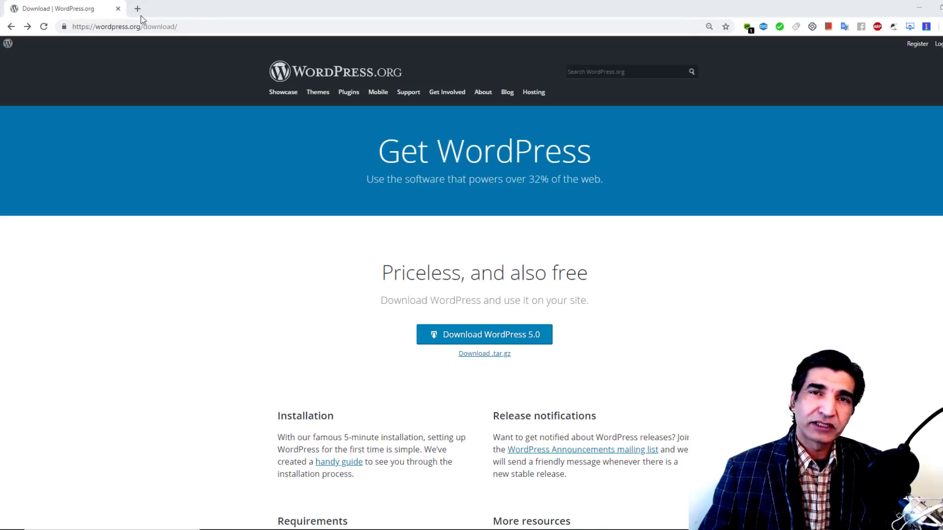
# Step: Download wordpress-5.0.zip into a new 'Mission 2019 WP Spartans 300' folder on drive D:
pyautogui.click(482, 339)
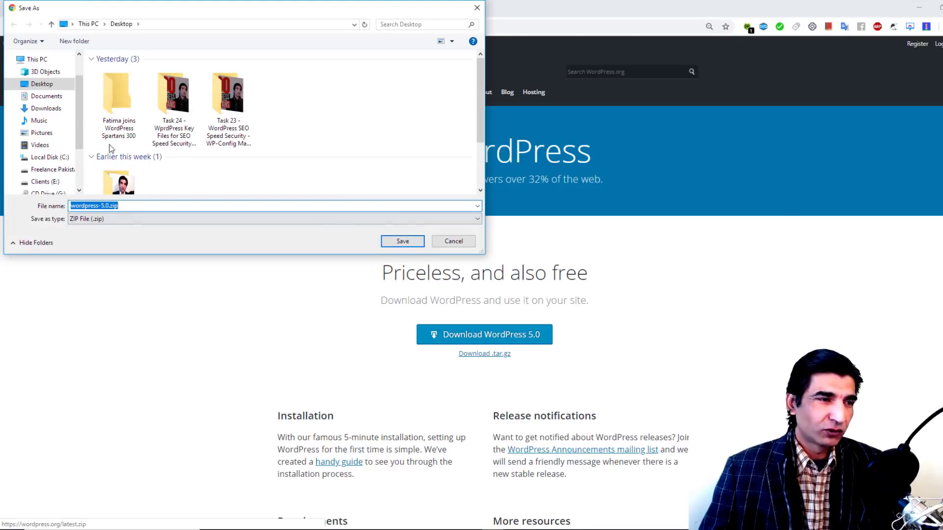
pyautogui.click(59, 170)
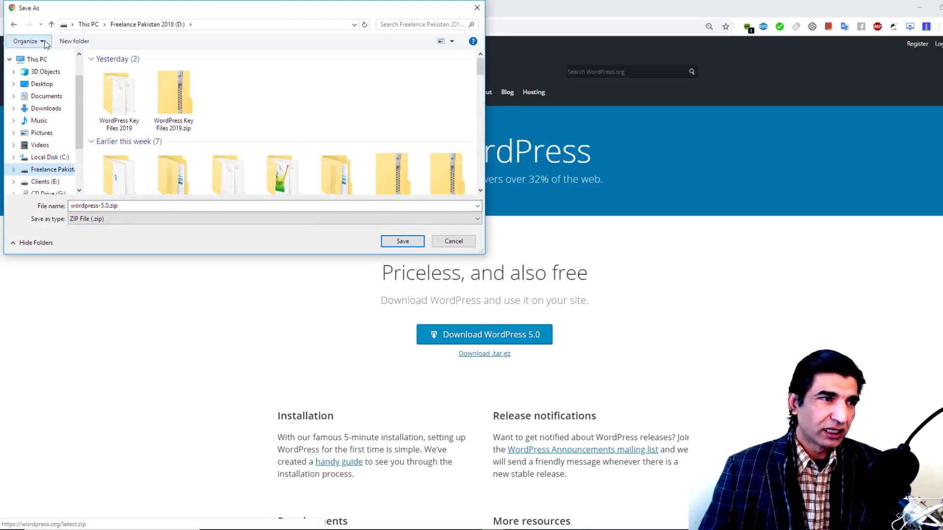
pyautogui.click(74, 41)
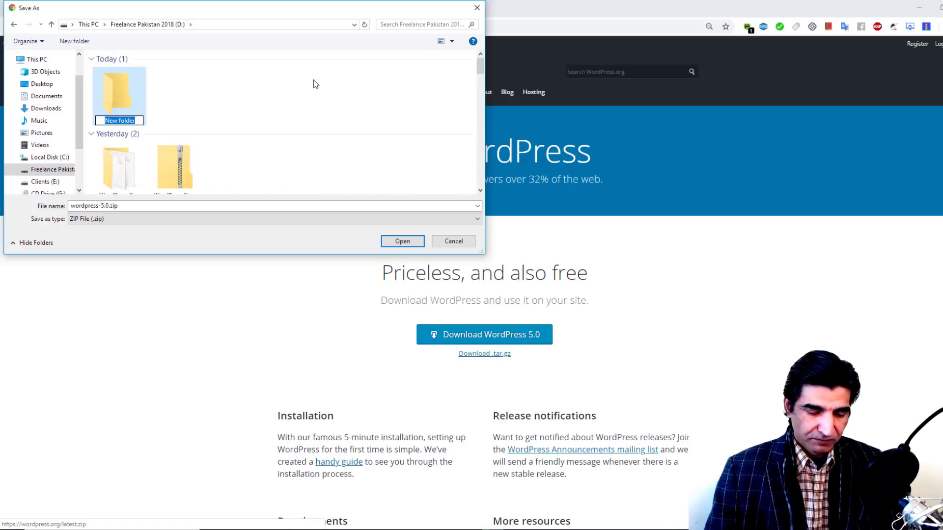
pyautogui.write('Mission 2019')
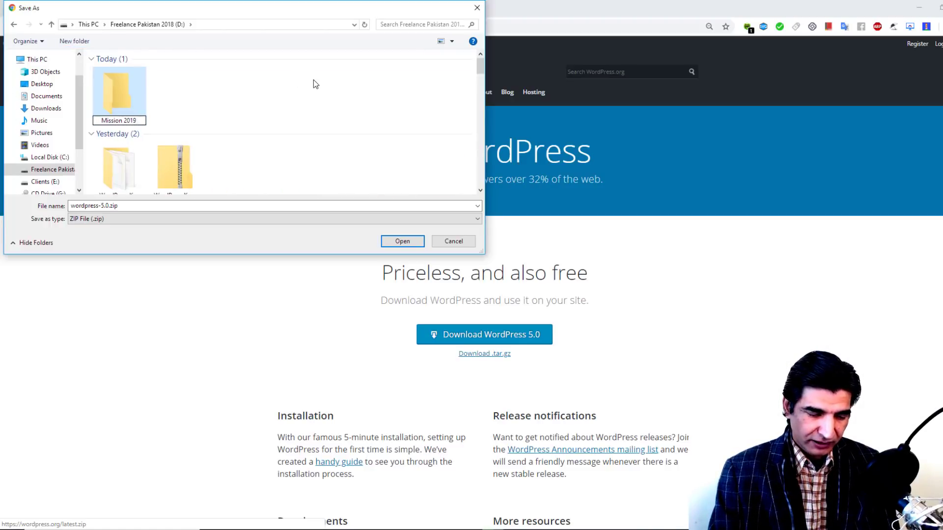
pyautogui.write(' WP Spa')
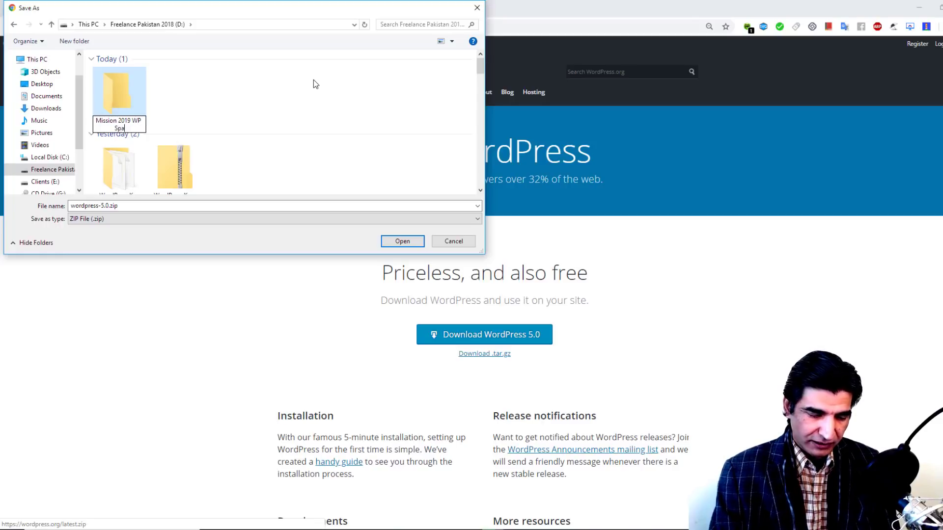
pyautogui.write('rtans 300')
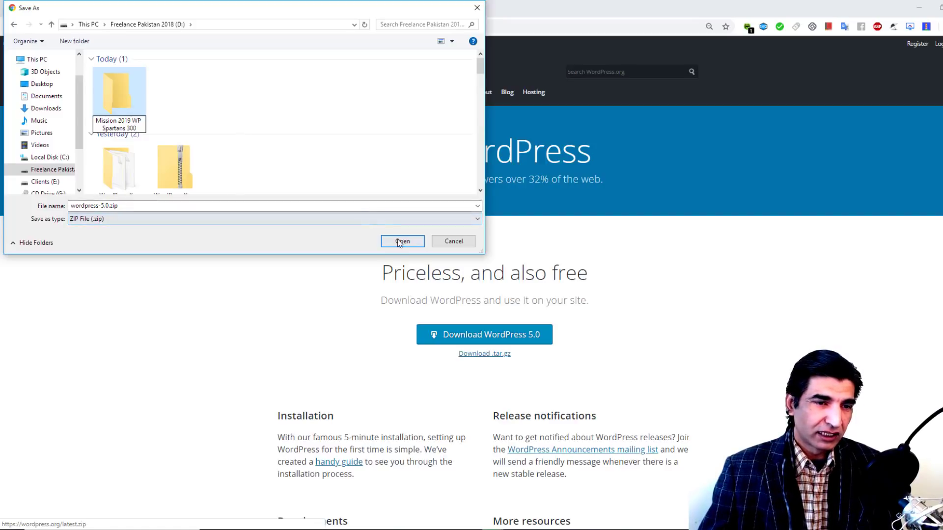
pyautogui.press('Return')
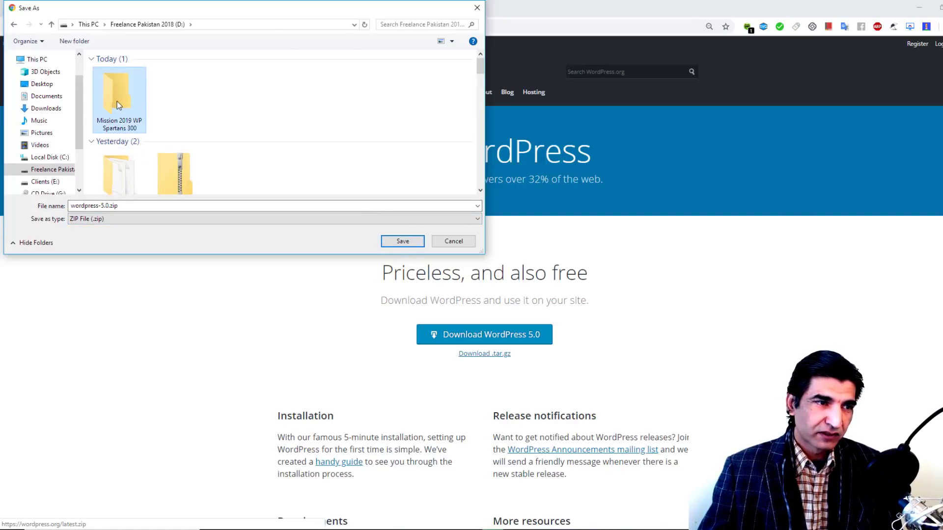
pyautogui.doubleClick(117, 101)
pyautogui.click(402, 241)
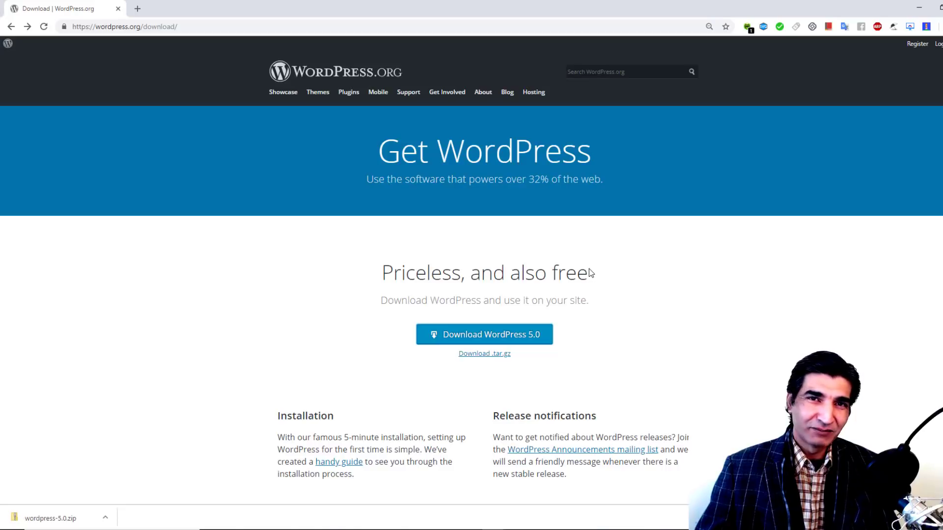
# Step: Extract the downloaded wordpress-5.0.zip with 7-Zip into a wordpress-5.0 folder and open it
pyautogui.click(105, 519)
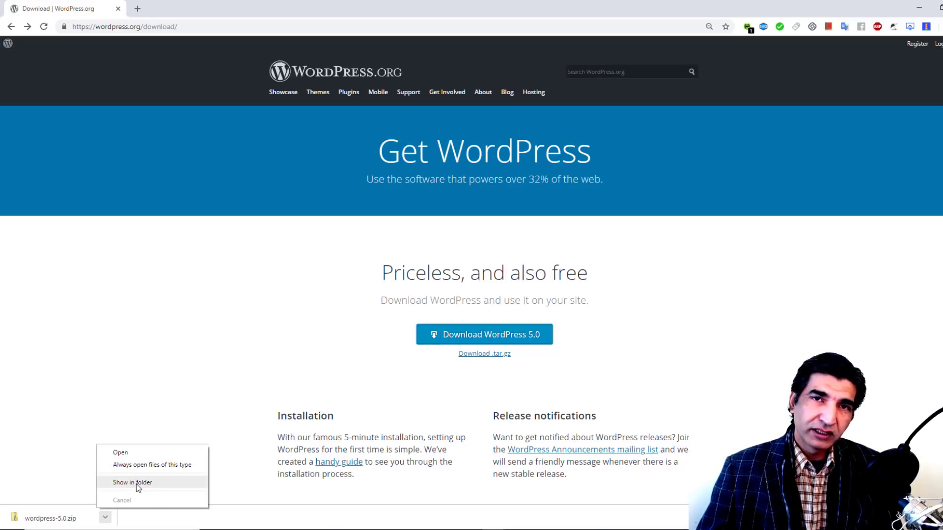
pyautogui.click(137, 484)
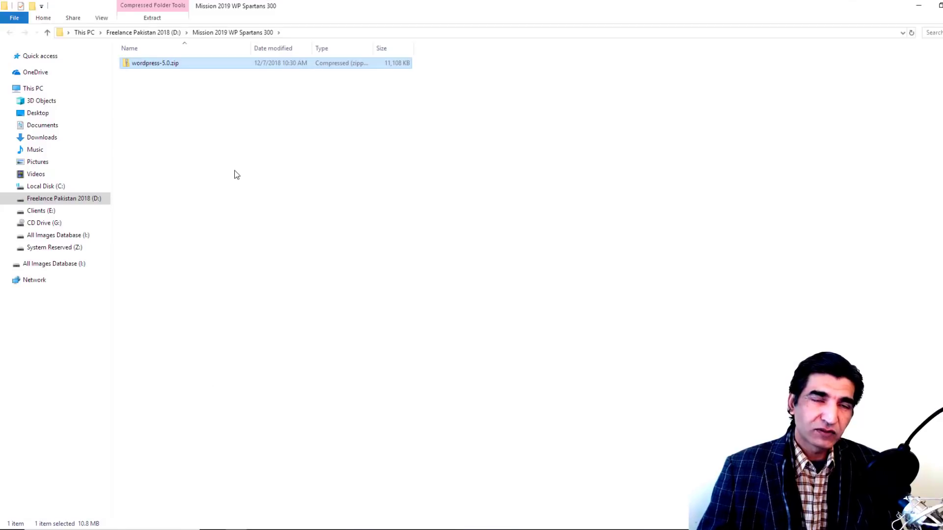
pyautogui.click(162, 65)
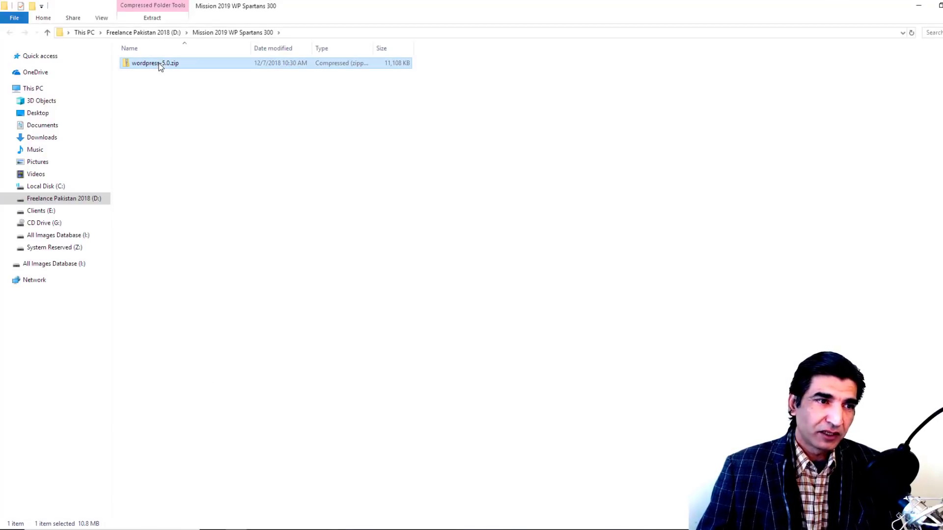
pyautogui.rightClick(160, 67)
pyautogui.moveTo(228, 119)
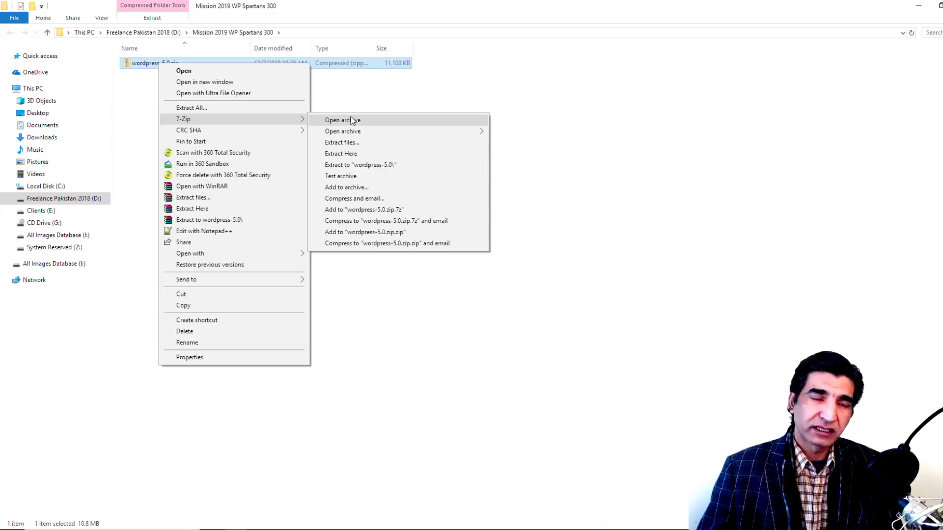
pyautogui.click(368, 165)
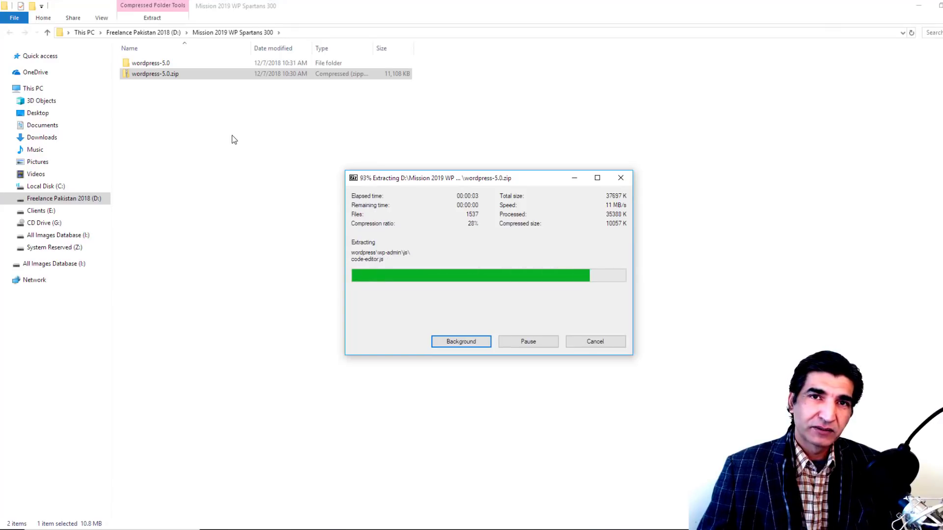
pyautogui.click(198, 119)
pyautogui.doubleClick(168, 64)
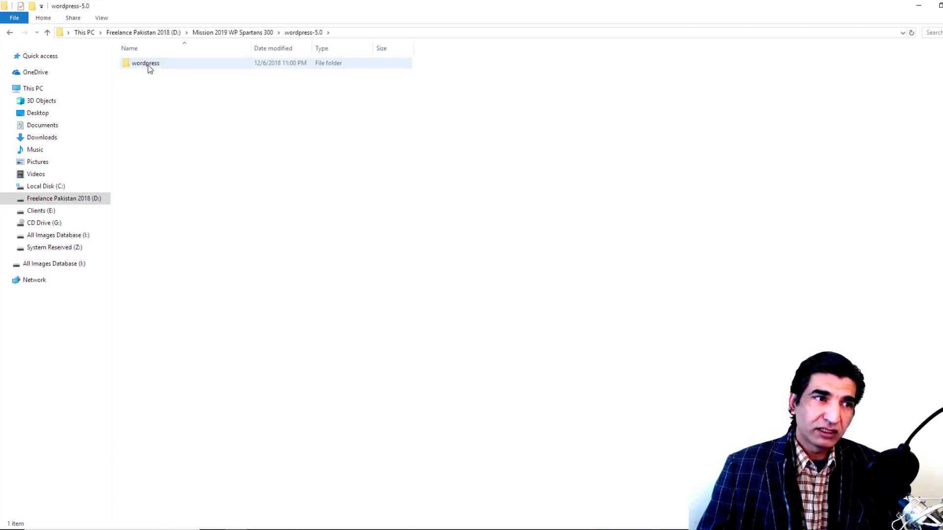
# Step: Copy the extracted wordpress folder and switch to the C:\xampp\htdocs window
pyautogui.doubleClick(148, 65)
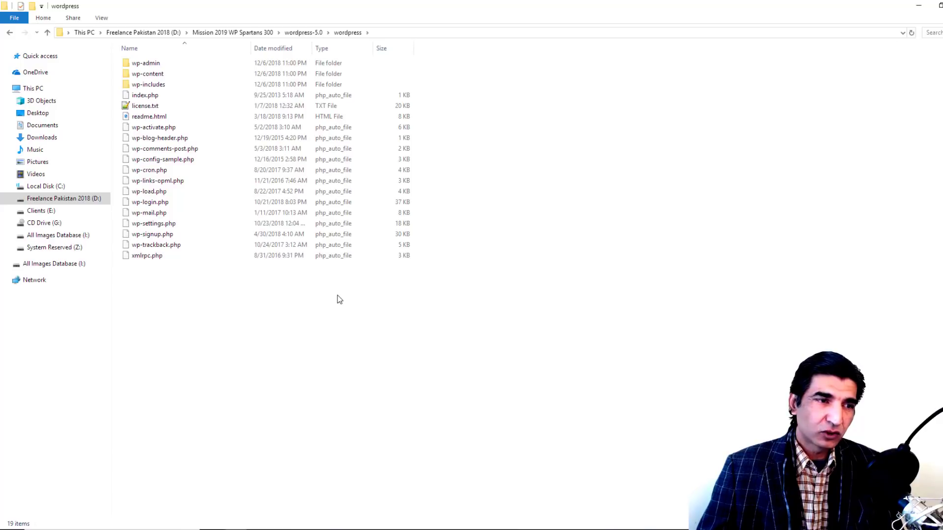
pyautogui.moveTo(337, 296); pyautogui.dragTo(131, 56)
pyautogui.click(305, 33)
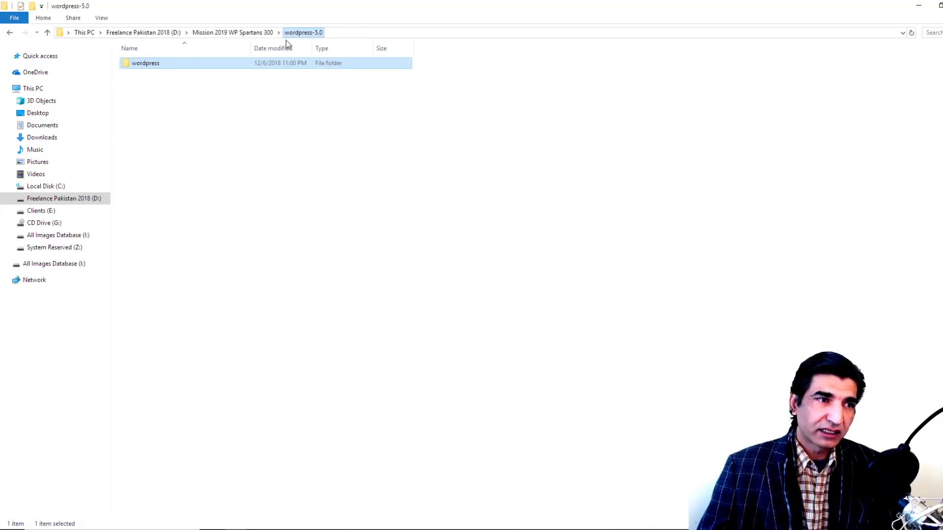
pyautogui.rightClick(145, 68)
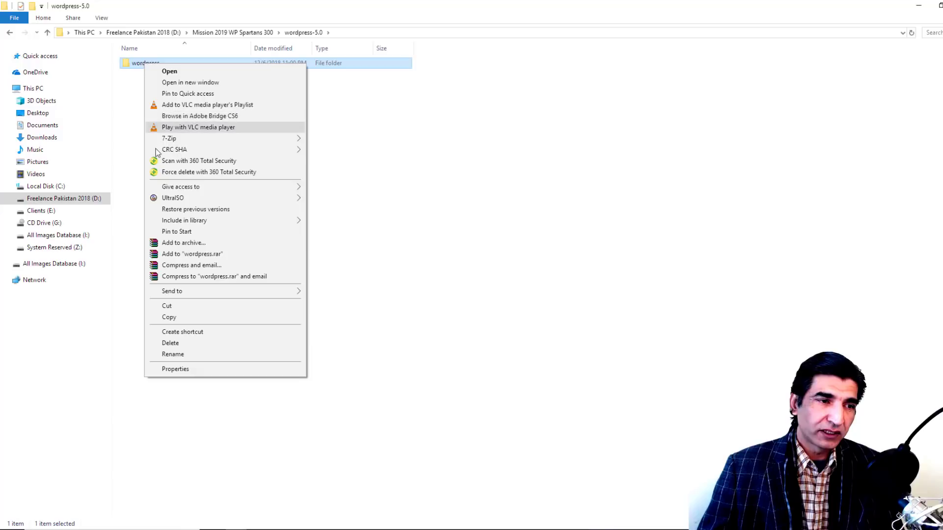
pyautogui.click(183, 321)
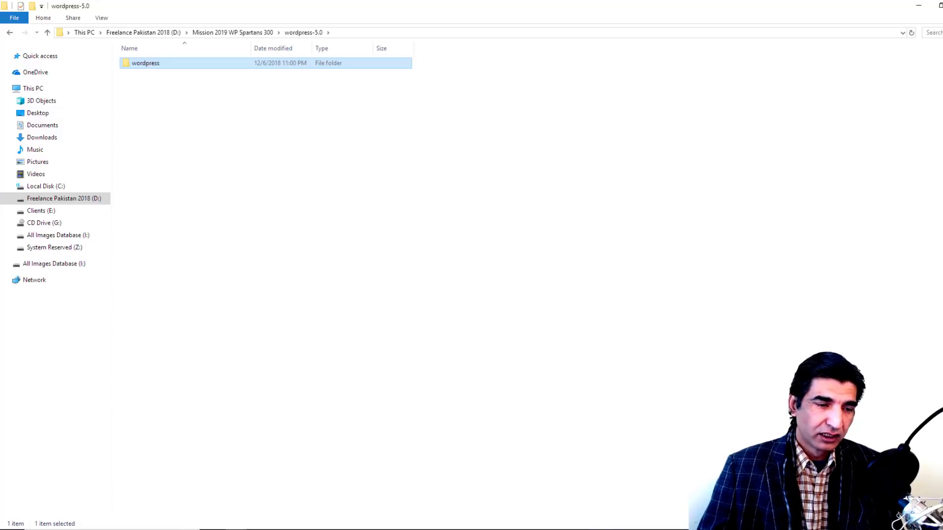
pyautogui.click(201, 500)
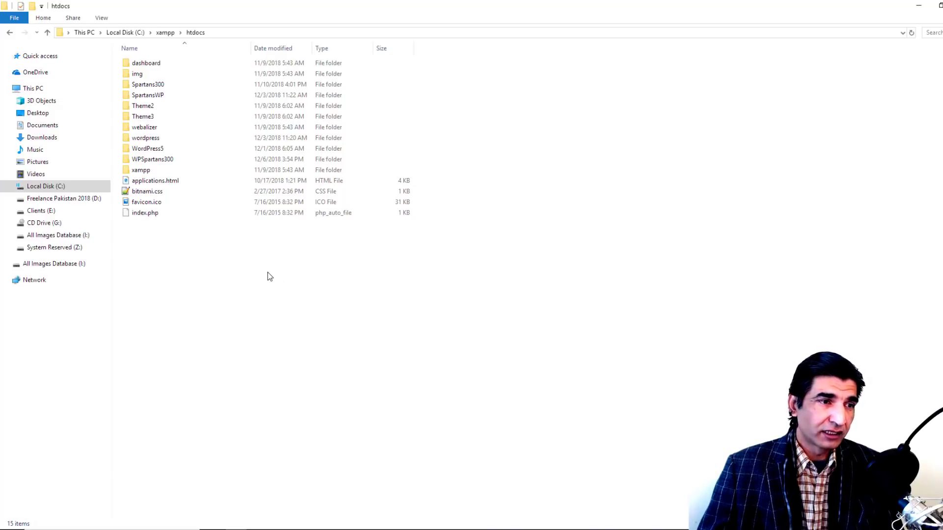
# Step: Paste the wordpress folder into htdocs, replacing the existing files
pyautogui.rightClick(265, 272)
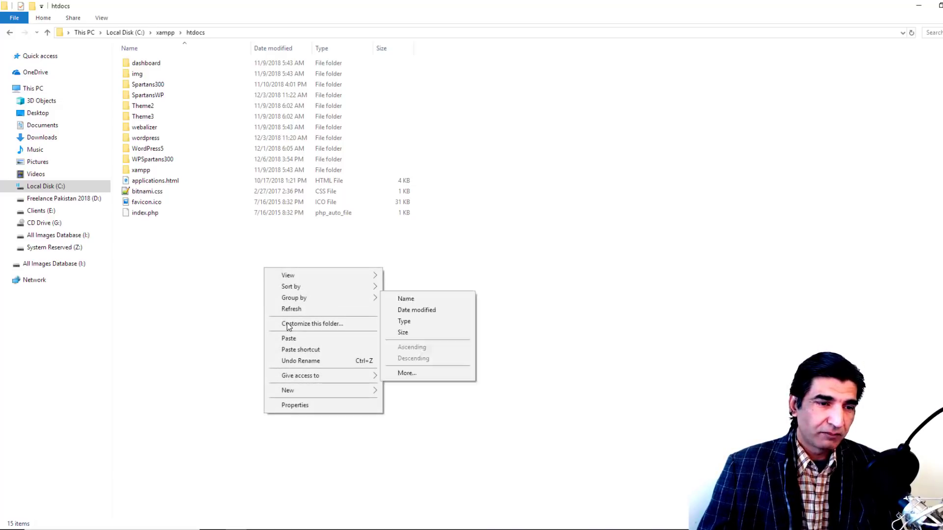
pyautogui.click(293, 338)
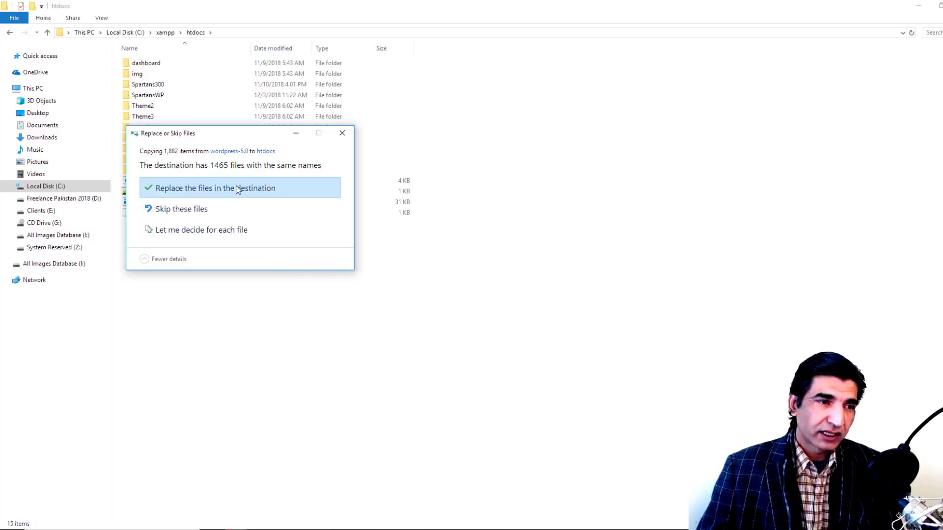
pyautogui.moveTo(277, 156); pyautogui.dragTo(437, 131)
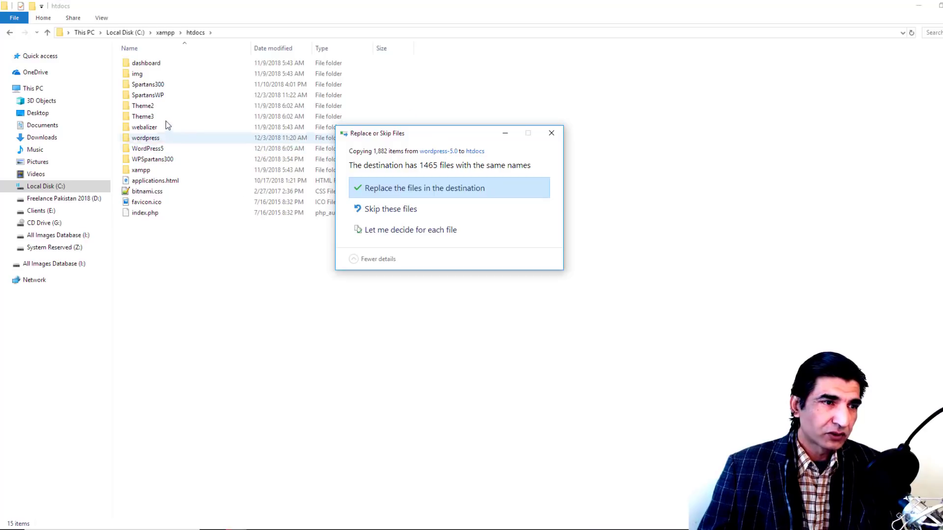
pyautogui.click(395, 189)
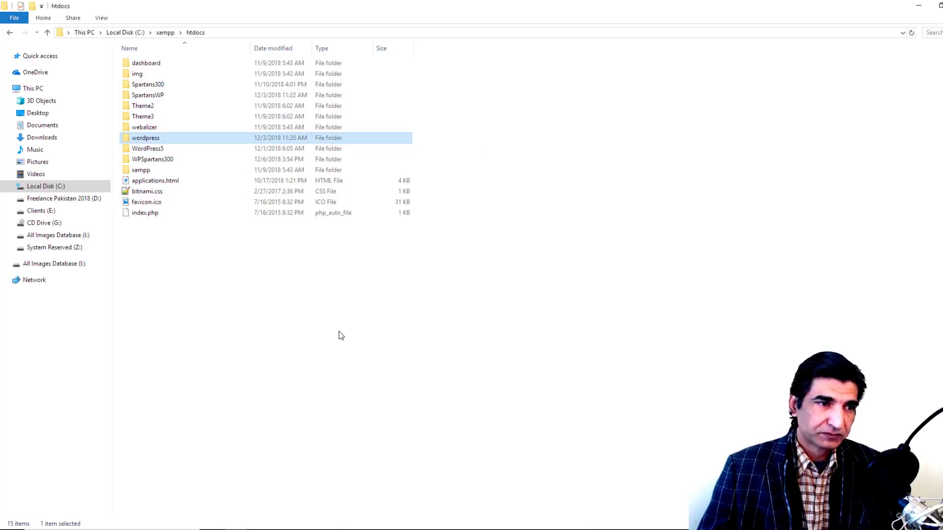
# Step: Rename the pasted wordpress folder to Mission2019
pyautogui.rightClick(148, 138)
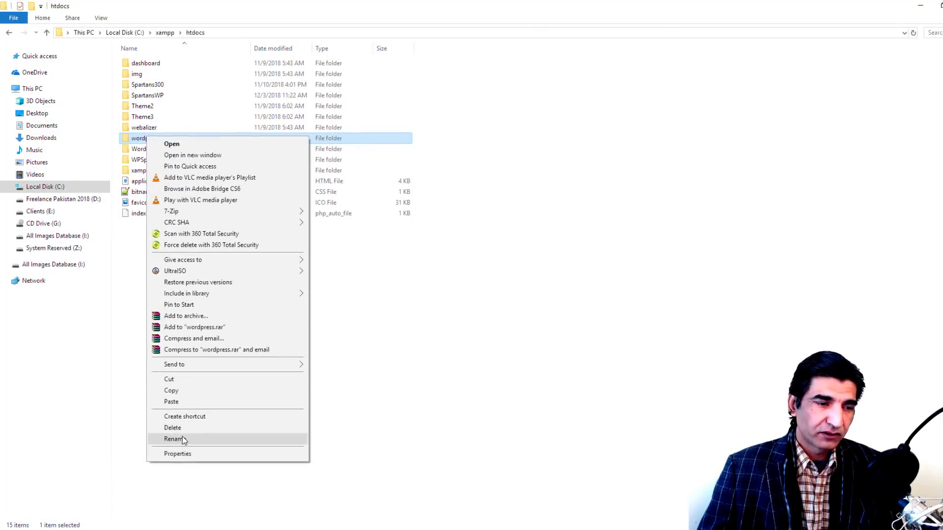
pyautogui.click(246, 438)
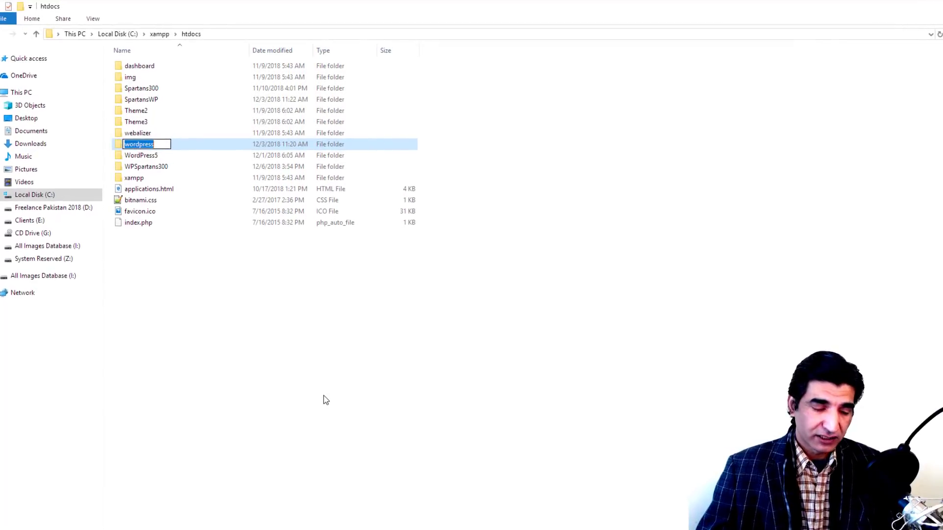
pyautogui.write('Mission2019')
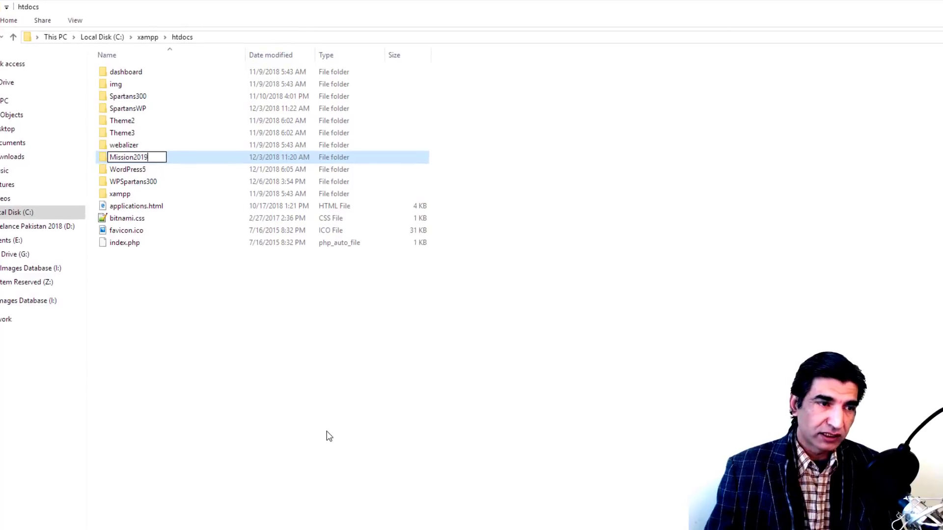
pyautogui.press('Return')
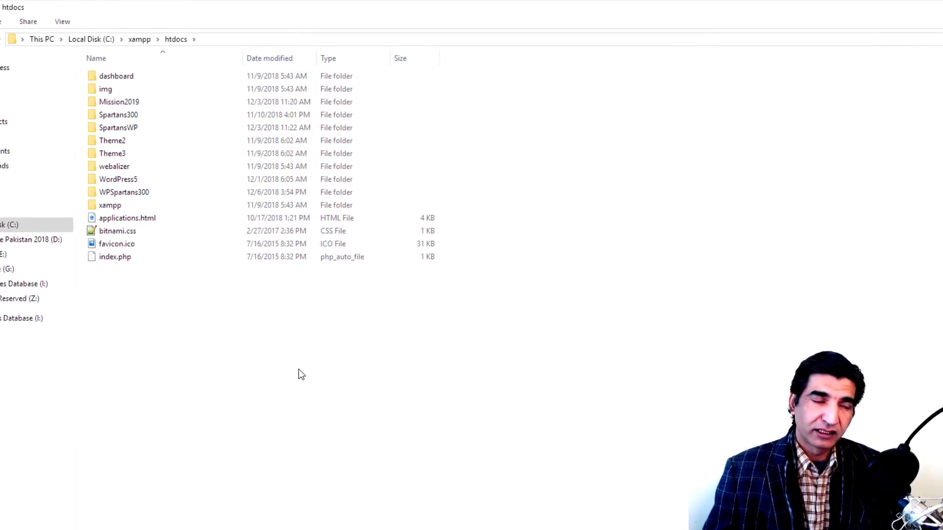
pyautogui.doubleClick(123, 109)
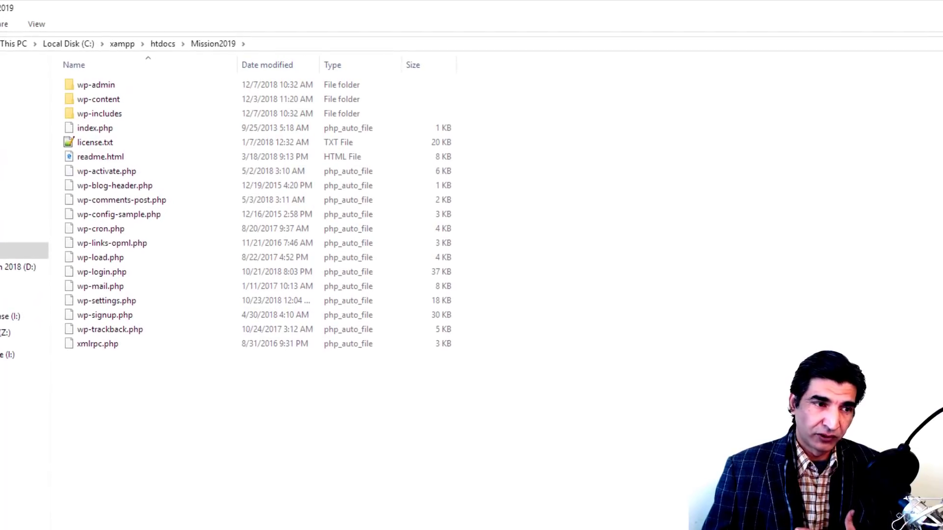
pyautogui.moveTo(326, 464); pyautogui.dragTo(98, 81)
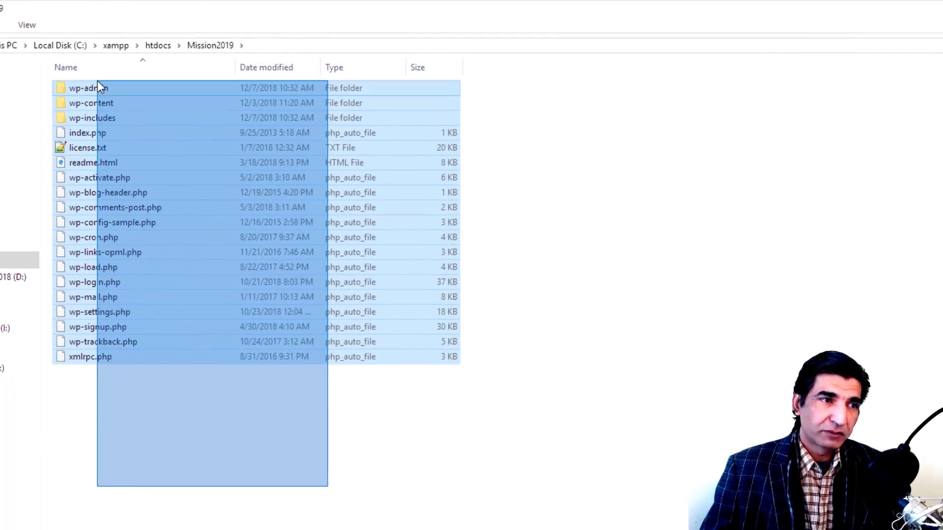
pyautogui.click(283, 522)
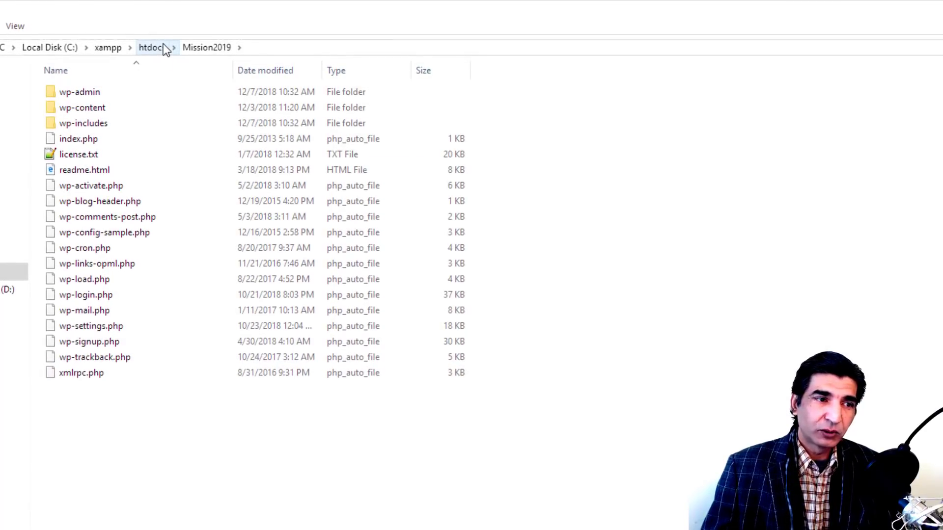
pyautogui.moveTo(227, 489); pyautogui.dragTo(65, 76)
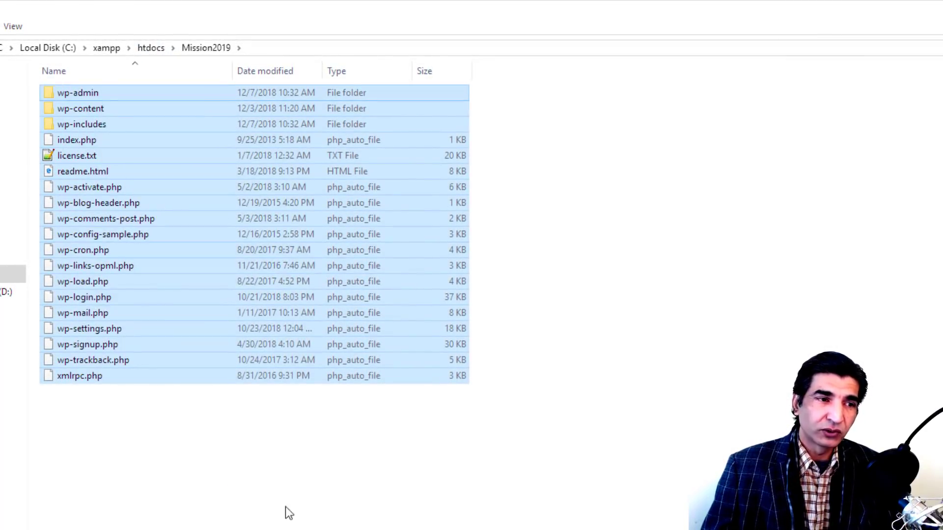
pyautogui.click(258, 472)
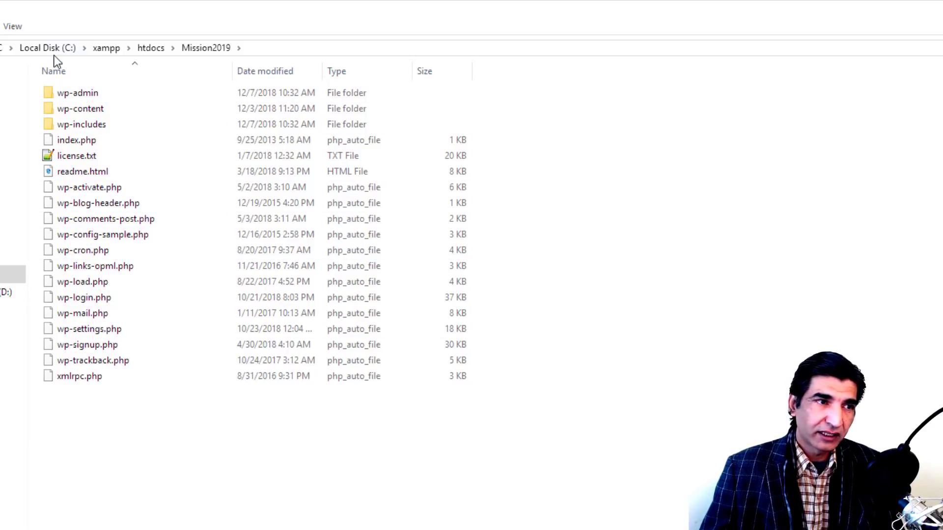
pyautogui.doubleClick(49, 107)
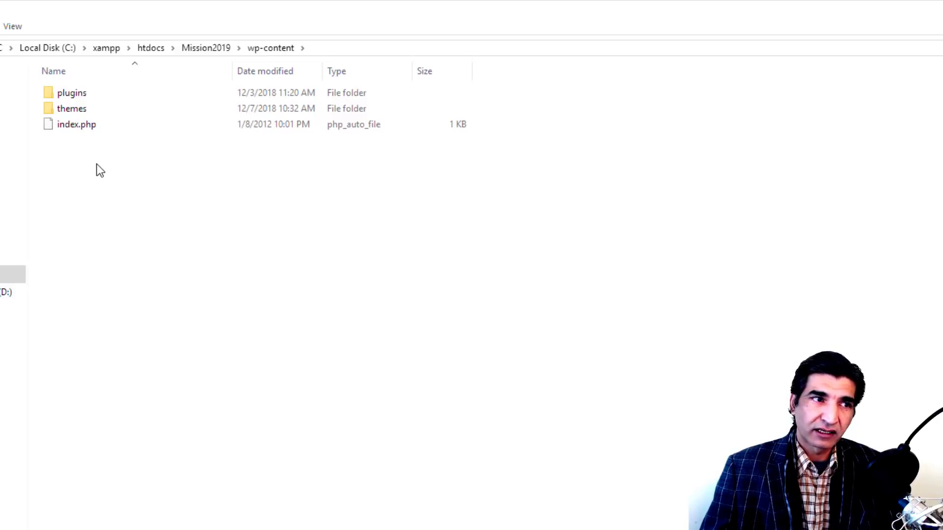
pyautogui.moveTo(54, 90)
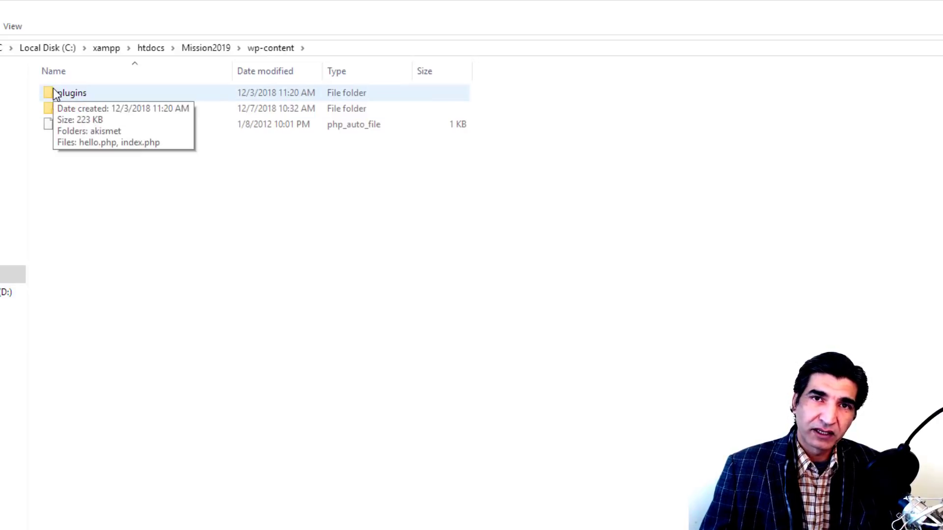
pyautogui.moveTo(51, 119)
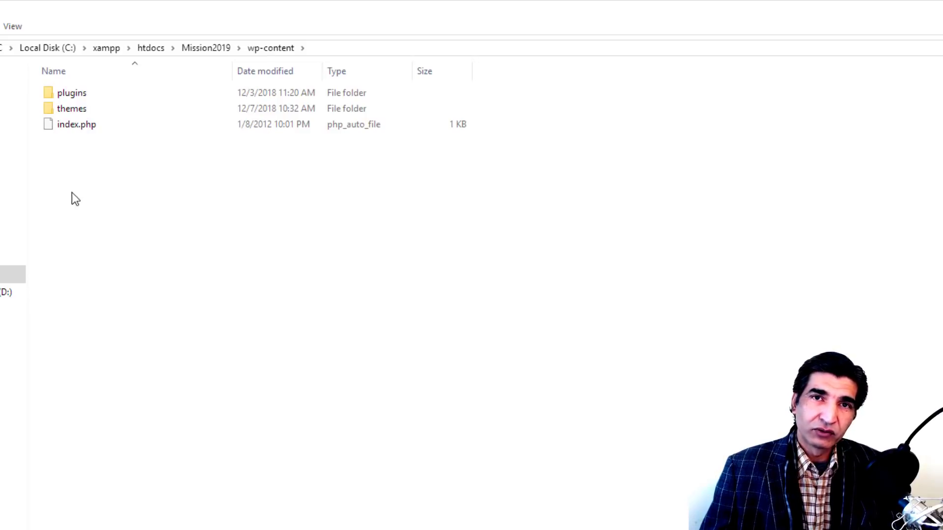
pyautogui.click(199, 48)
pyautogui.click(234, 426)
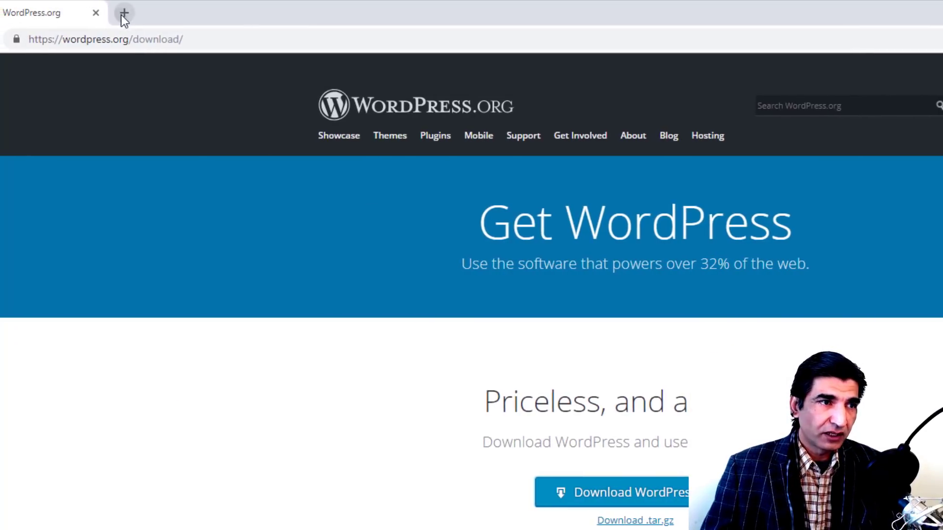
# Step: Load localhost:8080/mission2019 in a new browser tab
pyautogui.click(122, 14)
pyautogui.write('local')
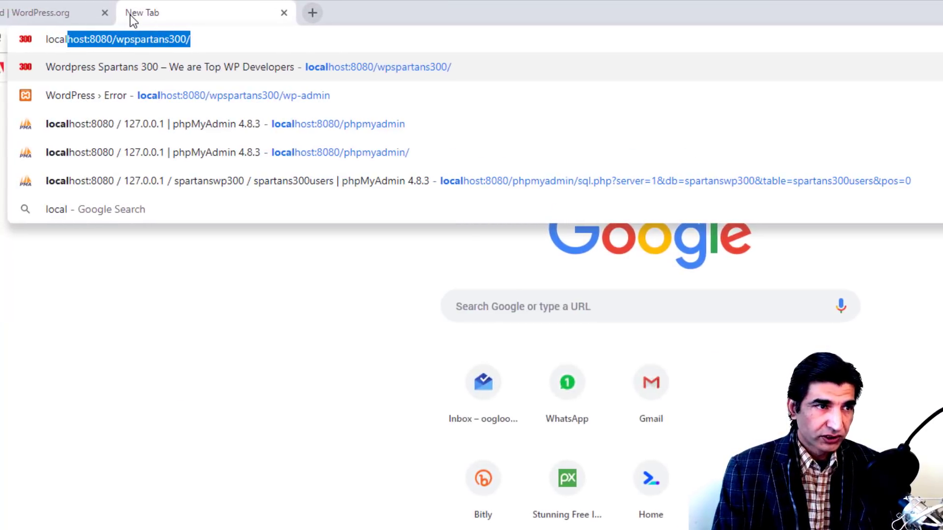
pyautogui.write('host:8080/wpspartans300')
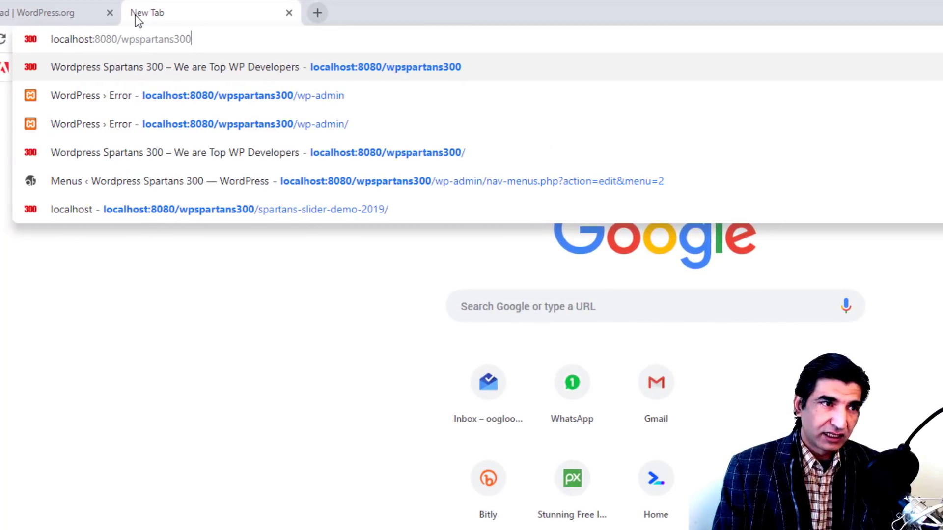
pyautogui.press('BackSpace')
pyautogui.press('BackSpace')
pyautogui.press('BackSpace')
pyautogui.press('BackSpace')
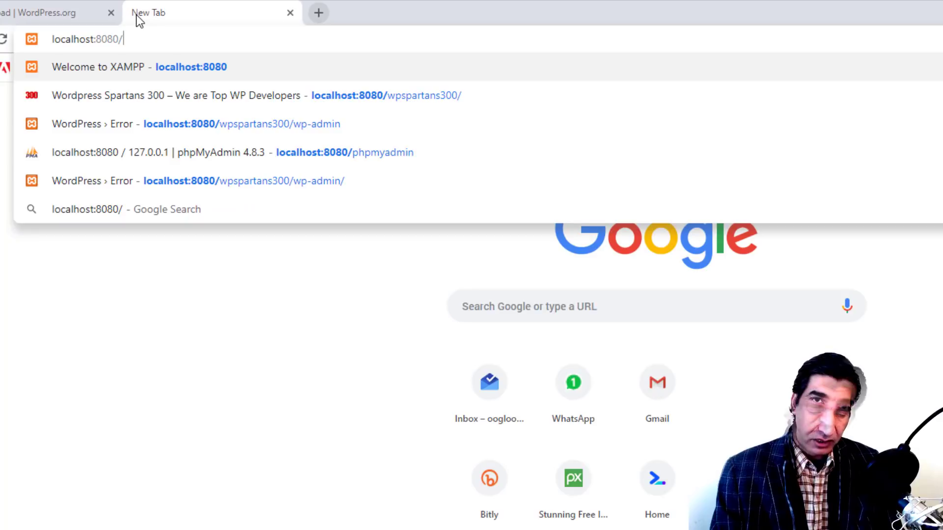
pyautogui.write('m')
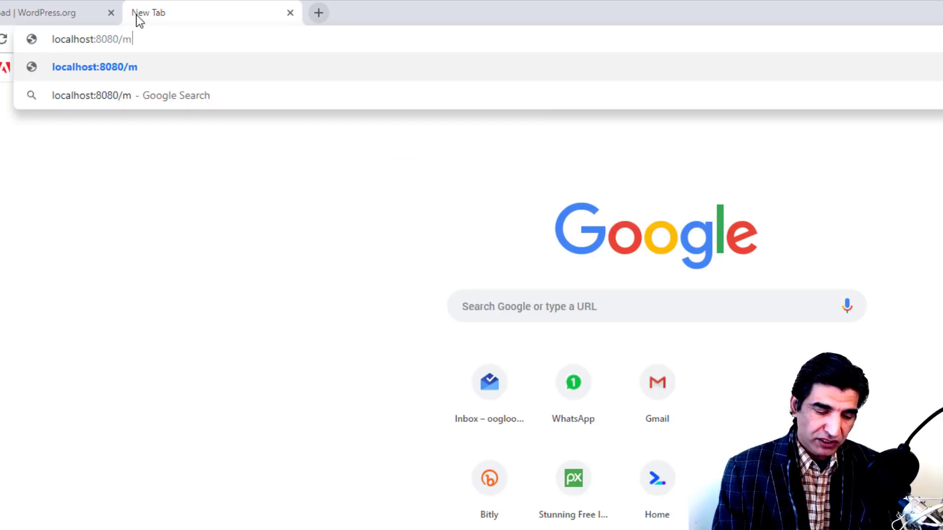
pyautogui.write('ission2019')
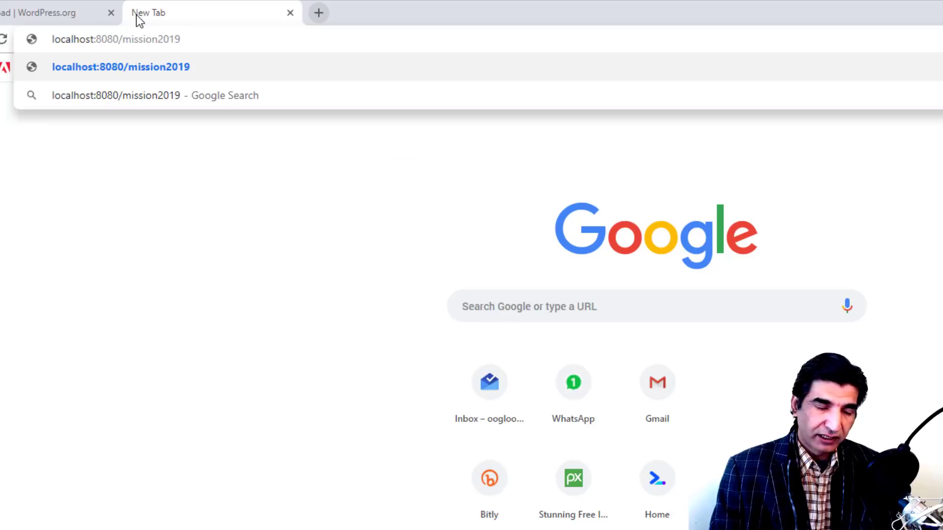
pyautogui.press('Return')
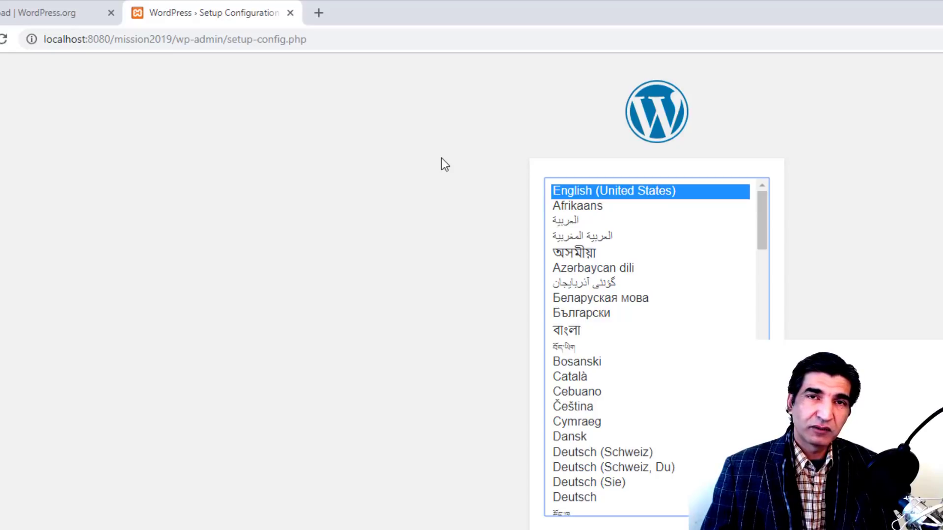
# Step: Open local phpMyAdmin at localhost:8080/php in another new tab
pyautogui.click(319, 13)
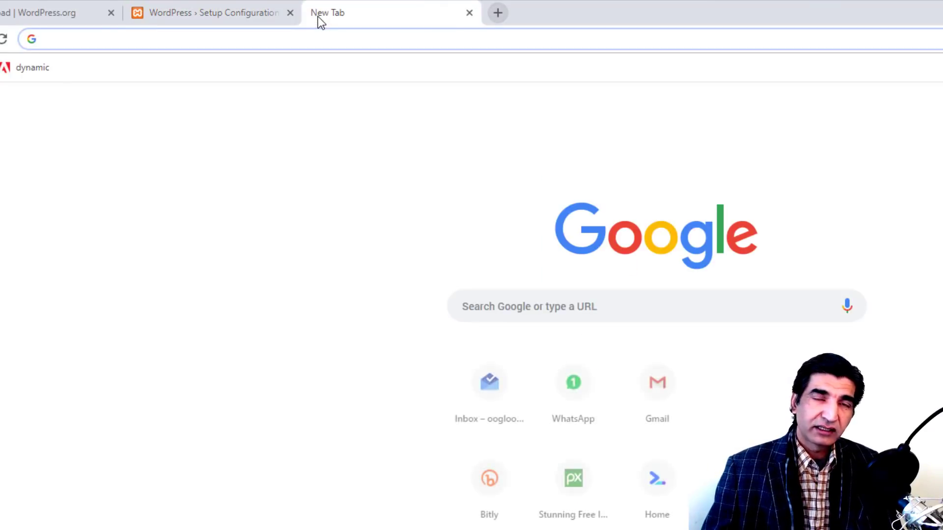
pyautogui.write('local')
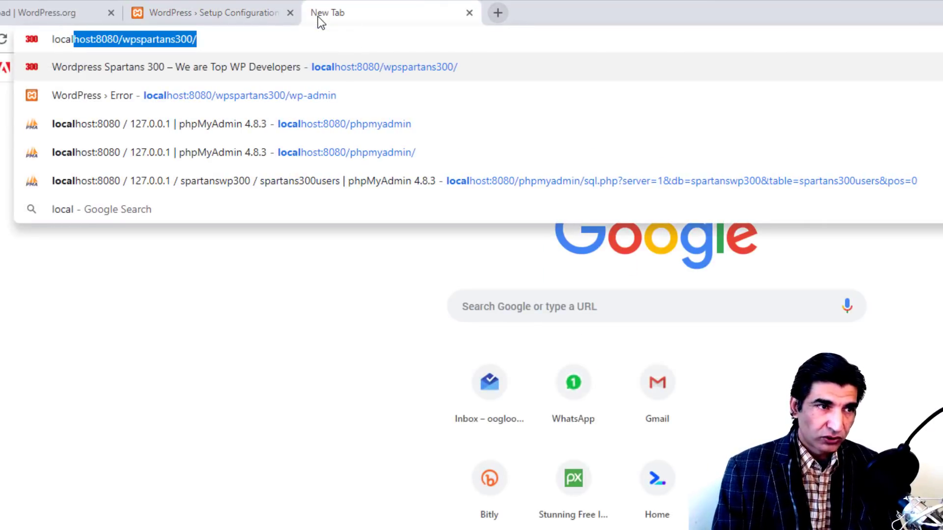
pyautogui.write('host:8080/w')
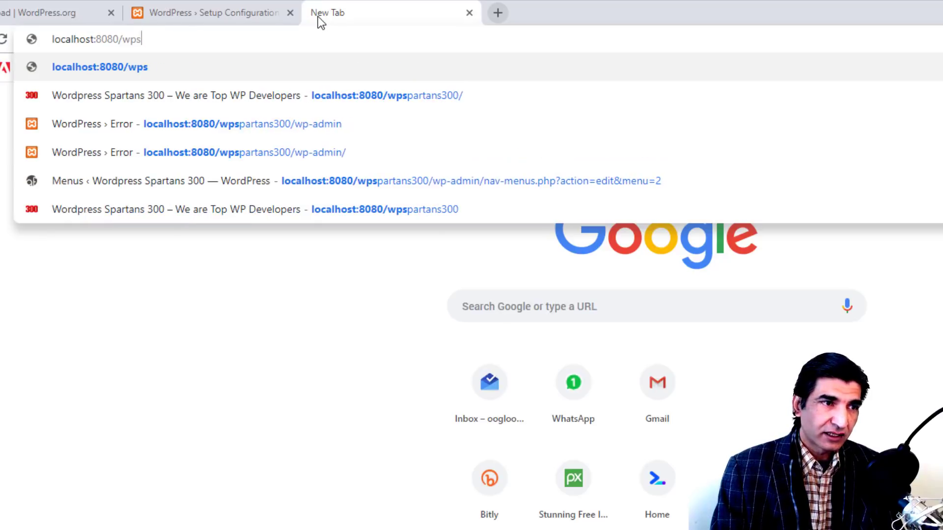
pyautogui.press('BackSpace')
pyautogui.write('php')
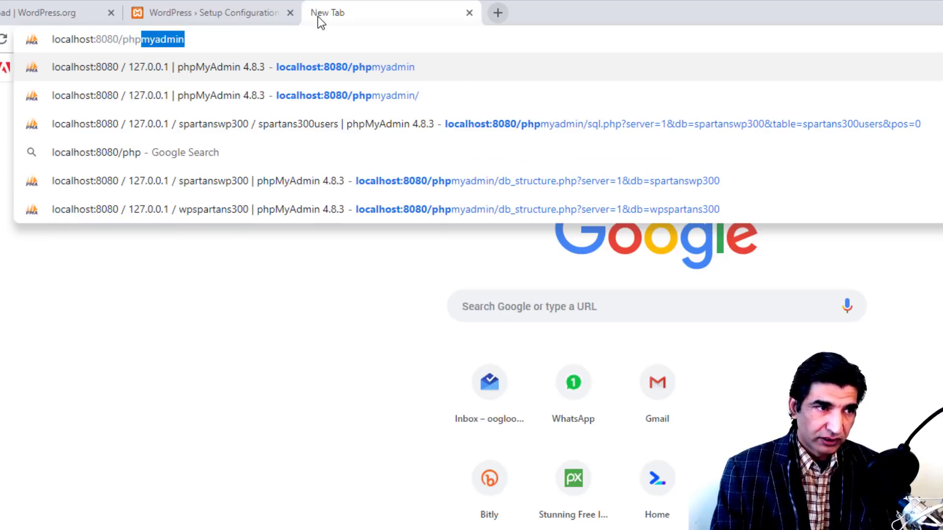
pyautogui.press('Return')
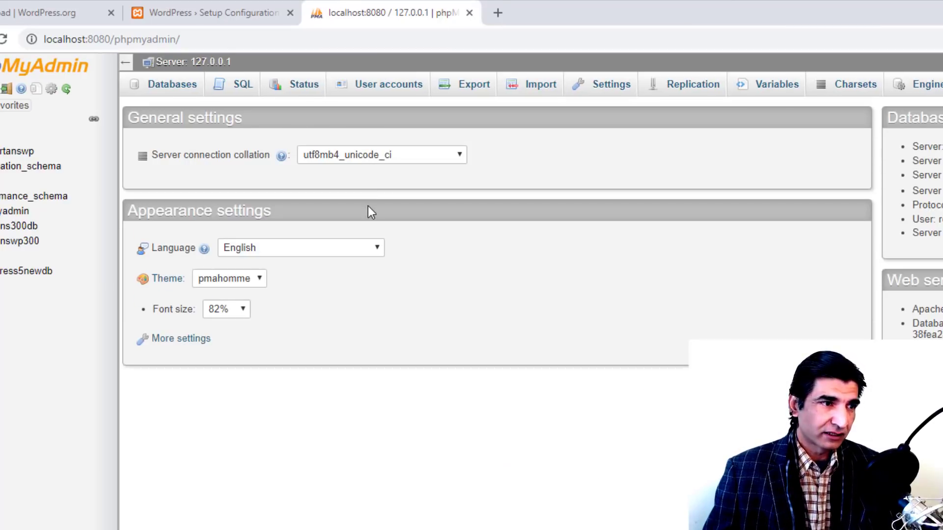
# Step: Create a new empty database named mission2019db from the Databases page
pyautogui.click(171, 89)
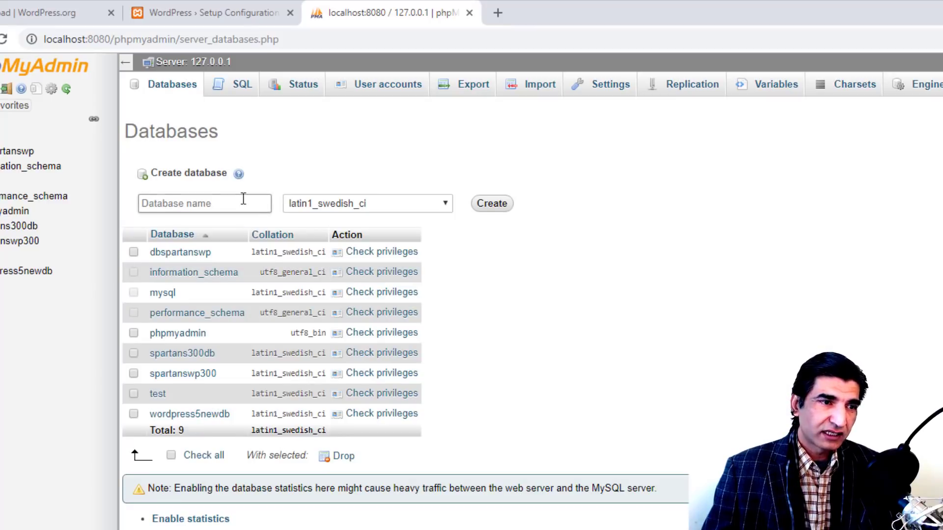
pyautogui.click(243, 198)
pyautogui.write('mission2019')
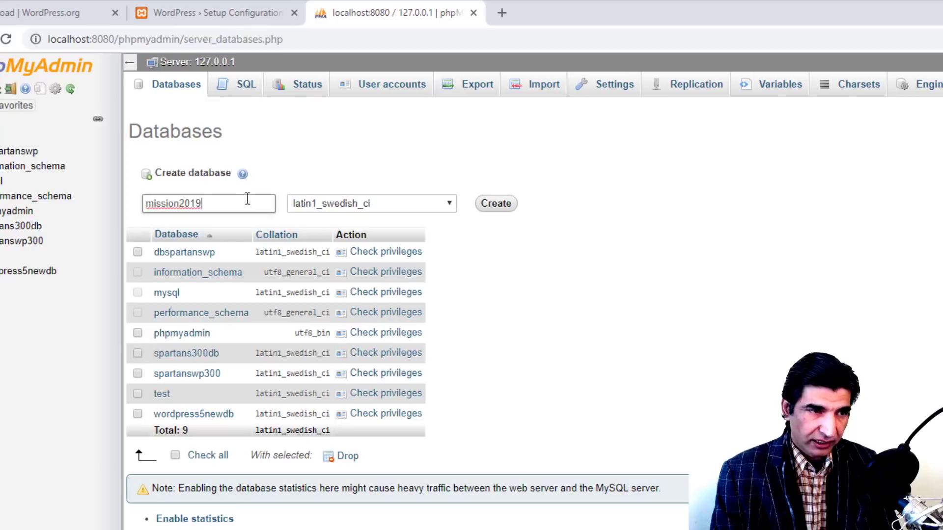
pyautogui.write('db')
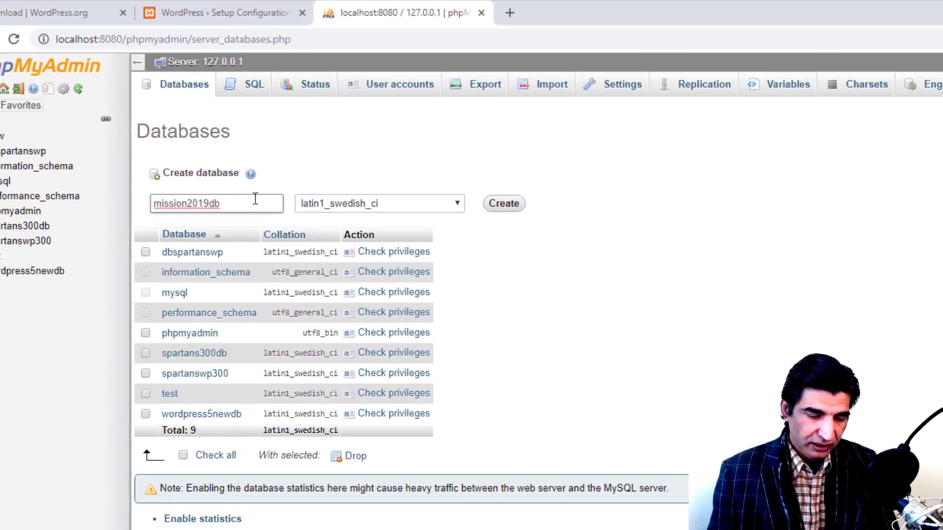
pyautogui.doubleClick(250, 198)
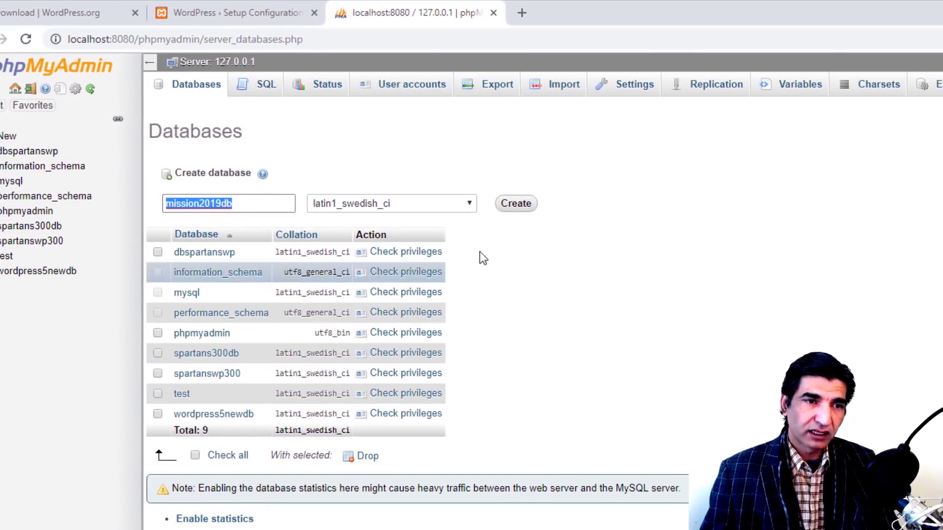
pyautogui.click(525, 205)
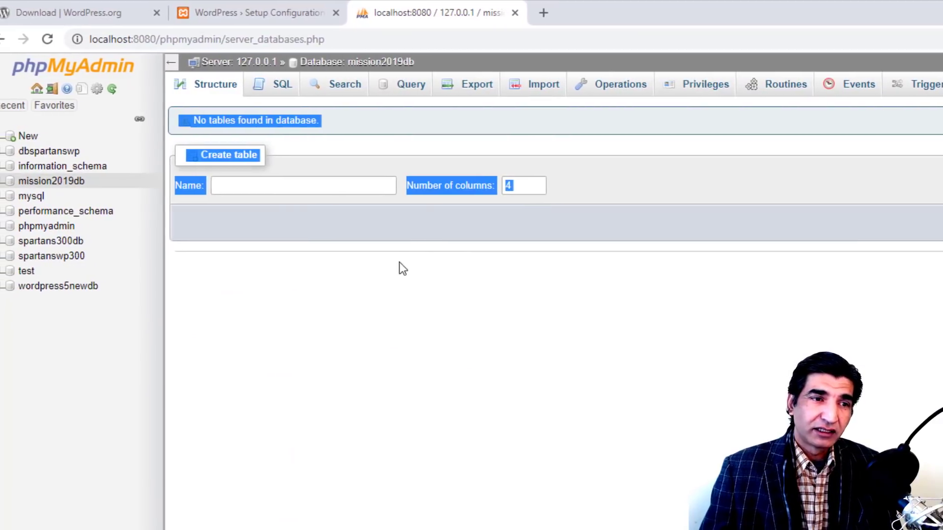
pyautogui.click(400, 263)
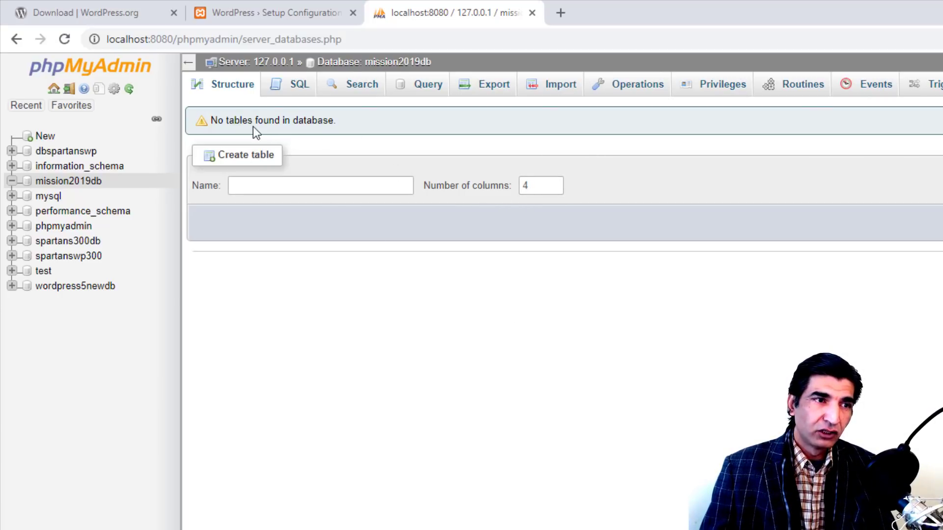
# Step: Choose English (United States), then enter database mission2019db, user root and a blank password
pyautogui.click(294, 13)
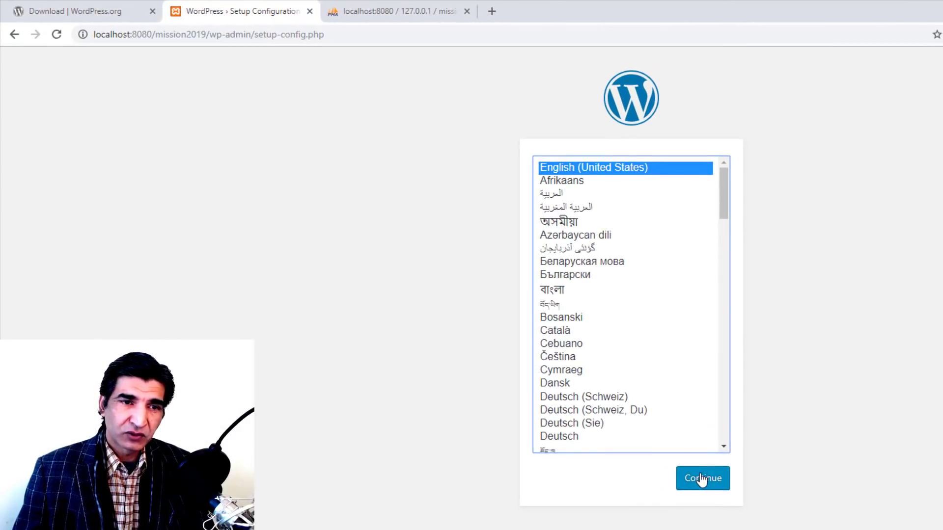
pyautogui.click(702, 480)
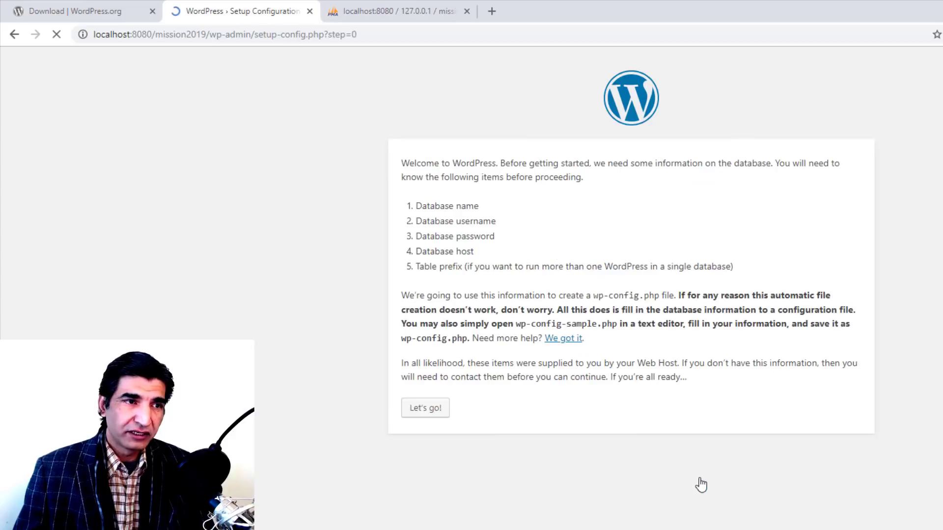
pyautogui.click(434, 414)
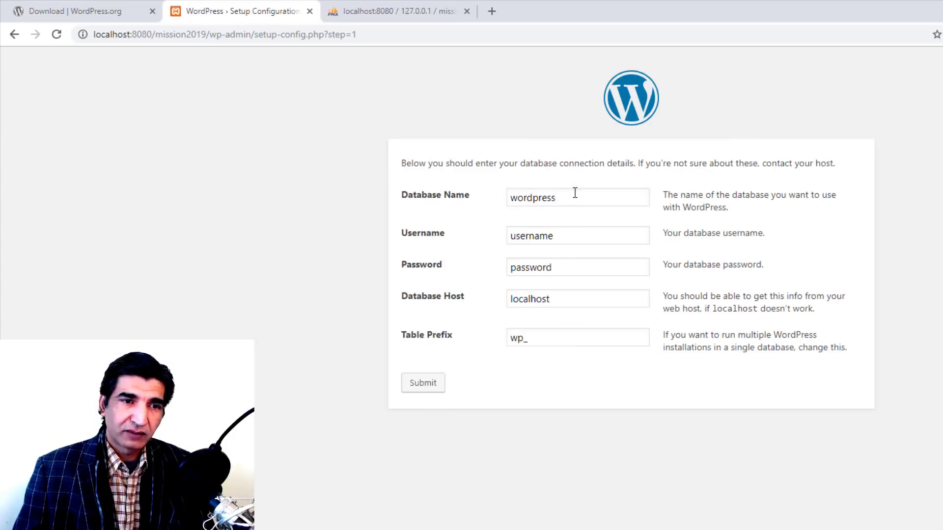
pyautogui.moveTo(574, 192); pyautogui.dragTo(503, 203)
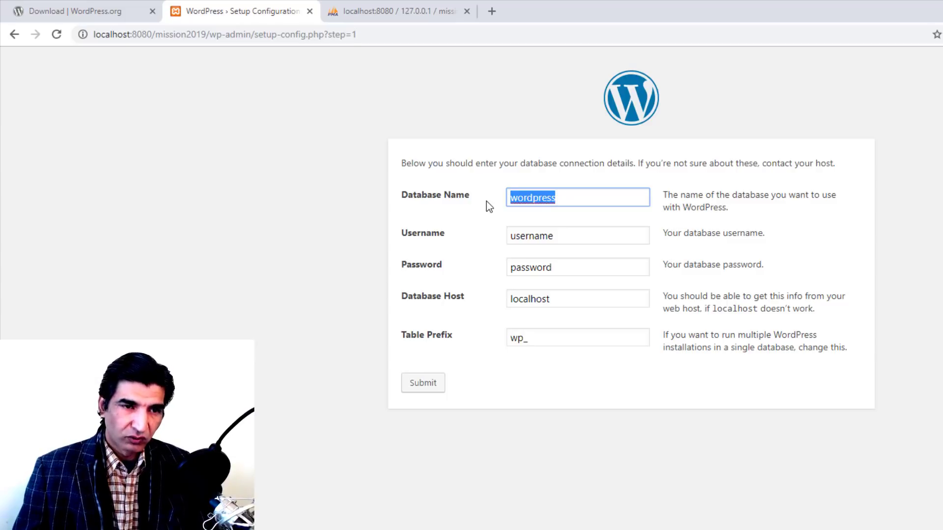
pyautogui.write('mission2019db')
pyautogui.press('Tab')
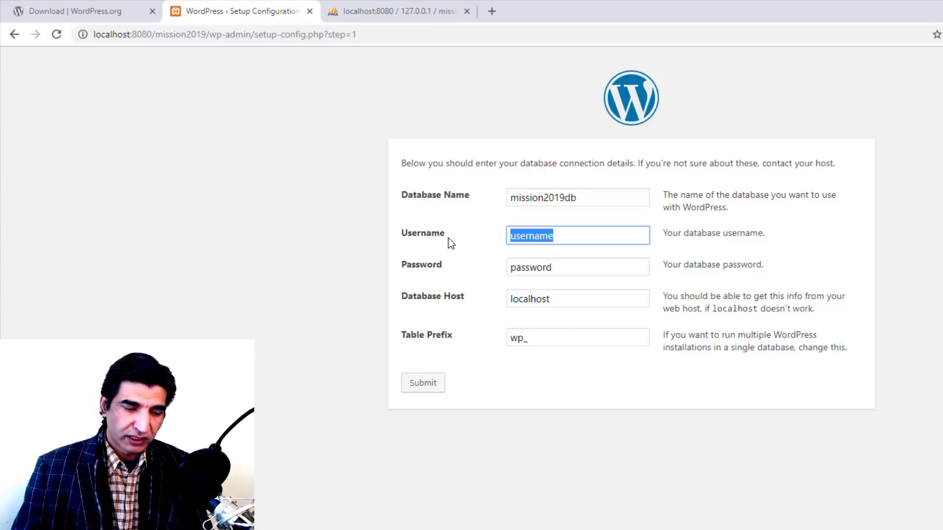
pyautogui.write('root')
pyautogui.press('Tab')
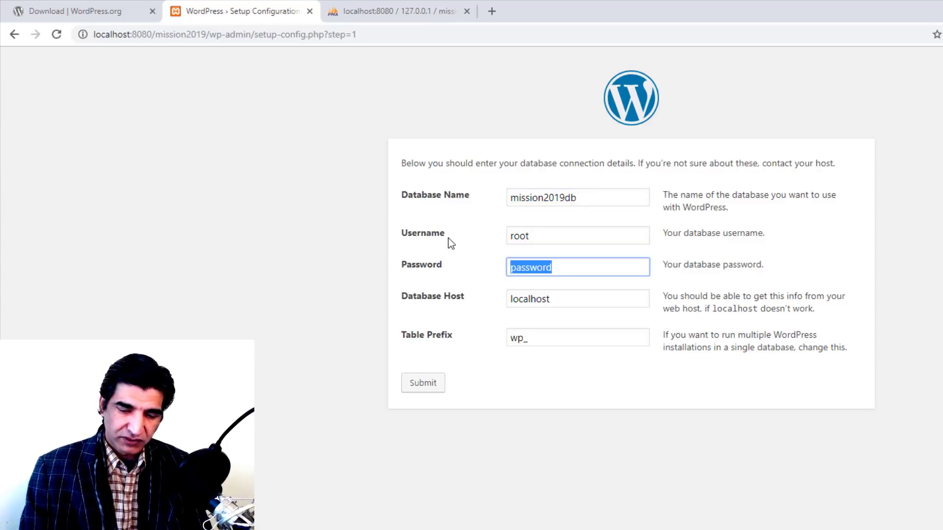
pyautogui.press('BackSpace')
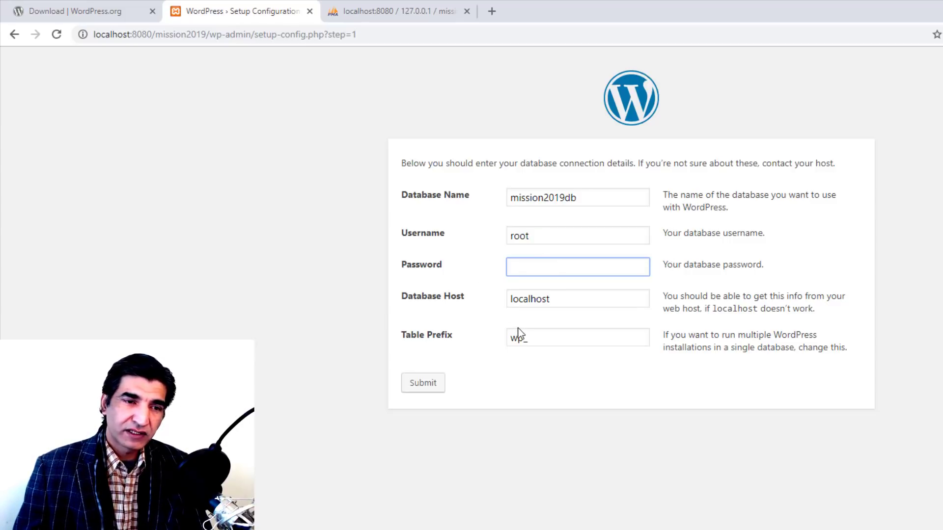
# Step: Change the table prefix to MissionWP_ and submit the connection details
pyautogui.moveTo(524, 341); pyautogui.dragTo(505, 347)
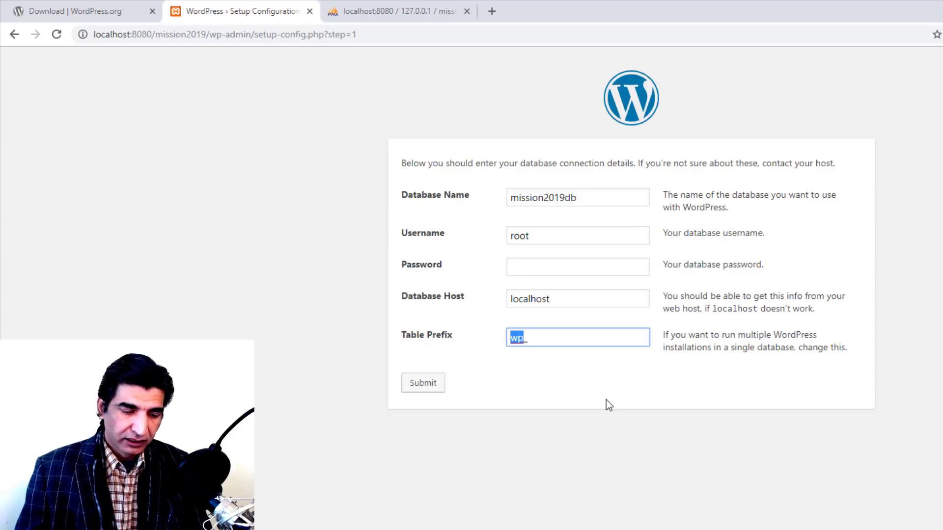
pyautogui.write('Mission')
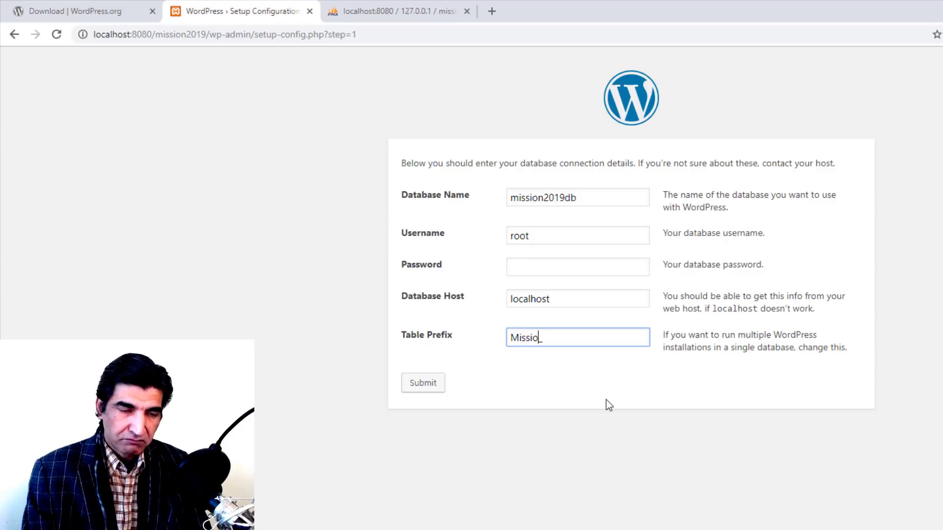
pyautogui.write('WP')
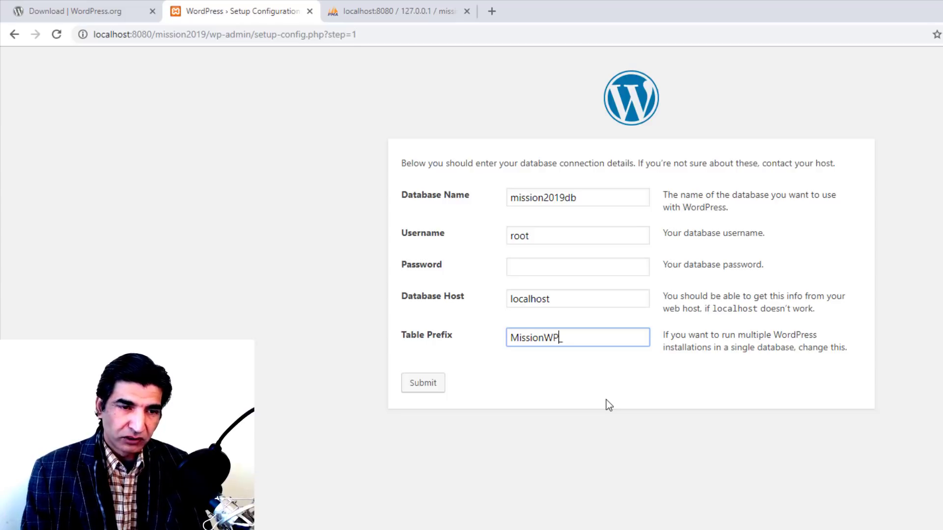
pyautogui.click(606, 400)
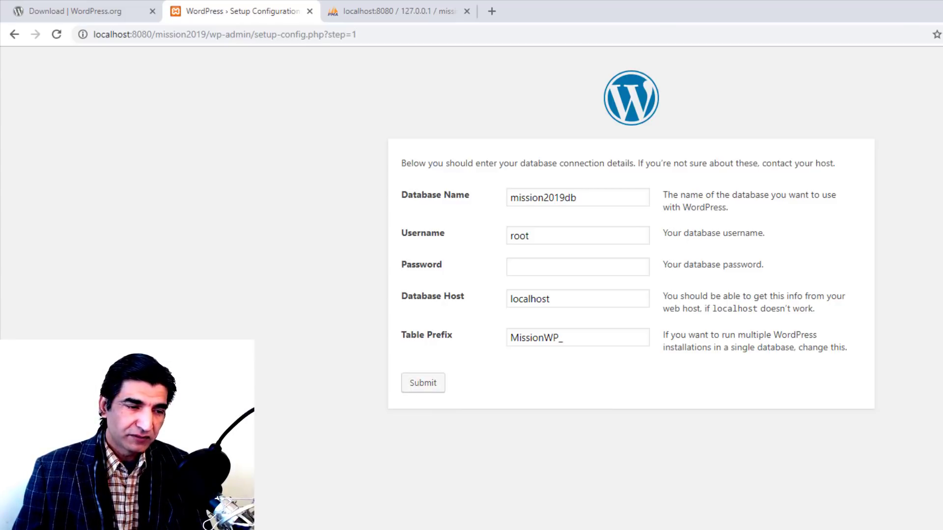
pyautogui.hotkey('alt', 'Tab')
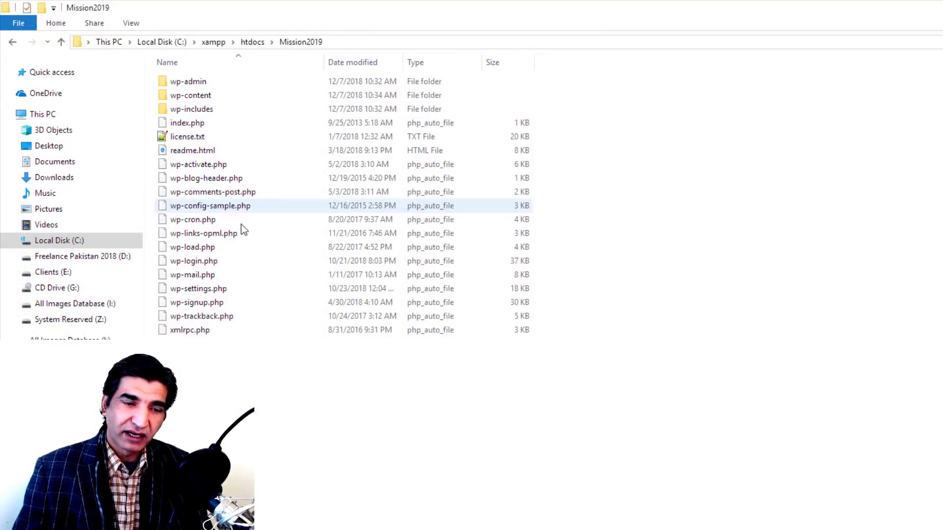
pyautogui.hotkey('alt', 'Tab')
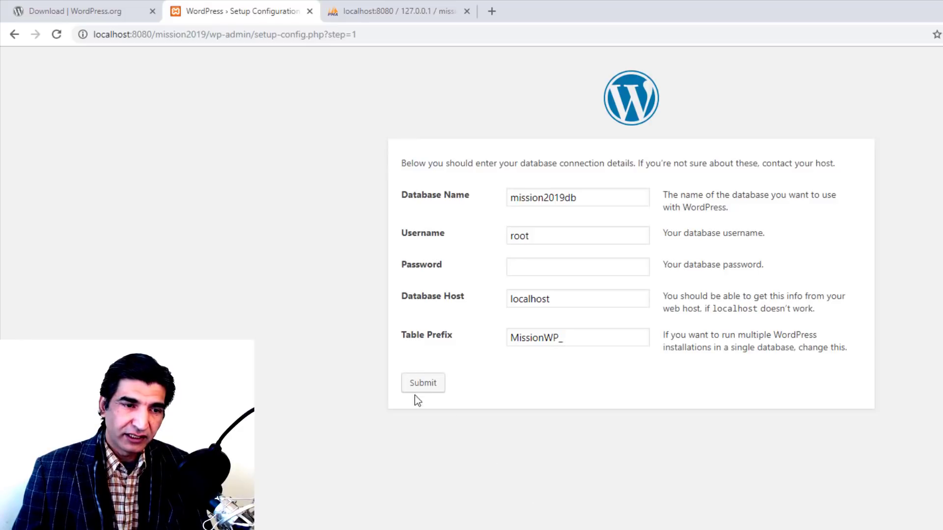
pyautogui.click(417, 385)
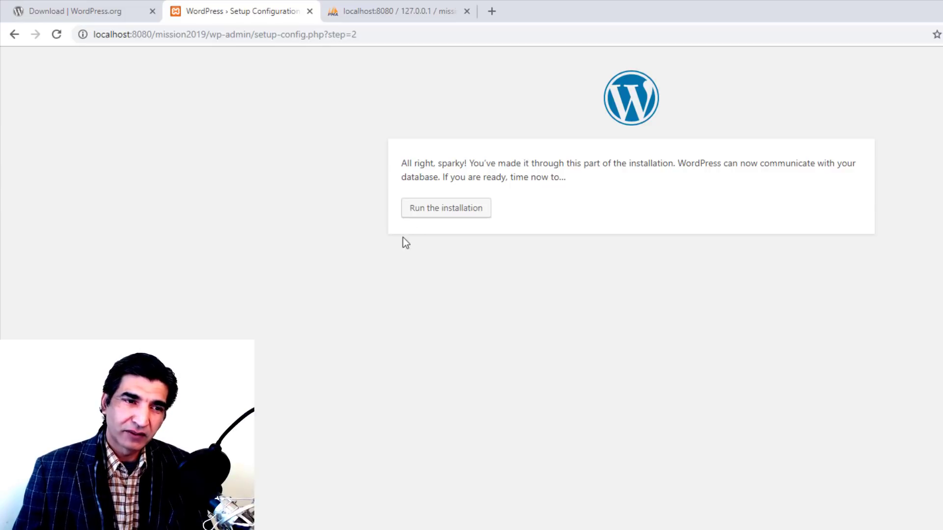
# Step: Enter site title 'Mission 2019', the admin username, password and email, then install WordPress
pyautogui.click(447, 215)
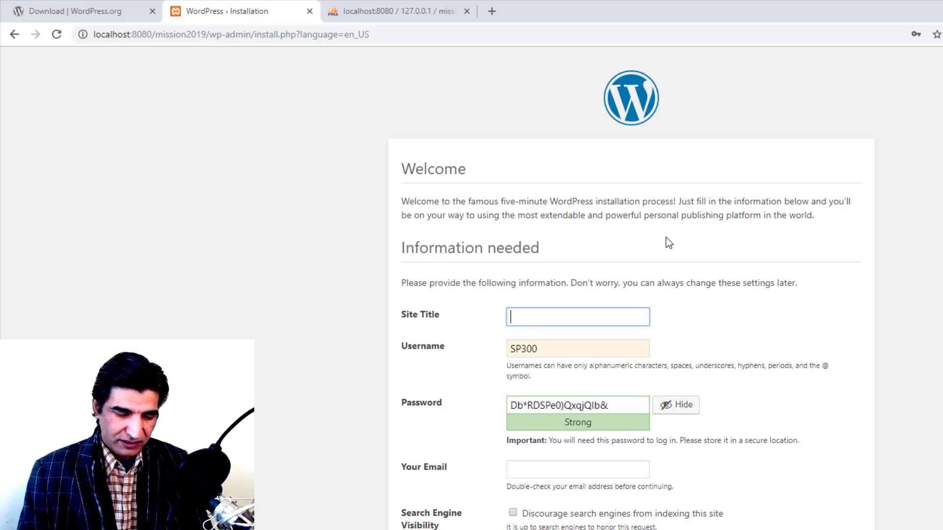
pyautogui.write('Missi')
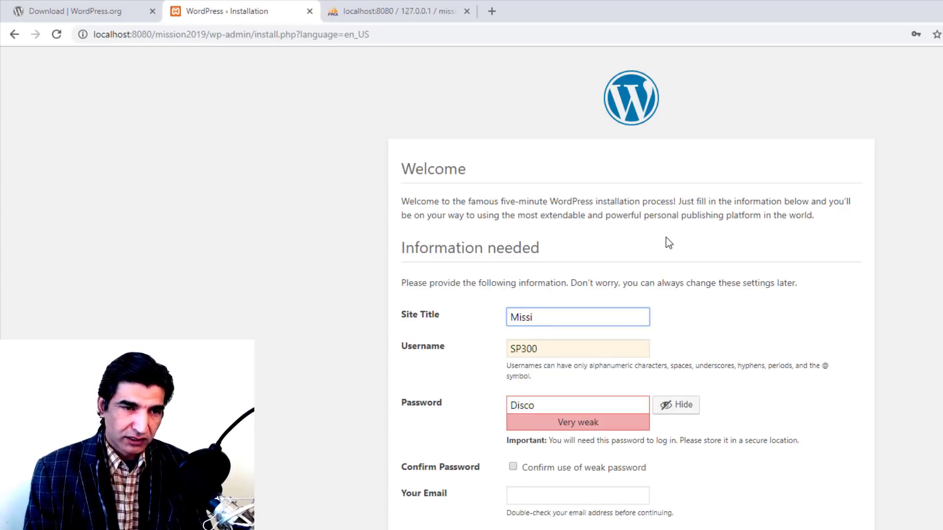
pyautogui.write('on 2019')
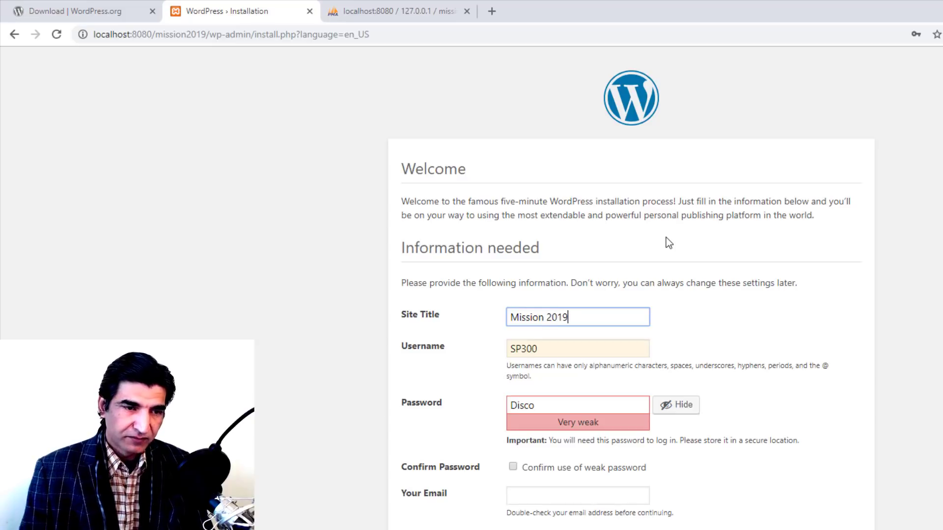
pyautogui.press('Tab')
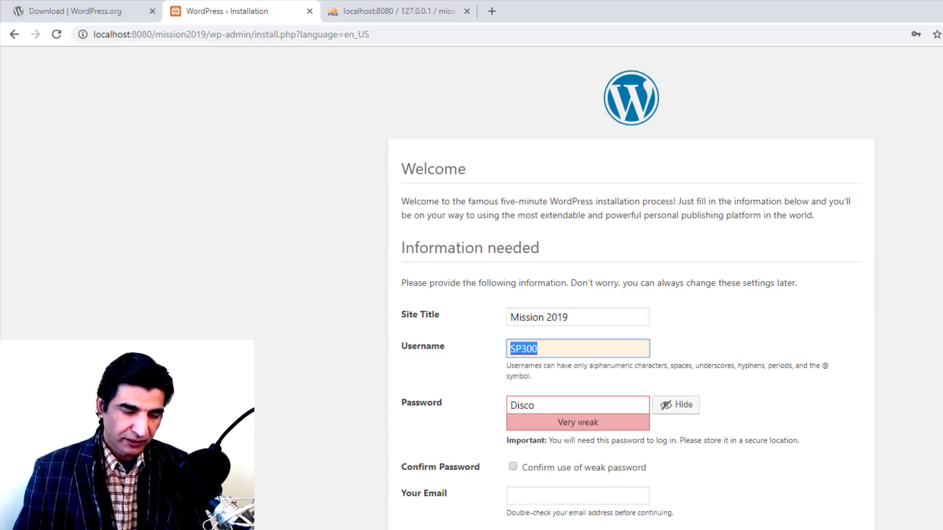
pyautogui.write('Miss')
pyautogui.press('BackSpace')
pyautogui.press('BackSpace')
pyautogui.press('BackSpace')
pyautogui.press('BackSpace')
pyautogui.write('T')
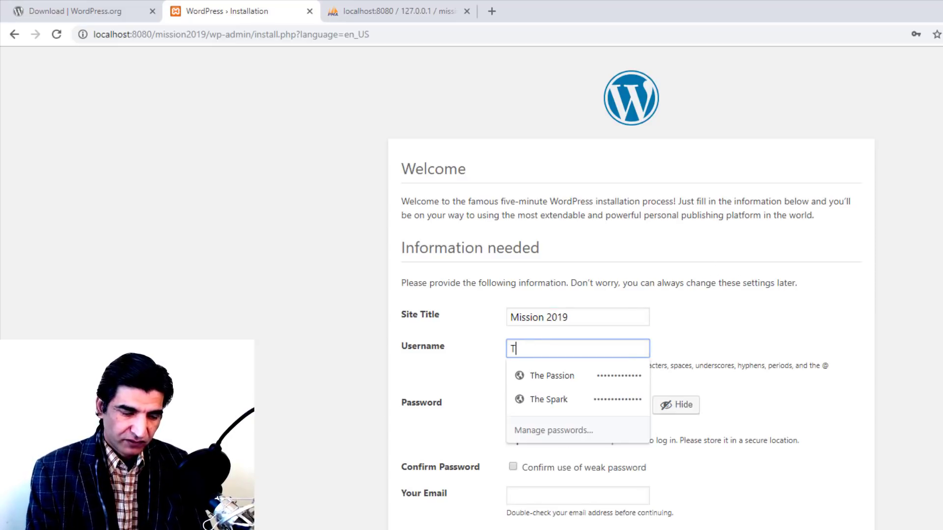
pyautogui.write('heSpartans')
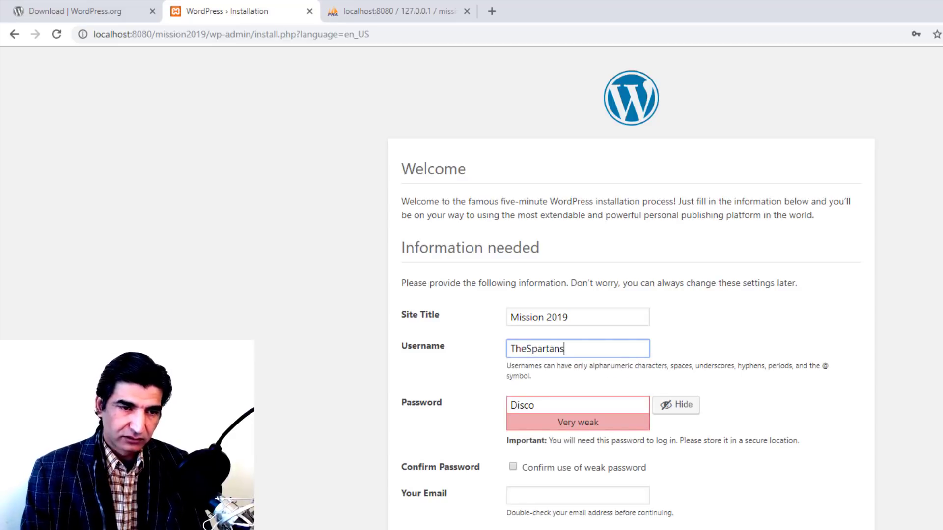
pyautogui.press('Tab')
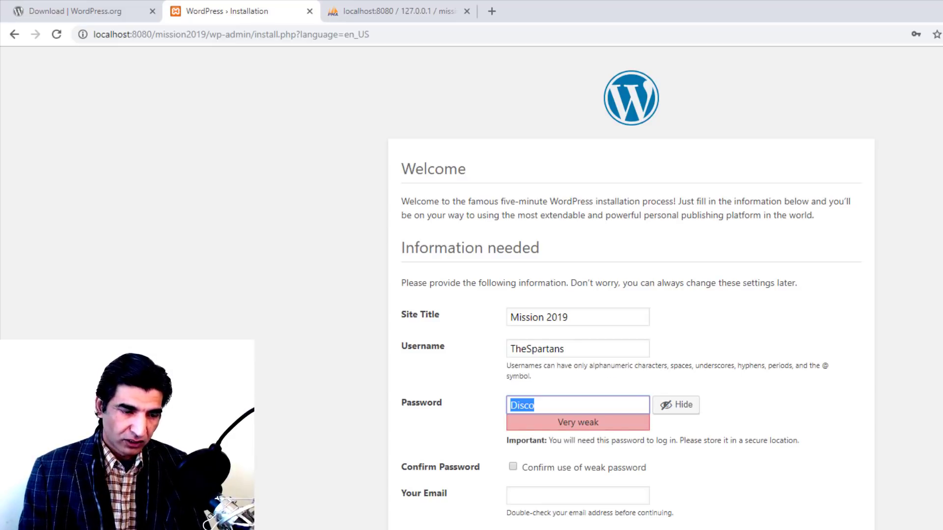
pyautogui.write('!!!')
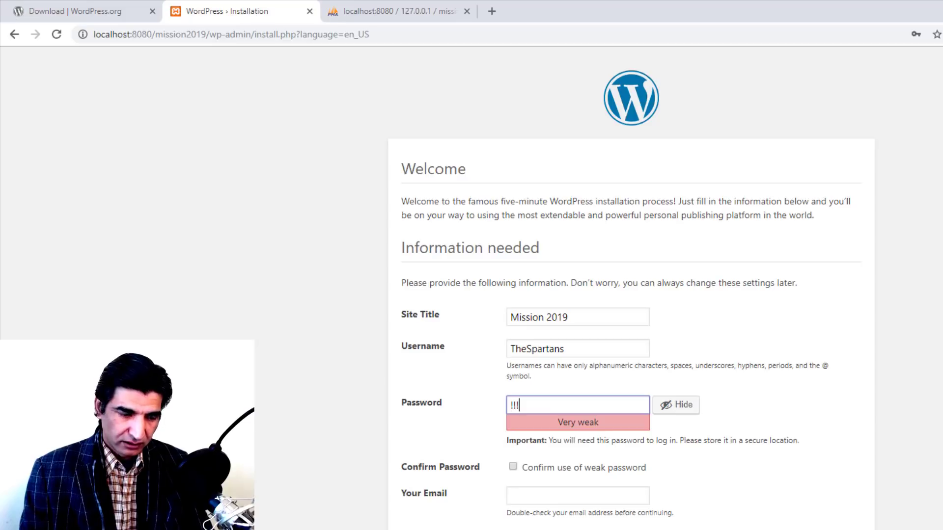
pyautogui.write('Mission123')
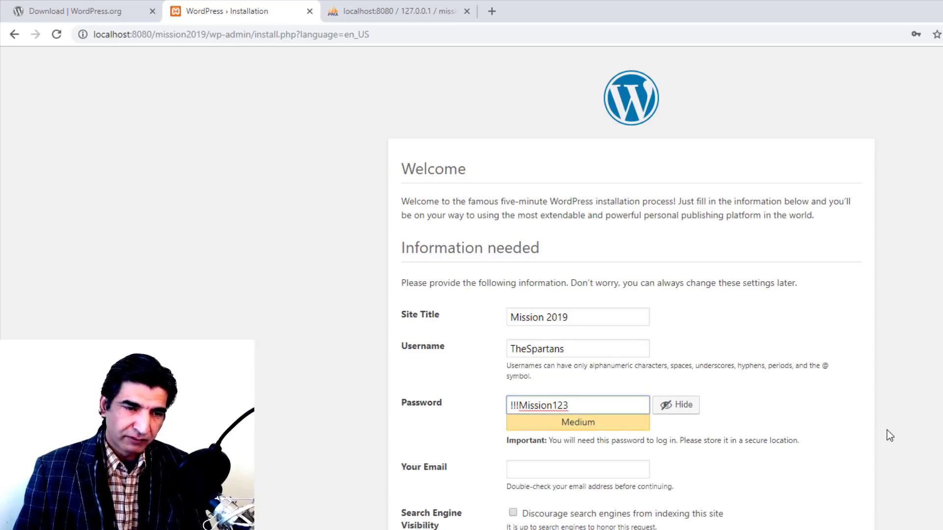
pyautogui.click(565, 474)
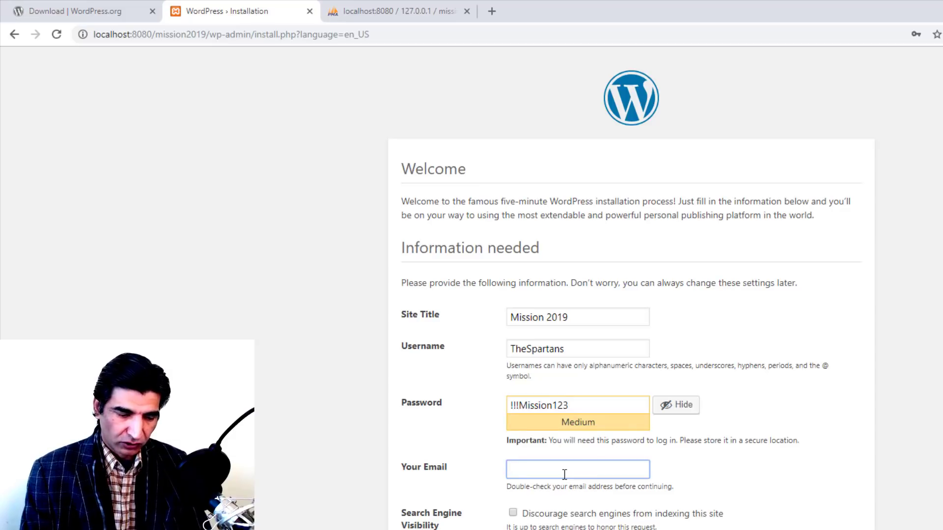
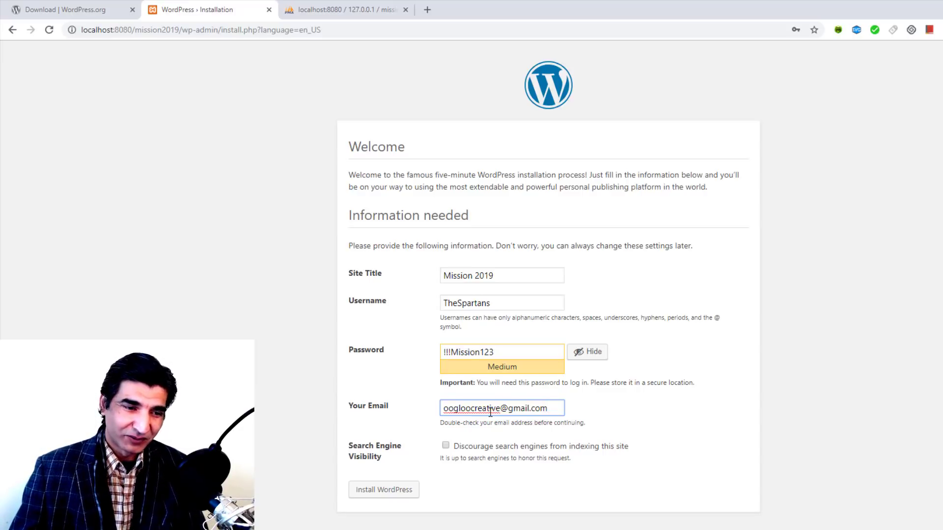
pyautogui.click(391, 497)
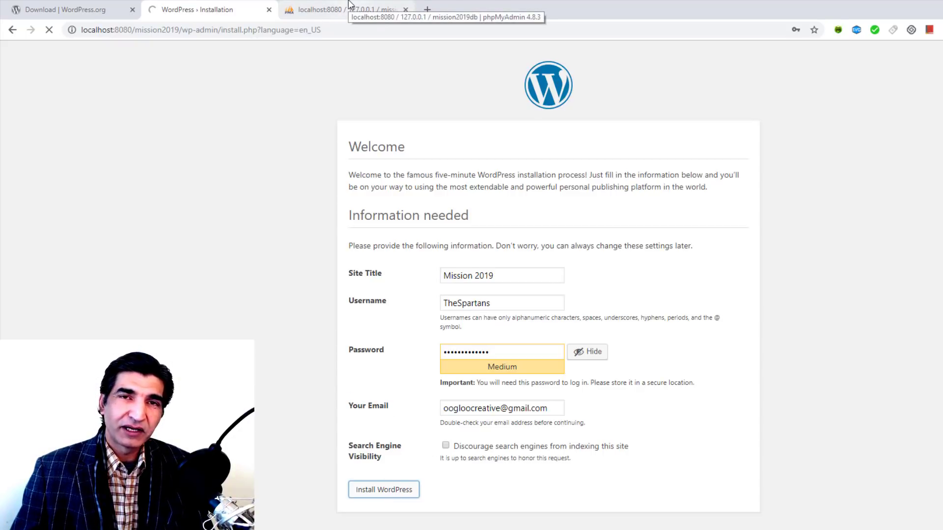
# Step: Check the install succeeded and reload phpMyAdmin to show mission2019db's new missionwp_ tables
pyautogui.click(350, 8)
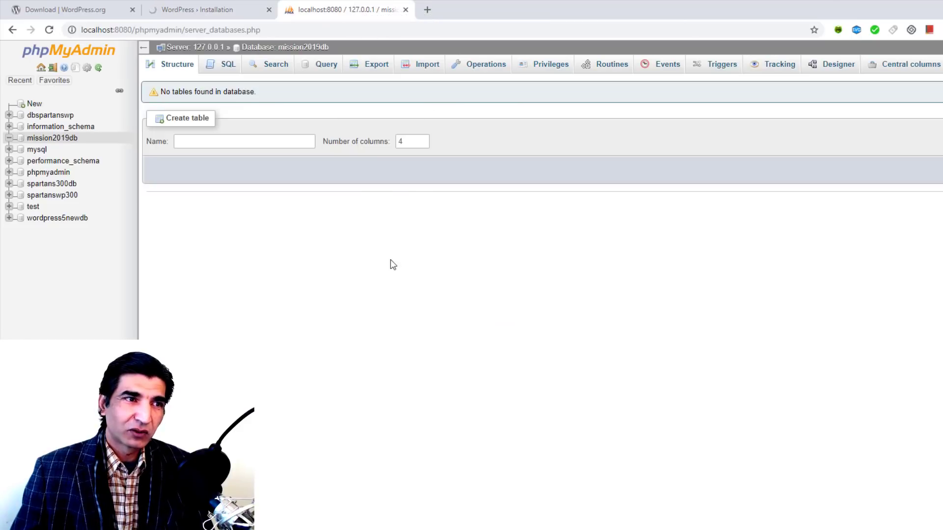
pyautogui.click(252, 14)
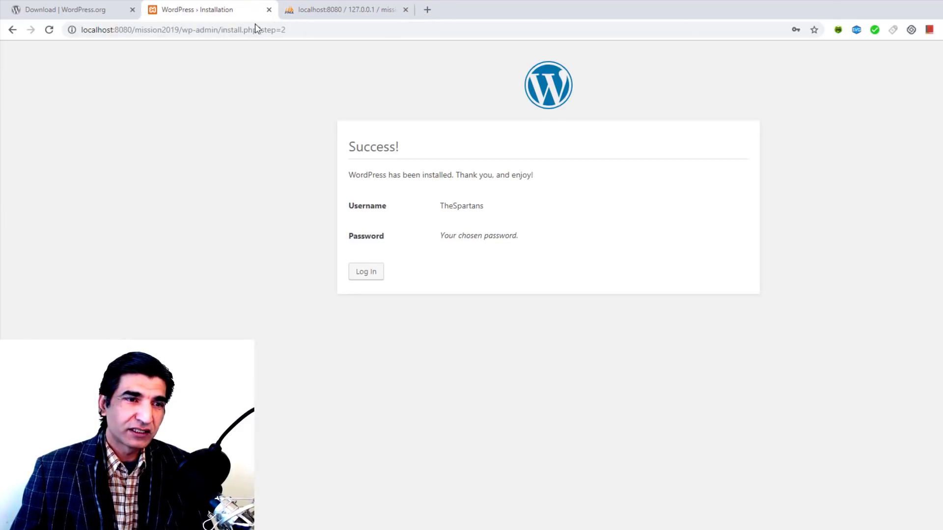
pyautogui.click(336, 10)
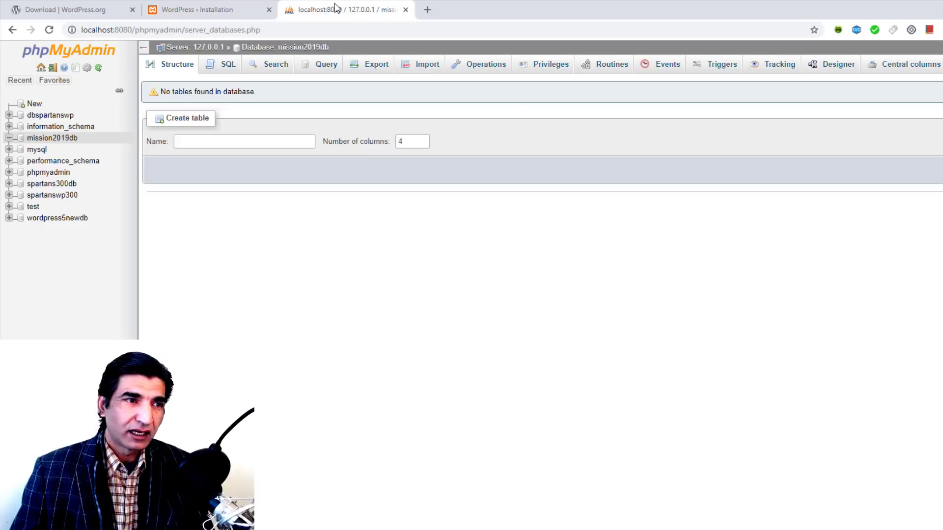
pyautogui.click(50, 30)
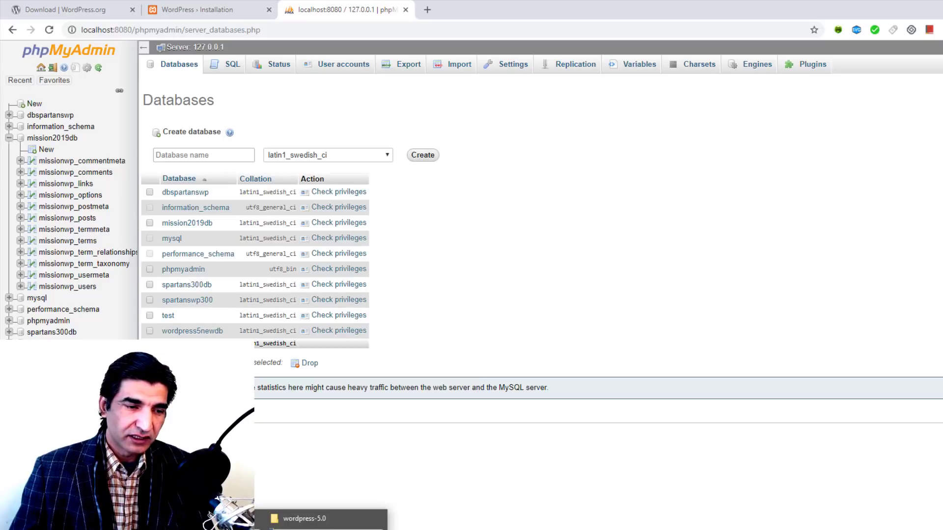
pyautogui.click(321, 523)
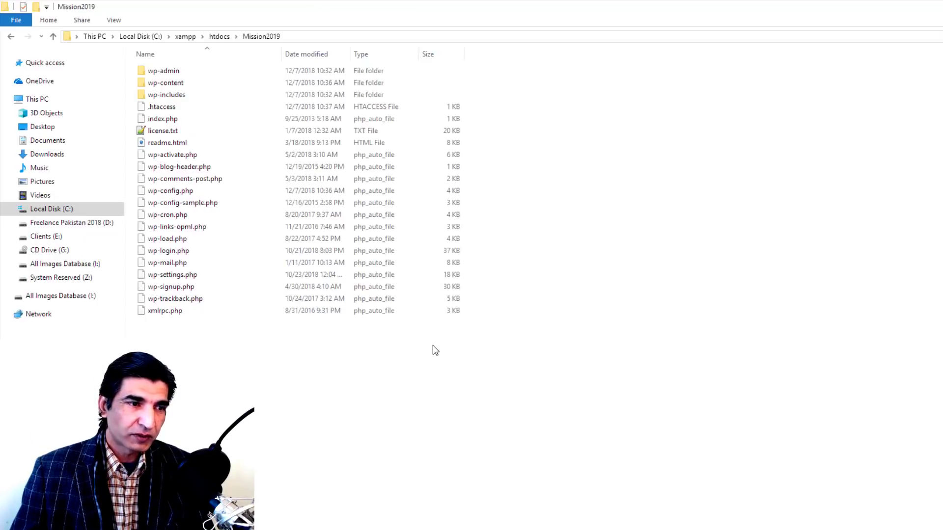
# Step: Refresh the Mission2019 folder and open the new wp-config.php in Notepad++
pyautogui.rightClick(626, 218)
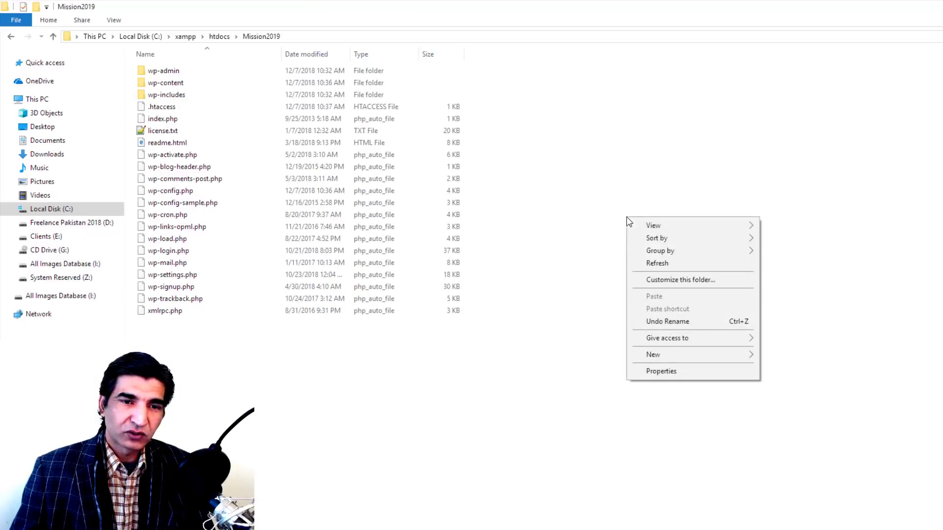
pyautogui.click(657, 264)
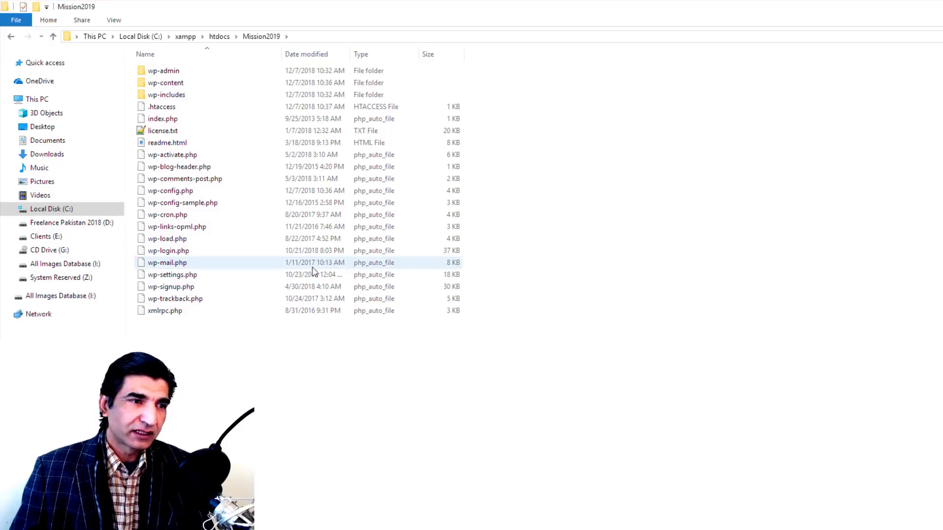
pyautogui.click(176, 195)
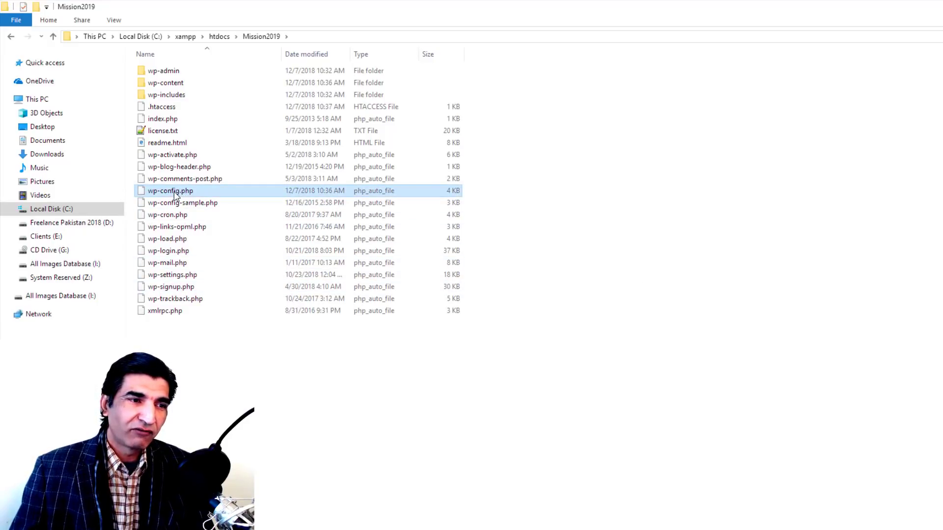
pyautogui.rightClick(175, 193)
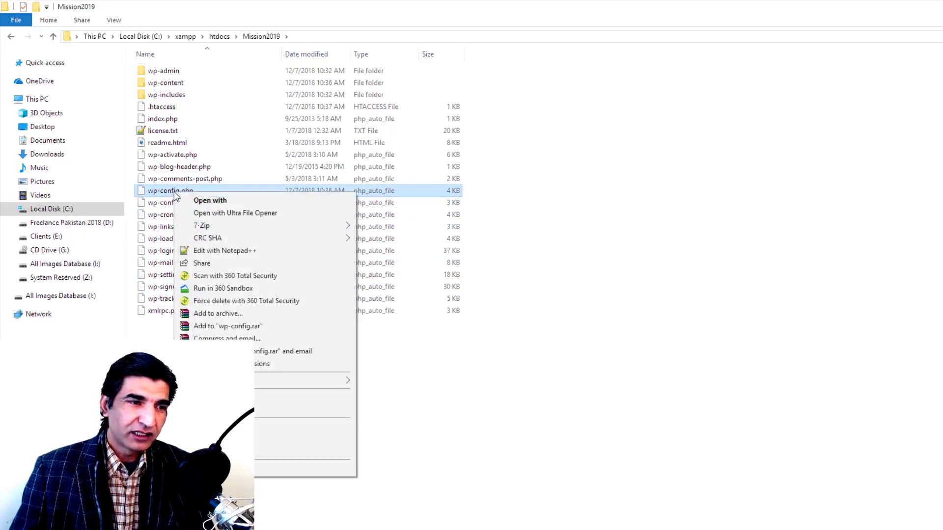
pyautogui.click(223, 249)
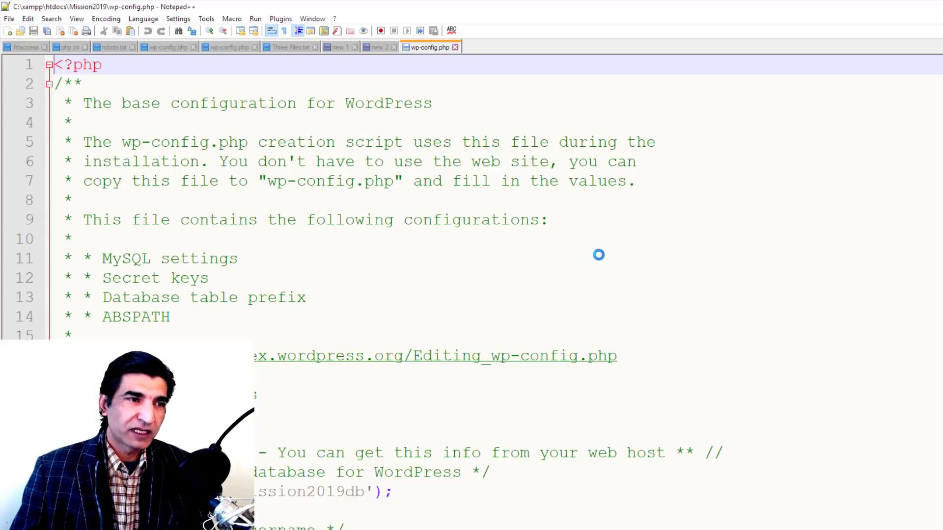
pyautogui.scroll(-3, 309, 224)
pyautogui.scroll(-2, 422, 253)
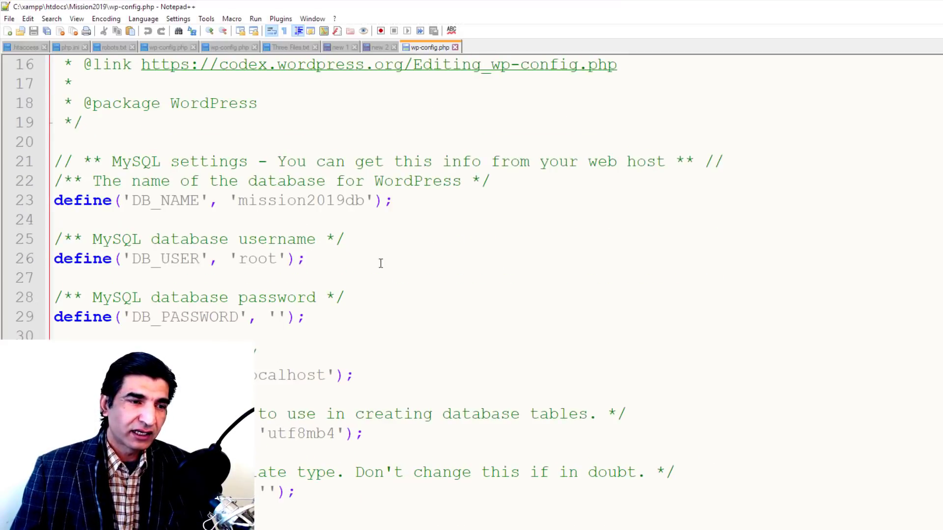
pyautogui.moveTo(239, 202); pyautogui.dragTo(366, 202)
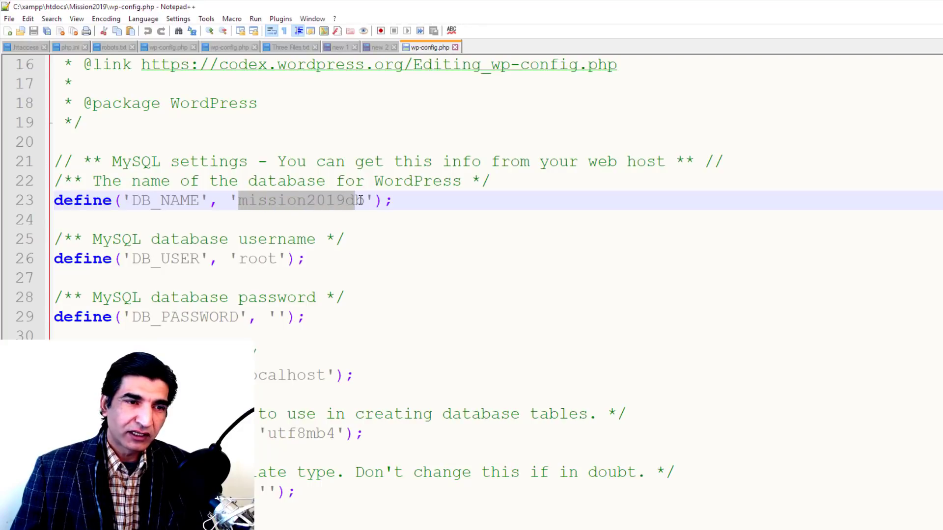
pyautogui.click(249, 256)
pyautogui.click(280, 317)
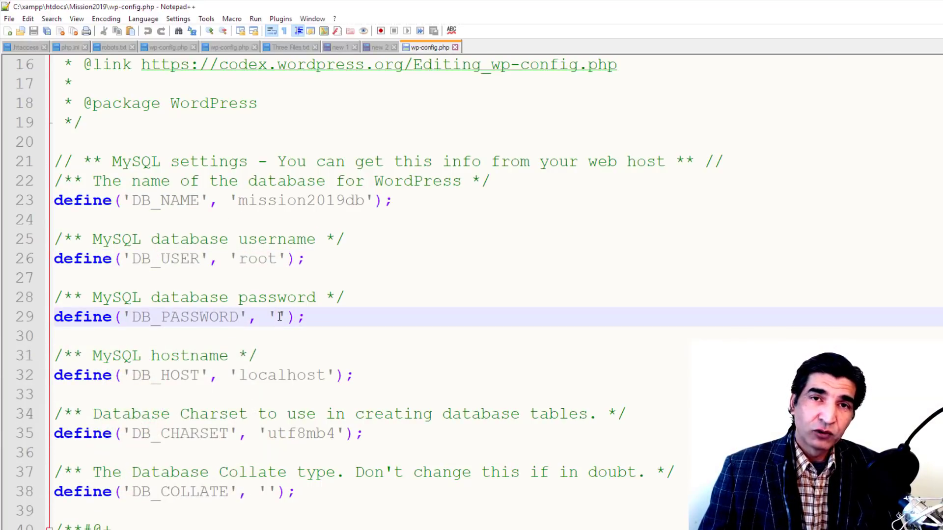
pyautogui.scroll(-1, 280, 317)
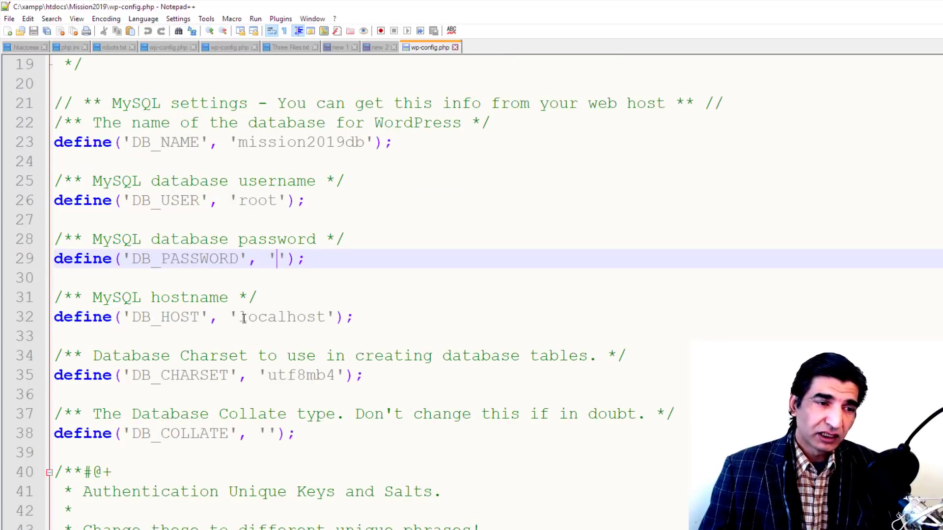
pyautogui.scroll(-9, 244, 319)
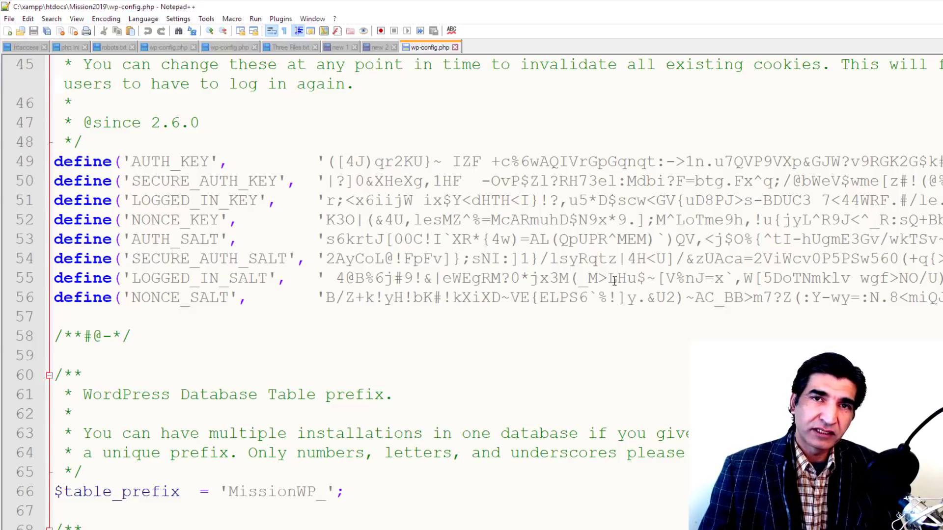
pyautogui.scroll(-7, 221, 354)
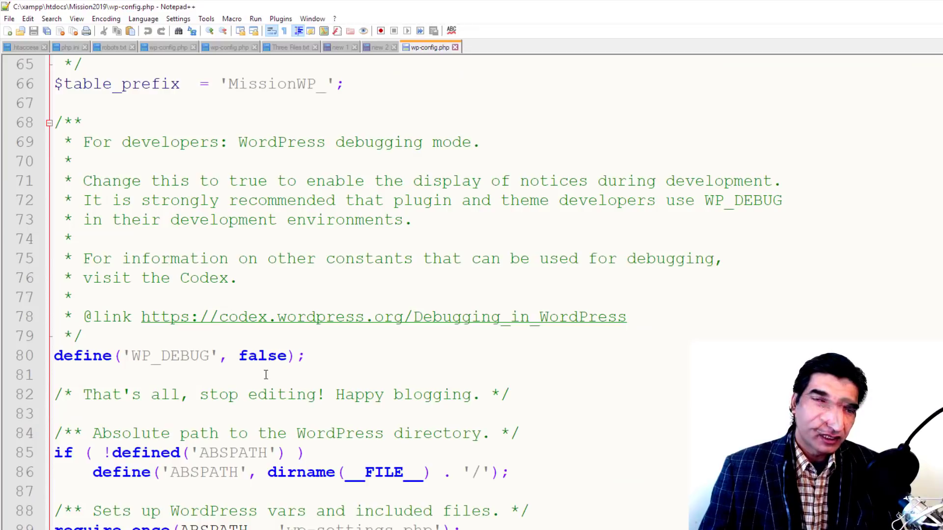
pyautogui.scroll(5, 266, 375)
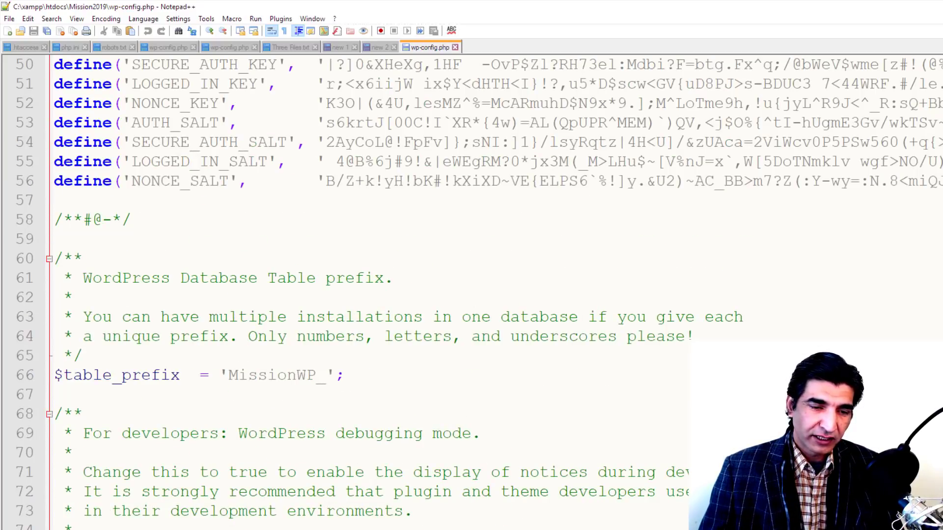
# Step: Go from the install success page to the Mission 2019 login page
pyautogui.click(554, 519)
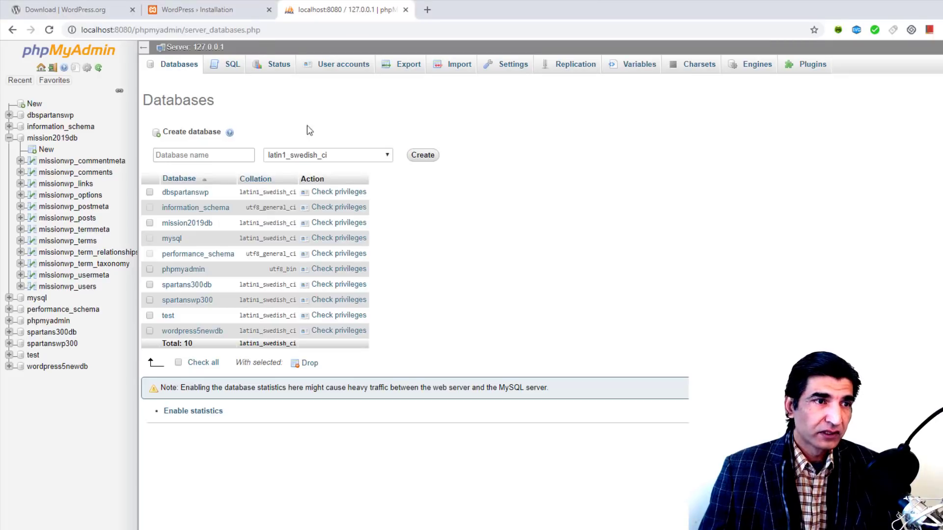
pyautogui.click(227, 4)
pyautogui.click(370, 273)
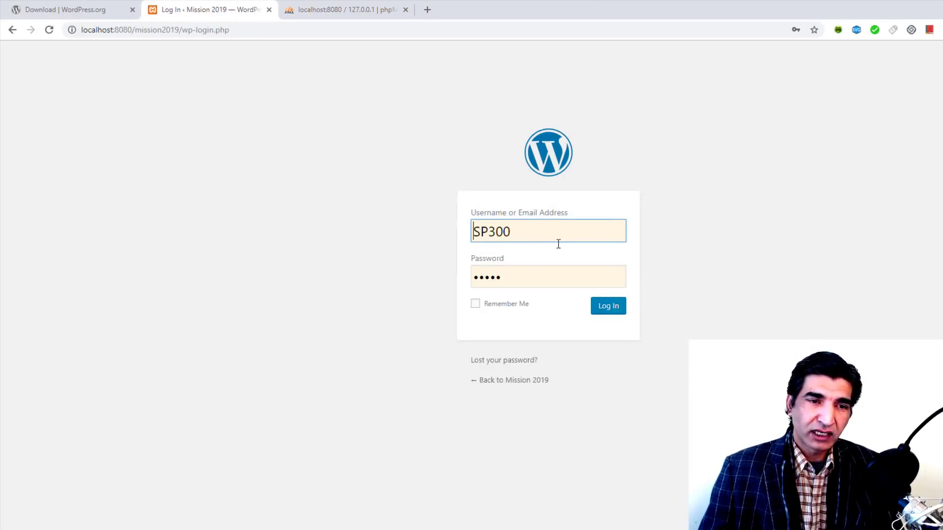
# Step: Log in with the admin username and password, keeping Remember Me ticked
pyautogui.doubleClick(550, 234)
pyautogui.write('Th')
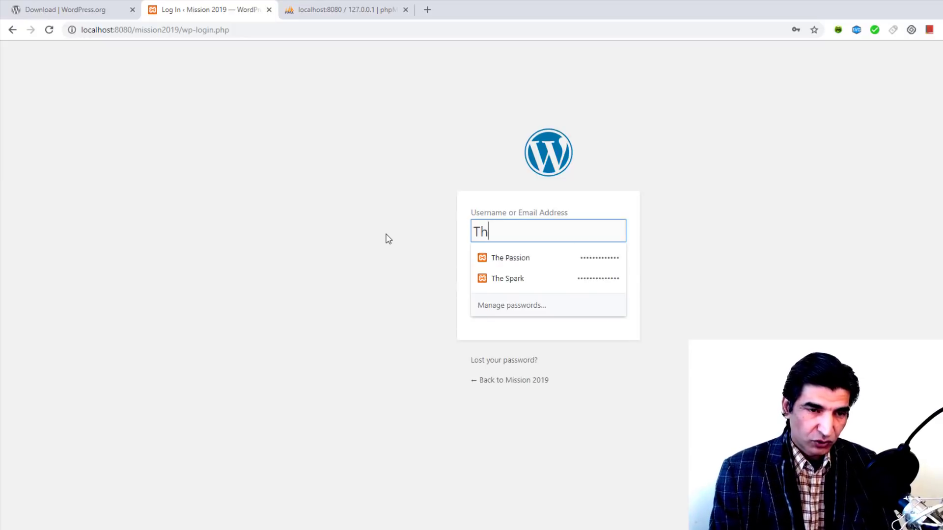
pyautogui.write('eSpartans')
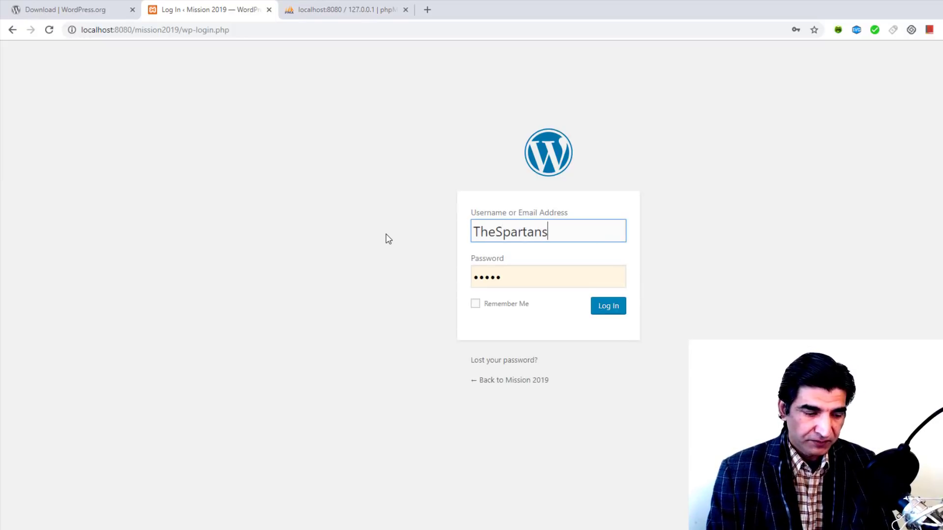
pyautogui.press('Tab')
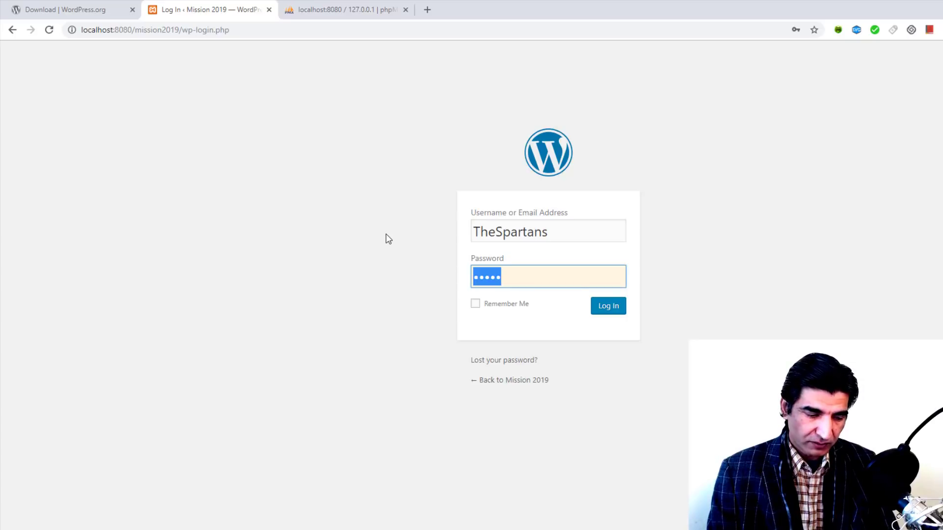
pyautogui.write('•••')
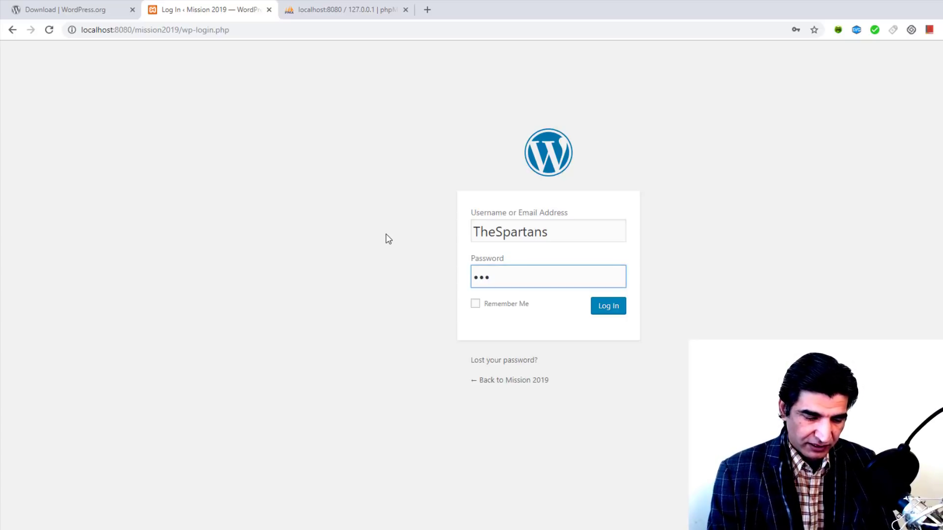
pyautogui.write('••••••••••')
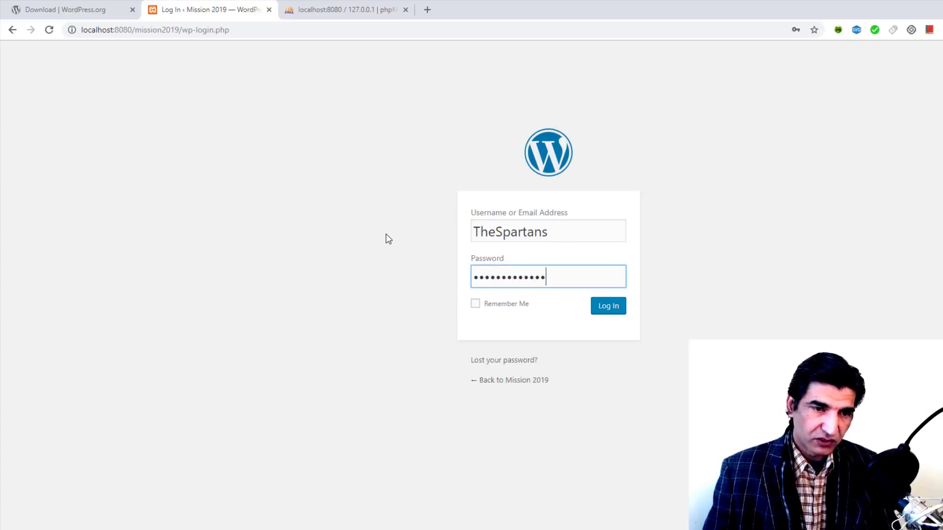
pyautogui.click(476, 305)
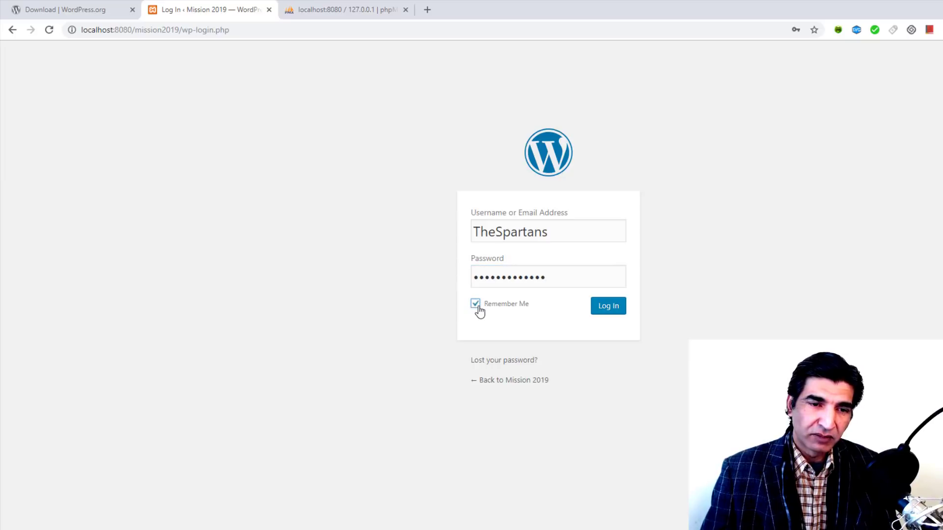
pyautogui.click(609, 308)
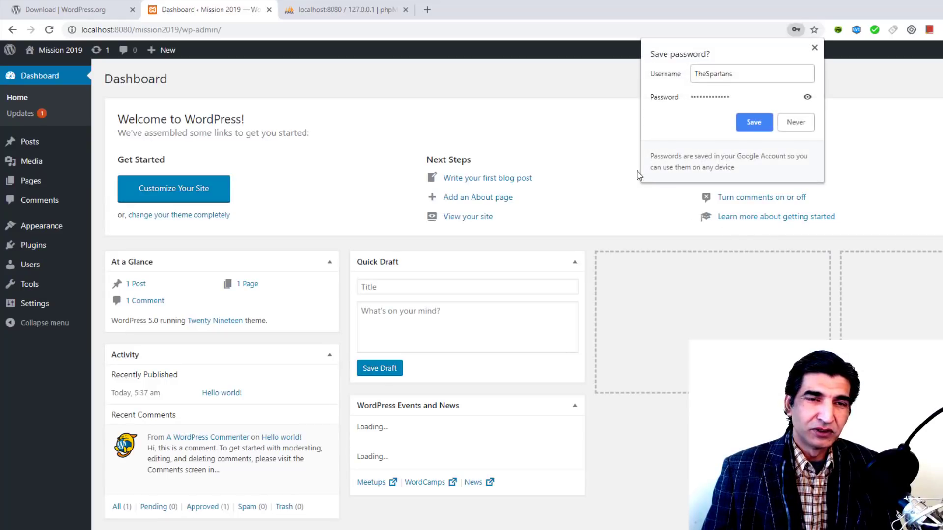
# Step: Save the login in Chrome, confirm WordPress 5.0 on Updates, then return to the Mission2019 folder
pyautogui.click(750, 123)
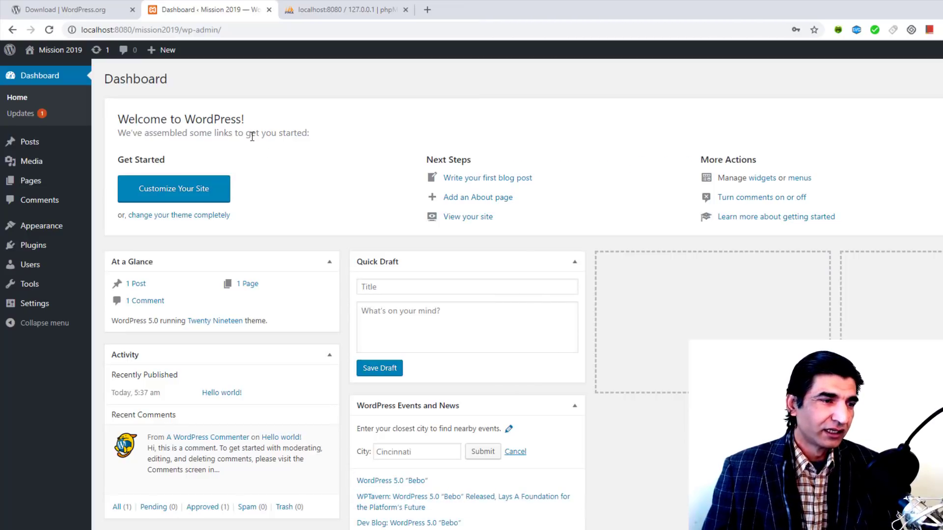
pyautogui.click(25, 114)
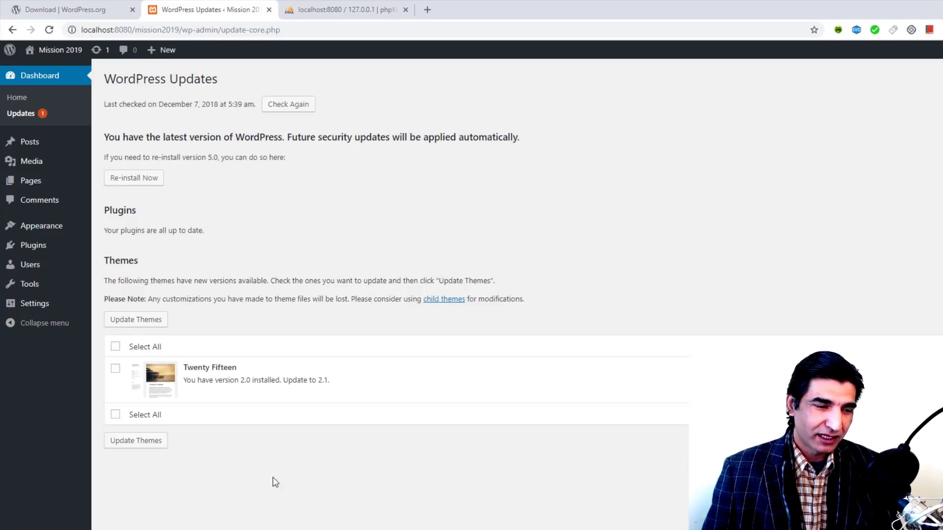
pyautogui.click(180, 519)
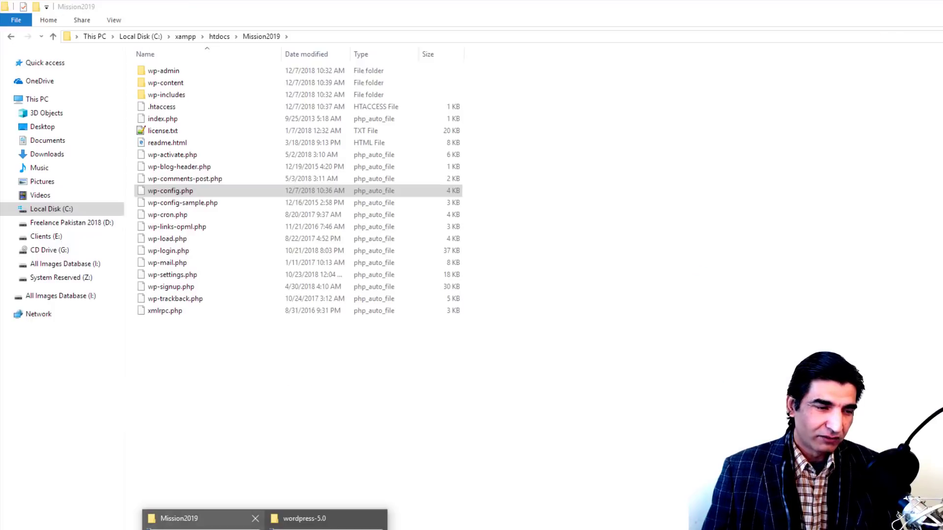
# Step: Browse to Mission2019\wp-content\themes, after a brief look inside uploads\2018
pyautogui.doubleClick(166, 83)
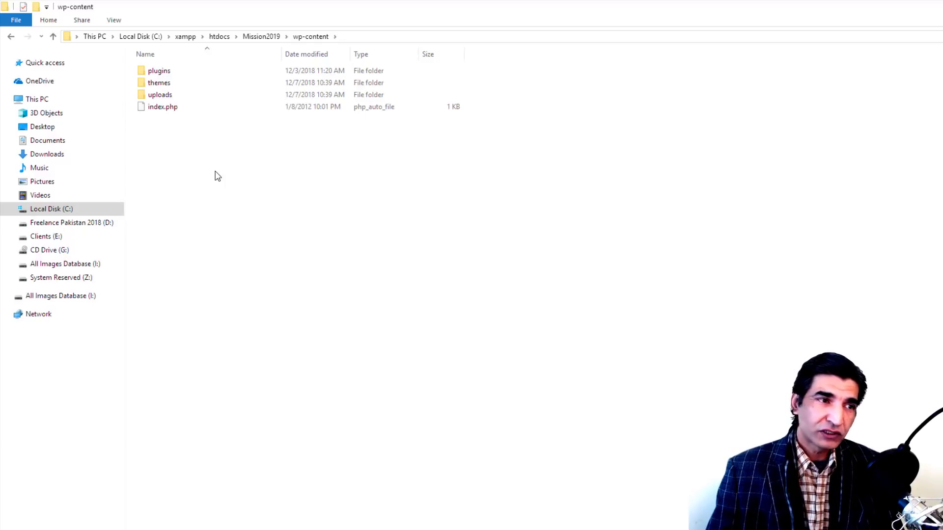
pyautogui.doubleClick(186, 97)
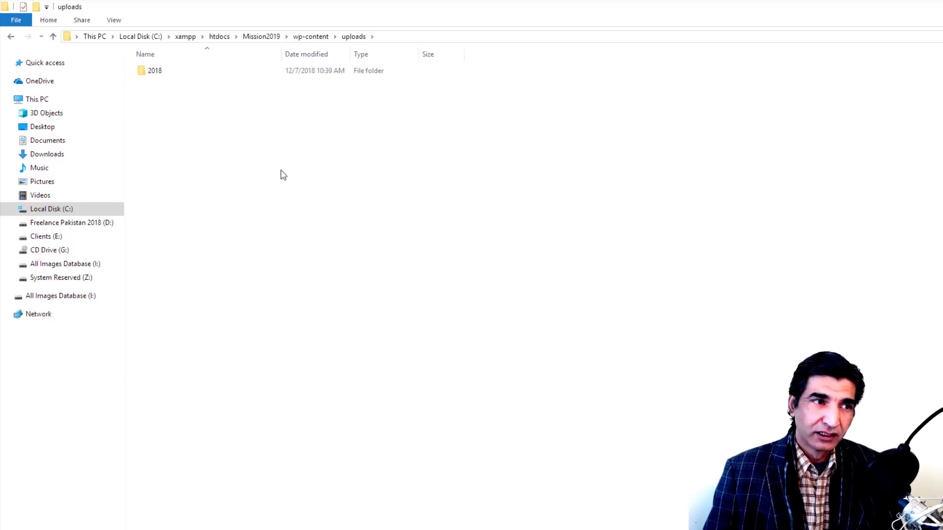
pyautogui.doubleClick(152, 72)
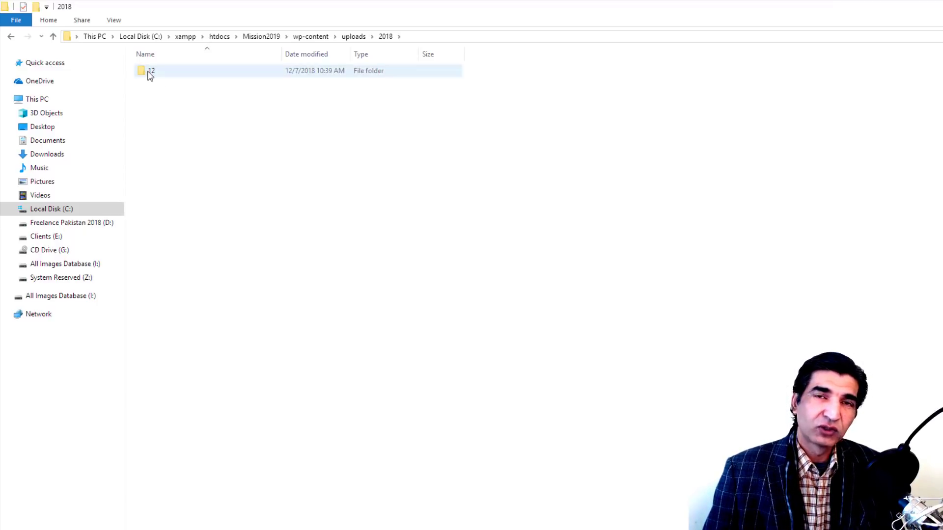
pyautogui.click(305, 38)
pyautogui.doubleClick(164, 82)
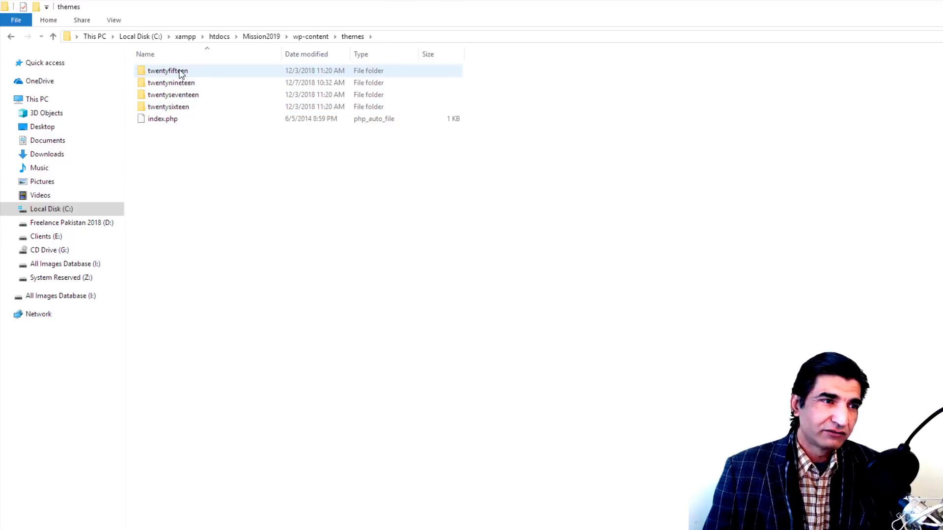
# Step: Permanently delete the twentyfifteen, twentysixteen and twentyseventeen theme folders
pyautogui.click(177, 109)
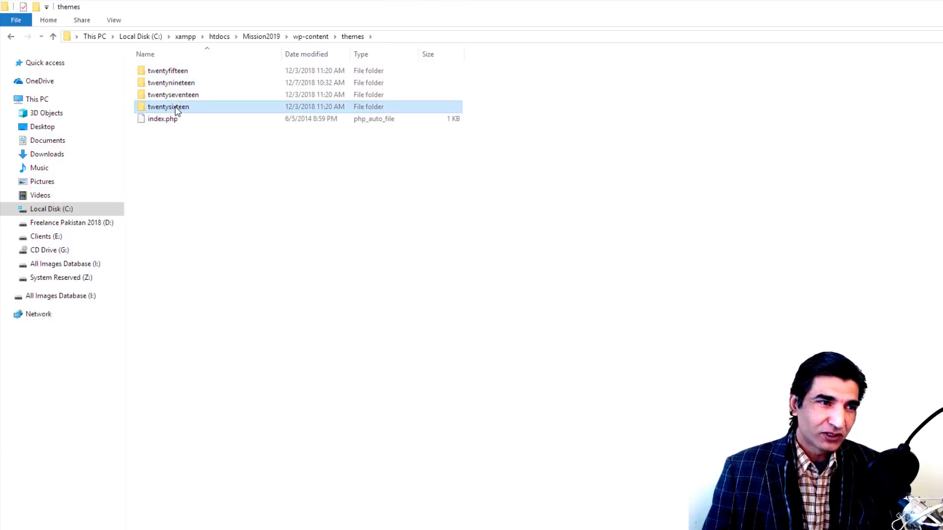
pyautogui.keyDown('ctrl'); pyautogui.click(177, 72); pyautogui.keyUp('ctrl')
pyautogui.keyDown('ctrl'); pyautogui.click(199, 96); pyautogui.keyUp('ctrl')
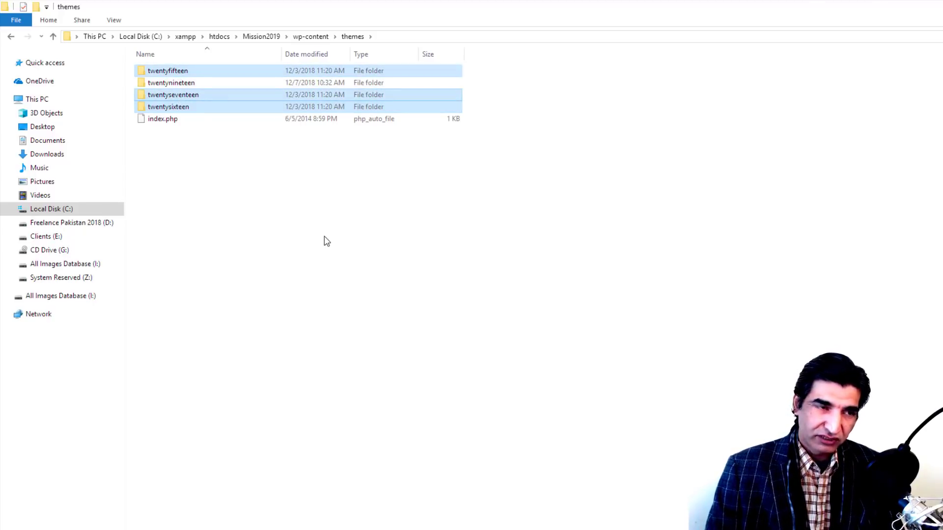
pyautogui.hotkey('shift', 'Delete')
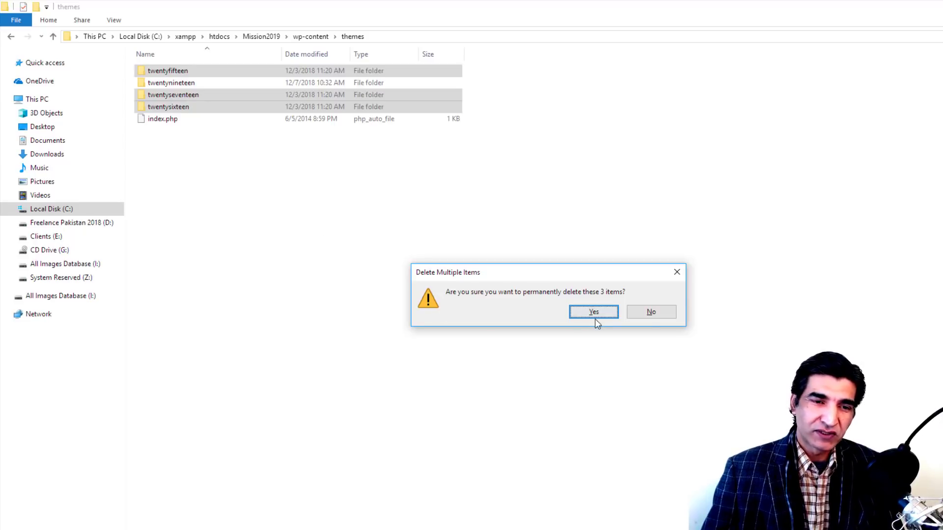
pyautogui.click(596, 315)
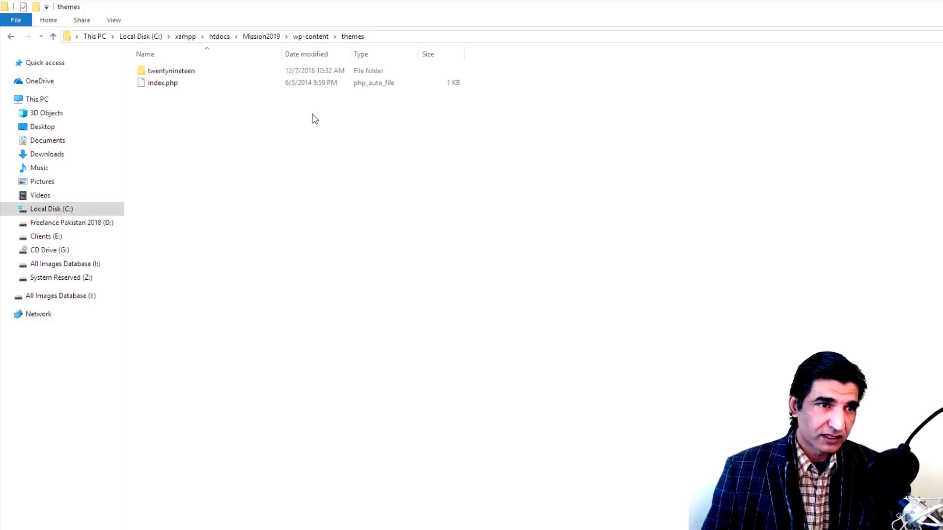
# Step: Inspect index.php and hello.php in the plugins folder, then return to the WordPress Updates page
pyautogui.click(310, 38)
pyautogui.doubleClick(164, 72)
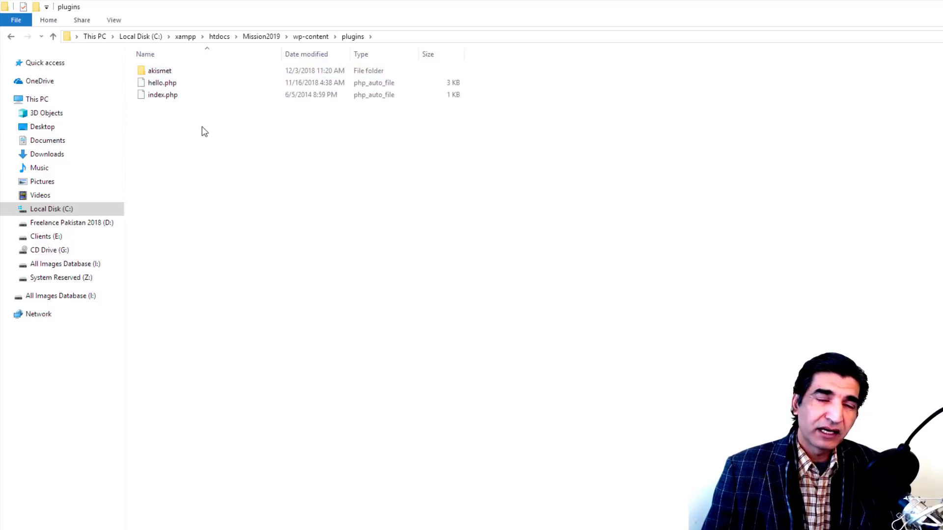
pyautogui.click(167, 94)
pyautogui.click(167, 85)
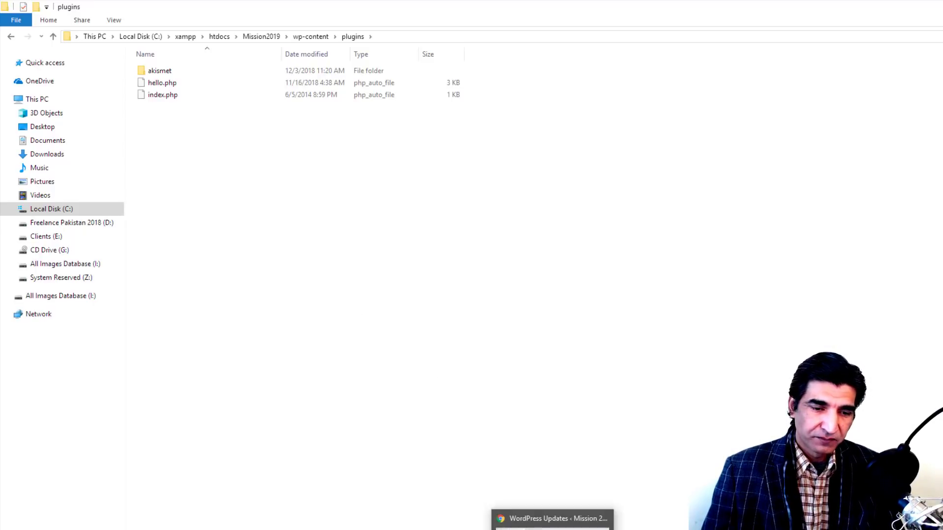
pyautogui.click(550, 524)
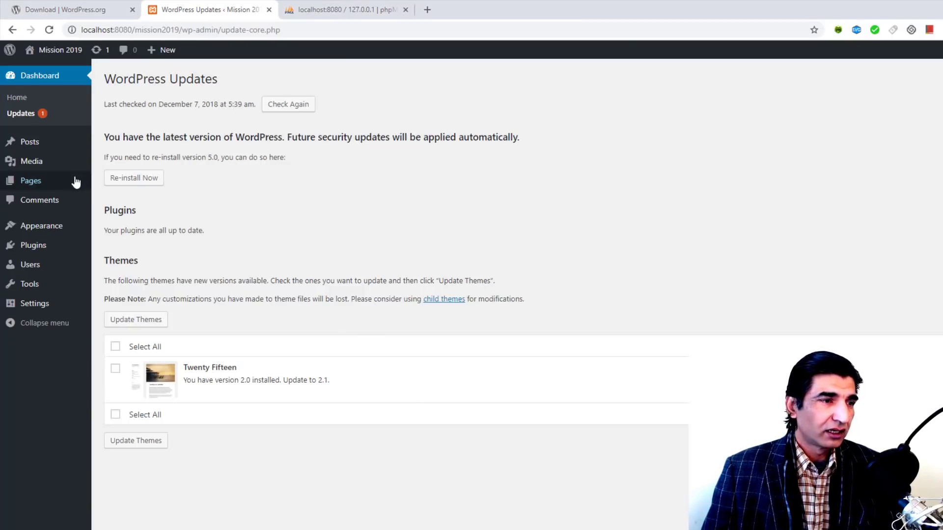
# Step: Open Appearance > Themes and highlight the Twenty Nineteen theme description to review it
pyautogui.moveTo(59, 227)
pyautogui.click(122, 231)
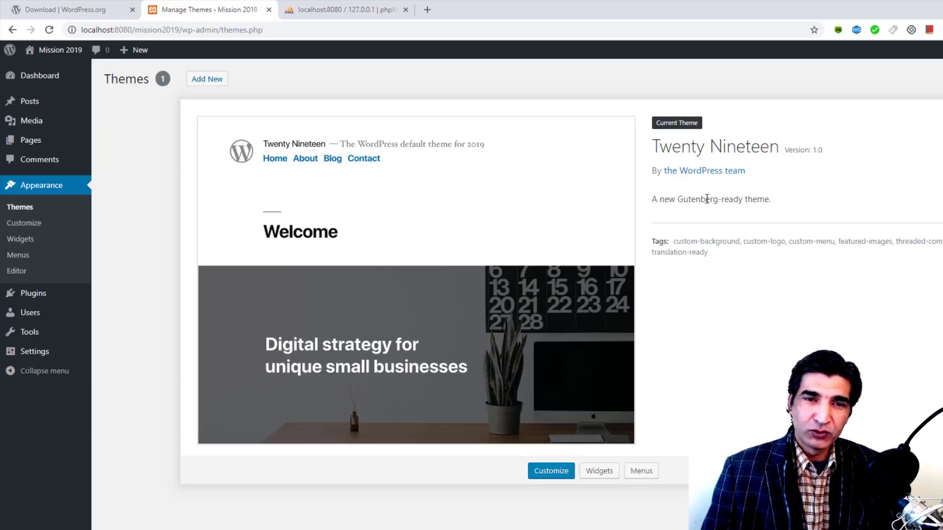
pyautogui.moveTo(770, 199); pyautogui.dragTo(654, 198)
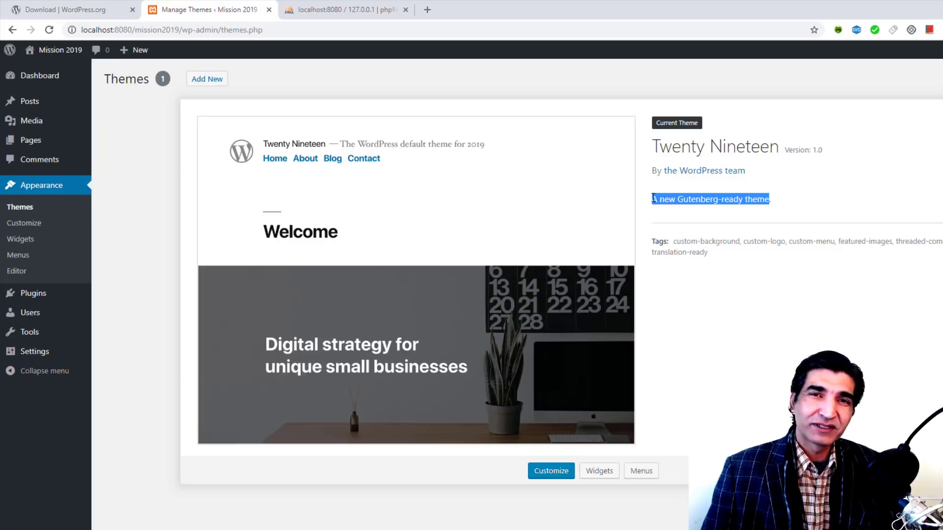
pyautogui.click(657, 199)
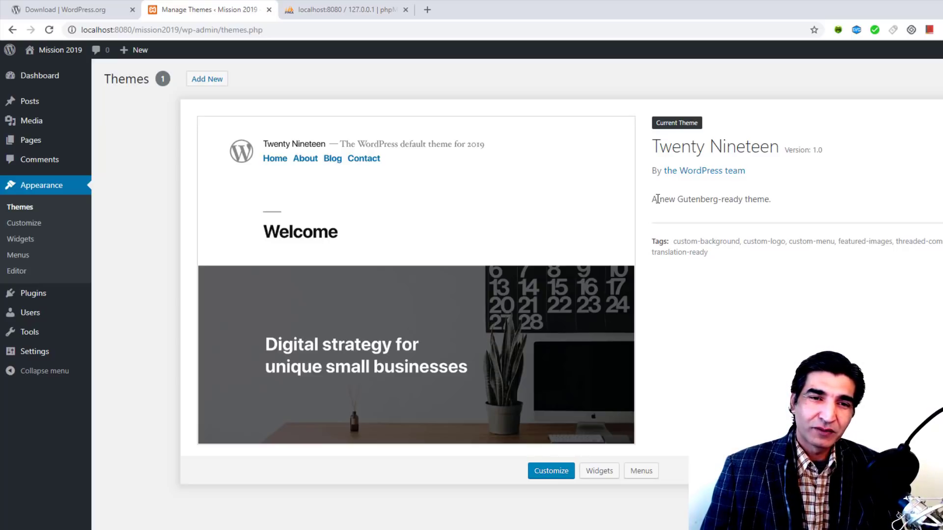
pyautogui.moveTo(658, 199); pyautogui.dragTo(779, 202)
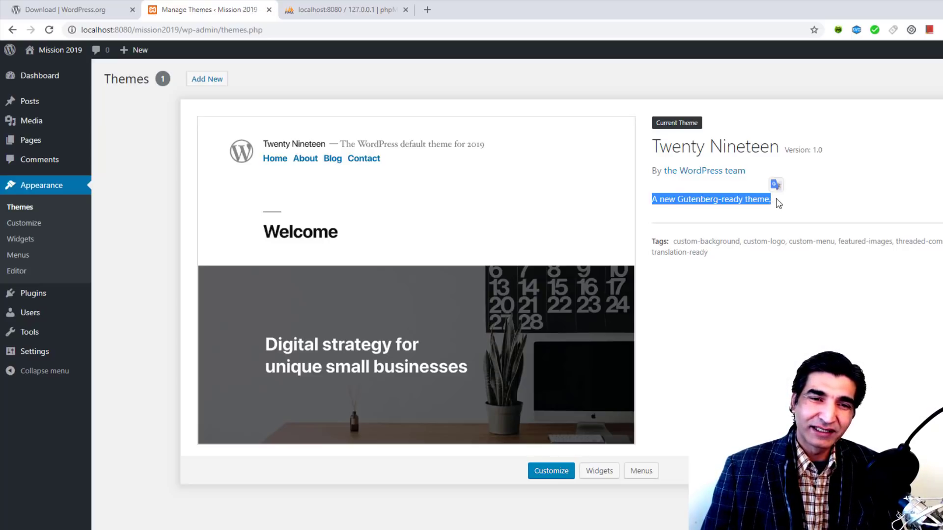
pyautogui.click(778, 203)
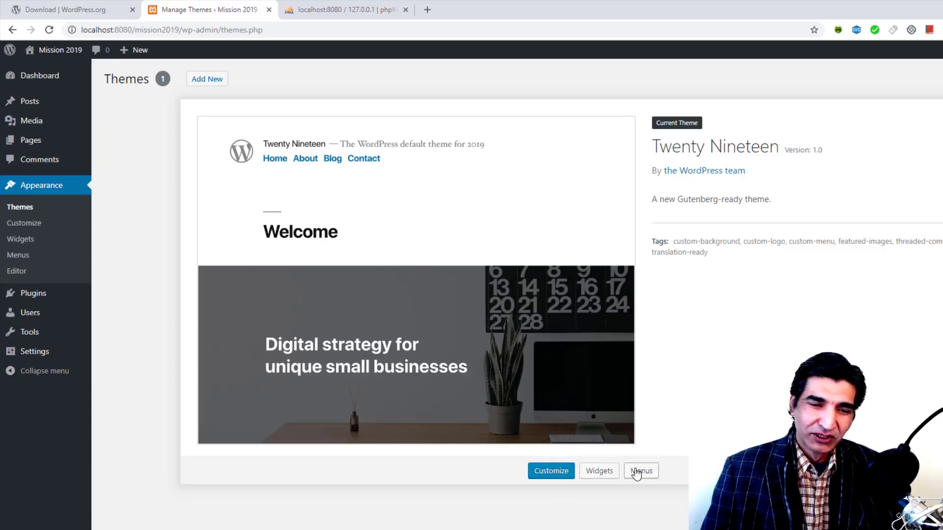
# Step: Return to the Dashboard home page and scroll through its overview
pyautogui.moveTo(46, 83)
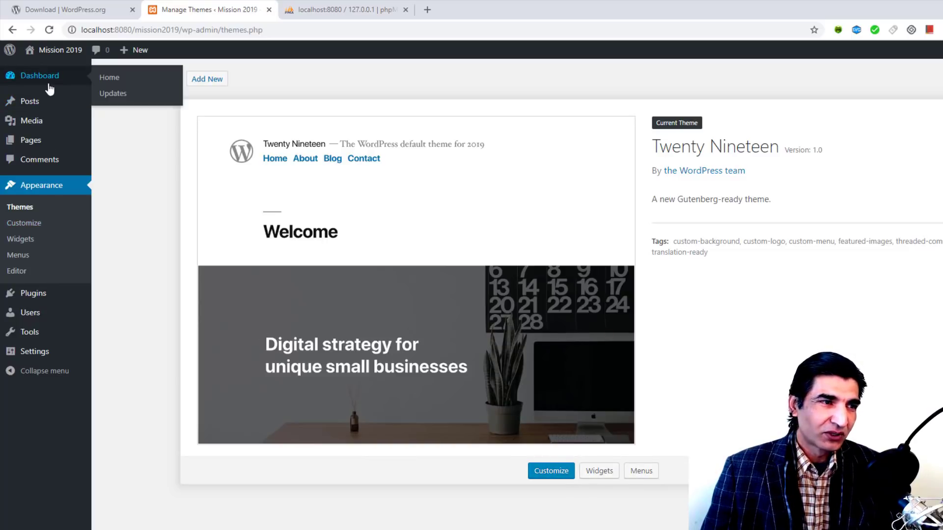
pyautogui.click(106, 80)
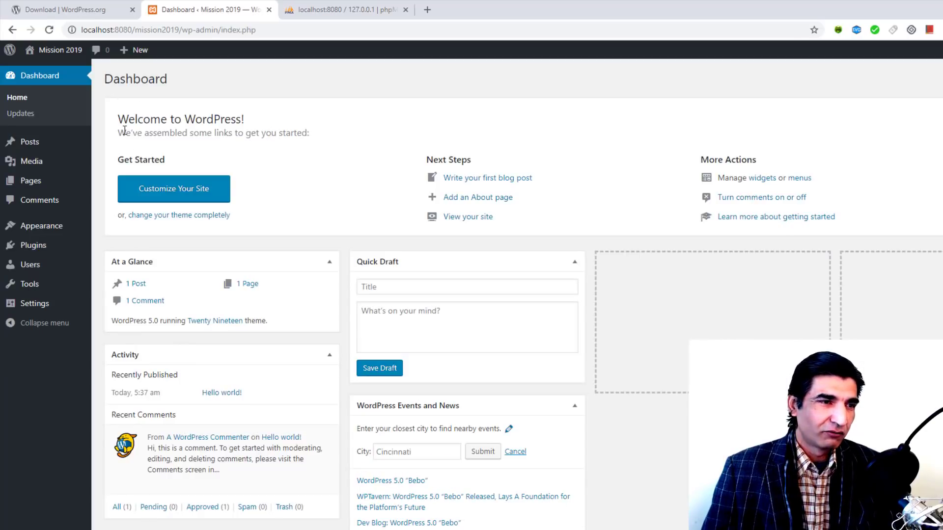
pyautogui.scroll(-2, 323, 135)
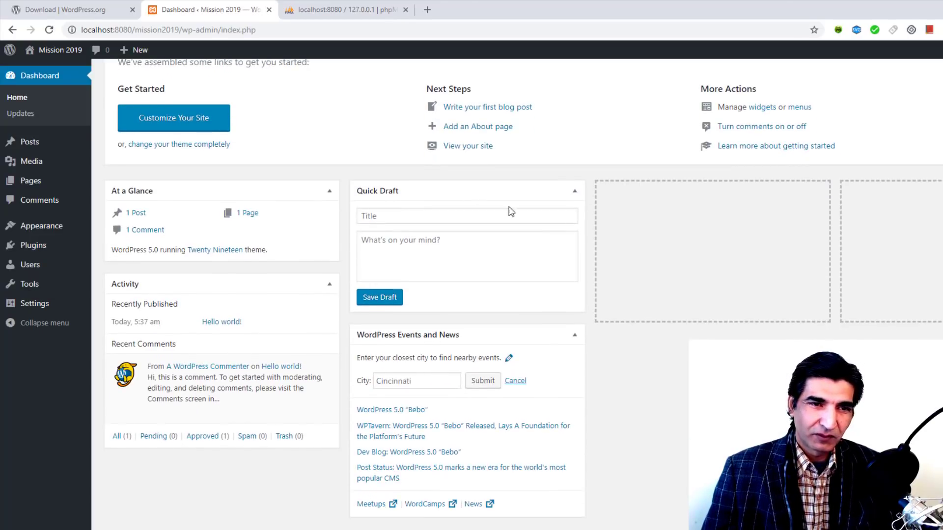
pyautogui.scroll(2, 618, 263)
# Step: Open the live Mission 2019 site in a new browser tab
pyautogui.moveTo(57, 53)
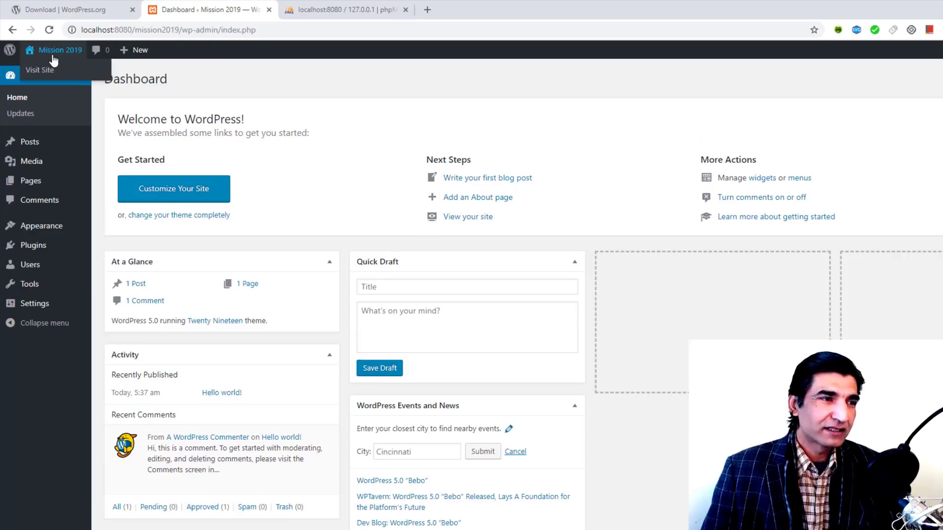
pyautogui.rightClick(49, 74)
pyautogui.click(79, 78)
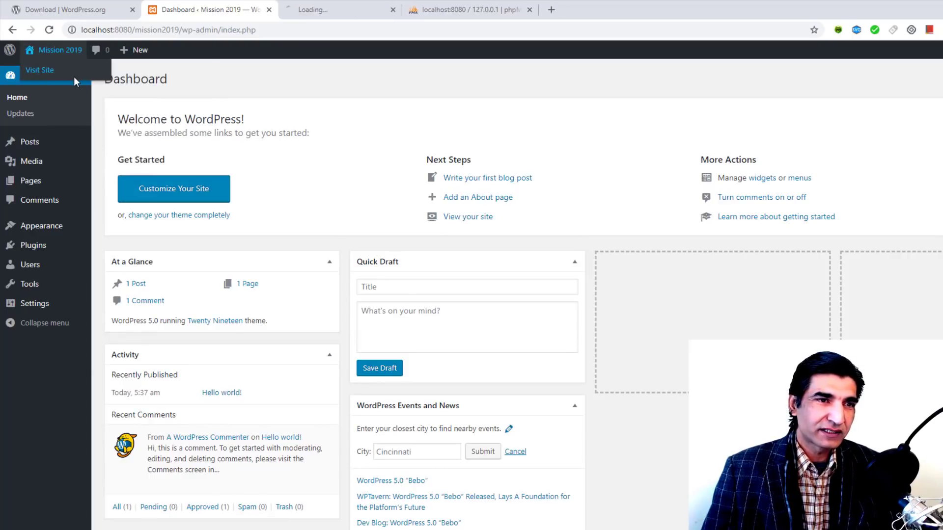
pyautogui.click(345, 7)
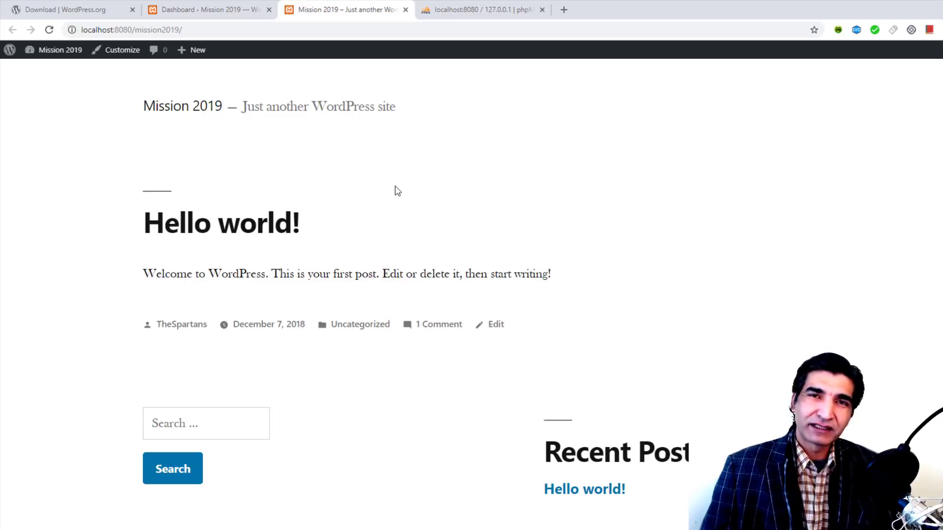
pyautogui.scroll(-3, 398, 191)
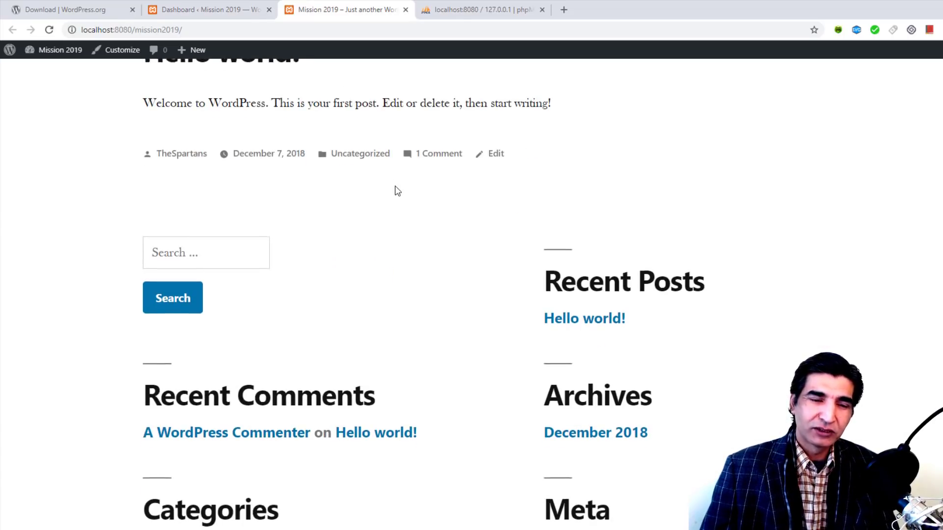
pyautogui.scroll(3, 395, 191)
pyautogui.click(248, 8)
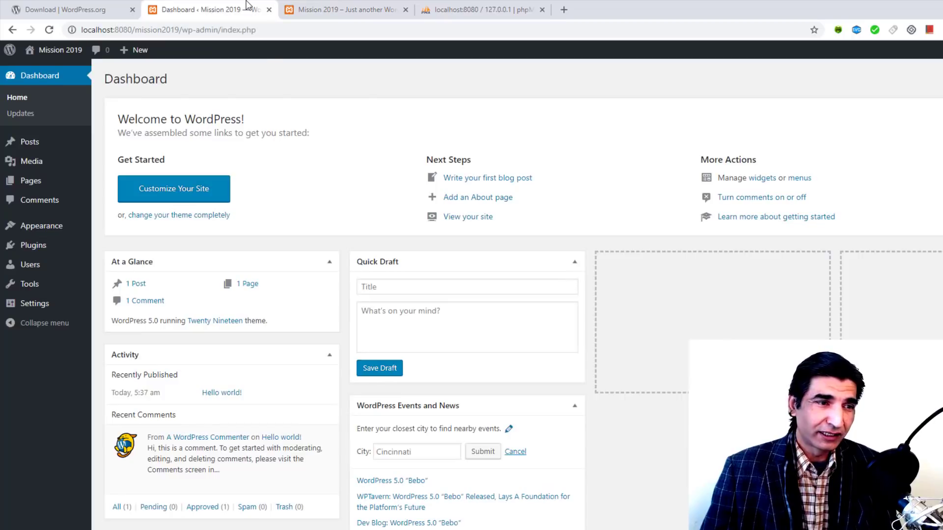
# Step: Review the All Pages list, then start a new page with Add New
pyautogui.moveTo(40, 183)
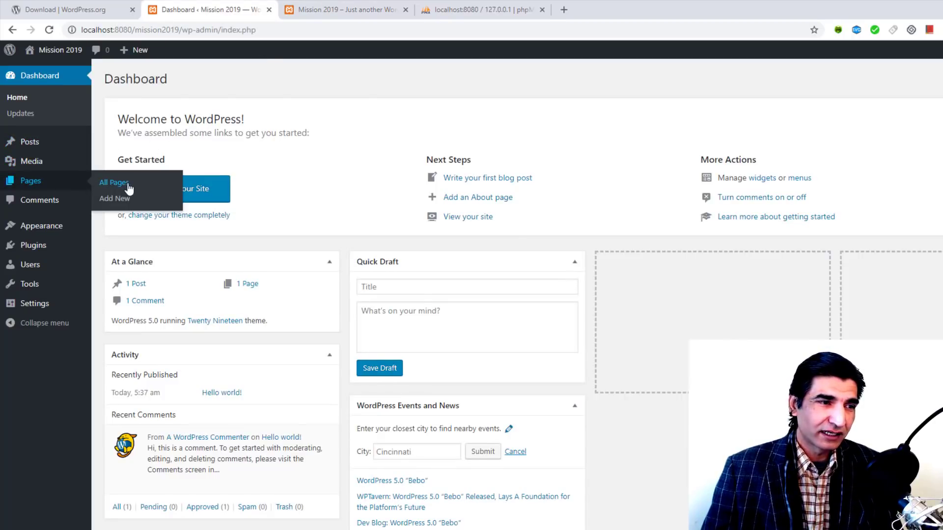
pyautogui.click(125, 184)
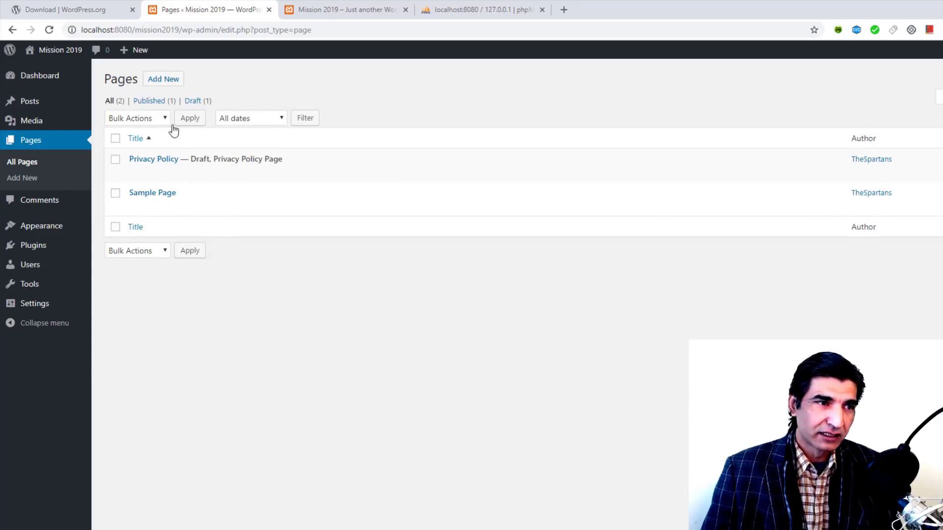
pyautogui.click(165, 80)
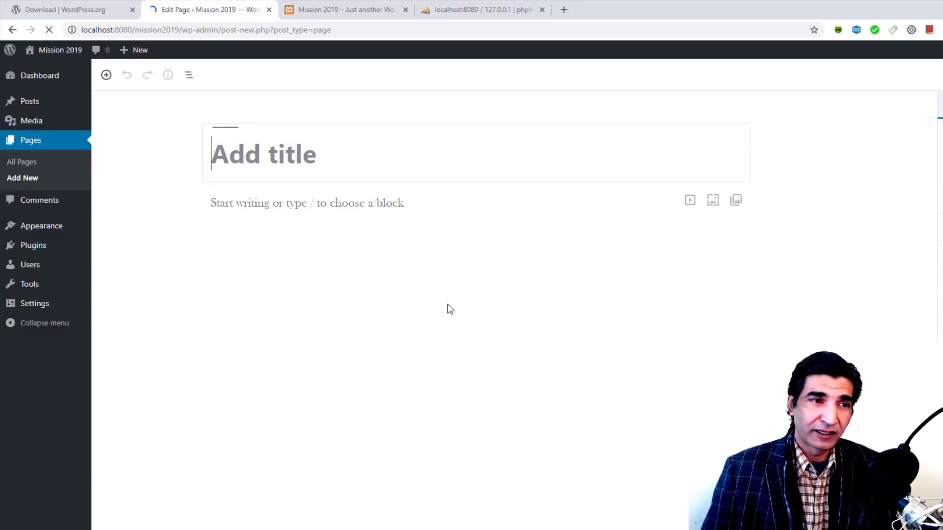
pyautogui.click(245, 159)
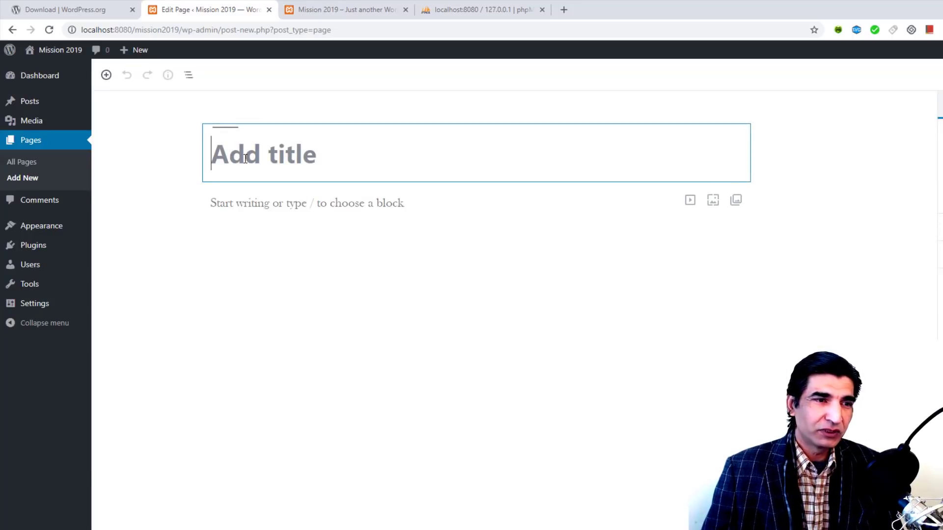
pyautogui.click(106, 75)
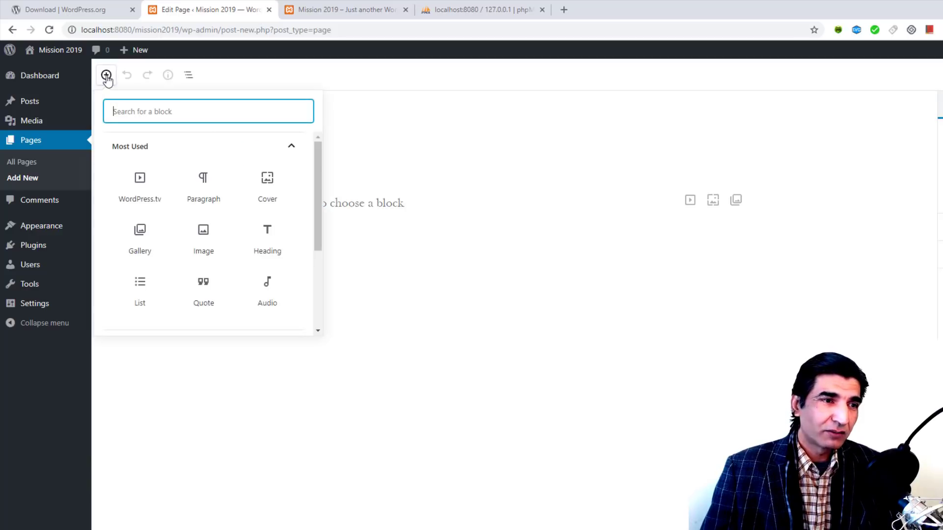
pyautogui.scroll(-3, 244, 282)
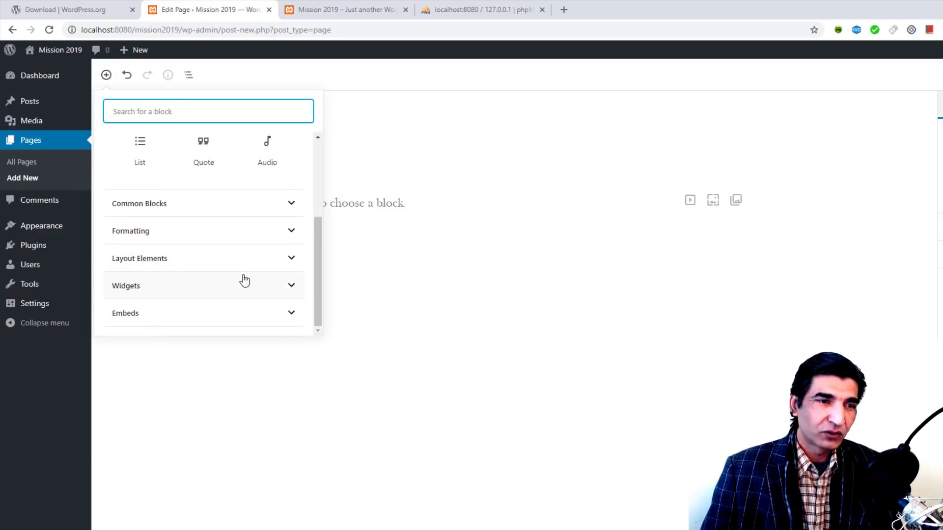
pyautogui.scroll(3, 245, 282)
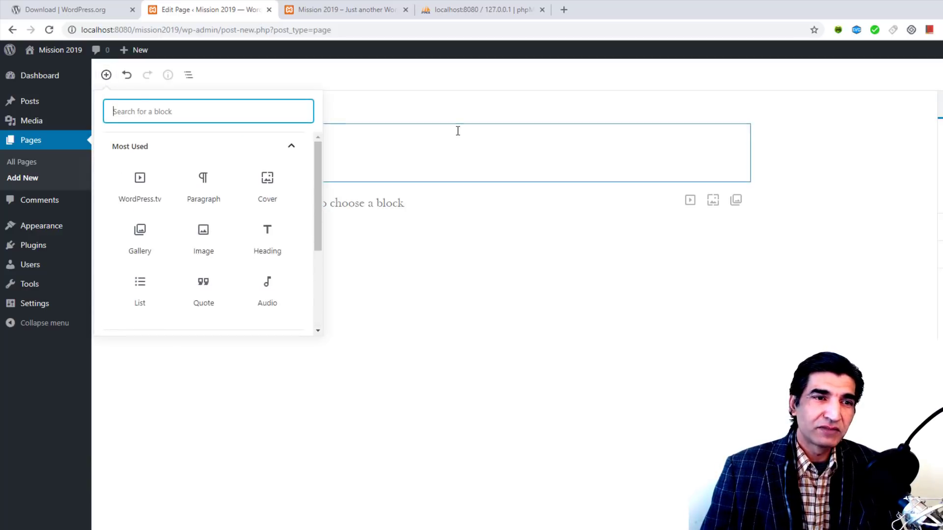
pyautogui.click(462, 268)
pyautogui.click(308, 156)
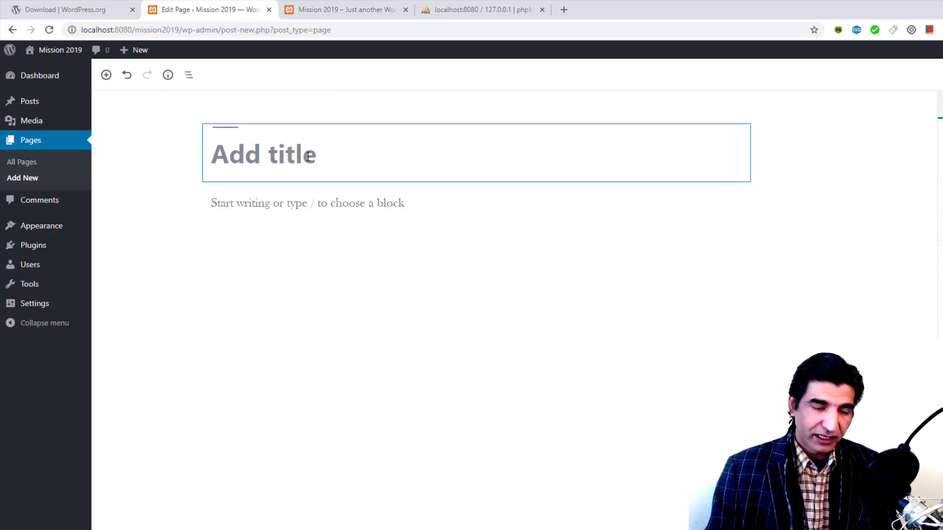
# Step: Title the new page 'Home', leave its body empty, and publish it
pyautogui.write('Hom')
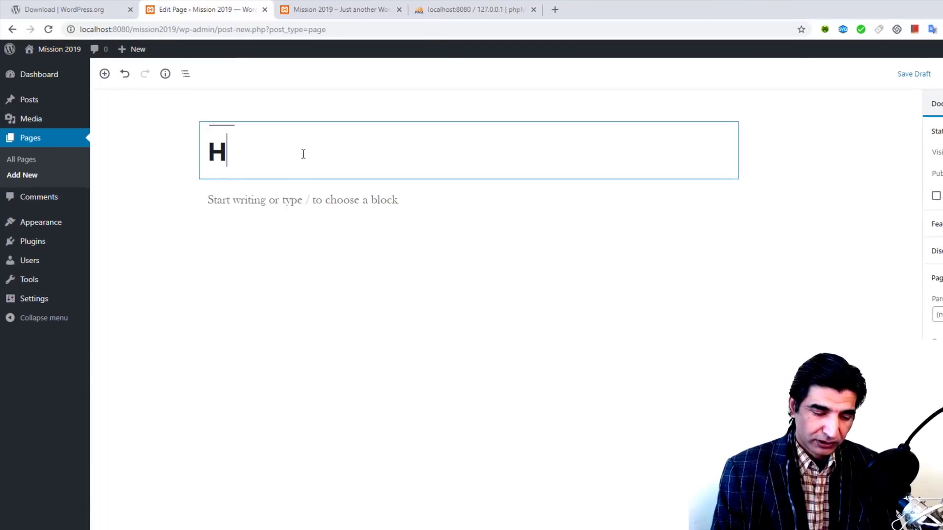
pyautogui.write('e')
pyautogui.click(420, 273)
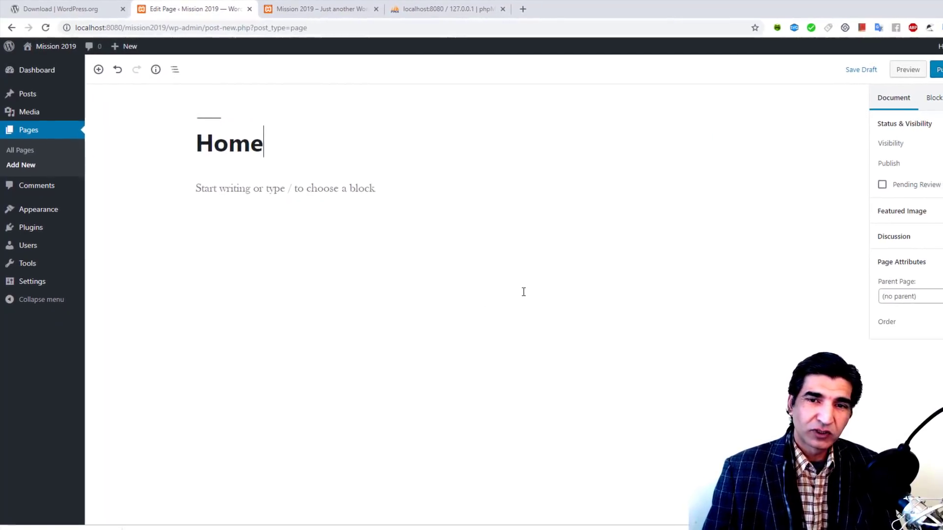
pyautogui.click(280, 208)
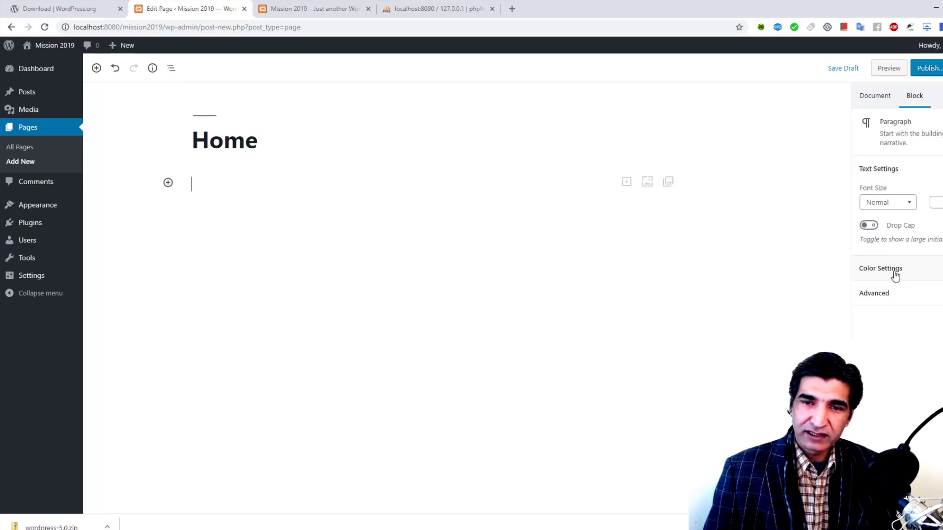
pyautogui.click(884, 294)
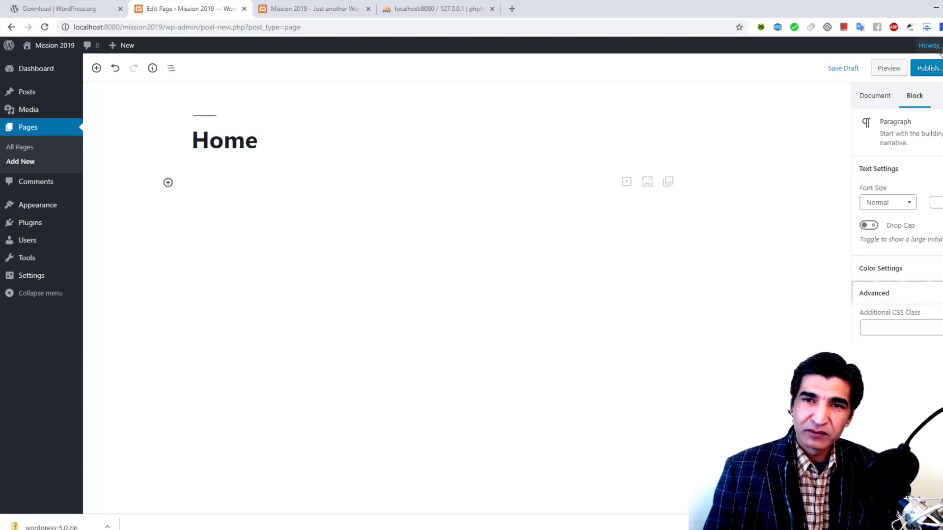
pyautogui.click(932, 69)
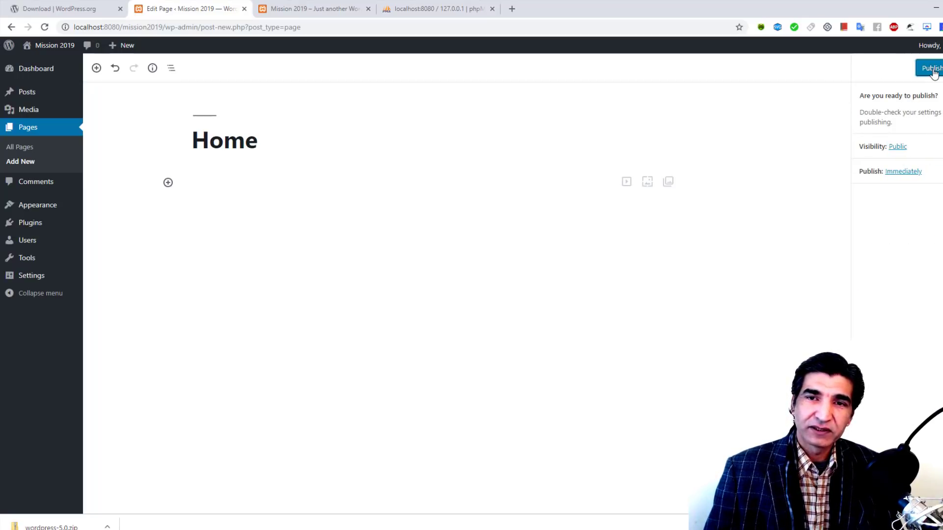
pyautogui.click(932, 68)
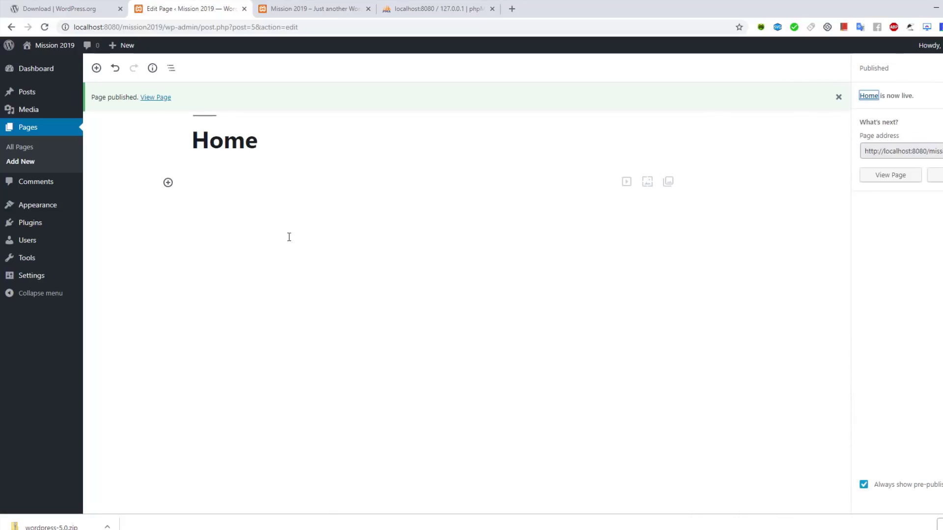
pyautogui.moveTo(124, 52)
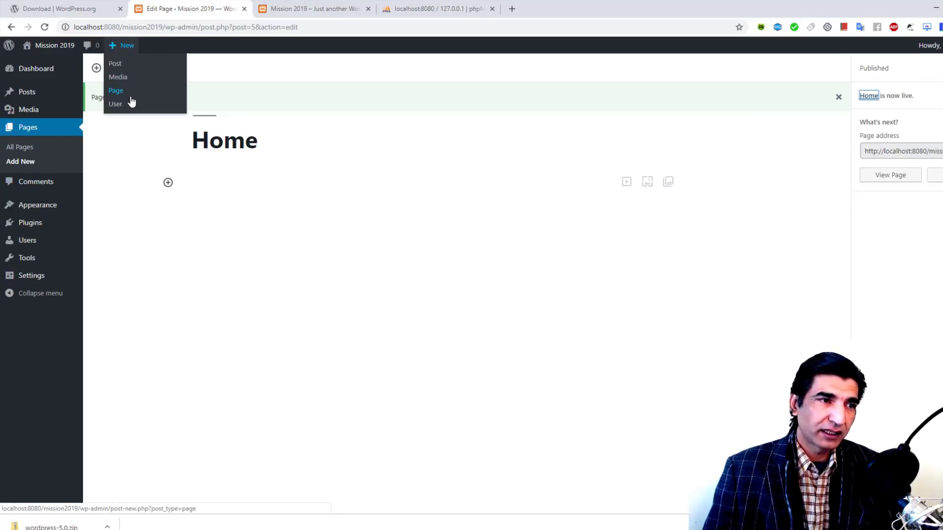
# Step: Create and publish an 'About Us' page, then start another blank page
pyautogui.click(122, 91)
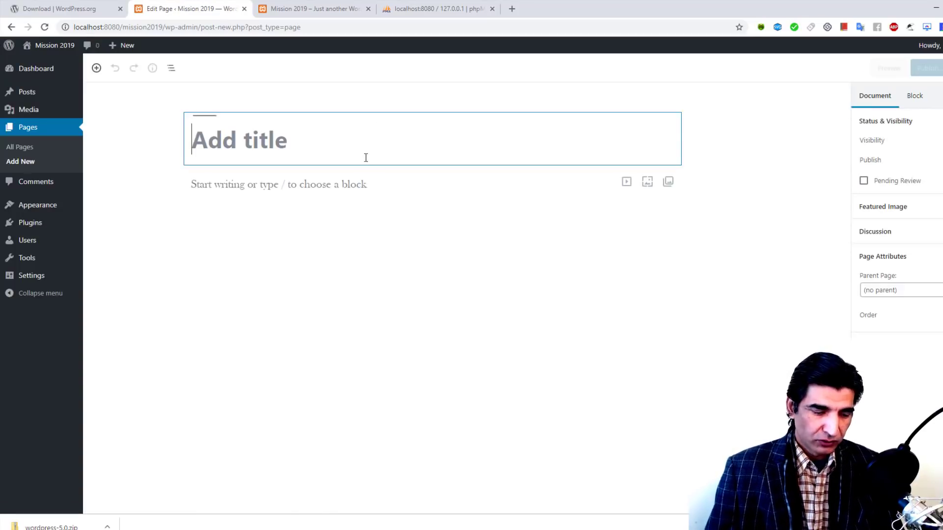
pyautogui.write('About')
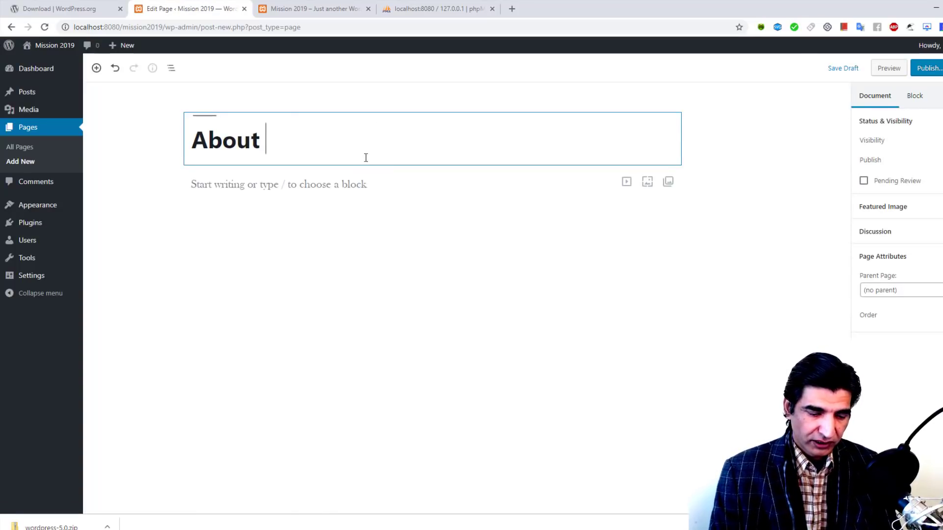
pyautogui.write(' Us')
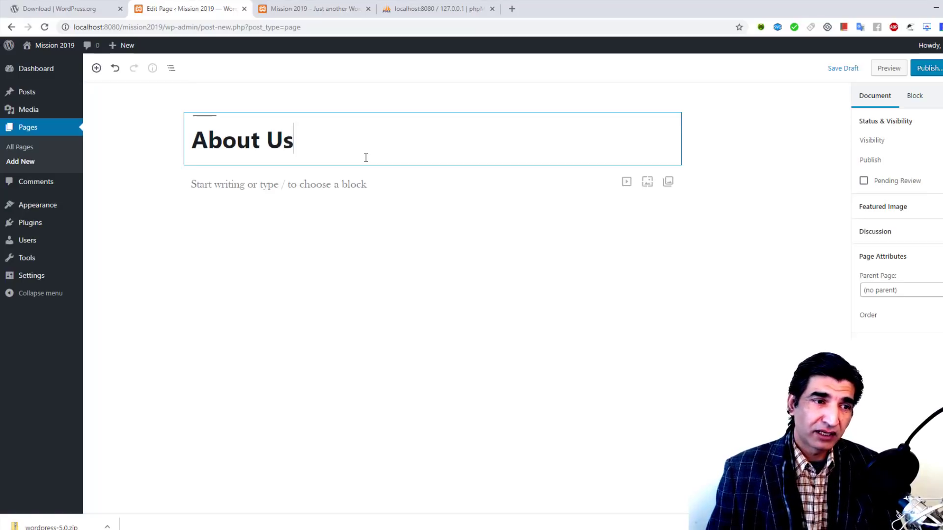
pyautogui.click(923, 69)
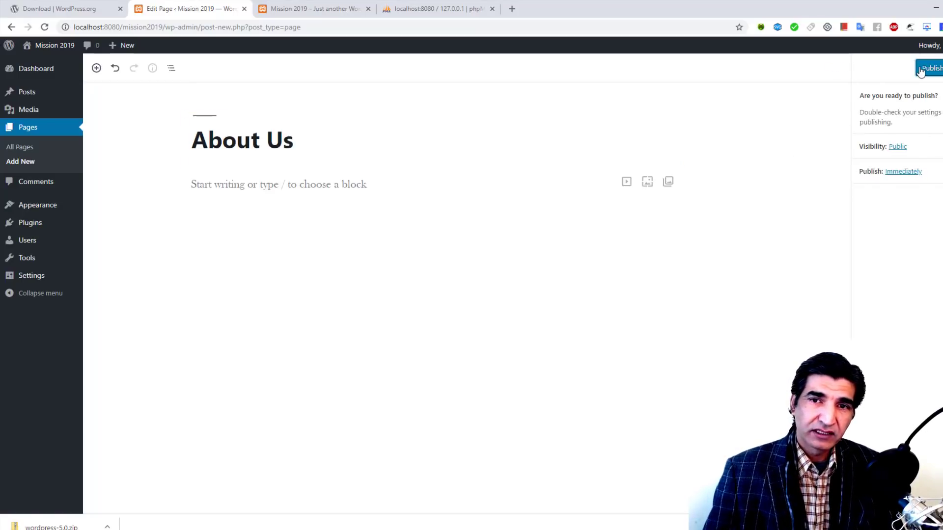
pyautogui.click(931, 69)
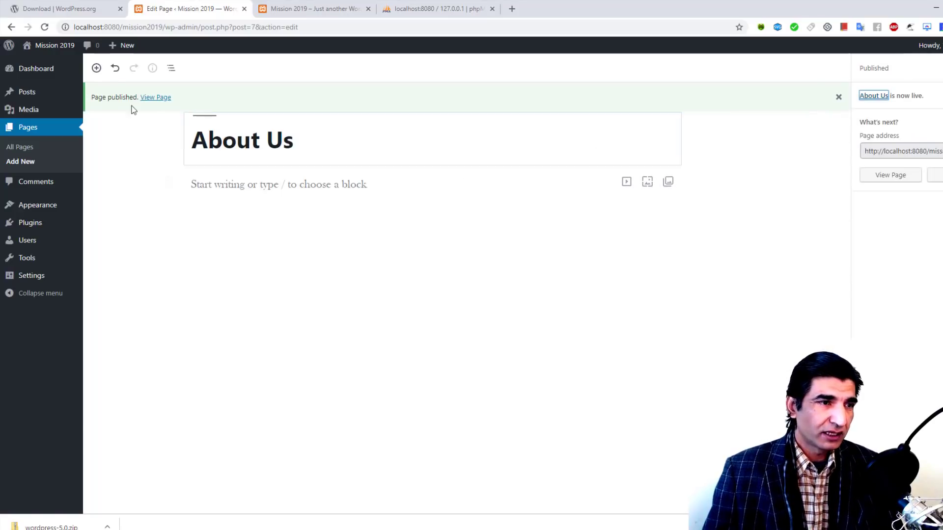
pyautogui.moveTo(122, 47)
pyautogui.click(121, 92)
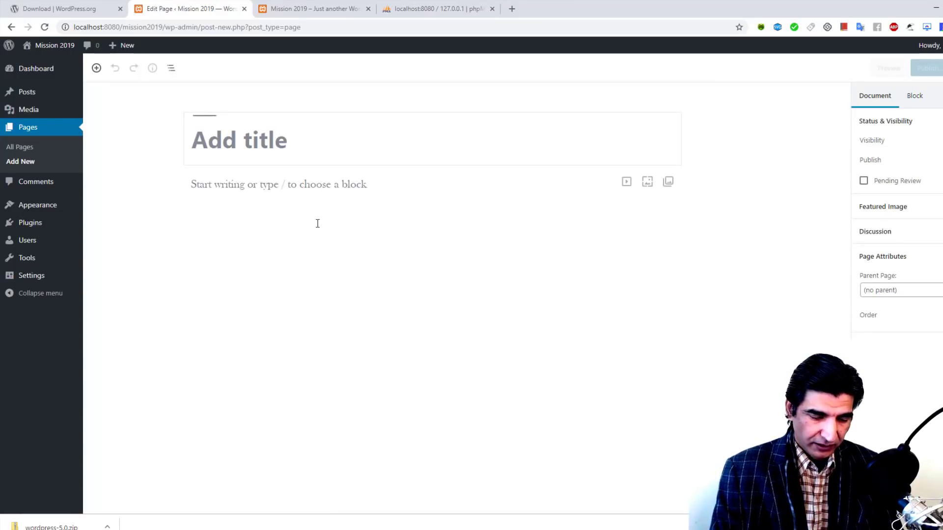
# Step: Title the page 'Our Portfolio' and publish it through the pre-publish panel
pyautogui.write('Our Por')
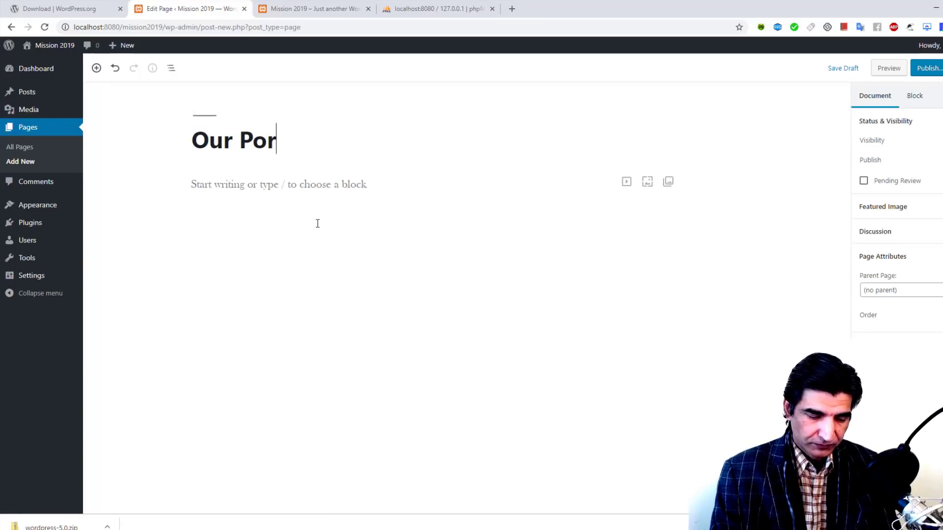
pyautogui.write('tfolio')
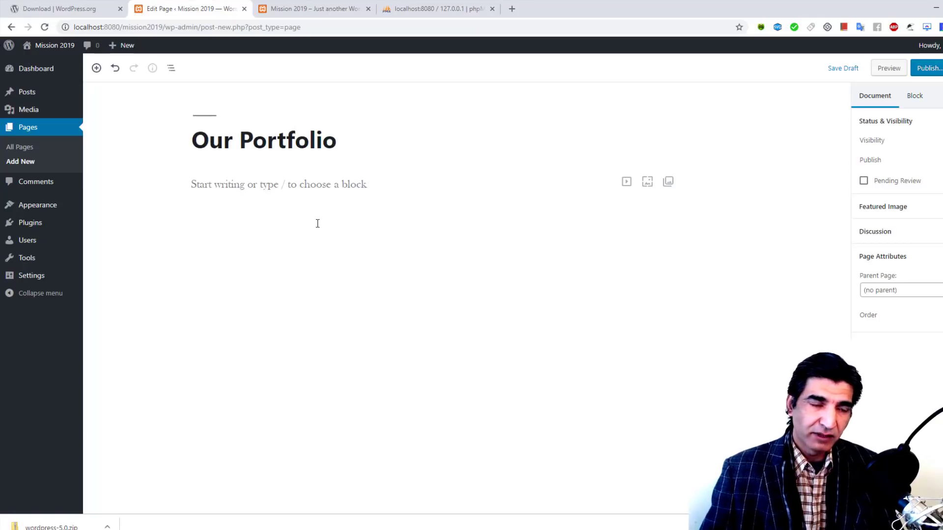
pyautogui.click(927, 68)
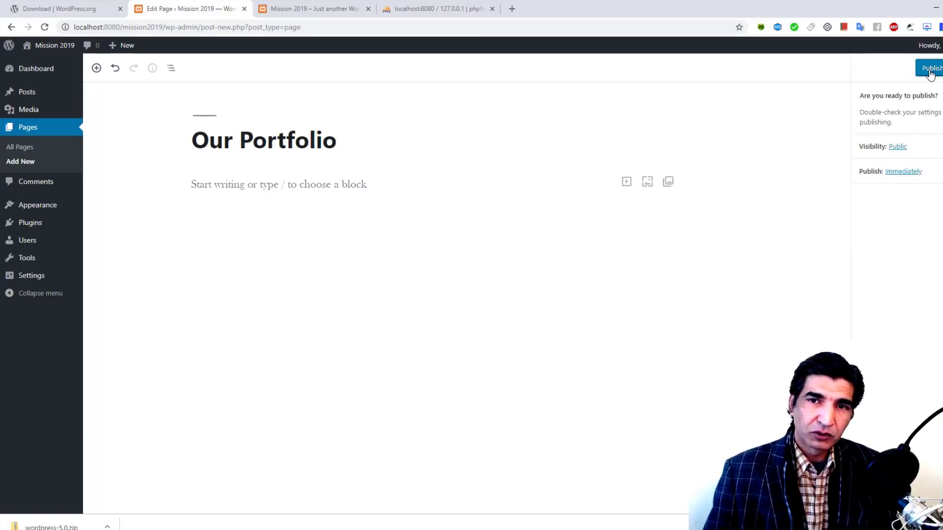
pyautogui.click(933, 68)
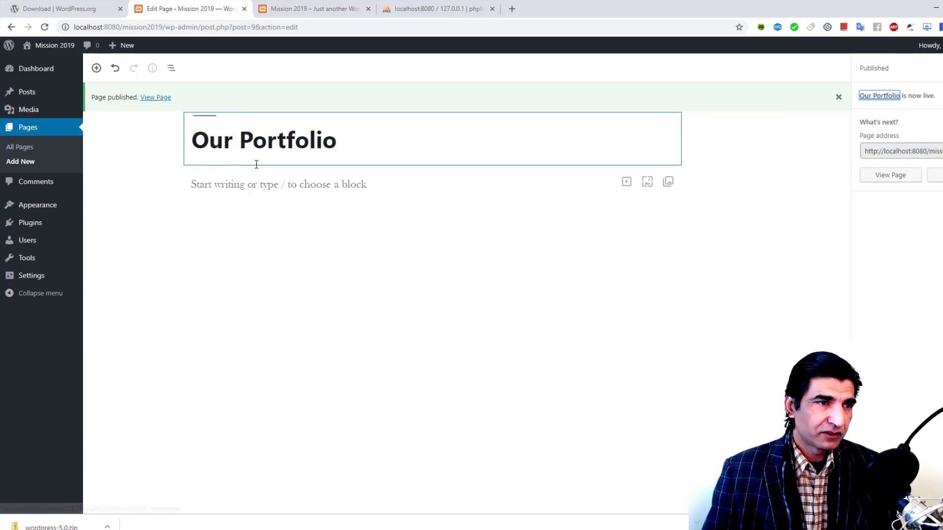
# Step: Create a blank page titled 'Our Services' and publish it with an empty body
pyautogui.moveTo(122, 45)
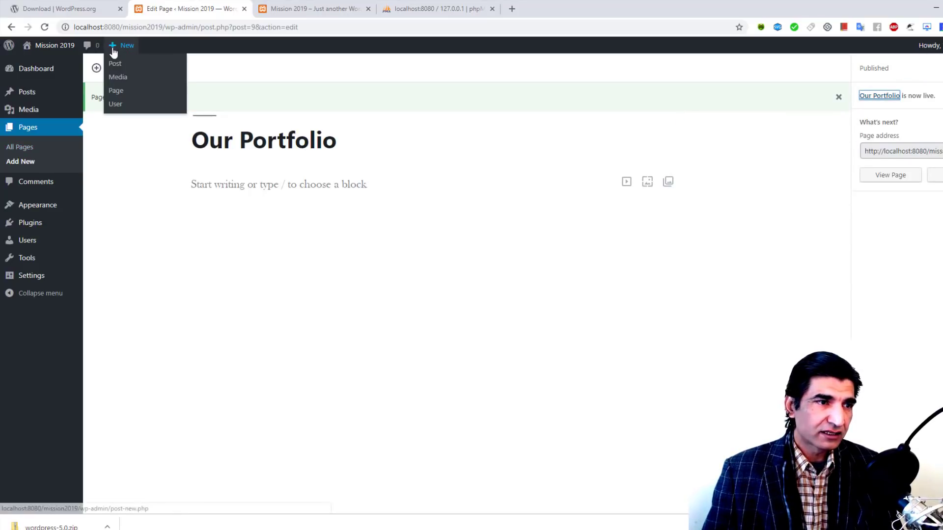
pyautogui.click(133, 91)
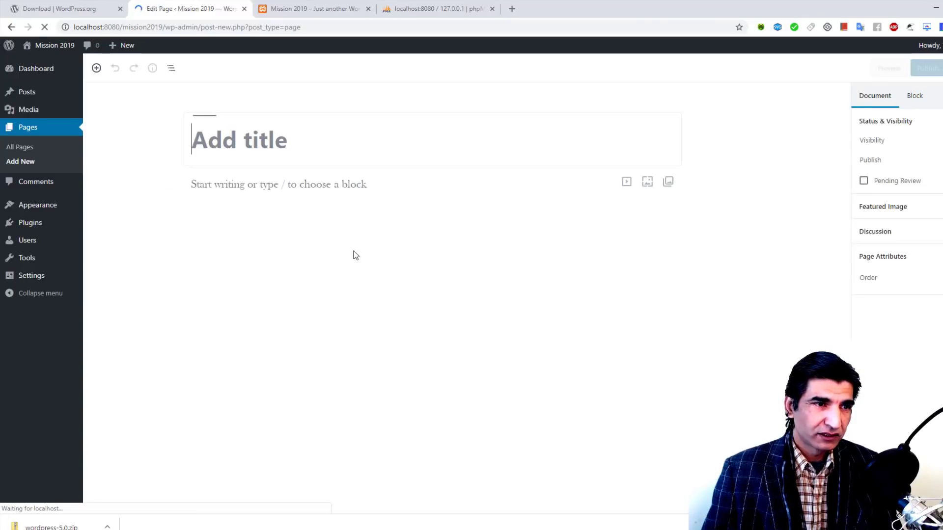
pyautogui.write('Our')
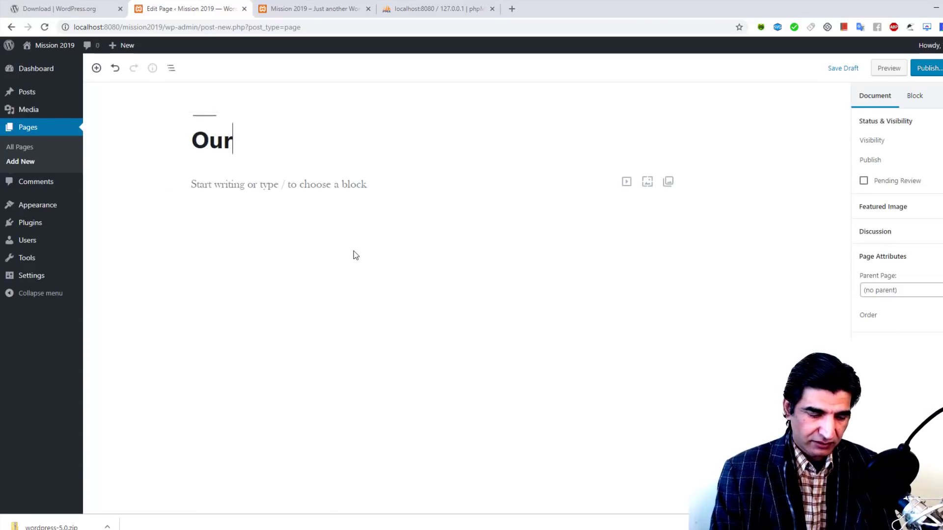
pyautogui.write(' Services')
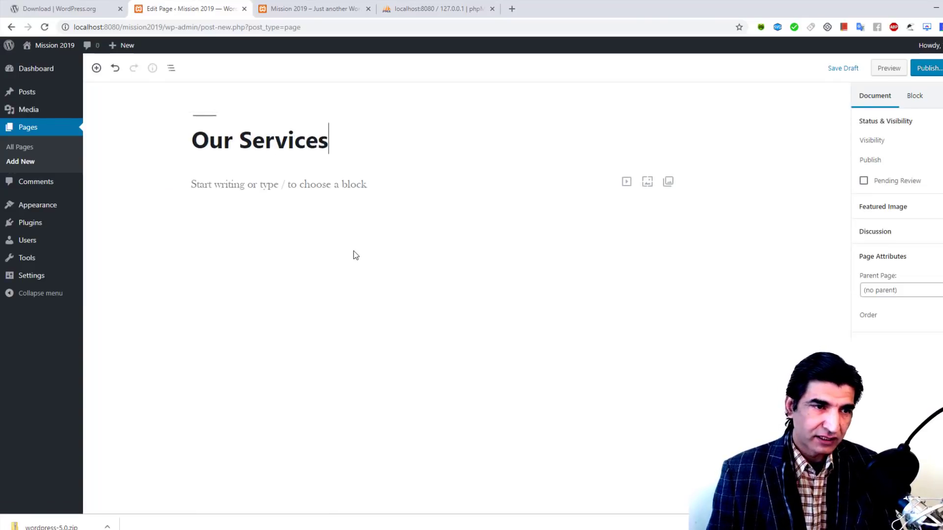
pyautogui.click(933, 68)
pyautogui.click(934, 68)
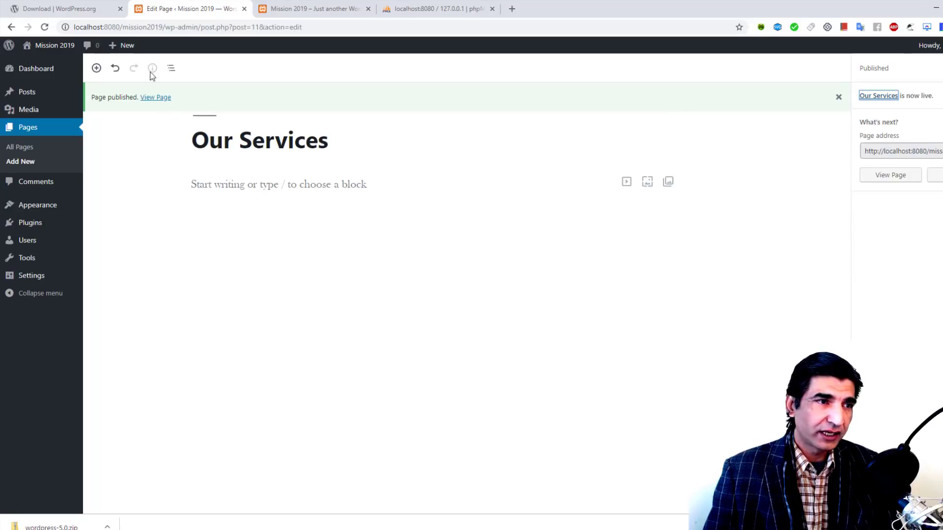
# Step: Publish a new empty 'Contact Us' page, then bring up the All Pages list
pyautogui.moveTo(122, 45)
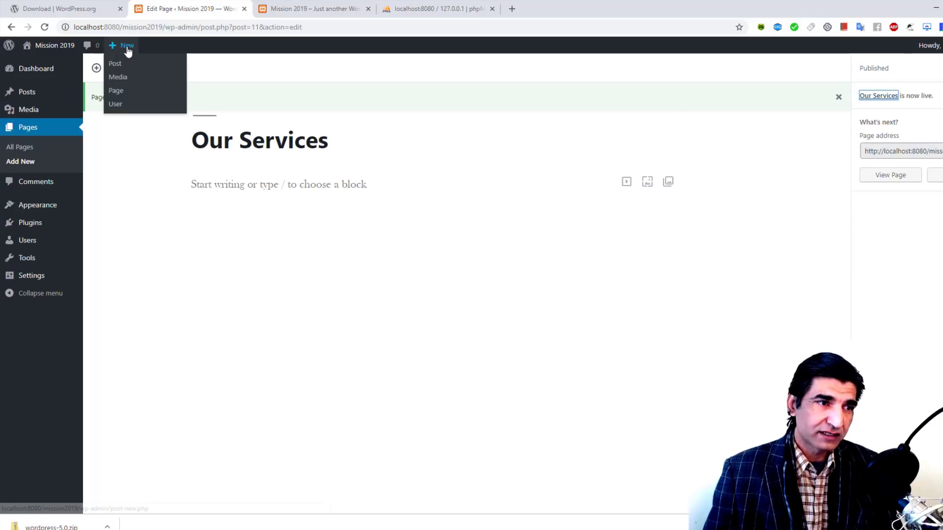
pyautogui.click(128, 95)
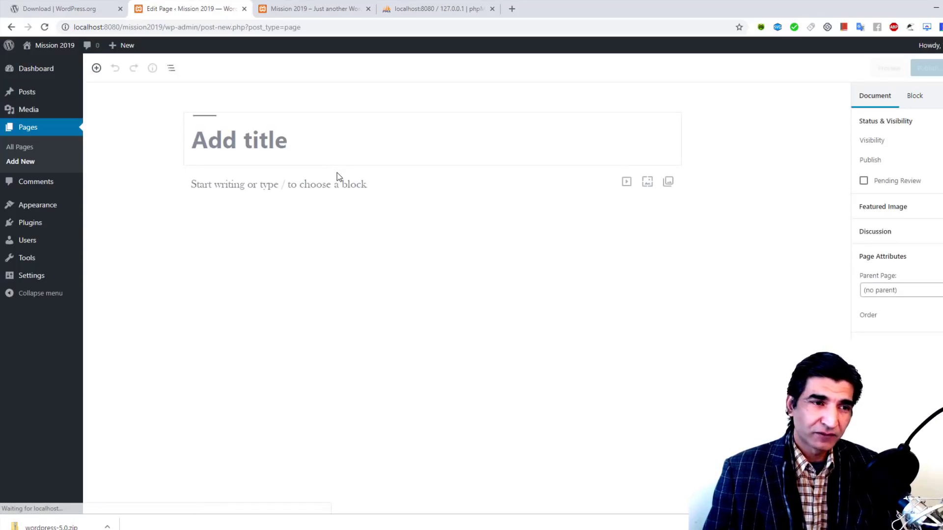
pyautogui.write('Conta')
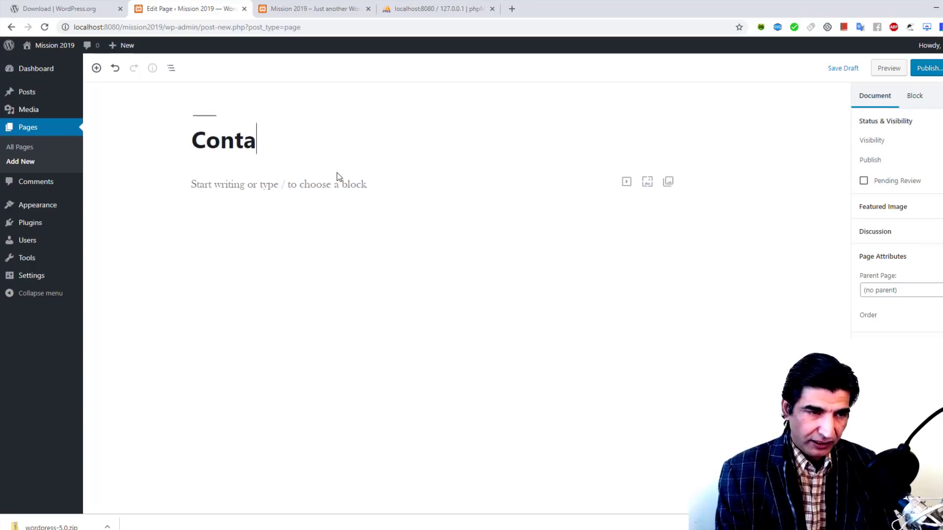
pyautogui.write('ct Us')
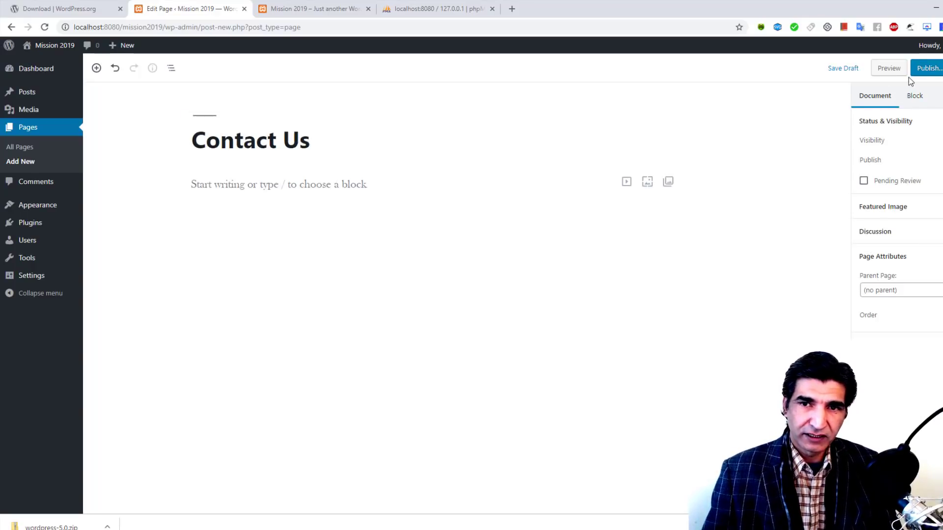
pyautogui.click(928, 69)
pyautogui.click(932, 69)
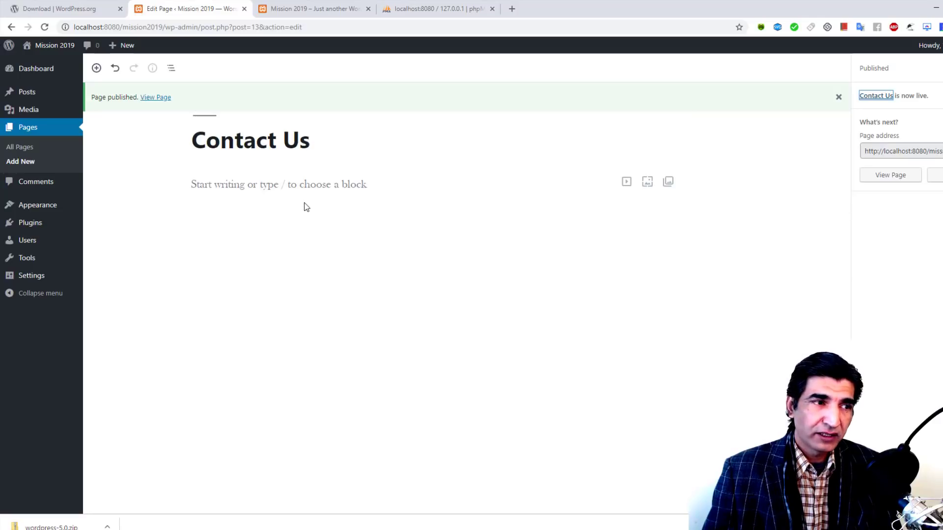
pyautogui.click(20, 147)
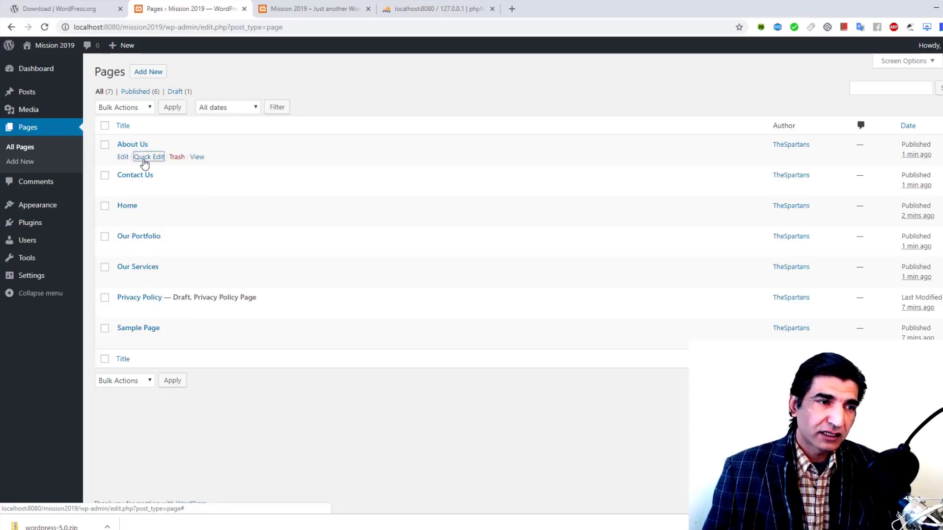
# Step: Cancel the About Us Quick Edit panel and open About Us in the block editor
pyautogui.click(145, 157)
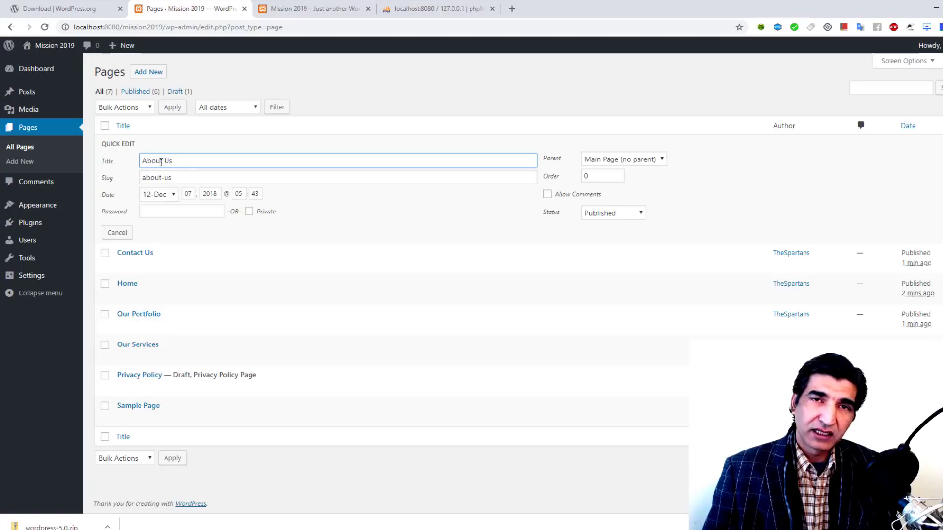
pyautogui.click(117, 233)
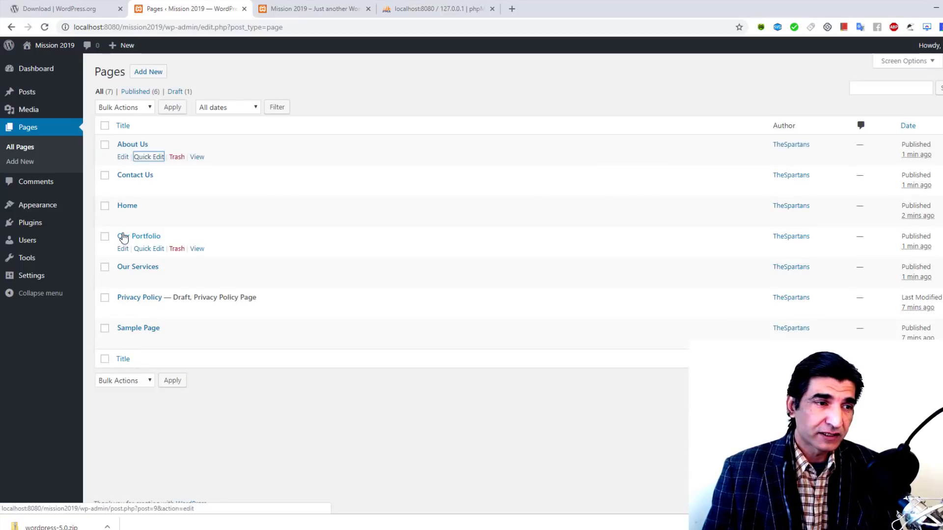
pyautogui.click(122, 157)
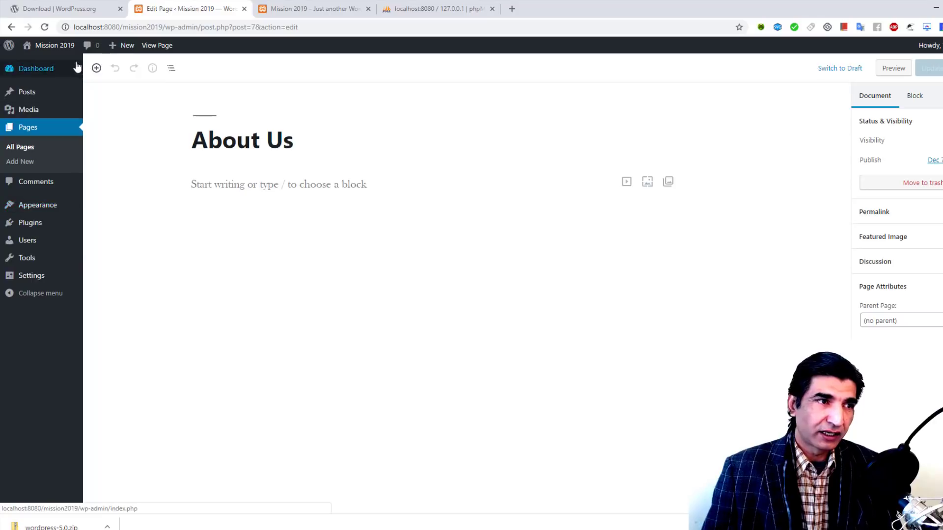
# Step: Reload the site's front page tab to check the latest changes
pyautogui.click(315, 8)
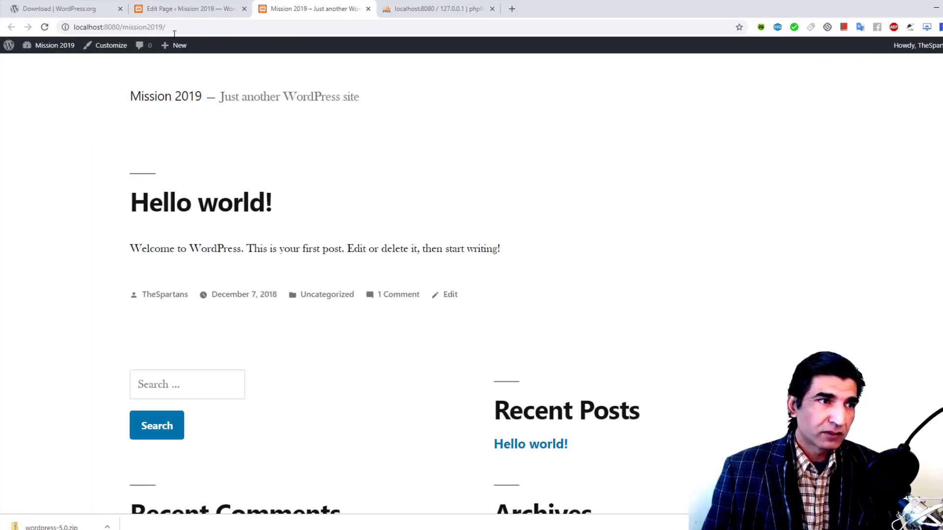
pyautogui.click(45, 27)
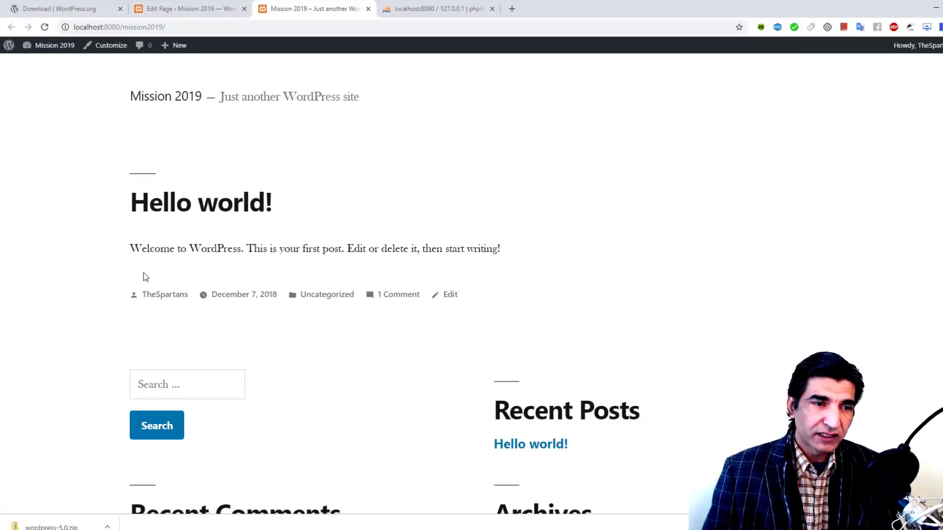
pyautogui.scroll(-6, 417, 265)
pyautogui.scroll(6, 417, 263)
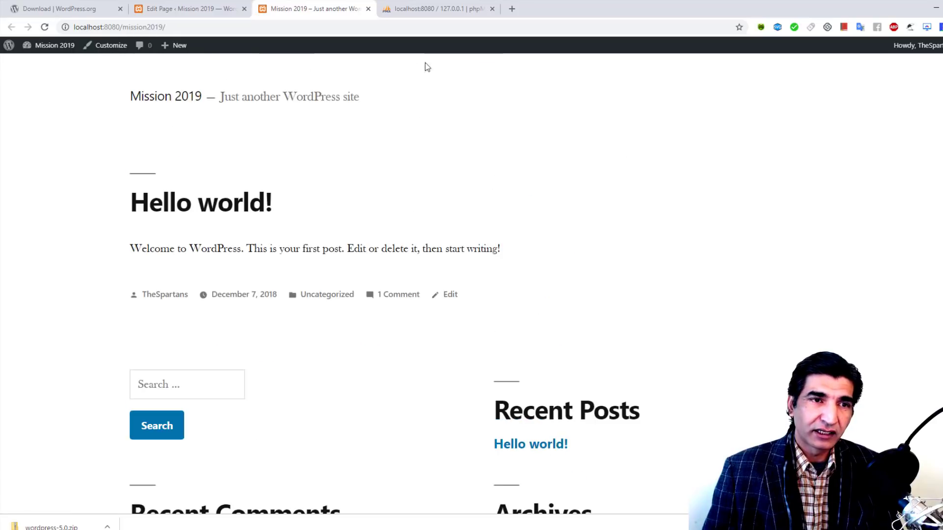
# Step: Close the phpMyAdmin tab and go back to the About Us editor tab
pyautogui.click(439, 5)
pyautogui.click(491, 9)
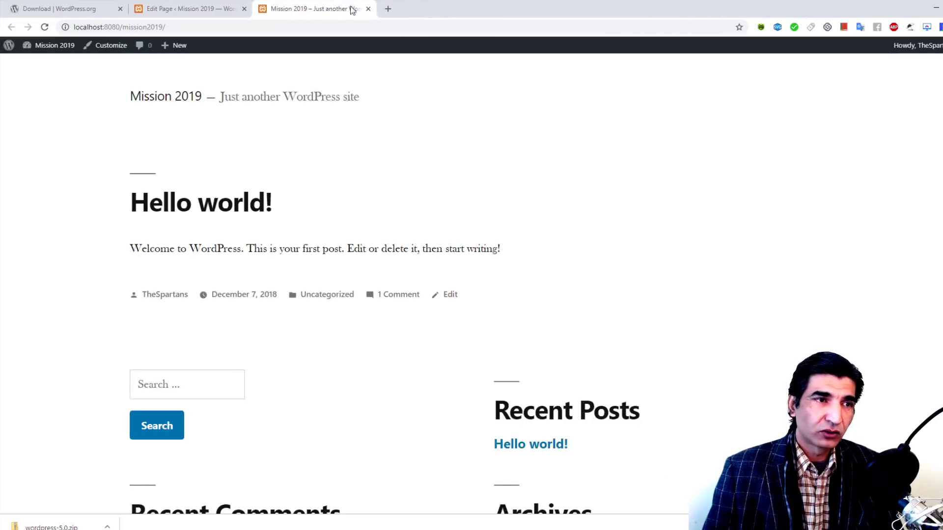
pyautogui.click(221, 3)
pyautogui.moveTo(51, 208)
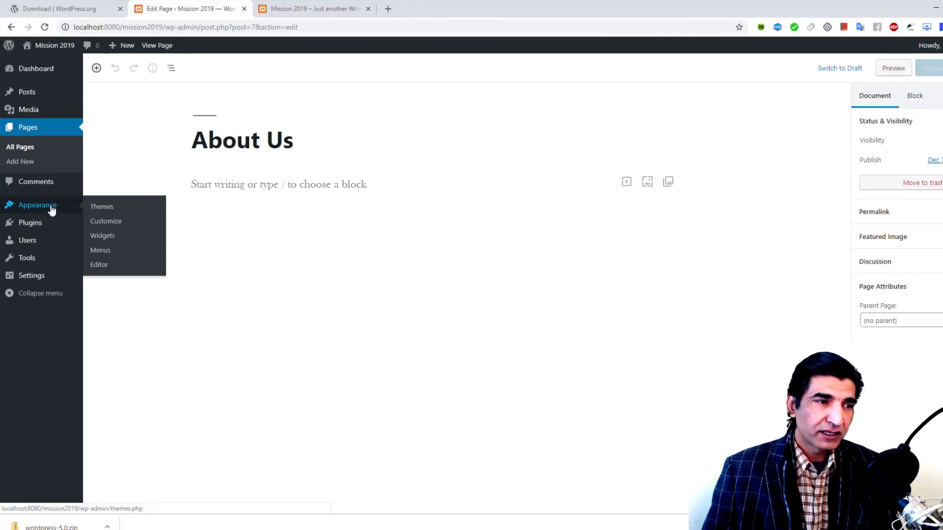
# Step: On the Menus page, create a menu named 'WPSpartans300 Mission 2019'
pyautogui.click(104, 252)
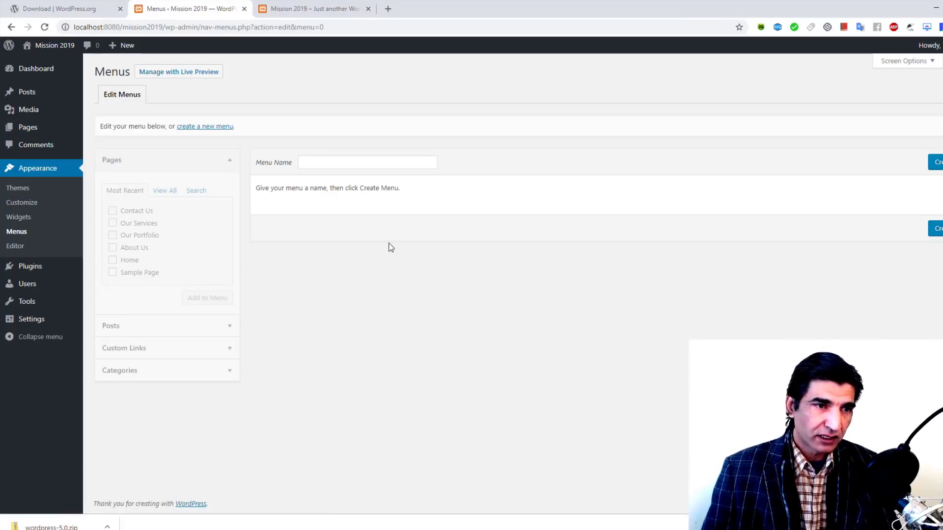
pyautogui.click(326, 163)
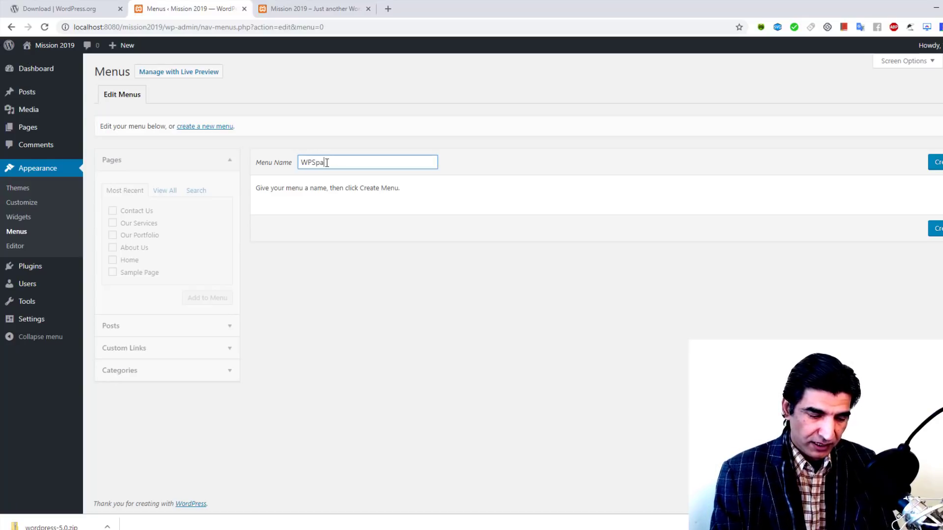
pyautogui.write('00')
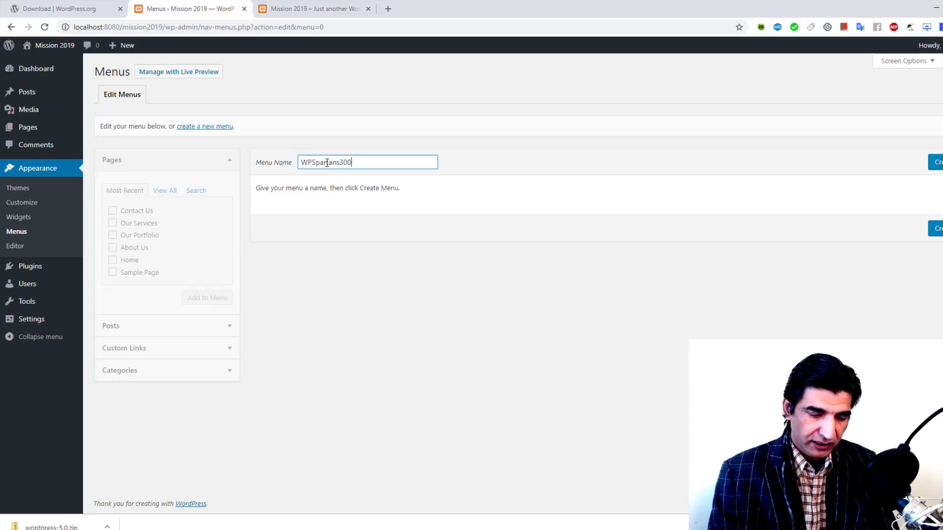
pyautogui.write(' Missio')
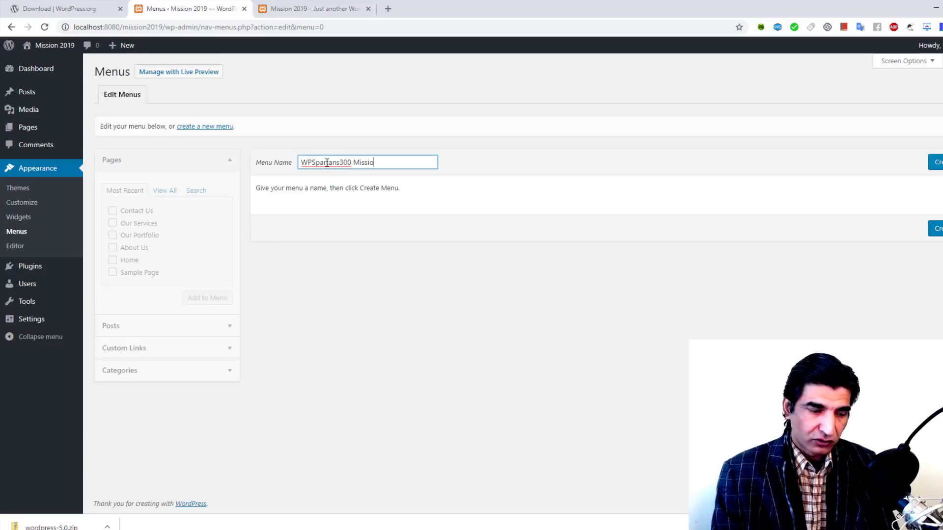
pyautogui.write('n 2019')
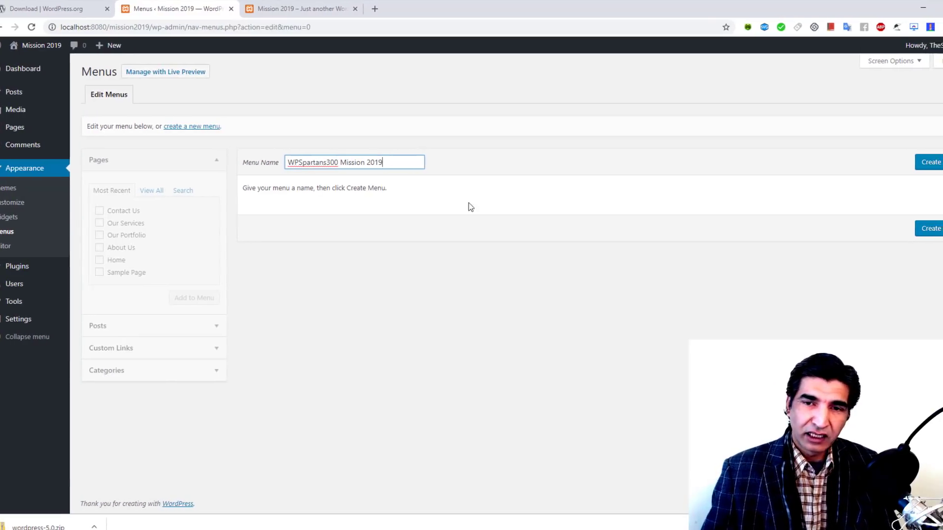
pyautogui.click(913, 227)
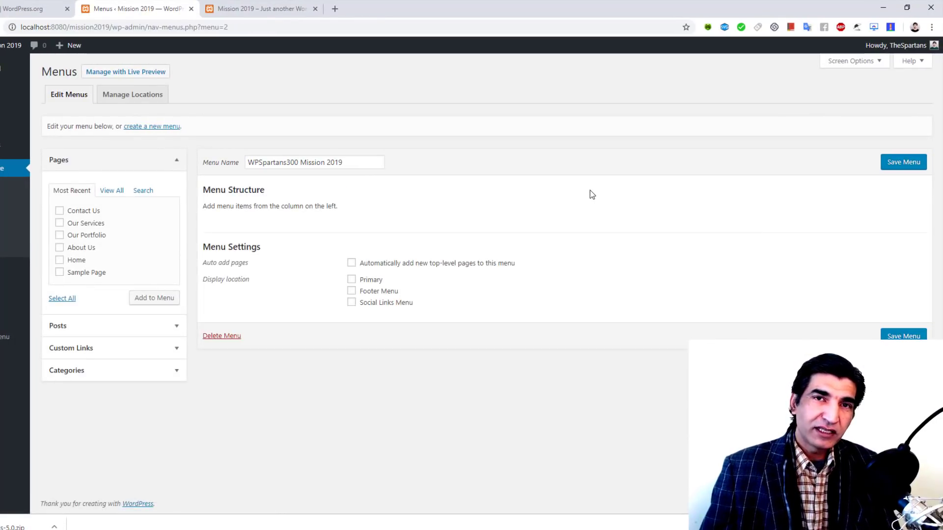
pyautogui.click(262, 8)
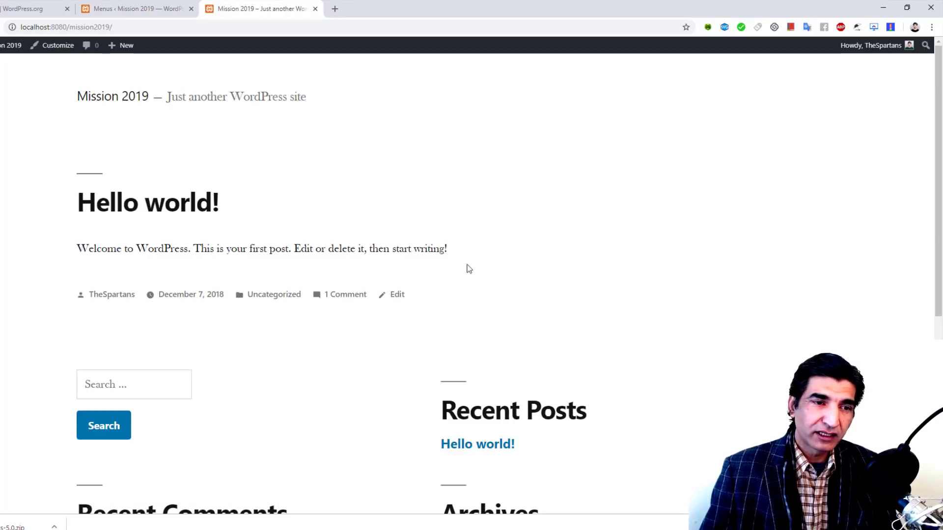
pyautogui.click(133, 5)
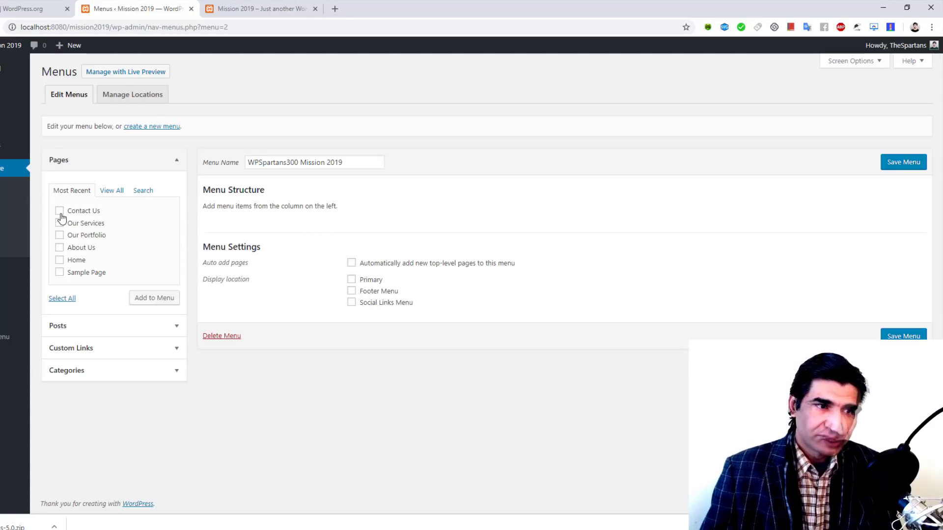
# Step: Show all pages, try searching 'Contact', then clear the search back to the full list
pyautogui.click(112, 196)
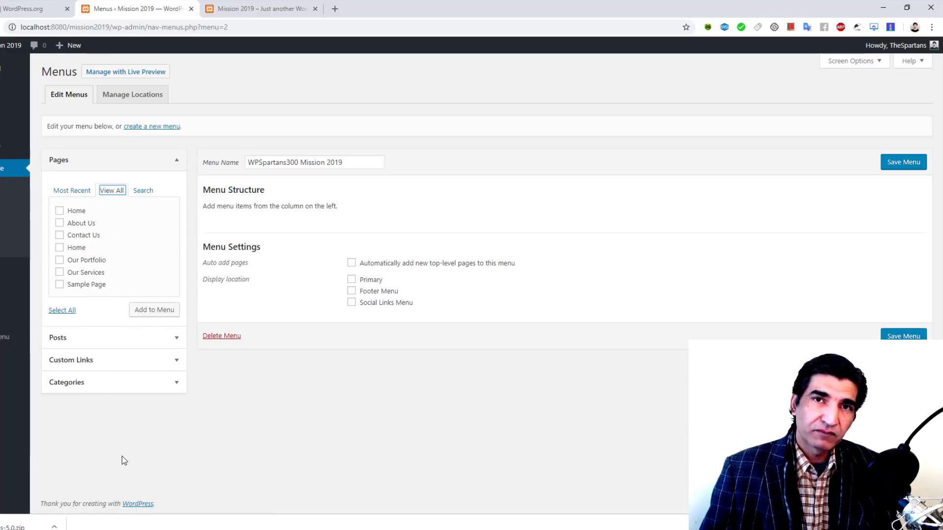
pyautogui.click(143, 190)
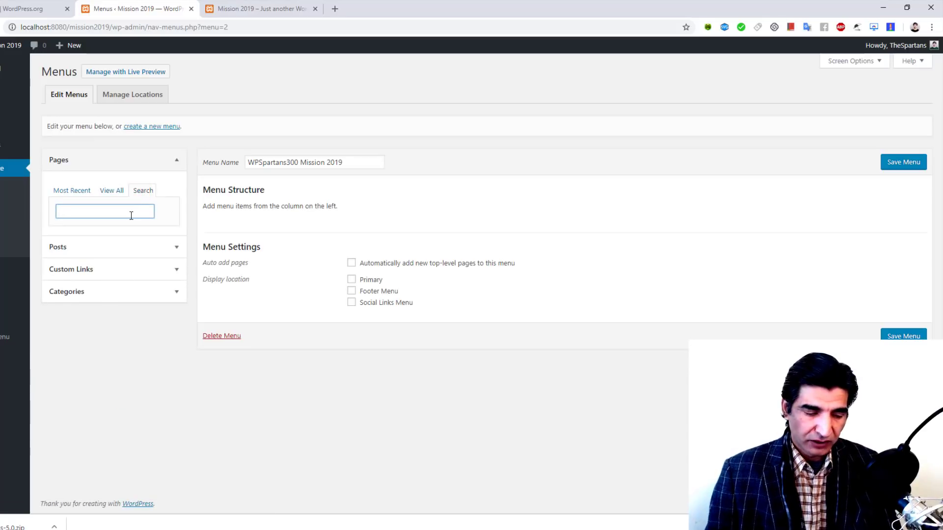
pyautogui.write('Contact')
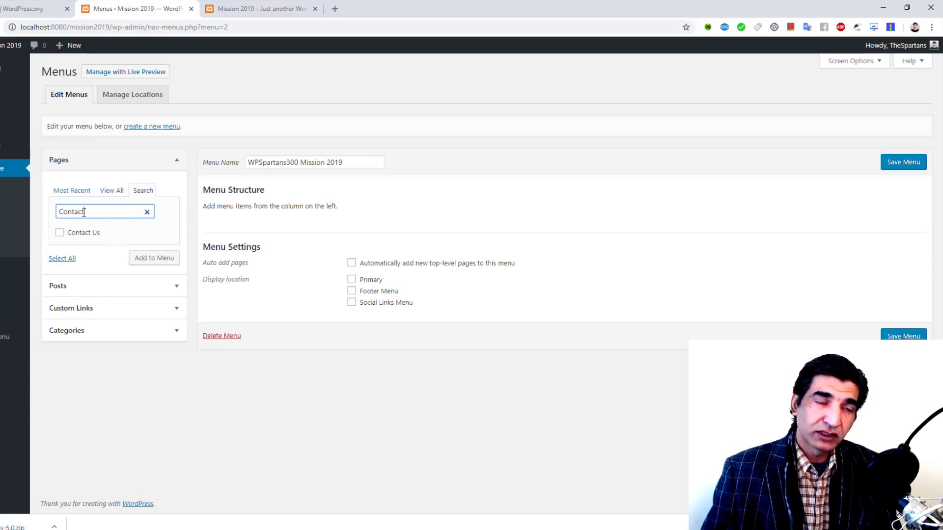
pyautogui.click(148, 213)
pyautogui.click(112, 190)
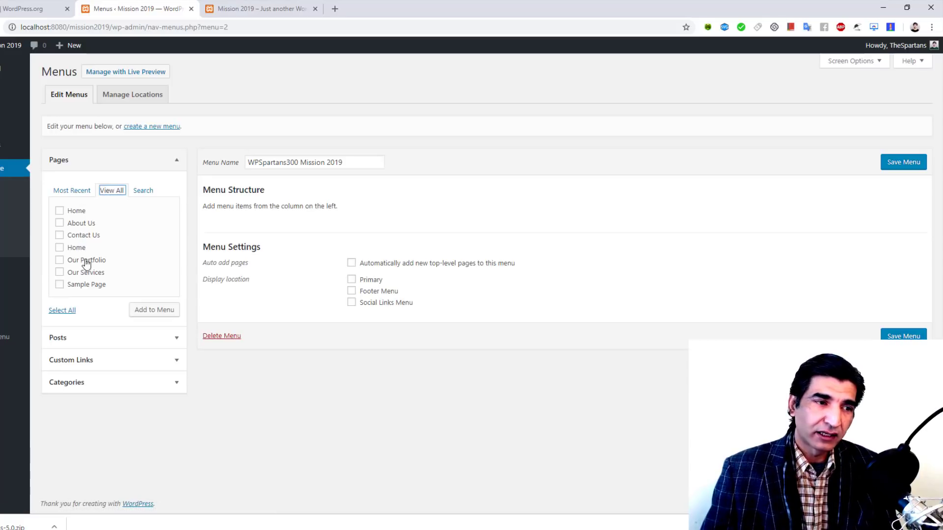
# Step: Add Our Services, Contact Us, About Us and both Home pages to the menu
pyautogui.click(60, 274)
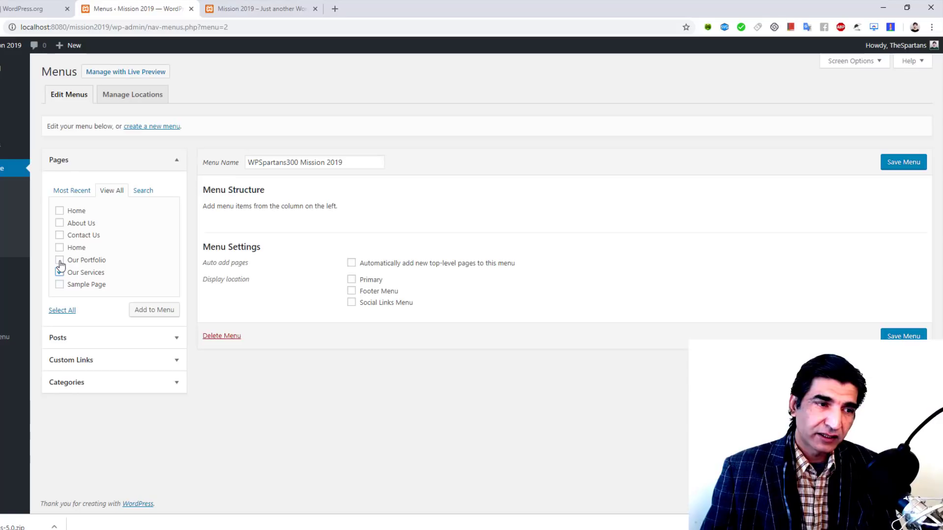
pyautogui.click(59, 235)
pyautogui.click(59, 223)
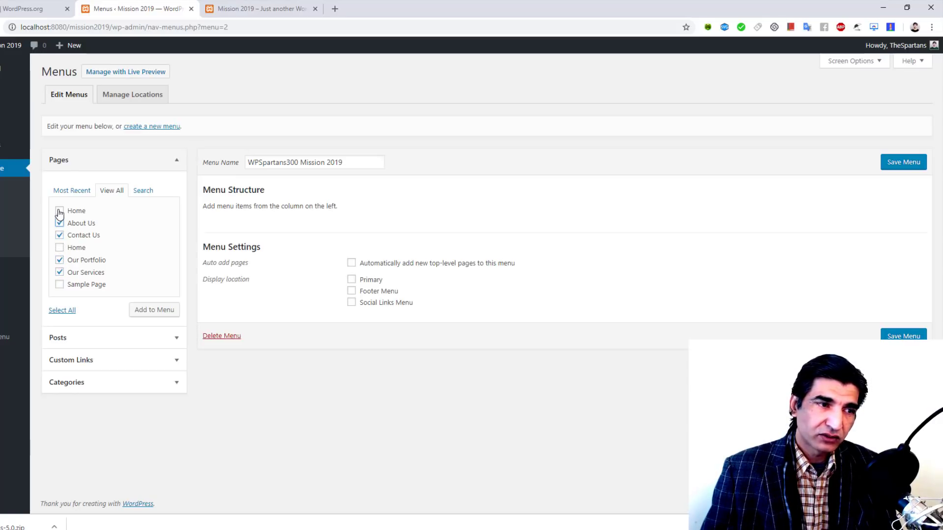
pyautogui.click(60, 211)
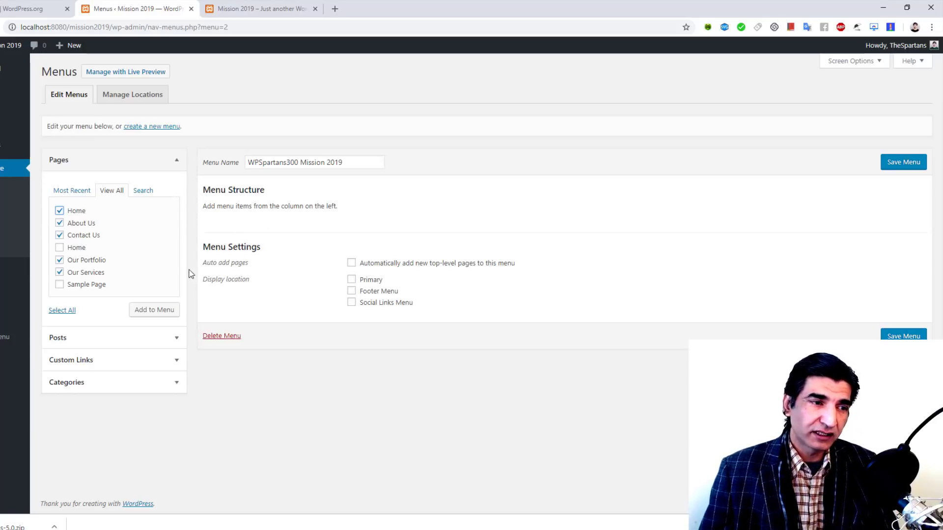
pyautogui.click(60, 248)
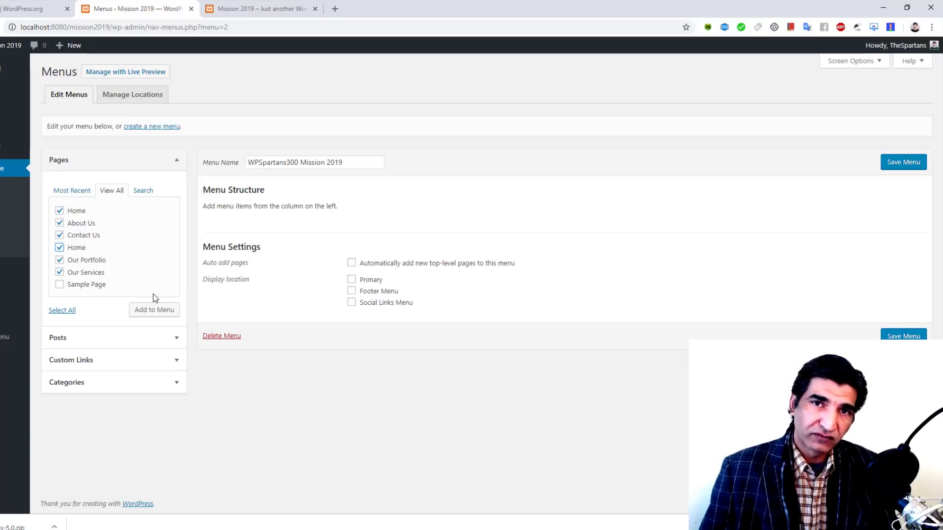
pyautogui.click(150, 315)
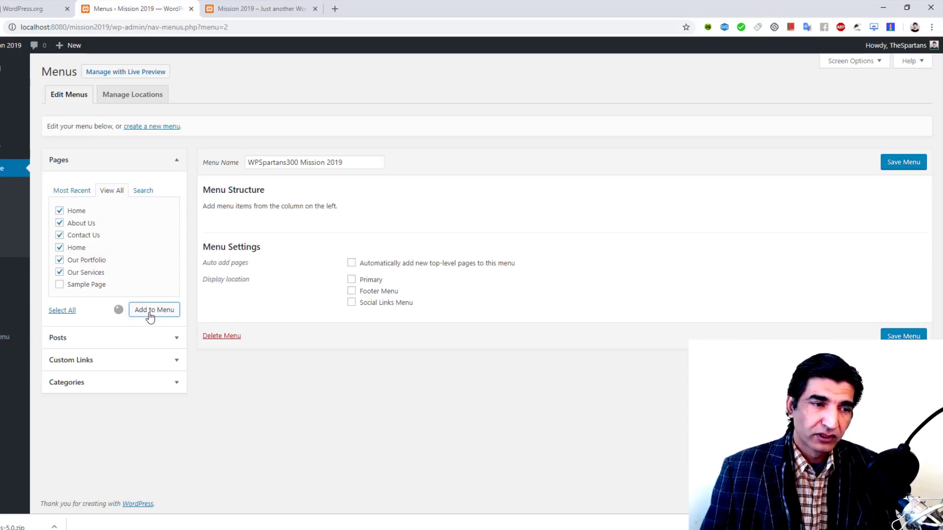
# Step: Set the menu's display location to Primary and remove the Home custom link item
pyautogui.scroll(-1, 466, 314)
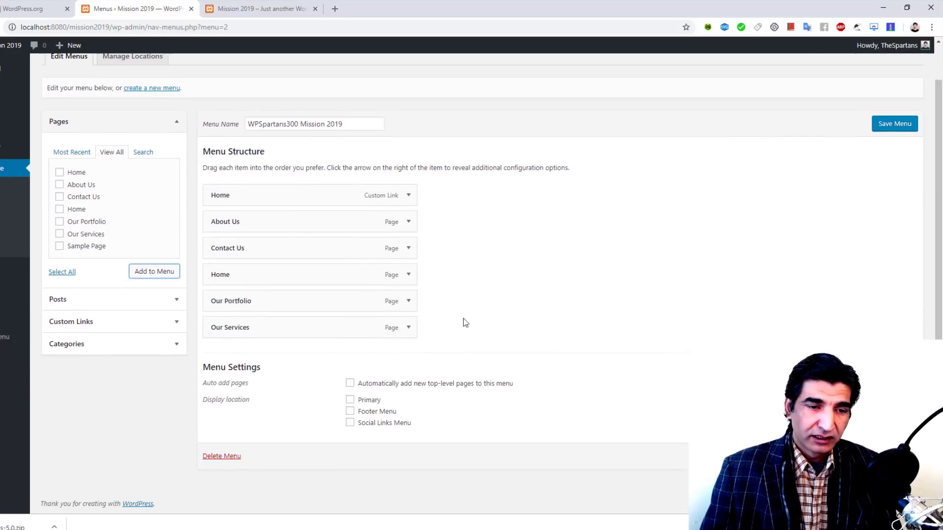
pyautogui.click(351, 400)
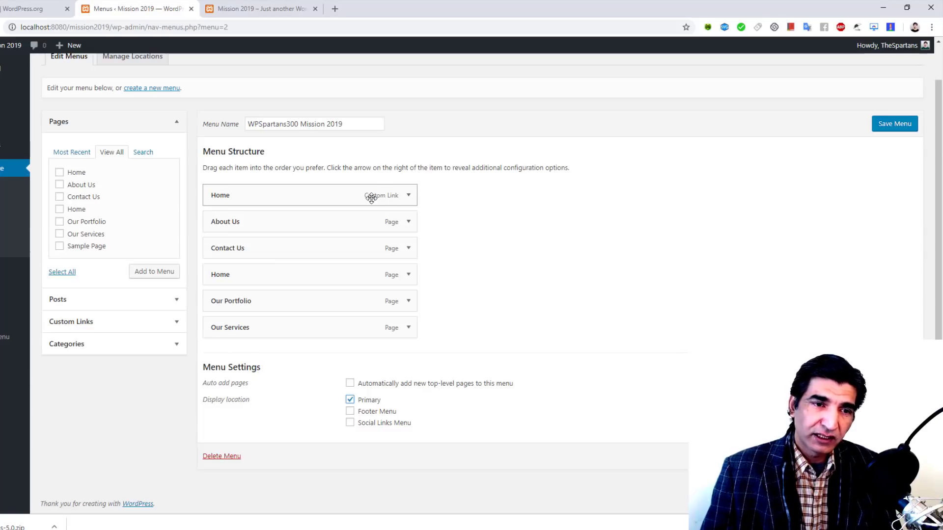
pyautogui.click(408, 196)
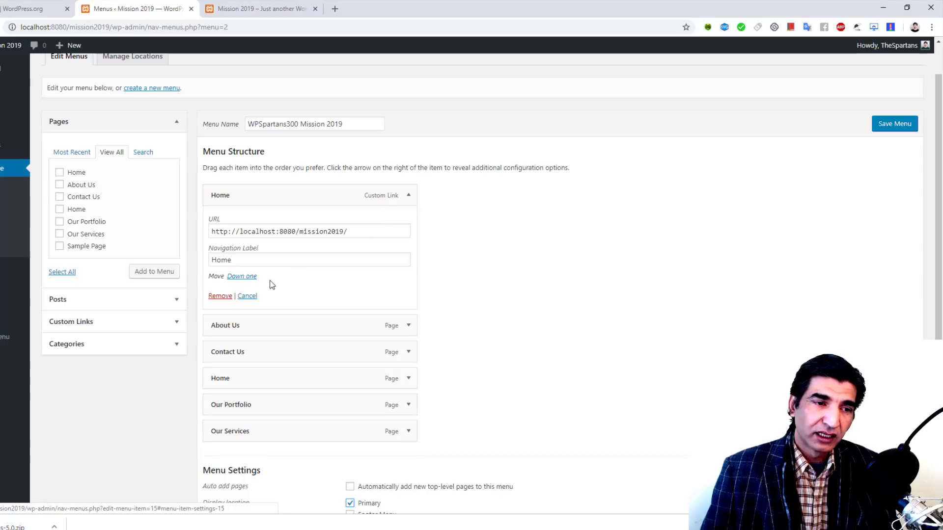
pyautogui.click(221, 297)
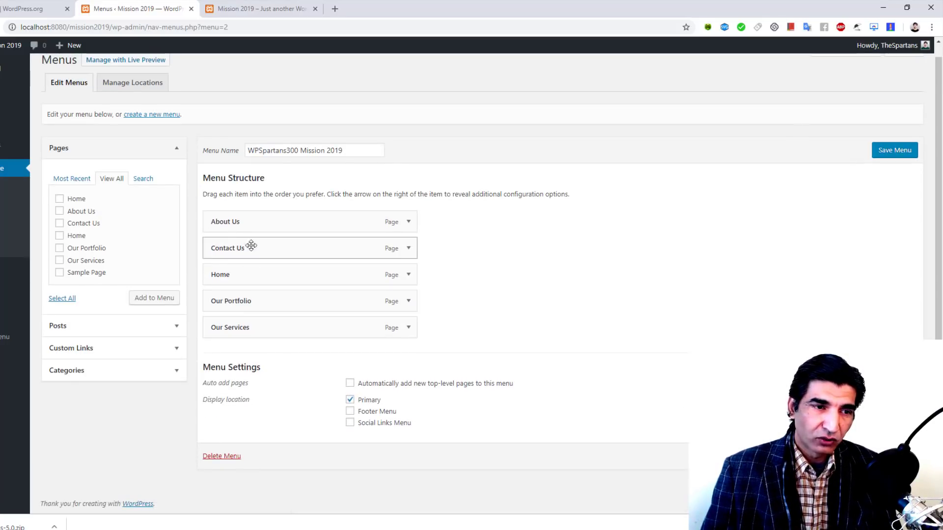
# Step: Order the menu Home, About Us (Our Services nested), Our Portfolio, Contact Us, and save
pyautogui.moveTo(257, 275); pyautogui.dragTo(265, 234)
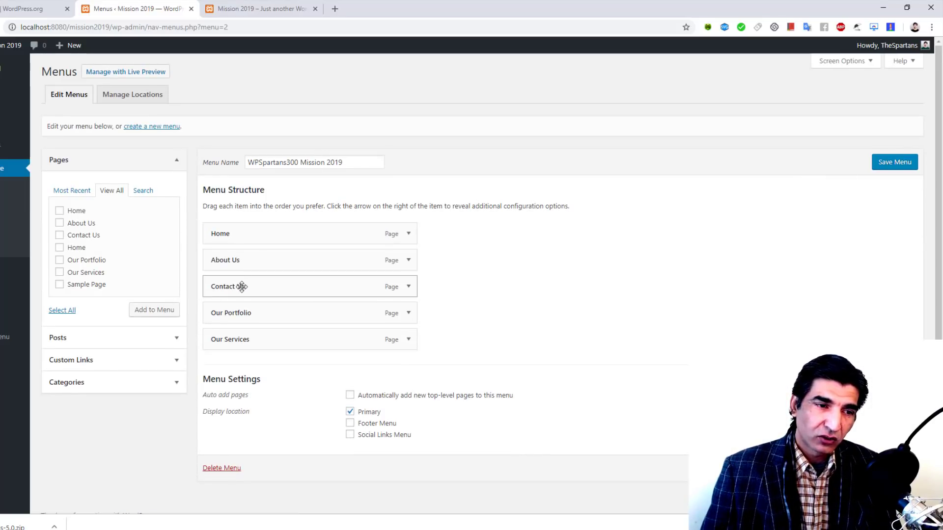
pyautogui.moveTo(242, 287); pyautogui.dragTo(242, 333)
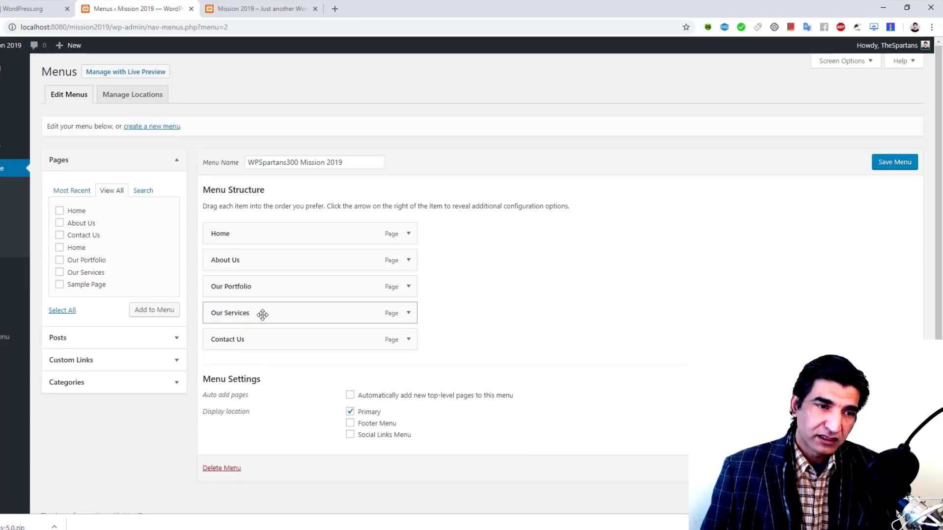
pyautogui.moveTo(263, 314); pyautogui.dragTo(252, 276)
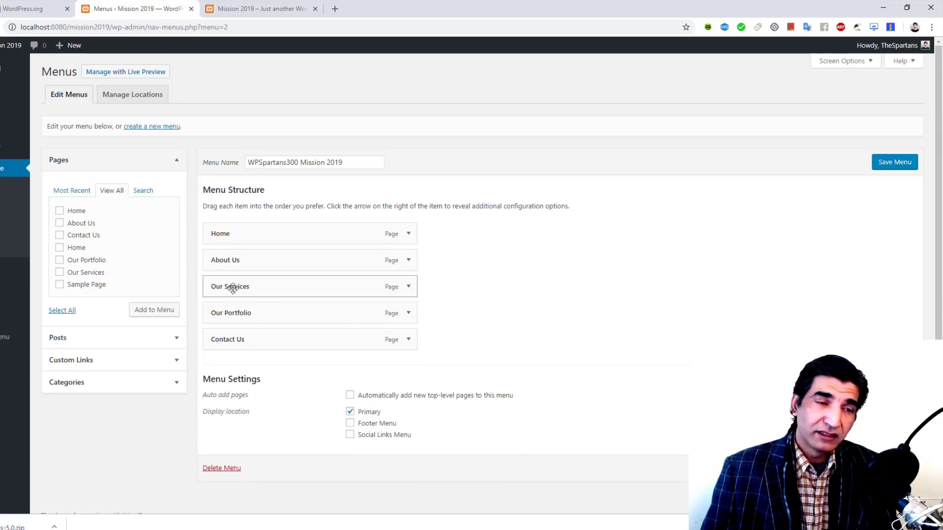
pyautogui.moveTo(230, 287); pyautogui.dragTo(257, 286)
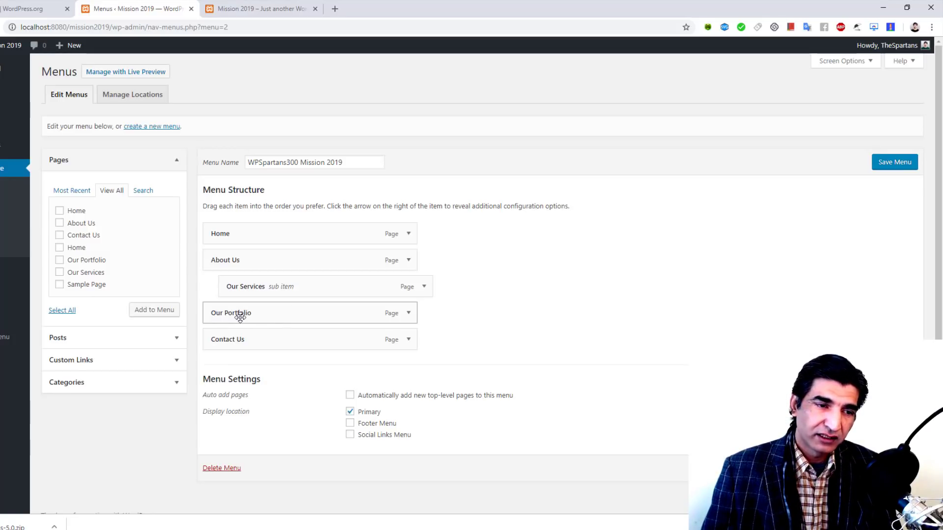
pyautogui.click(894, 166)
# Step: Reload the live site, confirm Our Services drops down under About Us, then return to Menus
pyautogui.click(254, 7)
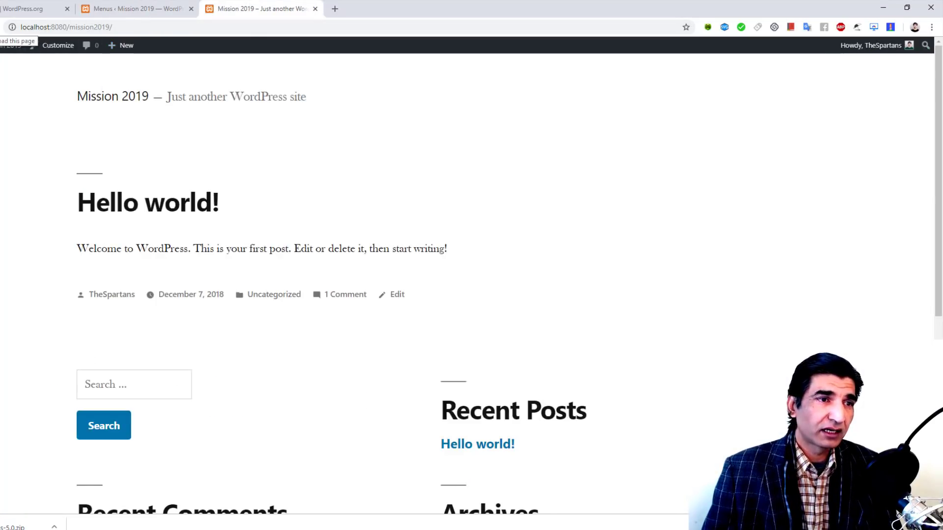
pyautogui.press('F5')
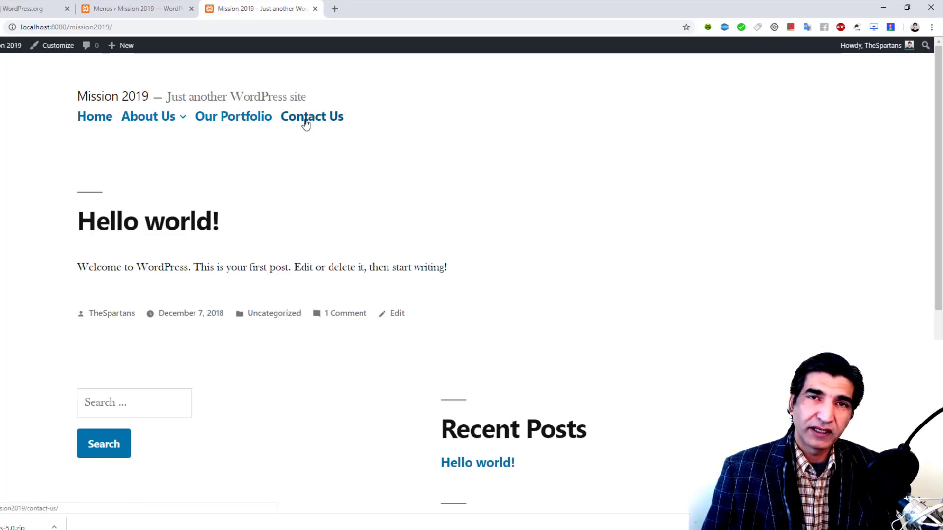
pyautogui.moveTo(167, 120)
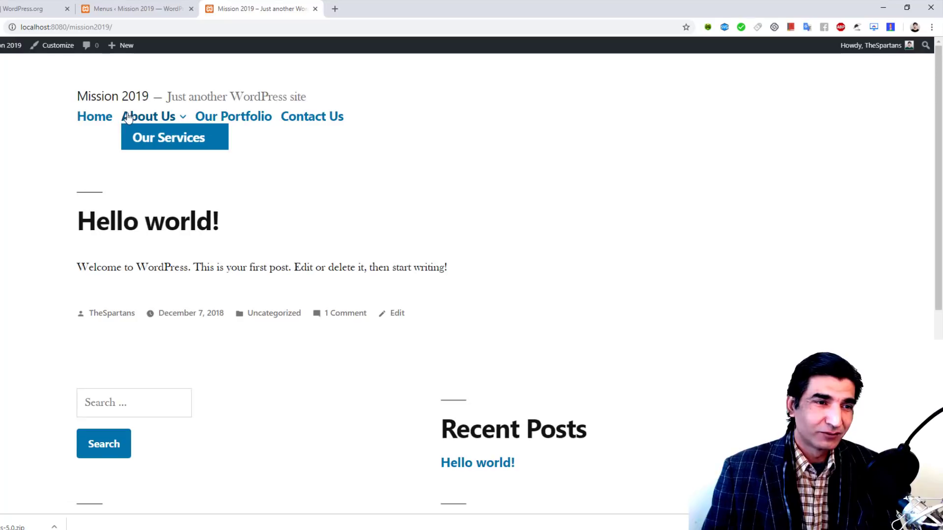
pyautogui.click(161, 5)
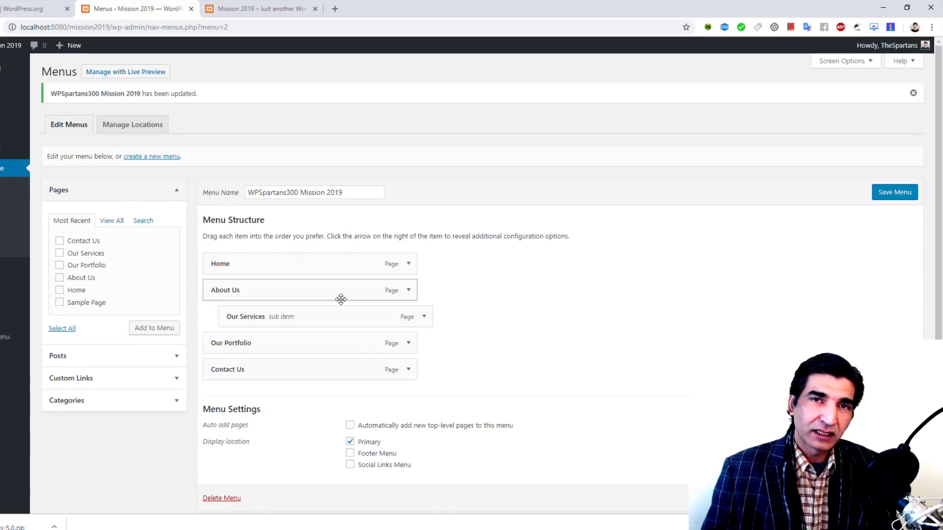
# Step: Add a custom link with a Facebook page URL and link text 'Get Social' to the menu
pyautogui.click(101, 382)
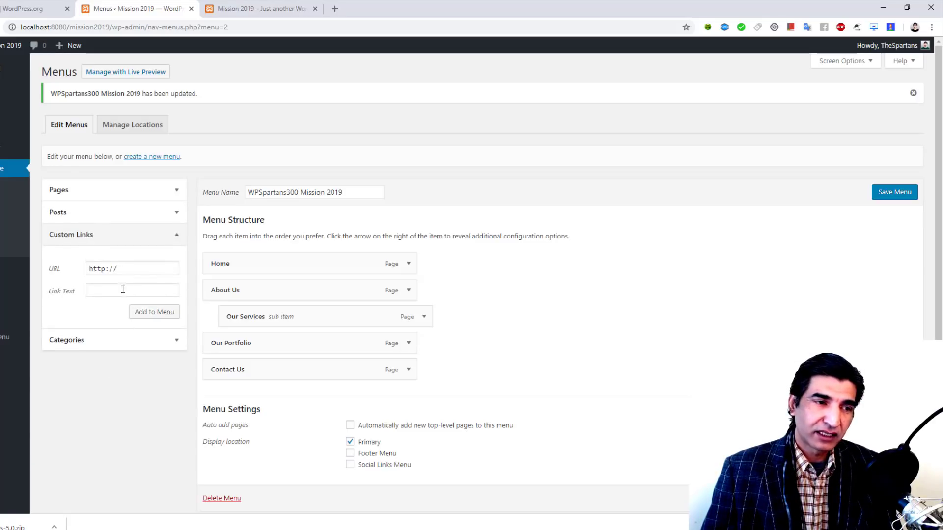
pyautogui.click(55, 271)
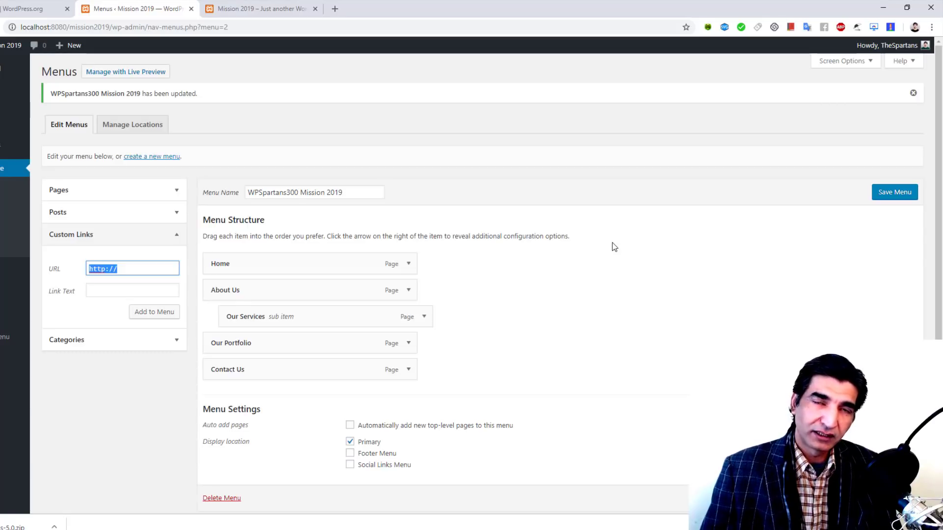
pyautogui.press('BackSpace')
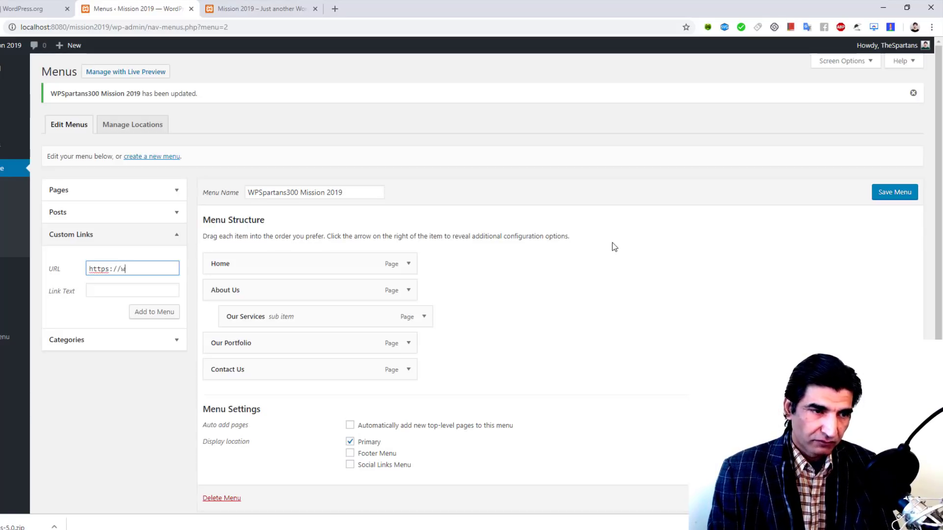
pyautogui.write('https://www.fac')
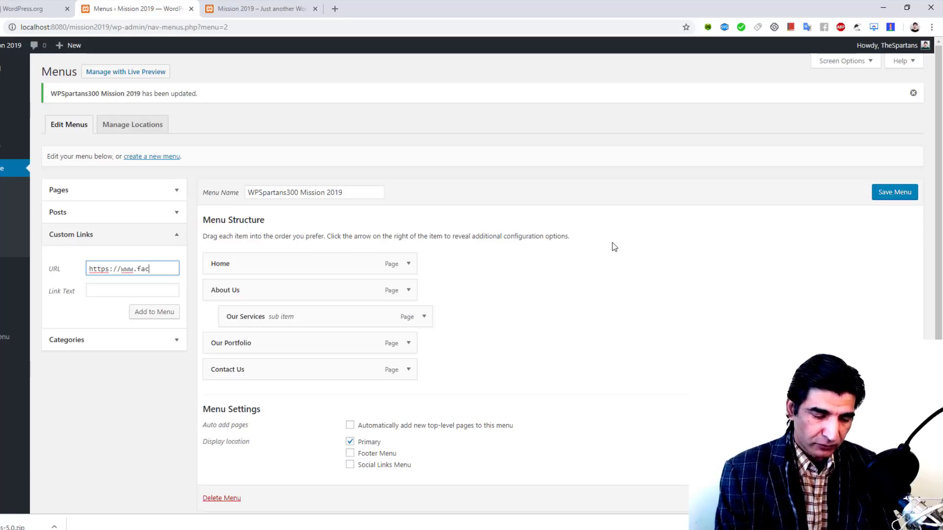
pyautogui.write('ebook.co')
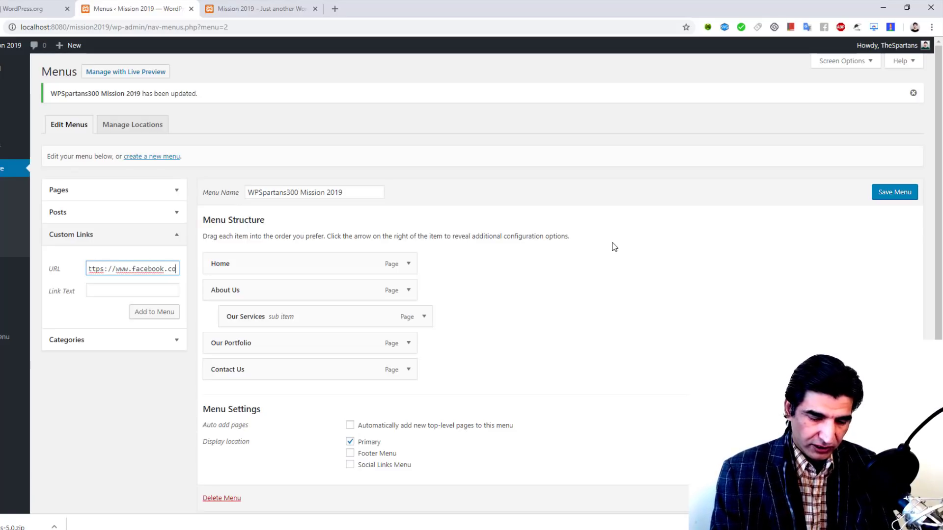
pyautogui.write('m/Freela')
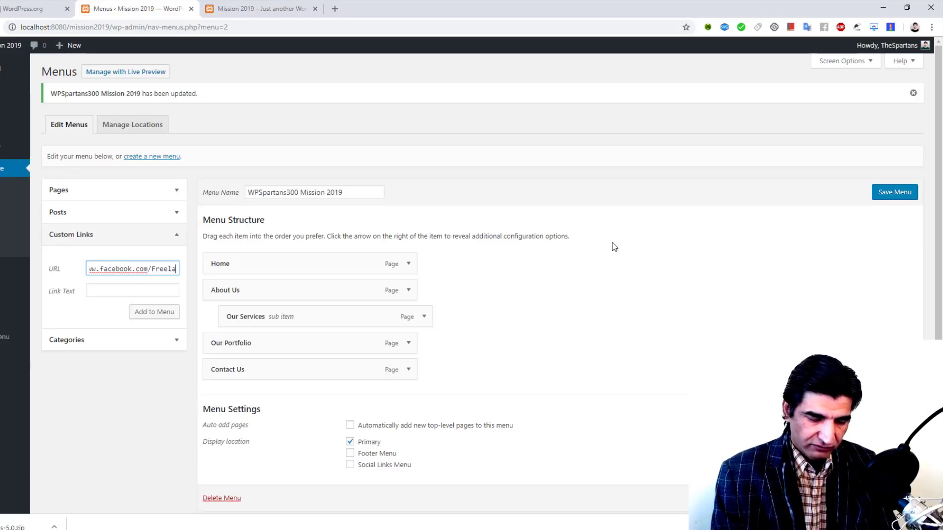
pyautogui.write('nce.Pakistan')
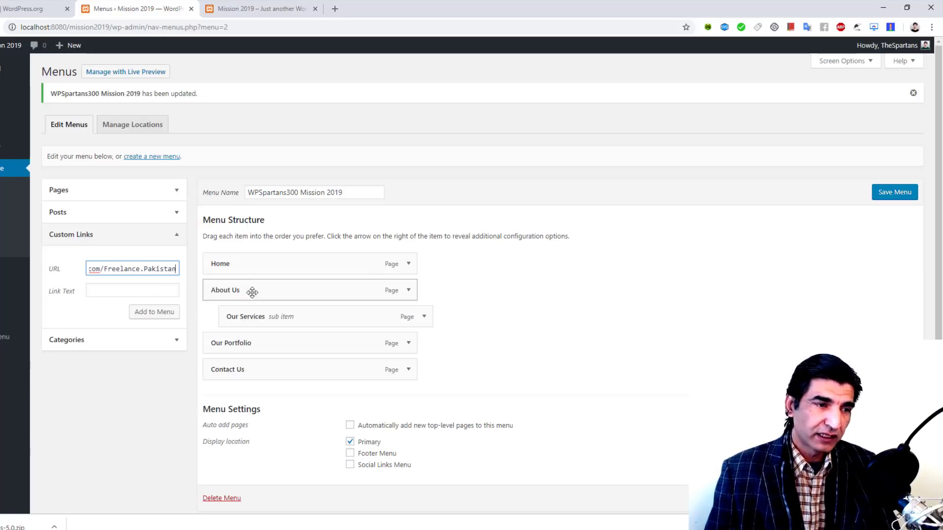
pyautogui.click(153, 291)
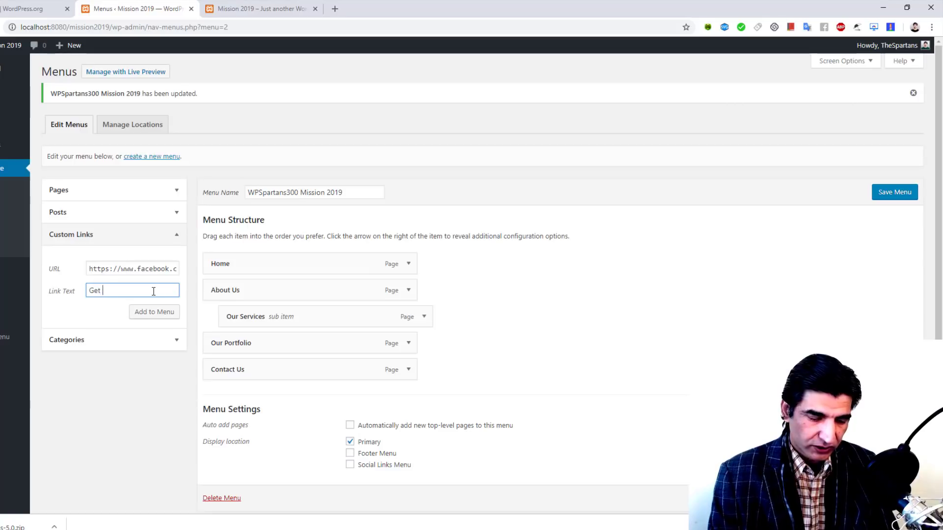
pyautogui.write('Get Social')
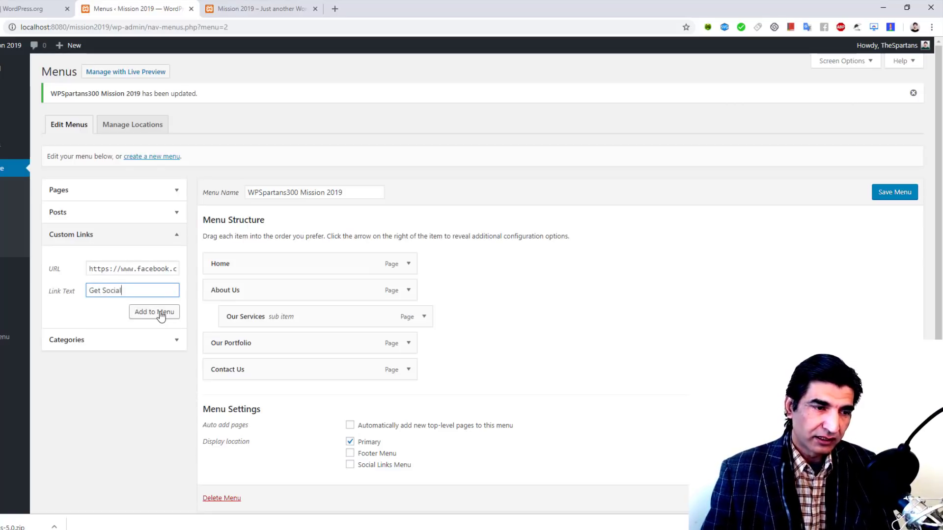
pyautogui.click(159, 313)
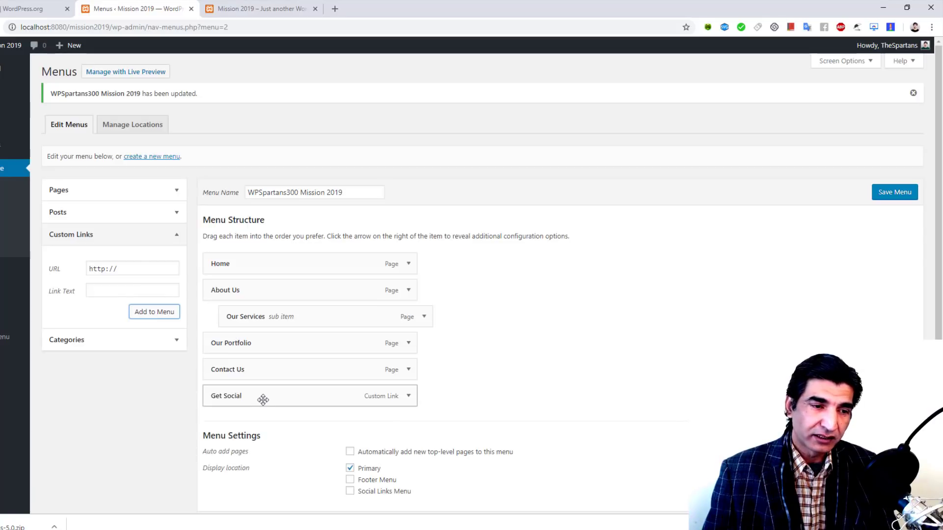
# Step: Move Get Social between Our Portfolio and Contact Us and save the menu
pyautogui.moveTo(263, 395); pyautogui.dragTo(263, 371)
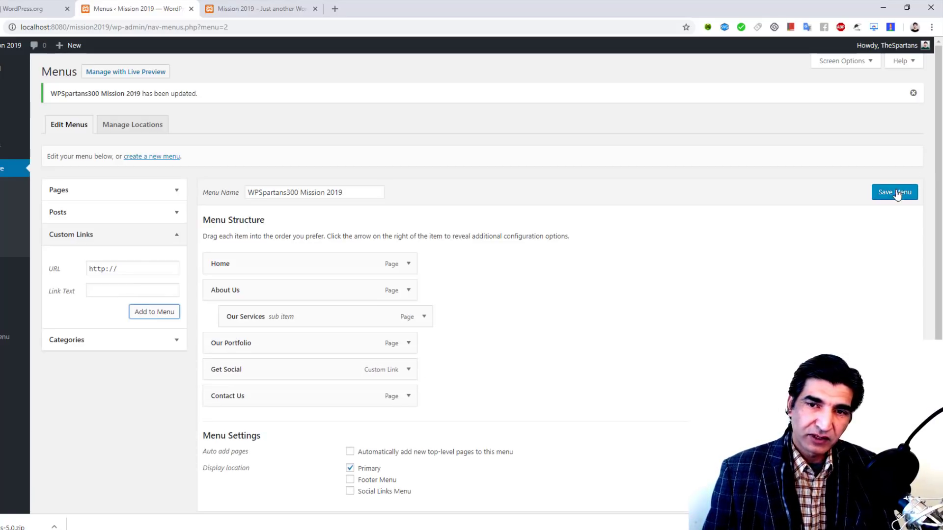
pyautogui.click(260, 9)
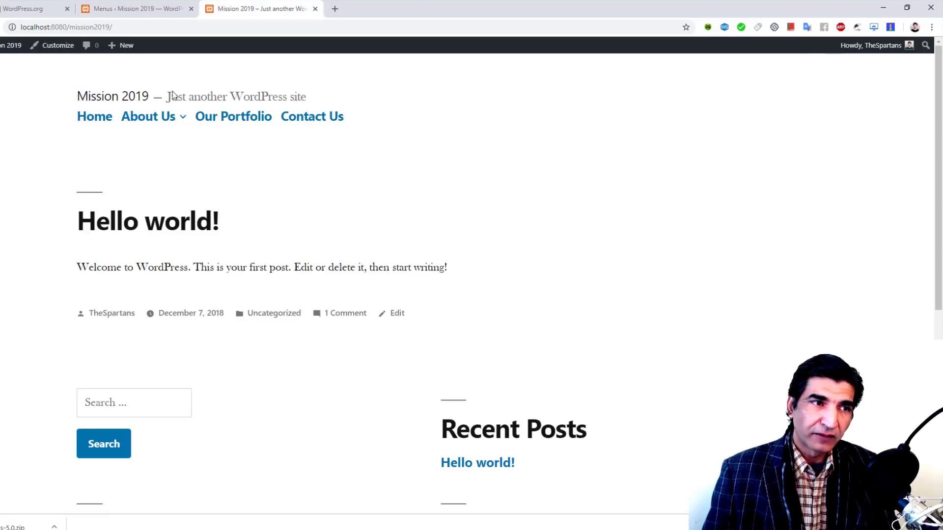
pyautogui.click(137, 8)
pyautogui.click(895, 192)
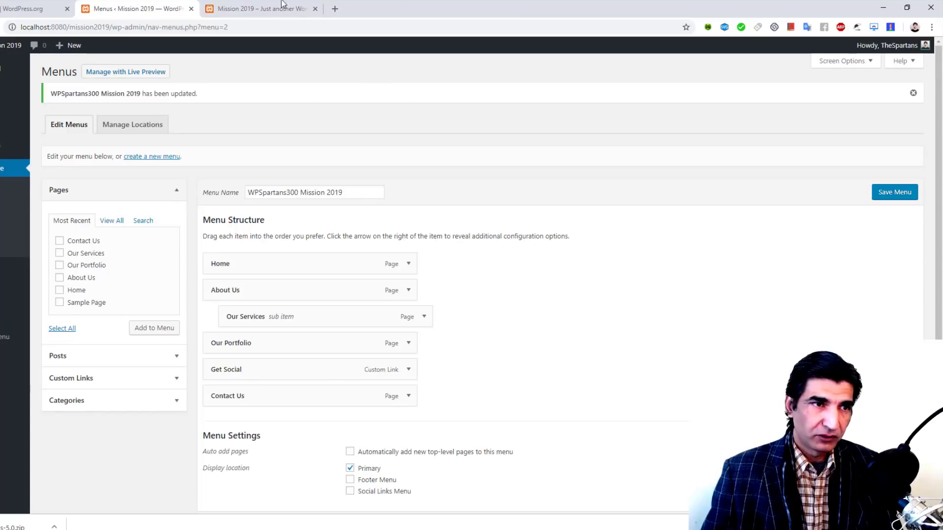
# Step: Reload the live site and test that Get Social opens the Facebook page
pyautogui.click(260, 9)
pyautogui.press('F5')
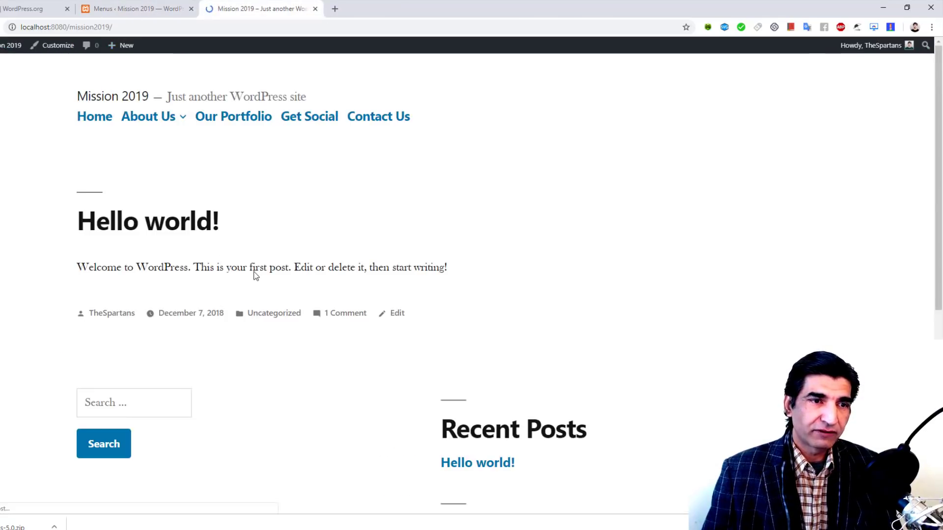
pyautogui.click(304, 122)
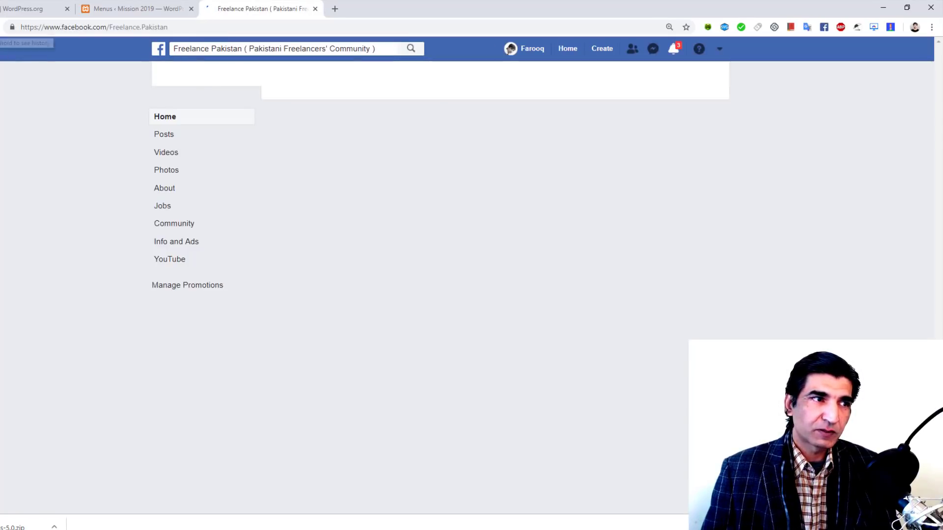
pyautogui.hotkey('alt', 'Left')
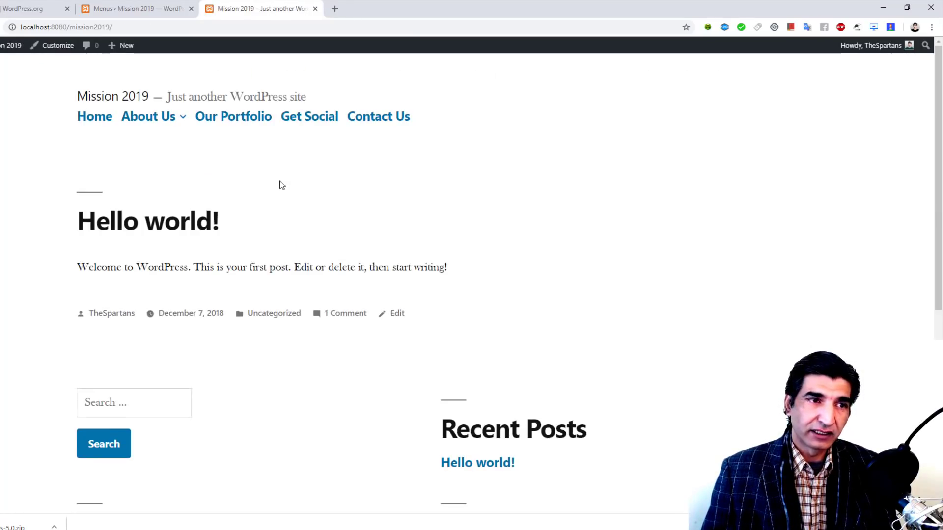
pyautogui.click(157, 7)
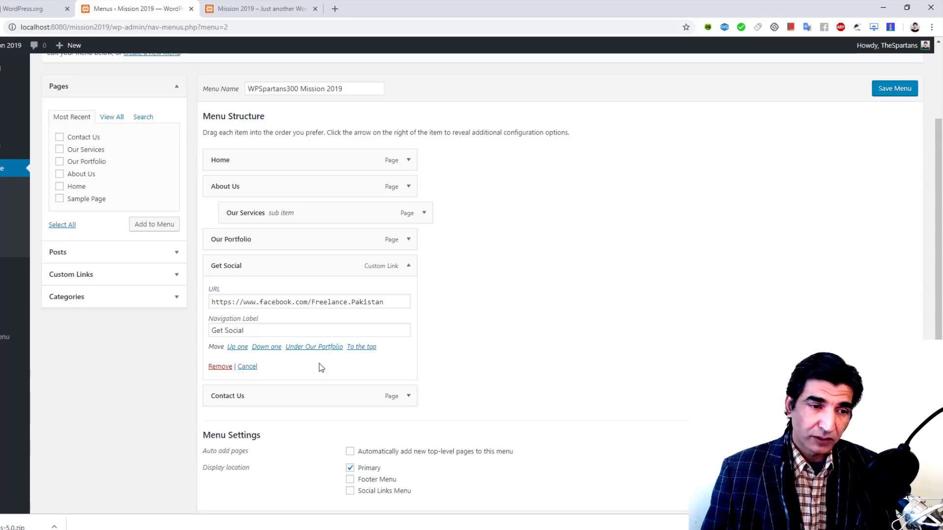
# Step: Enable Link Target and Title Attribute options, and set Get Social to open in a new tab
pyautogui.scroll(3, 611, 312)
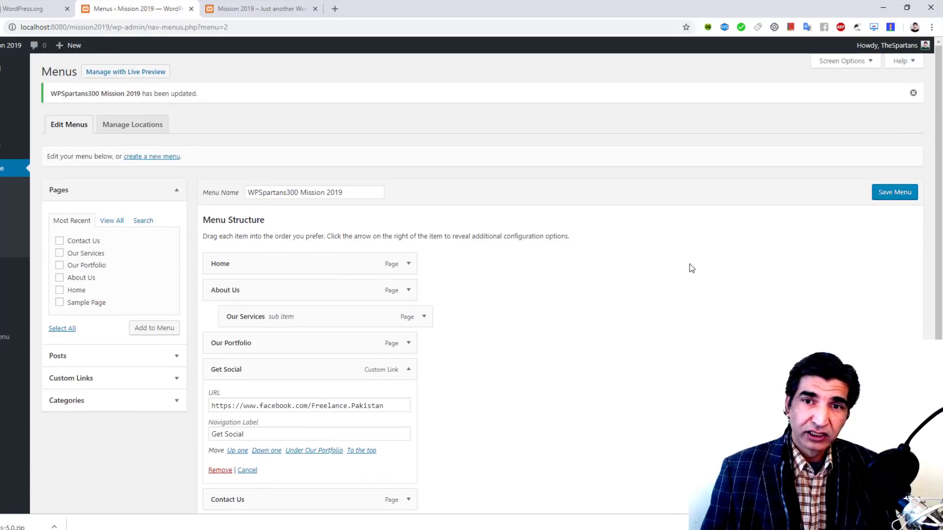
pyautogui.click(842, 61)
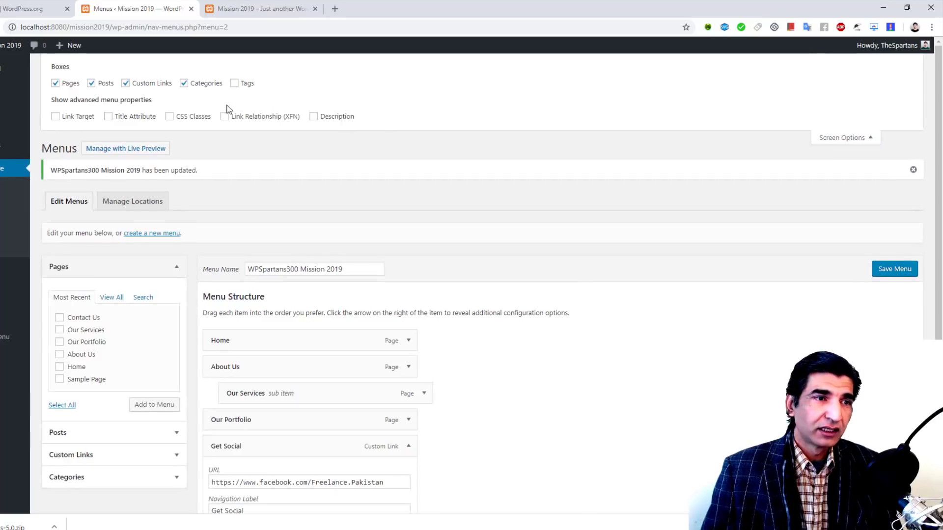
pyautogui.click(56, 117)
pyautogui.scroll(-3, 323, 149)
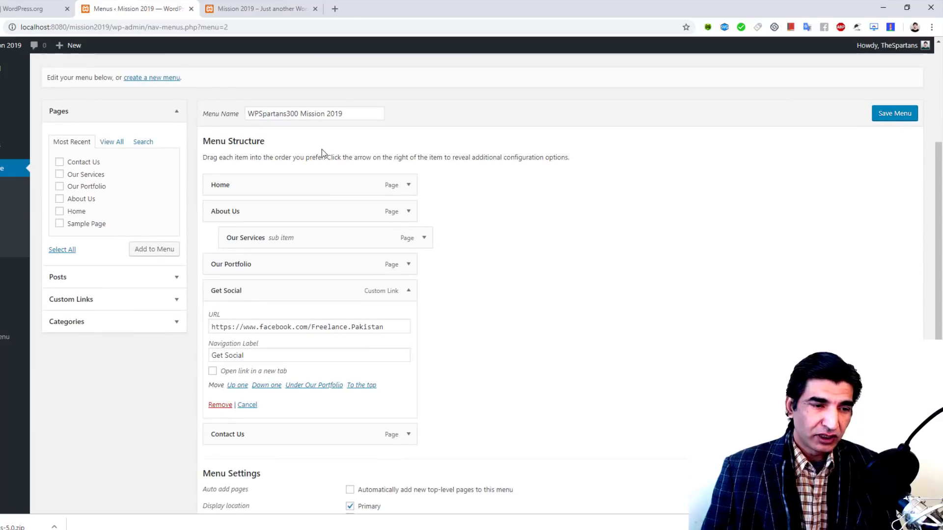
pyautogui.click(213, 372)
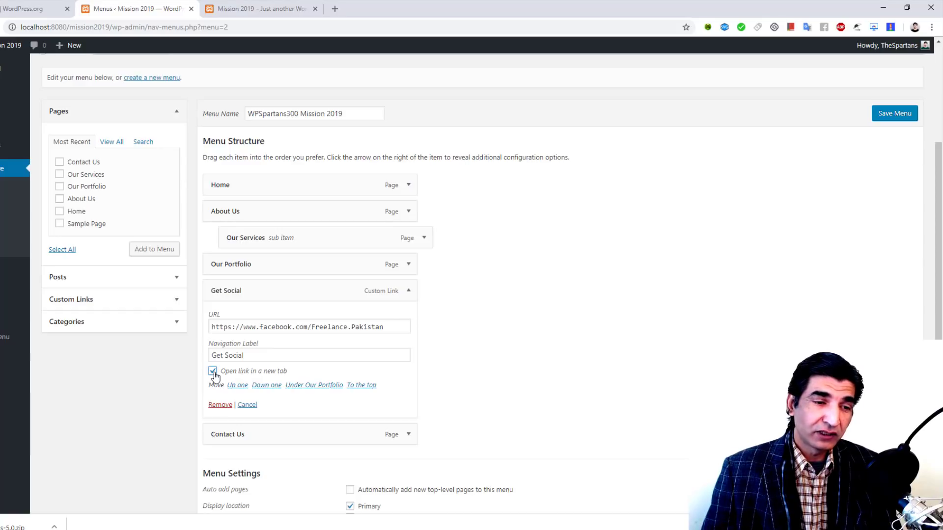
pyautogui.scroll(3, 284, 331)
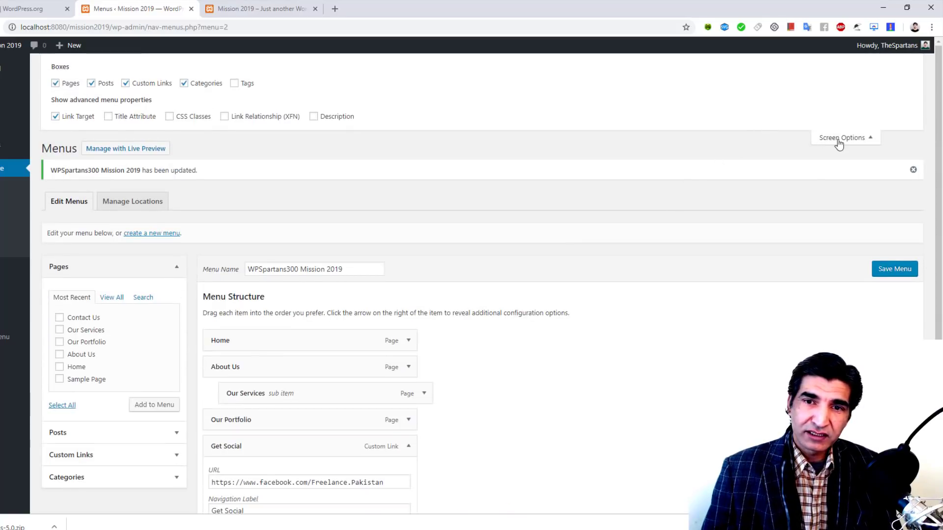
pyautogui.click(110, 118)
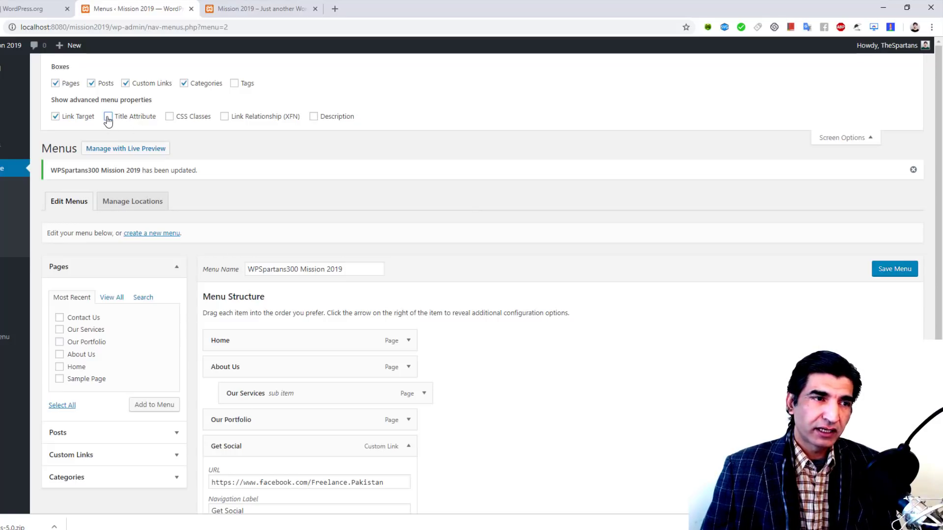
pyautogui.scroll(-4, 402, 177)
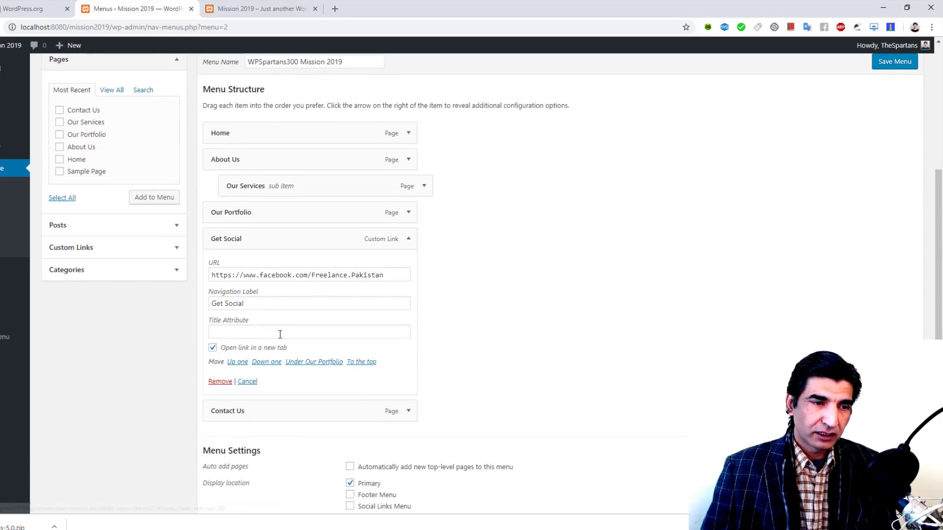
pyautogui.click(240, 332)
# Step: Show CSS Classes, give Get Social the class socialFP, and save the menu
pyautogui.scroll(4, 465, 275)
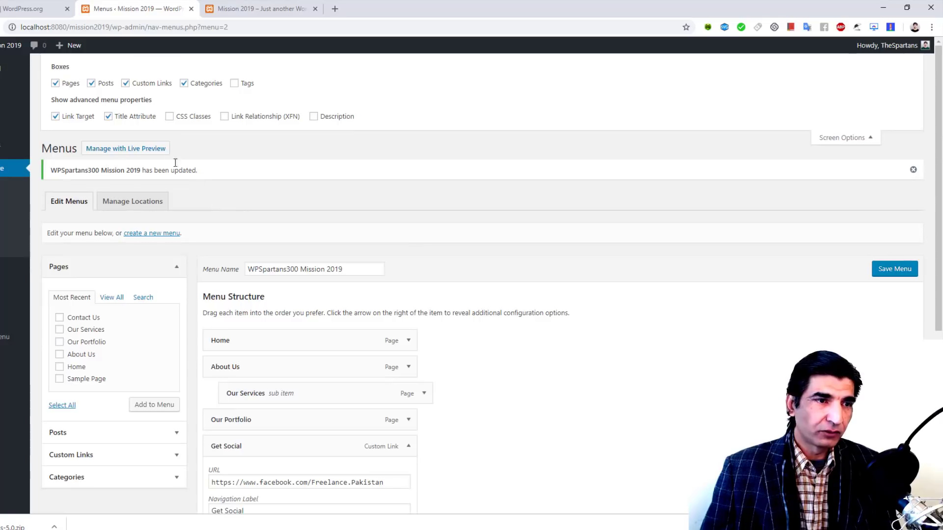
pyautogui.click(170, 117)
pyautogui.scroll(-3, 540, 256)
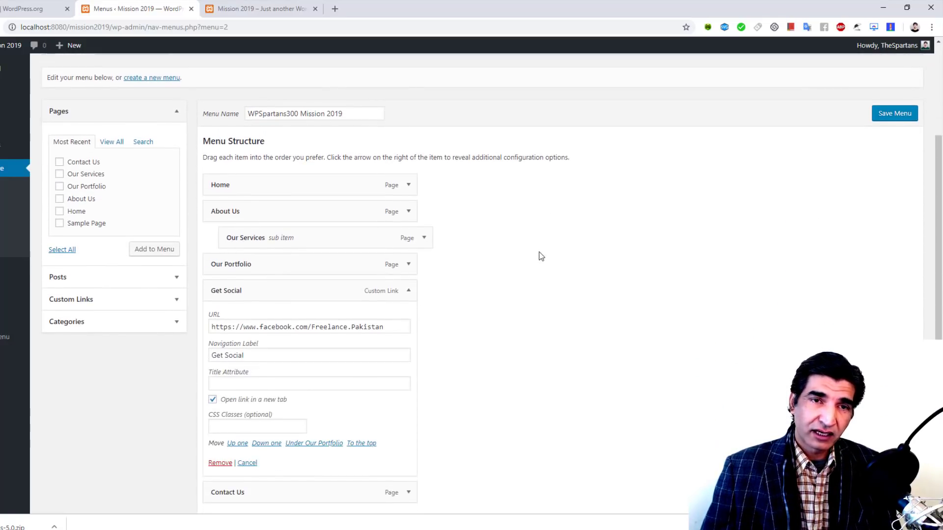
pyautogui.scroll(-2, 540, 256)
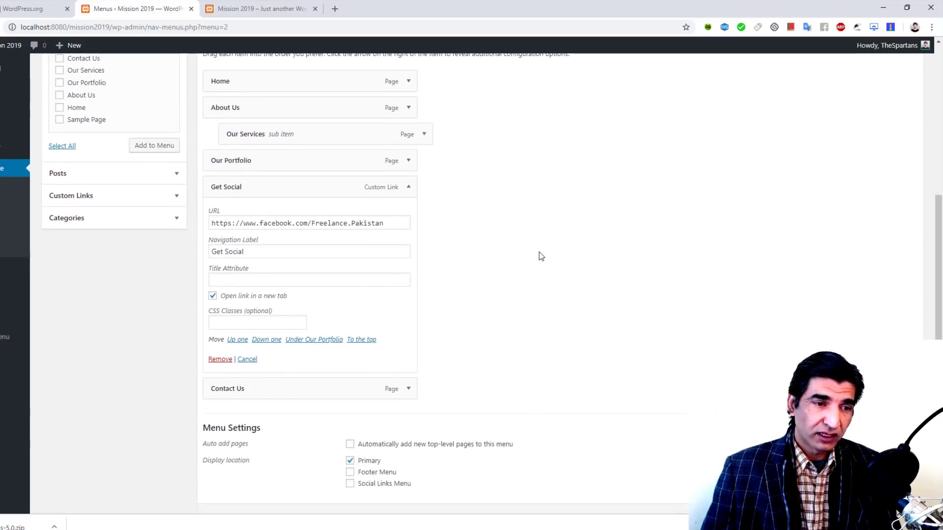
pyautogui.click(237, 322)
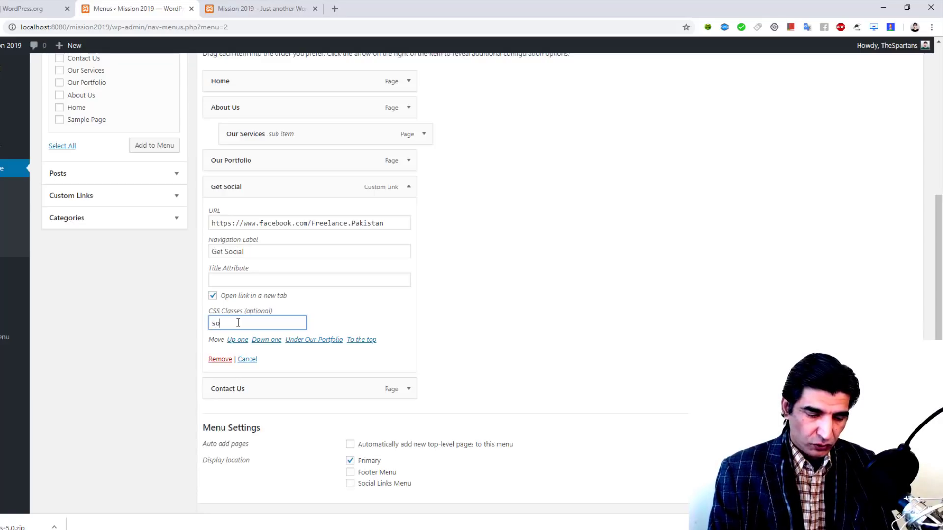
pyautogui.write('socialF P')
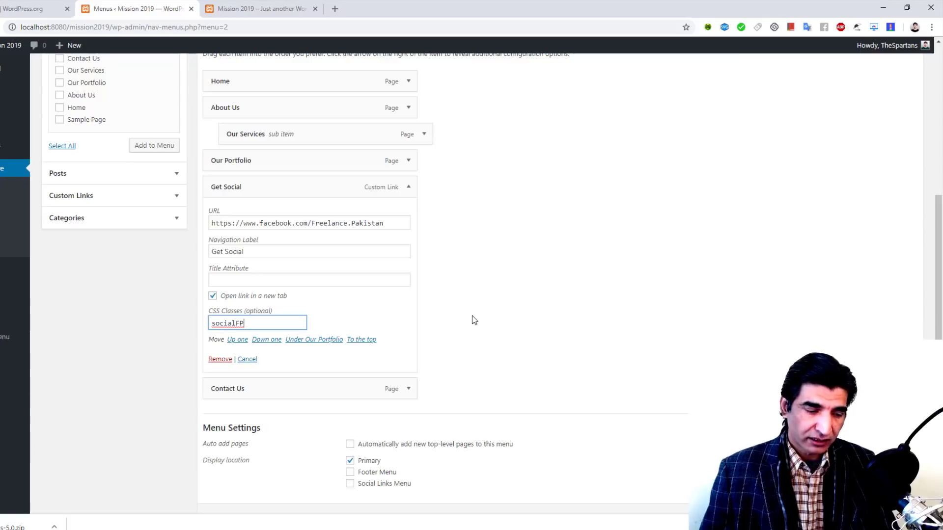
pyautogui.hotkey('ctrl', 'a')
pyautogui.press('Return')
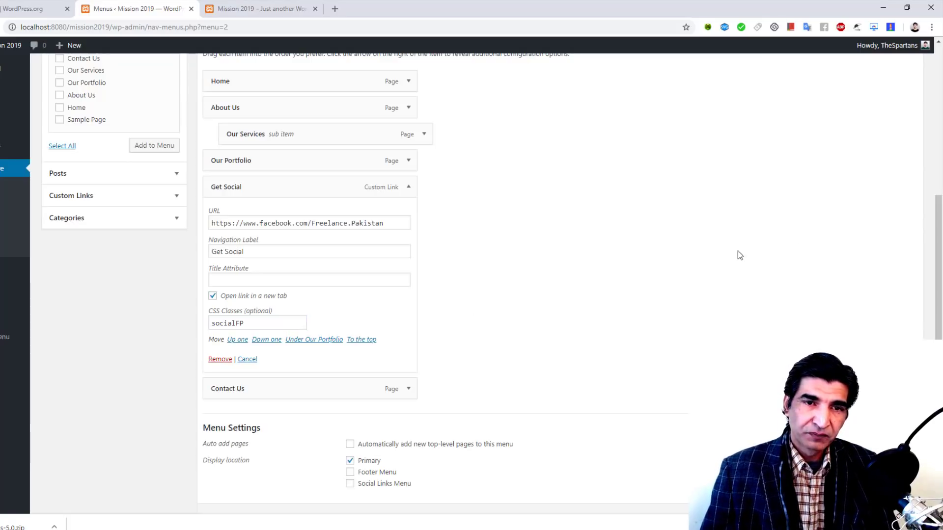
pyautogui.click(888, 276)
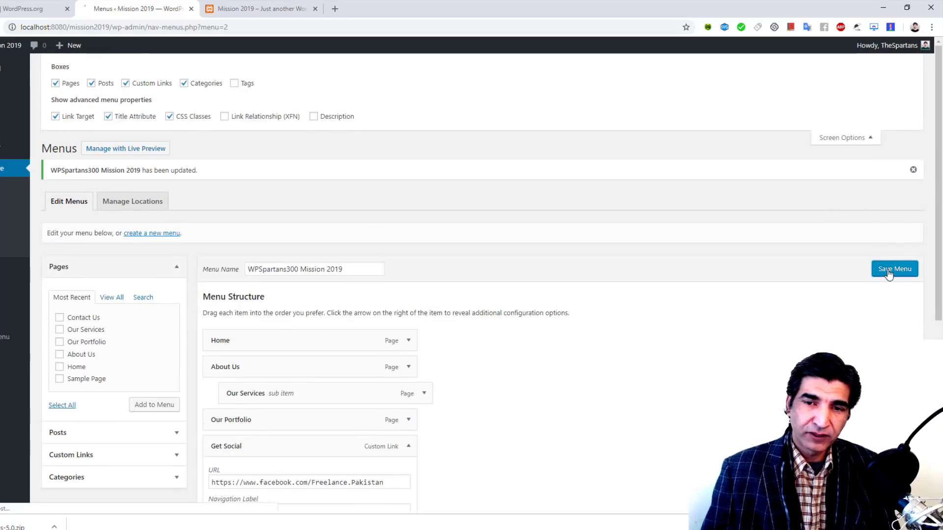
# Step: Reload the live Mission 2019 site to check the menu, then open the Customizer
pyautogui.click(260, 8)
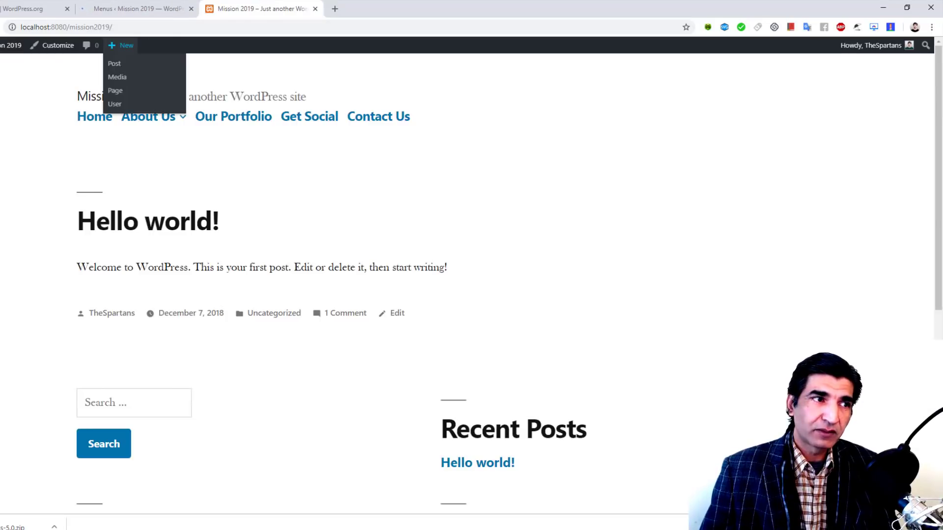
pyautogui.press('F5')
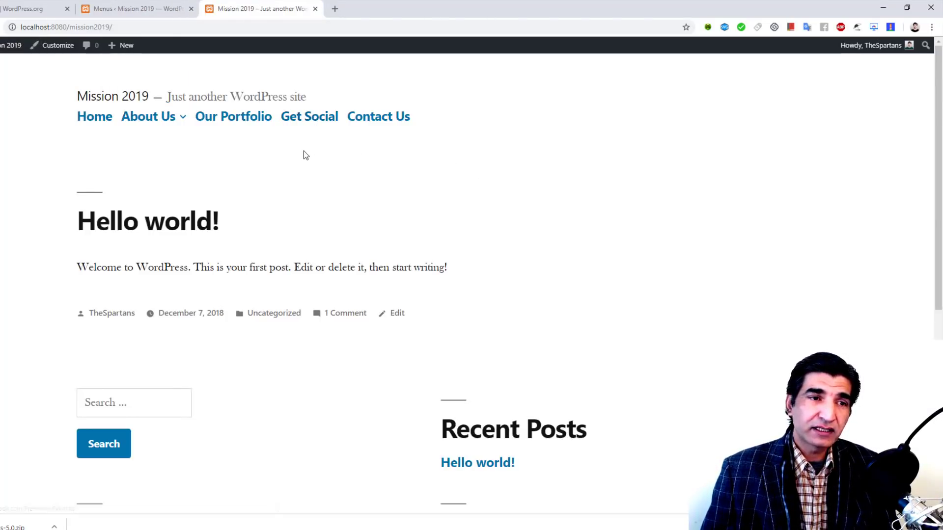
pyautogui.hotkey('ctrl', 'shift', 'Tab')
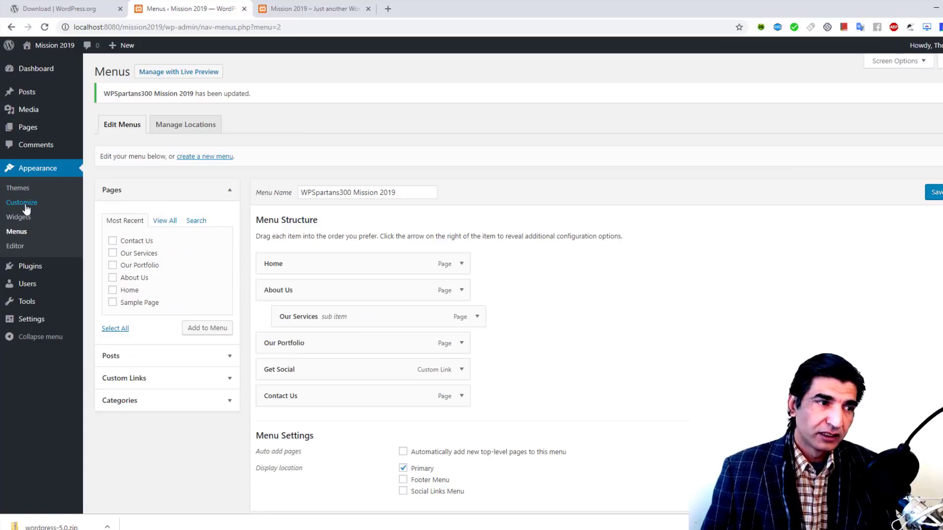
pyautogui.click(26, 204)
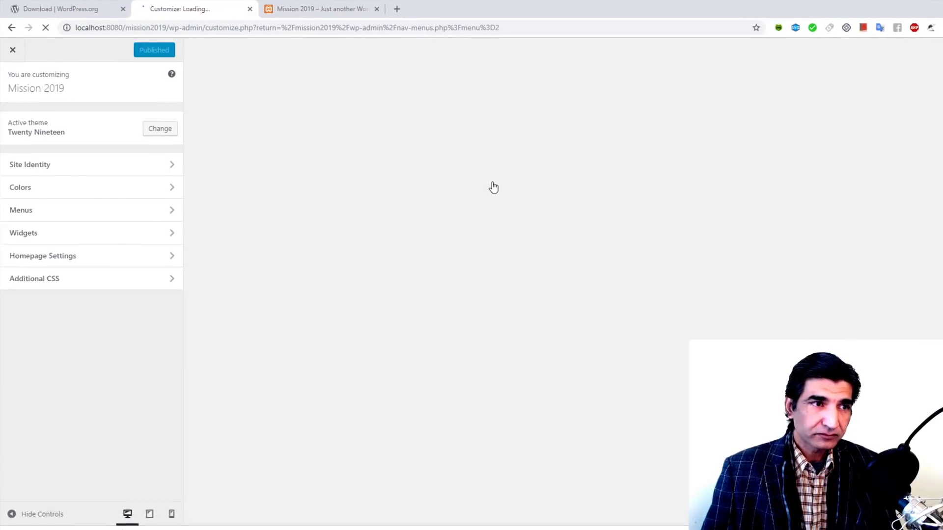
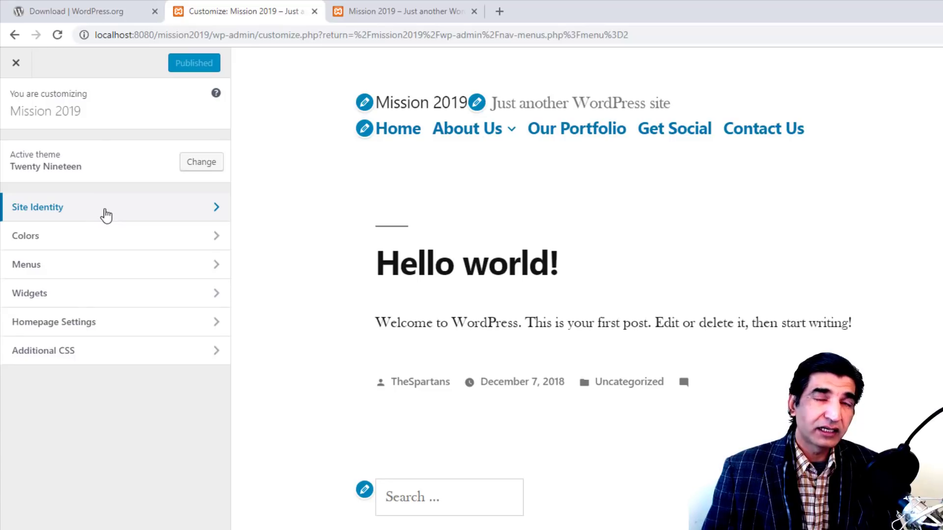
# Step: Replace the Site Identity tagline with 'We are Top WP Developers'
pyautogui.click(107, 215)
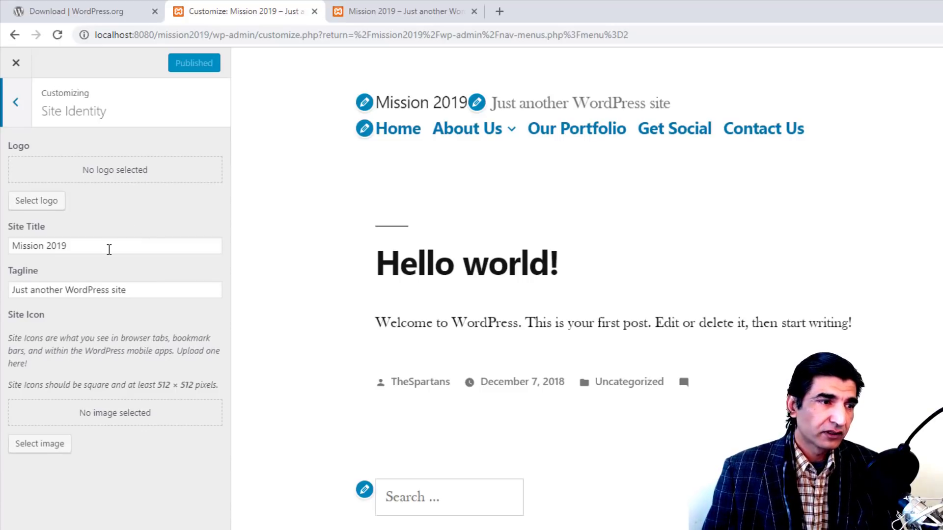
pyautogui.click(109, 249)
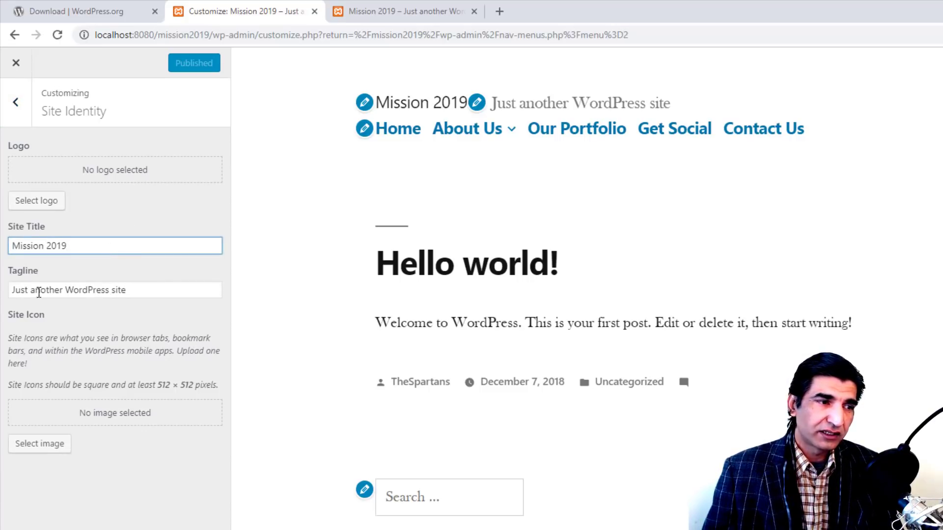
pyautogui.moveTo(159, 292); pyautogui.dragTo(2, 293)
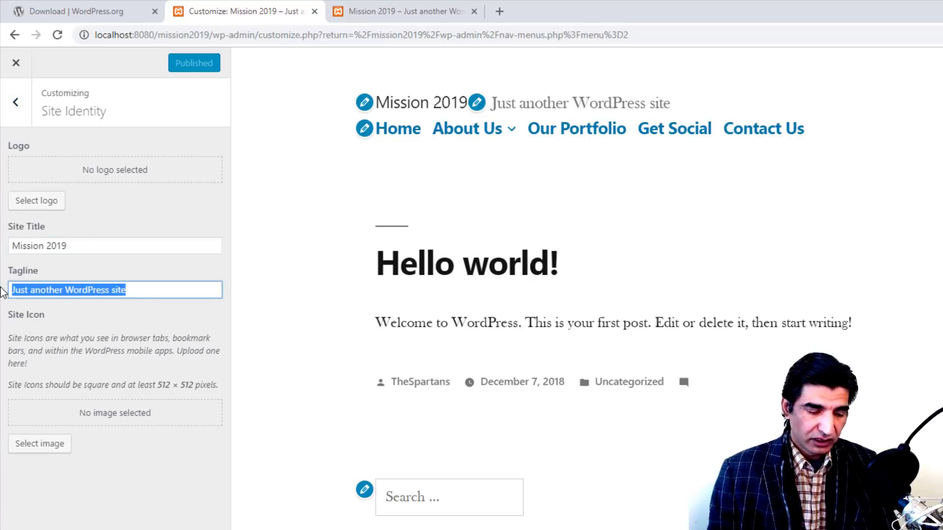
pyautogui.write('We are T')
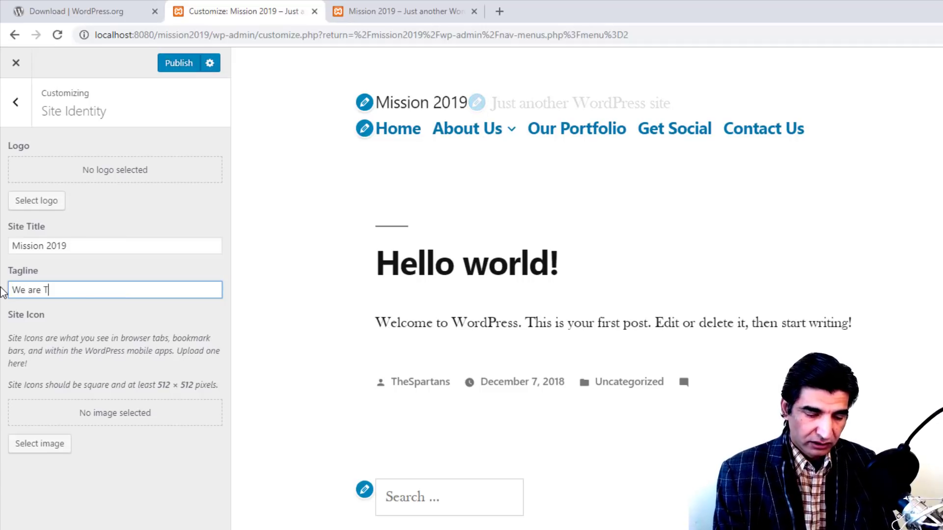
pyautogui.write('op WP D')
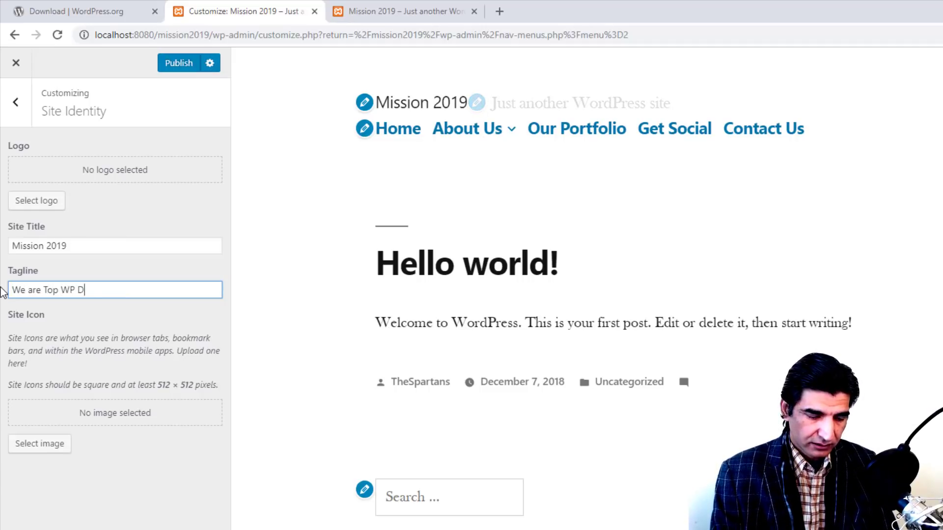
pyautogui.write('evelopers')
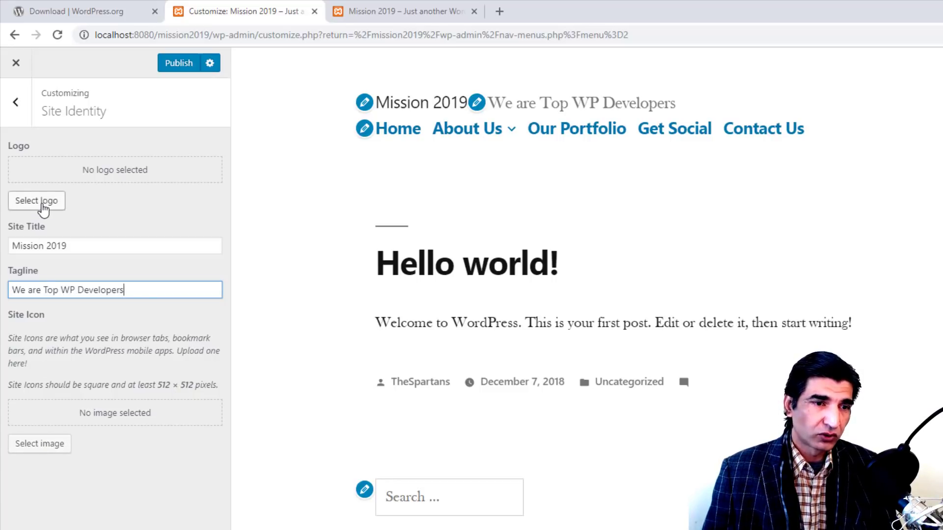
pyautogui.click(16, 106)
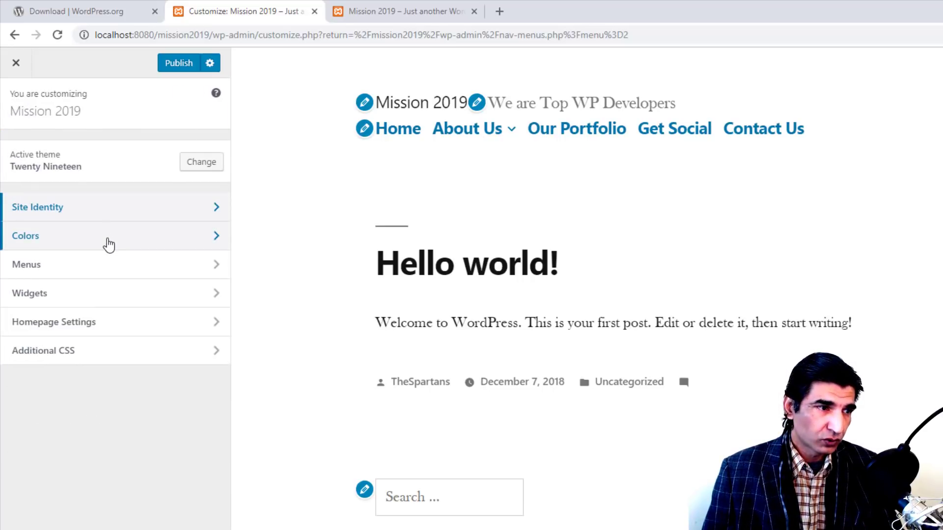
# Step: Switch the primary colour to Custom and try several hues on the slider
pyautogui.click(109, 244)
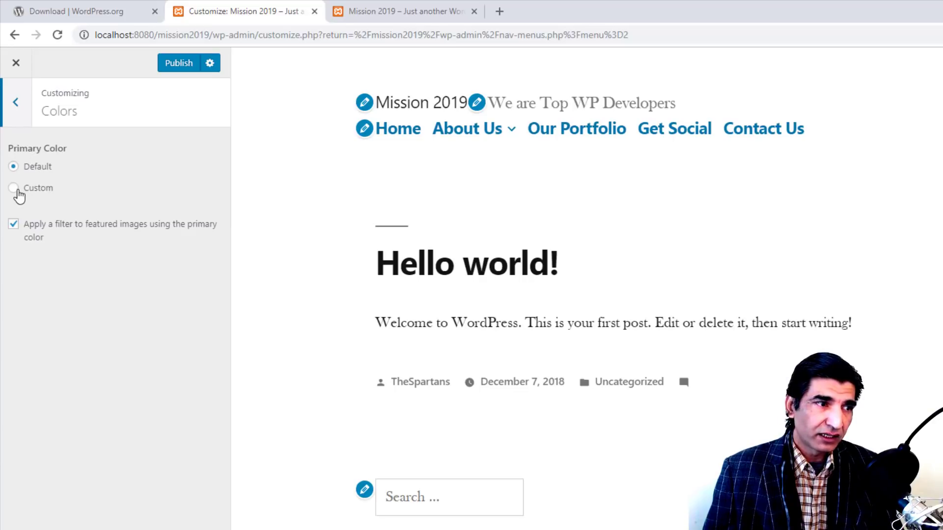
pyautogui.click(16, 191)
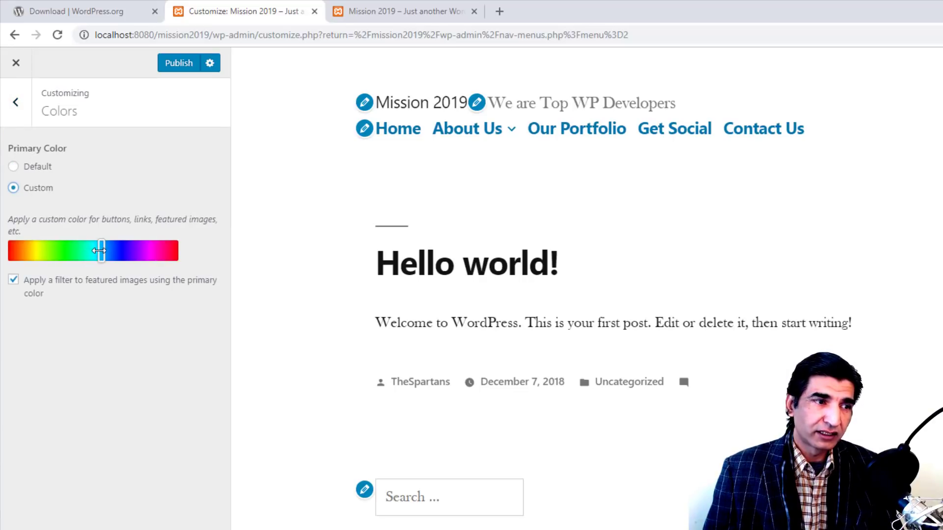
pyautogui.moveTo(86, 257); pyautogui.dragTo(127, 229)
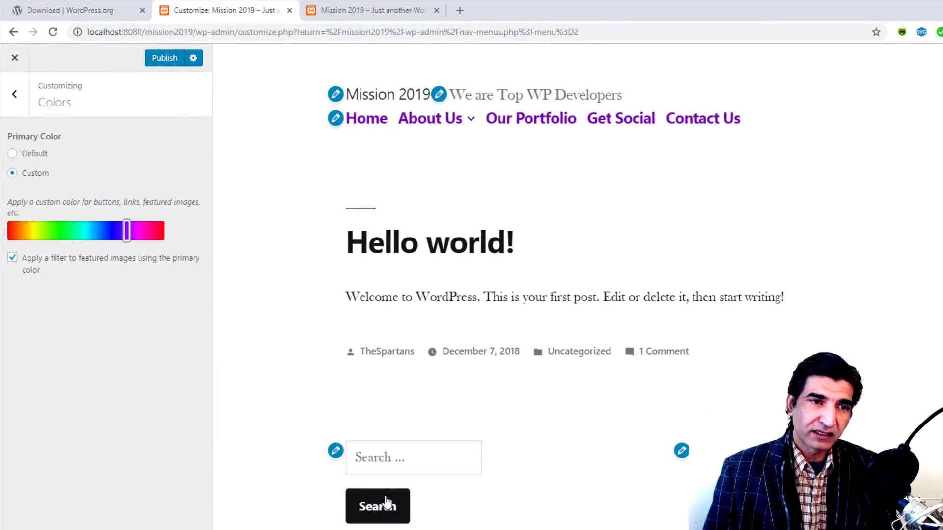
pyautogui.scroll(-5, 385, 504)
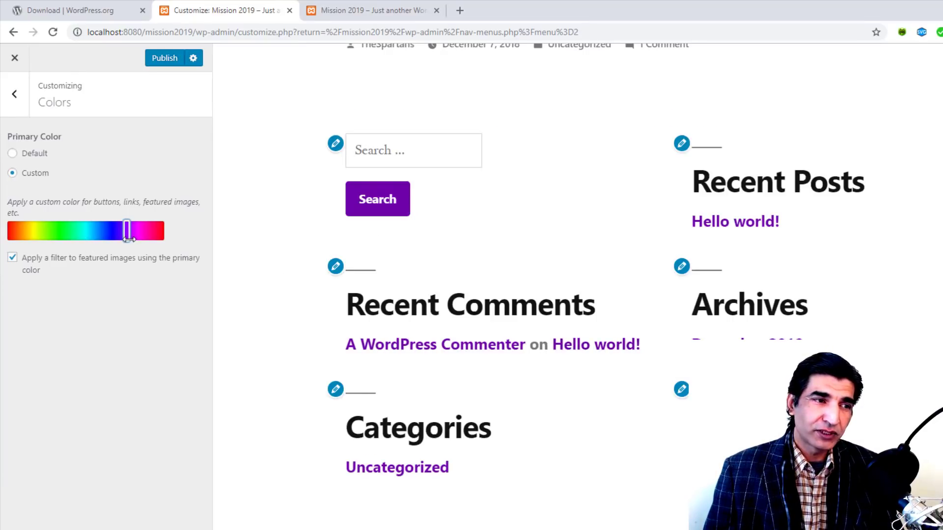
pyautogui.moveTo(128, 239); pyautogui.dragTo(141, 240)
pyautogui.scroll(6, 486, 288)
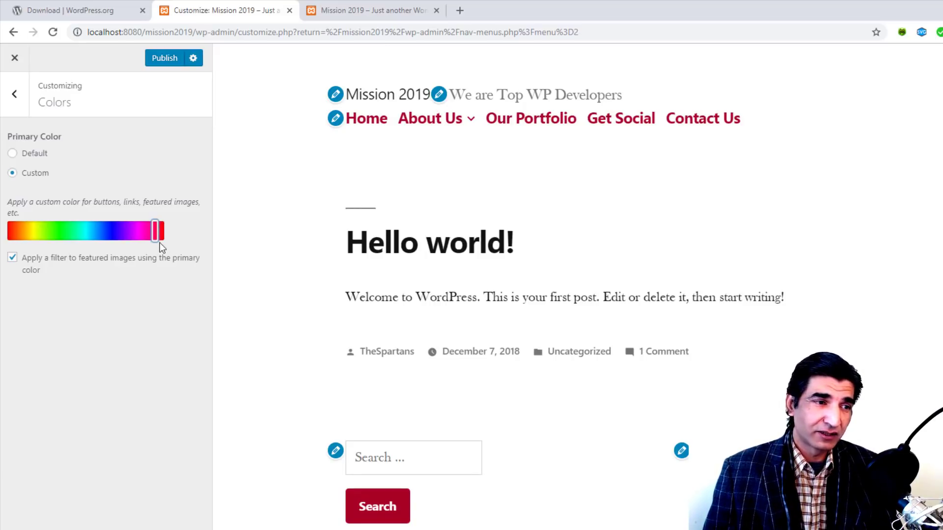
pyautogui.moveTo(160, 243); pyautogui.dragTo(97, 234)
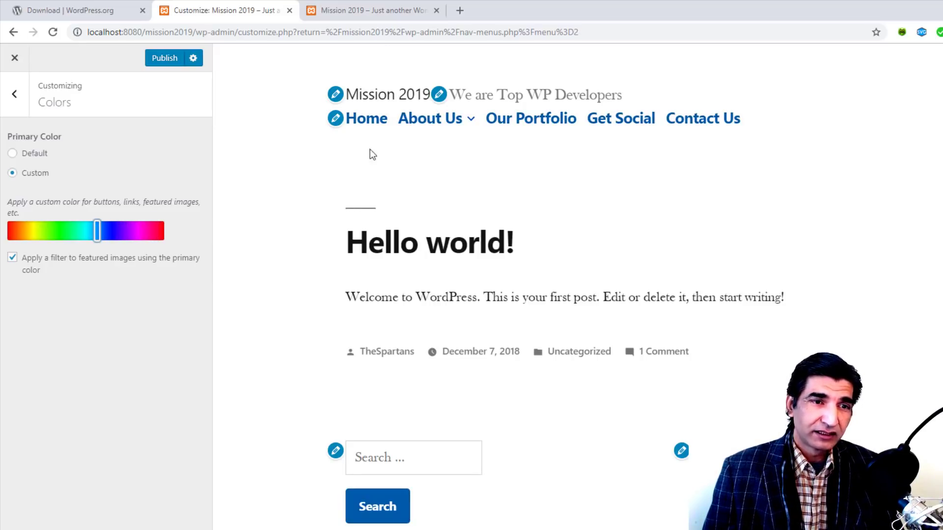
# Step: Settle the primary hue on red and untick 'Apply a filter to featured images'
pyautogui.moveTo(450, 132)
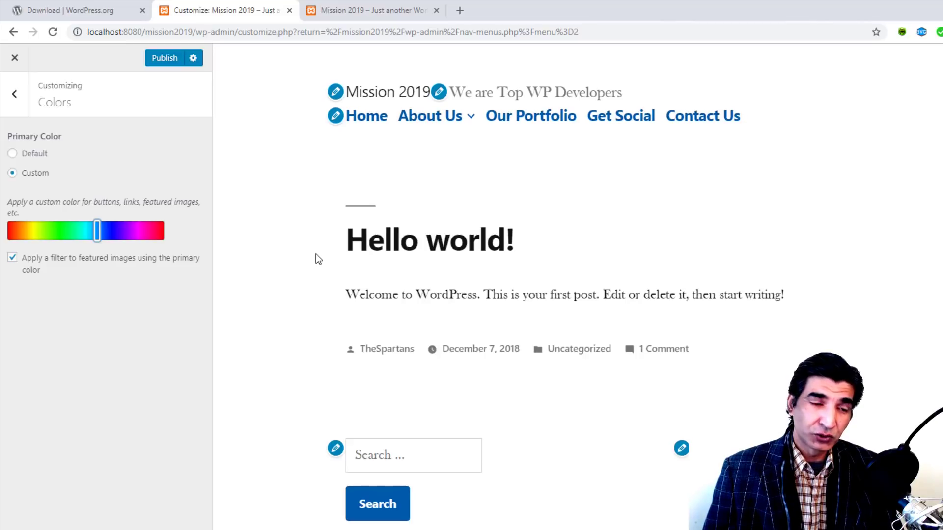
pyautogui.scroll(-6, 314, 383)
pyautogui.scroll(6, 312, 384)
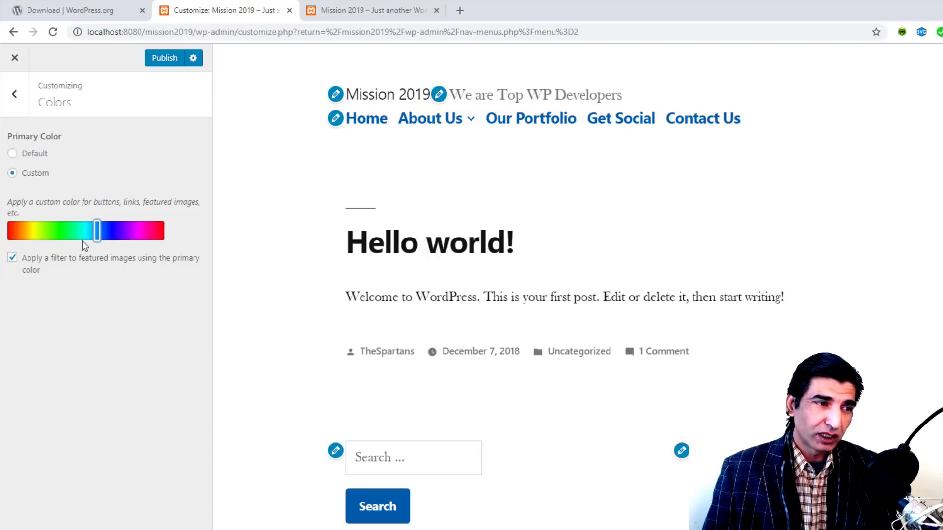
pyautogui.moveTo(97, 234); pyautogui.dragTo(166, 240)
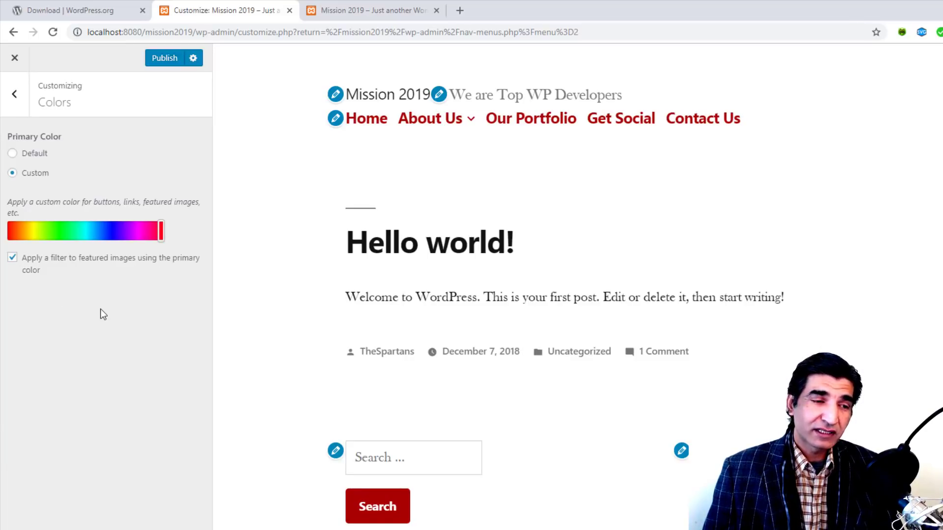
pyautogui.click(12, 257)
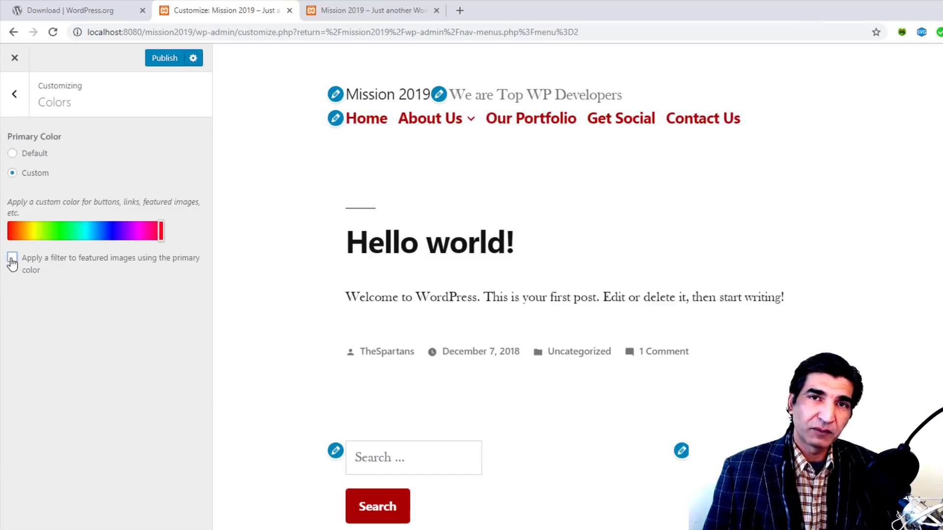
pyautogui.click(15, 94)
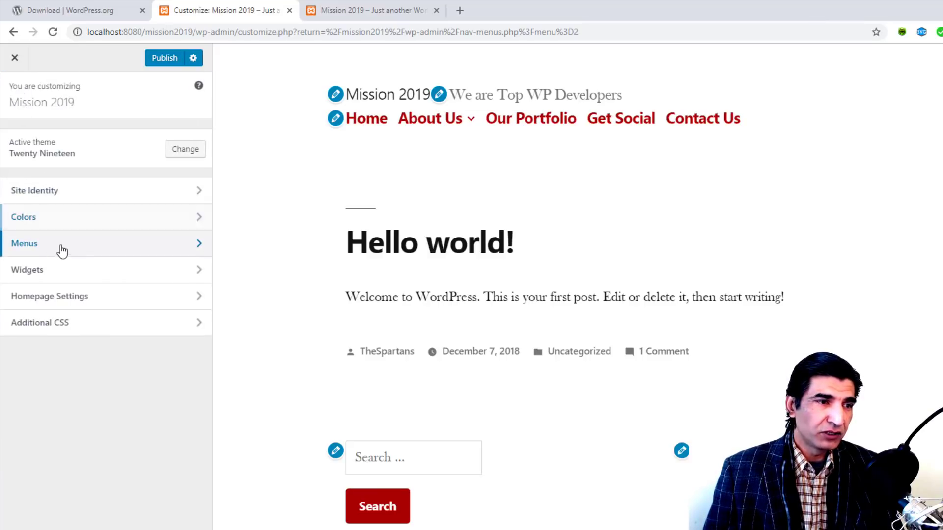
pyautogui.click(59, 247)
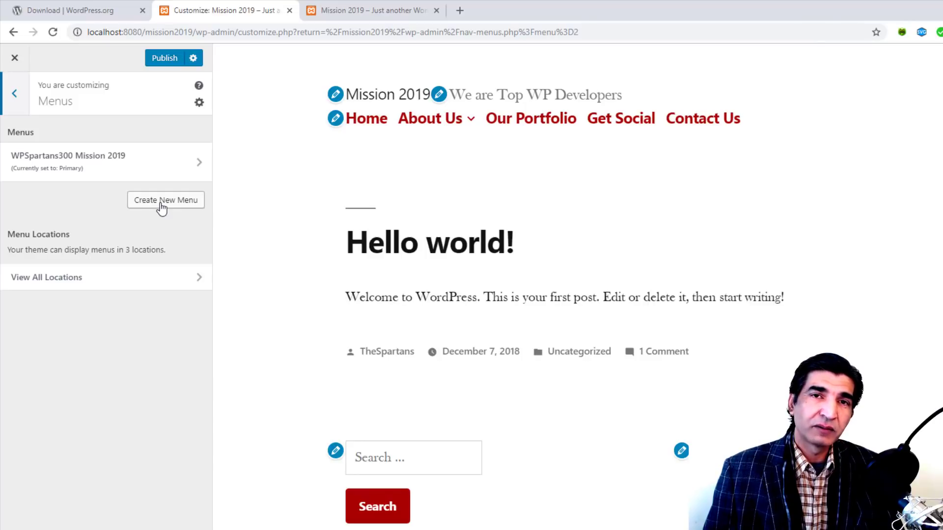
pyautogui.click(15, 94)
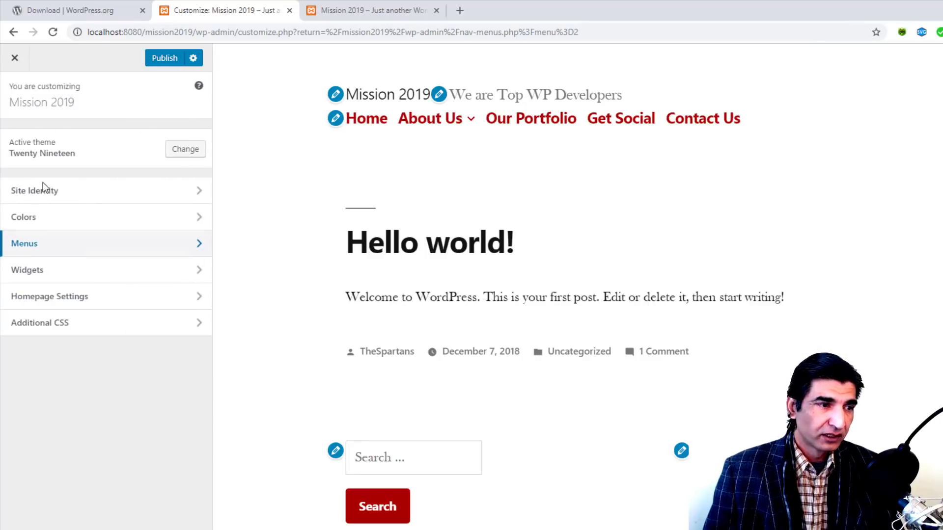
pyautogui.click(79, 280)
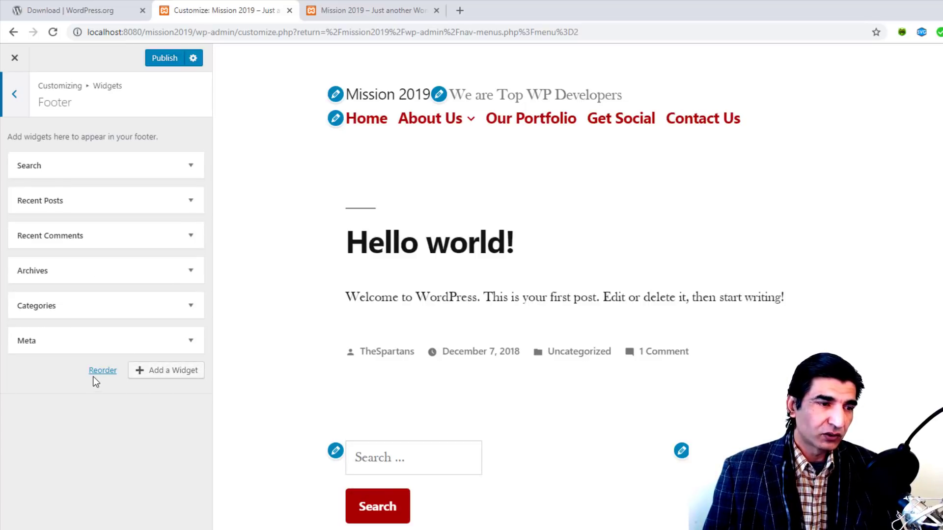
pyautogui.moveTo(128, 164)
pyautogui.mouseDown()
pyautogui.moveTo(129, 219)
pyautogui.moveTo(128, 164)
pyautogui.mouseUp()
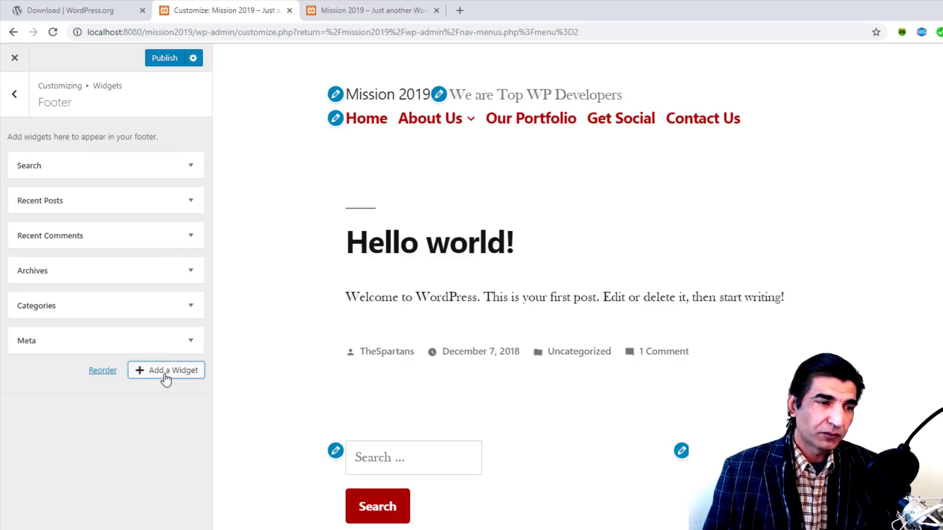
pyautogui.click(165, 373)
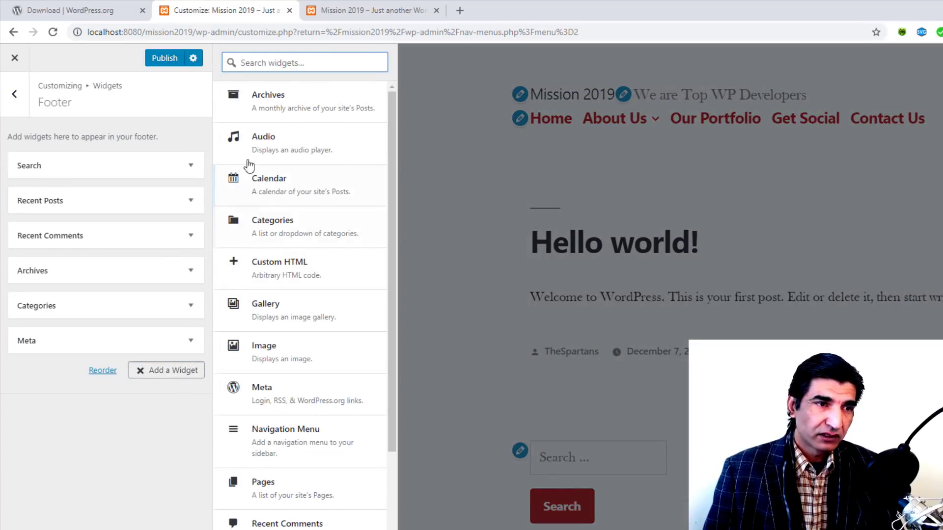
pyautogui.scroll(-5, 280, 304)
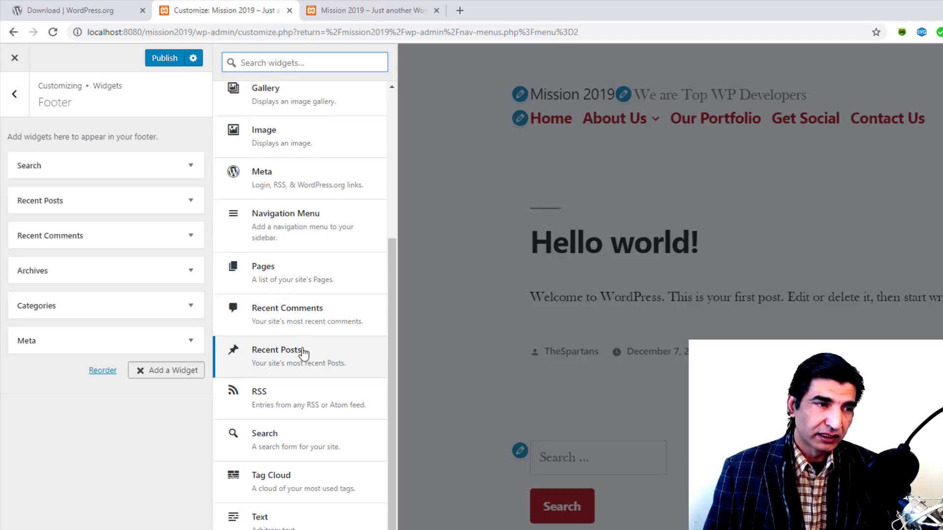
pyautogui.click(286, 269)
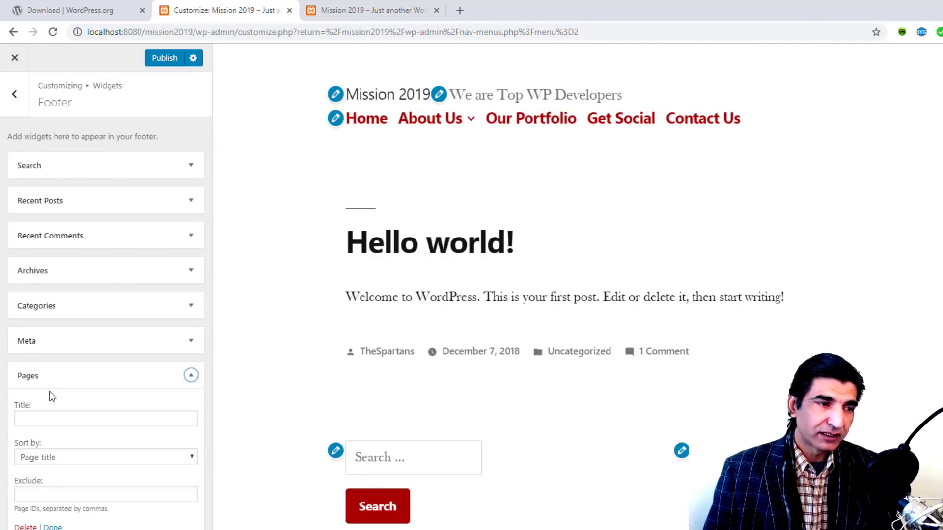
pyautogui.click(191, 378)
pyautogui.click(191, 378)
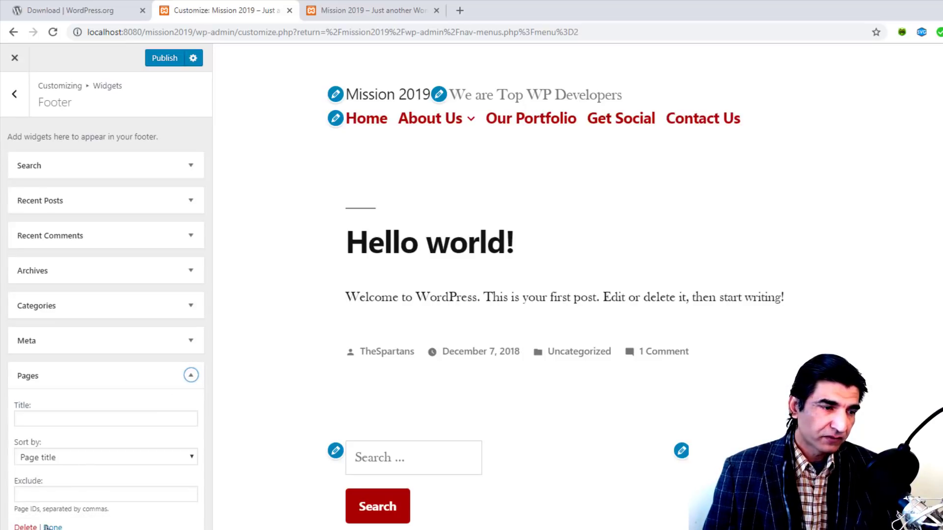
pyautogui.click(26, 527)
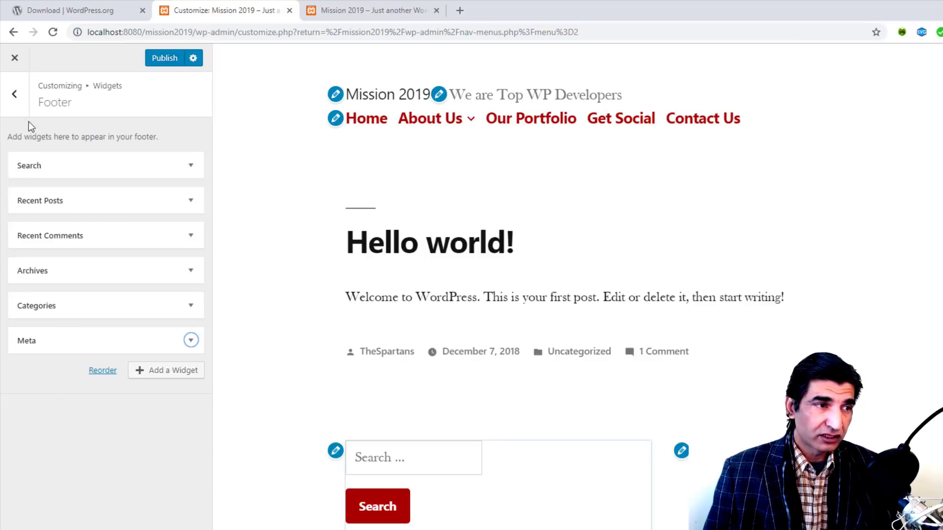
pyautogui.click(14, 101)
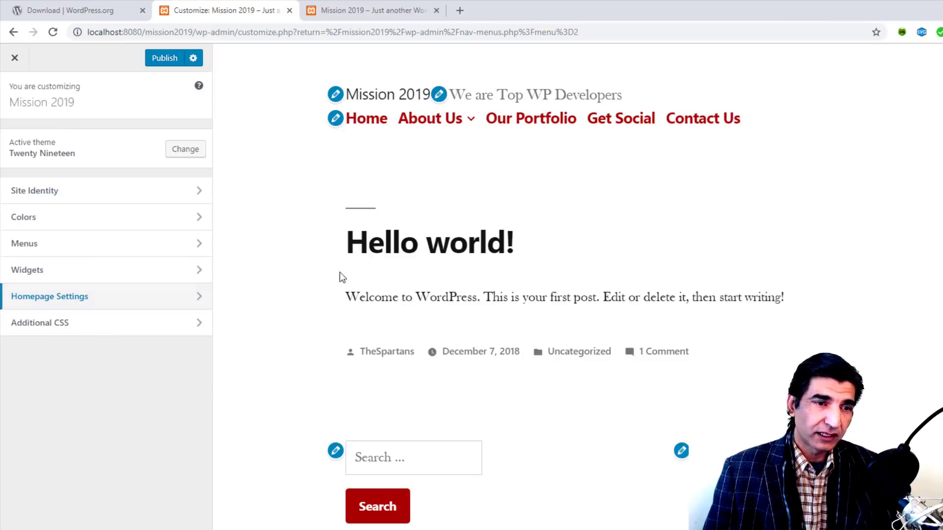
# Step: Set the homepage to the static Home page, leaving Posts page at Select
pyautogui.click(90, 297)
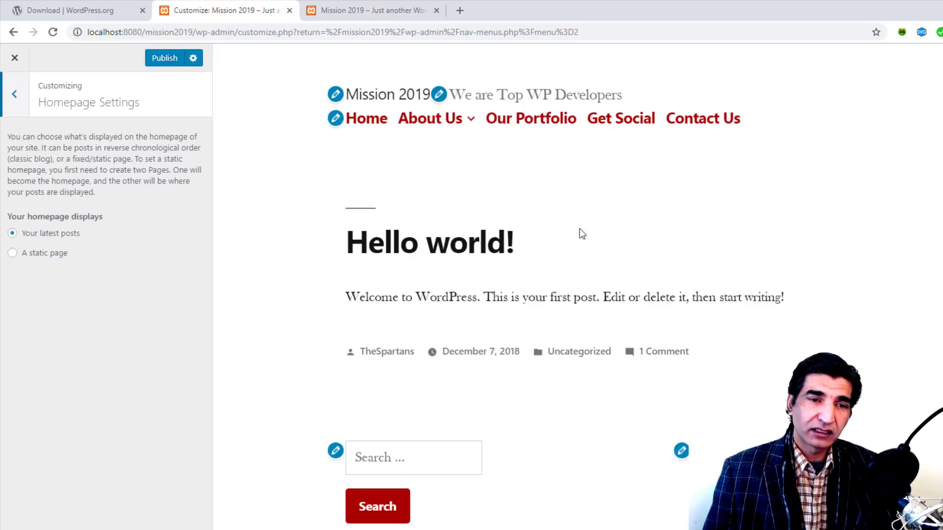
pyautogui.click(12, 253)
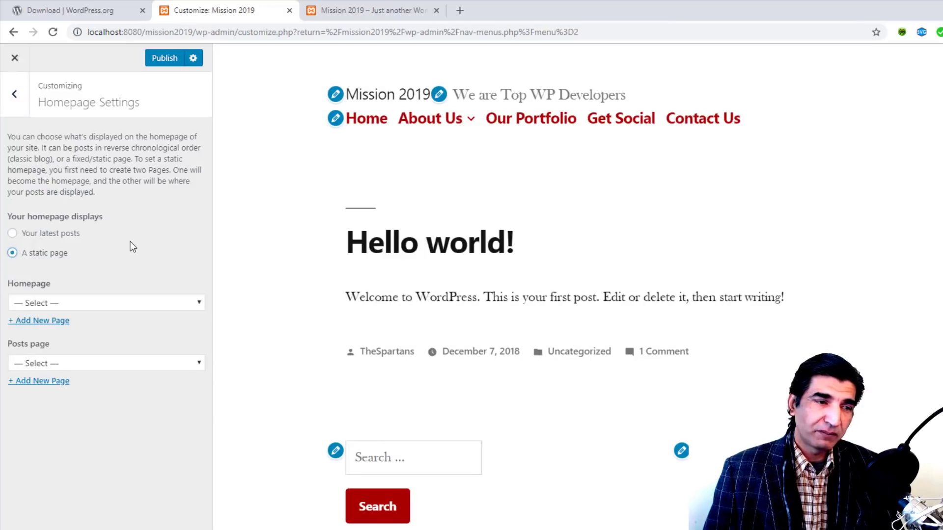
pyautogui.click(153, 307)
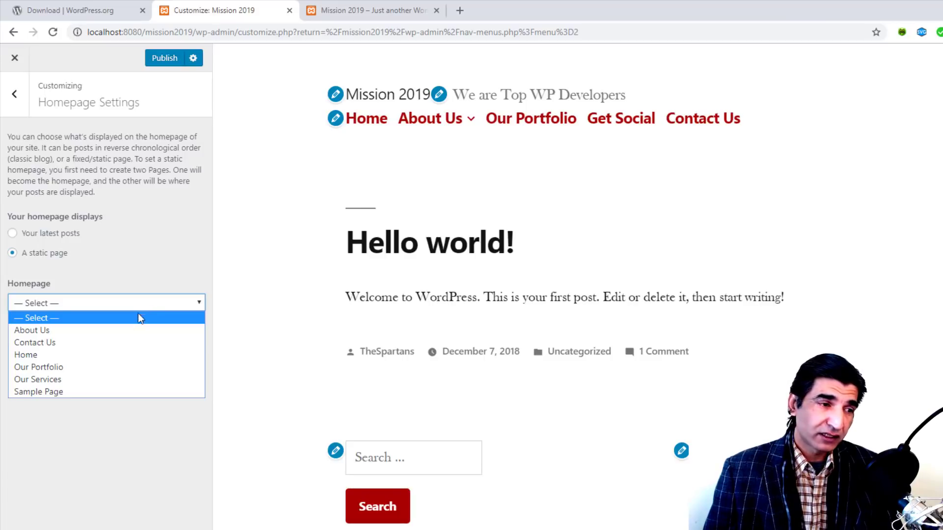
pyautogui.click(99, 355)
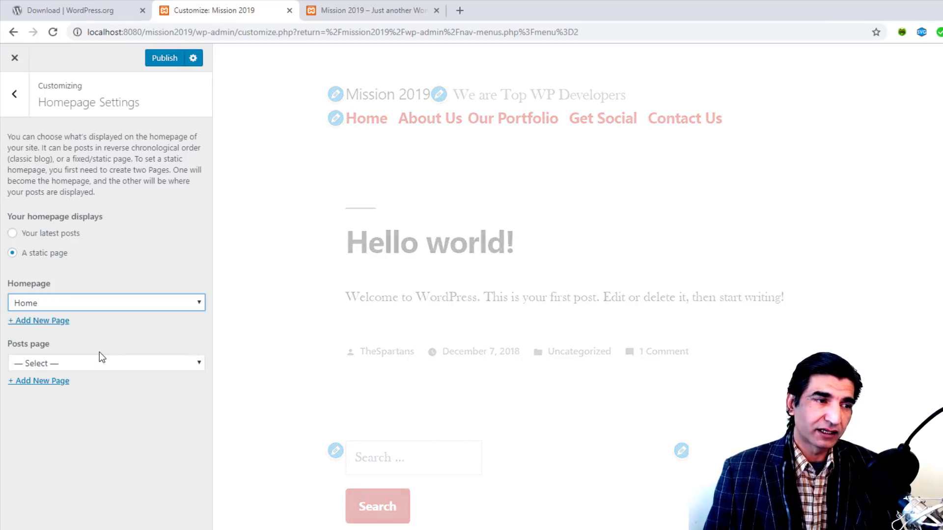
pyautogui.click(137, 369)
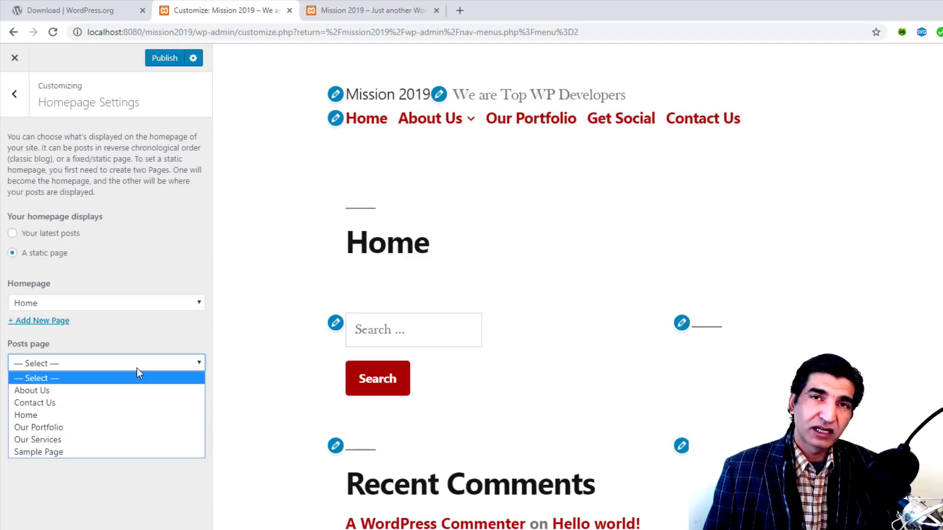
pyautogui.click(137, 368)
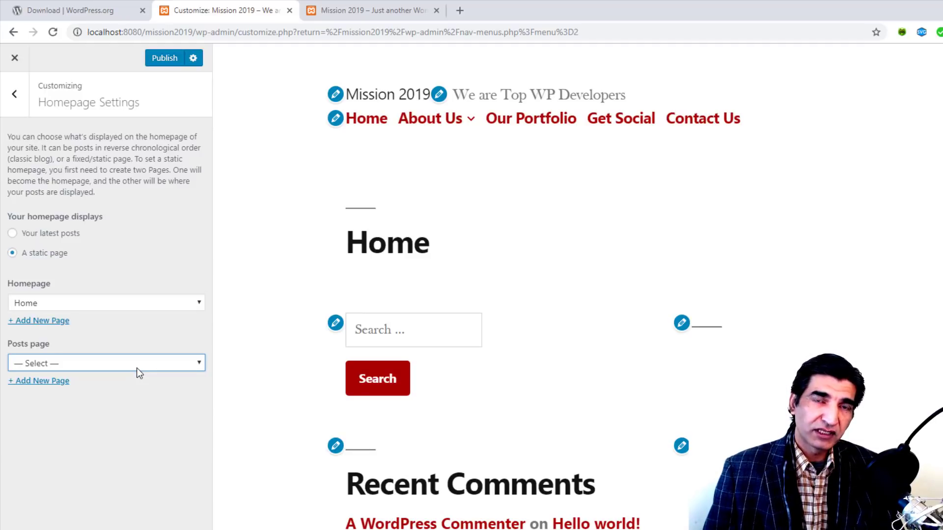
pyautogui.click(11, 96)
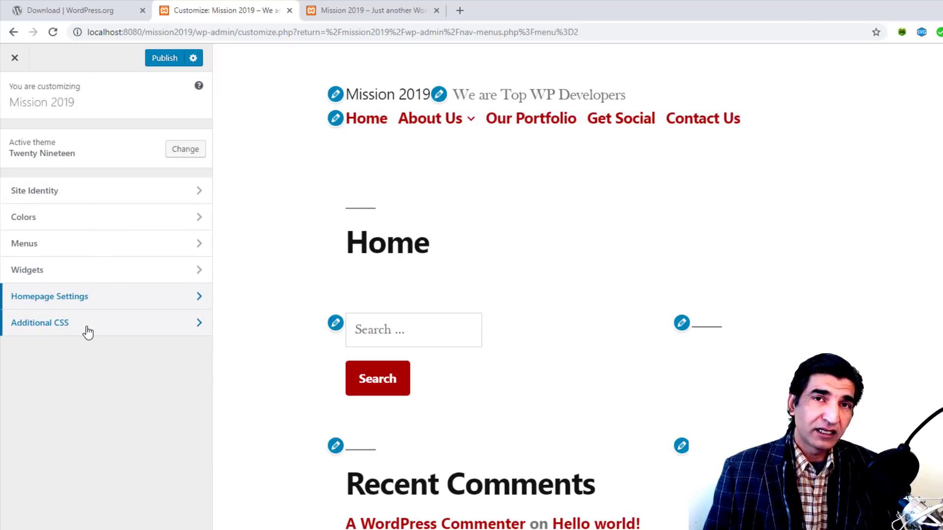
# Step: In Additional CSS, write a .socialFP rule with font-size: 1.5em
pyautogui.click(88, 332)
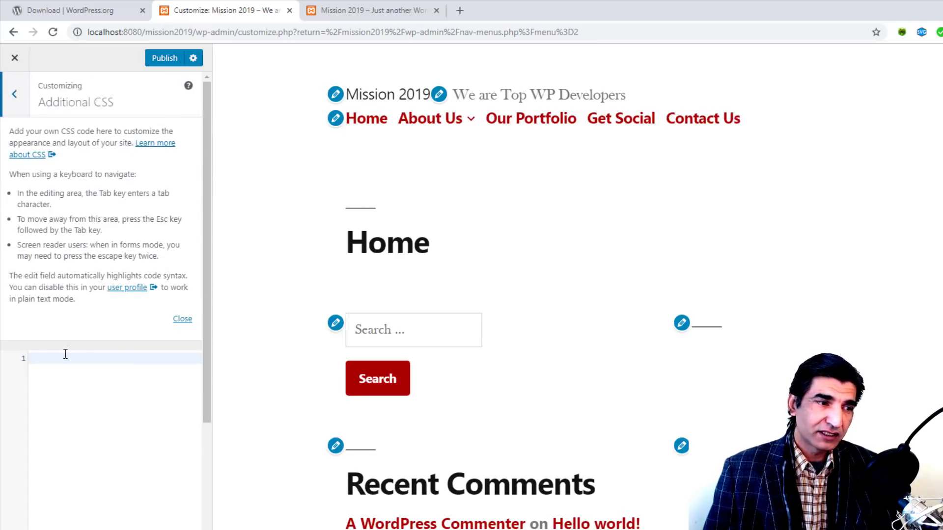
pyautogui.click(66, 354)
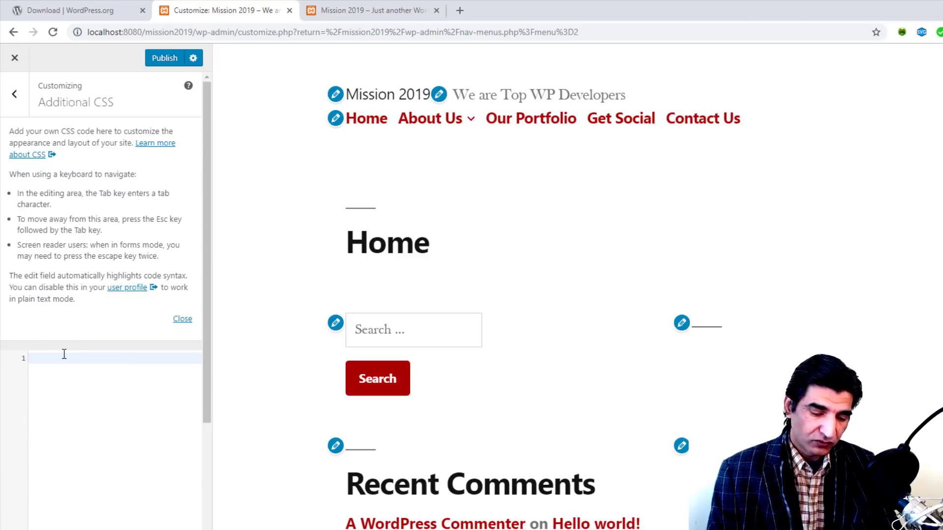
pyautogui.write('.')
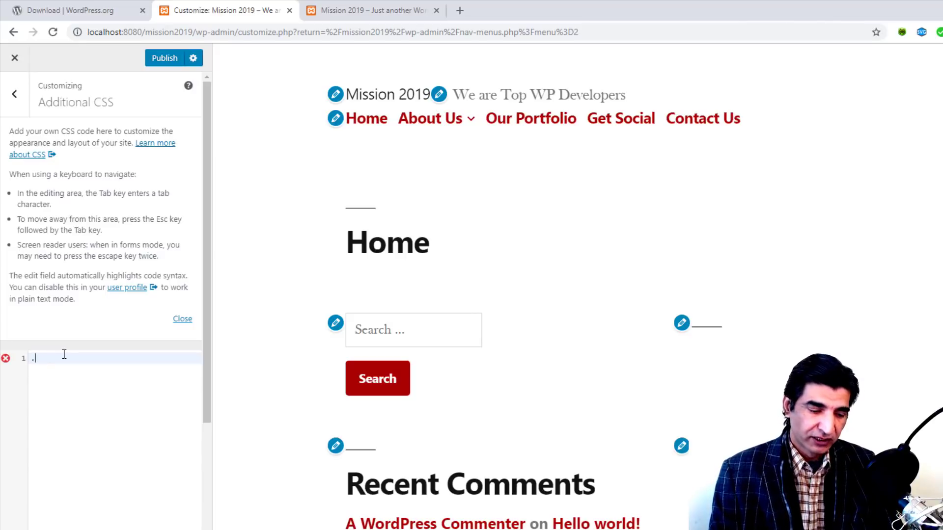
pyautogui.write('socialFP')
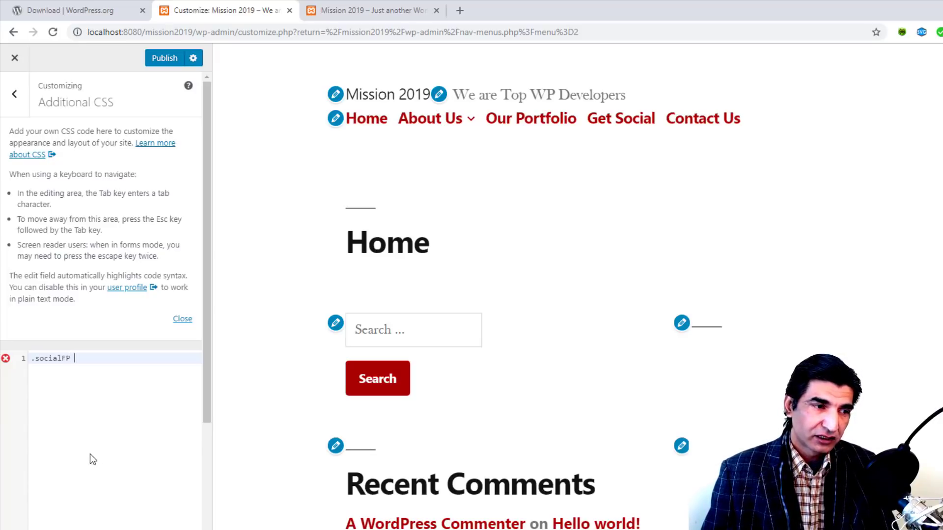
pyautogui.write(' {')
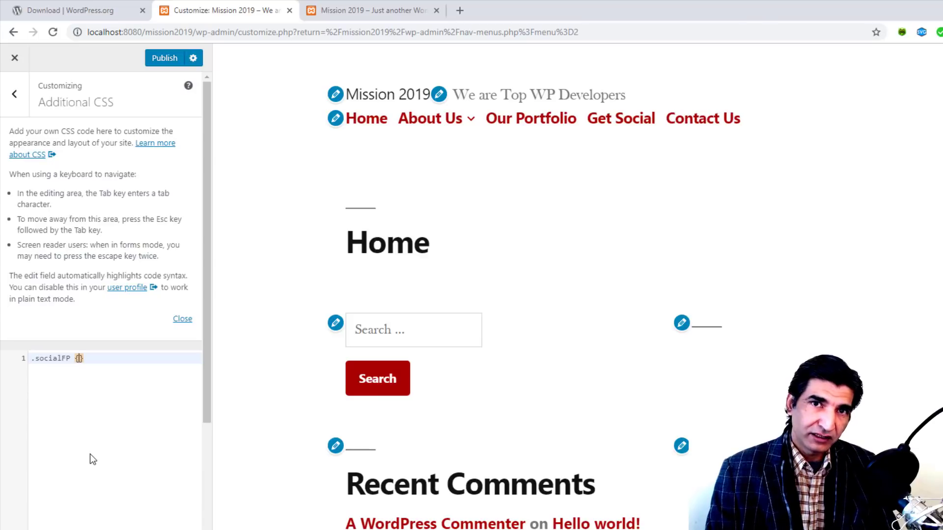
pyautogui.press('Return')
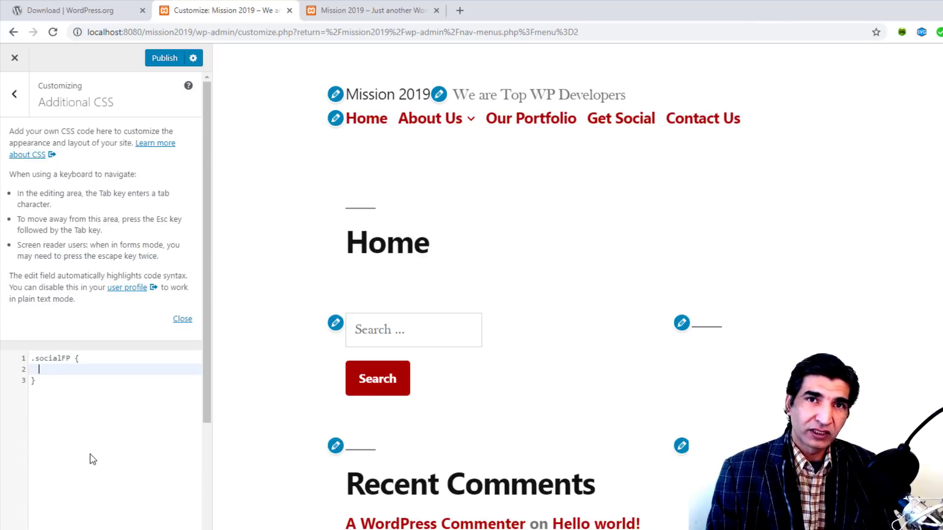
pyautogui.write('font-')
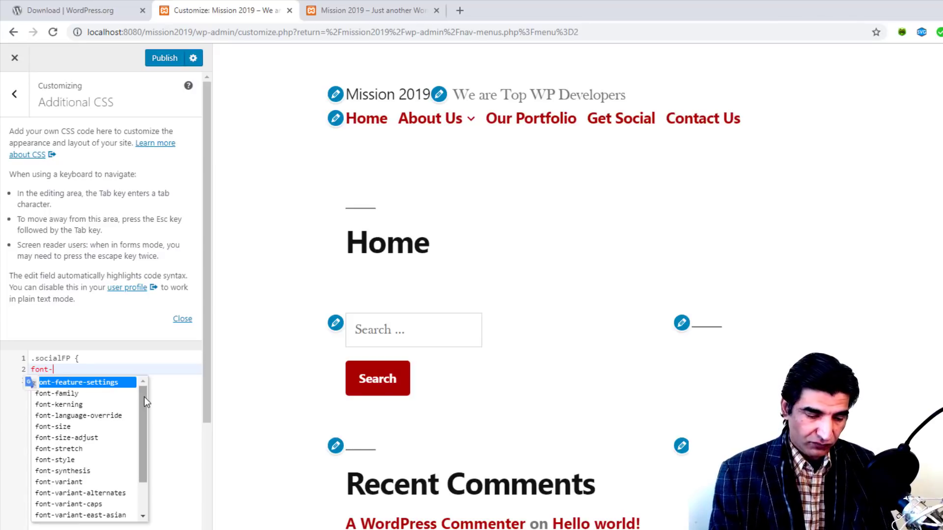
pyautogui.write('size:')
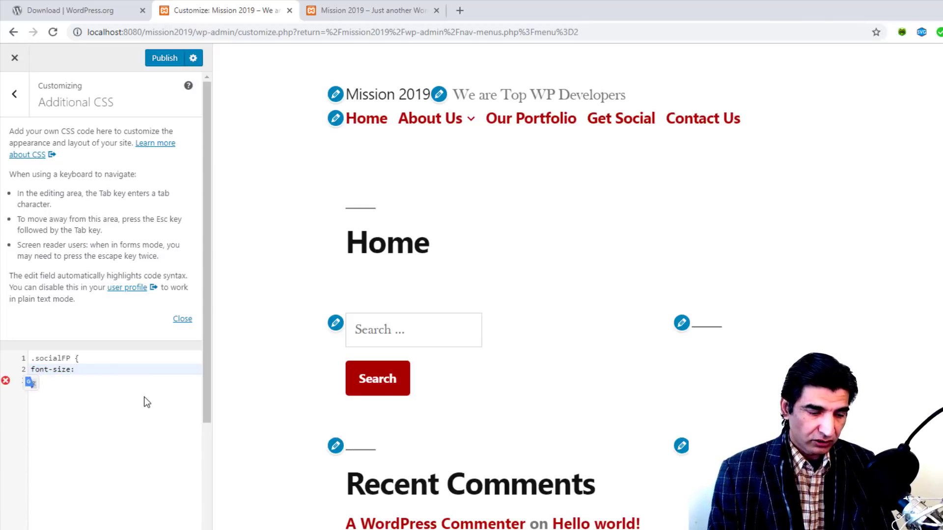
pyautogui.write(' 1')
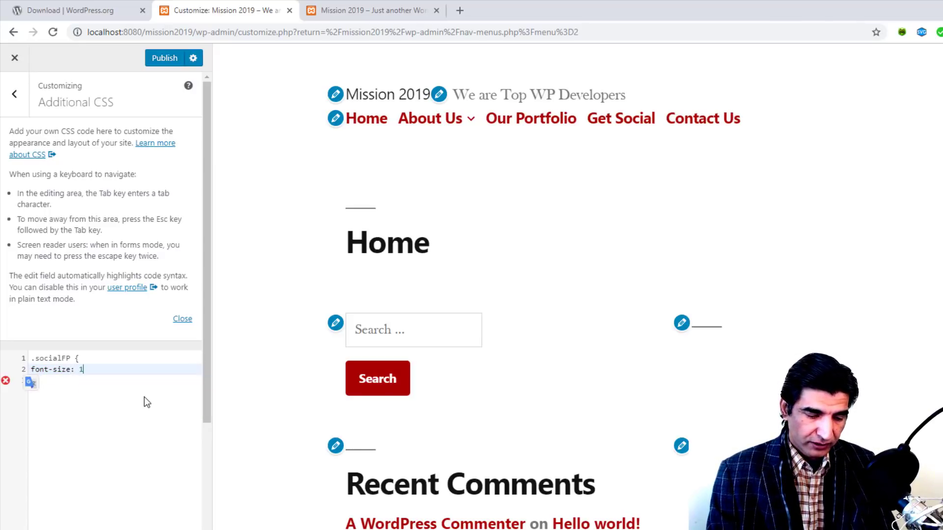
pyautogui.write('em')
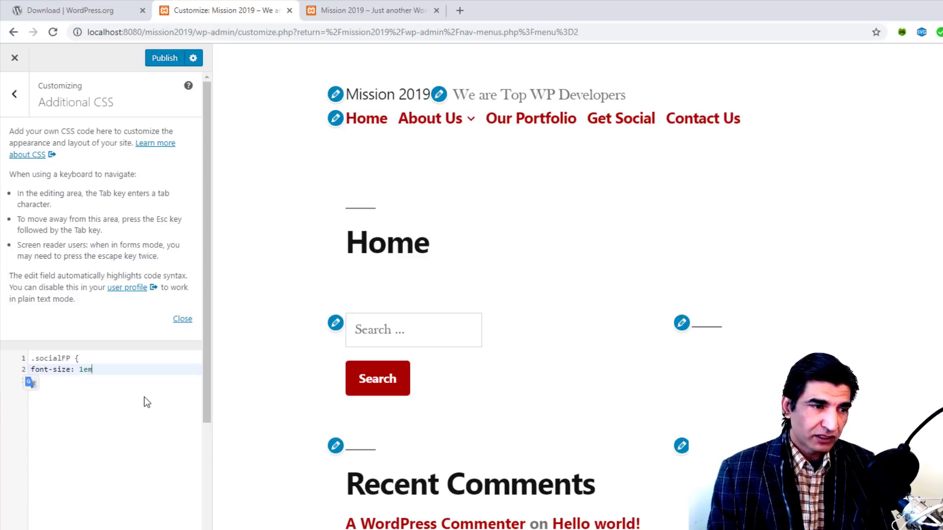
pyautogui.press('BackSpace')
pyautogui.press('BackSpace')
pyautogui.write('.')
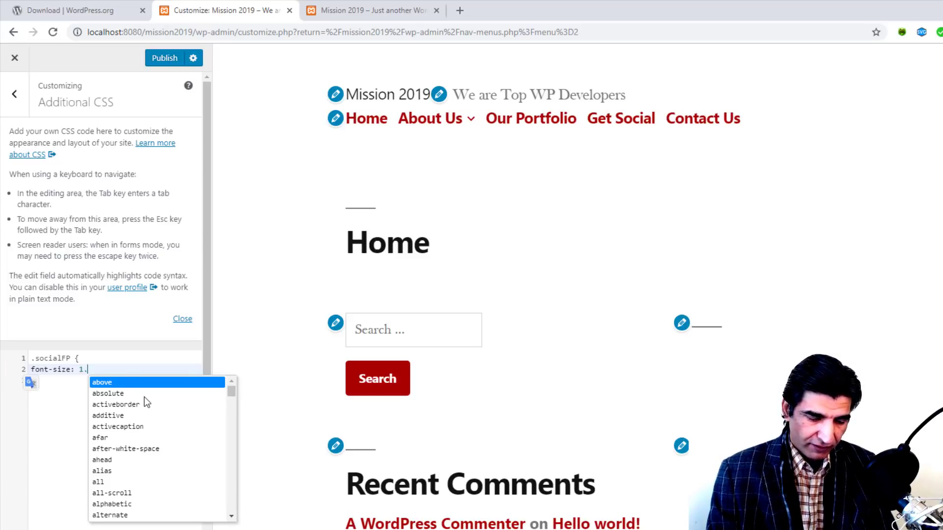
pyautogui.write('5em')
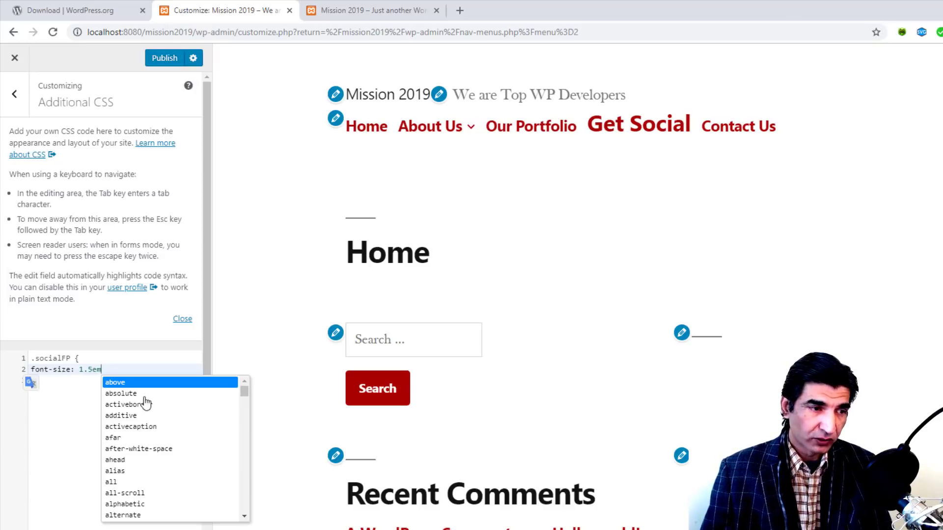
pyautogui.write(';')
pyautogui.press('Return')
pyautogui.write('}')
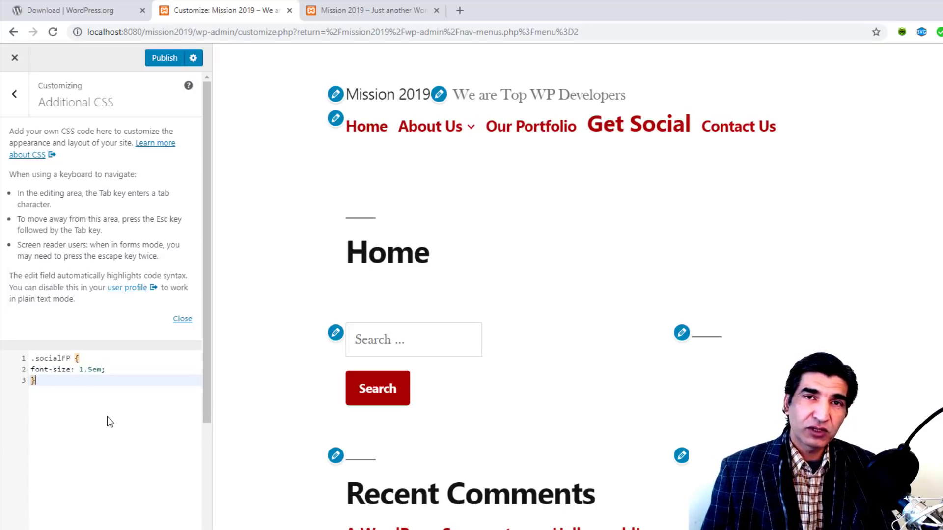
# Step: Add text-decoration: underline to the .socialFP rule and publish
pyautogui.click(115, 370)
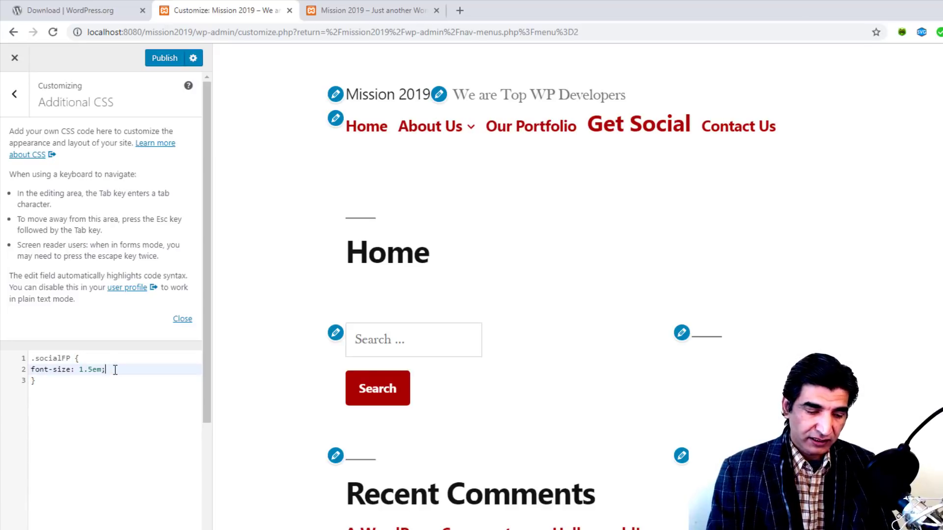
pyautogui.press('Return')
pyautogui.write('tex')
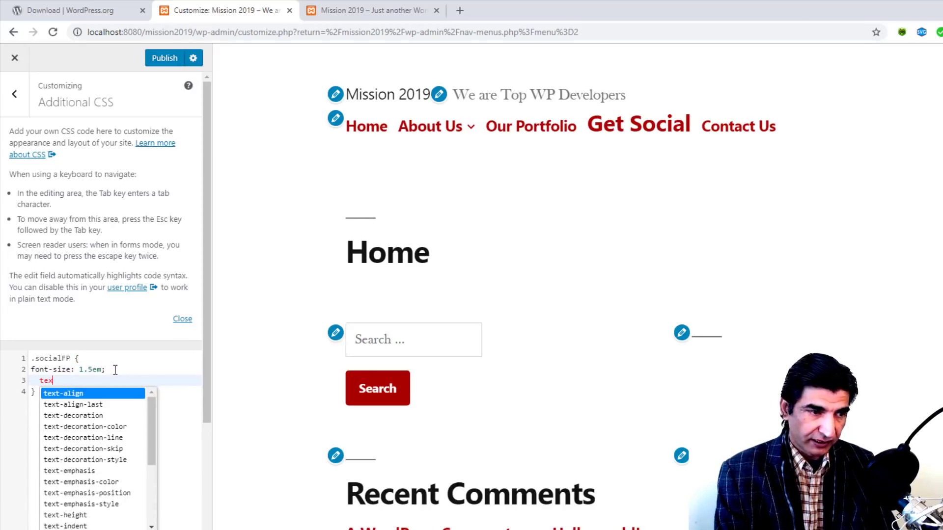
pyautogui.write('t-decoration:')
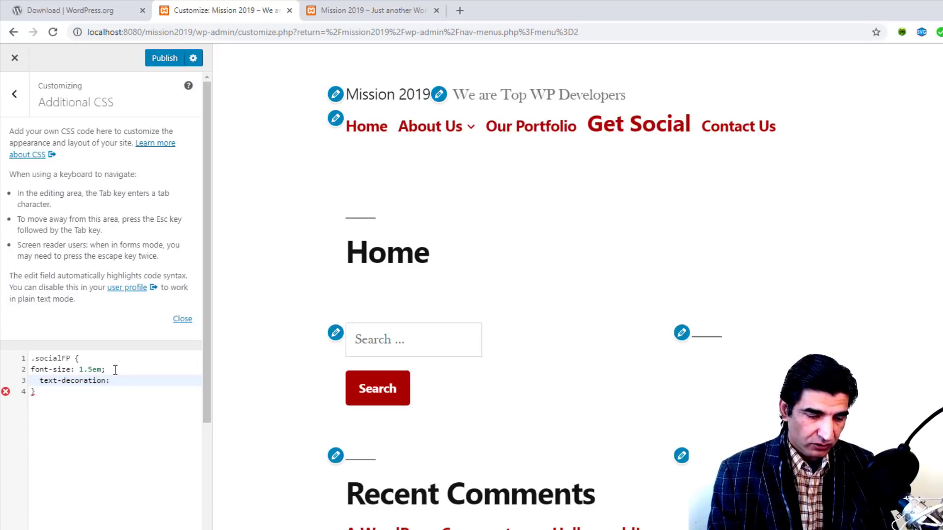
pyautogui.write(' underline')
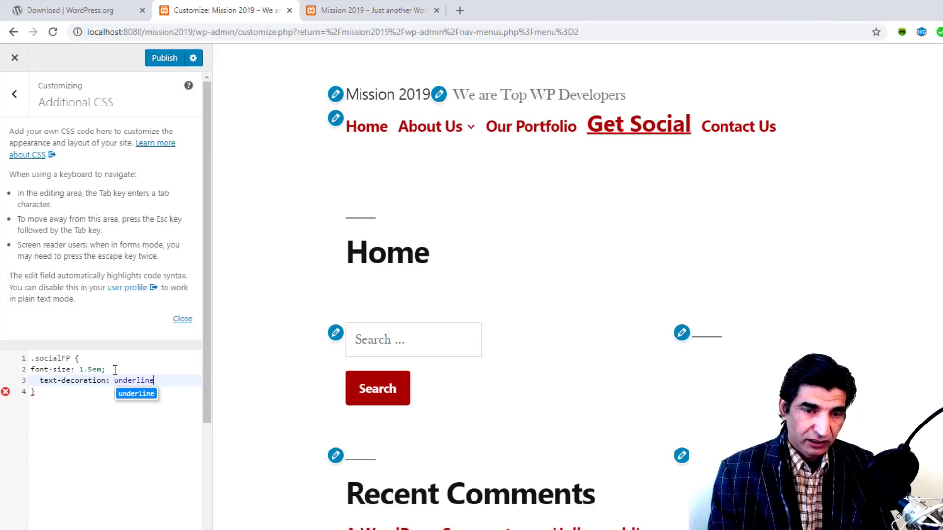
pyautogui.write(';')
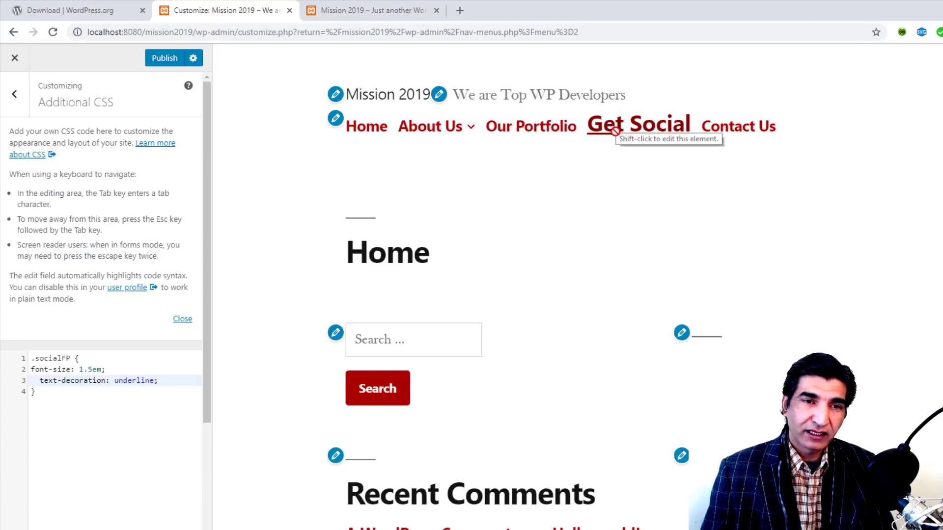
pyautogui.click(165, 59)
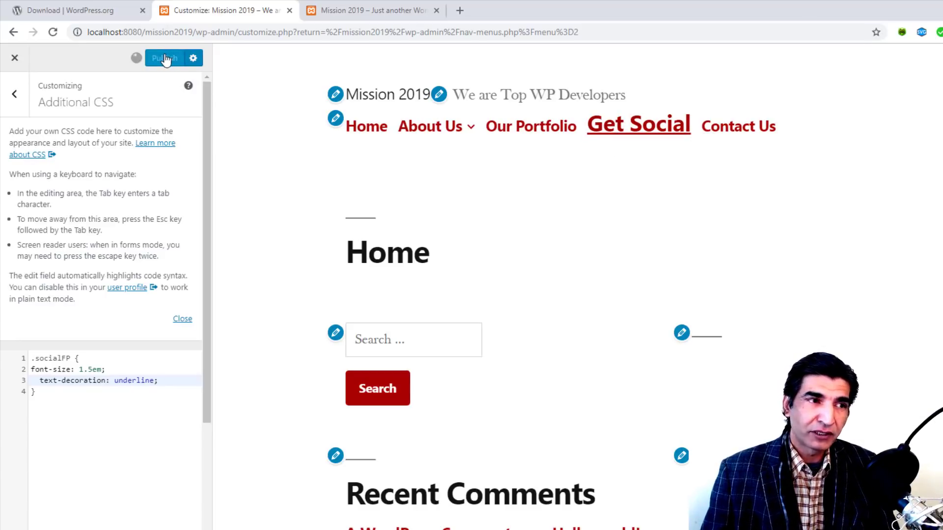
pyautogui.click(361, 7)
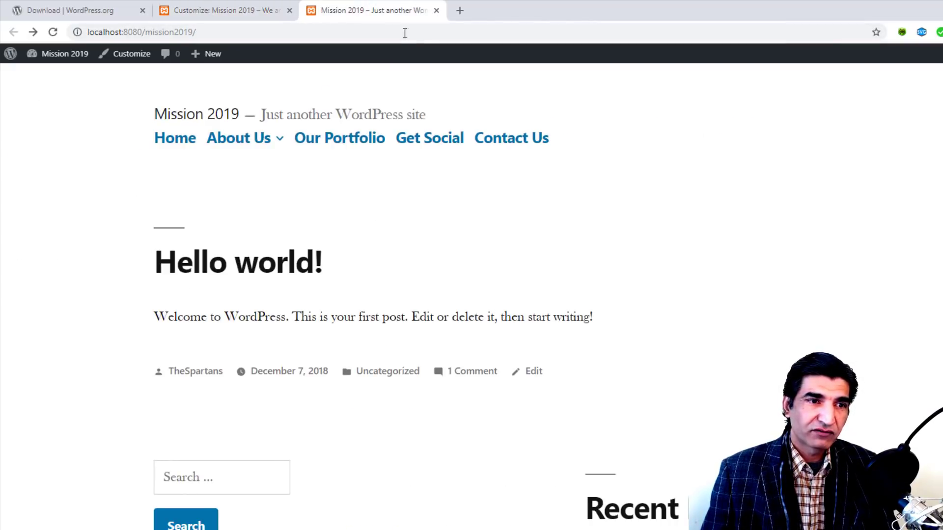
# Step: Check the reloaded live site, then add background: orange; to .socialFP
pyautogui.click(53, 32)
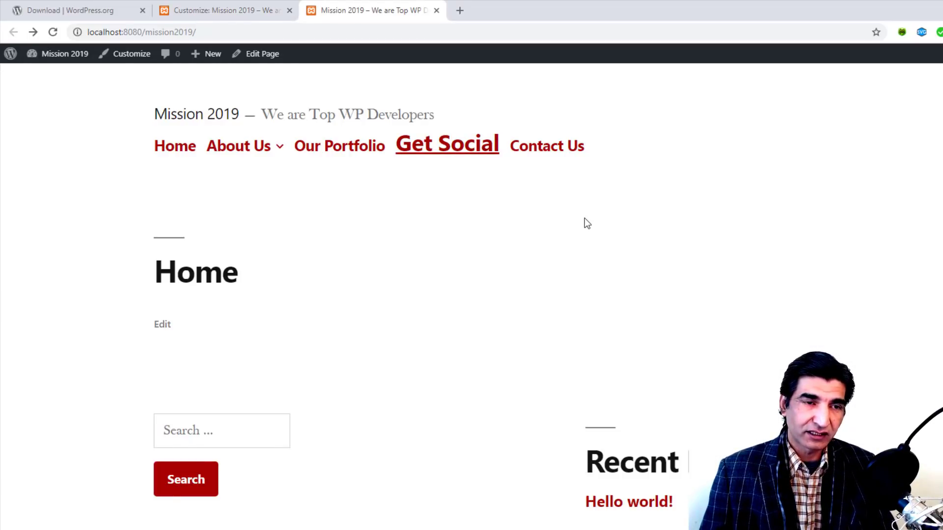
pyautogui.click(246, 9)
pyautogui.click(169, 380)
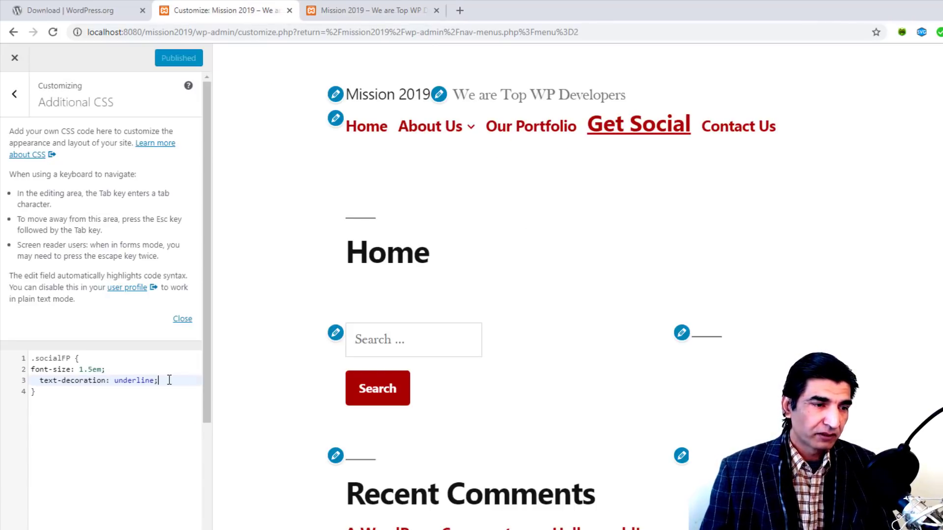
pyautogui.press('Return')
pyautogui.write('backg')
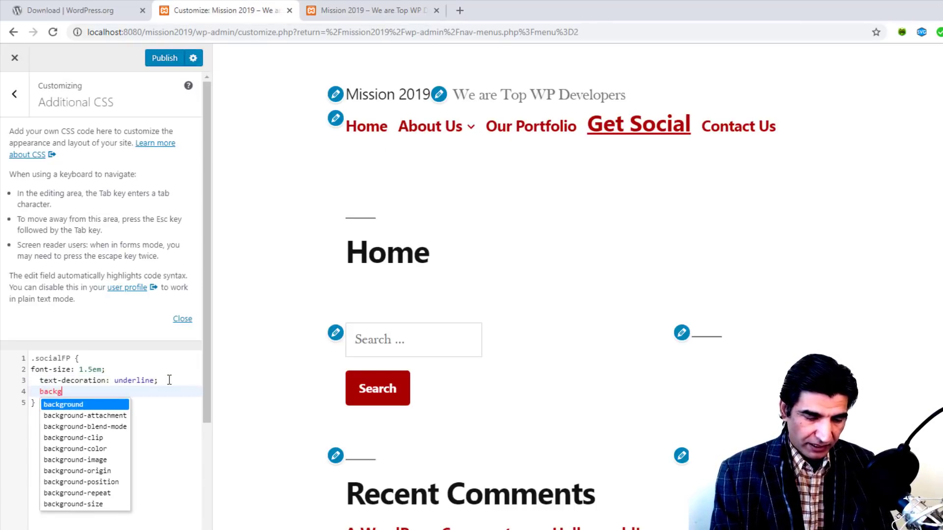
pyautogui.write('round: ')
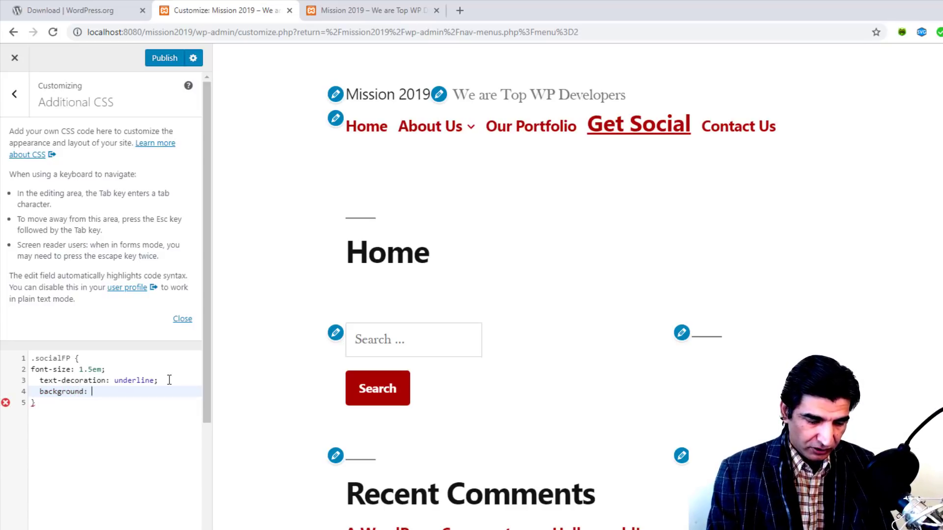
pyautogui.write('orange')
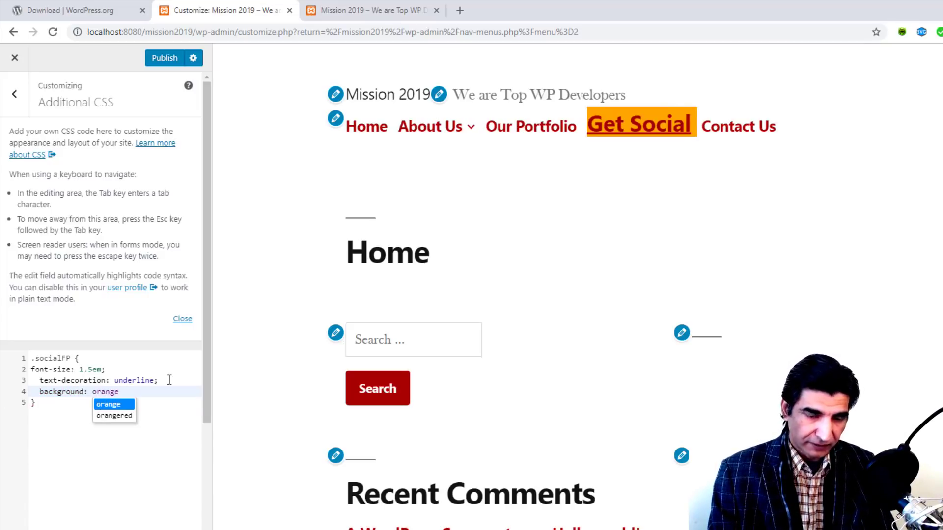
pyautogui.write(';')
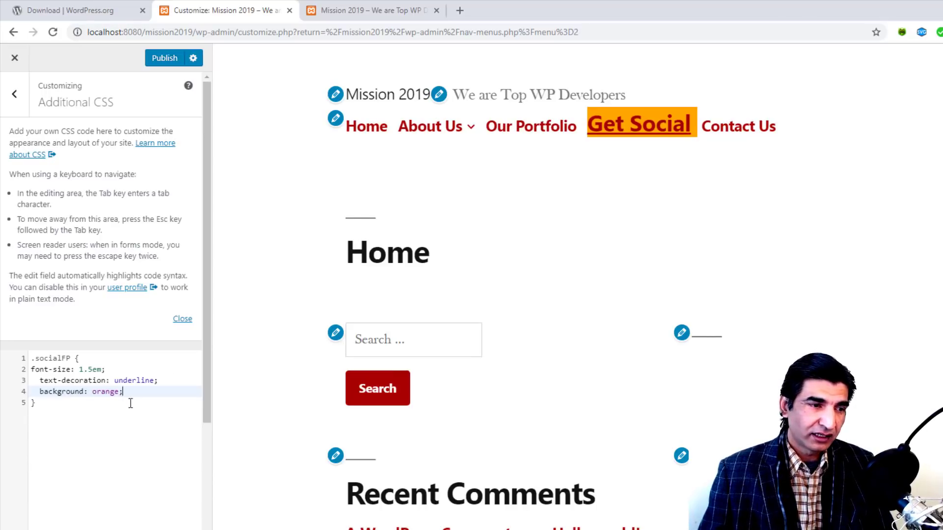
# Step: Change the .socialFP background value from orange to black
pyautogui.doubleClick(100, 393)
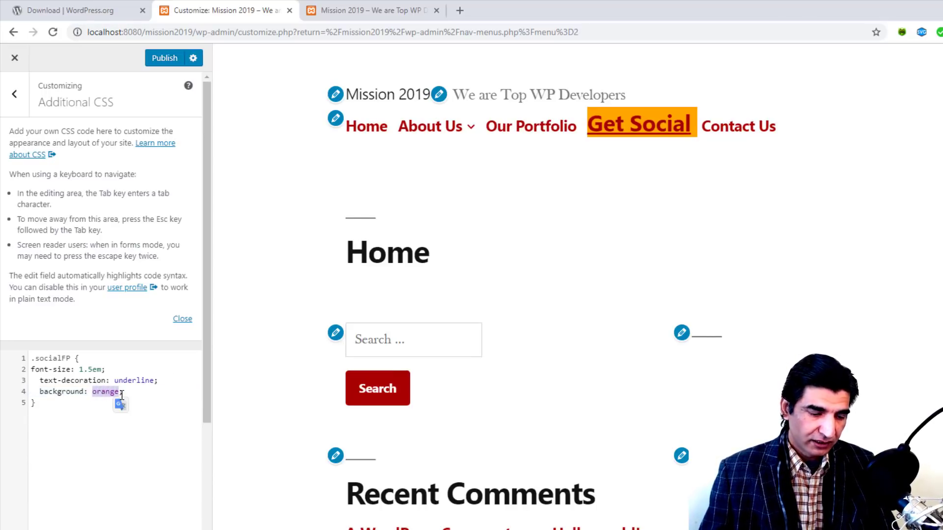
pyautogui.write('green')
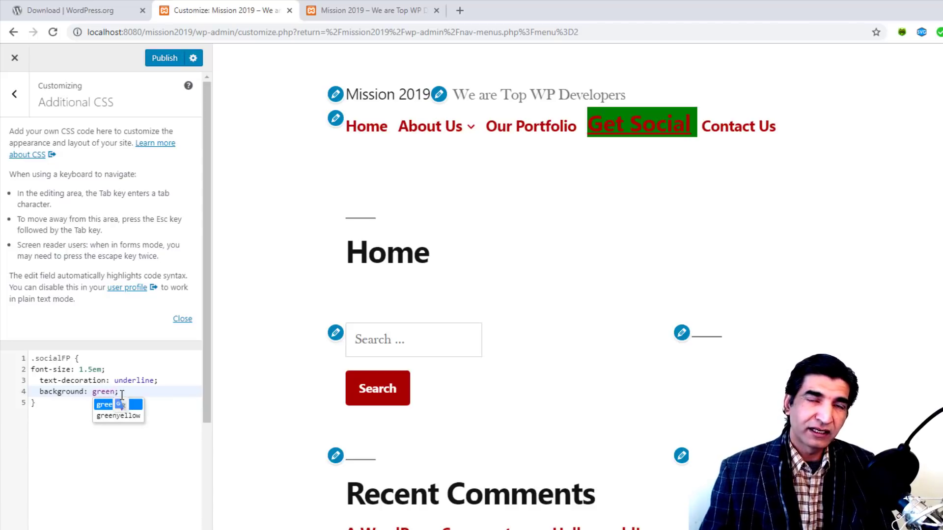
pyautogui.press('BackSpace')
pyautogui.press('BackSpace')
pyautogui.press('BackSpace')
pyautogui.press('BackSpace')
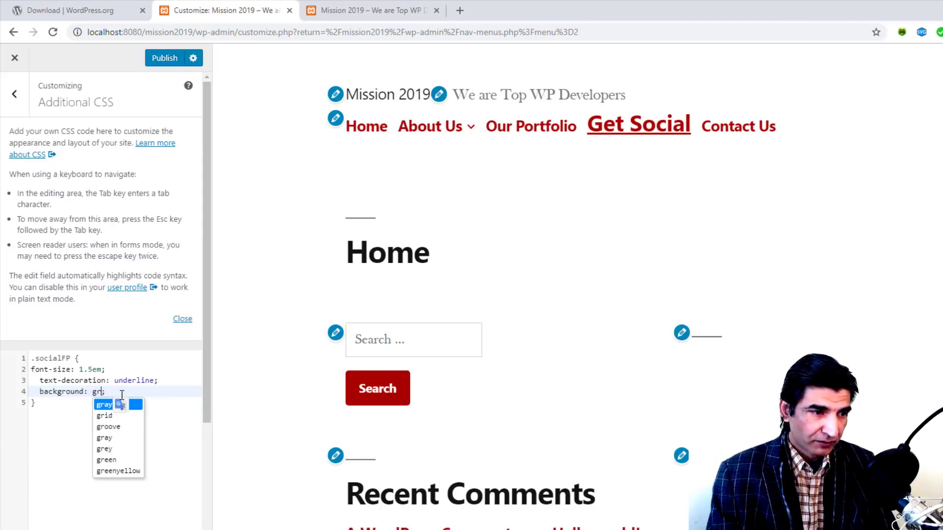
pyautogui.write('black')
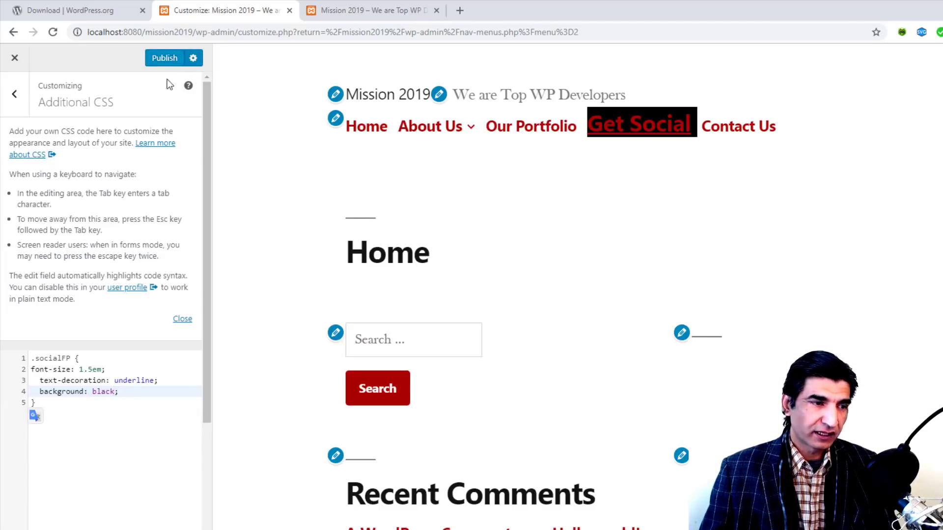
# Step: Delete all the custom CSS and publish the change
pyautogui.moveTo(49, 402); pyautogui.dragTo(17, 355)
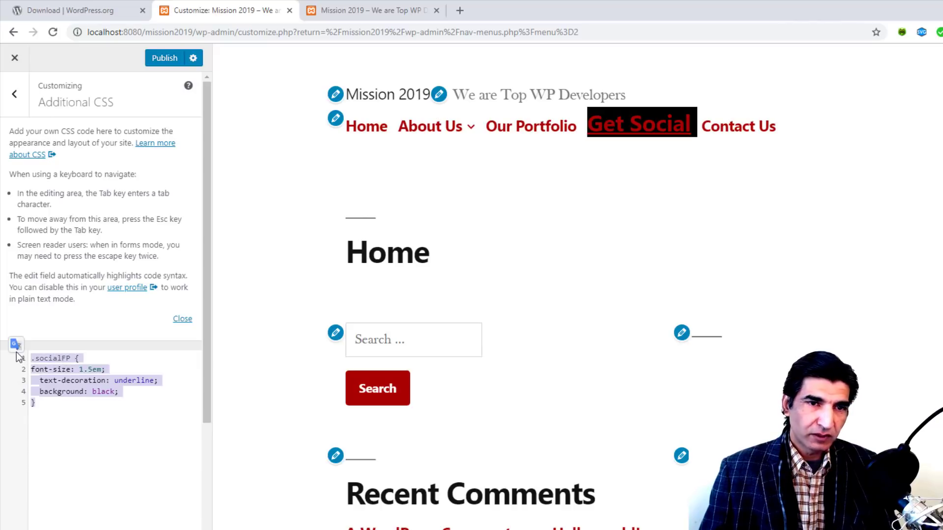
pyautogui.press('Delete')
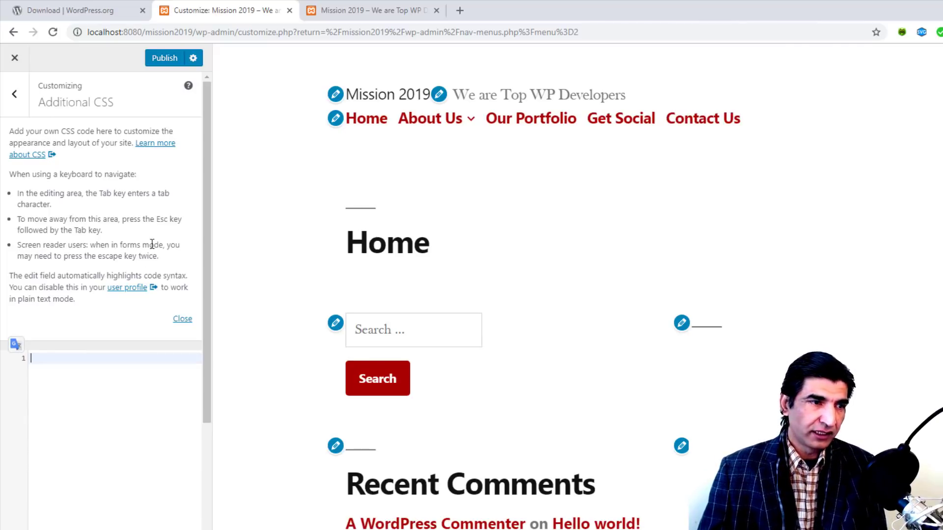
pyautogui.click(164, 58)
# Step: Reload the live site to confirm, then bring up the Site Identity logo picker
pyautogui.click(374, 10)
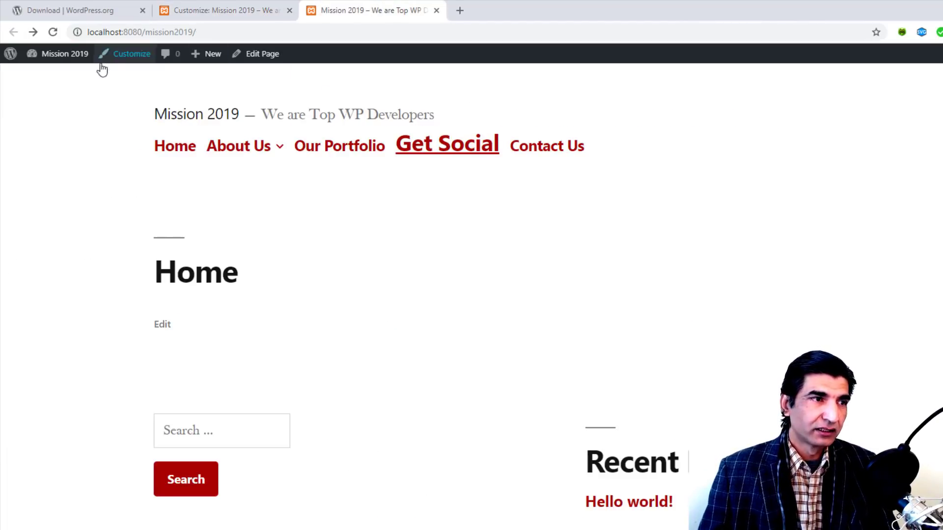
pyautogui.press('F5')
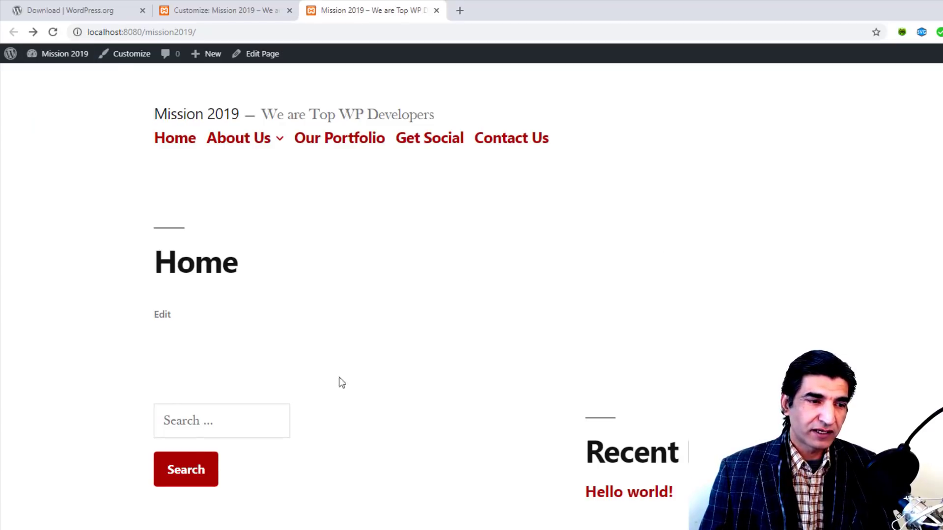
pyautogui.scroll(-6, 663, 274)
pyautogui.scroll(6, 668, 277)
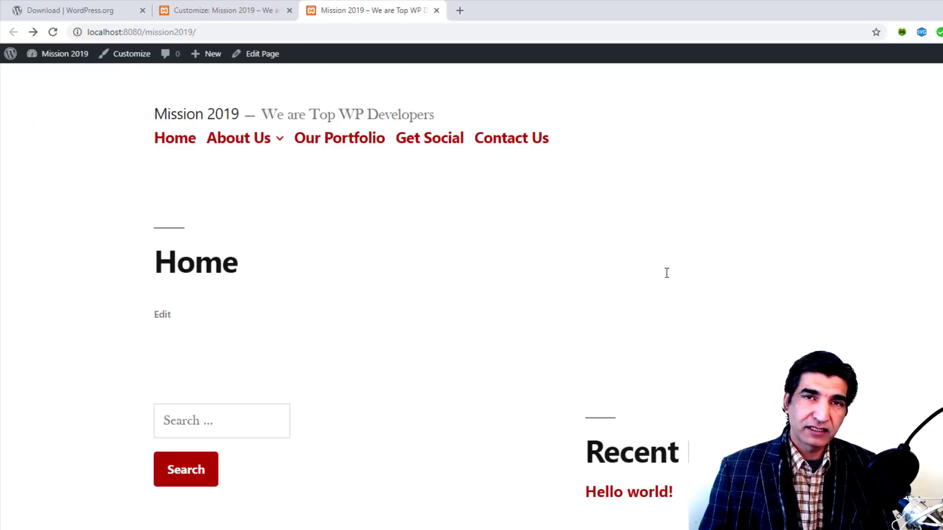
pyautogui.click(263, 9)
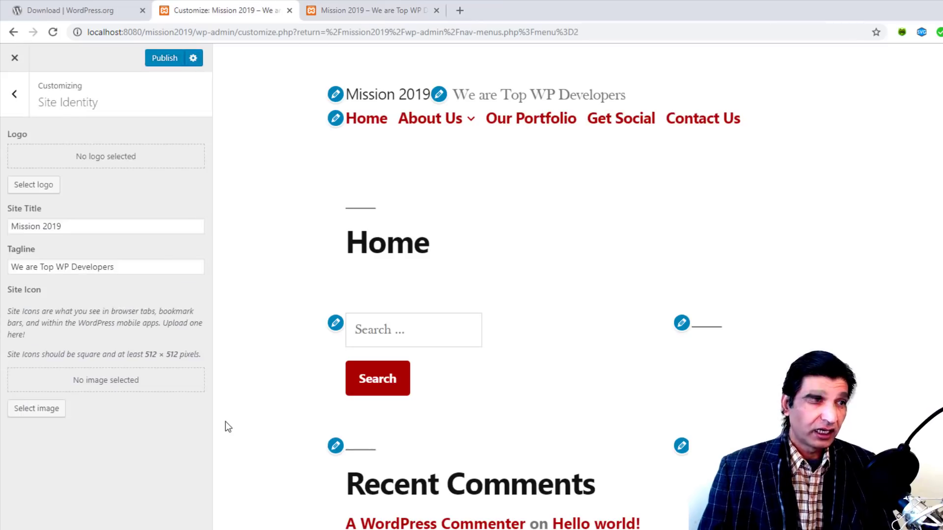
pyautogui.click(27, 194)
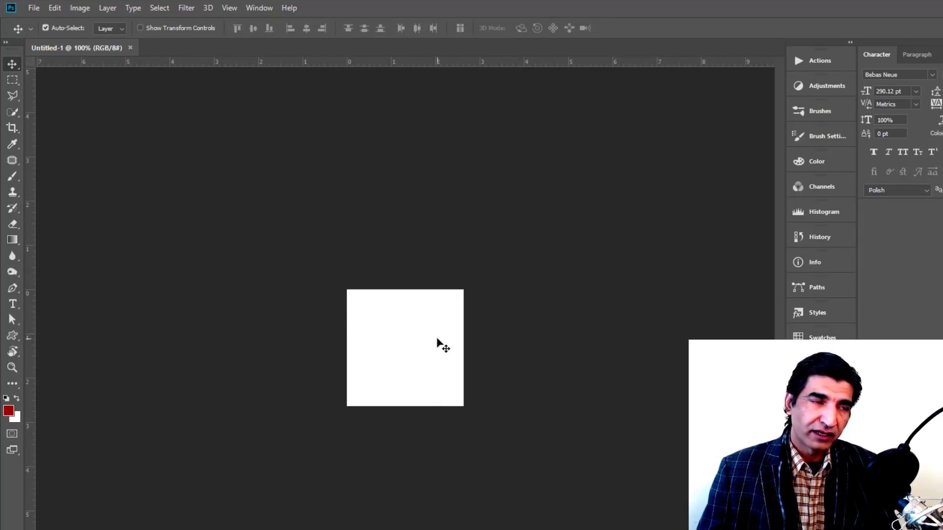
# Step: Create a new 512 × 512 px Photoshop document, then return to Untitled-1
pyautogui.click(42, 10)
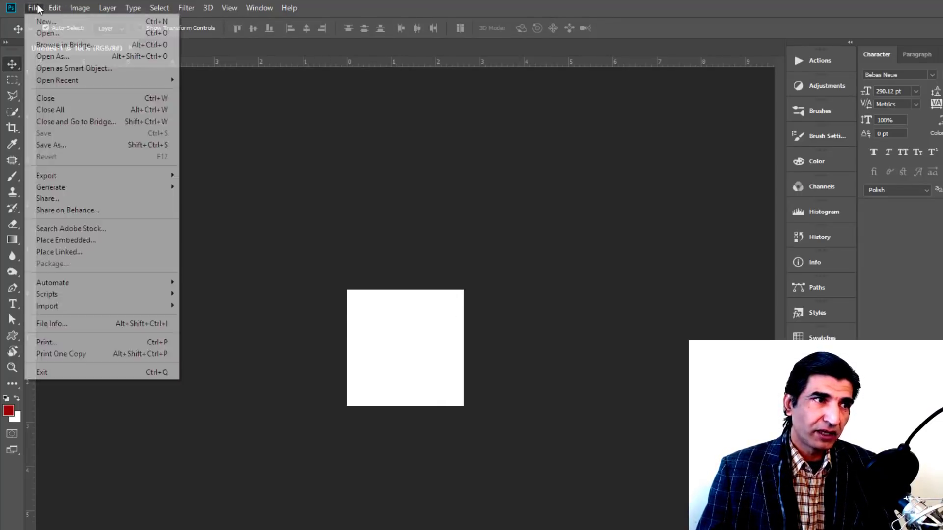
pyautogui.click(29, 18)
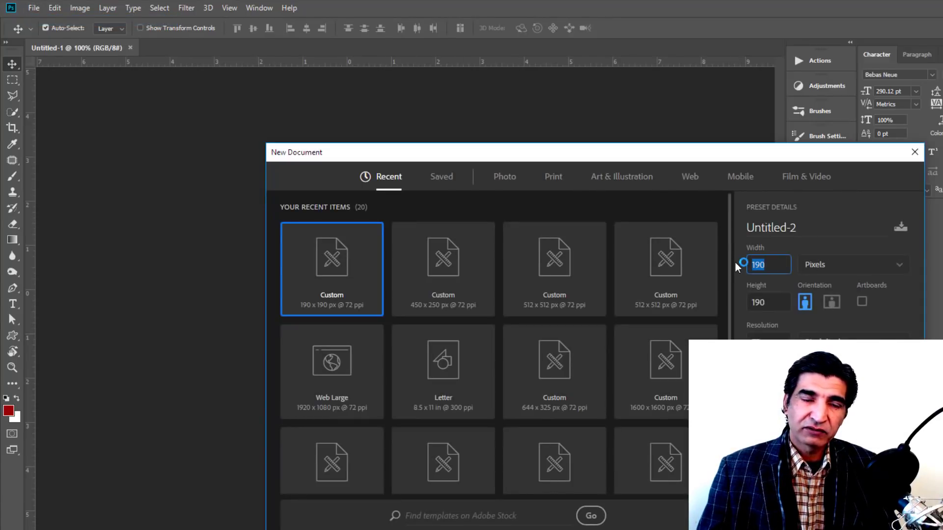
pyautogui.click(754, 302)
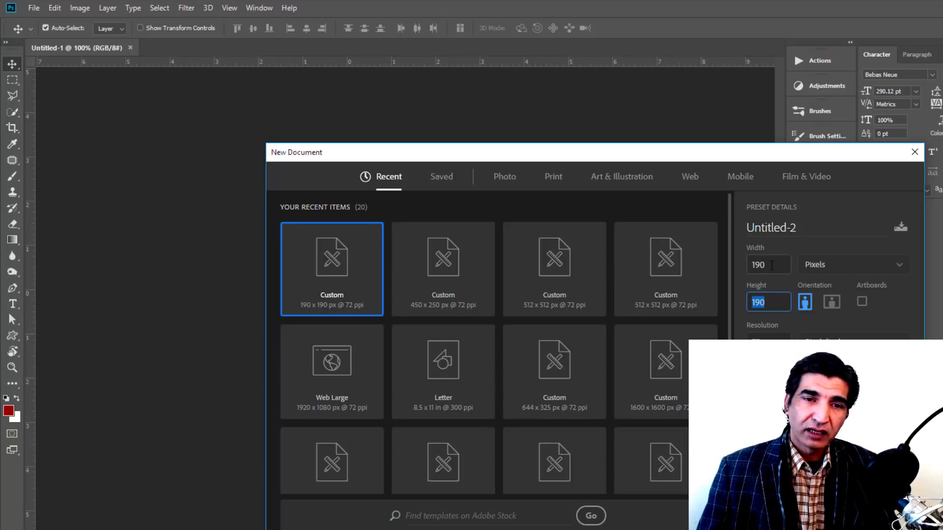
pyautogui.click(772, 265)
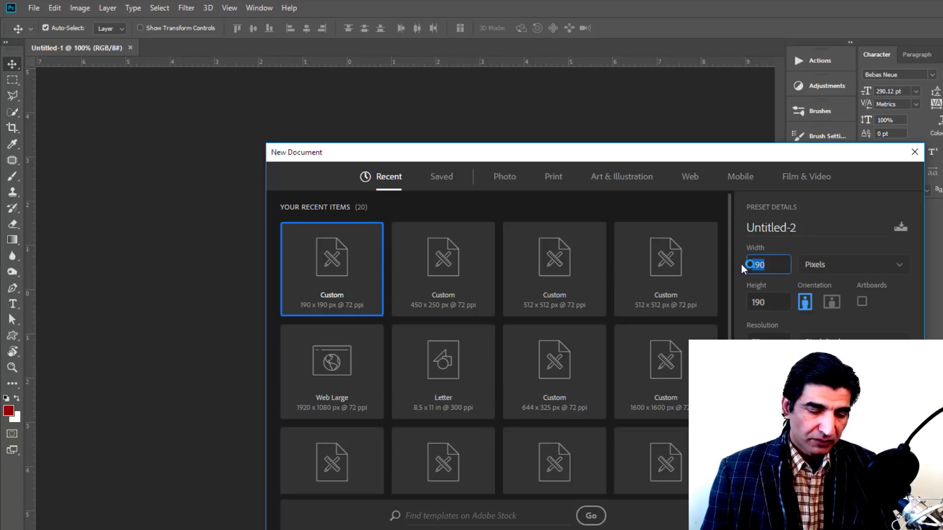
pyautogui.write('512')
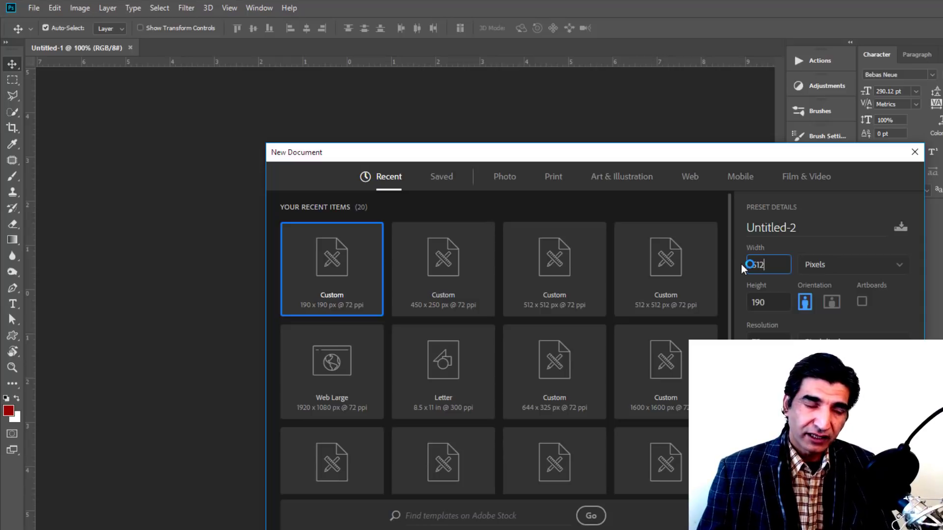
pyautogui.click(773, 303)
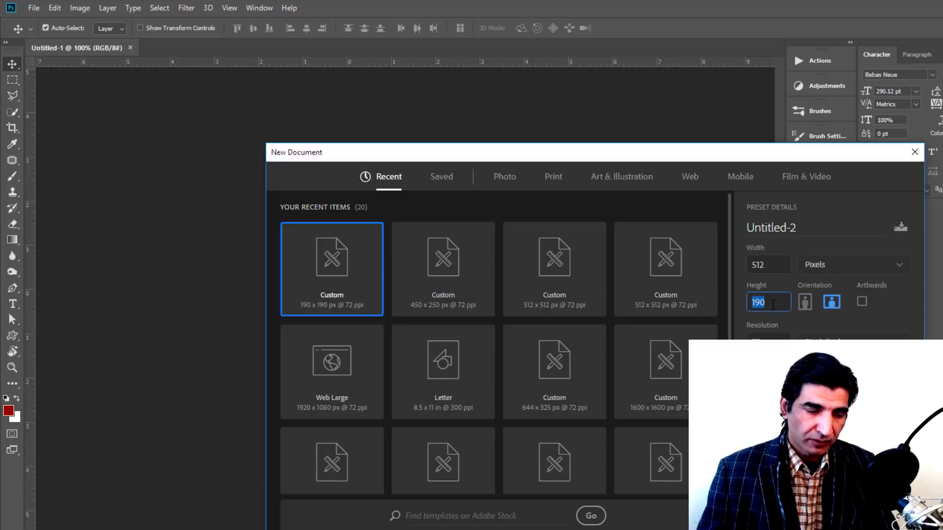
pyautogui.write('5')
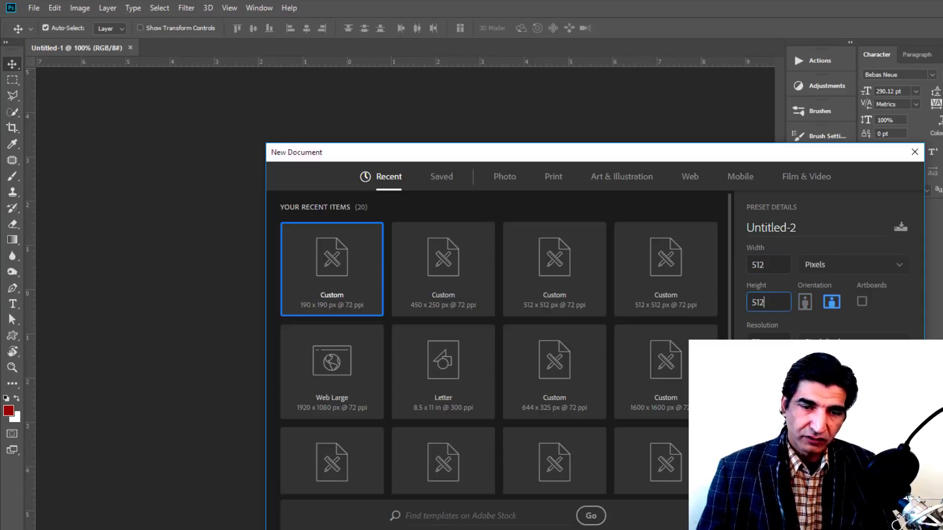
pyautogui.write('12')
pyautogui.press('Return')
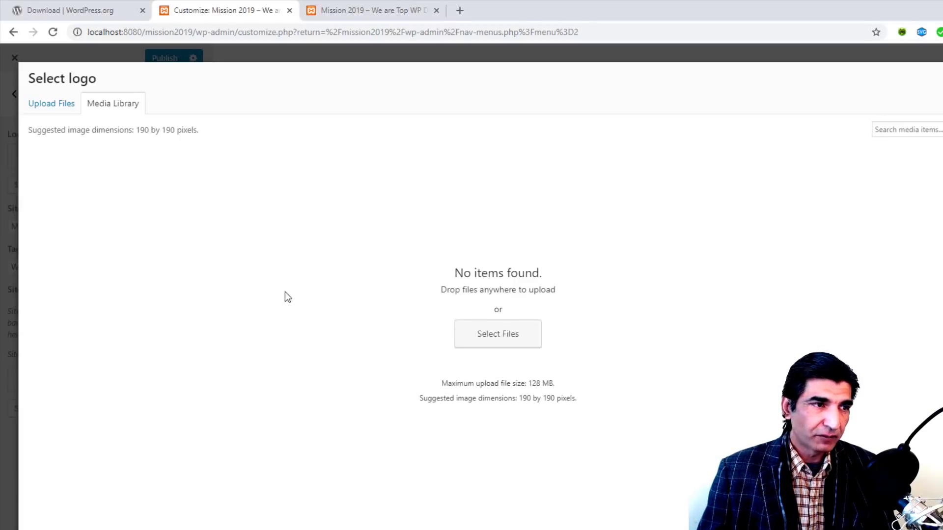
pyautogui.press('Escape')
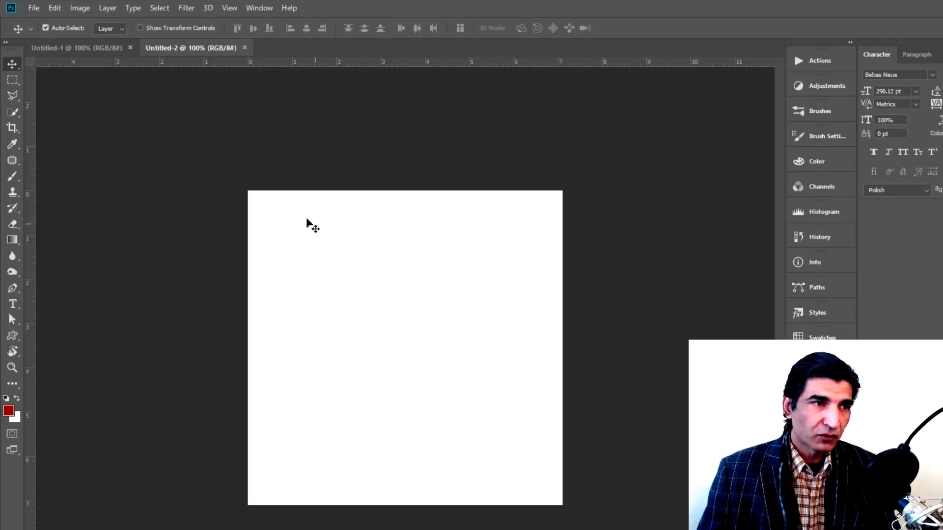
pyautogui.click(100, 51)
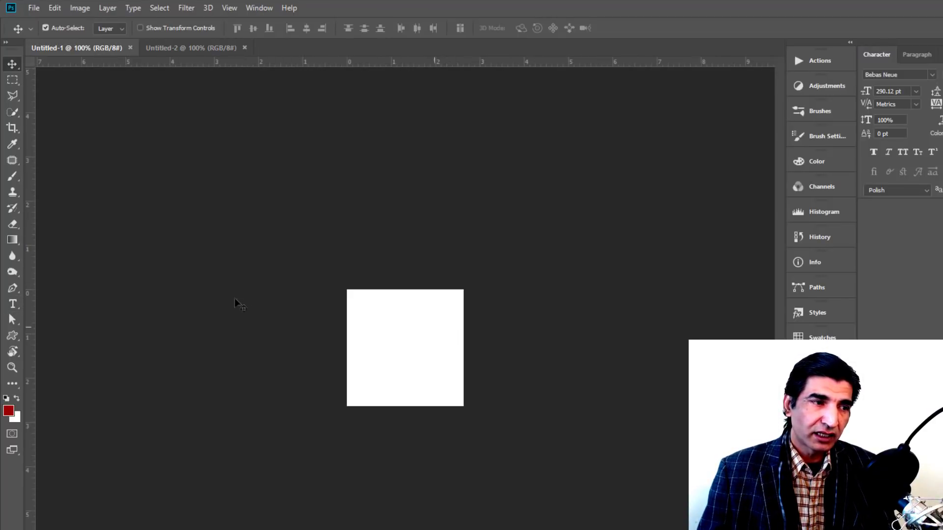
# Step: Type MISSION on the canvas, shrink it and set the font to Arial Black
pyautogui.click(13, 304)
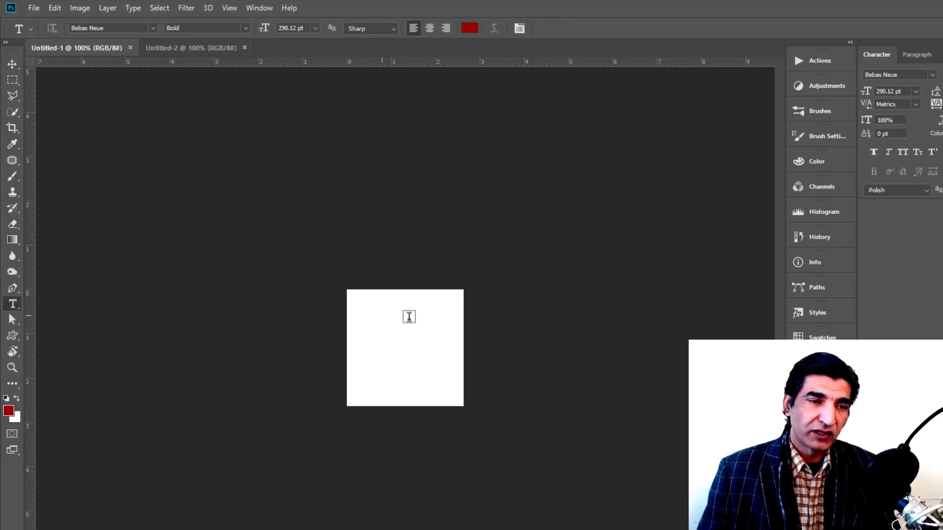
pyautogui.click(376, 318)
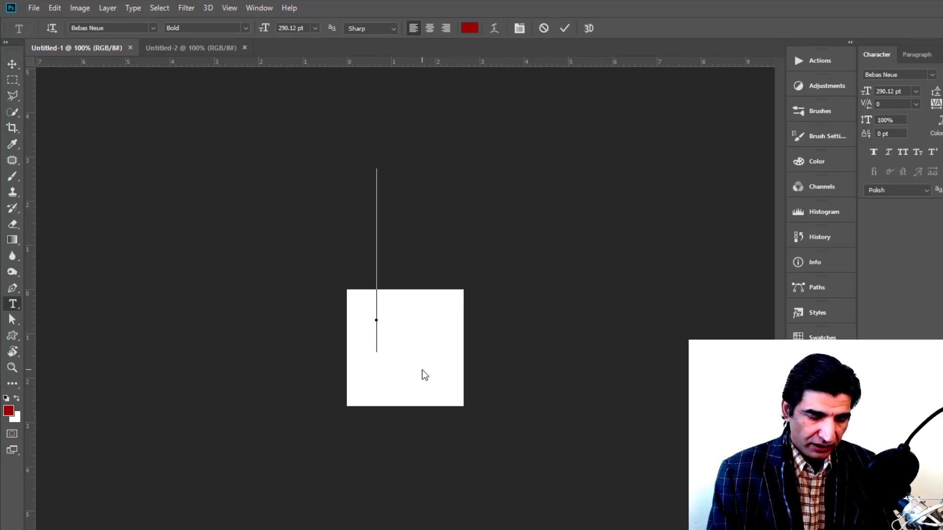
pyautogui.write('MISS')
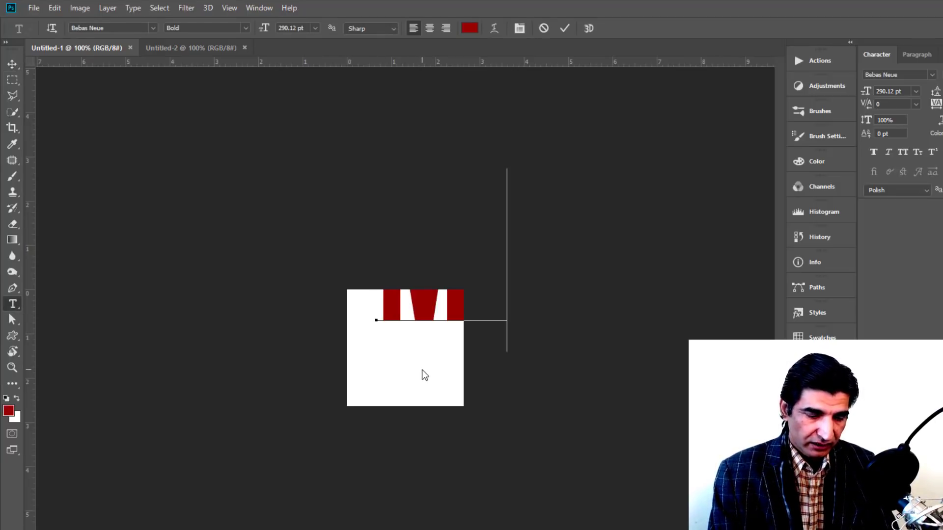
pyautogui.write('ION')
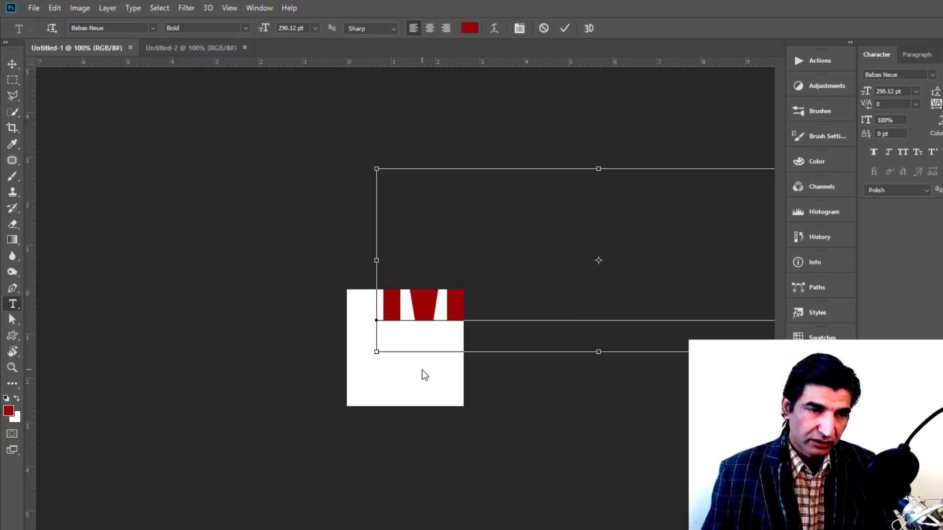
pyautogui.hotkey('ctrl', 'a')
pyautogui.moveTo(263, 29); pyautogui.dragTo(142, 29)
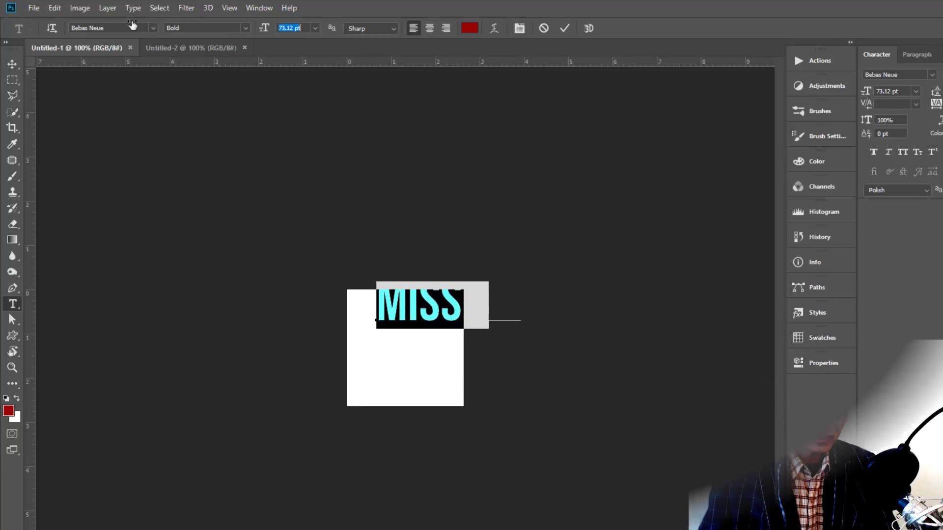
pyautogui.click(114, 26)
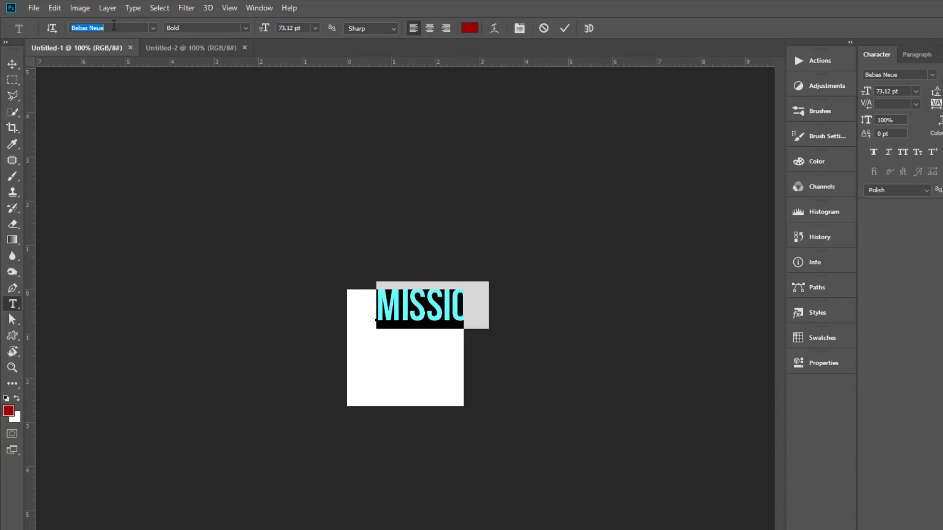
pyautogui.click(114, 25)
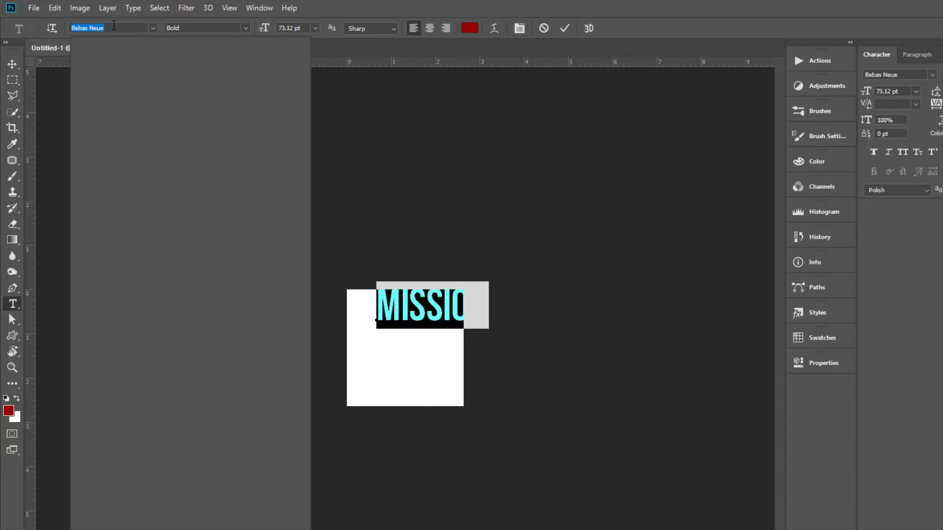
pyautogui.write('arial')
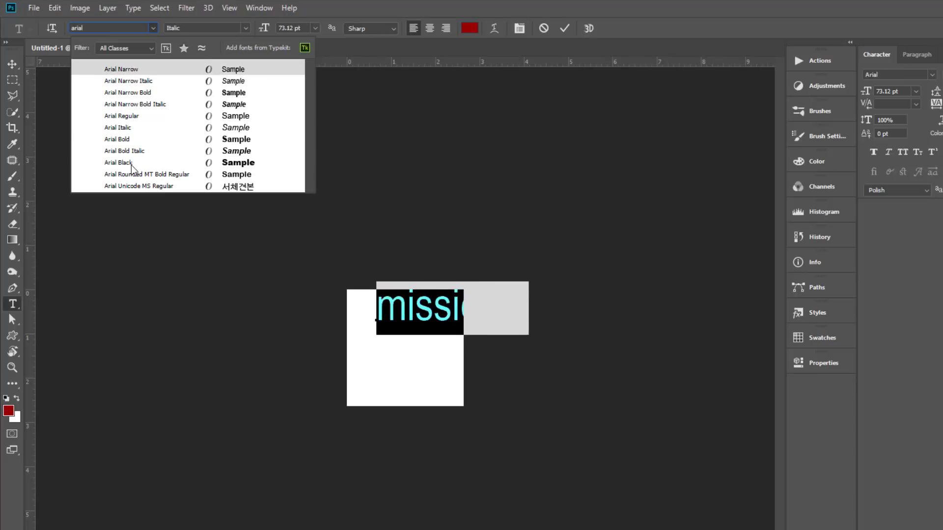
pyautogui.click(132, 164)
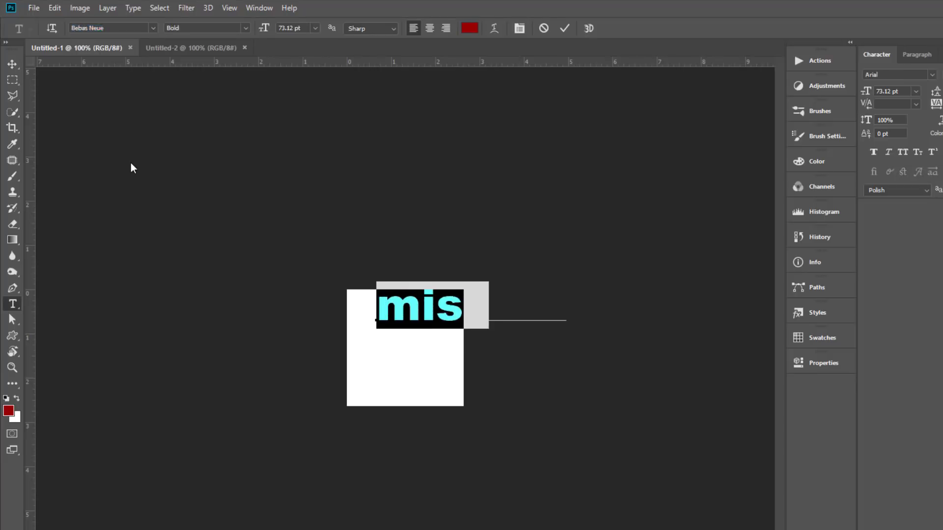
# Step: Move the title left and Free Transform it smaller to fit the square
pyautogui.click(13, 64)
pyautogui.moveTo(413, 308); pyautogui.dragTo(363, 325)
pyautogui.hotkey('ctrl', 't')
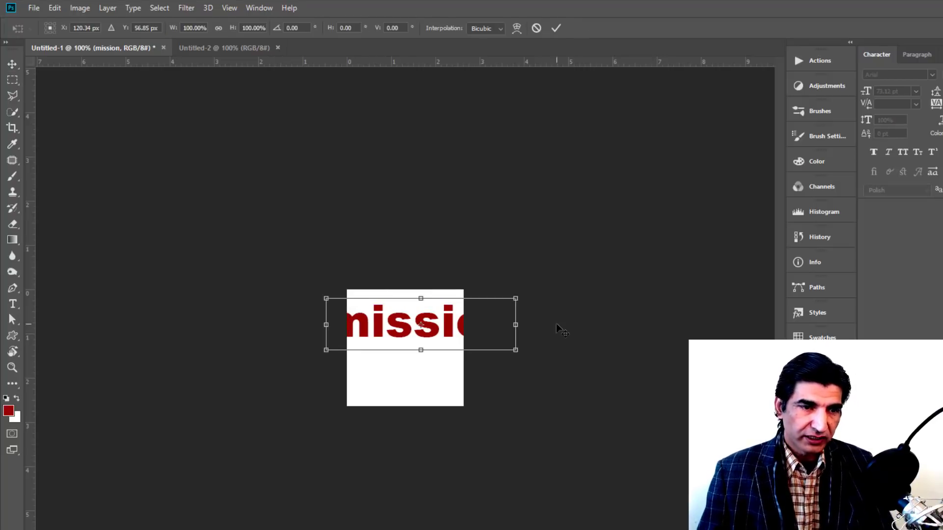
pyautogui.moveTo(516, 350); pyautogui.dragTo(421, 328)
pyautogui.press('Return')
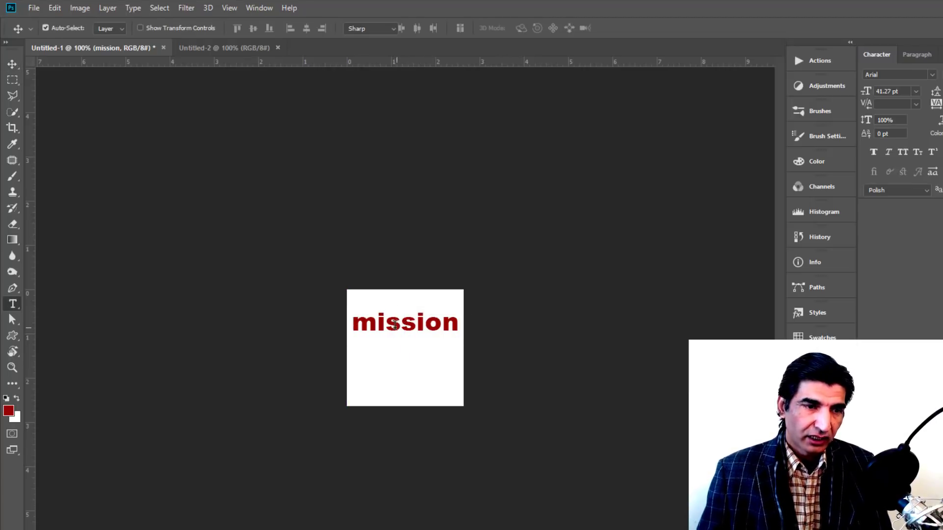
# Step: Retype the title as MISSION in capitals and scale it to about 87.7%
pyautogui.press('t')
pyautogui.click(377, 322)
pyautogui.moveTo(377, 322); pyautogui.dragTo(353, 319)
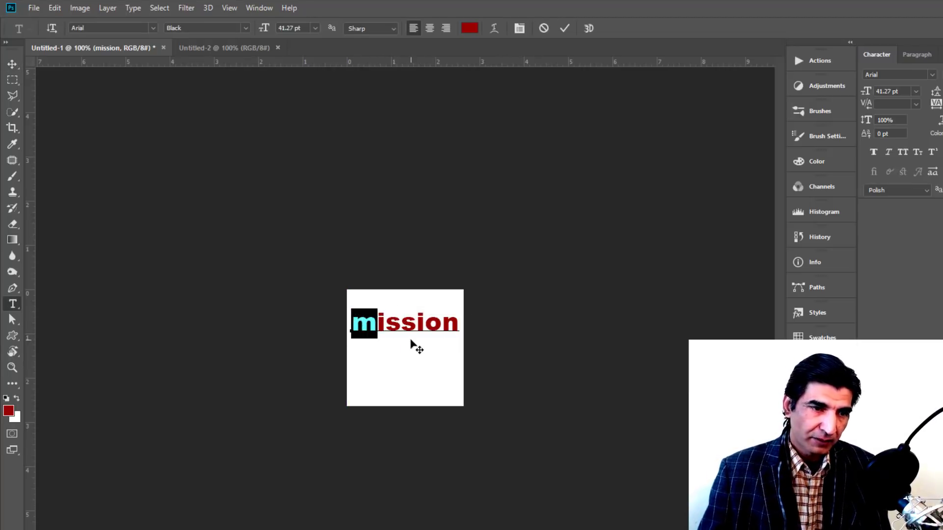
pyautogui.hotkey('ctrl', 'a')
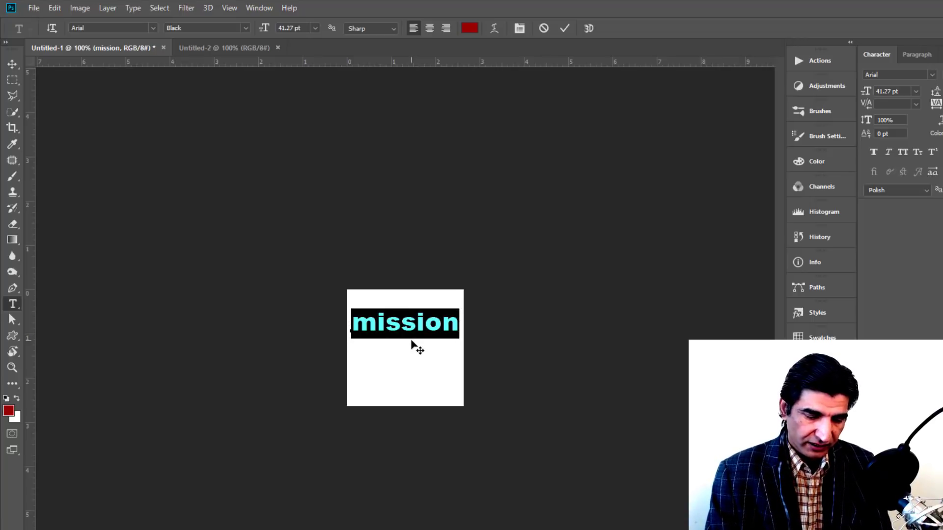
pyautogui.write('MISSI')
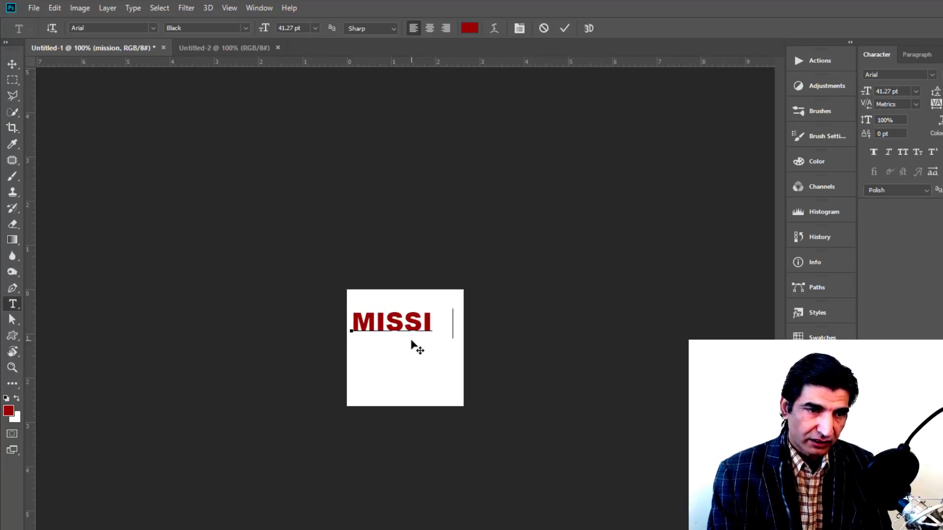
pyautogui.write('ON')
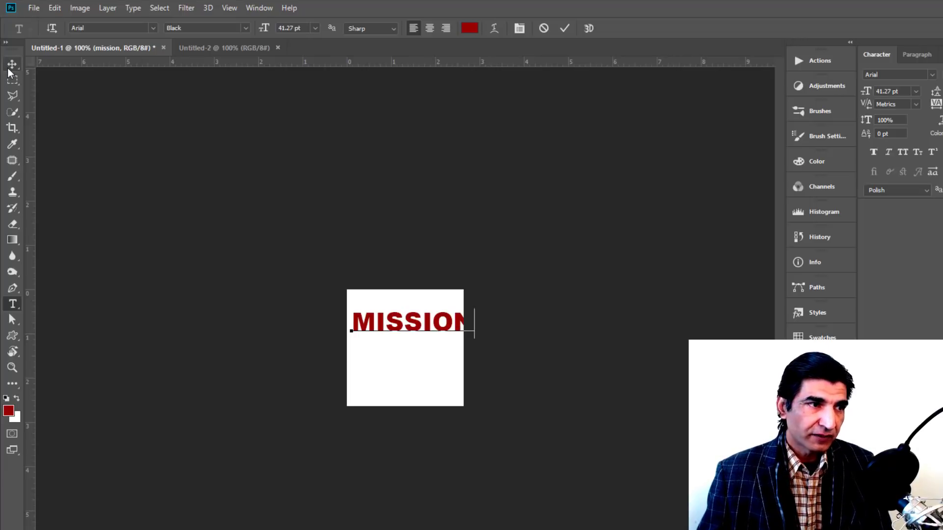
pyautogui.click(12, 63)
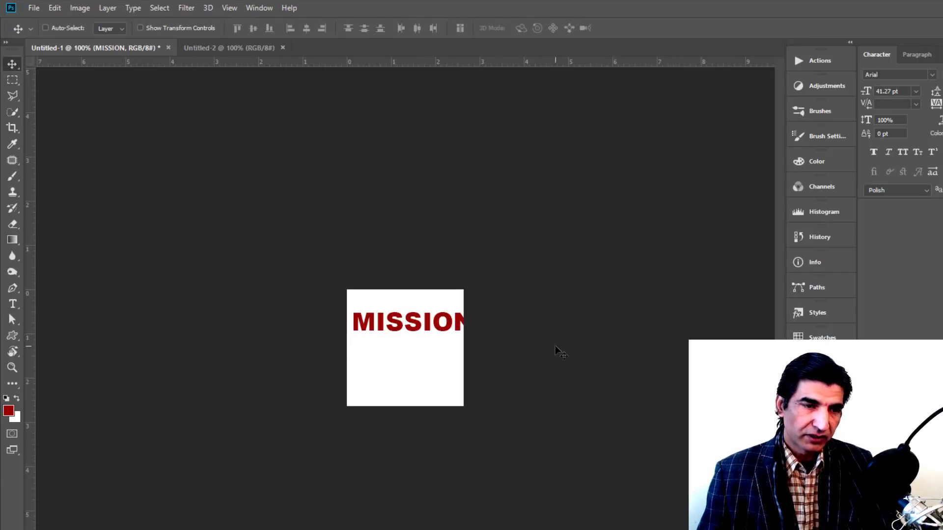
pyautogui.hotkey('ctrl', 't')
pyautogui.moveTo(476, 342); pyautogui.dragTo(461, 339)
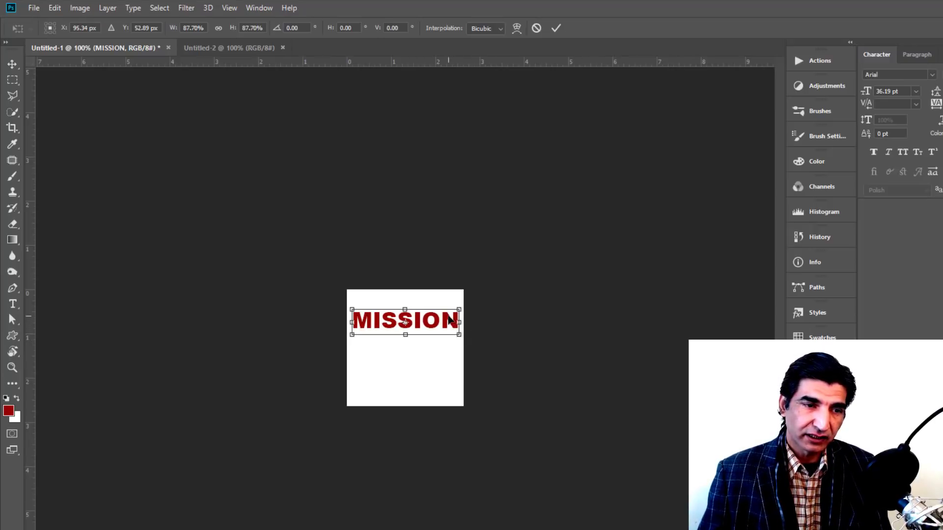
pyautogui.press('Return')
pyautogui.click(12, 304)
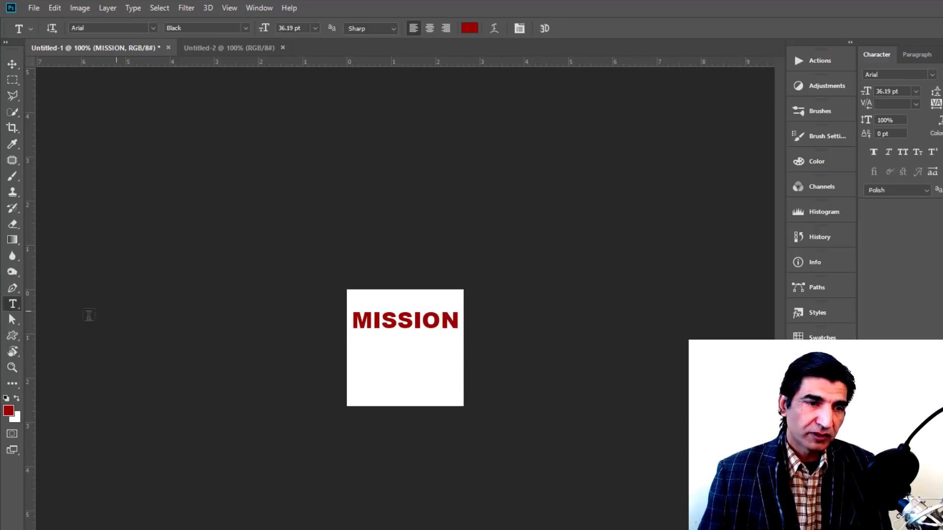
# Step: Add 2019 beneath MISSION, centre it, resize it to 63.37 pt and nudge it up
pyautogui.click(380, 366)
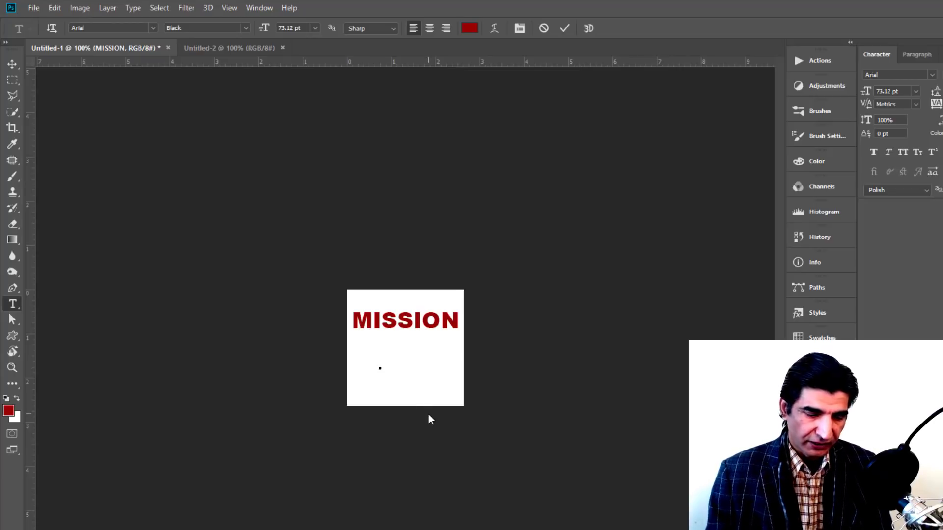
pyautogui.write('201')
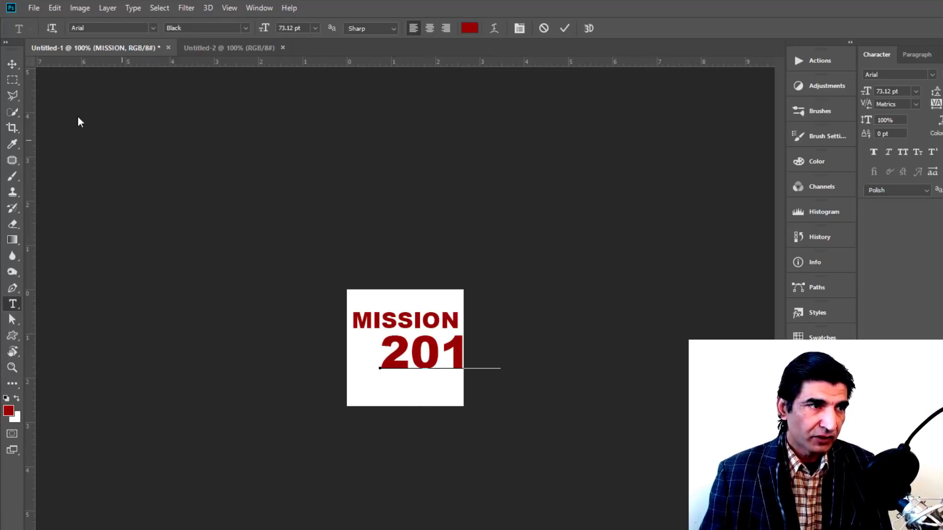
pyautogui.click(12, 64)
pyautogui.moveTo(442, 374)
pyautogui.mouseDown()
pyautogui.moveTo(408, 374)
pyautogui.moveTo(457, 379)
pyautogui.mouseUp()
pyautogui.hotkey('ctrl', 't')
pyautogui.press('Return')
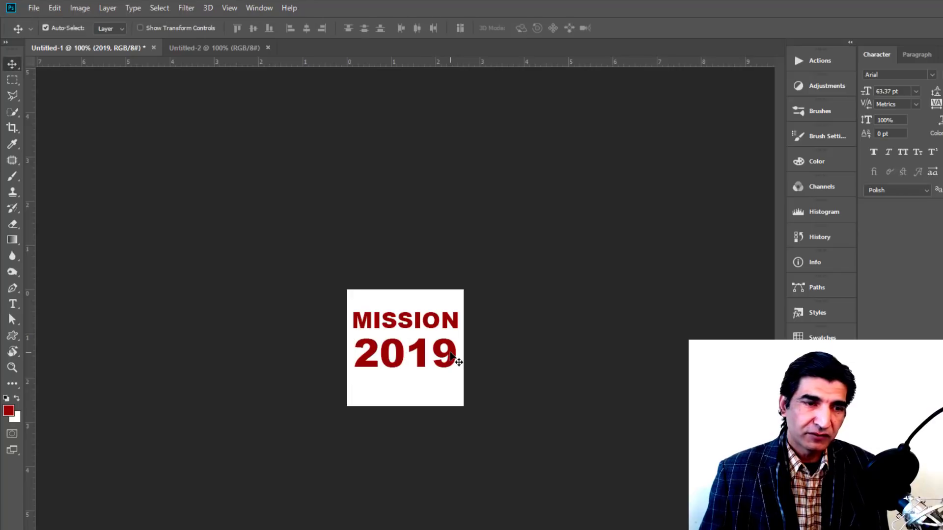
pyautogui.press('Up')
pyautogui.press('Up')
pyautogui.press('Up')
pyautogui.press('Up')
pyautogui.press('Up')
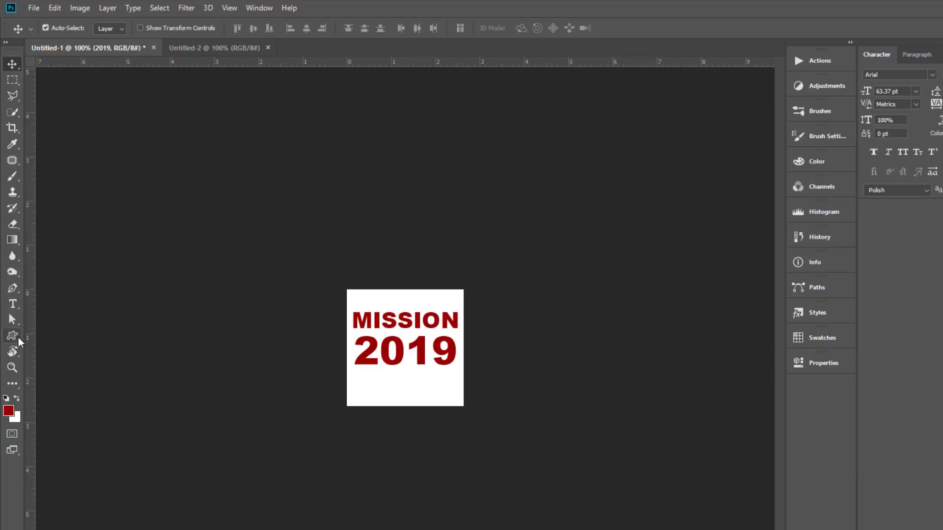
# Step: Draw a black-filled rectangle over the square's top and move it below the text layers
pyautogui.moveTo(18, 337); pyautogui.dragTo(55, 334)
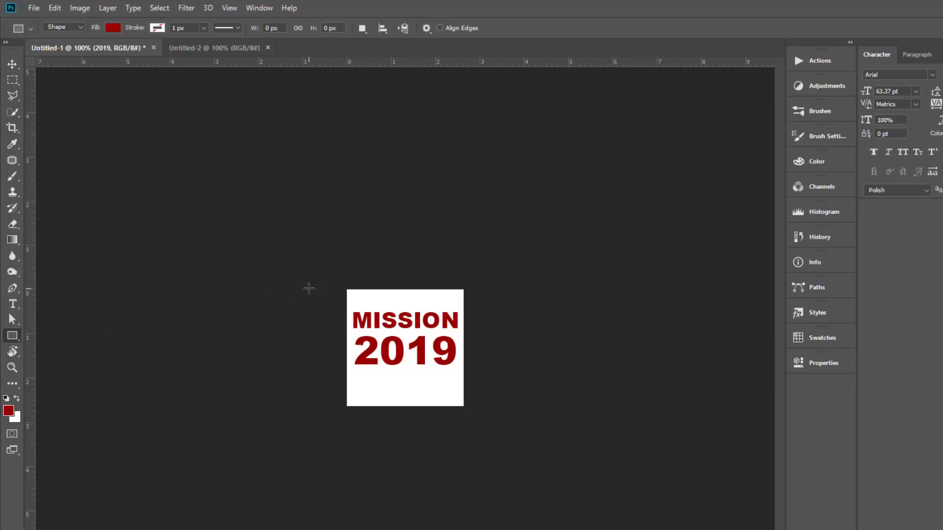
pyautogui.moveTo(321, 285); pyautogui.dragTo(484, 366)
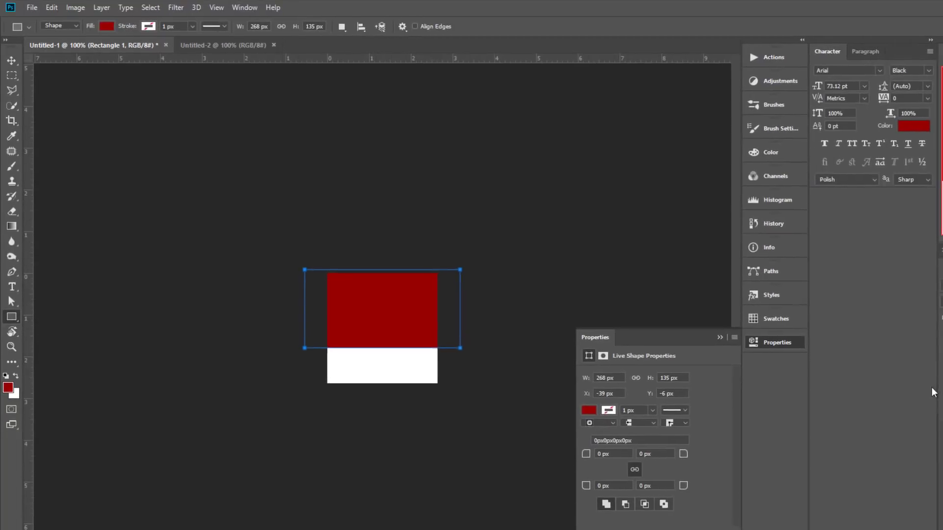
pyautogui.doubleClick(932, 335)
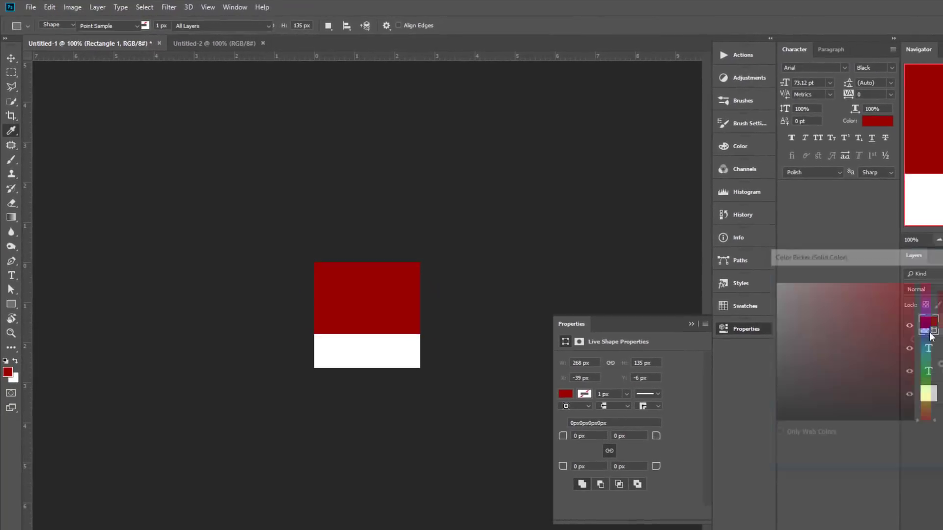
pyautogui.moveTo(872, 347); pyautogui.dragTo(754, 435)
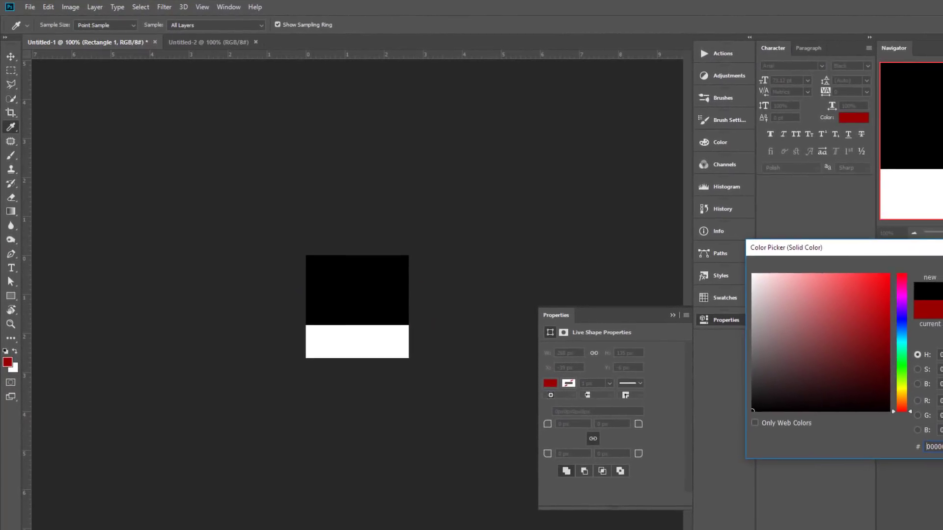
pyautogui.press('Return')
pyautogui.moveTo(924, 337); pyautogui.dragTo(926, 359)
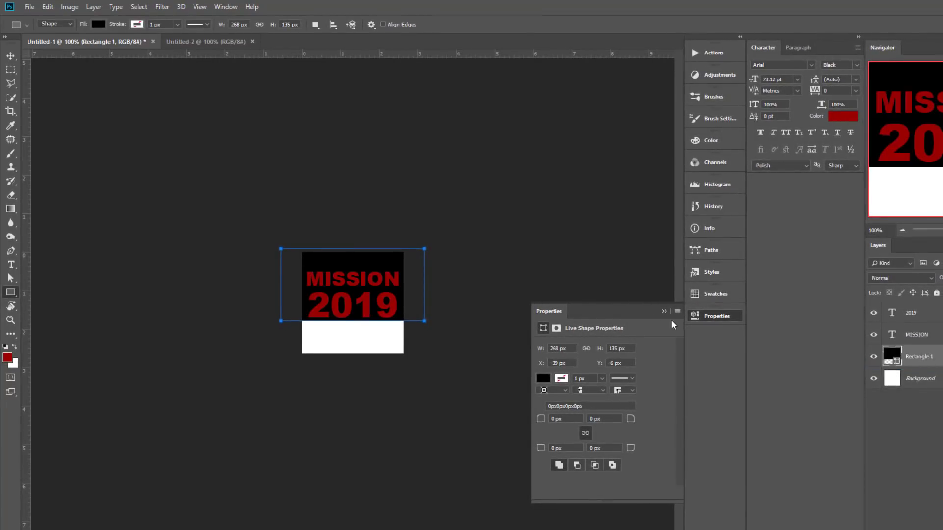
# Step: Change the MISSION text colour to white
pyautogui.click(11, 56)
pyautogui.click(914, 335)
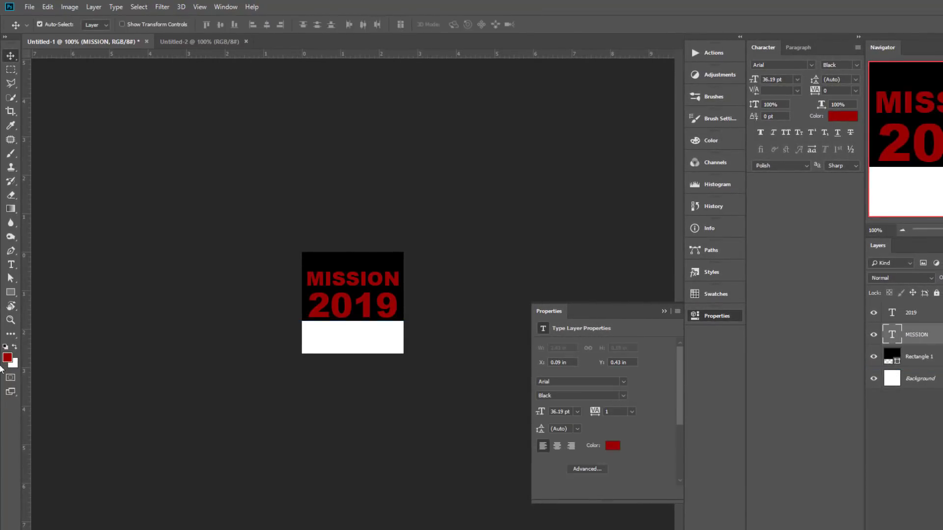
pyautogui.click(11, 265)
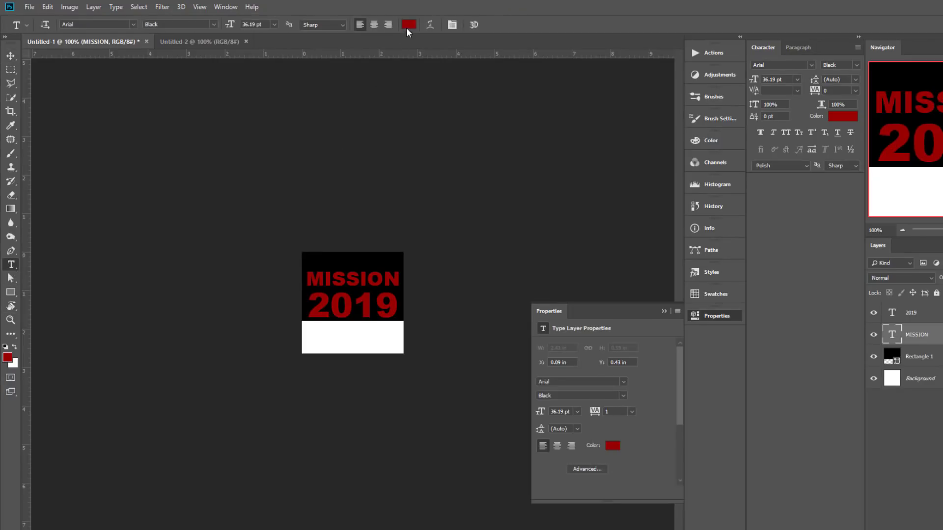
pyautogui.click(408, 24)
pyautogui.moveTo(873, 395); pyautogui.dragTo(743, 270)
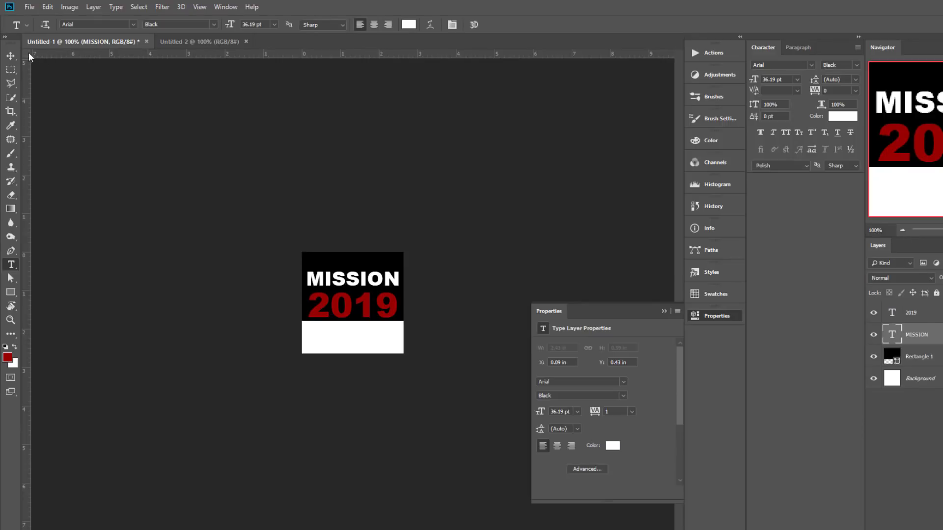
pyautogui.click(10, 55)
pyautogui.click(711, 314)
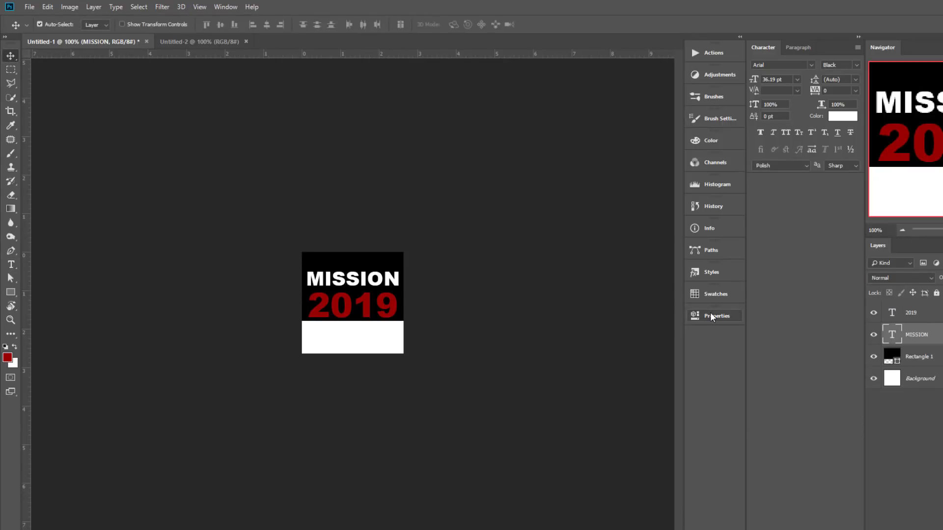
# Step: Change the 2019 text colour to white (ffffff)
pyautogui.click(918, 314)
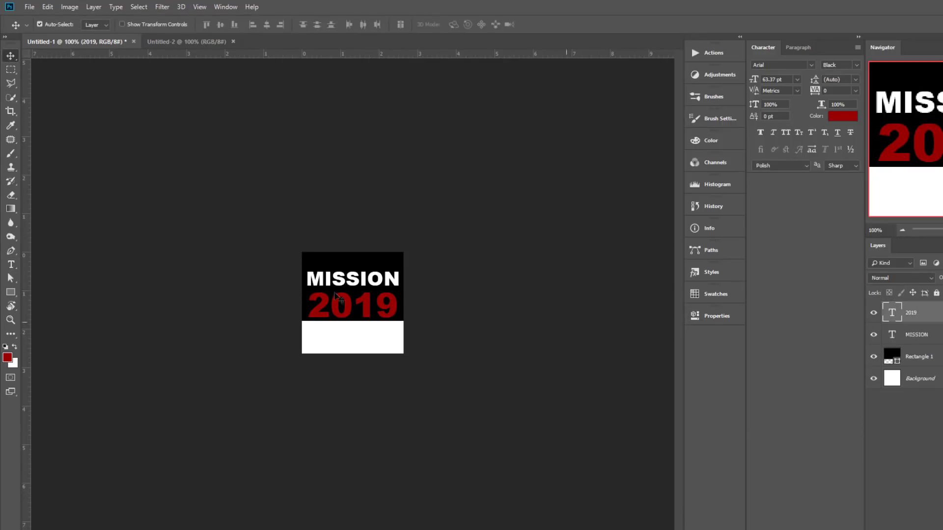
pyautogui.click(10, 266)
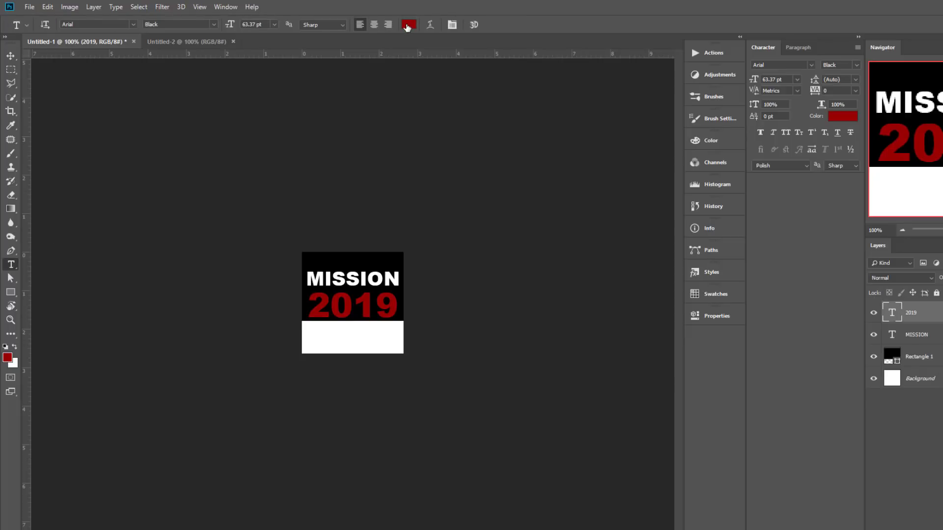
pyautogui.click(410, 24)
pyautogui.write('ffffff')
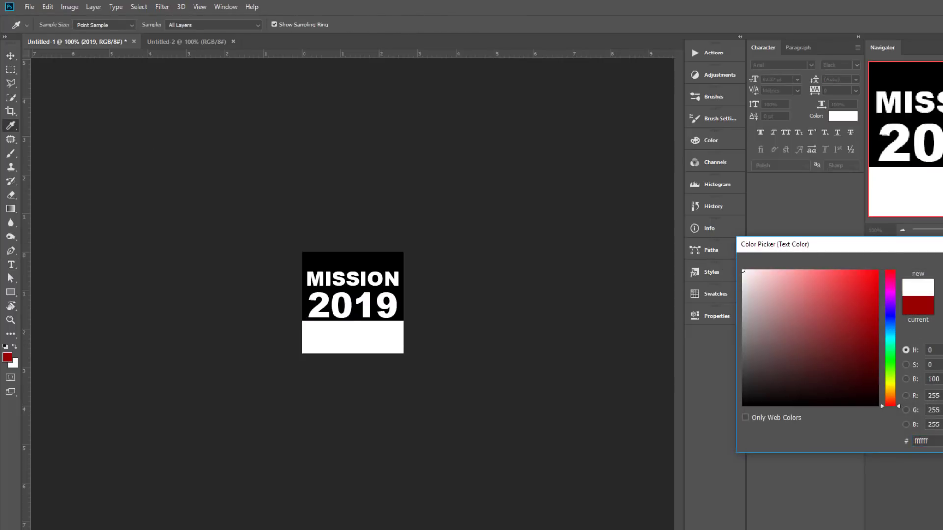
pyautogui.press('Return')
pyautogui.press('v')
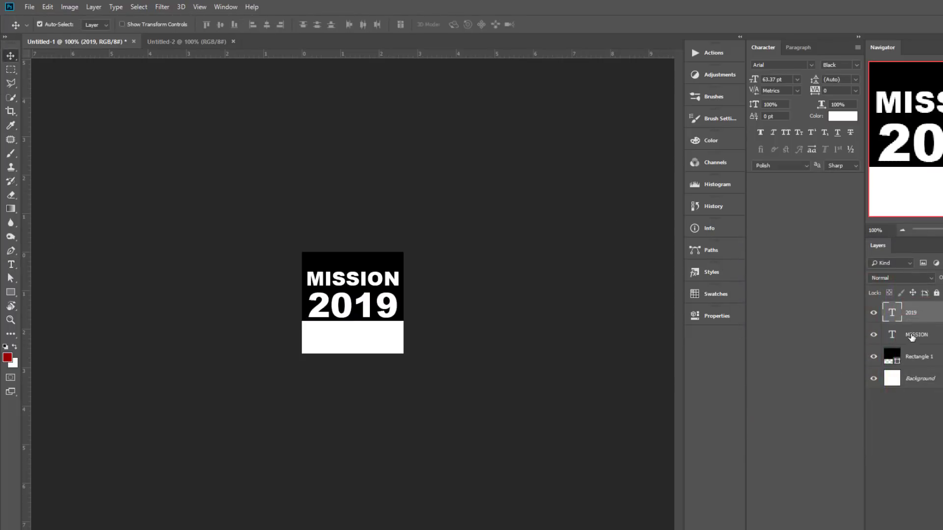
# Step: Move MISSION and 2019 up two nudges together, then deselect both layers
pyautogui.keyDown('shift'); pyautogui.click(911, 336); pyautogui.keyUp('shift')
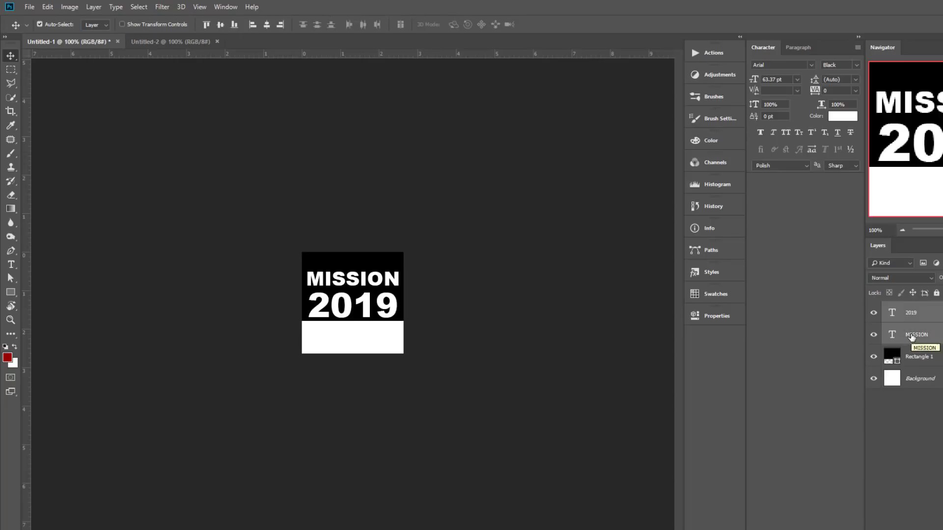
pyautogui.press('Up')
pyautogui.press('Up')
pyautogui.press('Up')
pyautogui.press('Up')
pyautogui.press('Up')
pyautogui.press('Up')
pyautogui.press('Up')
pyautogui.press('Up')
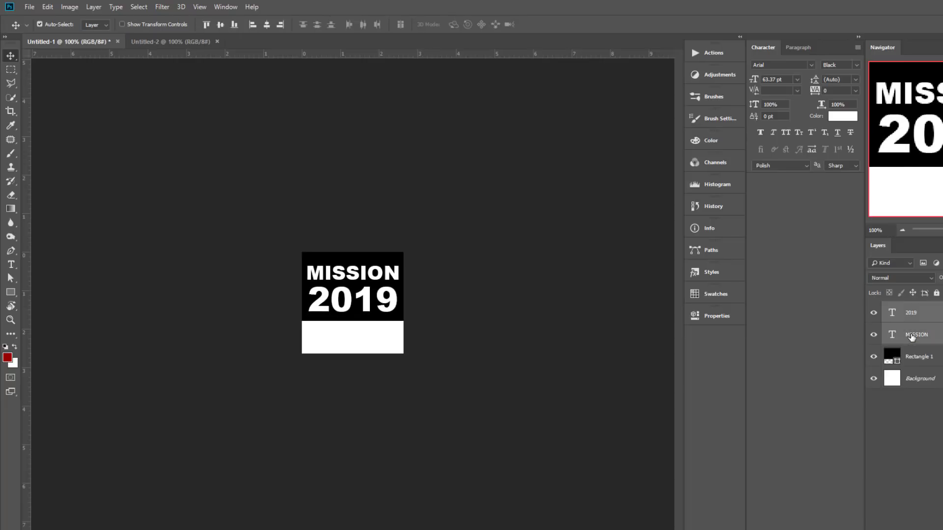
pyautogui.press('Up')
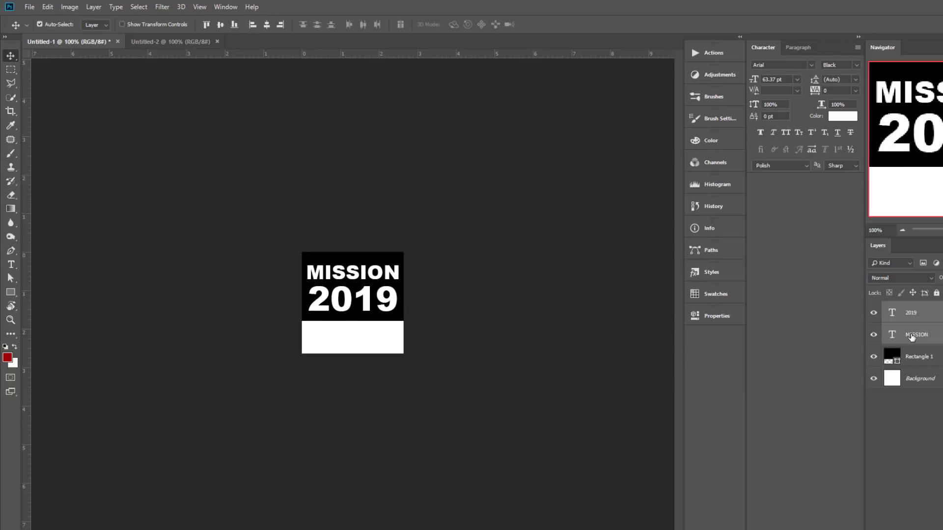
pyautogui.click(474, 325)
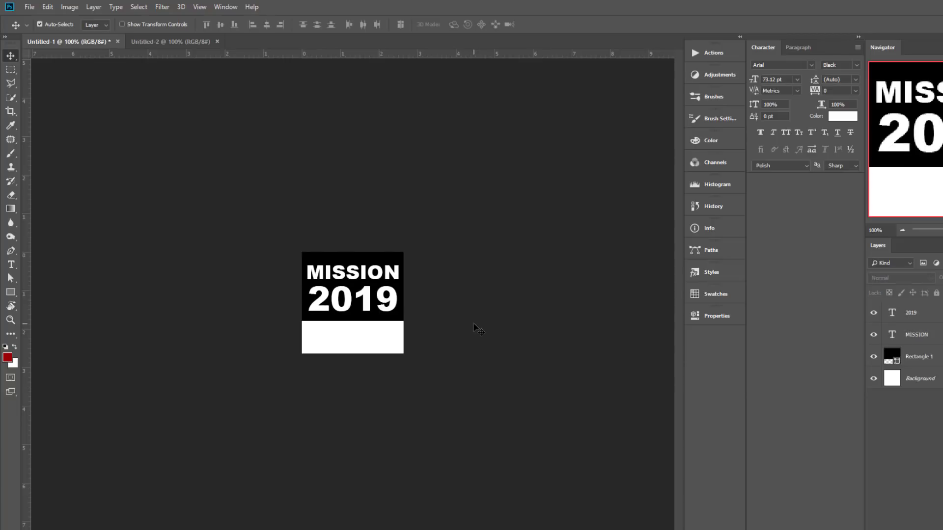
# Step: Draw a lightning-bolt custom shape from 2019 into the white band and keep its #970000 fill
pyautogui.click(16, 290)
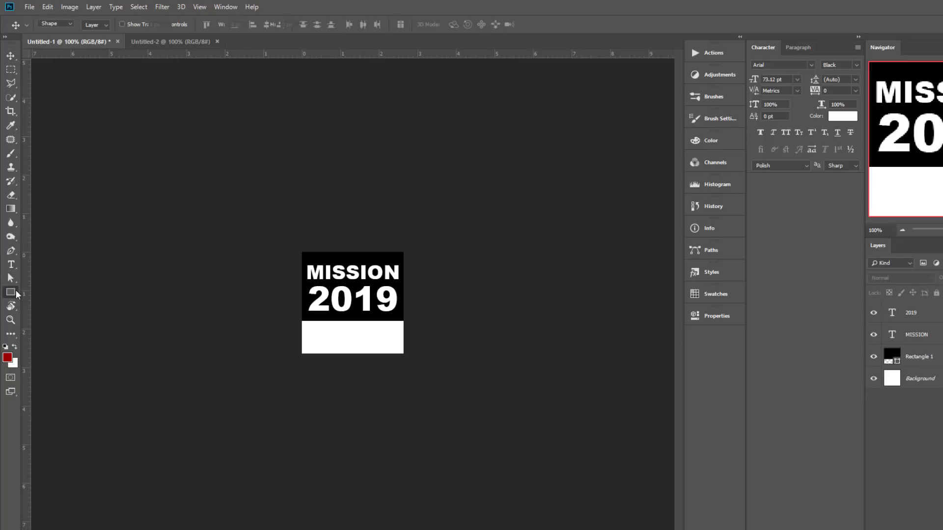
pyautogui.click(67, 340)
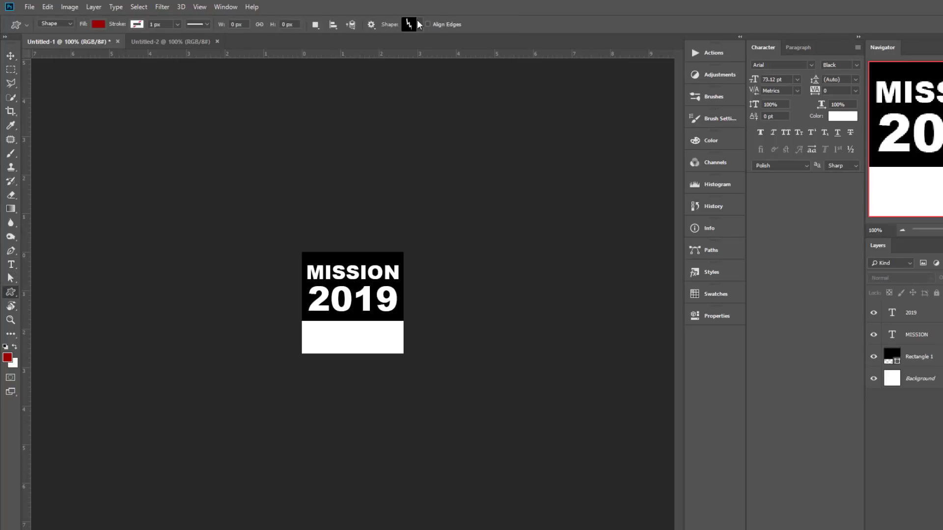
pyautogui.click(420, 23)
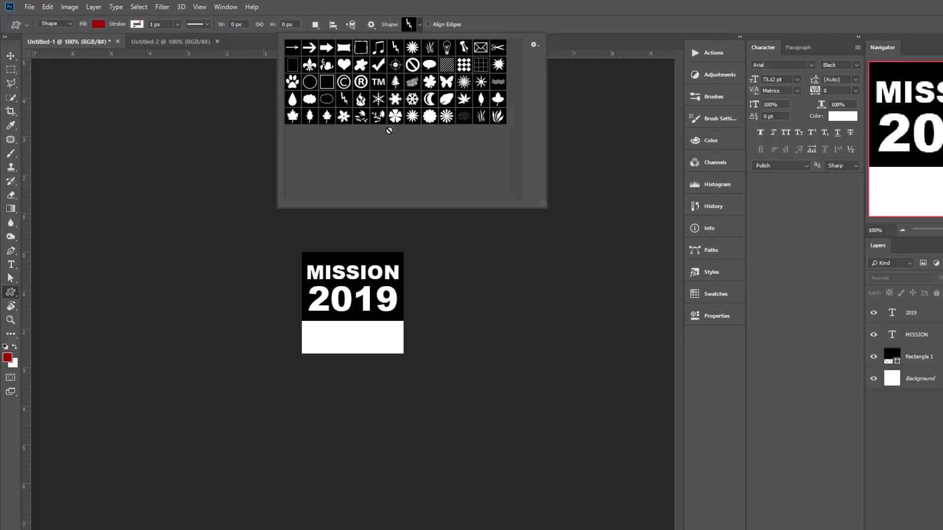
pyautogui.click(643, 4)
pyautogui.moveTo(325, 285); pyautogui.dragTo(358, 350)
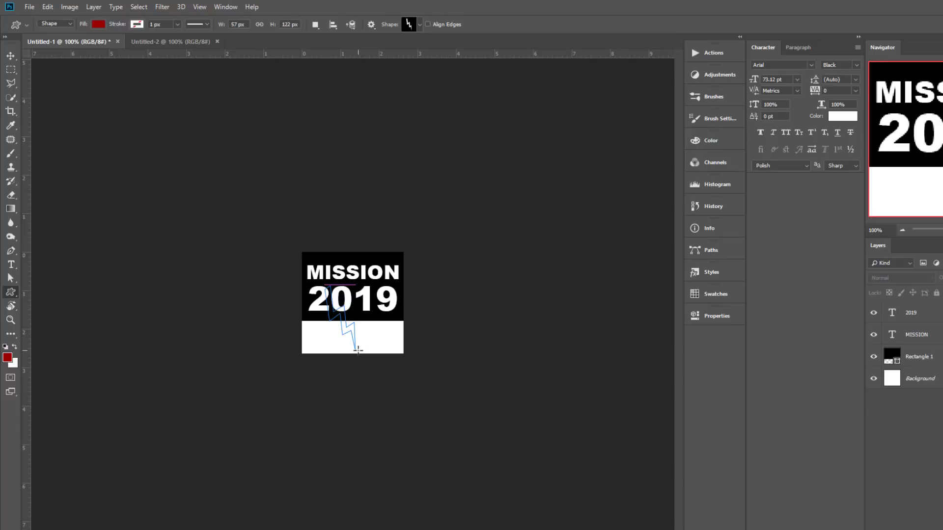
pyautogui.click(11, 55)
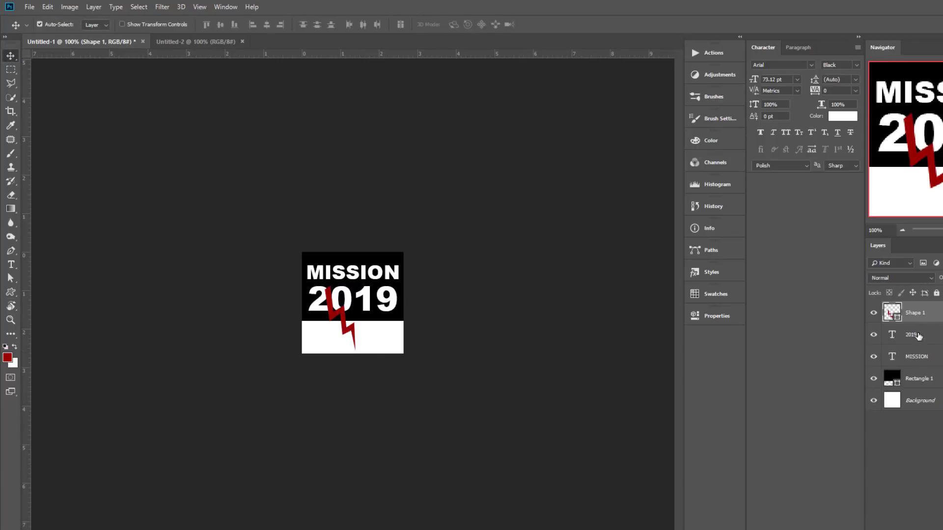
pyautogui.doubleClick(893, 314)
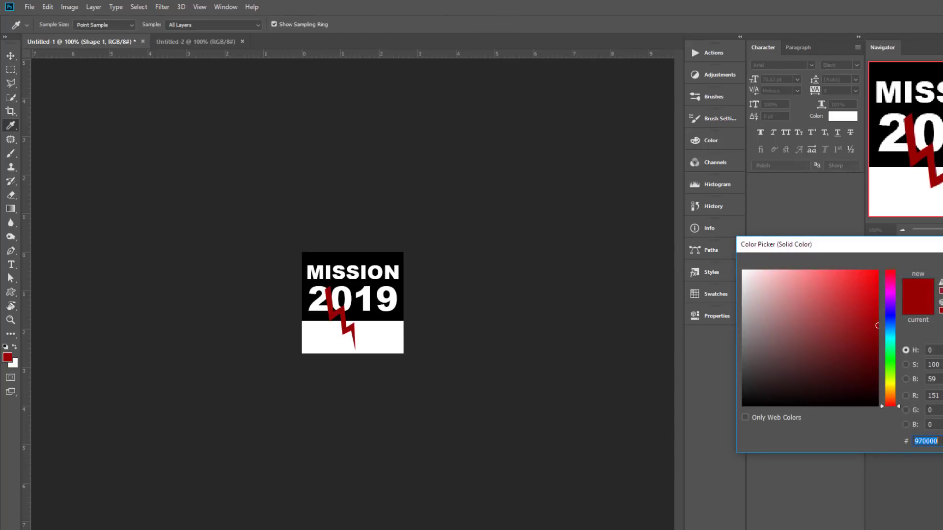
pyautogui.press('Return')
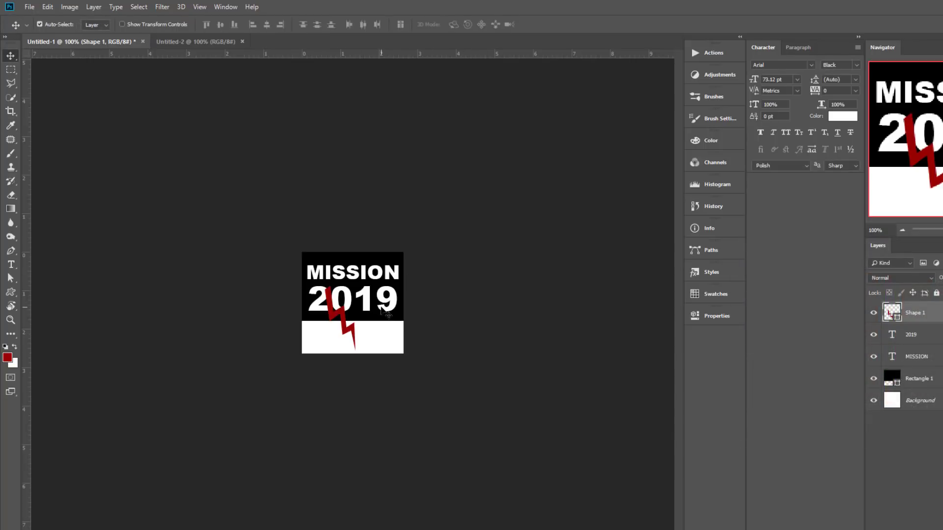
# Step: Draw a dark red rectangle covering the logo's white lower band
pyautogui.click(10, 291)
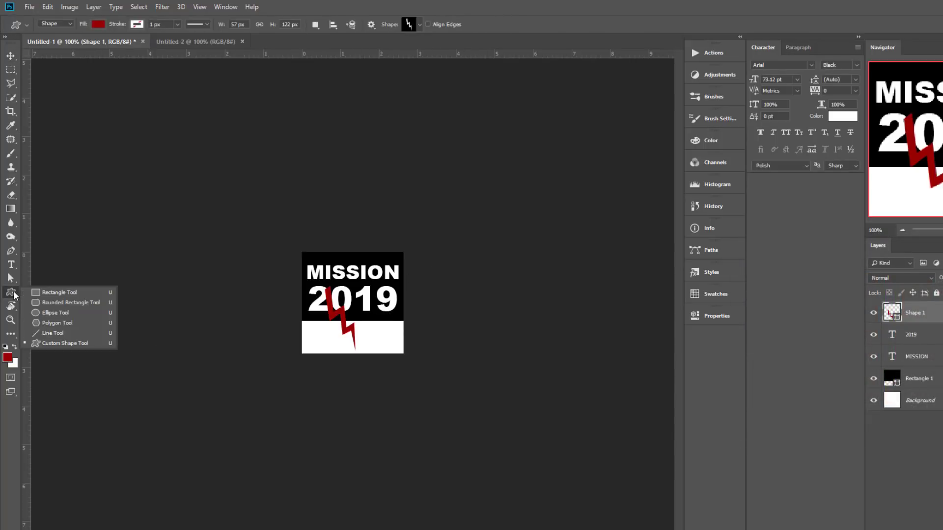
pyautogui.click(42, 293)
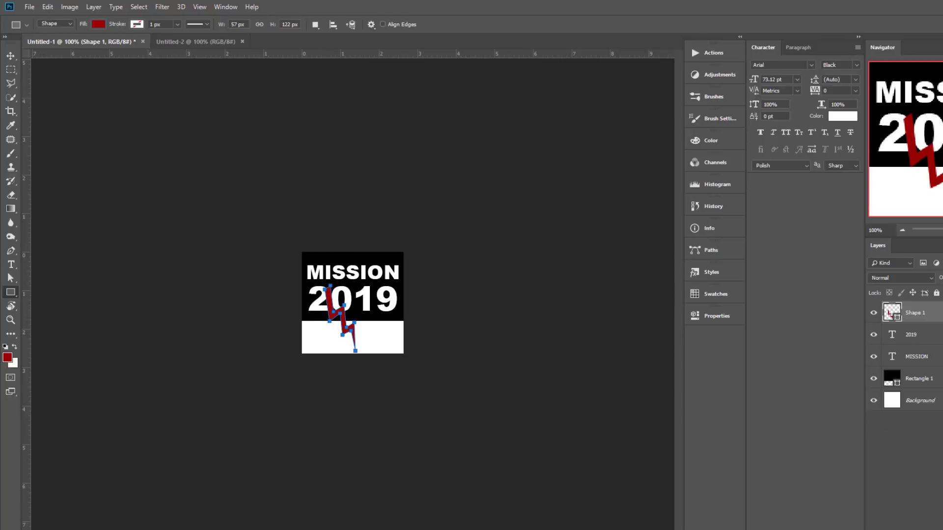
pyautogui.hotkey('ctrl', 'shift', 'alt', 'n')
pyautogui.moveTo(293, 319); pyautogui.dragTo(424, 356)
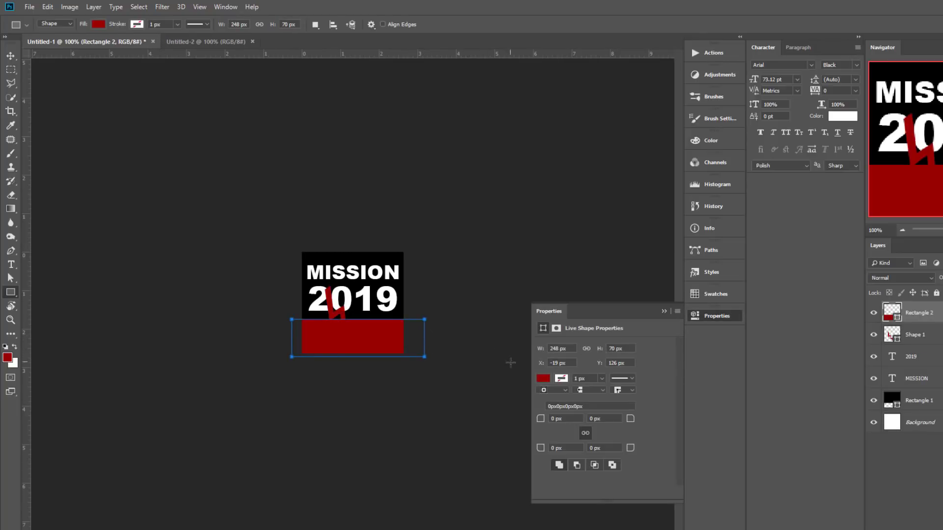
pyautogui.click(10, 56)
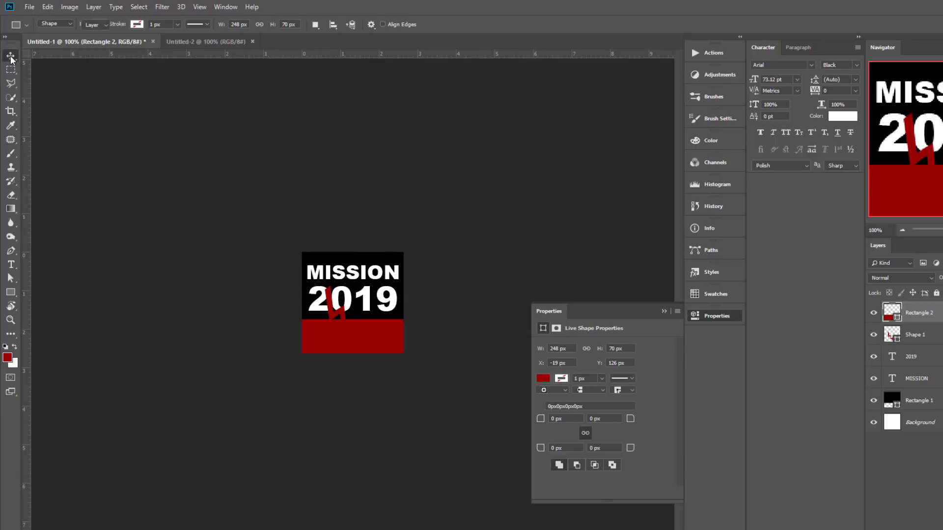
pyautogui.click(713, 317)
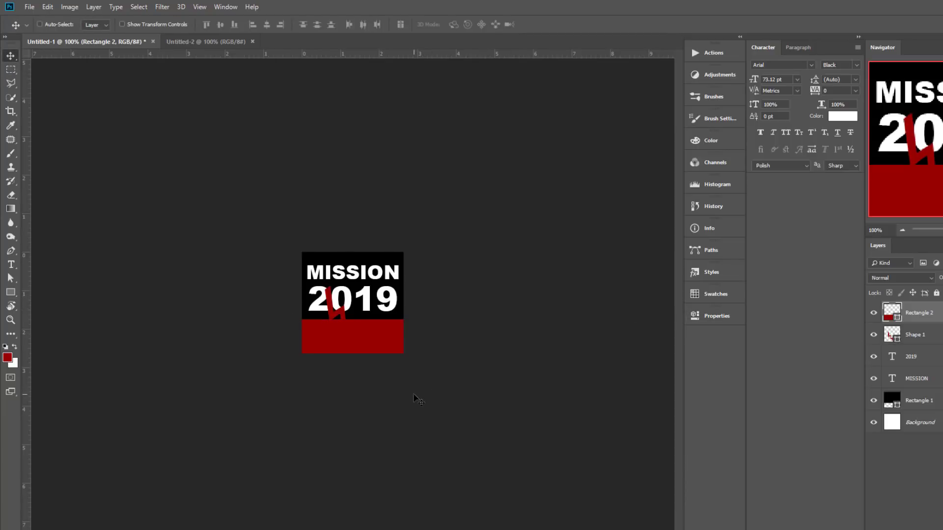
# Step: Recolour the lightning bolt to ffea00 and move Shape 1 above Rectangle 2
pyautogui.scroll(5, 343, 354)
pyautogui.click(322, 334)
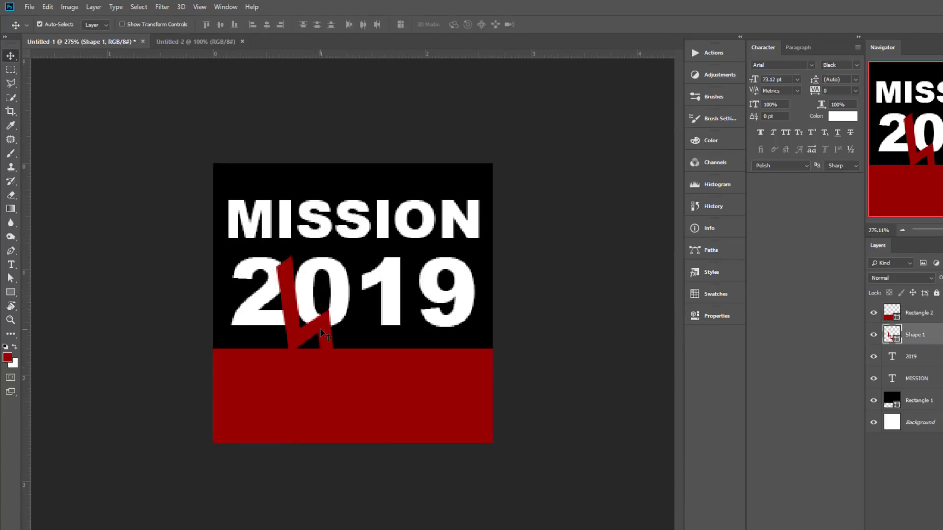
pyautogui.doubleClick(897, 339)
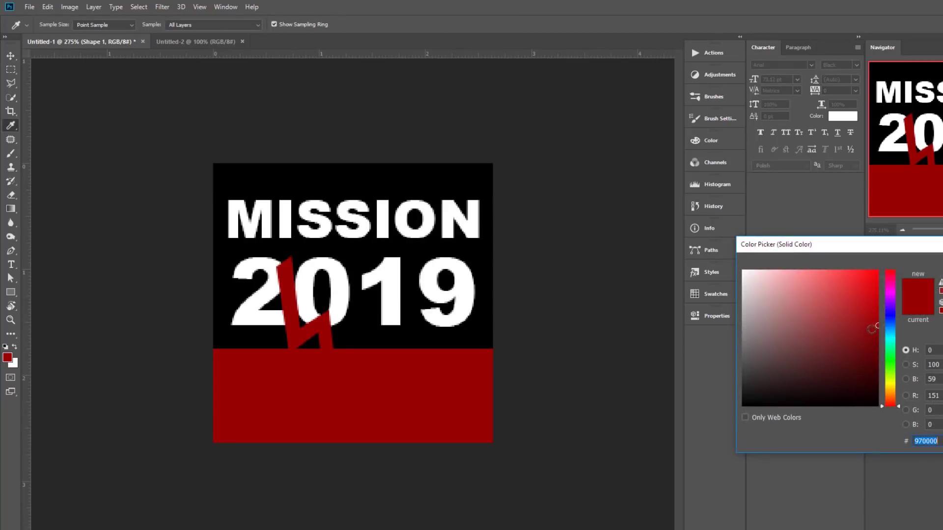
pyautogui.write('ffea00')
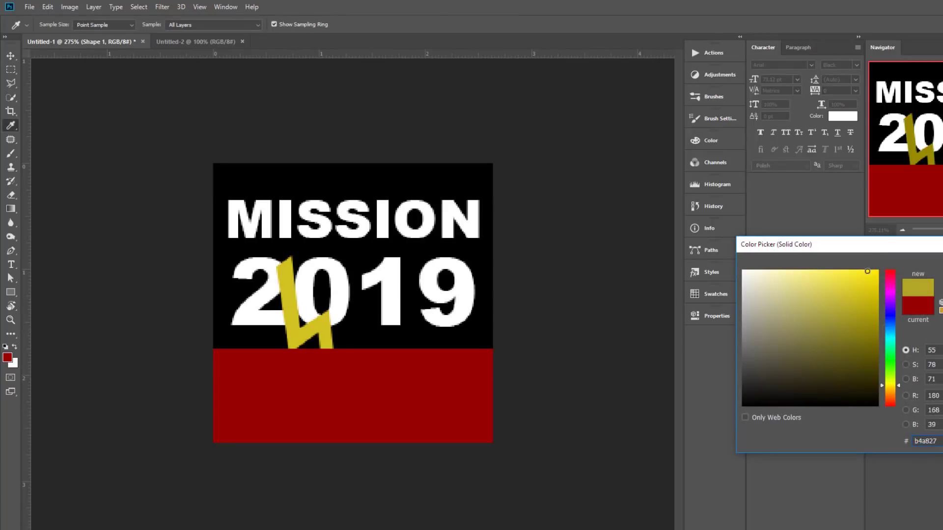
pyautogui.press('Return')
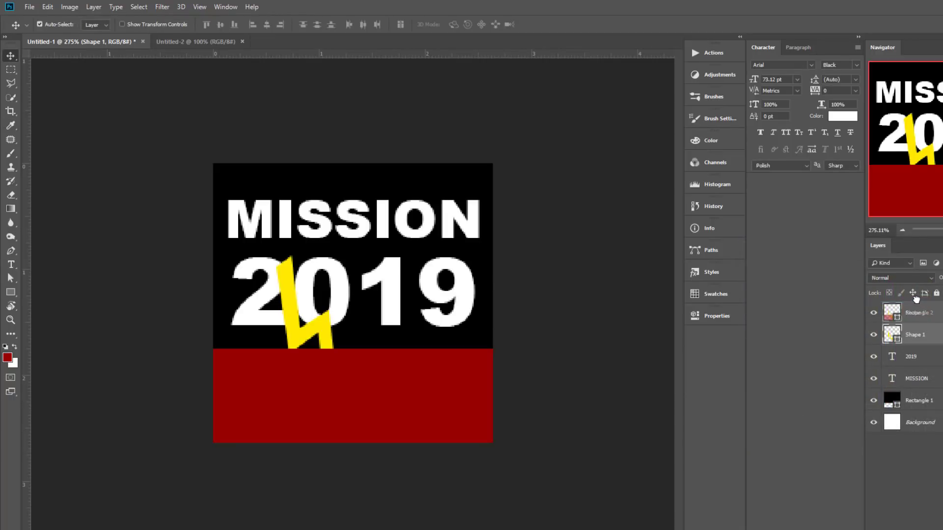
pyautogui.moveTo(916, 299); pyautogui.dragTo(913, 304)
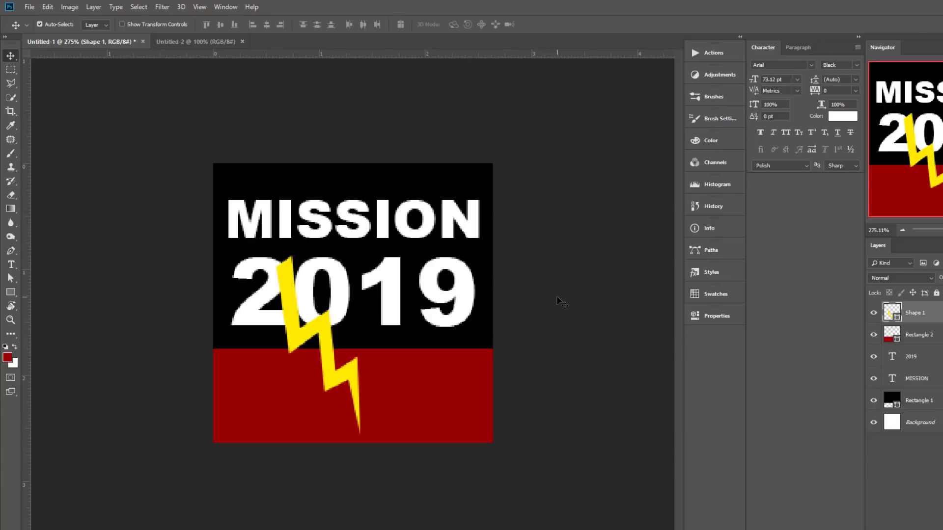
pyautogui.moveTo(579, 309); pyautogui.dragTo(560, 300)
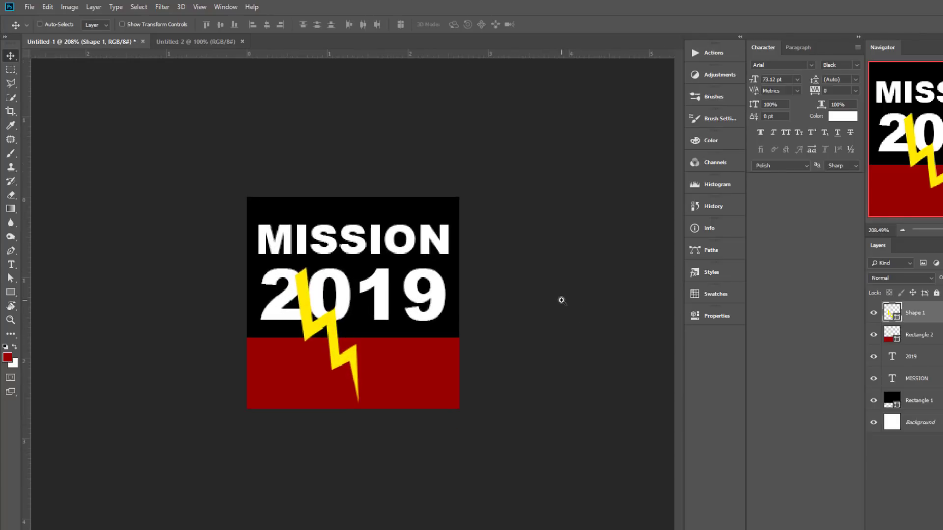
# Step: Save the logo for web as a PNG-24 named Mission2019-logo1
pyautogui.hotkey('ctrl', 'alt', 'shift', 's')
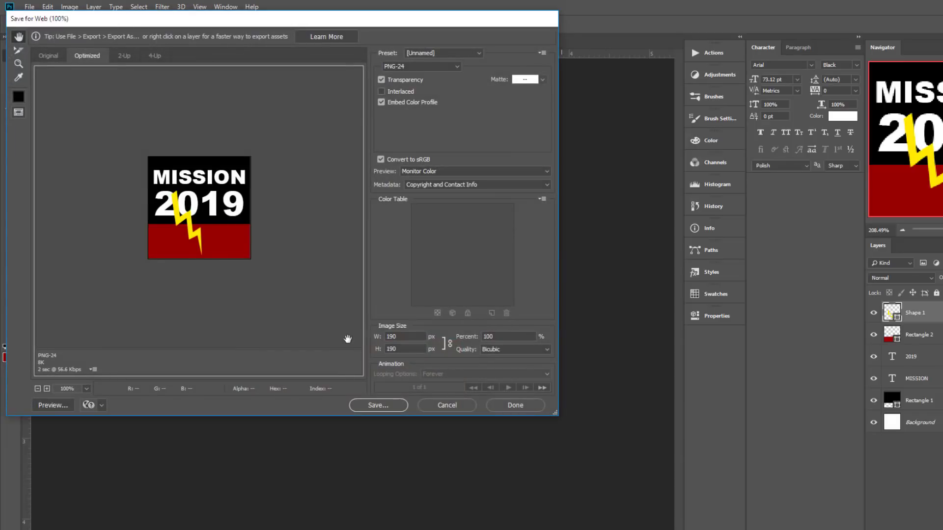
pyautogui.click(391, 406)
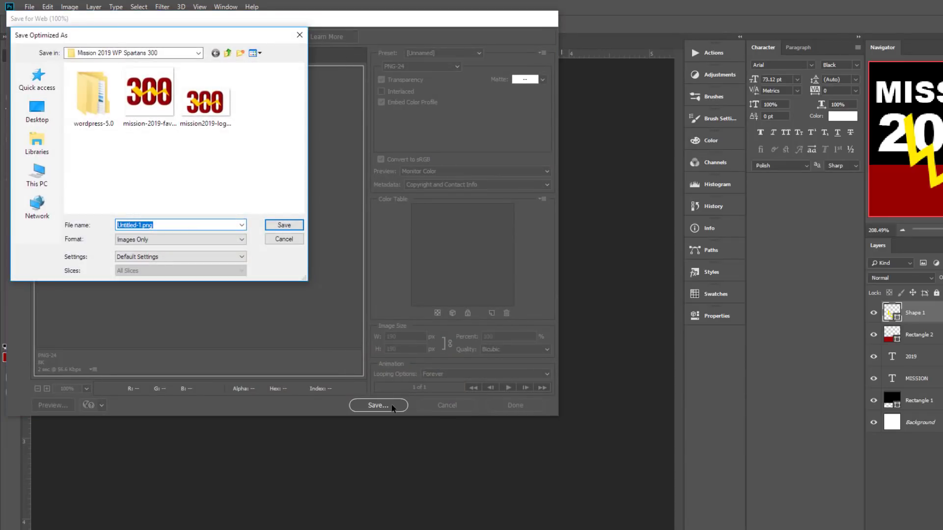
pyautogui.write('Mission')
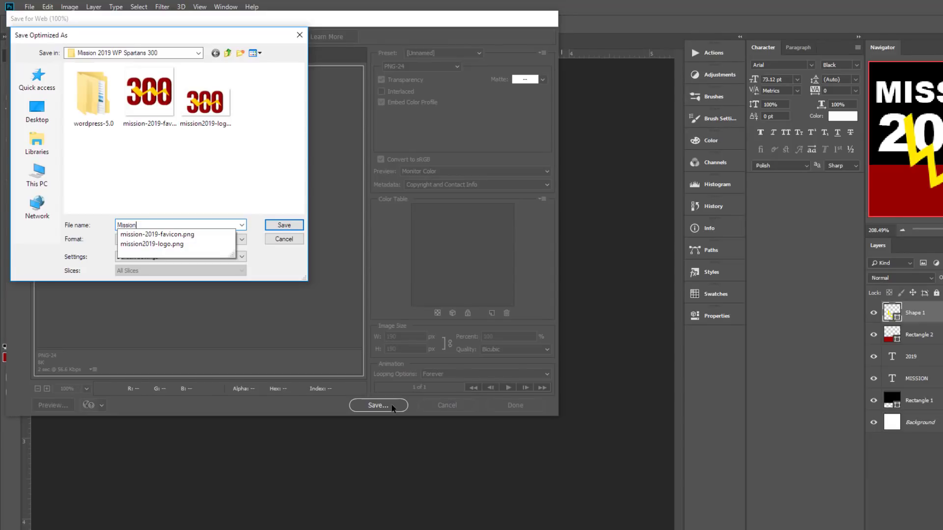
pyautogui.write('20')
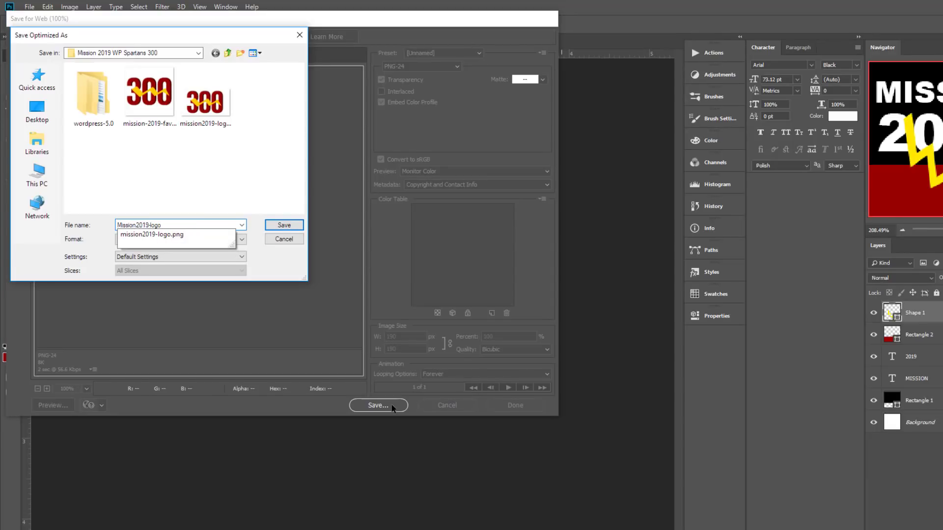
pyautogui.write('19-logo1')
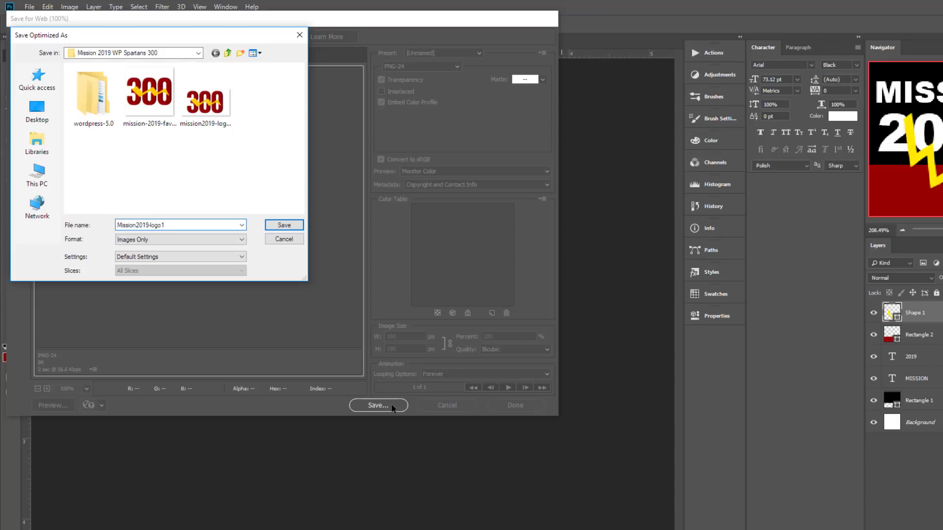
pyautogui.press('Return')
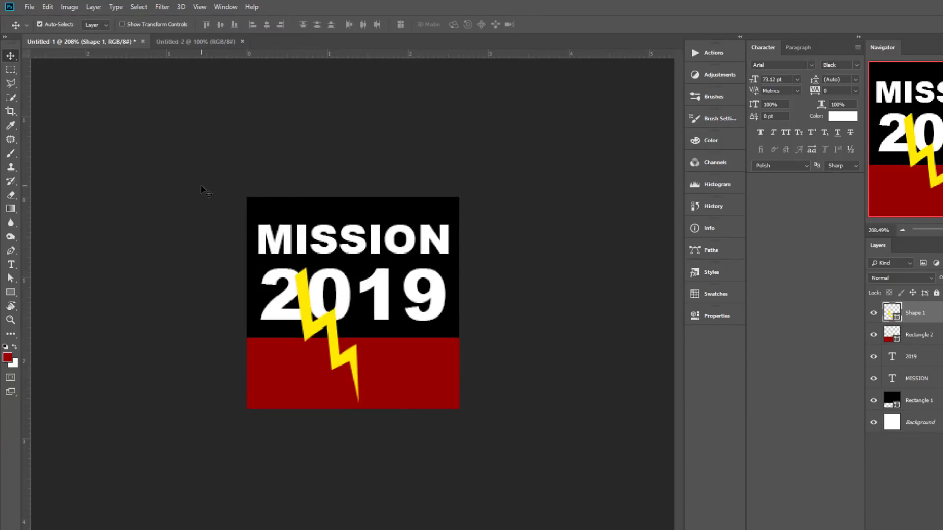
# Step: Group the five logo layers and convert the group to a smart object
pyautogui.moveTo(205, 191); pyautogui.dragTo(519, 436)
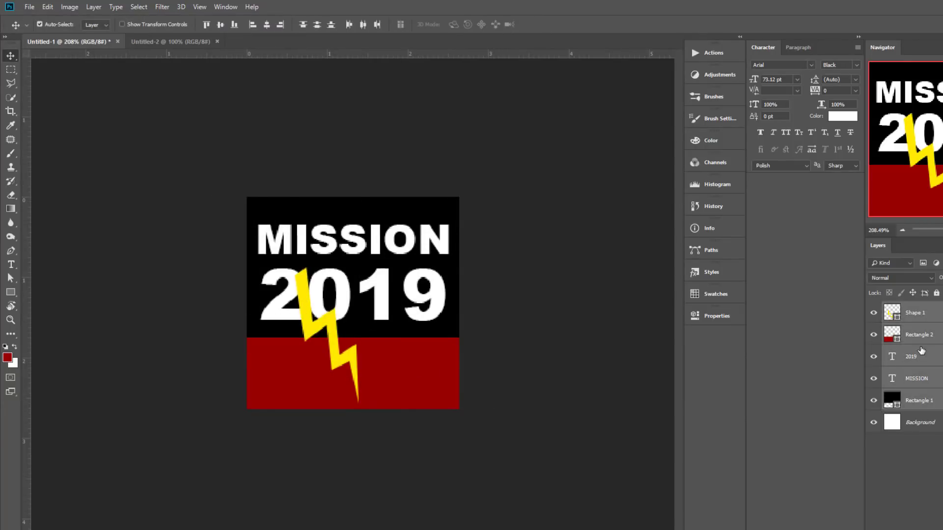
pyautogui.hotkey('ctrl', 'g')
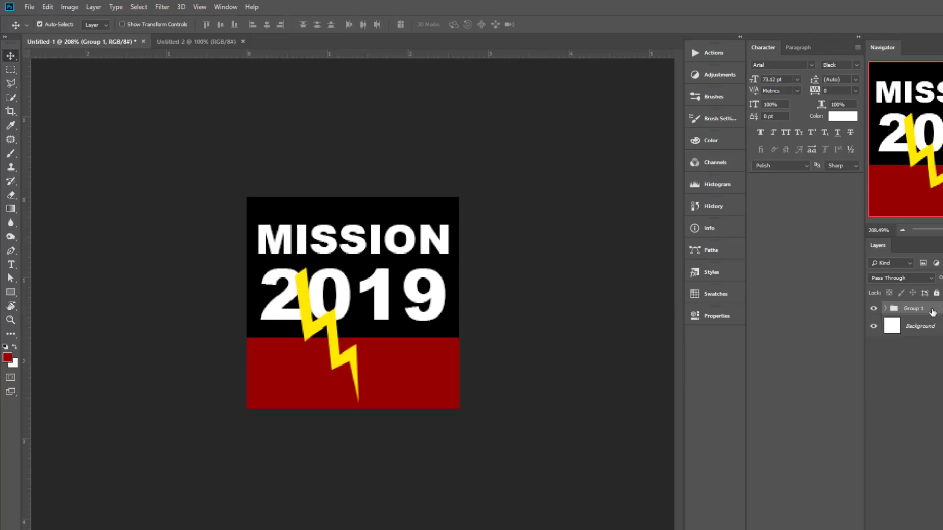
pyautogui.rightClick(932, 313)
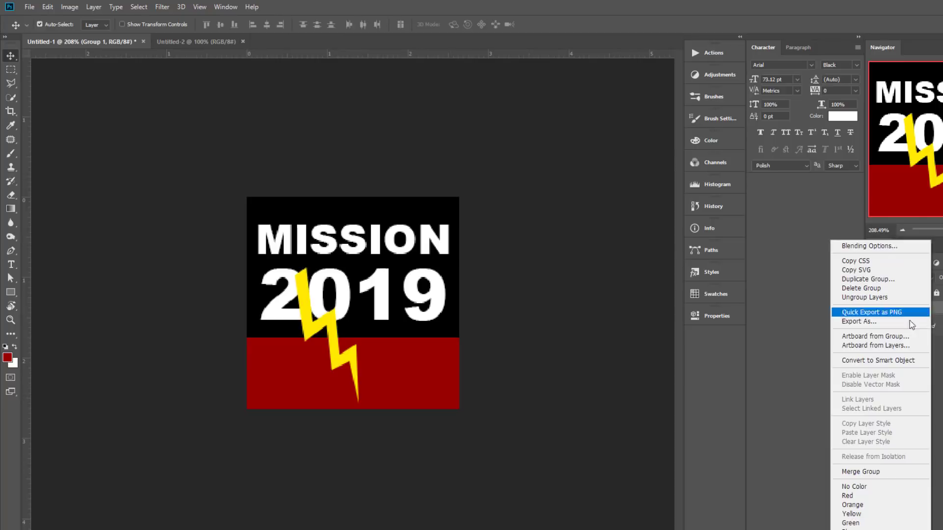
pyautogui.click(879, 361)
# Step: Move the logo into Untitled-2 and scale it to fill the 512×512 canvas
pyautogui.moveTo(329, 238); pyautogui.dragTo(373, 317)
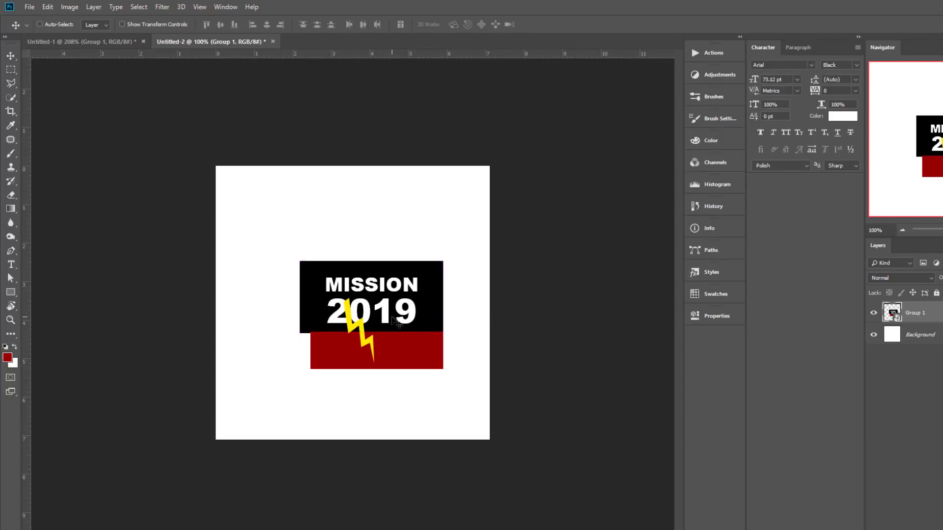
pyautogui.hotkey('ctrl', 't')
pyautogui.moveTo(443, 261); pyautogui.dragTo(571, 184)
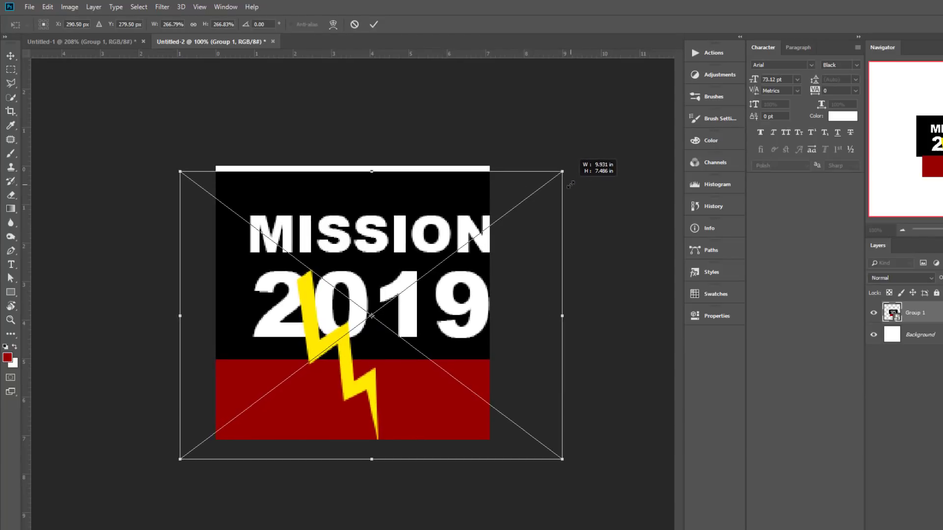
pyautogui.moveTo(456, 297); pyautogui.dragTo(448, 286)
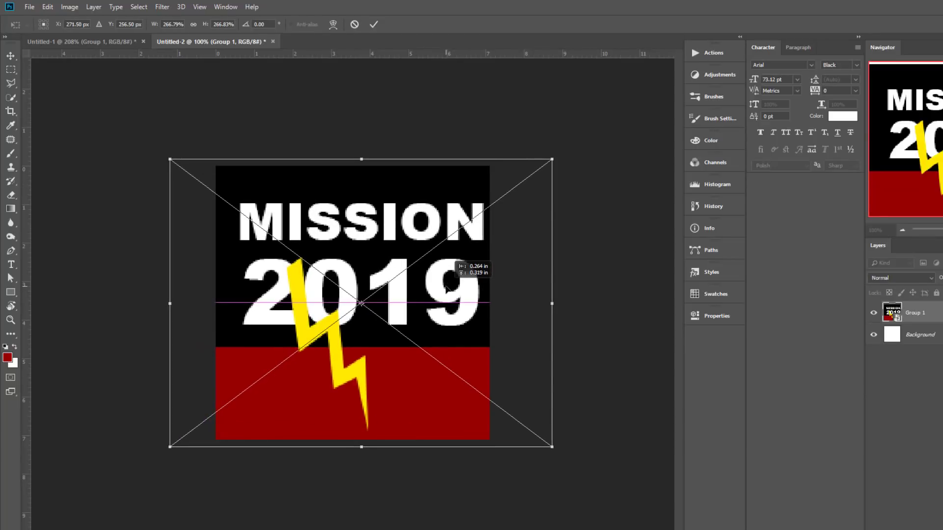
pyautogui.press('Return')
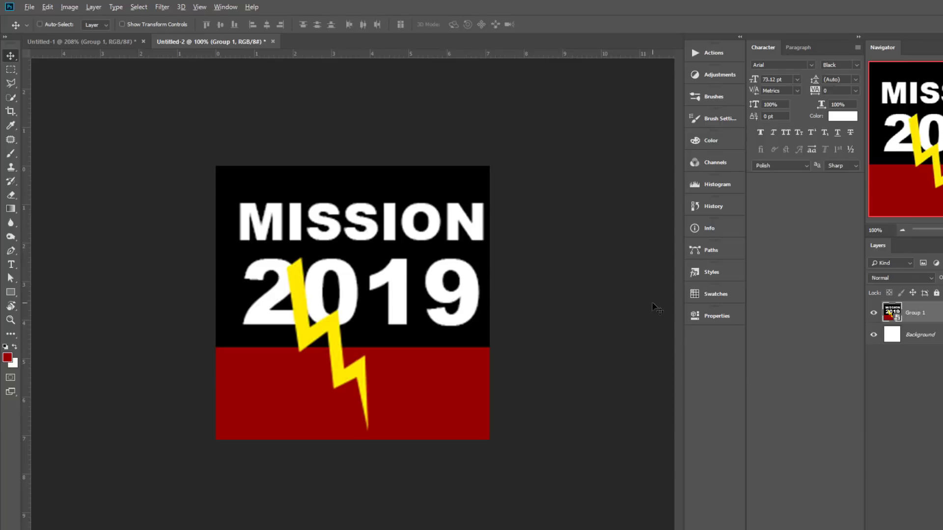
pyautogui.hotkey('ctrl', 'alt', 'shift', 's')
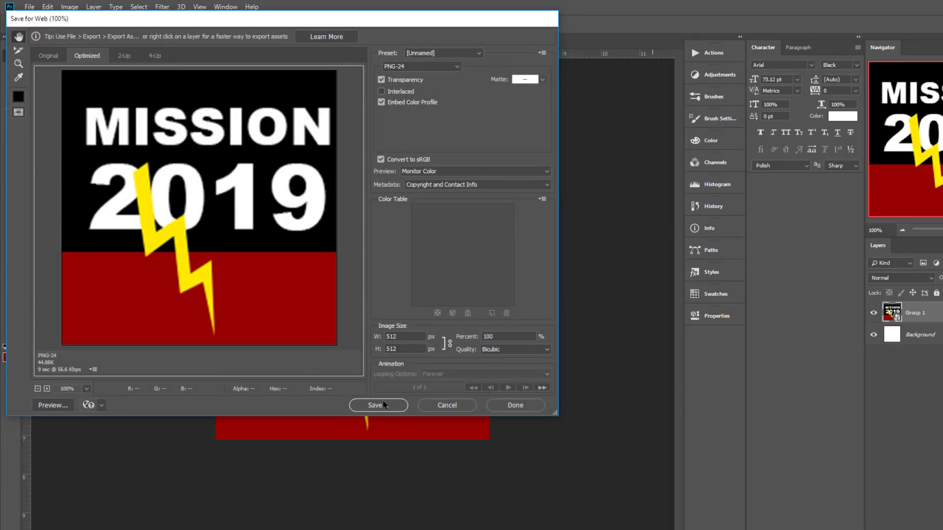
# Step: Save the 512×512 PNG-24 export under the name Mission2019-siteicon
pyautogui.click(377, 406)
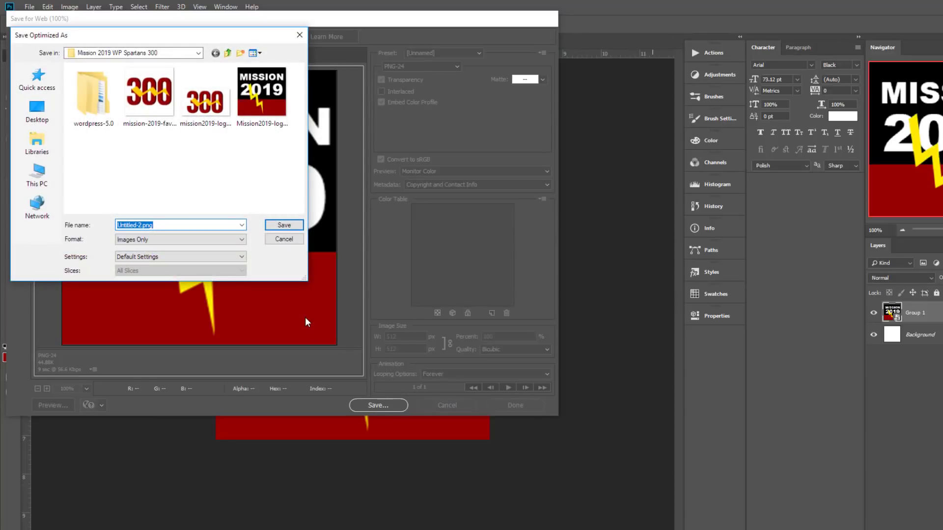
pyautogui.write('Mission2')
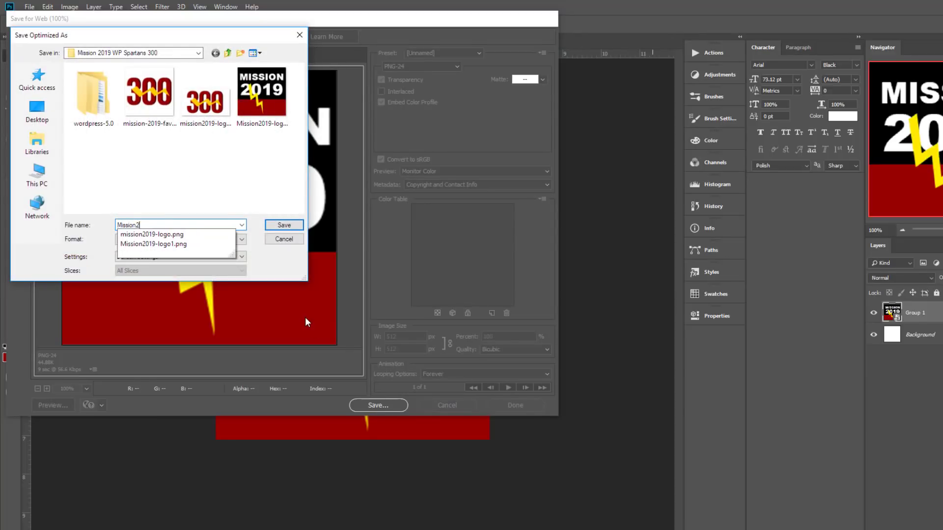
pyautogui.write('019-siteicon')
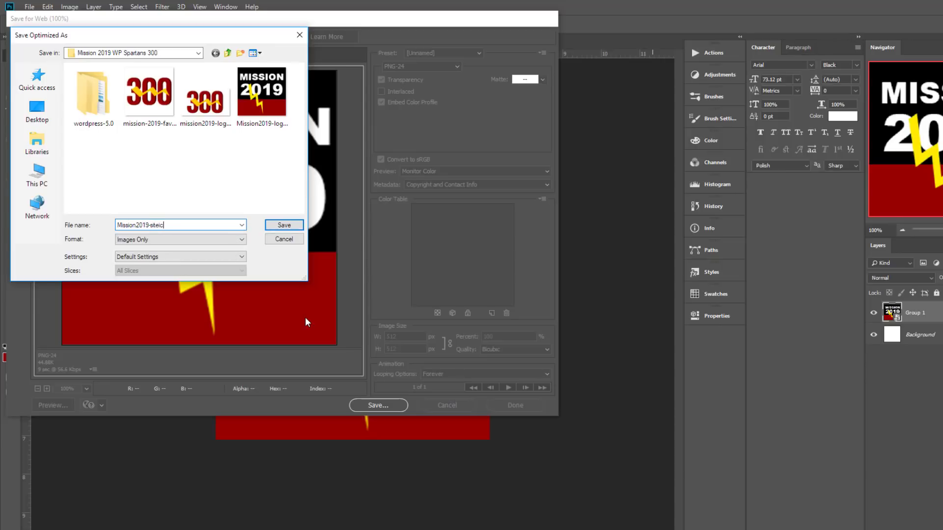
pyautogui.click(284, 226)
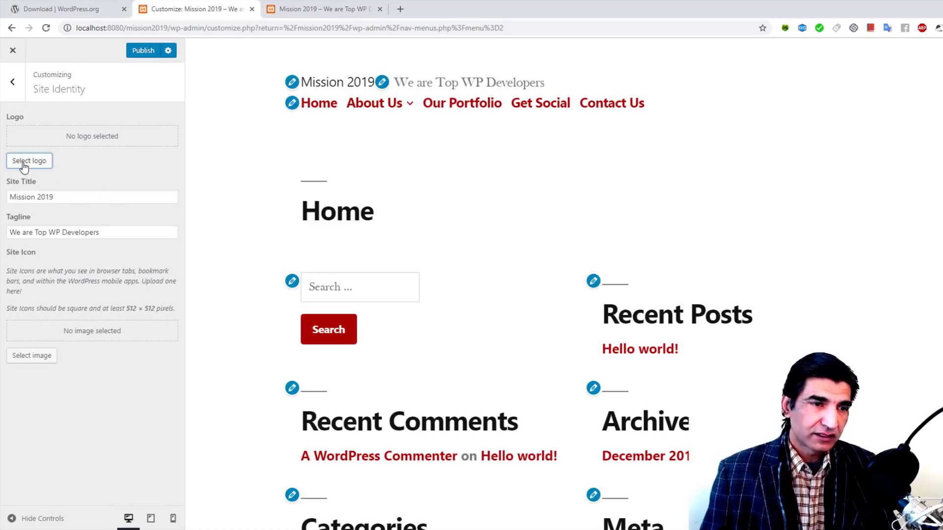
# Step: Upload Mission2019-logo1.png from the site logo picker
pyautogui.click(30, 160)
pyautogui.click(432, 296)
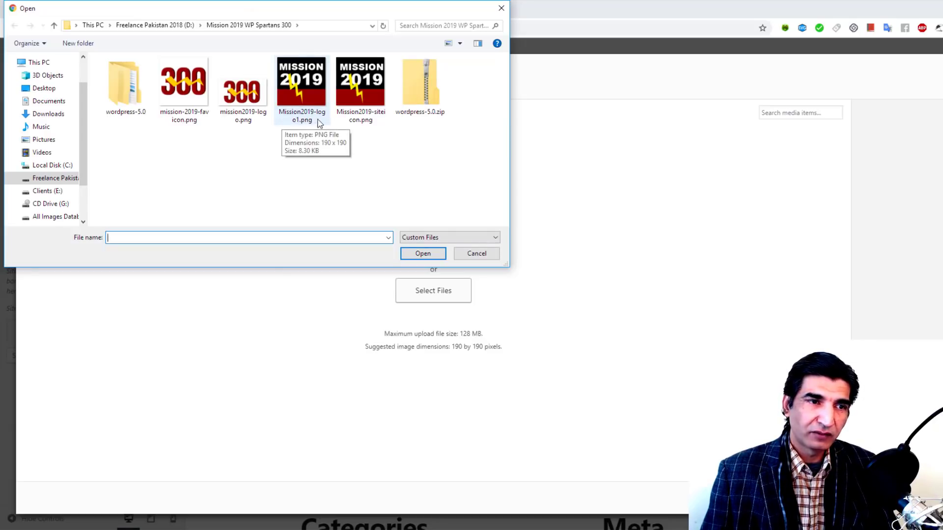
pyautogui.click(305, 94)
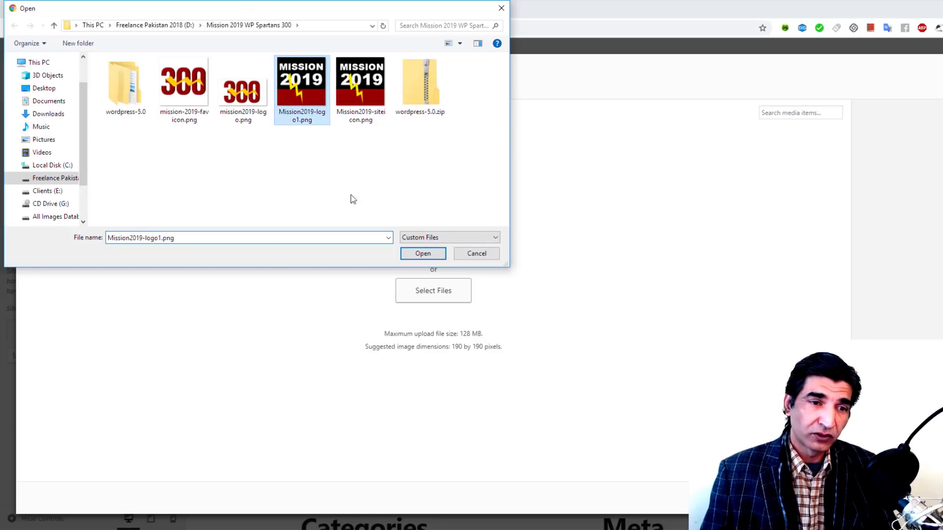
pyautogui.click(421, 253)
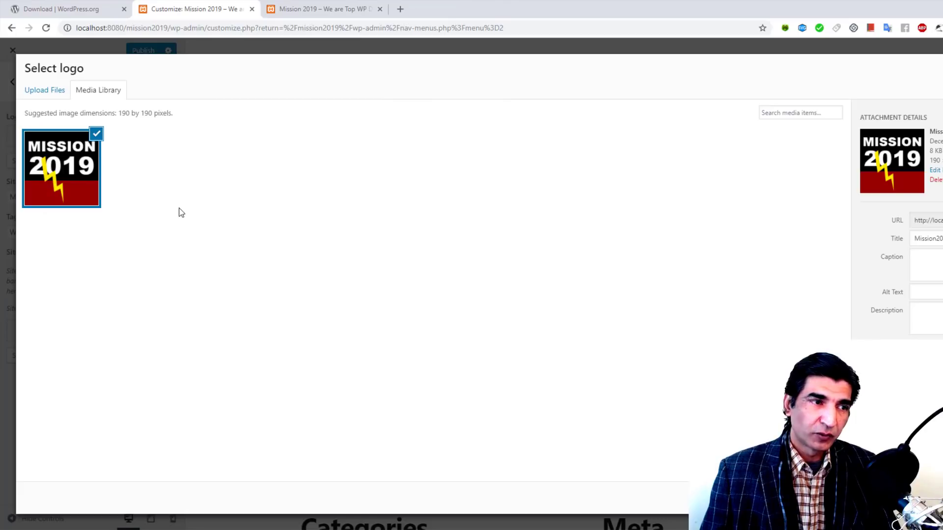
# Step: Give the logo alt text and description 'Mission 2019 Official Logo WP' and select it
pyautogui.click(932, 295)
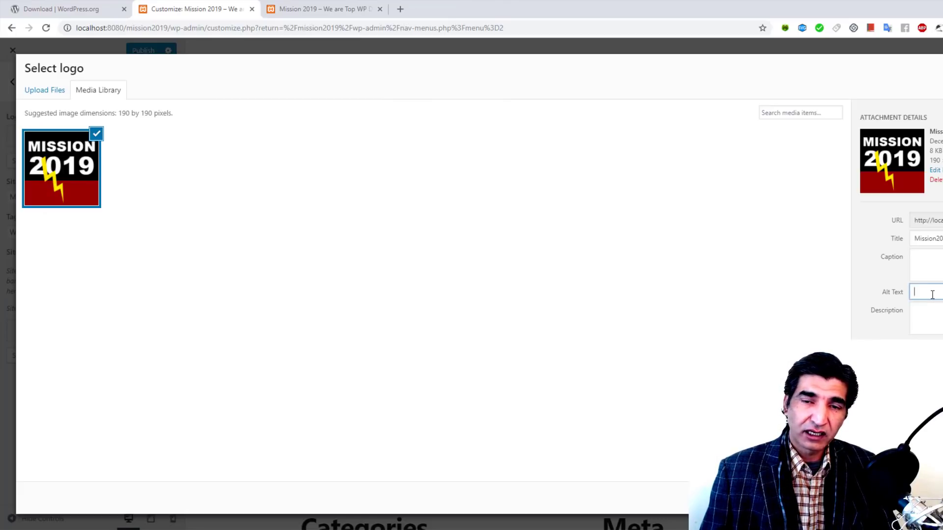
pyautogui.write('M')
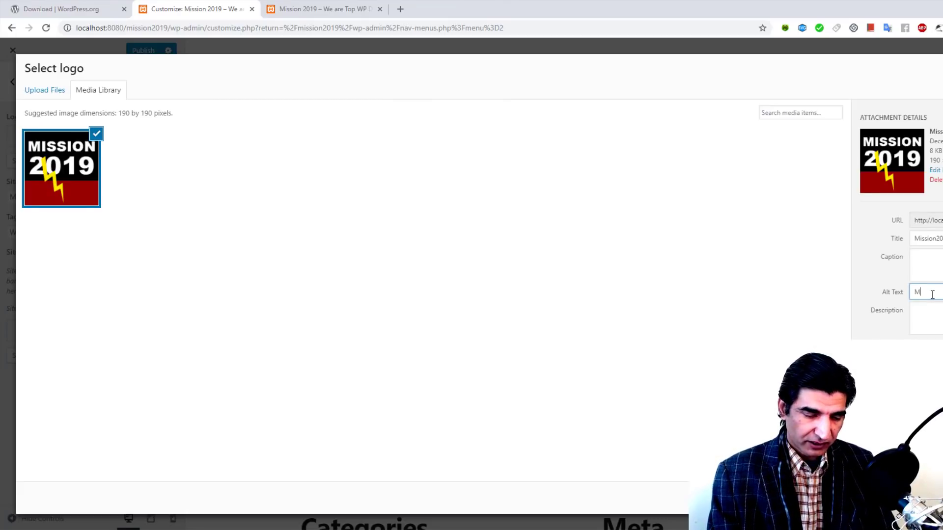
pyautogui.write('ission 2019')
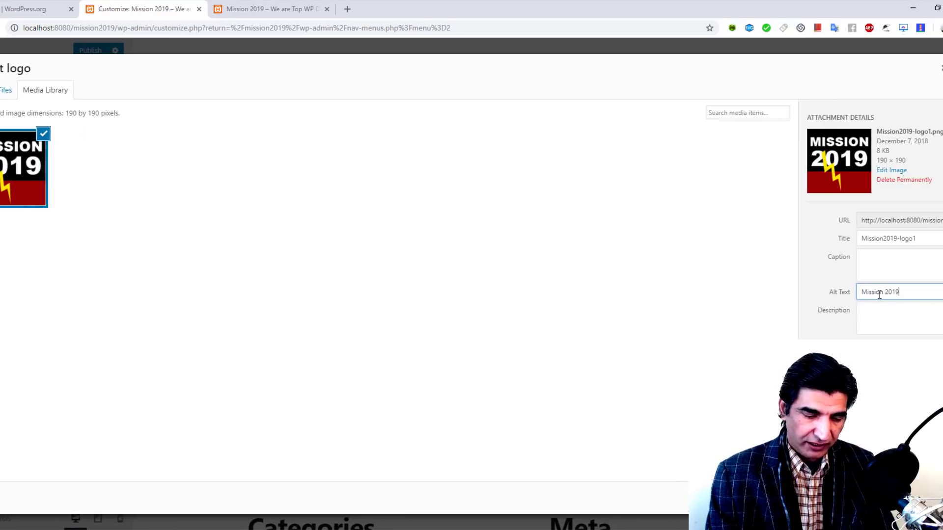
pyautogui.write(' Official ')
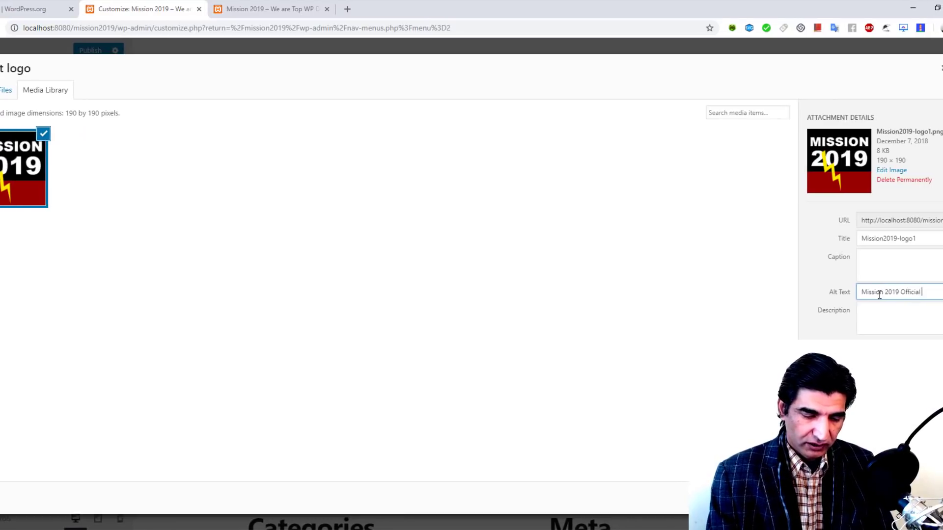
pyautogui.write('Logo WP')
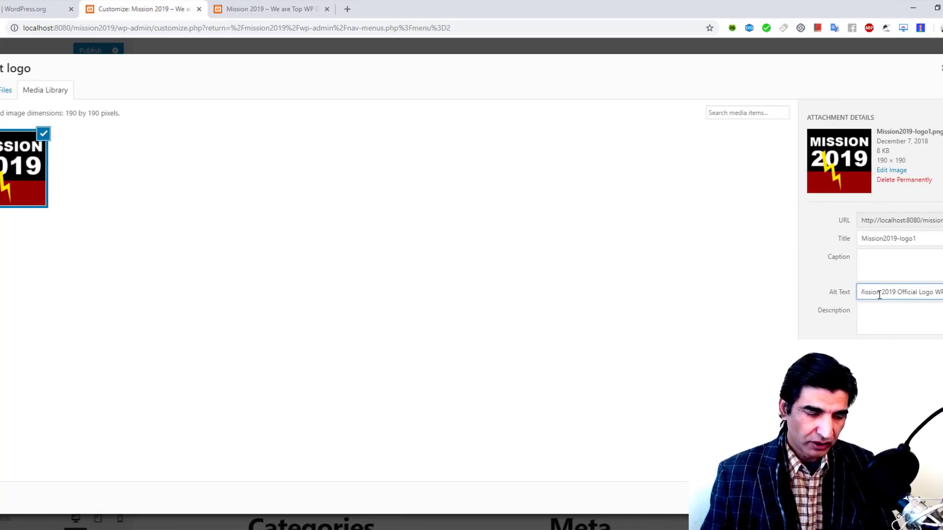
pyautogui.hotkey('ctrl', 'a')
pyautogui.hotkey('ctrl', 'c')
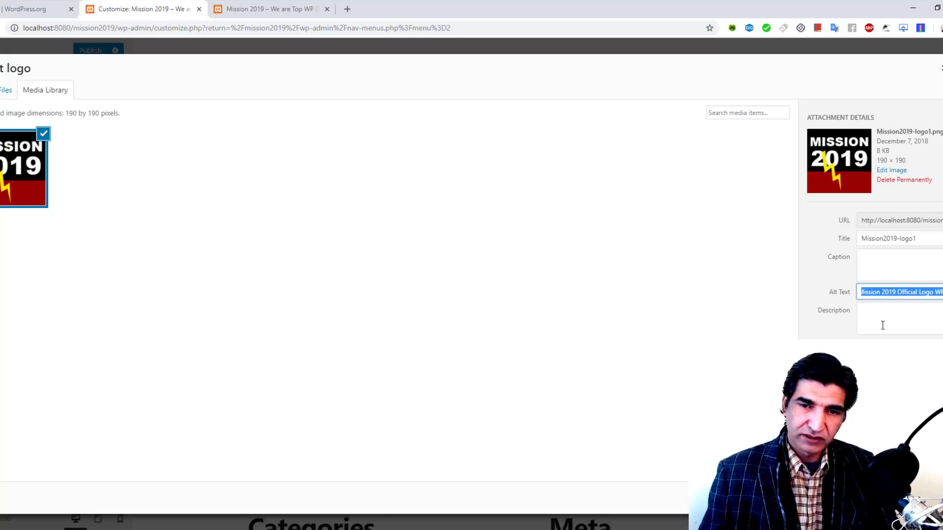
pyautogui.click(883, 326)
pyautogui.hotkey('ctrl', 'v')
pyautogui.click(913, 498)
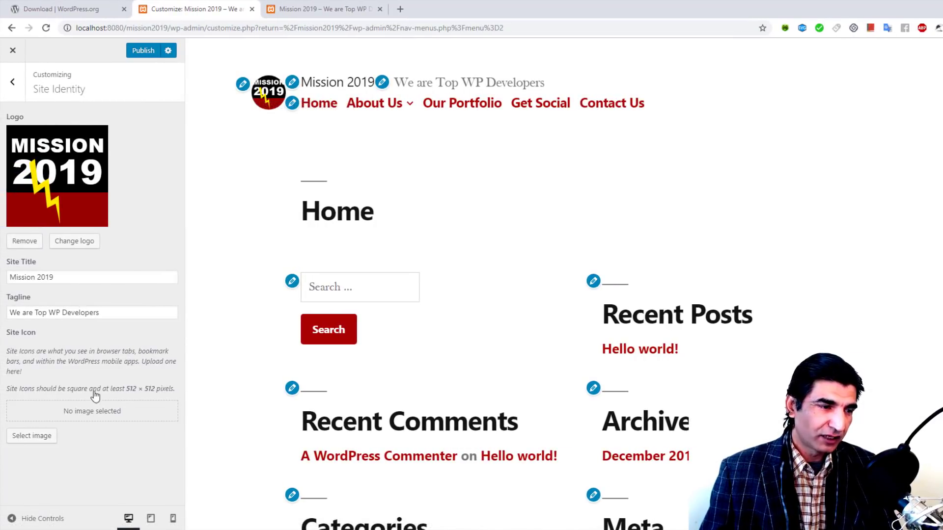
# Step: Upload Mission2019-siteicon.png from the site icon picker
pyautogui.click(35, 438)
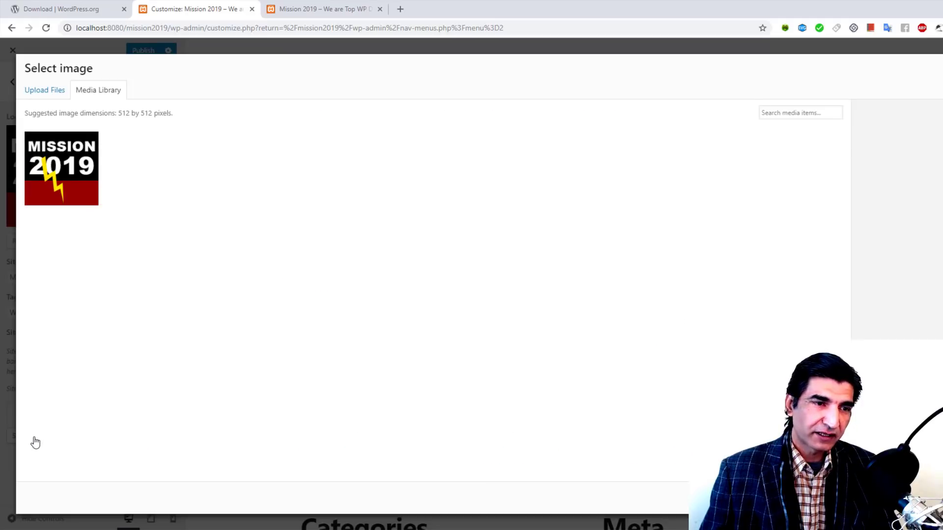
pyautogui.click(49, 91)
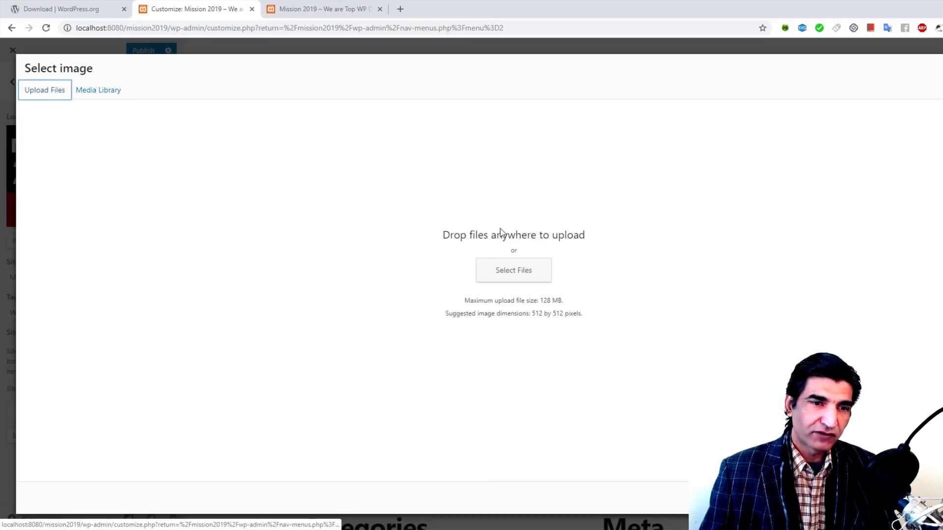
pyautogui.click(528, 271)
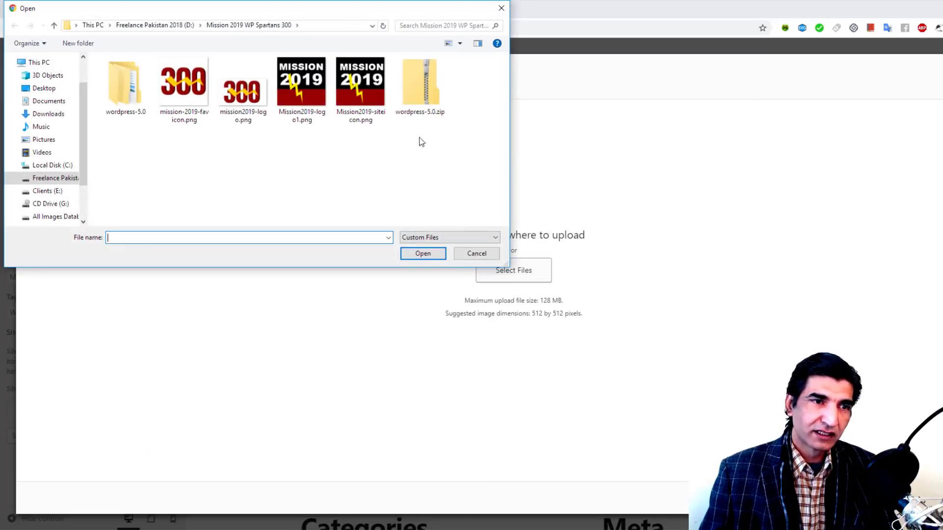
pyautogui.click(370, 81)
pyautogui.click(423, 254)
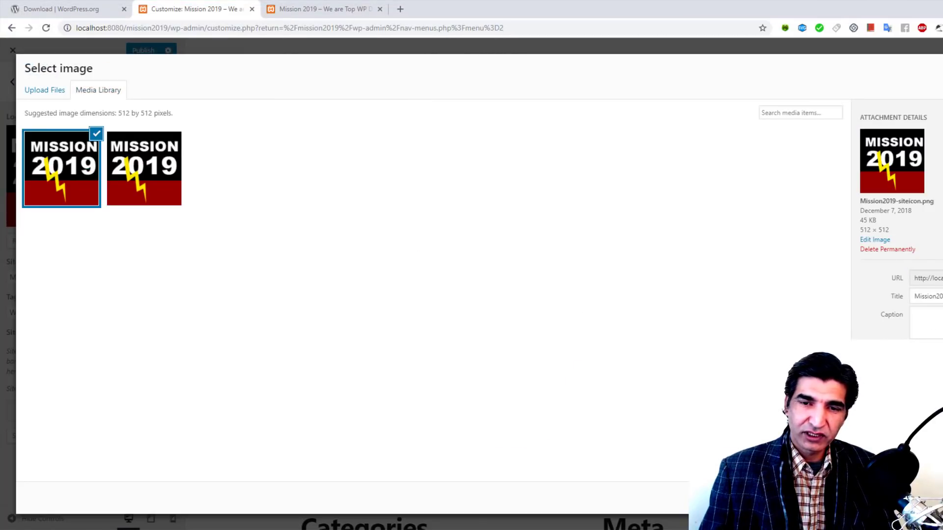
# Step: Set the icon's alt text and description to 'Mission 2019 Official Site Icon' and select it
pyautogui.click(936, 354)
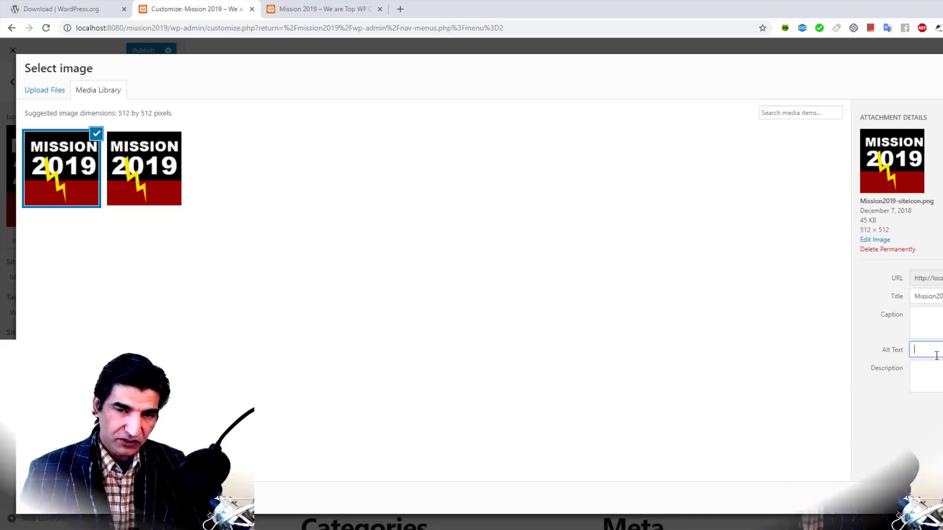
pyautogui.write('Mission 2019 Offici')
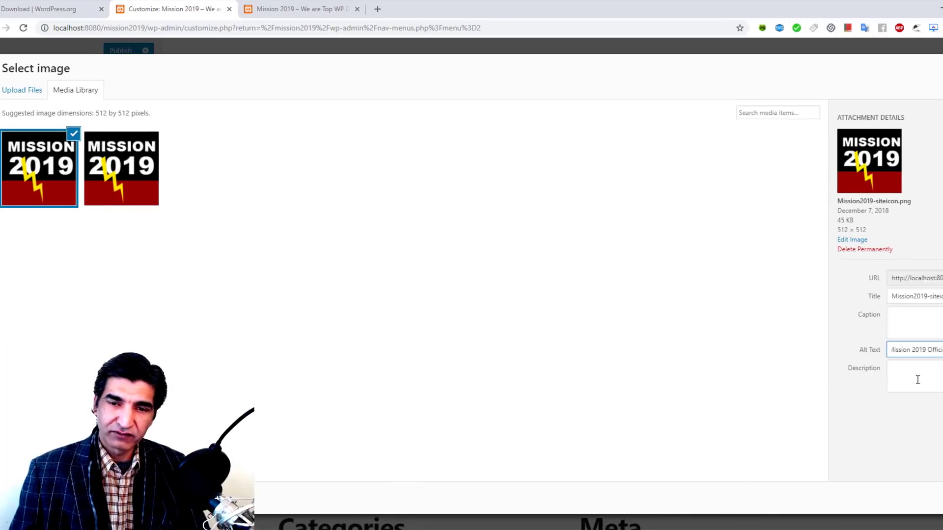
pyautogui.write('al Logo WP')
pyautogui.click(917, 380)
pyautogui.write('Mission 2019 Official Logo WP')
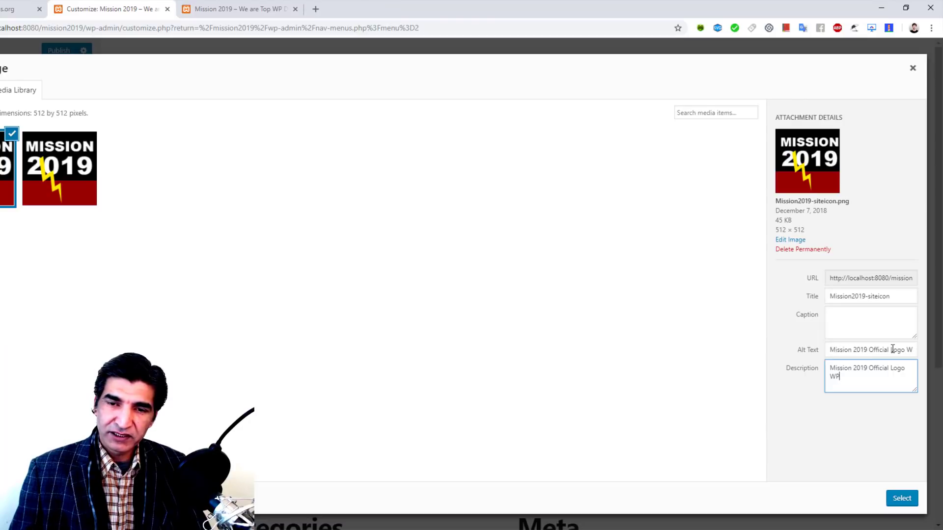
pyautogui.moveTo(891, 350); pyautogui.dragTo(932, 353)
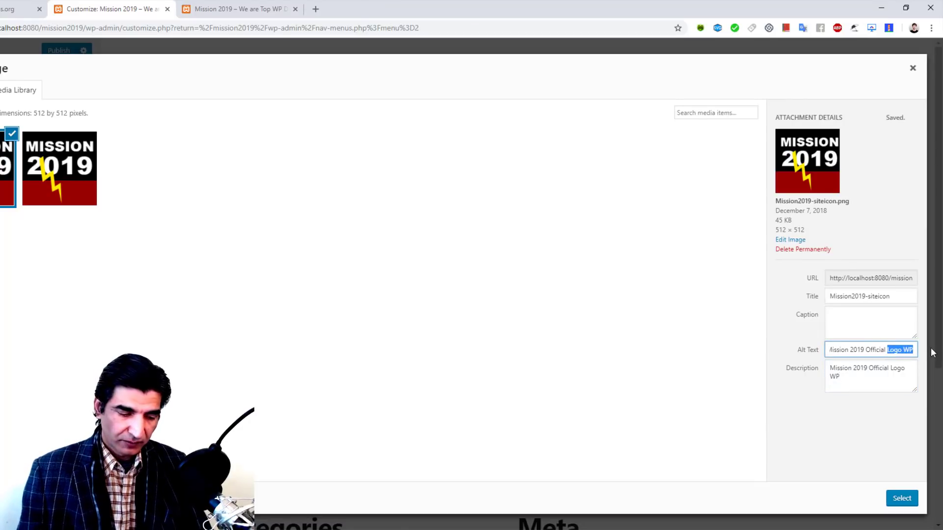
pyautogui.write('Site ')
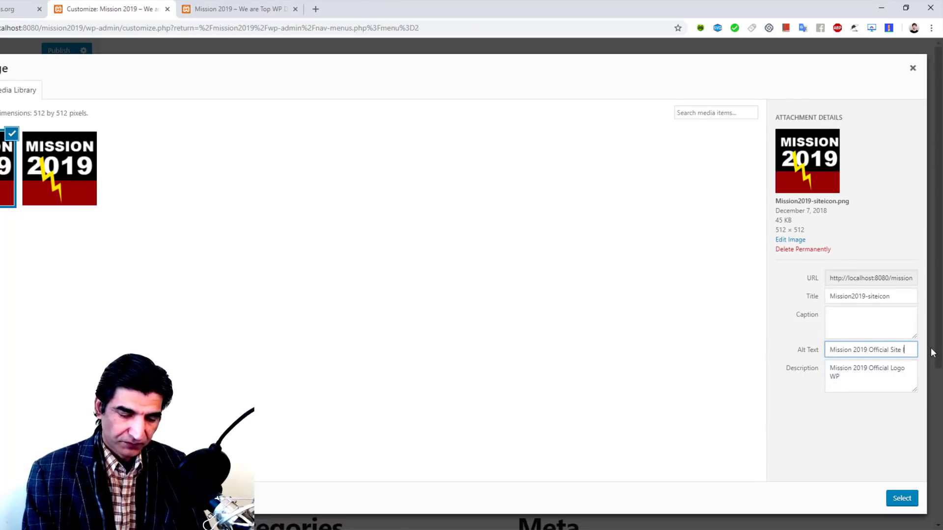
pyautogui.write('Icon')
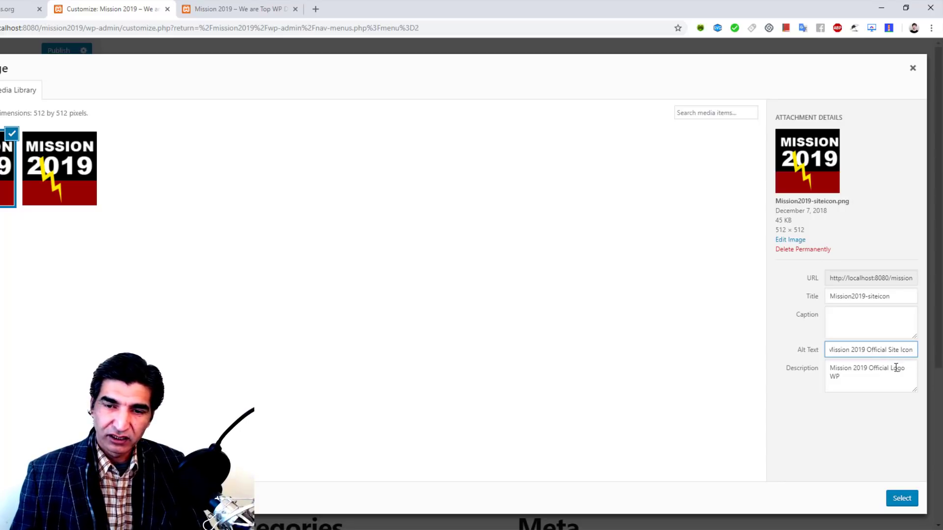
pyautogui.moveTo(891, 368); pyautogui.dragTo(916, 387)
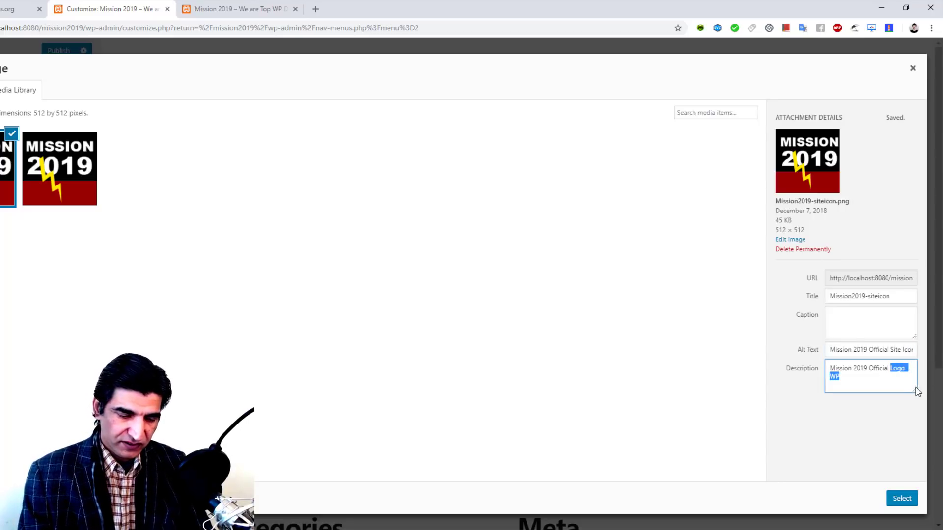
pyautogui.write('Site Icon')
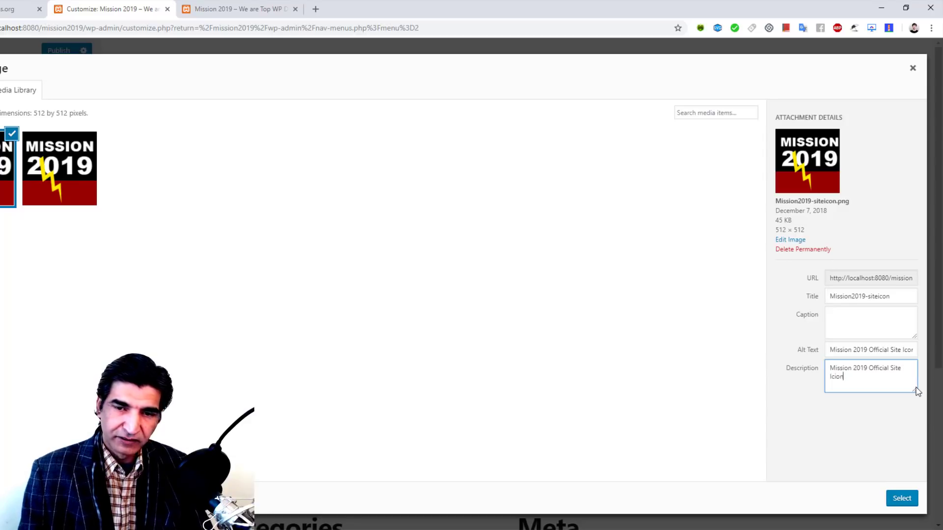
pyautogui.press('BackSpace')
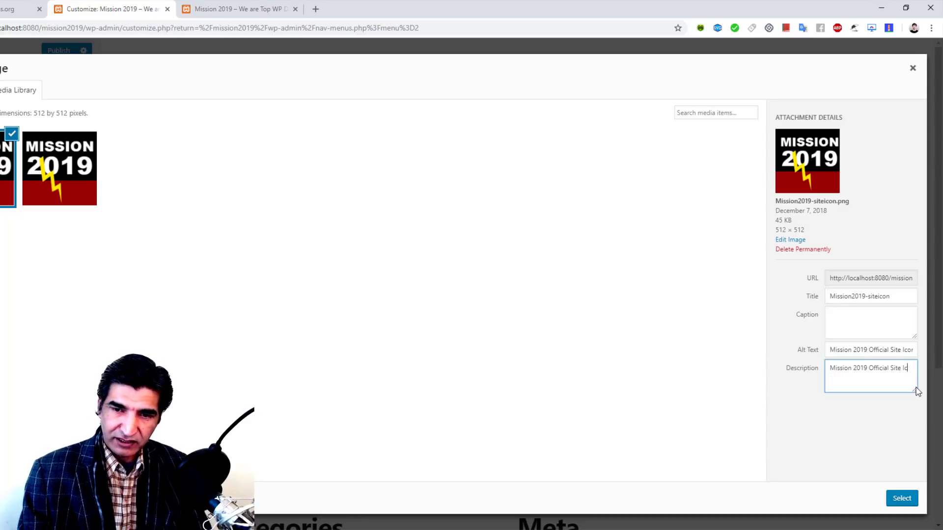
pyautogui.write('n')
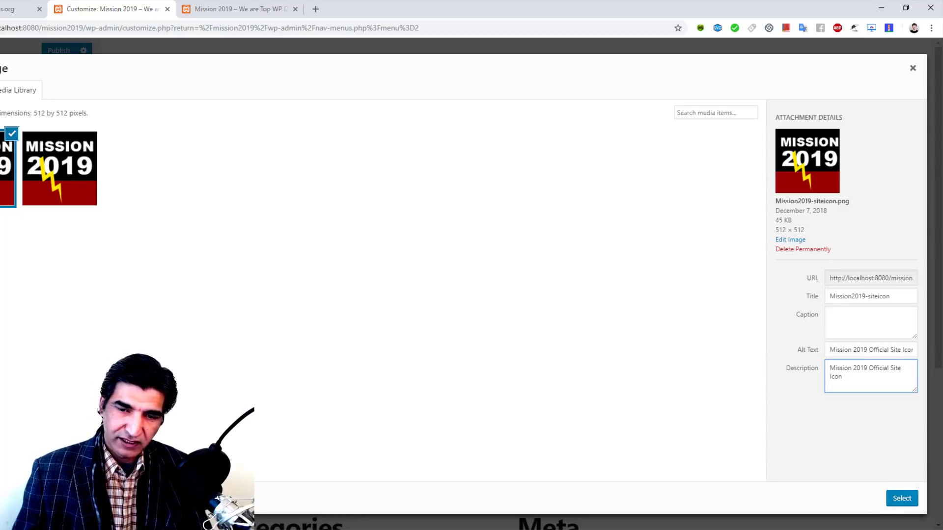
pyautogui.click(902, 498)
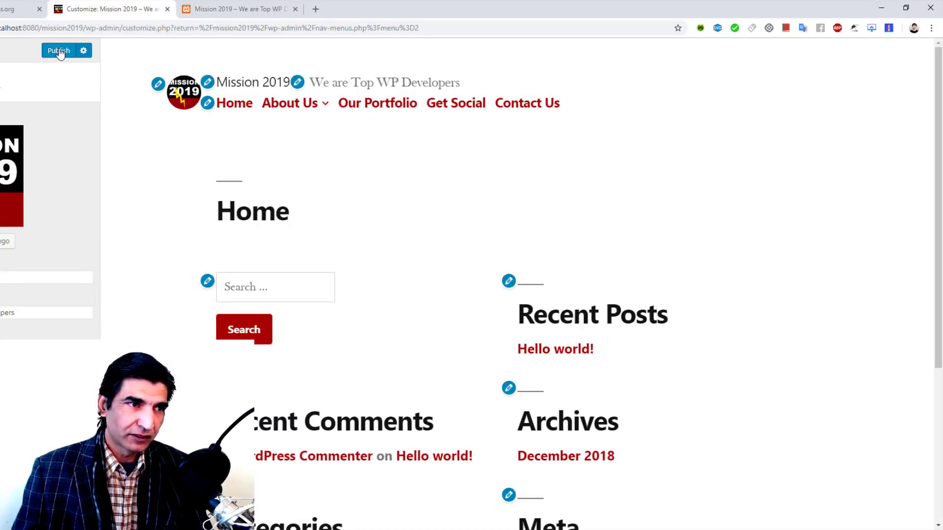
# Step: Reload the live site to check the new logo, then exit the customizer to Menus
pyautogui.click(217, 8)
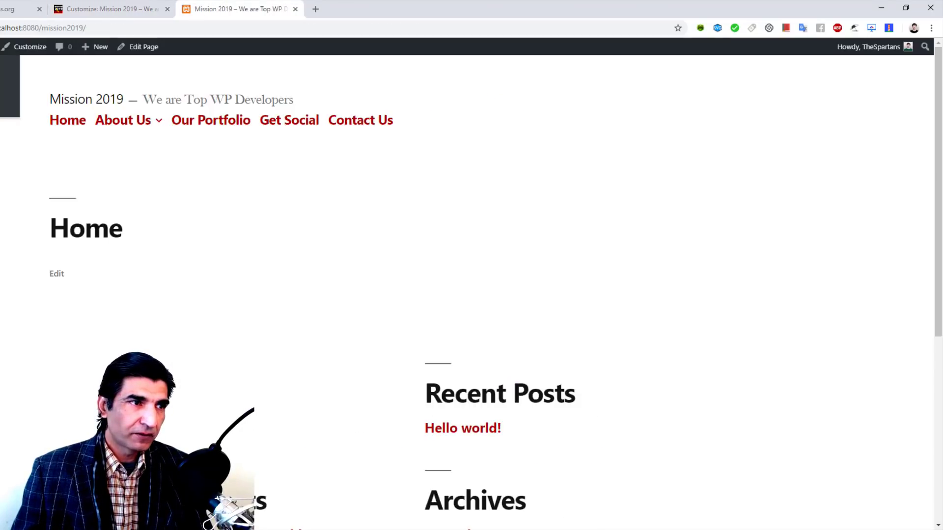
pyautogui.press('F5')
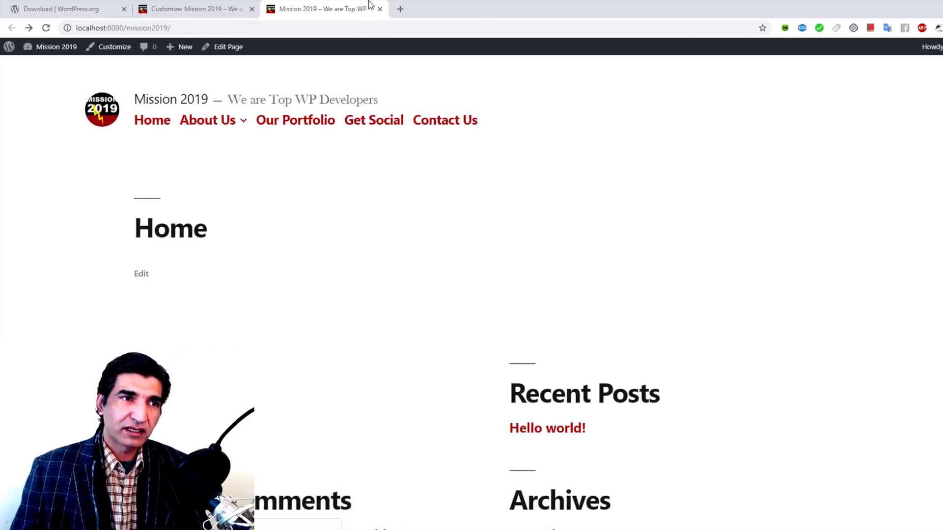
pyautogui.click(196, 9)
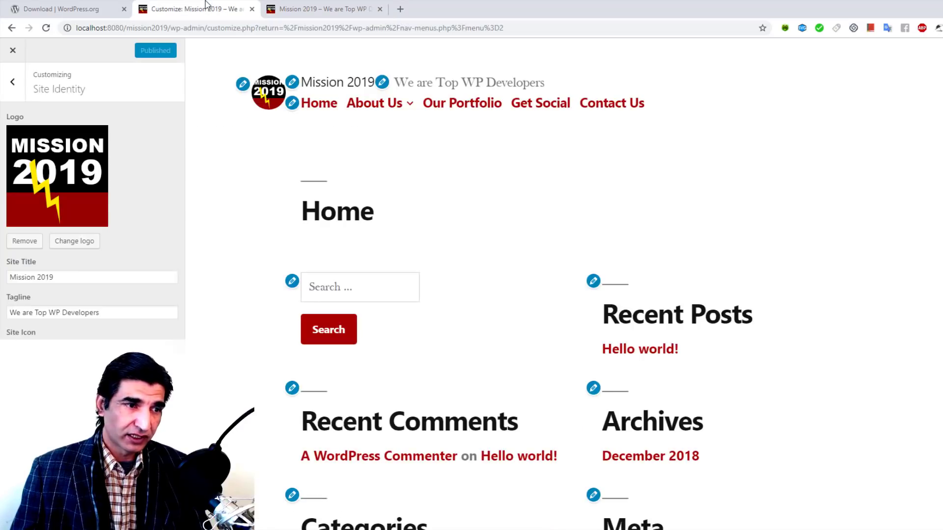
pyautogui.click(12, 84)
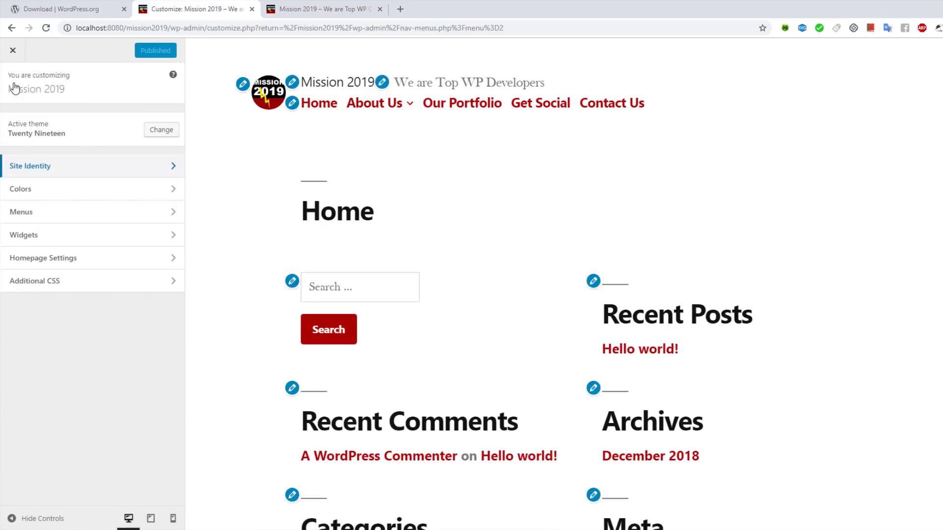
pyautogui.click(12, 51)
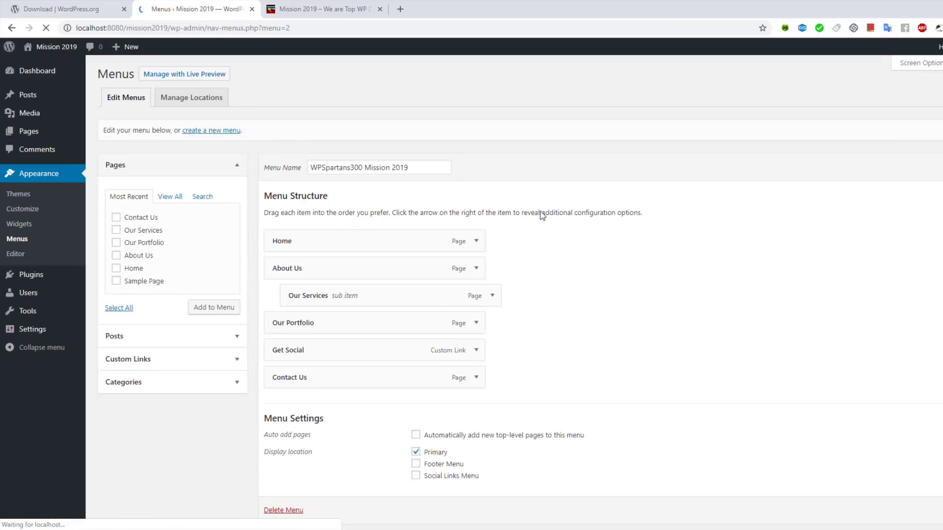
pyautogui.click(322, 9)
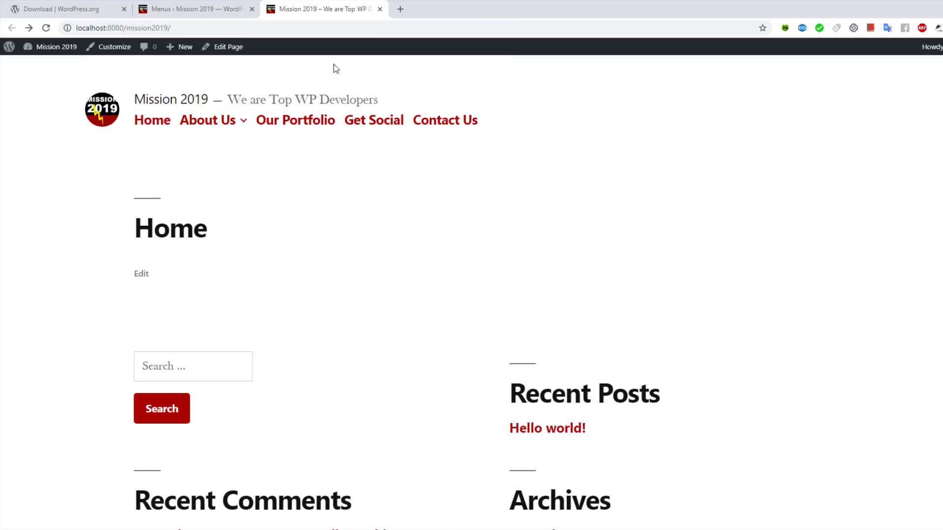
pyautogui.click(197, 9)
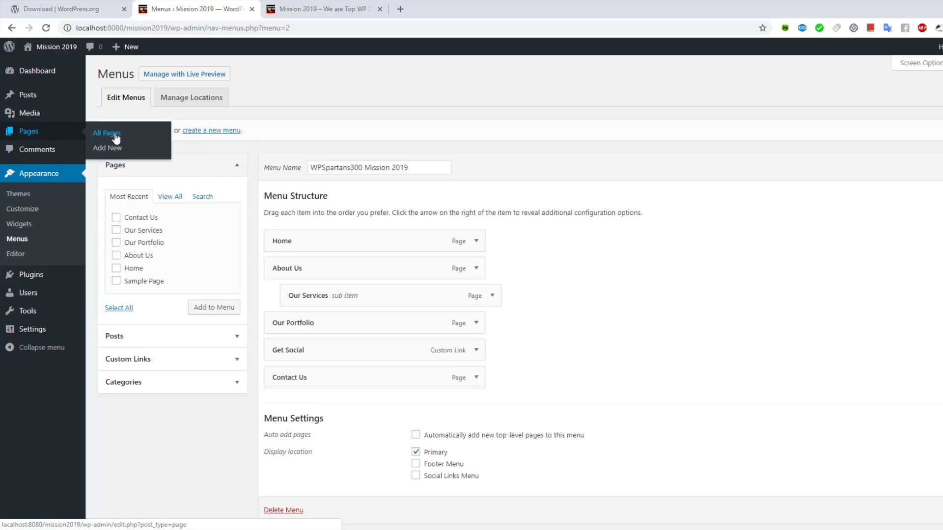
# Step: Trash the Sample Page and empty the pages Trash to delete it permanently
pyautogui.click(116, 139)
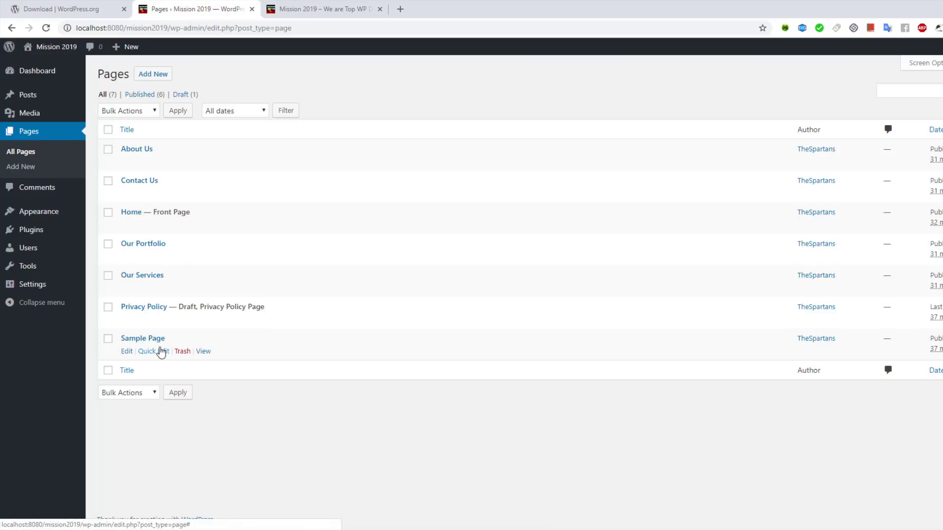
pyautogui.click(182, 352)
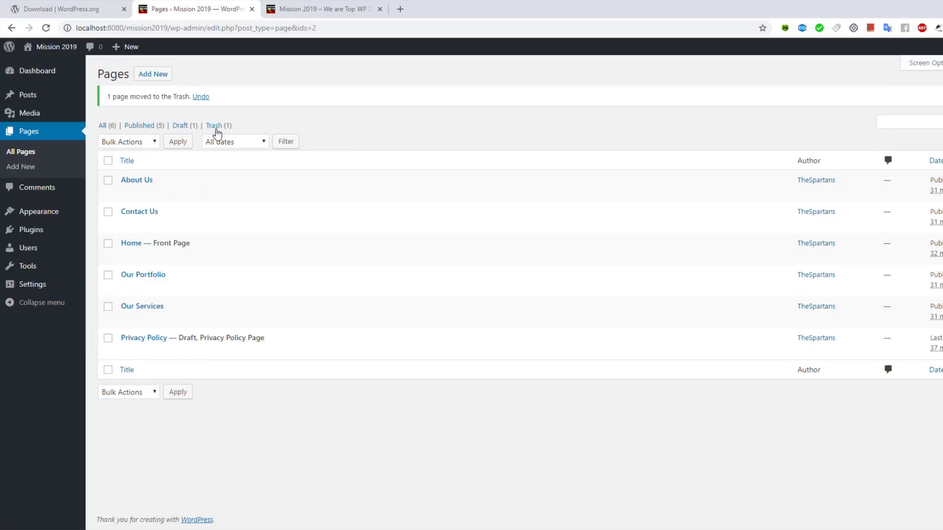
pyautogui.click(216, 127)
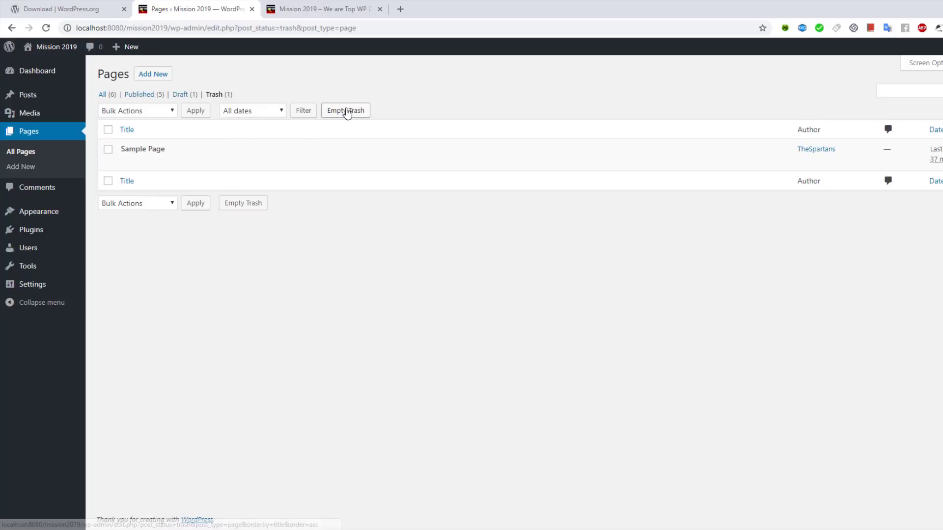
pyautogui.click(346, 111)
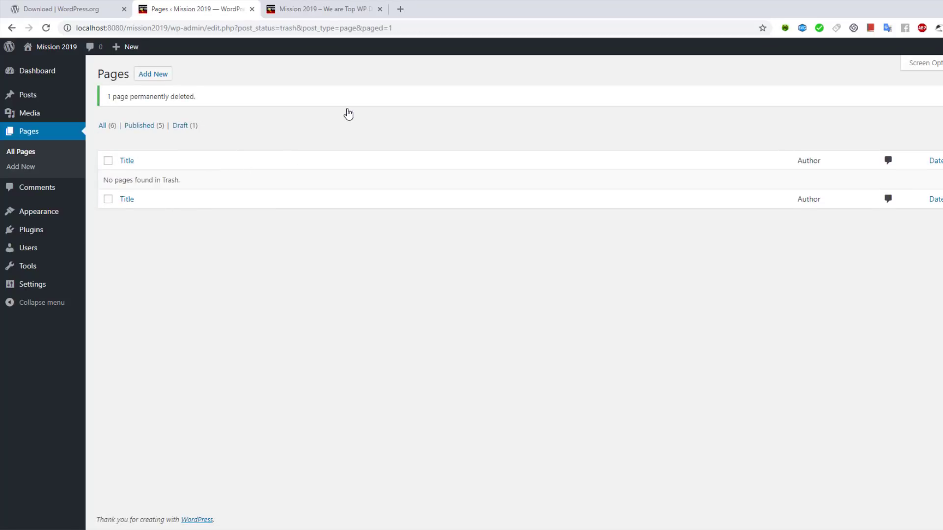
# Step: Trash the Hello world! post, empty the posts Trash, and start a new post
pyautogui.moveTo(65, 96)
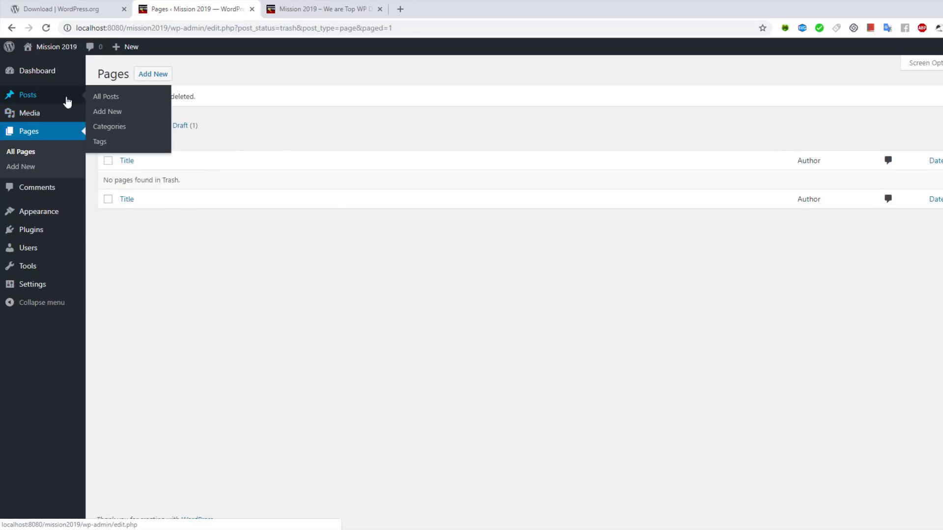
pyautogui.click(109, 96)
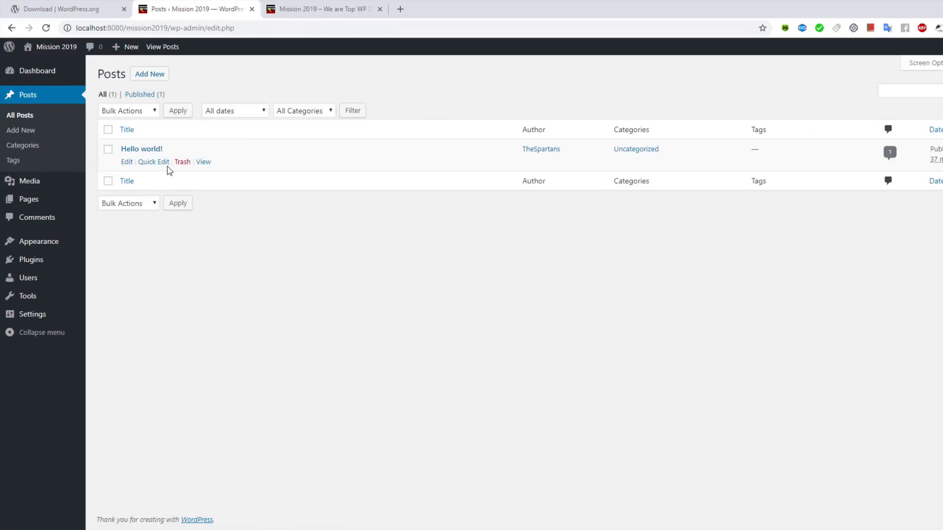
pyautogui.click(187, 166)
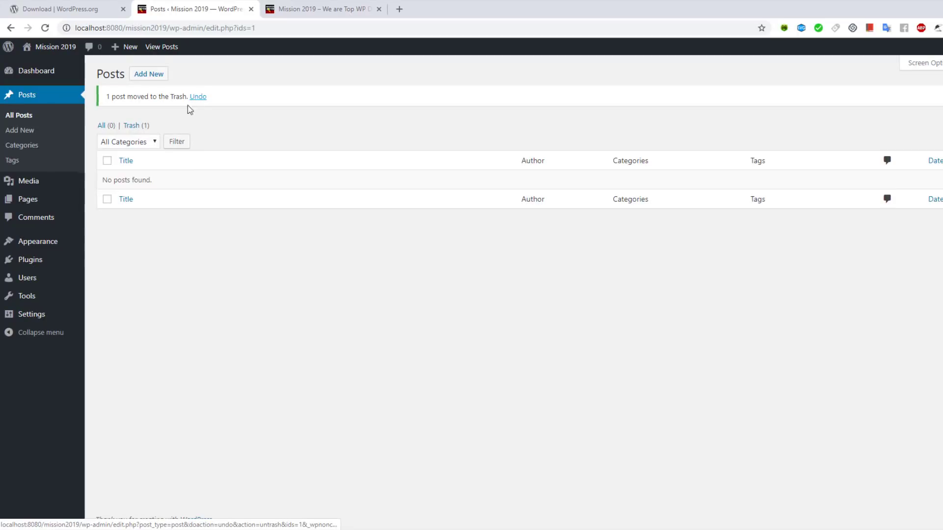
pyautogui.click(132, 125)
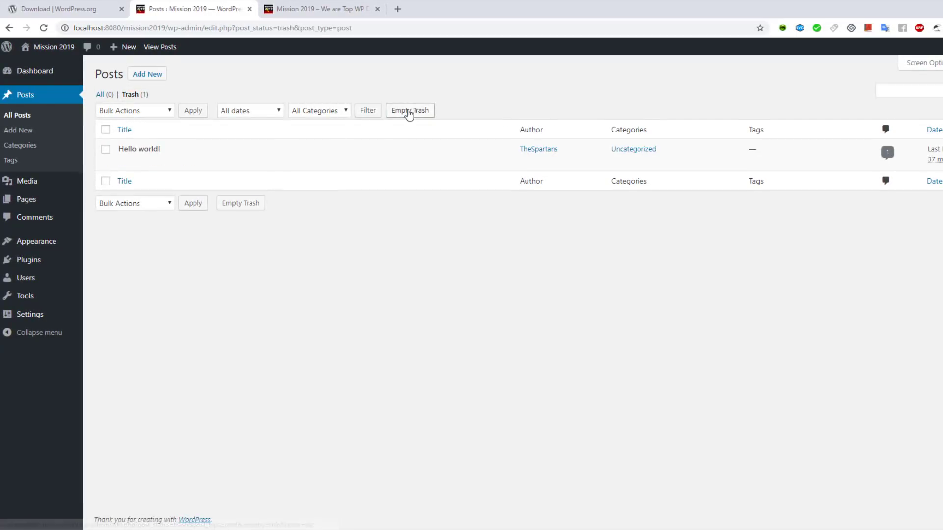
pyautogui.click(409, 111)
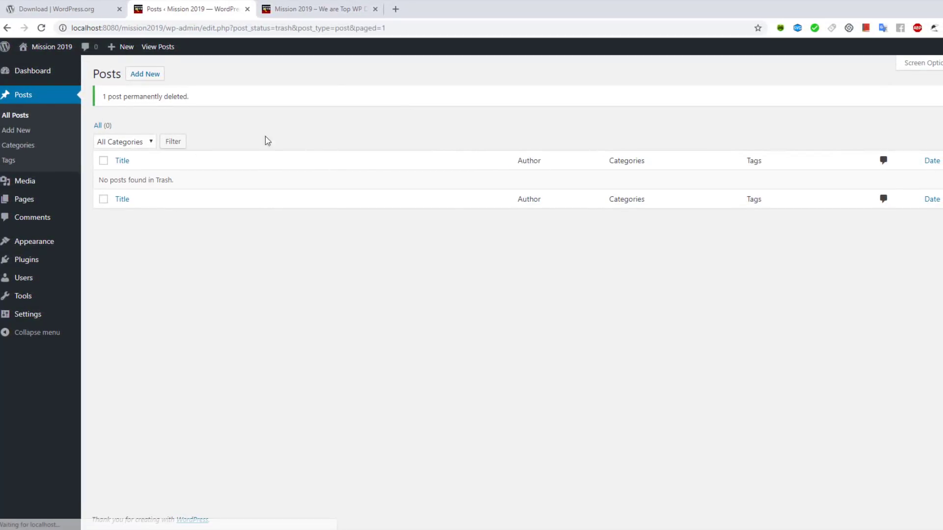
pyautogui.click(144, 80)
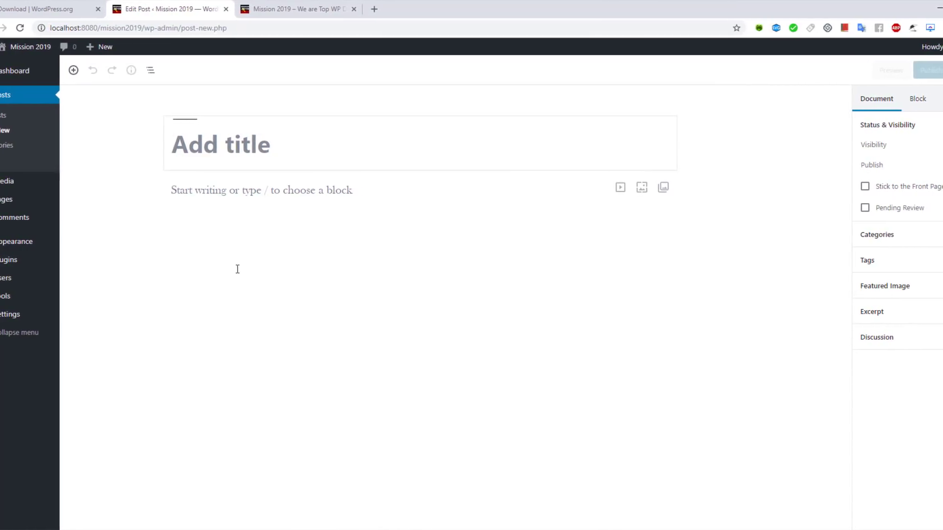
# Step: Title the new post 'WordPress Development in 2019 - Pro Tips' and move into the empty body
pyautogui.write('Our Mission is Superb')
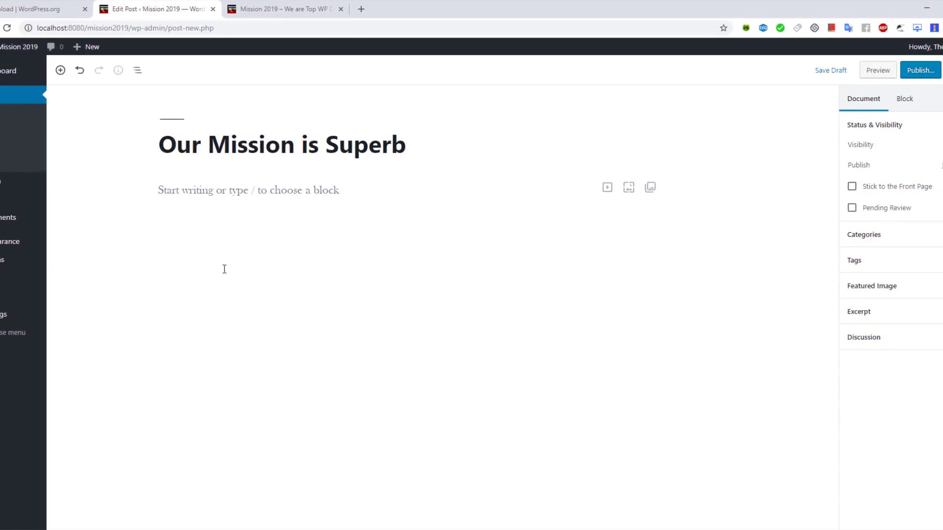
pyautogui.press('BackSpace')
pyautogui.press('BackSpace')
pyautogui.press('BackSpace')
pyautogui.press('BackSpace')
pyautogui.press('BackSpace')
pyautogui.press('BackSpace')
pyautogui.press('BackSpace')
pyautogui.press('BackSpace')
pyautogui.press('BackSpace')
pyautogui.press('BackSpace')
pyautogui.press('BackSpace')
pyautogui.press('BackSpace')
pyautogui.press('BackSpace')
pyautogui.press('BackSpace')
pyautogui.press('BackSpace')
pyautogui.press('BackSpace')
pyautogui.press('BackSpace')
pyautogui.press('BackSpace')
pyautogui.press('BackSpace')
pyautogui.press('BackSpace')
pyautogui.write('W')
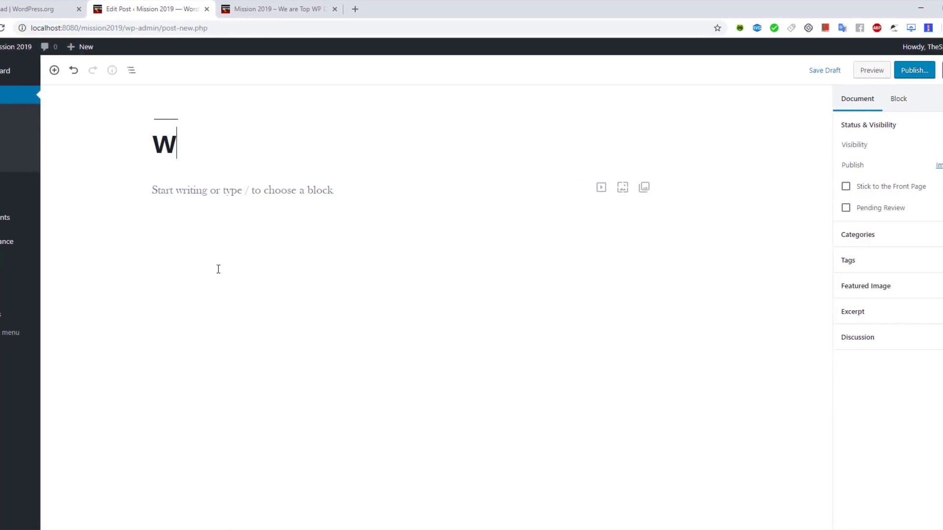
pyautogui.write('ordPress Develop')
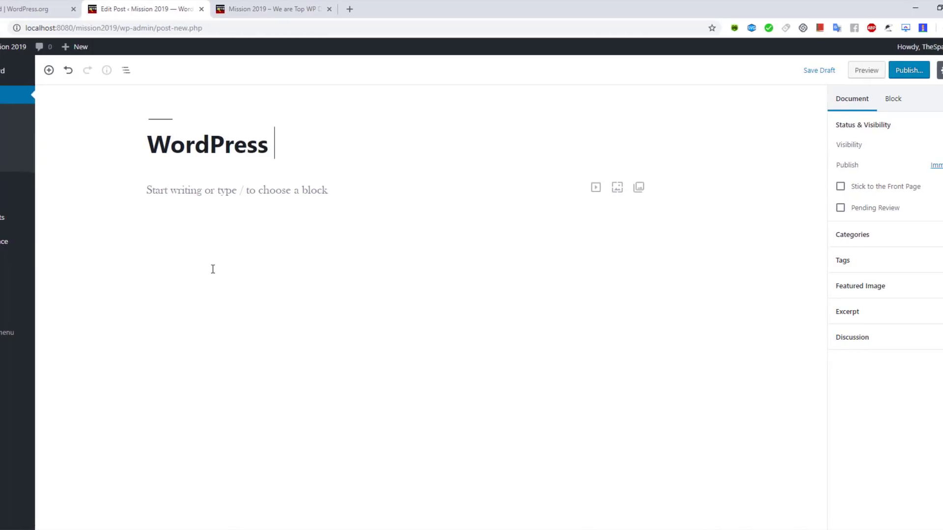
pyautogui.write('ment in')
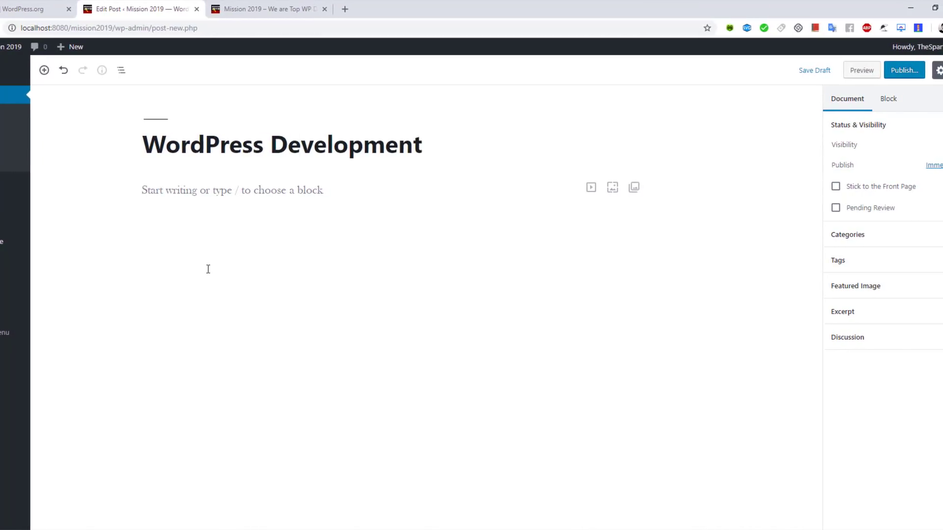
pyautogui.write(' 2019 -')
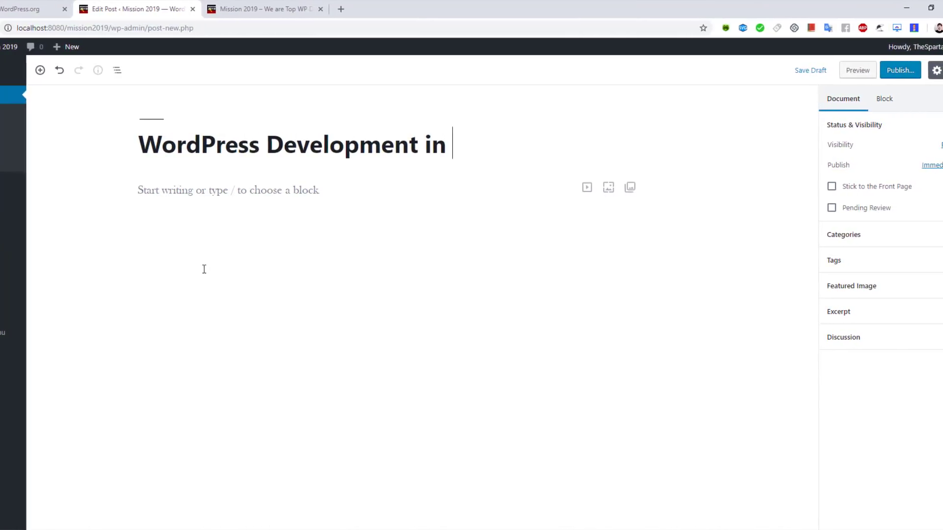
pyautogui.write(' P')
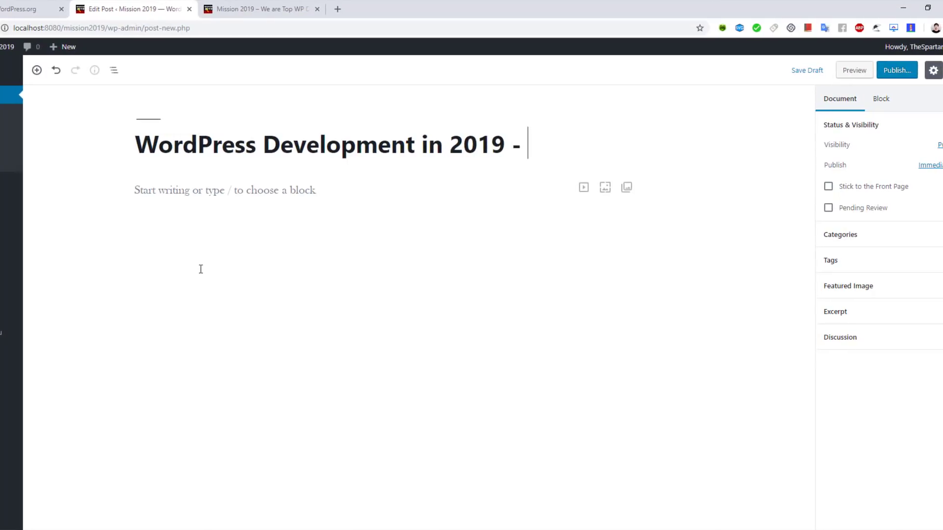
pyautogui.write('ro Tips')
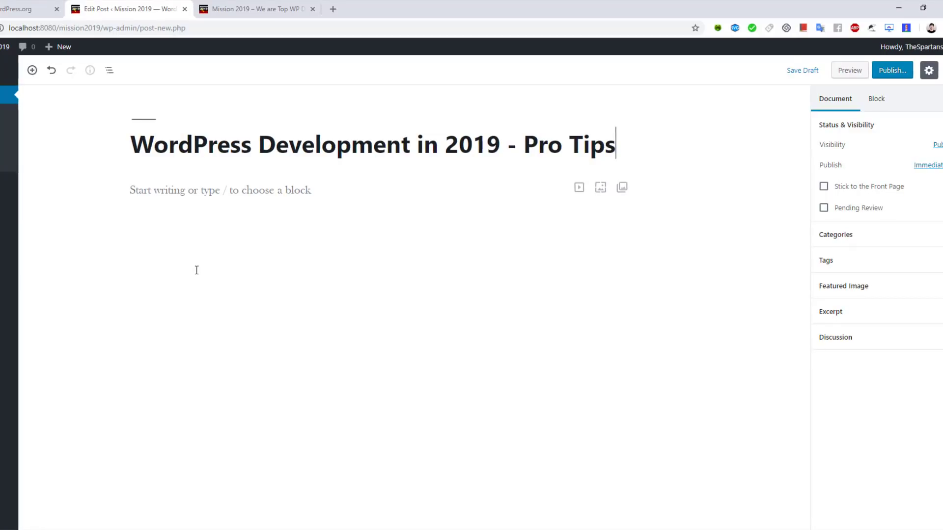
pyautogui.click(255, 190)
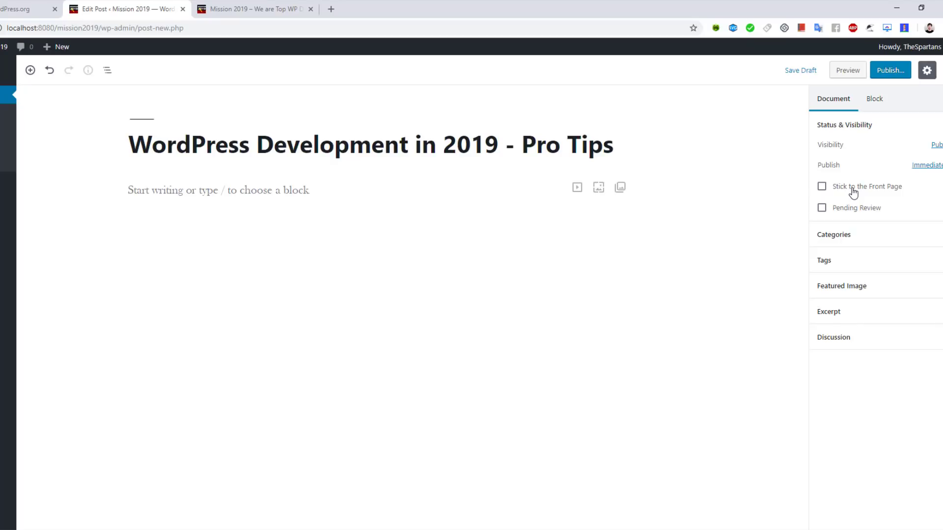
# Step: Check Stick to the Front Page and expand the Permalink and Categories panels
pyautogui.click(821, 186)
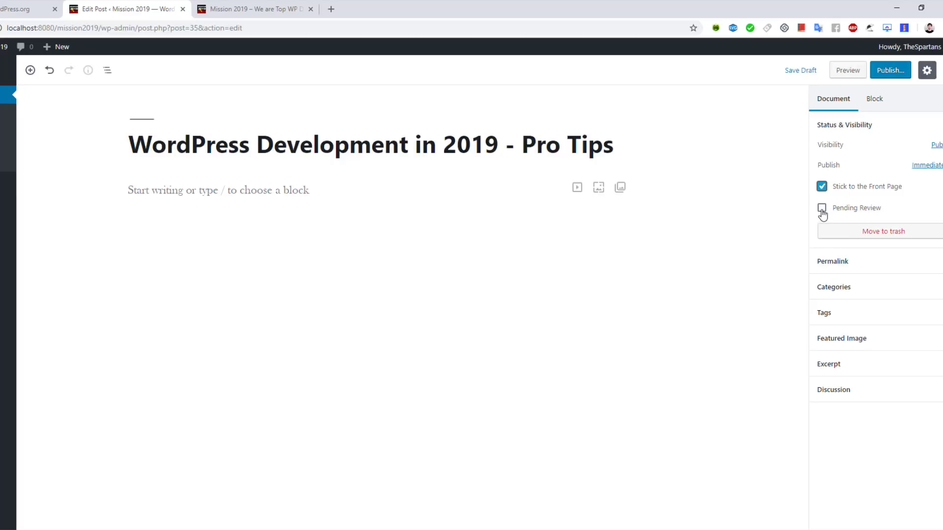
pyautogui.click(859, 261)
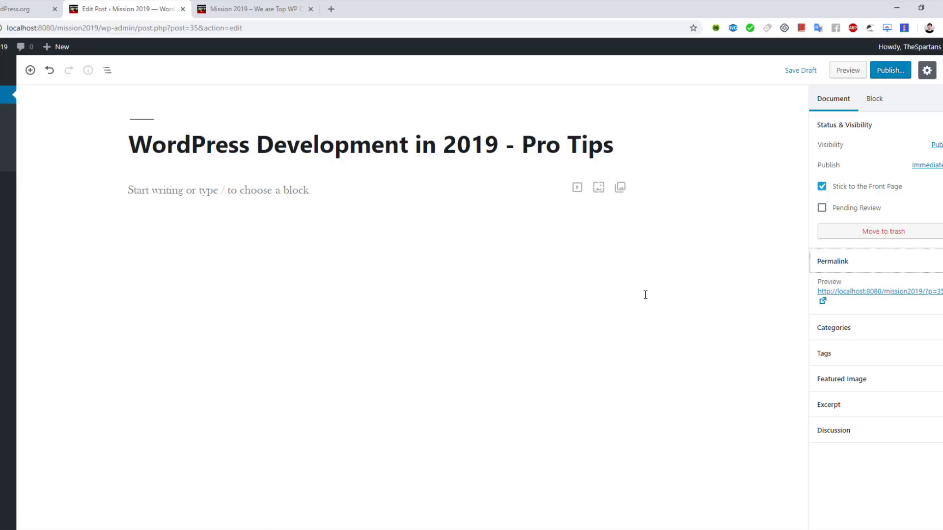
pyautogui.click(852, 328)
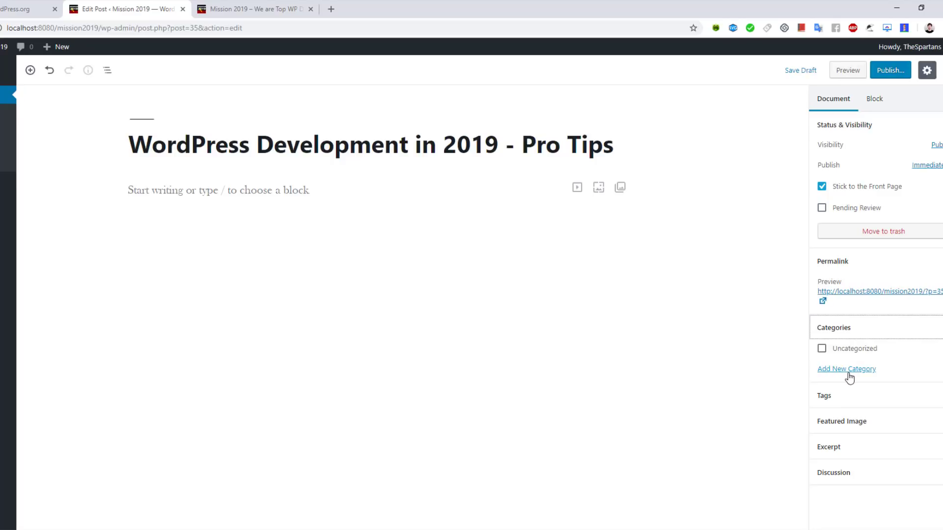
# Step: Add a new 'WordPress Vision' category and assign it to the post
pyautogui.click(849, 372)
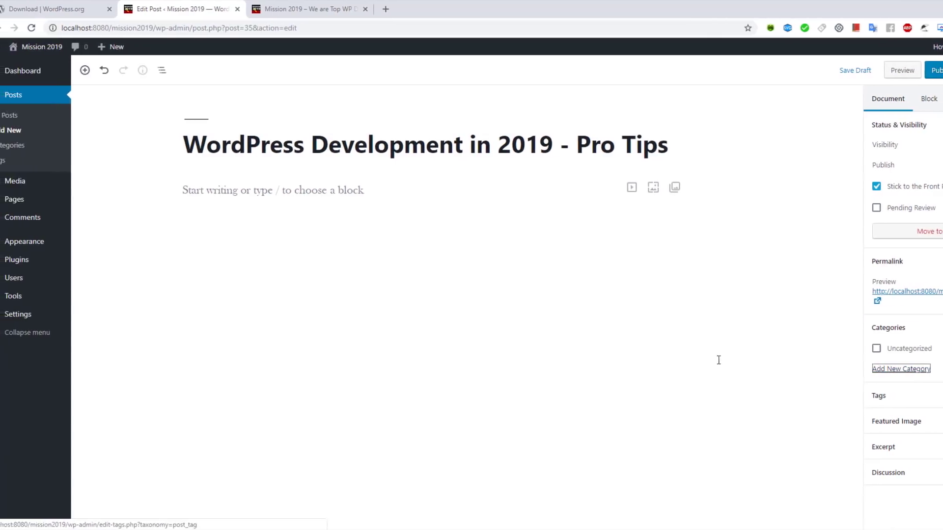
pyautogui.click(897, 372)
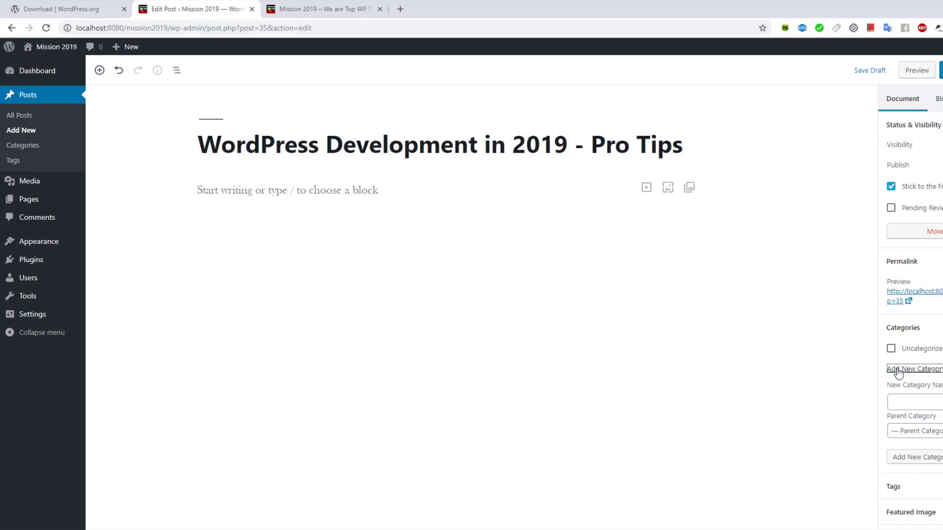
pyautogui.click(905, 403)
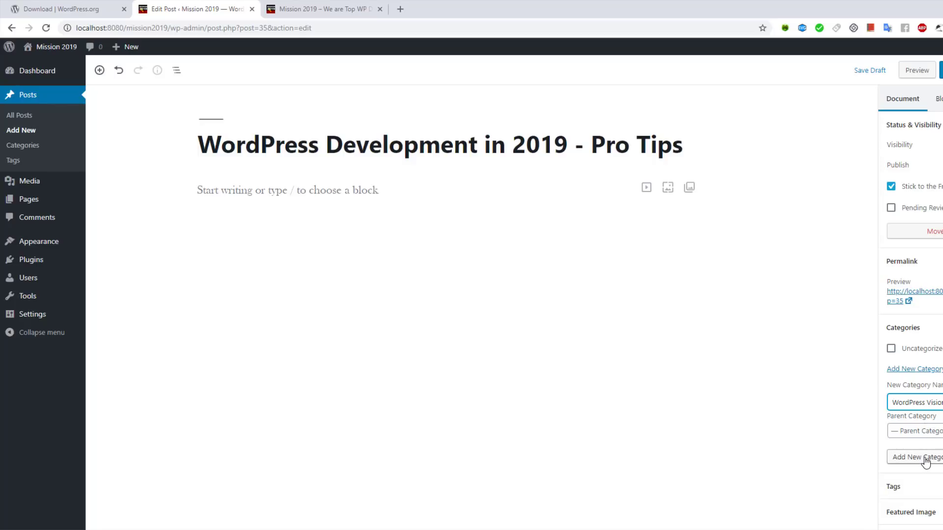
pyautogui.click(926, 459)
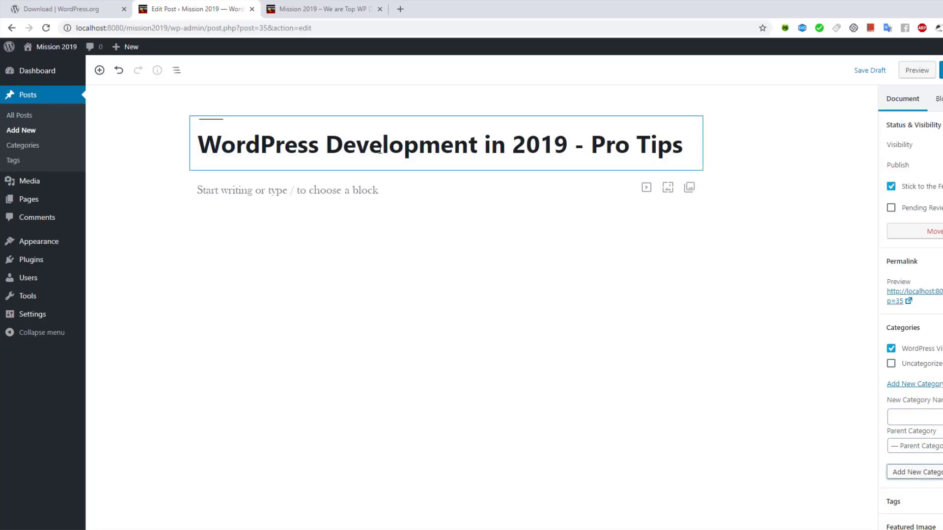
# Step: Expand the Tags and Featured Image panels, then open pixabay.com in a new browser tab
pyautogui.scroll(-1, 921, 373)
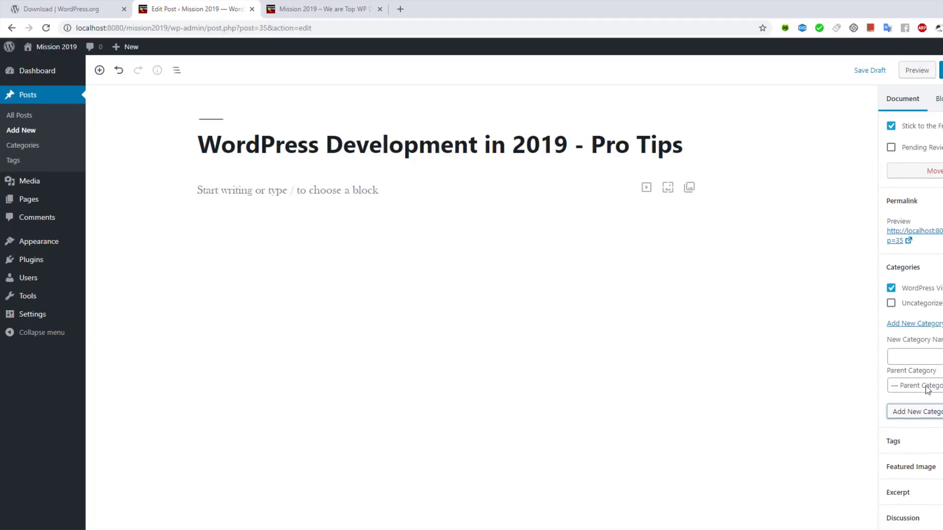
pyautogui.click(935, 447)
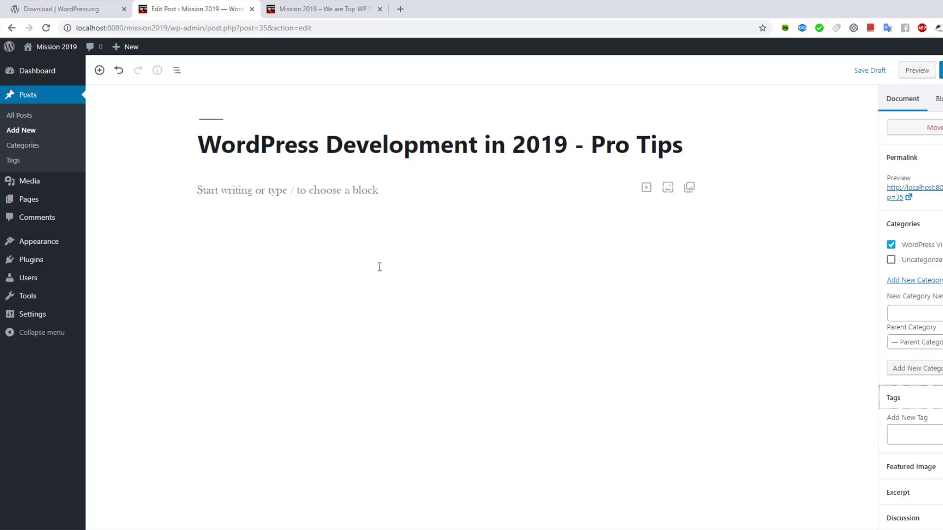
pyautogui.click(925, 468)
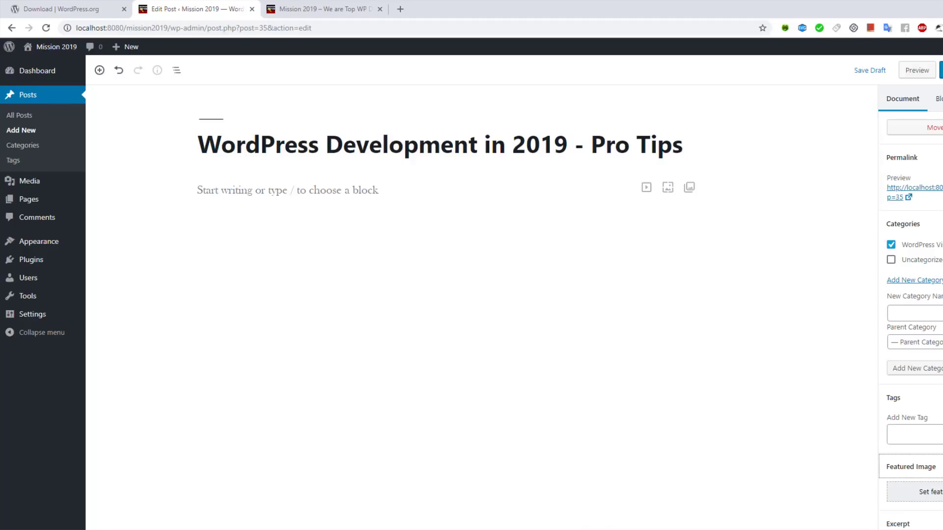
pyautogui.click(400, 9)
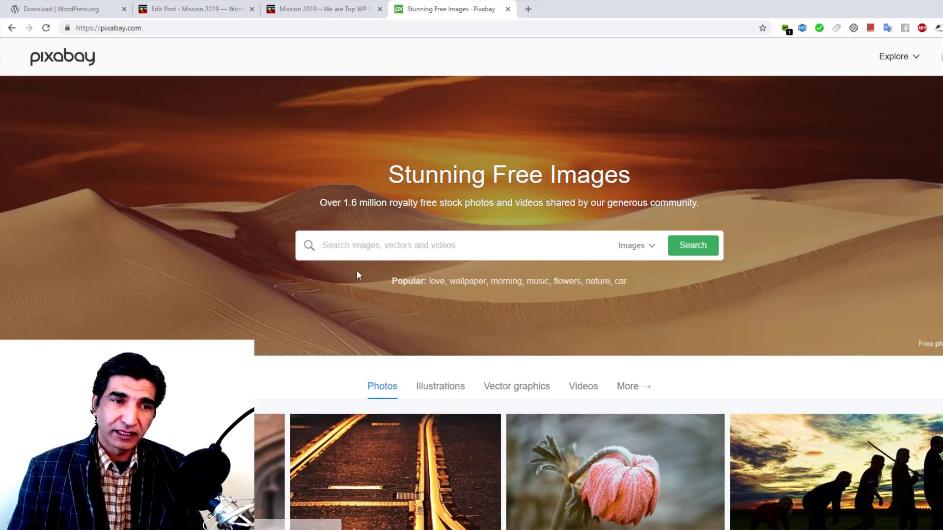
# Step: Search Pixabay for 'wordpress' and open the WordPress-logo bicycle photo in a new tab
pyautogui.click(369, 244)
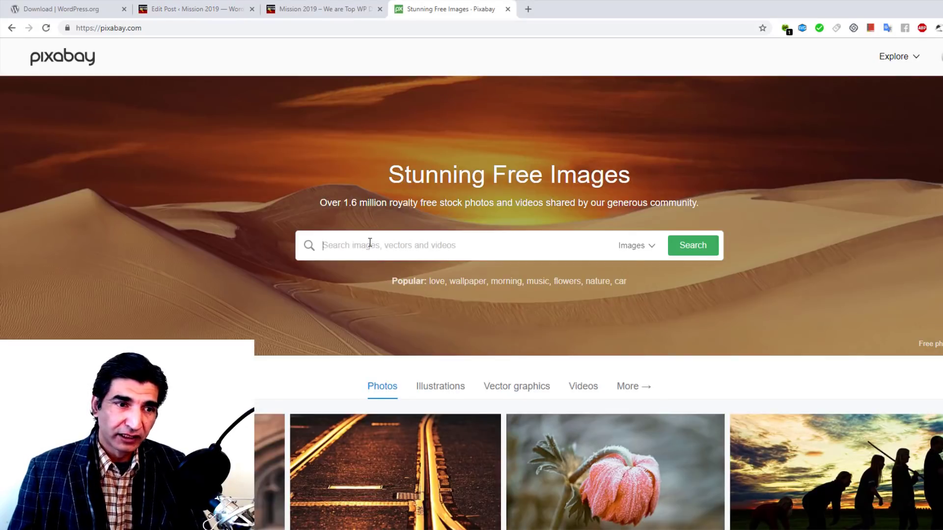
pyautogui.write('wordpress')
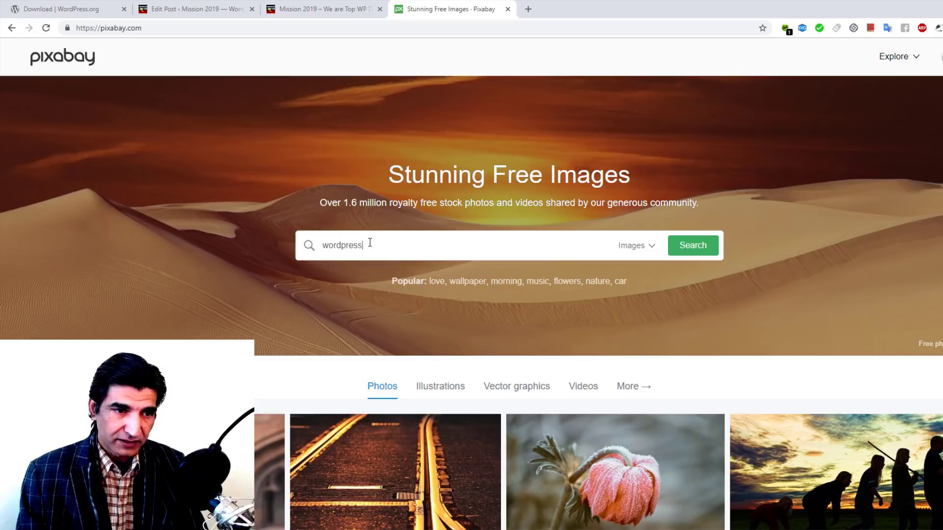
pyautogui.press('Return')
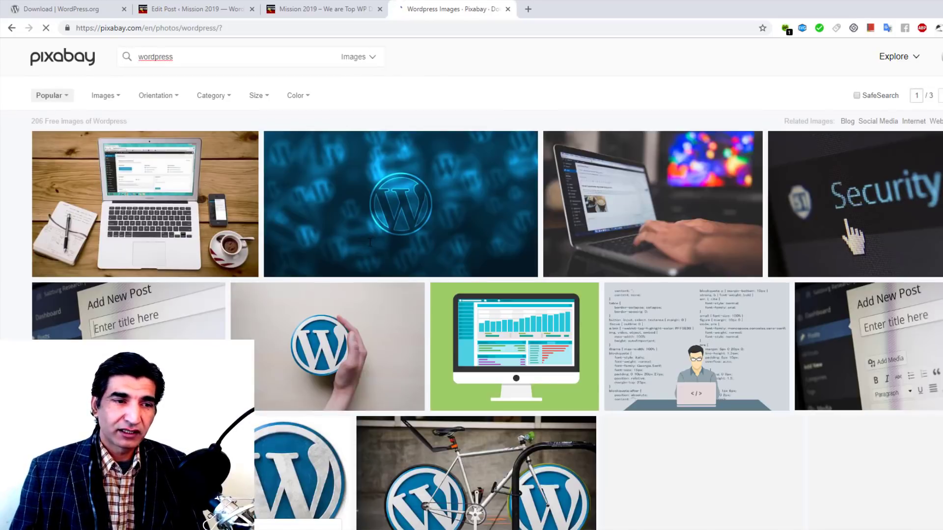
pyautogui.scroll(-1, 352, 285)
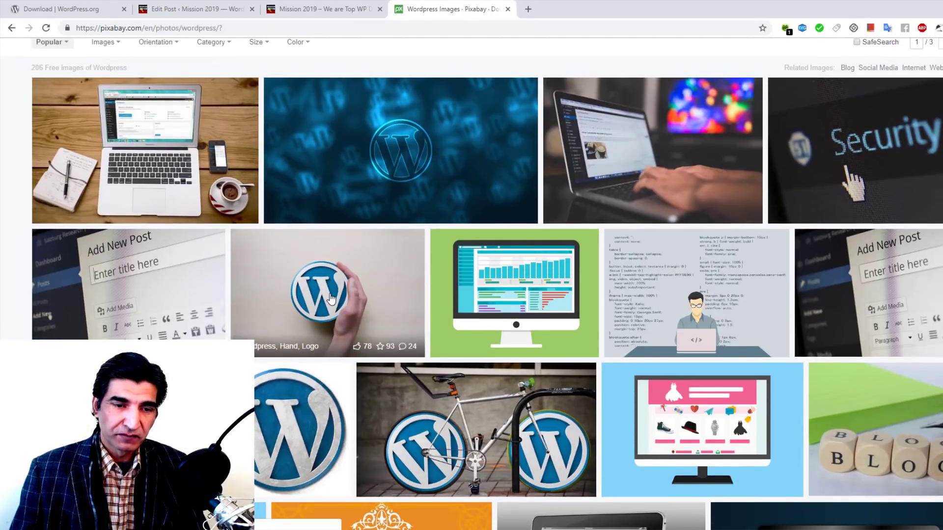
pyautogui.rightClick(490, 410)
pyautogui.click(526, 234)
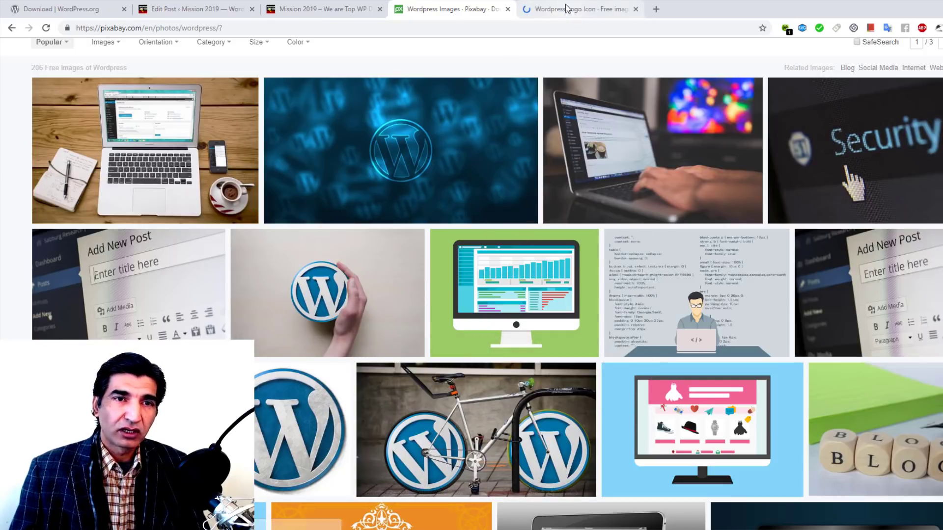
pyautogui.click(565, 8)
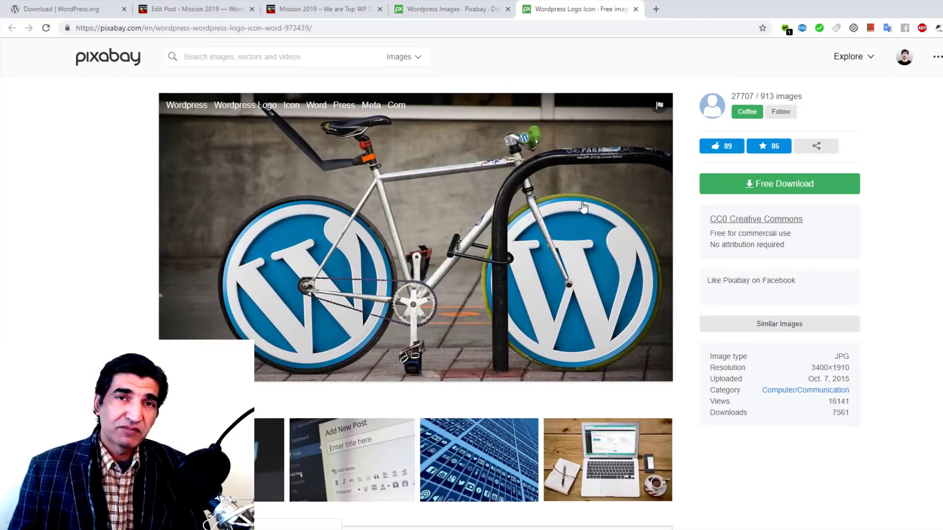
# Step: Download the bicycle photo at the 640×359 size
pyautogui.click(789, 188)
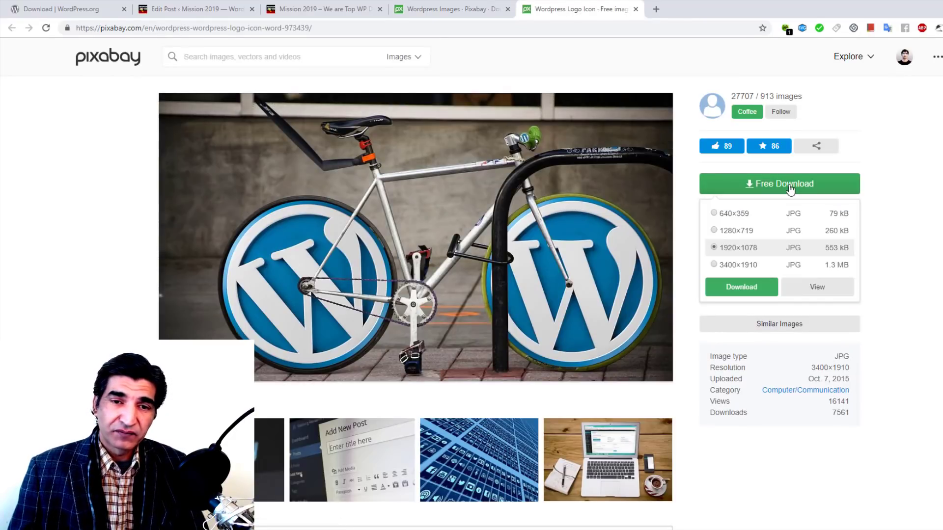
pyautogui.click(735, 215)
pyautogui.click(742, 287)
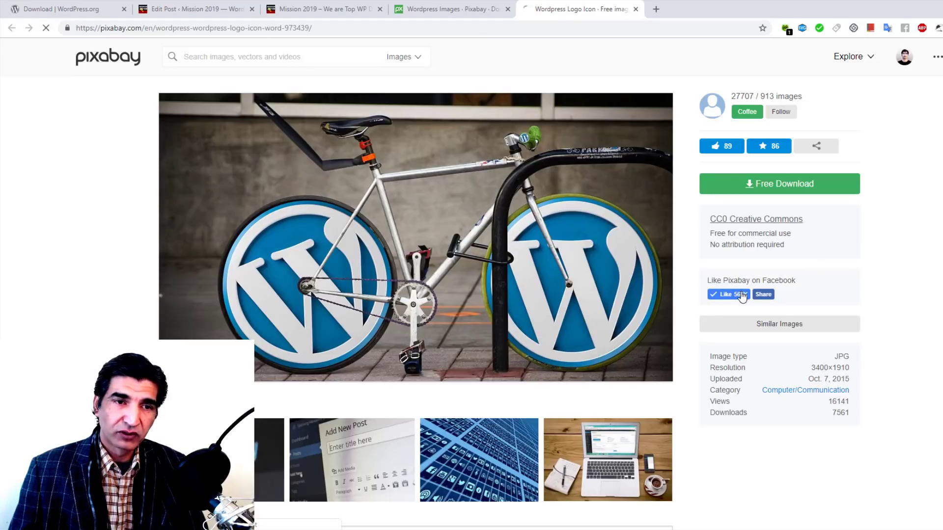
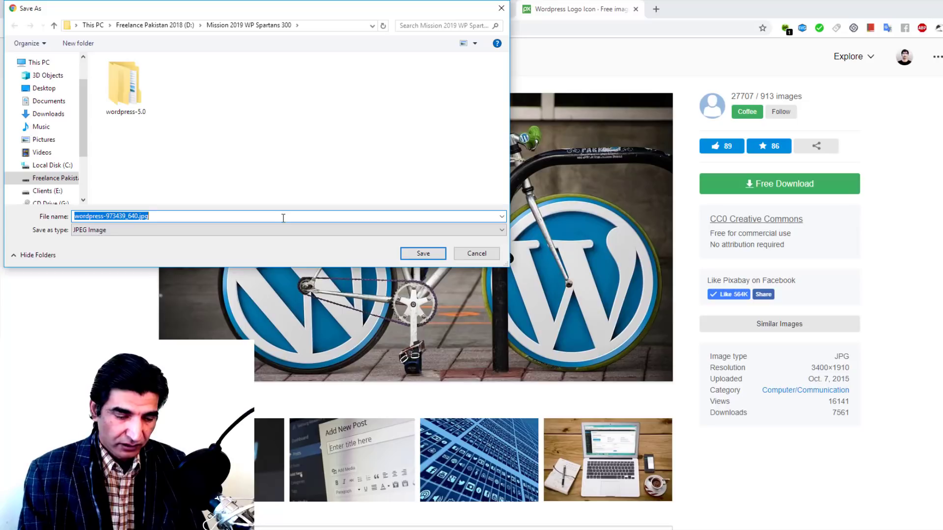
# Step: Save the bicycle photo as 'wordpress development pro tips 2019' and return to the post editor
pyautogui.write('wordpres')
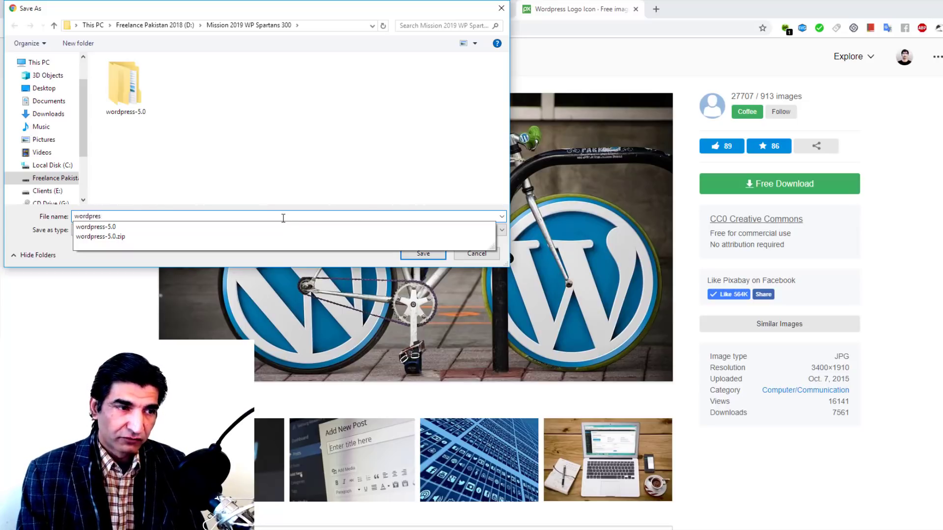
pyautogui.write('s development pro')
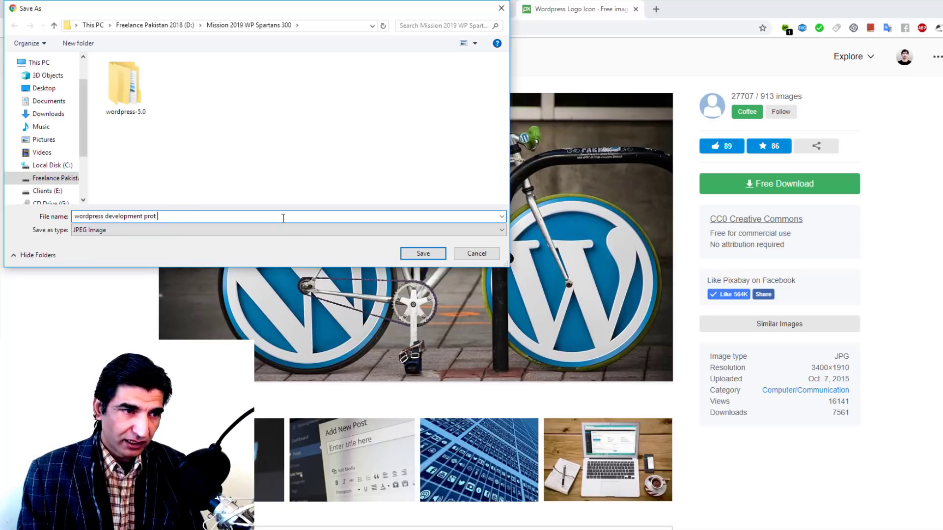
pyautogui.write('t')
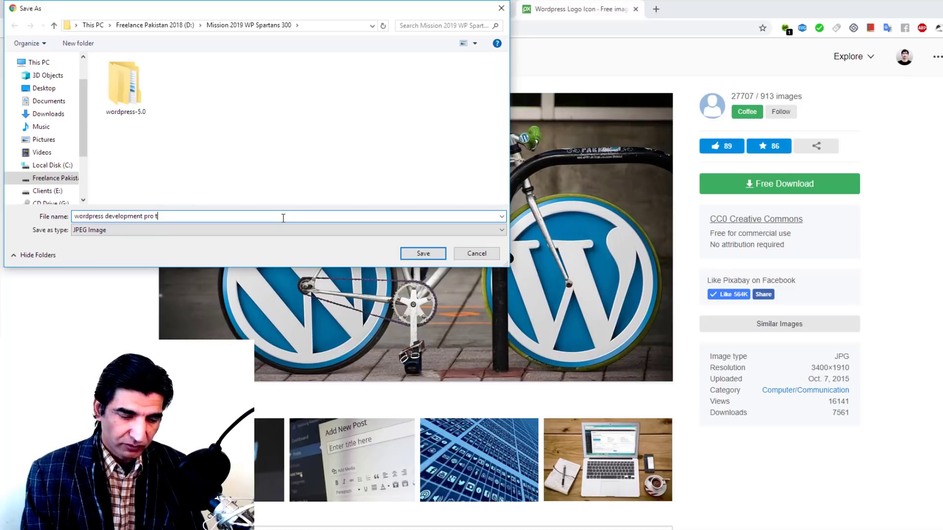
pyautogui.write('ips 2019')
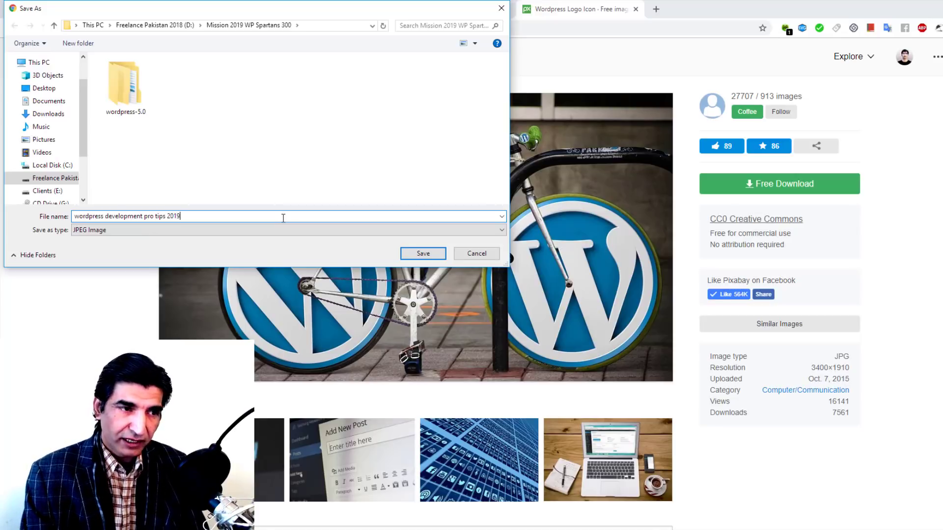
pyautogui.click(417, 253)
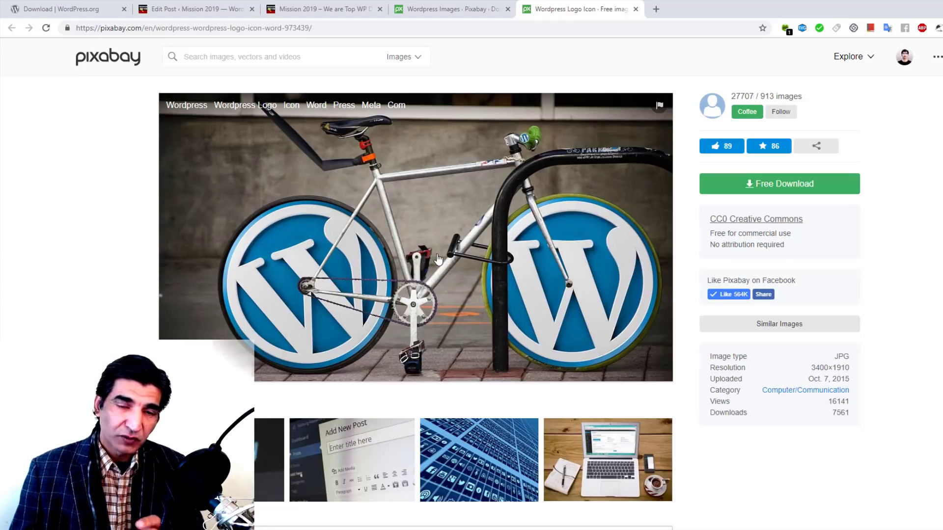
pyautogui.click(196, 9)
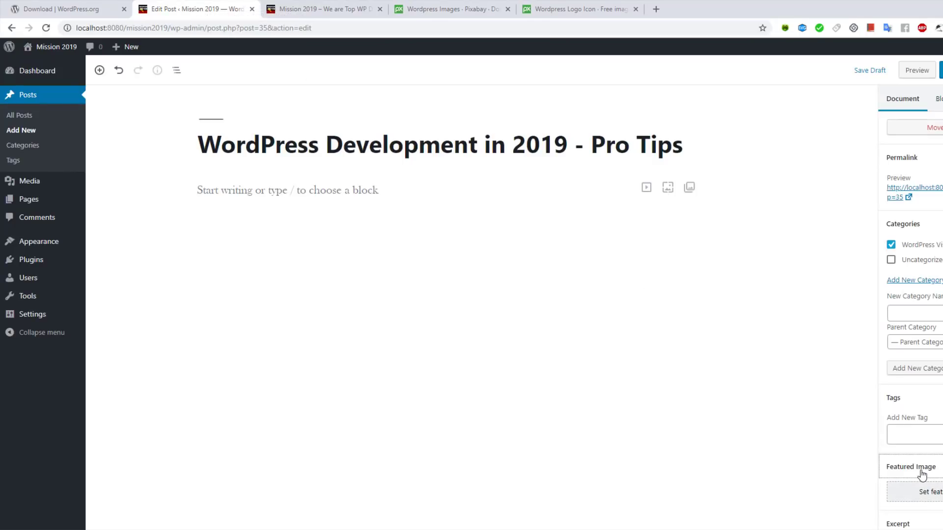
# Step: Upload 'wordpress development pro tips 2019' through the featured image chooser
pyautogui.click(939, 497)
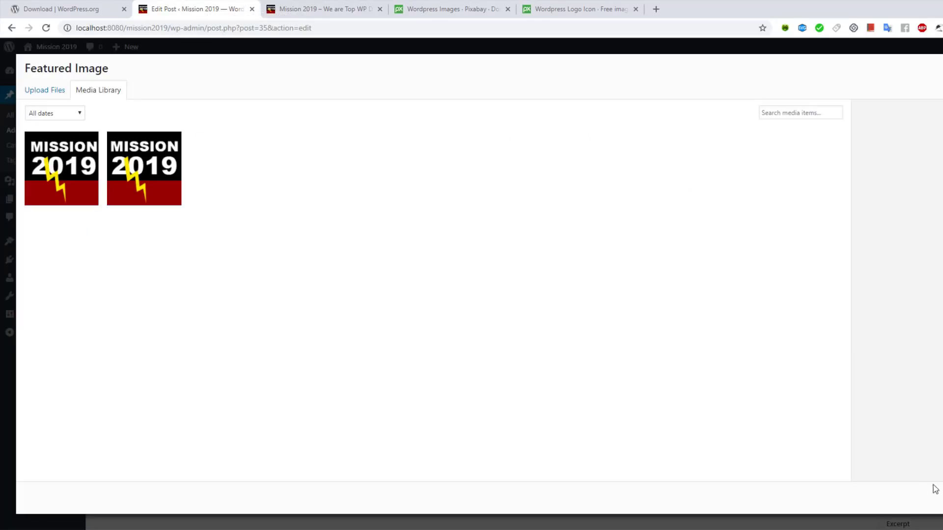
pyautogui.click(45, 91)
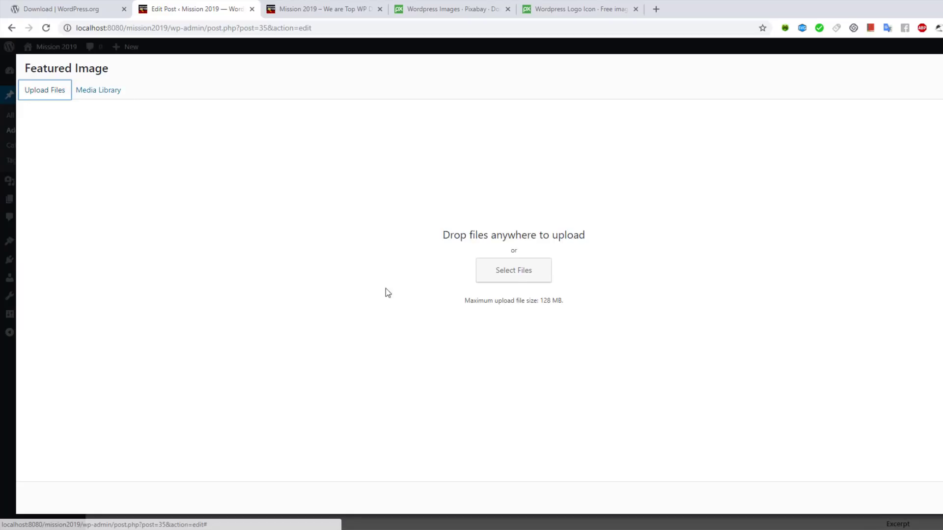
pyautogui.click(514, 276)
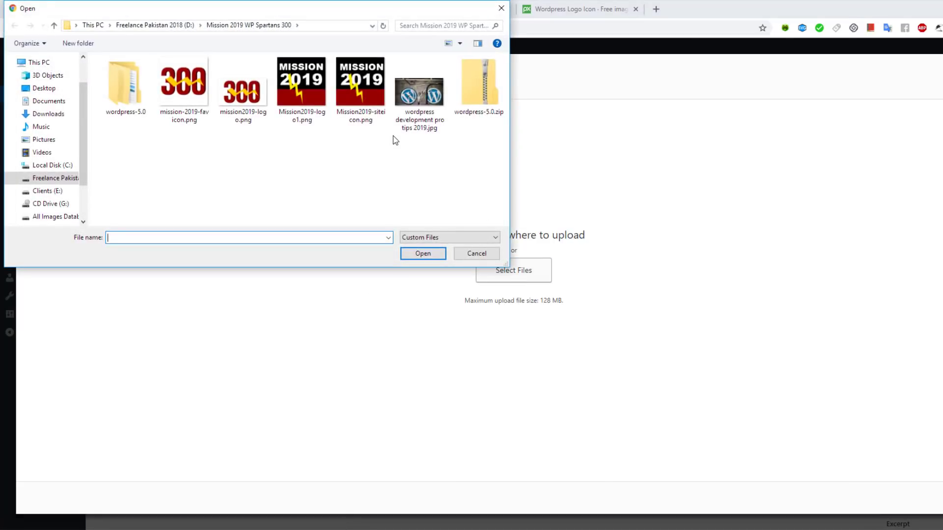
pyautogui.click(419, 94)
pyautogui.click(422, 252)
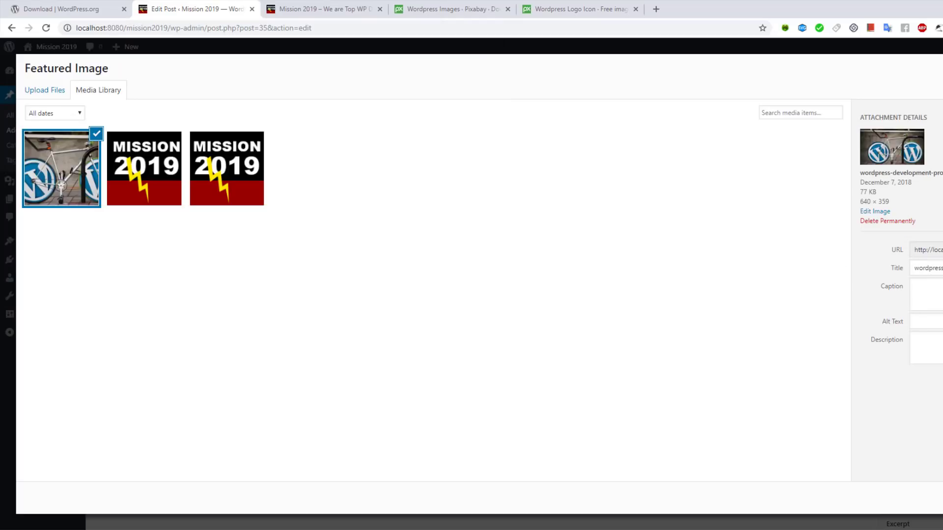
# Step: Copy the image's title into its alt text and set it as the featured image
pyautogui.click(941, 325)
pyautogui.click(928, 269)
pyautogui.hotkey('ctrl', 'a')
pyautogui.click(931, 323)
pyautogui.hotkey('ctrl', 'v')
pyautogui.click(942, 497)
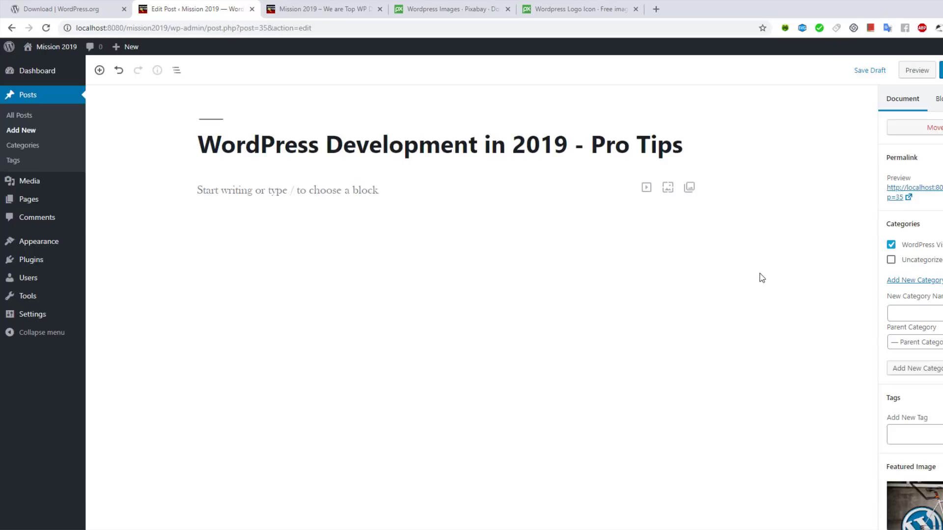
# Step: Write the excerpt 'WordPress Development will emerge in 2019...' about the new Gutenberg editor
pyautogui.scroll(-2, 911, 344)
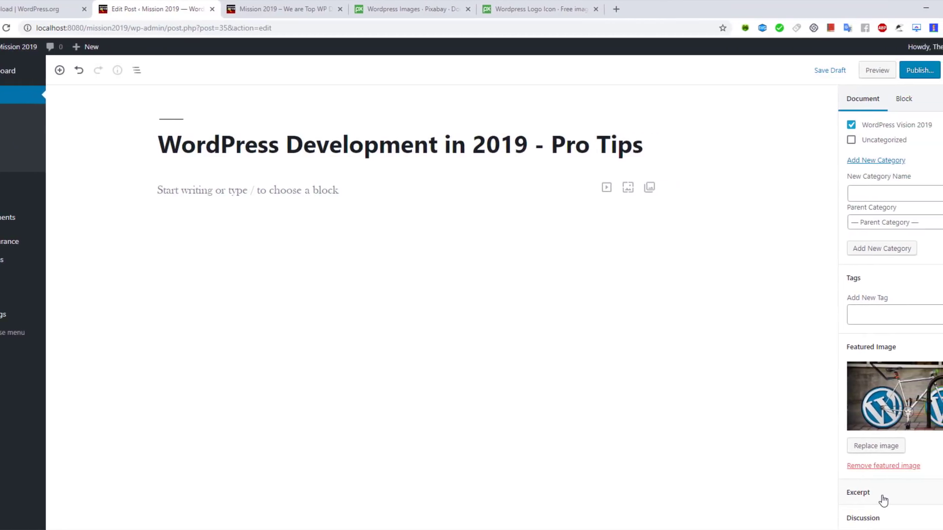
pyautogui.click(844, 500)
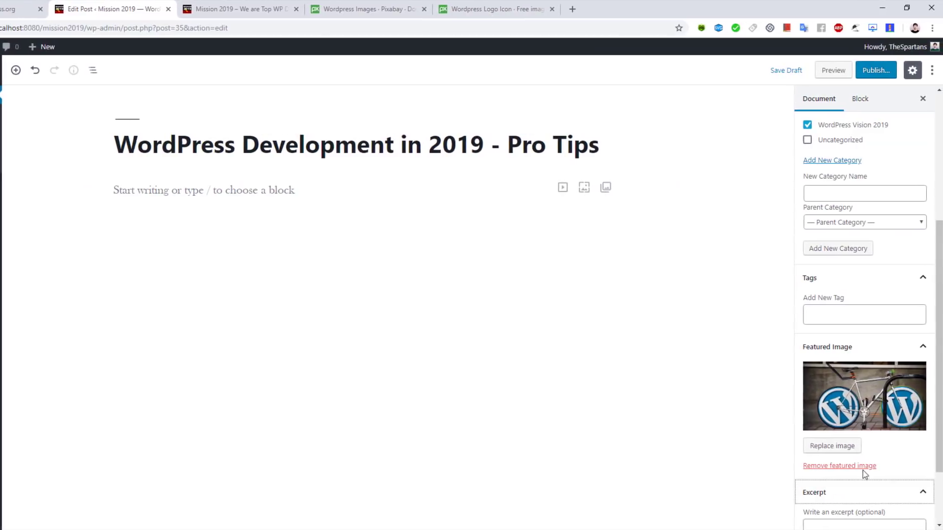
pyautogui.scroll(-2, 932, 446)
pyautogui.click(871, 453)
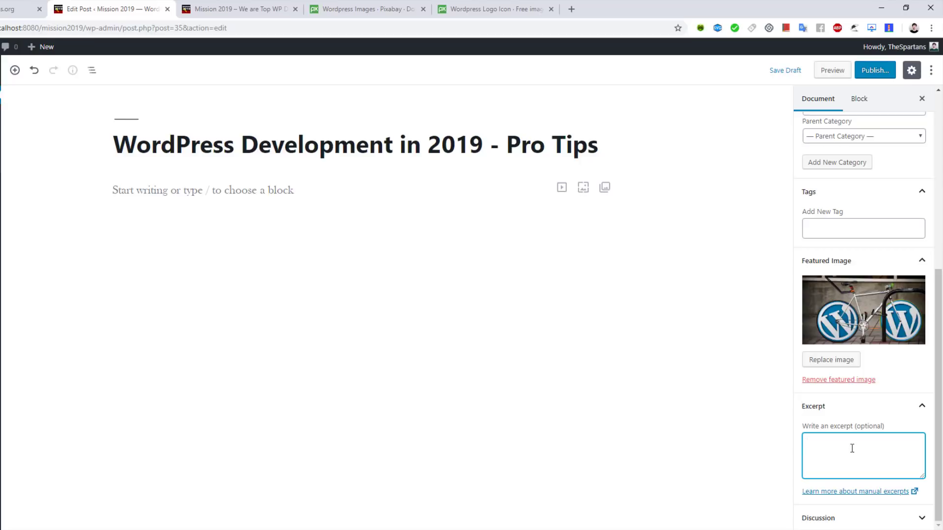
pyautogui.write('WordPress Development will emerge')
pyautogui.write('in 2019. We believe that new editor i.e. Guteberg is going to revolutionize the way that we all looked at Word')
pyautogui.write('press i')
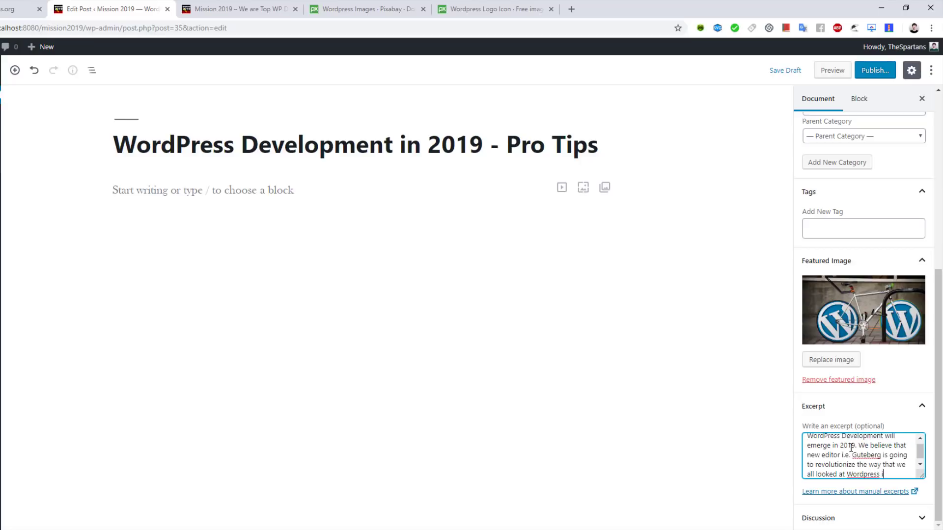
pyautogui.write('n the Past.')
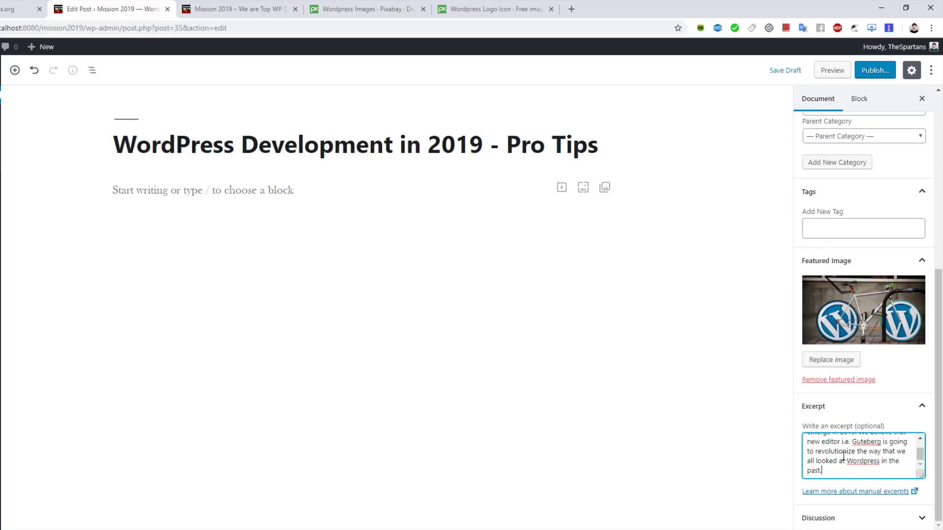
# Step: Publish the post through the pre-publish panel
pyautogui.scroll(1, 843, 455)
pyautogui.scroll(-1, 843, 457)
pyautogui.click(875, 70)
pyautogui.click(878, 72)
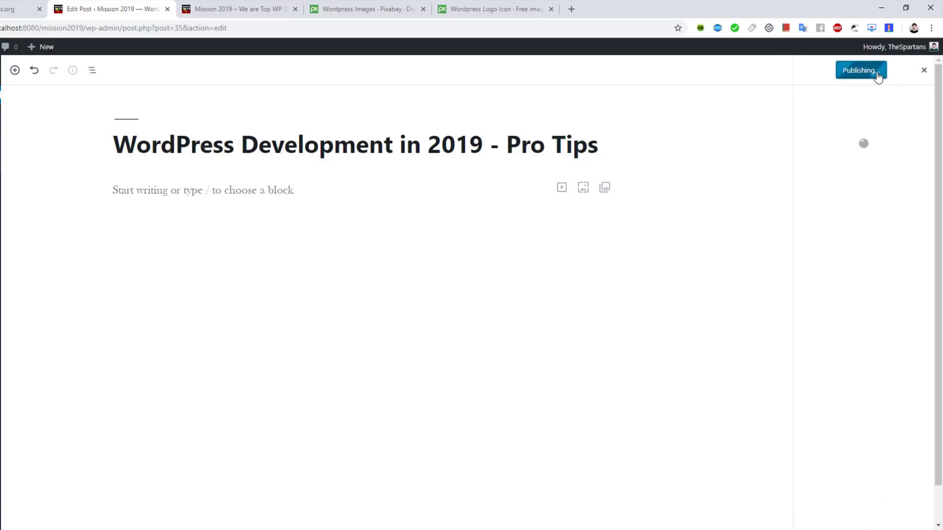
pyautogui.click(194, 191)
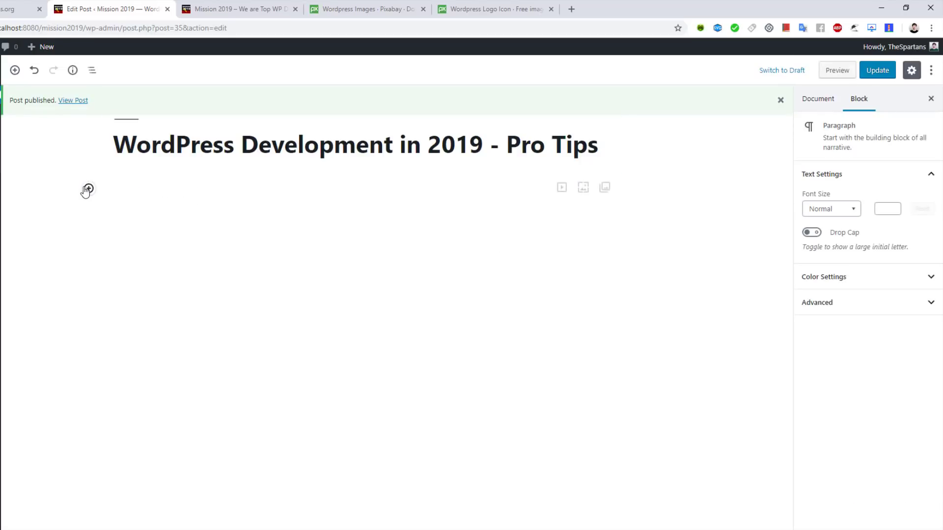
# Step: Insert a paragraph block with 'Dummy Text' and paste more Dummy Text lines after it
pyautogui.click(88, 189)
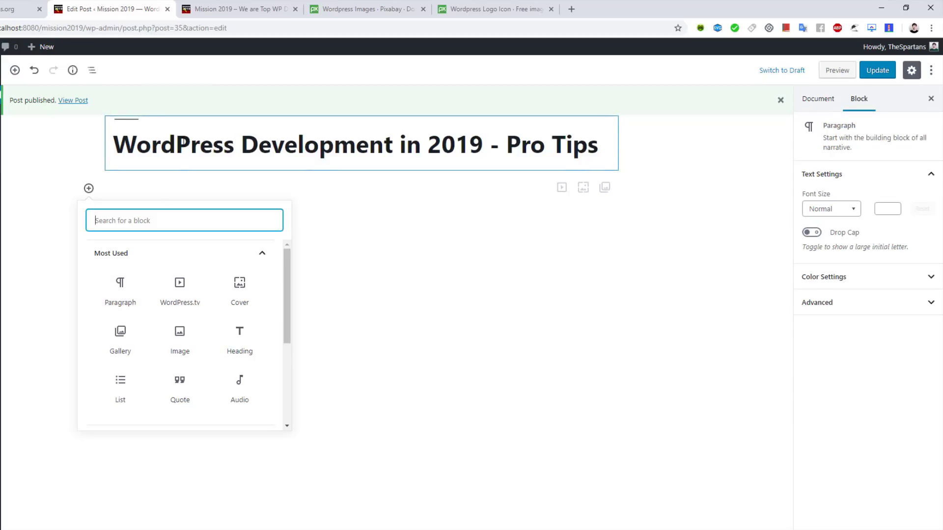
pyautogui.click(121, 285)
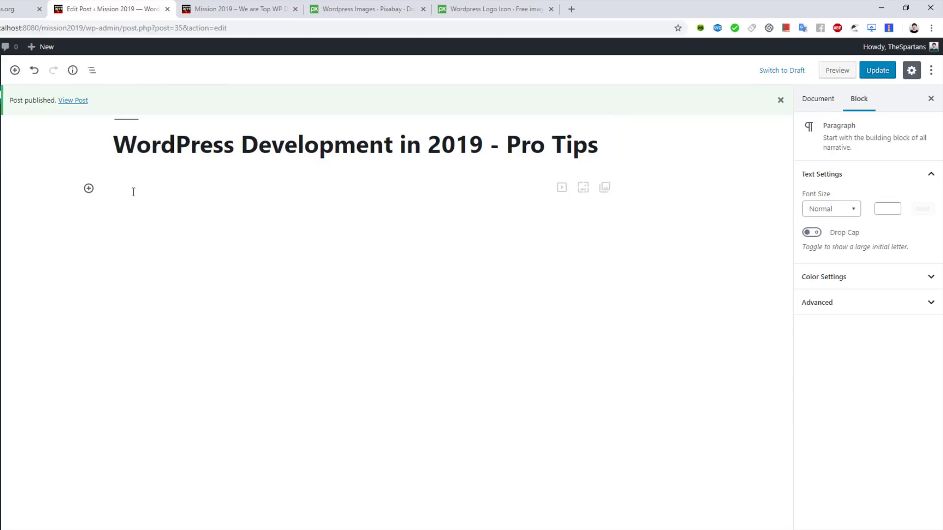
pyautogui.write('Dummy Text')
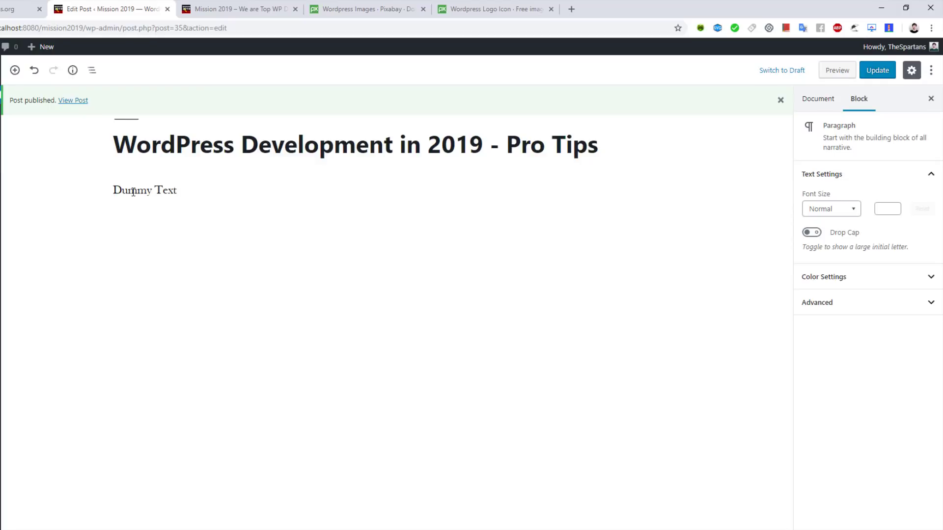
pyautogui.tripleClick(133, 192)
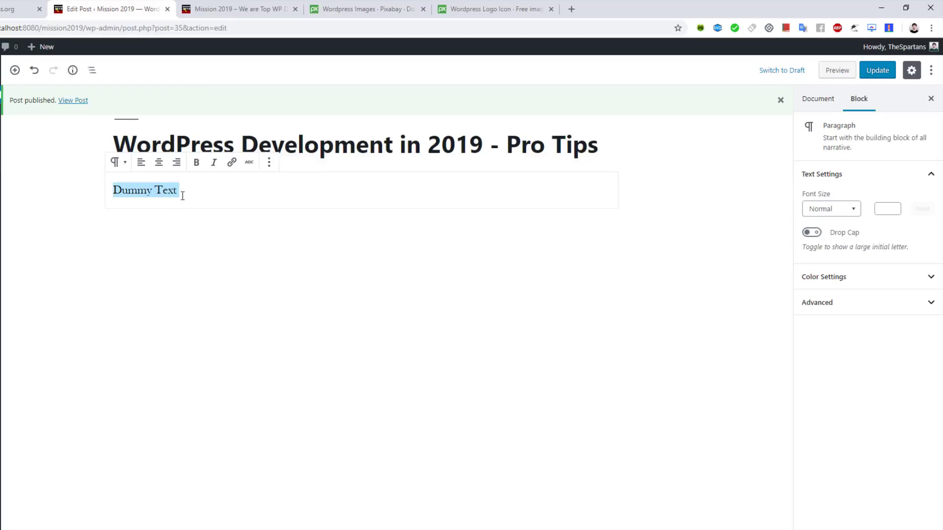
pyautogui.click(196, 188)
pyautogui.hotkey('ctrl', 'v')
pyautogui.hotkey('ctrl', 'v')
pyautogui.hotkey('ctrl', 'v')
pyautogui.hotkey('ctrl', 'v')
pyautogui.hotkey('ctrl', 'v')
pyautogui.hotkey('ctrl', 'v')
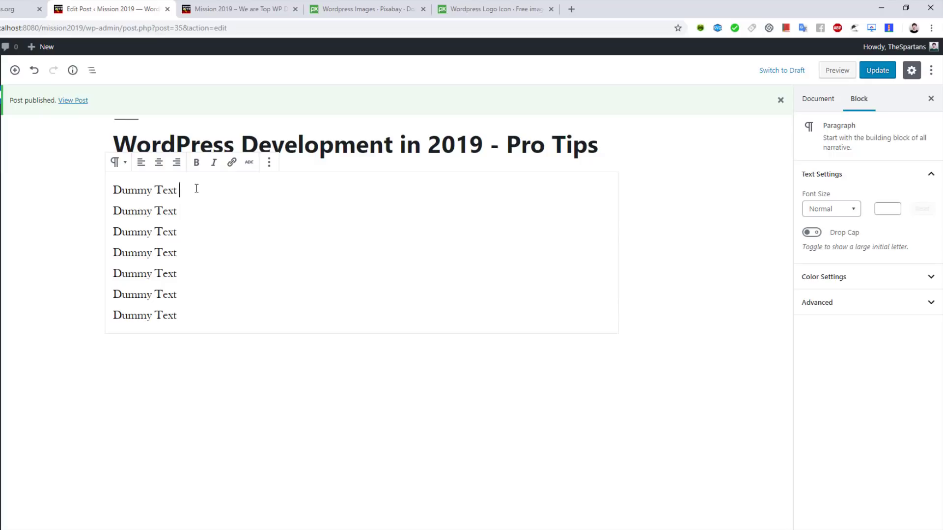
pyautogui.write('Dummy')
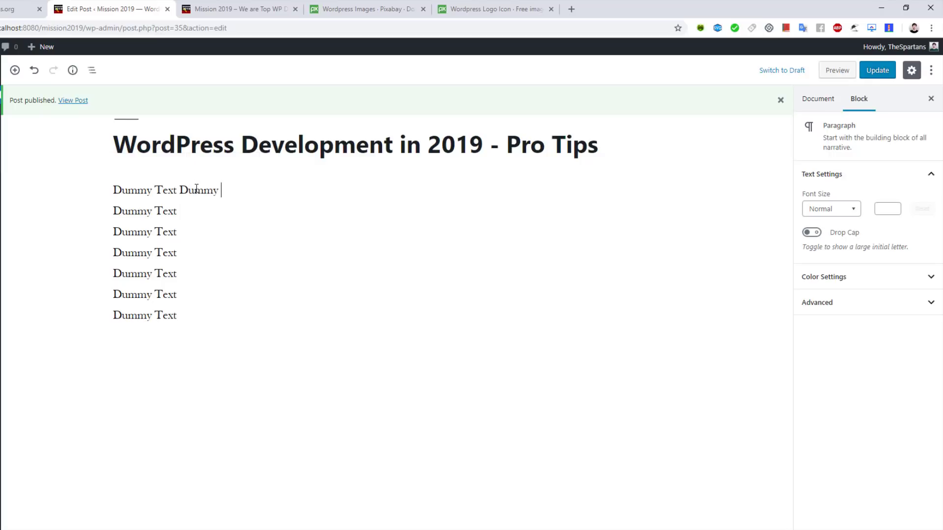
pyautogui.write(' text')
# Step: Join the six pasted Dummy Text lines into a single paragraph
pyautogui.press('Delete')
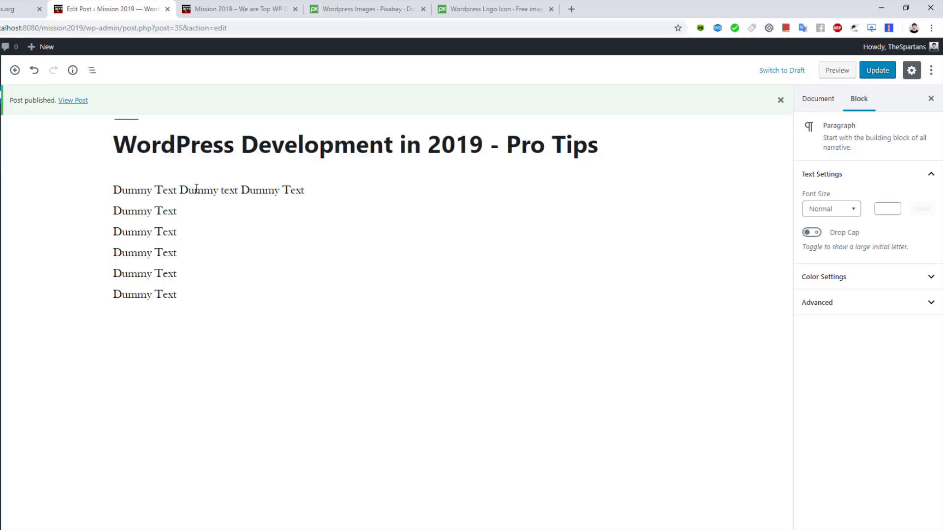
pyautogui.press('Delete')
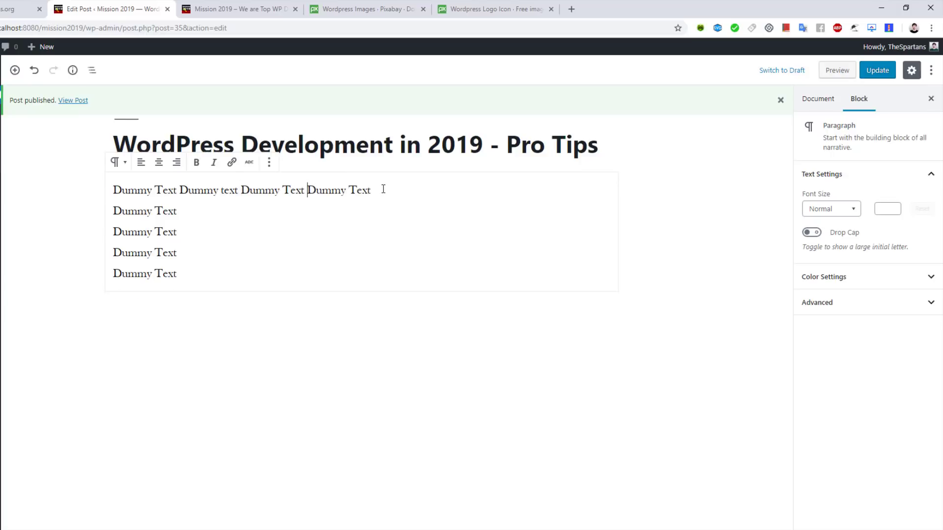
pyautogui.press('Delete')
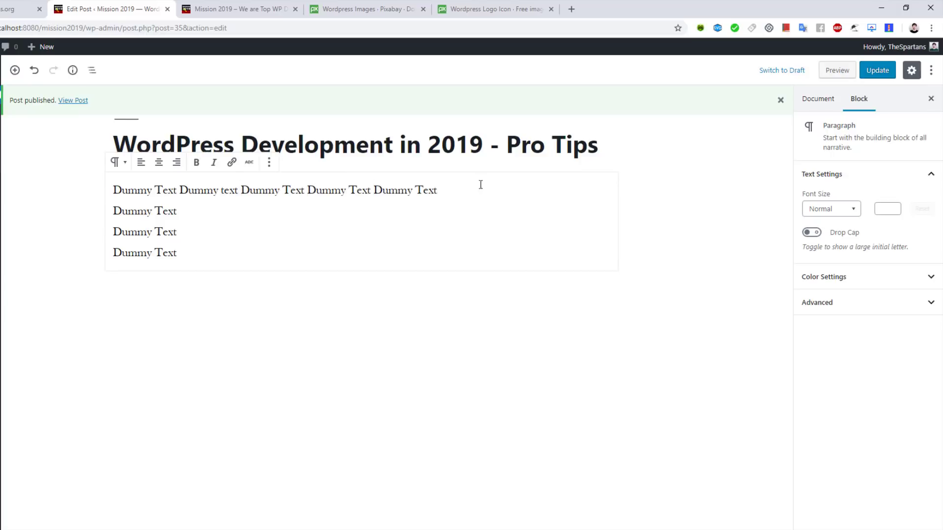
pyautogui.press('Delete')
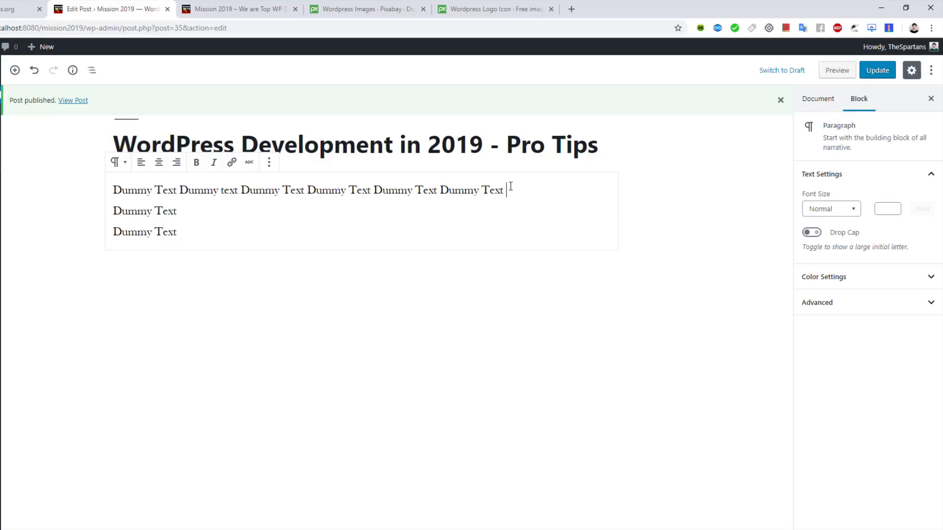
pyautogui.press('Delete')
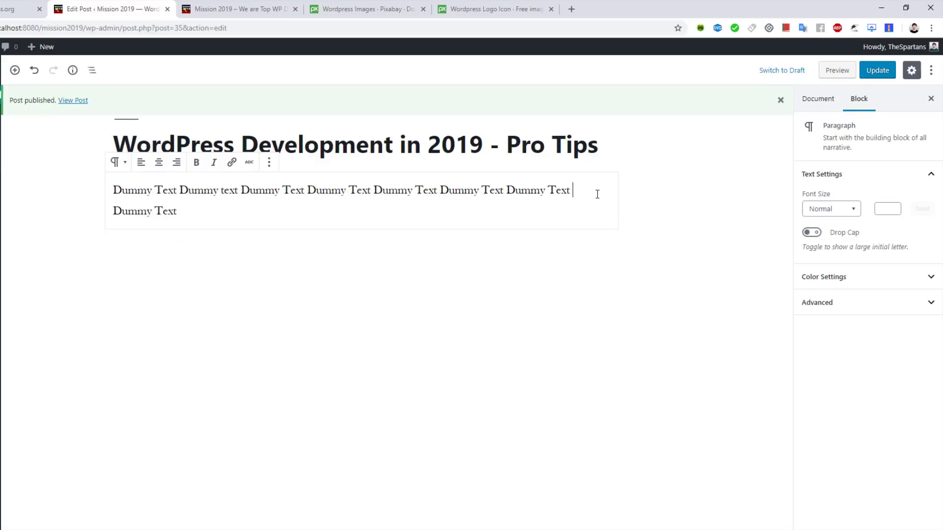
pyautogui.press('Delete')
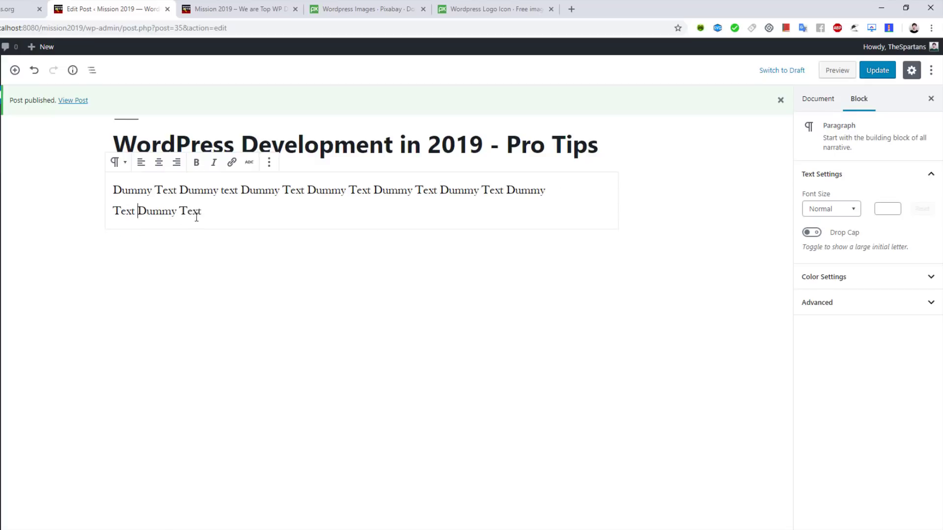
# Step: Paste a second copy of the paragraph text and join it onto the same line
pyautogui.moveTo(209, 214); pyautogui.dragTo(118, 183)
pyautogui.hotkey('ctrl', 'c')
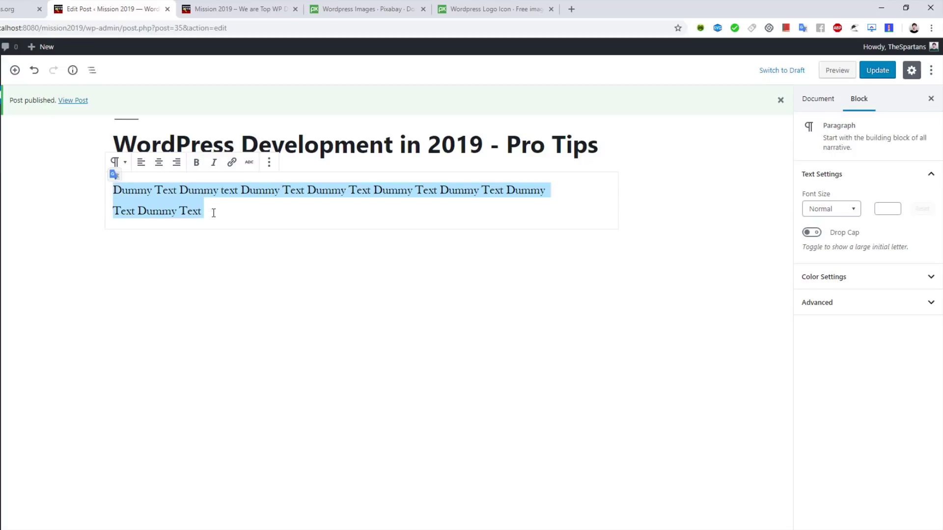
pyautogui.click(213, 212)
pyautogui.hotkey('ctrl', 'v')
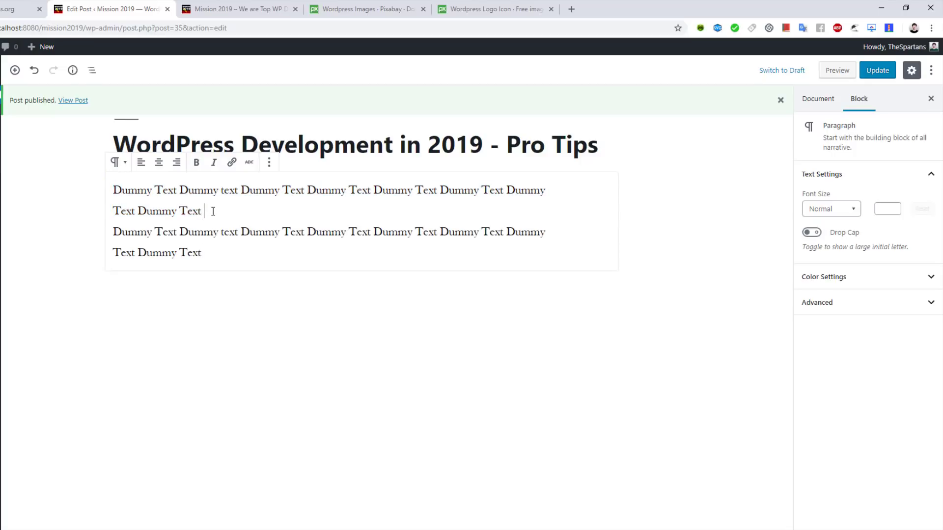
pyautogui.click(213, 211)
pyautogui.press('Delete')
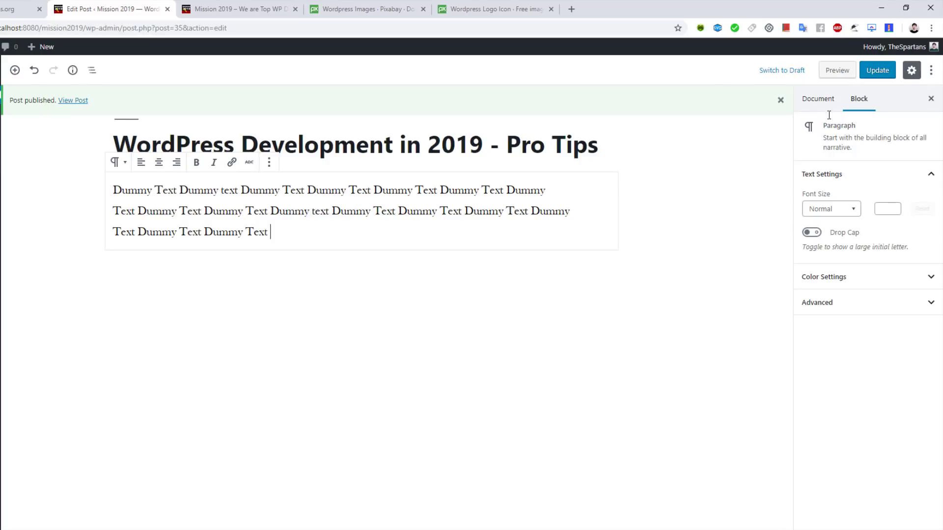
# Step: Try Large font size on the paragraph, then set it back to Normal
pyautogui.click(854, 210)
pyautogui.click(814, 296)
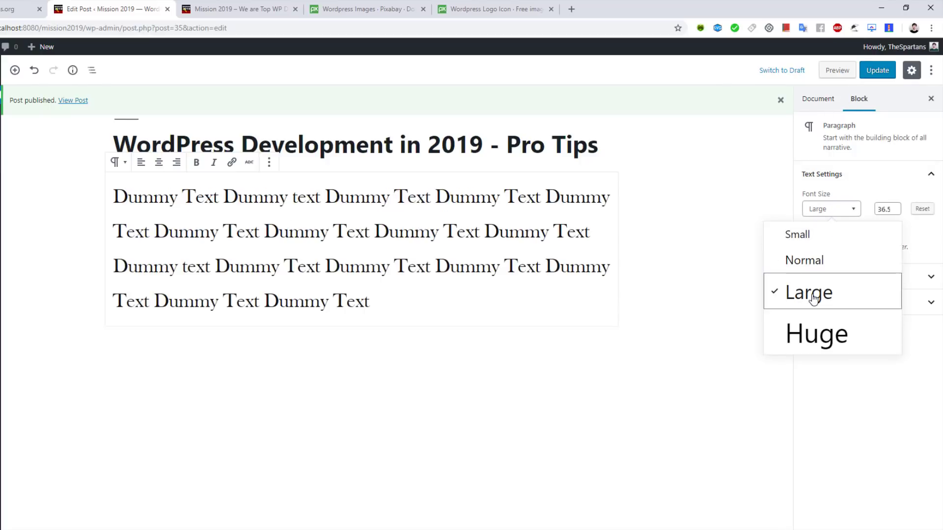
pyautogui.click(813, 262)
pyautogui.click(870, 185)
pyautogui.click(871, 185)
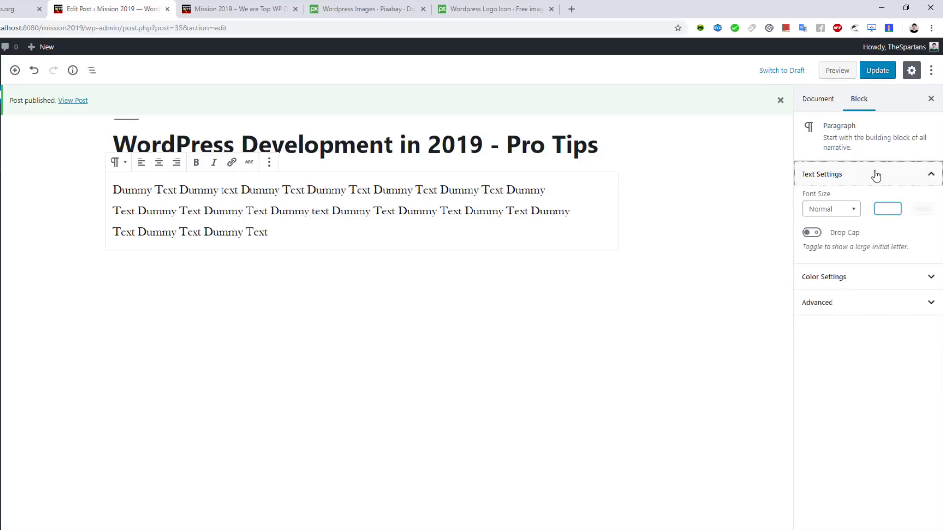
pyautogui.click(874, 185)
pyautogui.click(875, 185)
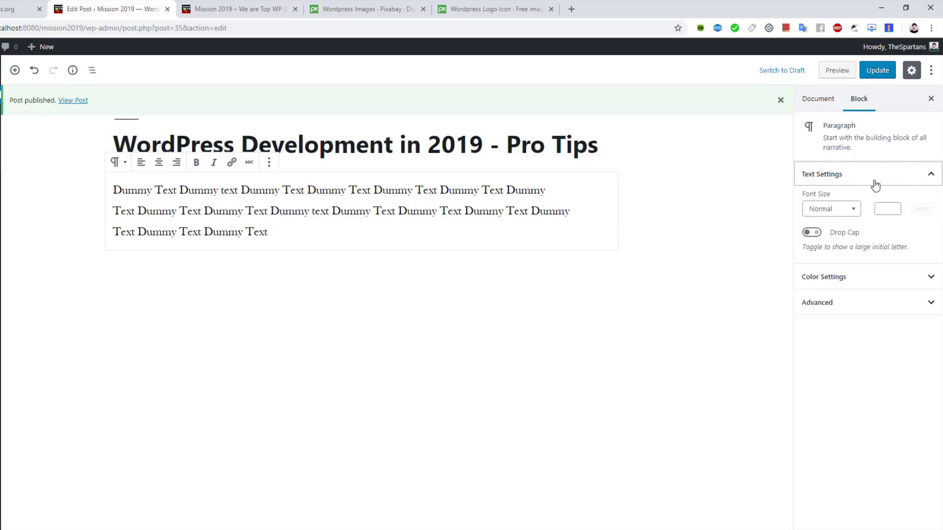
# Step: Give the paragraph a red background and update the post
pyautogui.click(854, 284)
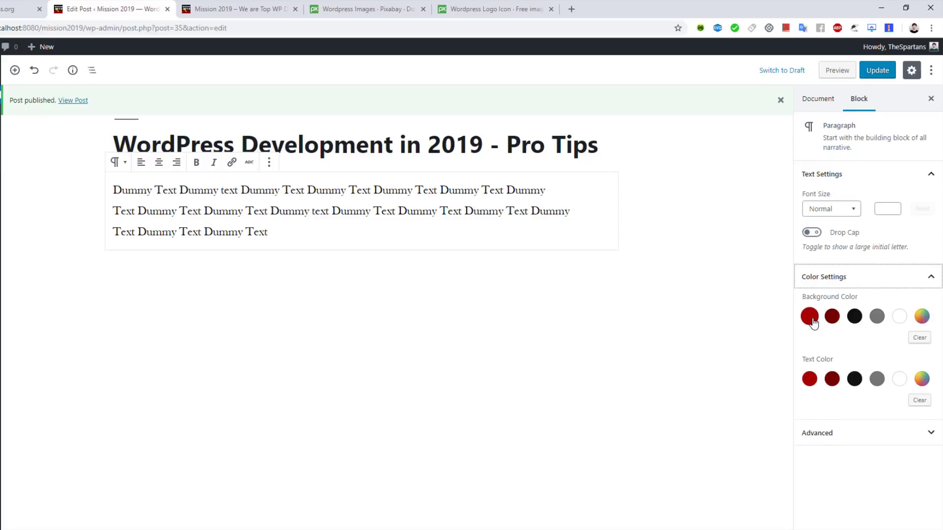
pyautogui.click(812, 319)
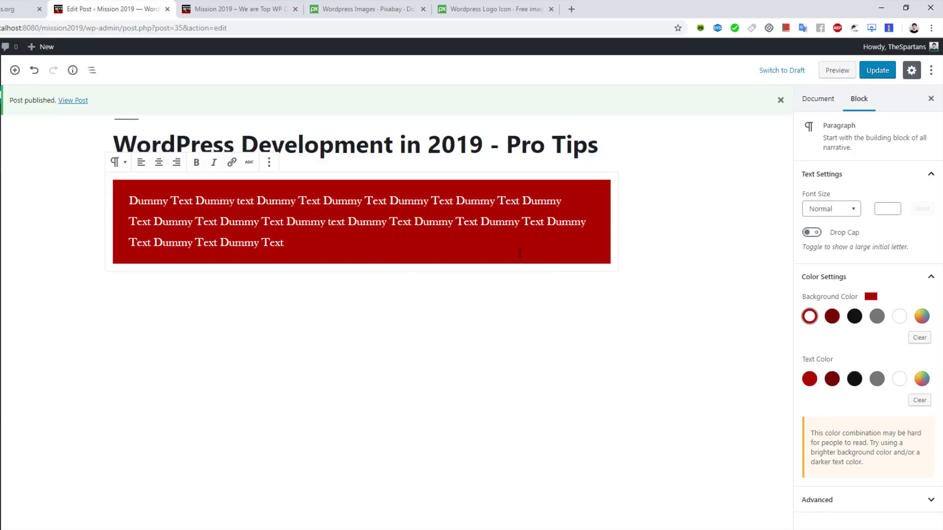
pyautogui.click(886, 74)
# Step: Change the background to a custom dark navy, make the text white, and update
pyautogui.click(921, 318)
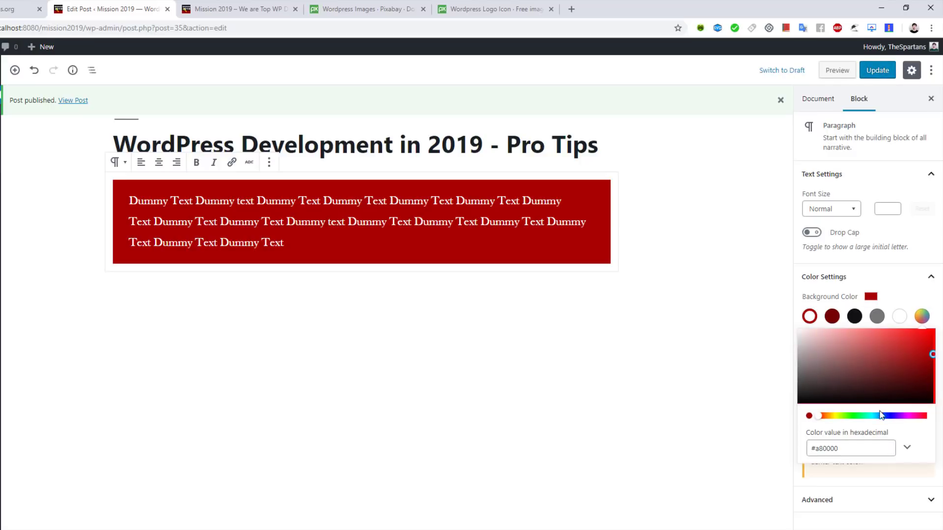
pyautogui.moveTo(817, 418); pyautogui.dragTo(928, 391)
pyautogui.click(899, 386)
pyautogui.press('Escape')
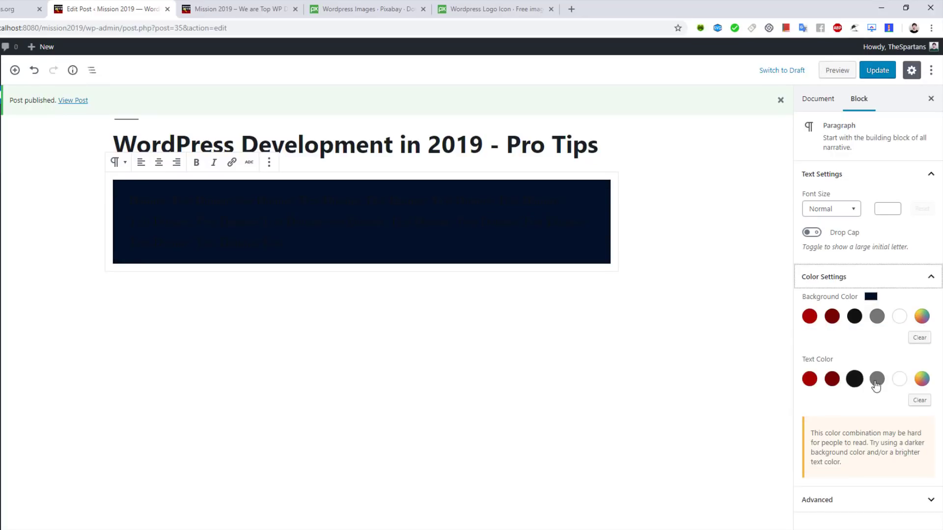
pyautogui.click(900, 378)
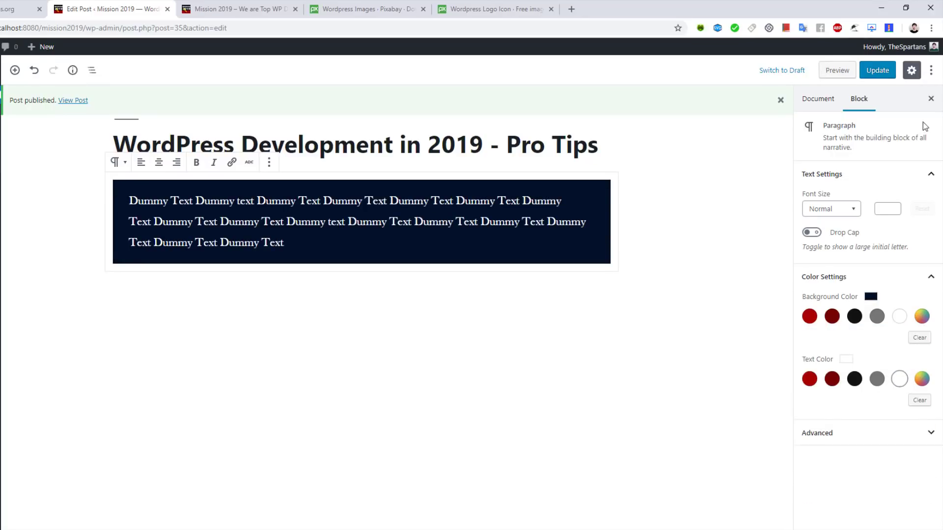
pyautogui.click(877, 71)
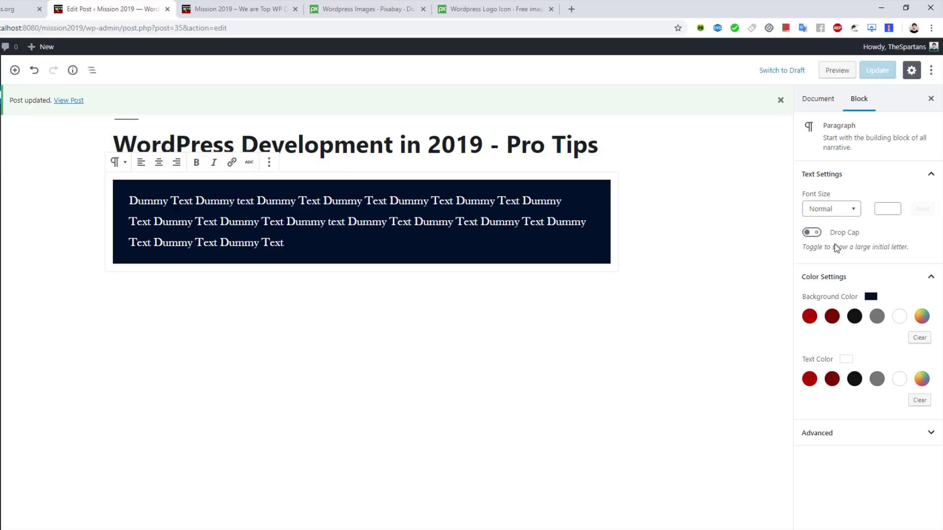
pyautogui.click(859, 438)
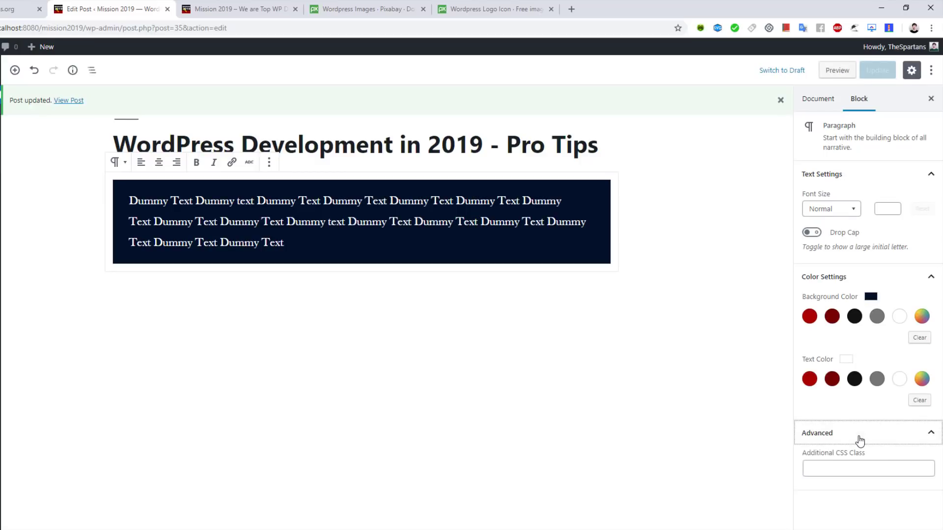
pyautogui.click(853, 469)
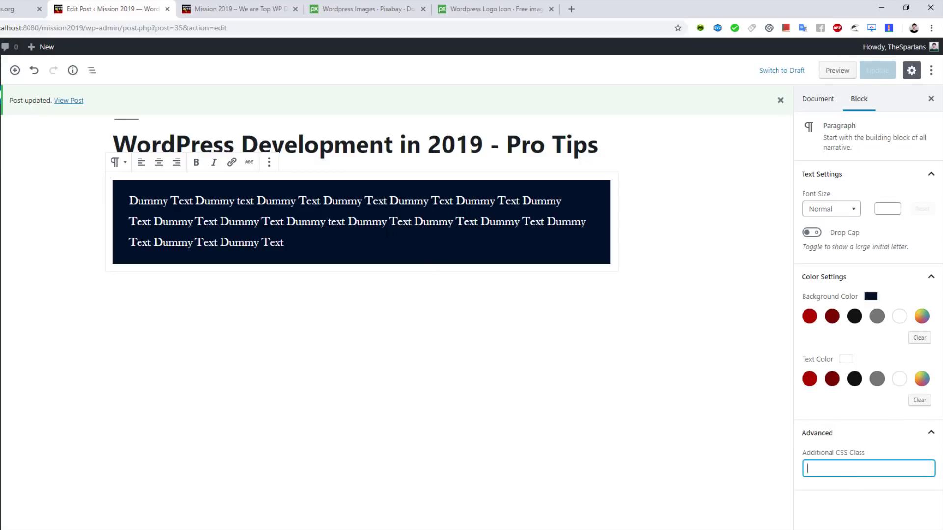
# Step: Open the live post via View Post and scroll through it
pyautogui.click(591, 59)
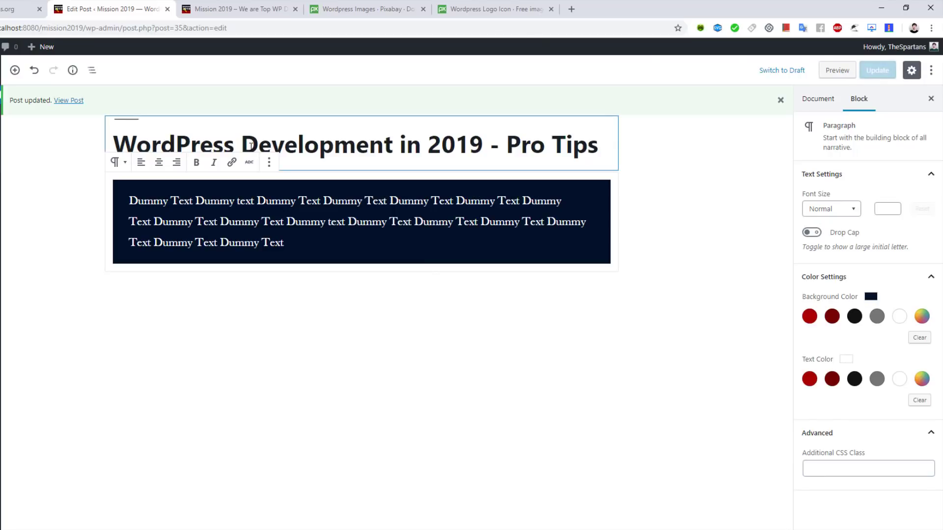
pyautogui.click(71, 101)
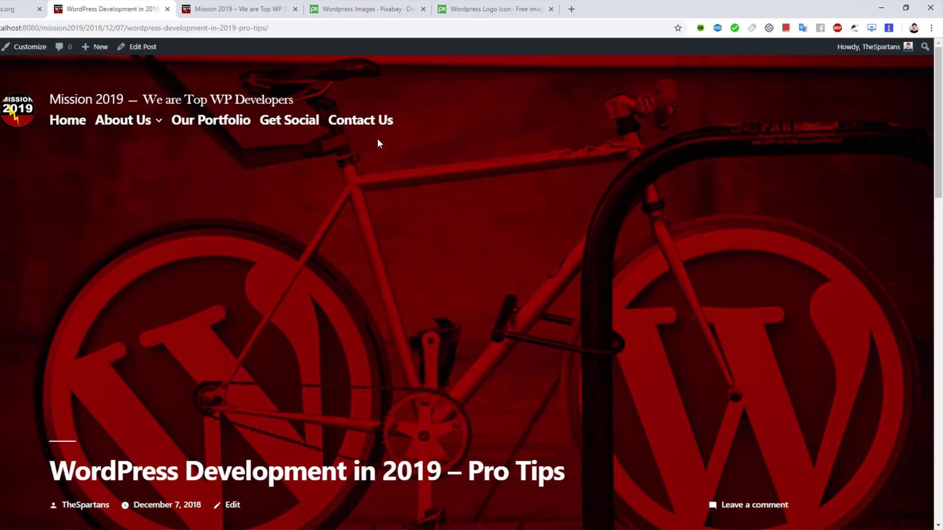
pyautogui.scroll(-2, 377, 144)
pyautogui.scroll(2, 378, 143)
pyautogui.scroll(-8, 270, 163)
pyautogui.scroll(8, 270, 164)
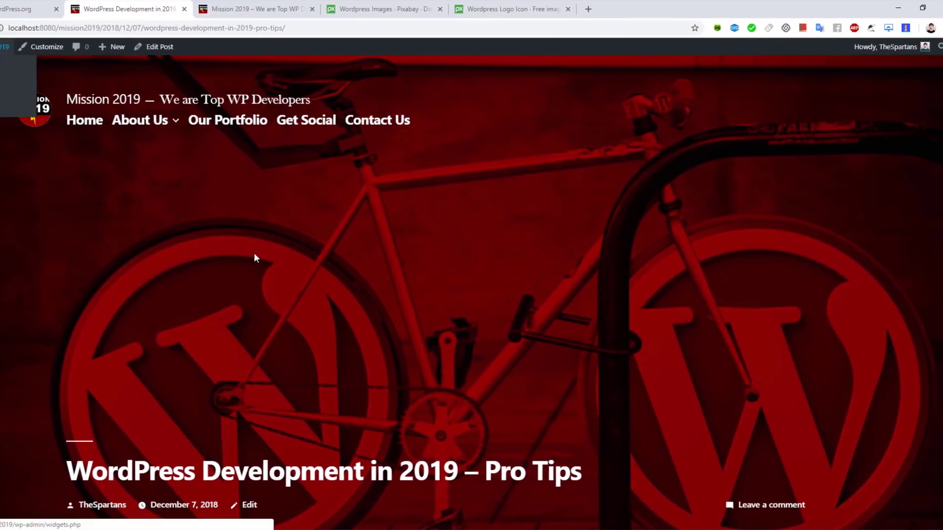
# Step: Uncheck the primary-colour featured image filter under Customize > Colors, publish, and close the customiser
pyautogui.click(40, 54)
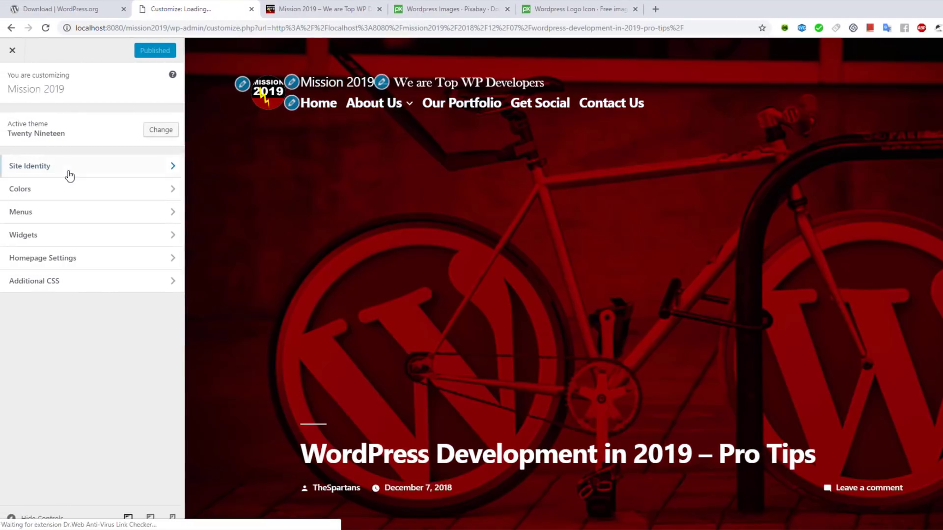
pyautogui.click(64, 190)
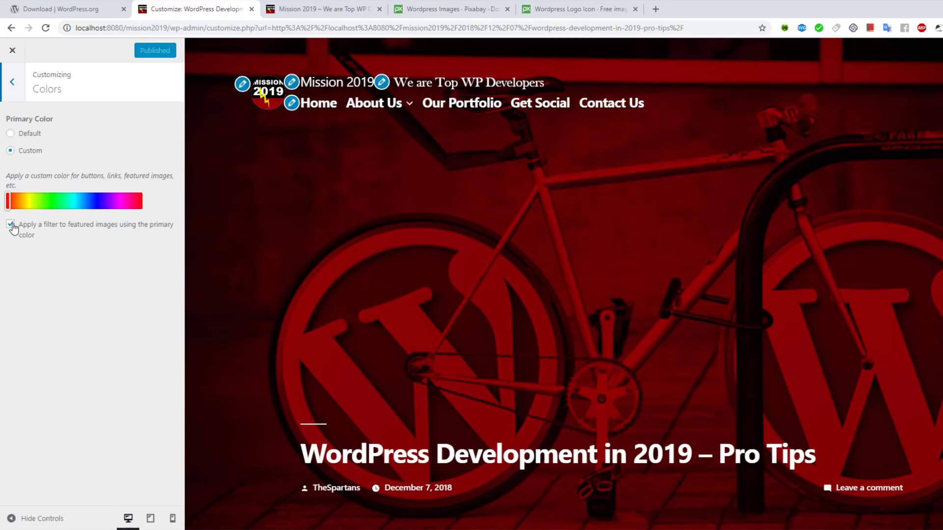
pyautogui.click(10, 224)
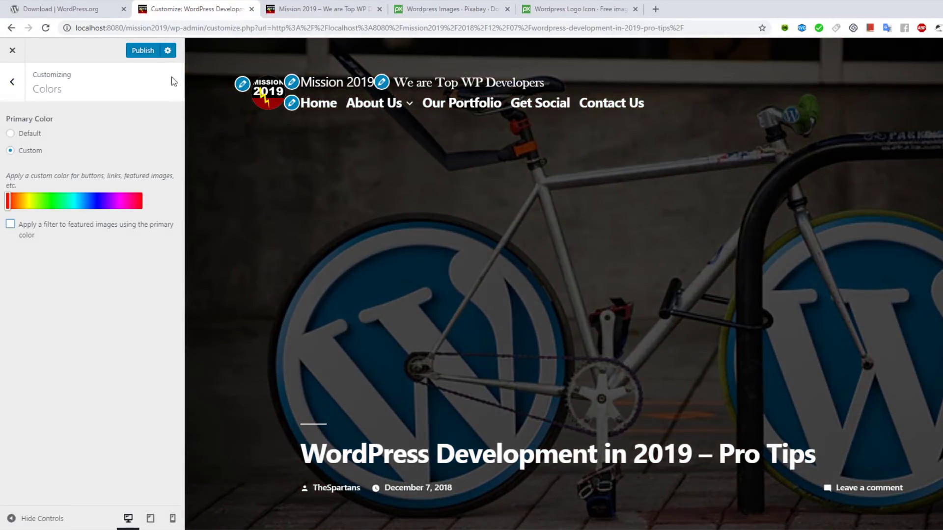
pyautogui.click(144, 53)
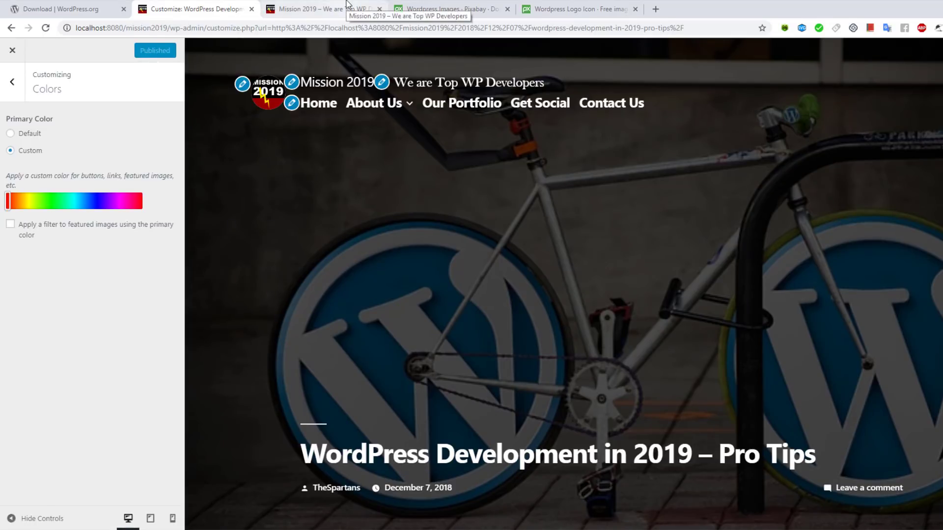
pyautogui.click(14, 51)
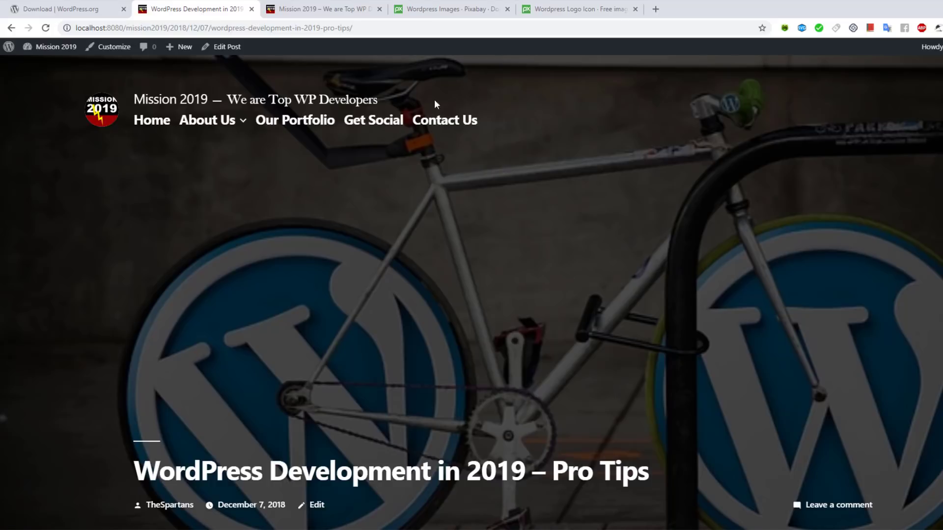
# Step: Scroll through the live post, then go to the Dashboard from the Mission 2019 admin-bar menu
pyautogui.moveTo(216, 124)
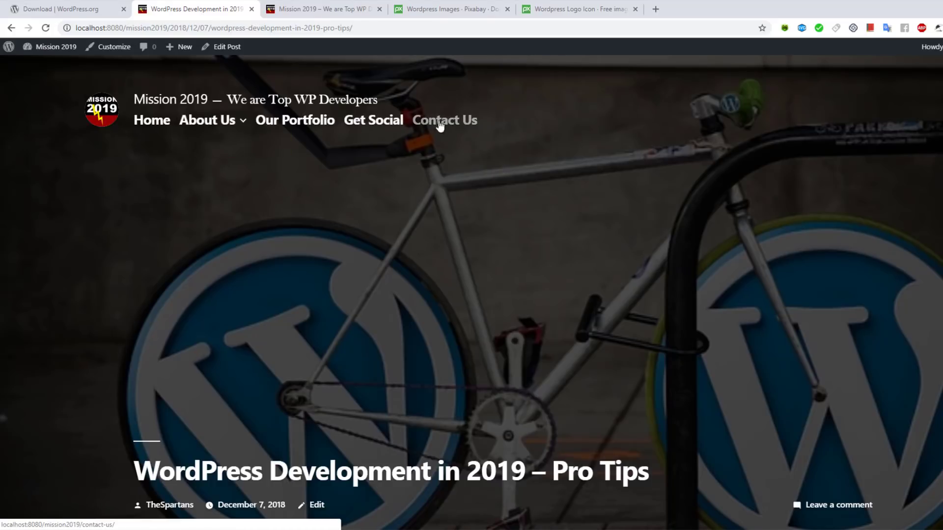
pyautogui.scroll(-4, 471, 131)
pyautogui.scroll(4, 501, 256)
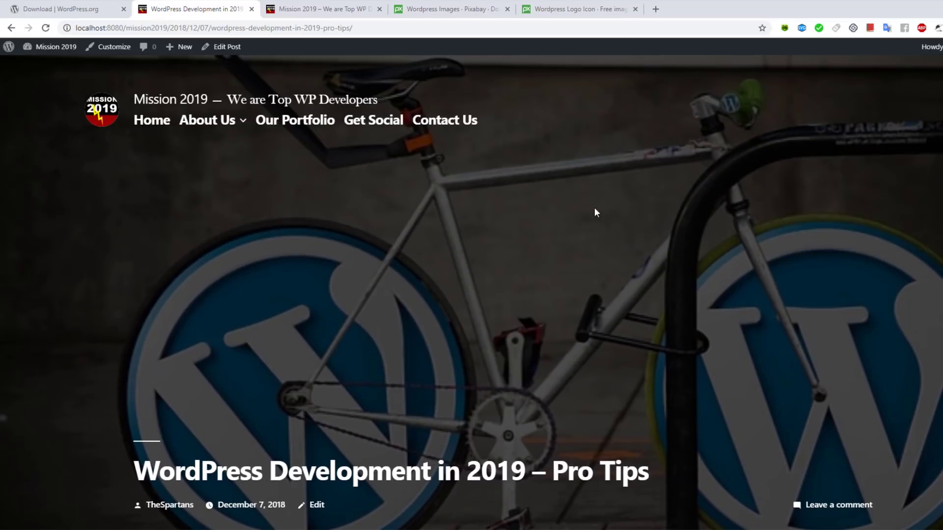
pyautogui.scroll(-4, 417, 285)
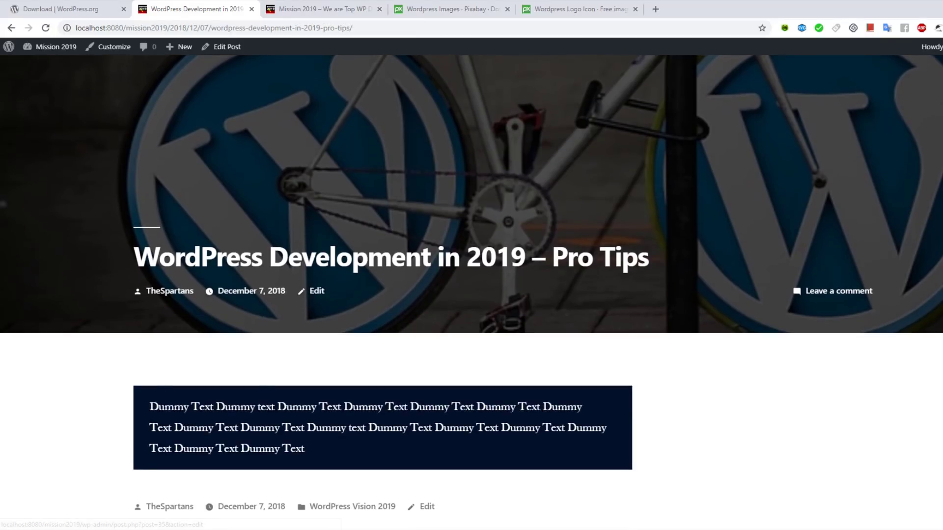
pyautogui.scroll(-4, 275, 294)
pyautogui.scroll(-5, 244, 387)
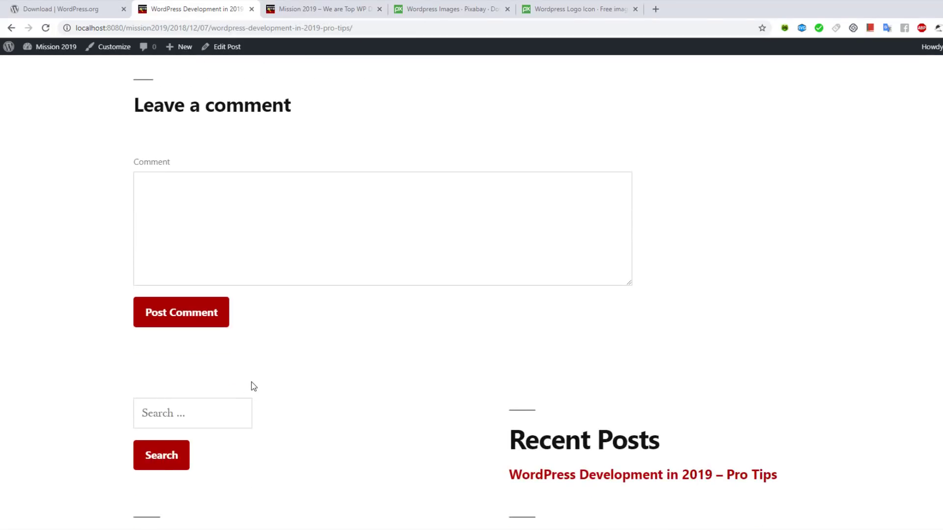
pyautogui.scroll(13, 251, 385)
pyautogui.scroll(-5, 344, 257)
pyautogui.scroll(5, 487, 258)
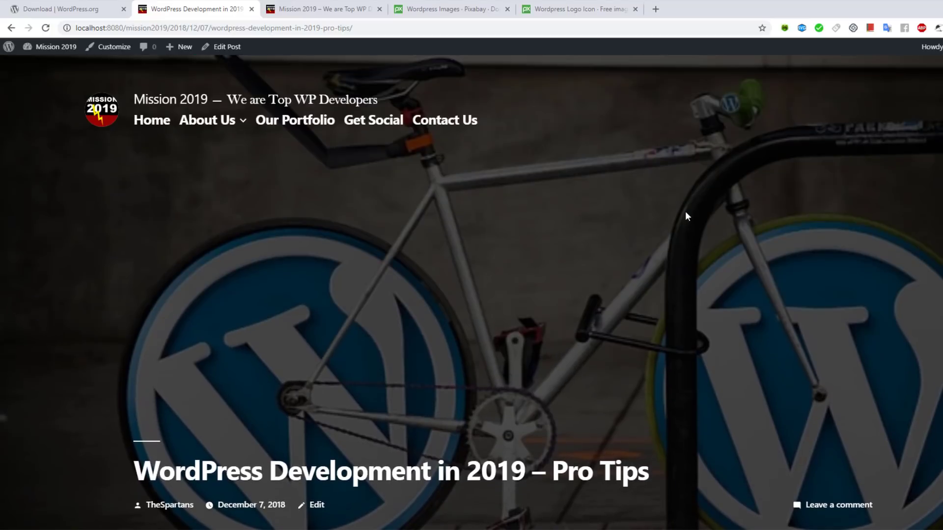
pyautogui.scroll(-4, 171, 305)
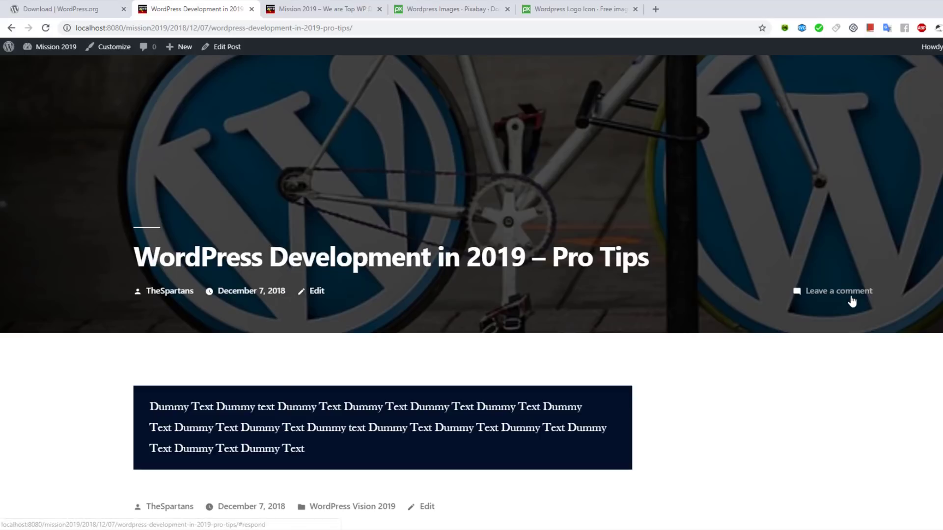
pyautogui.scroll(-4, 334, 326)
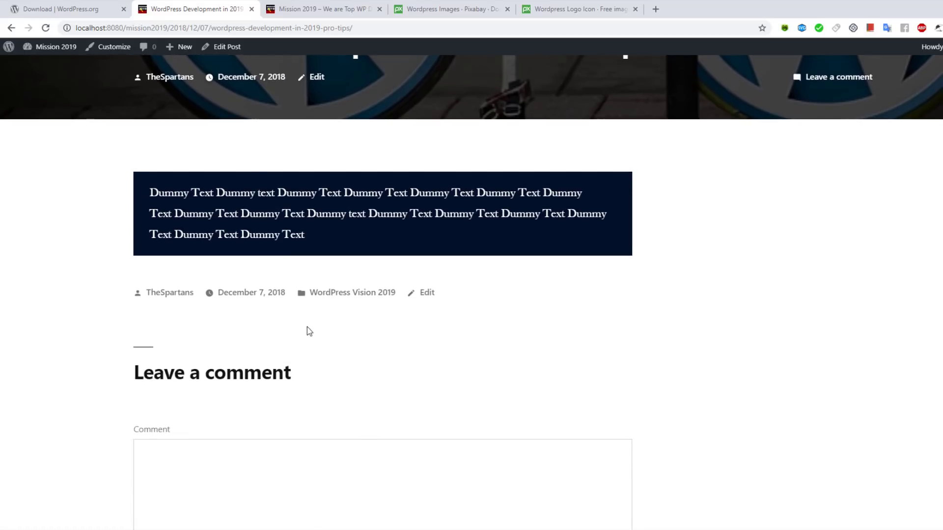
pyautogui.scroll(8, 307, 336)
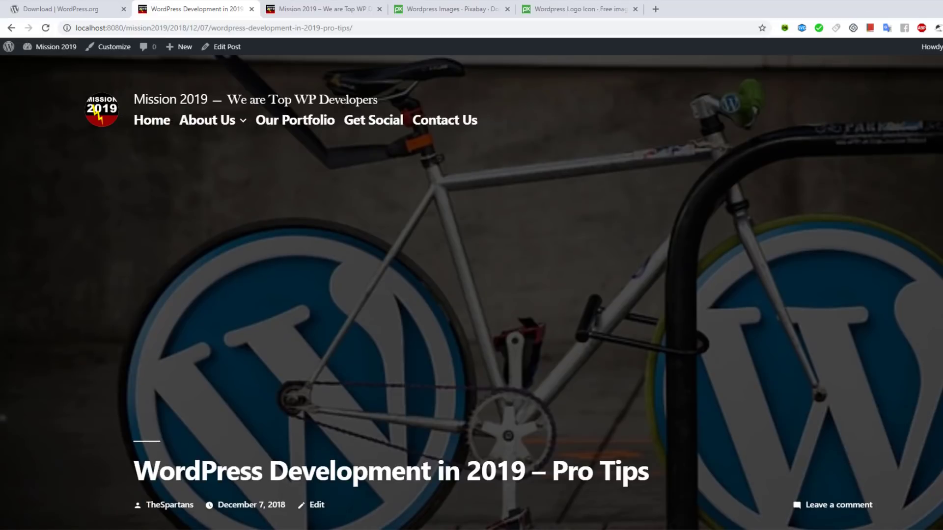
pyautogui.scroll(-11, 346, 128)
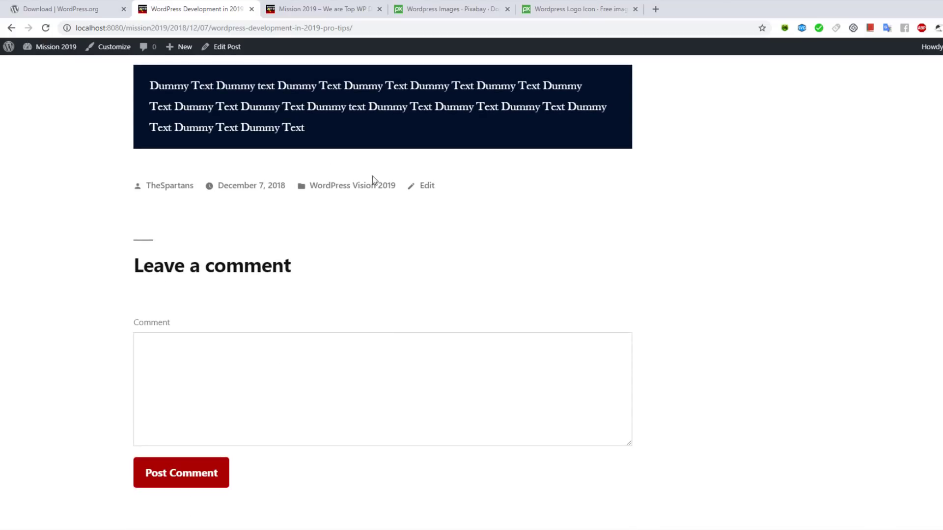
pyautogui.scroll(4, 591, 214)
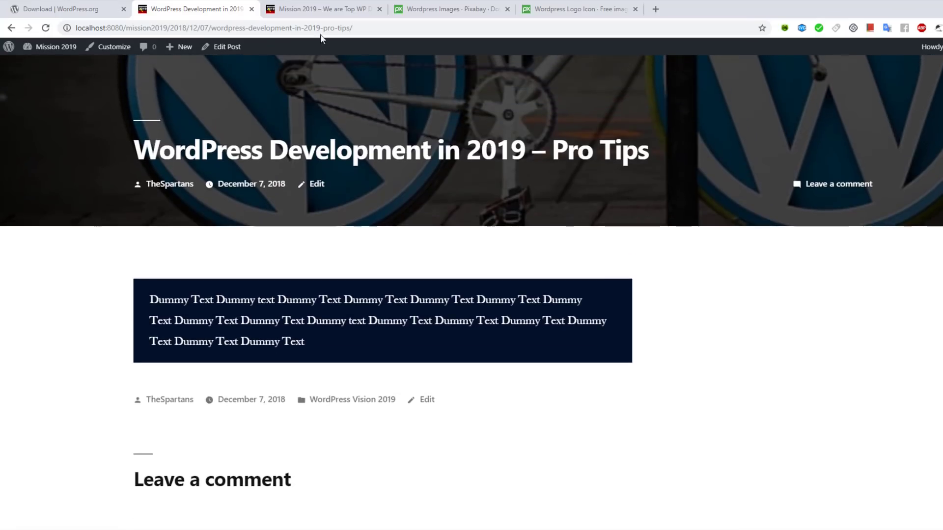
pyautogui.moveTo(51, 48)
pyautogui.click(42, 67)
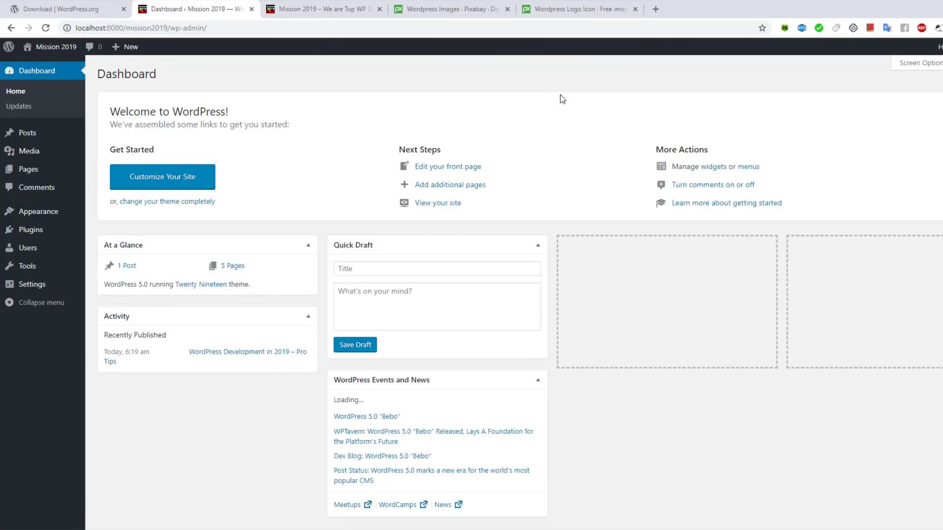
# Step: Set the permalink structure to Post name and save the changes
pyautogui.moveTo(34, 286)
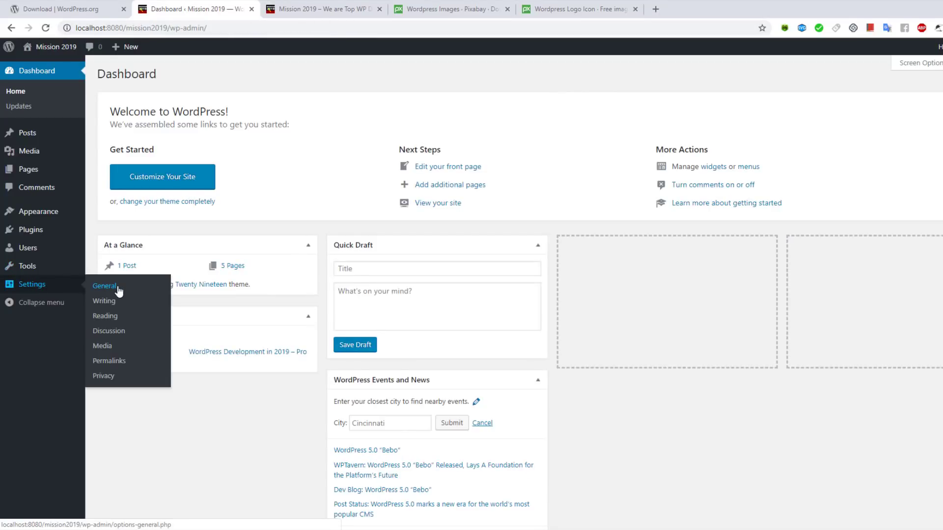
pyautogui.click(110, 362)
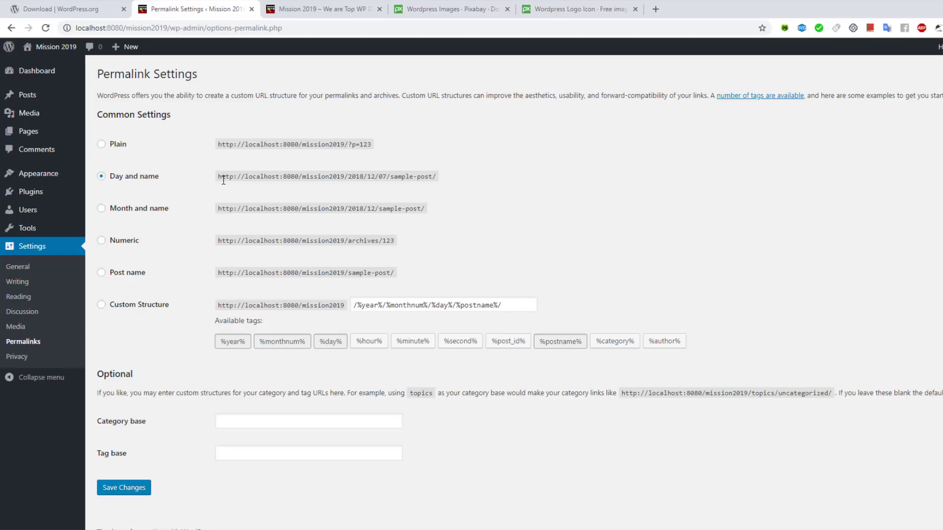
pyautogui.click(108, 281)
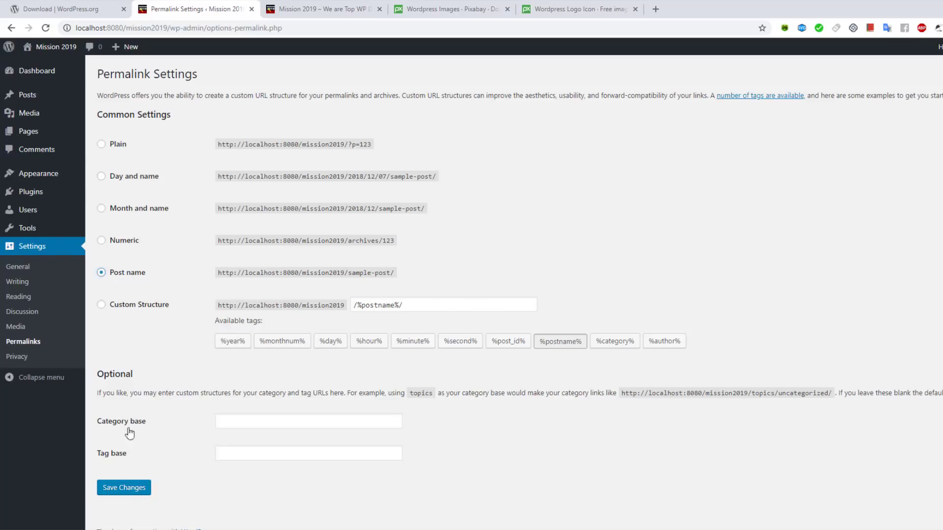
pyautogui.click(126, 489)
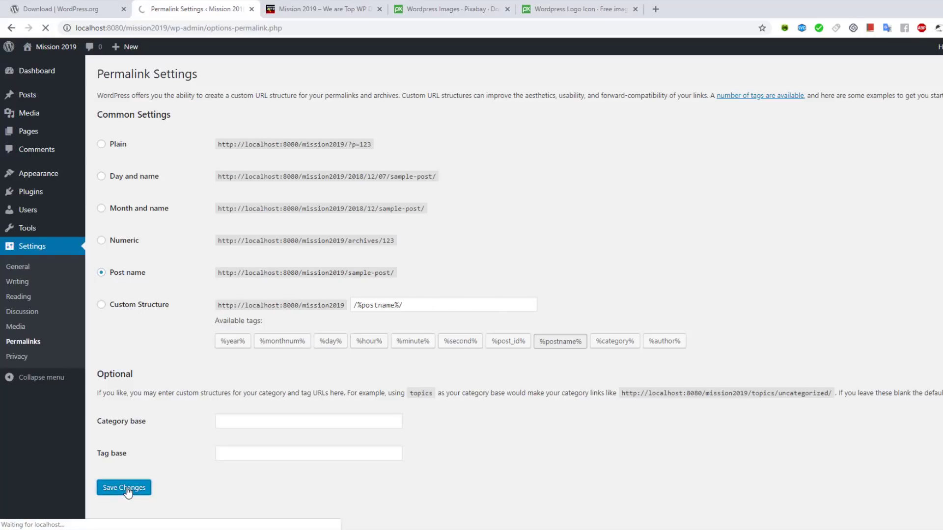
# Step: Bring up the 'plugins' File Explorer window and go up to the Mission2019 folder
pyautogui.moveTo(248, 527)
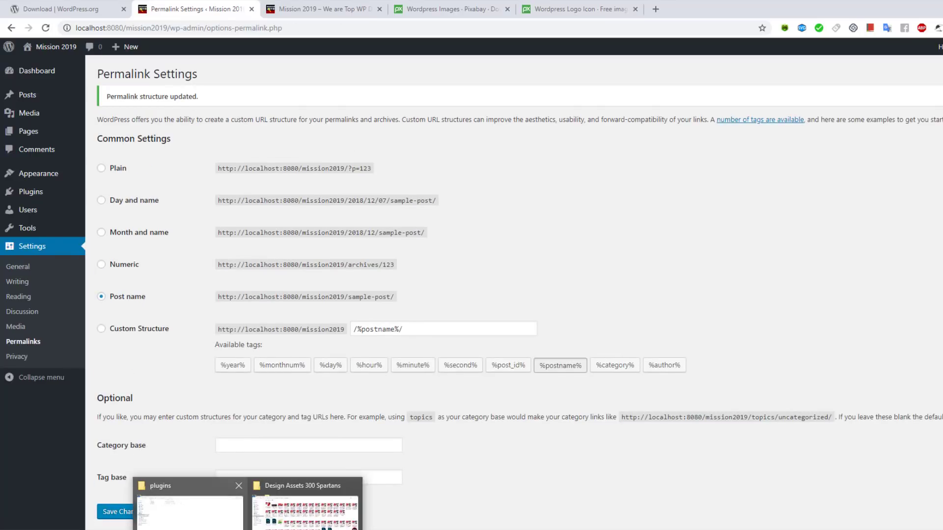
pyautogui.click(190, 511)
pyautogui.click(243, 36)
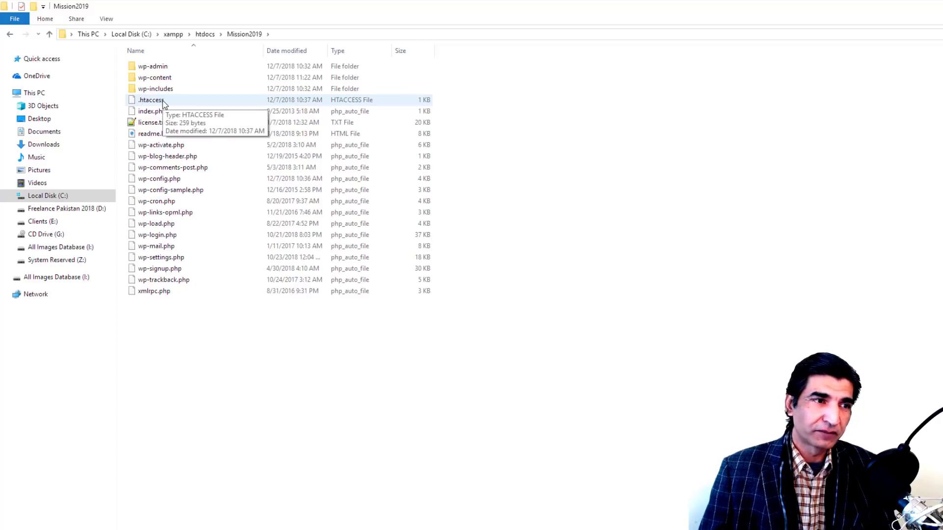
# Step: Open the Mission2019 .htaccess file with Edit with Notepad++
pyautogui.rightClick(163, 102)
pyautogui.click(218, 157)
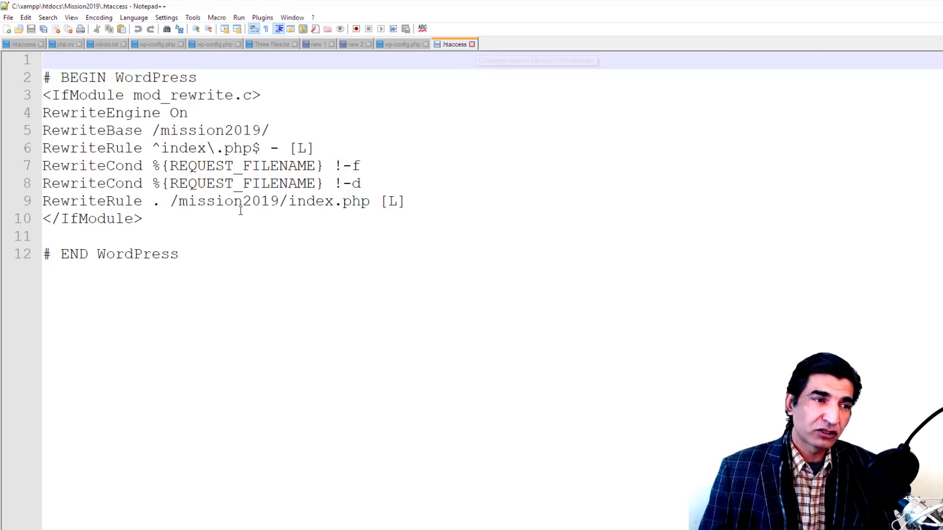
# Step: Select the rewrite rules on lines 3–12 of .htaccess, close the file, and switch back to Chrome
pyautogui.moveTo(190, 254); pyautogui.dragTo(42, 77)
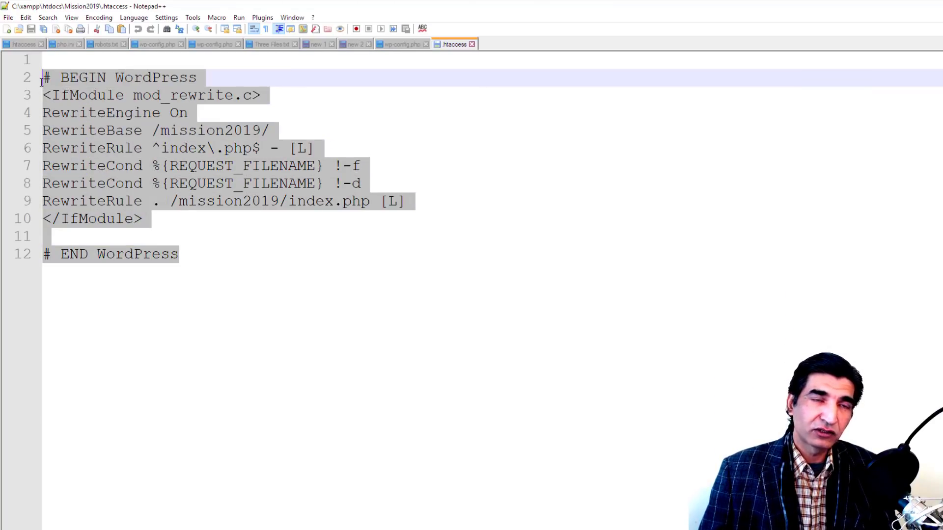
pyautogui.click(471, 45)
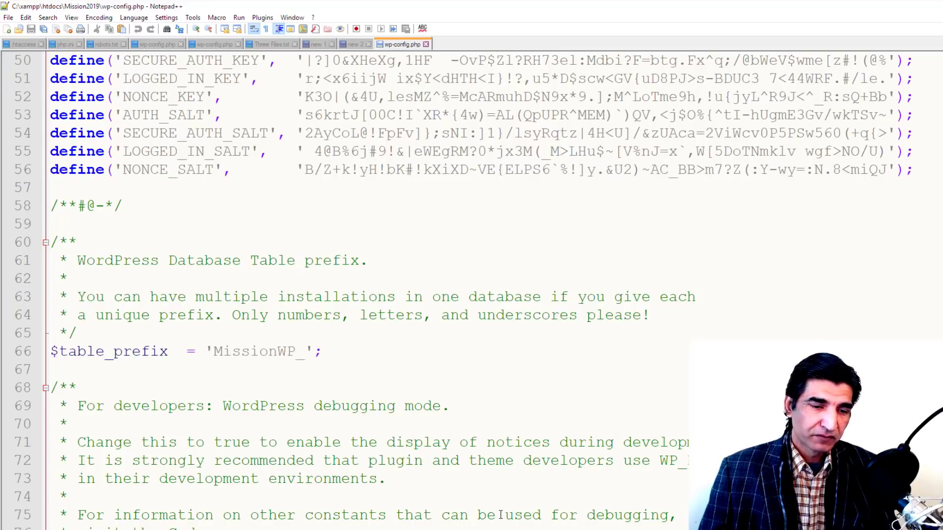
pyautogui.hotkey('alt', 'Tab')
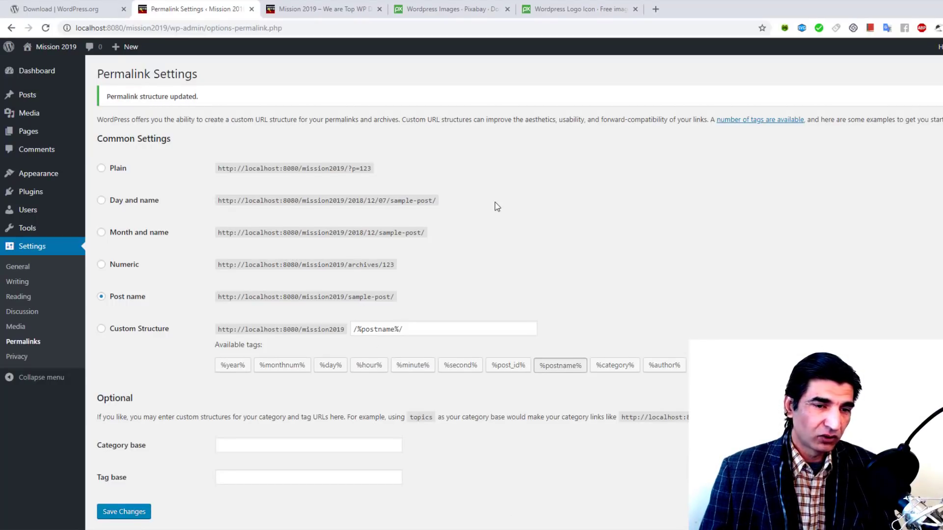
# Step: Bulk-delete Akismet Anti-Spam and Hello Dolly from Installed Plugins, confirming the deletion
pyautogui.scroll(-1, 497, 206)
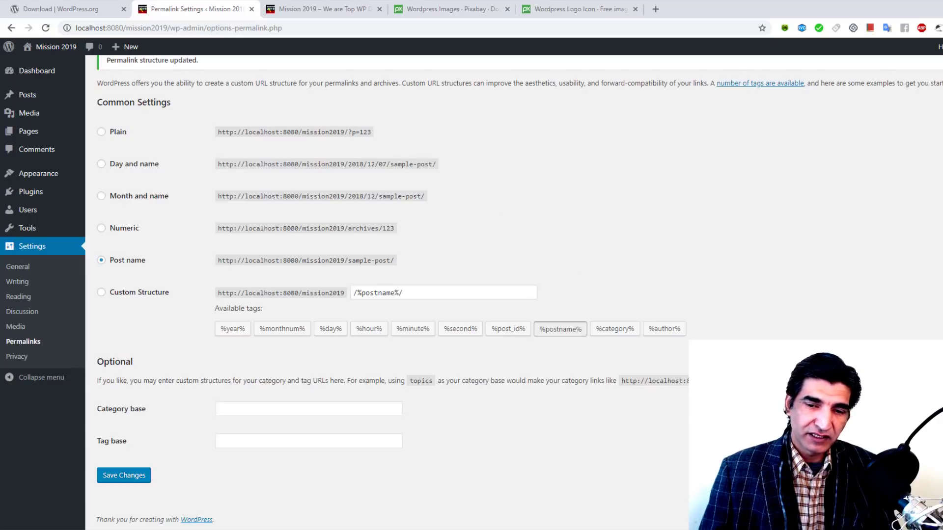
pyautogui.scroll(1, 461, 221)
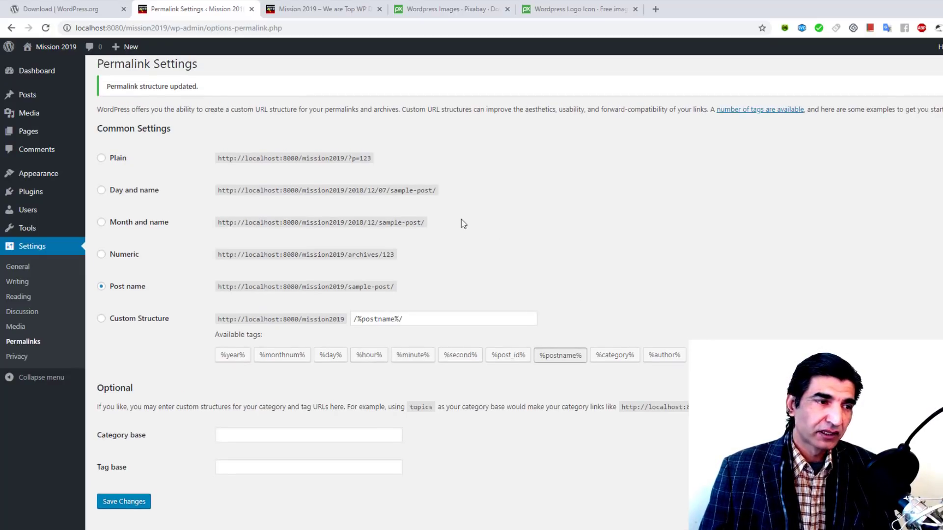
pyautogui.moveTo(37, 193)
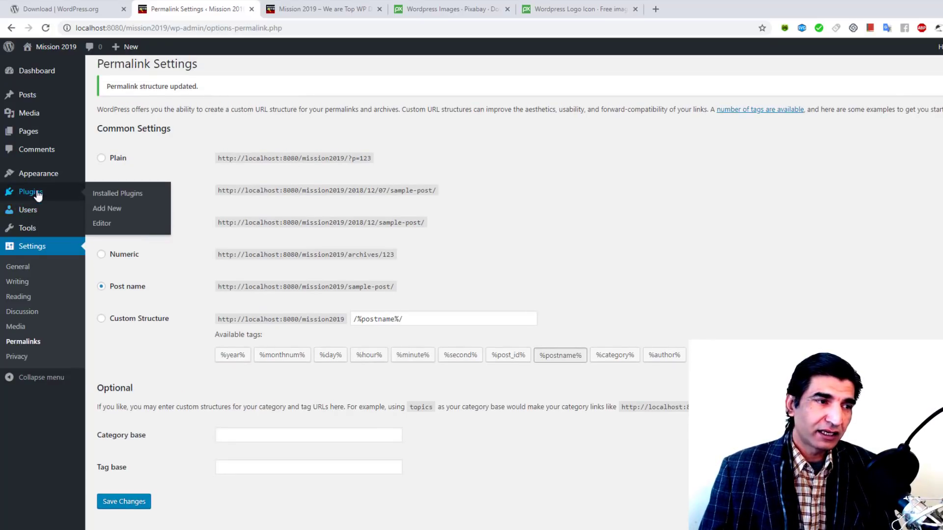
pyautogui.click(120, 198)
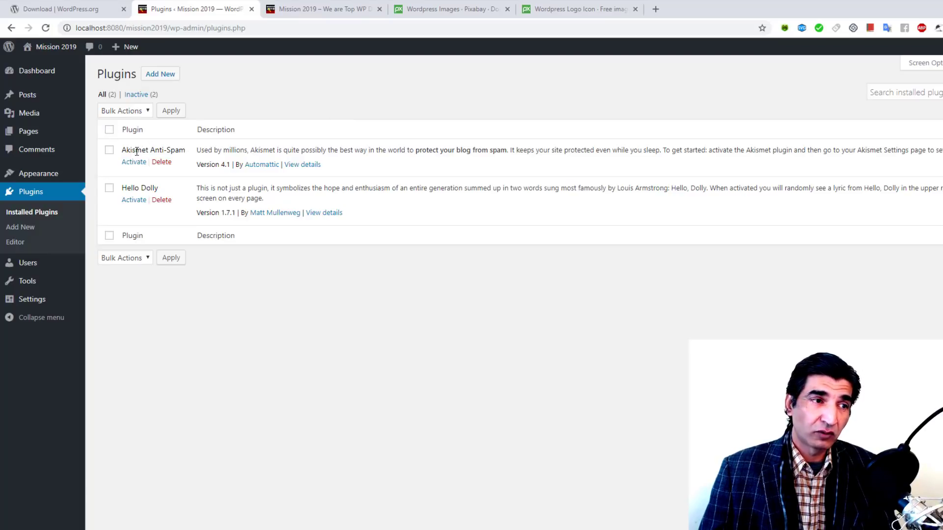
pyautogui.click(110, 130)
pyautogui.click(116, 110)
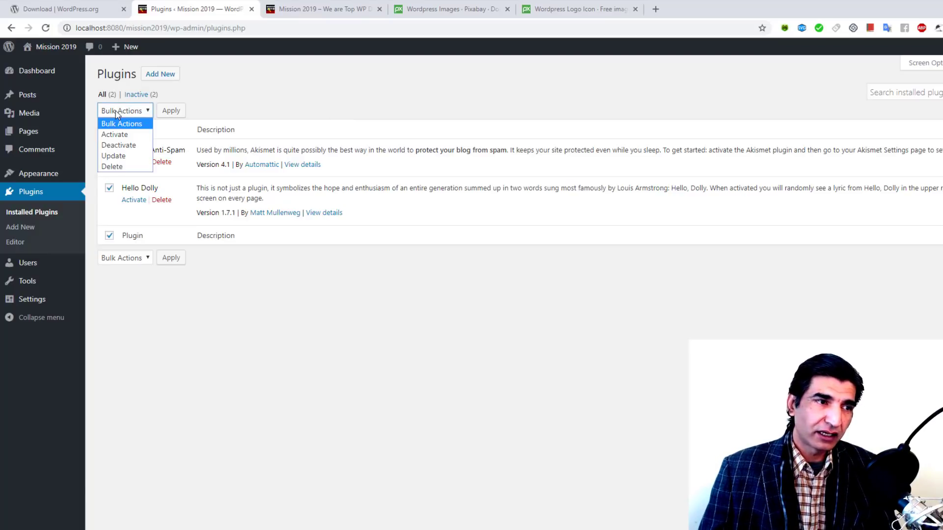
pyautogui.click(123, 166)
pyautogui.click(170, 110)
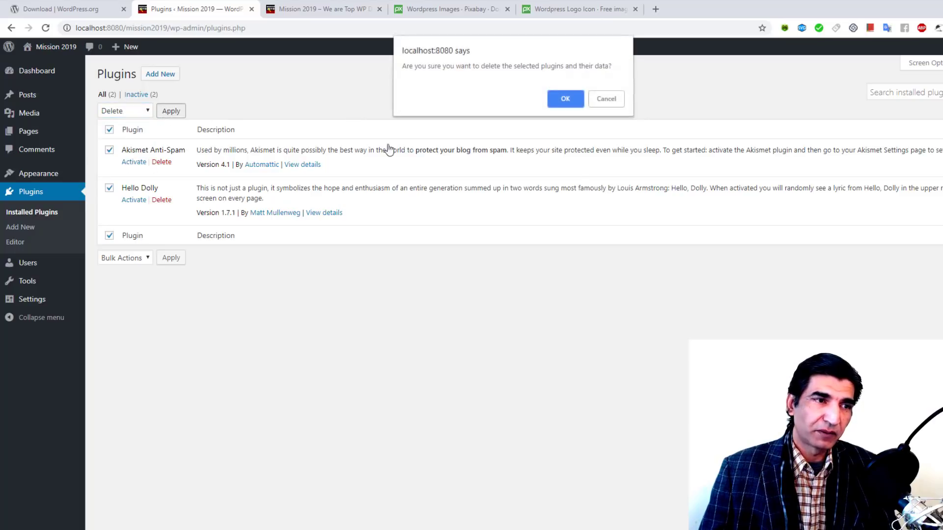
pyautogui.click(565, 99)
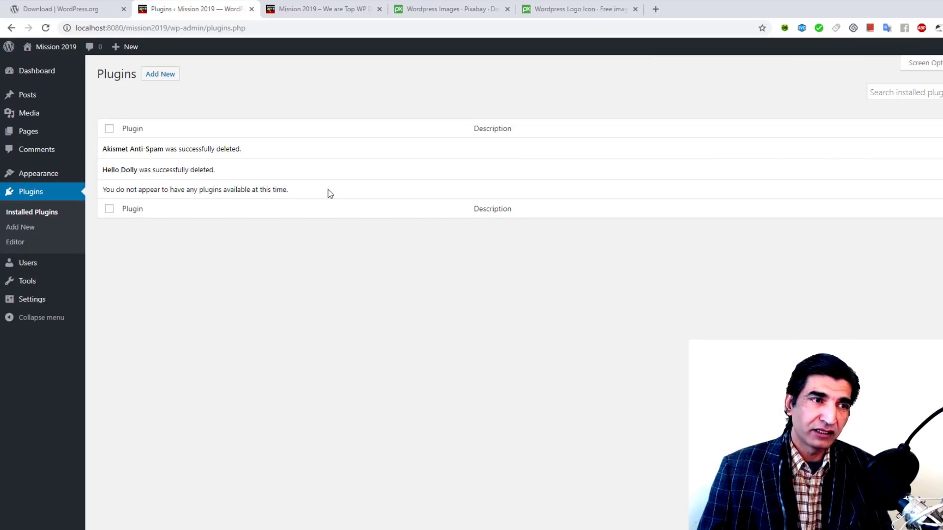
pyautogui.click(163, 78)
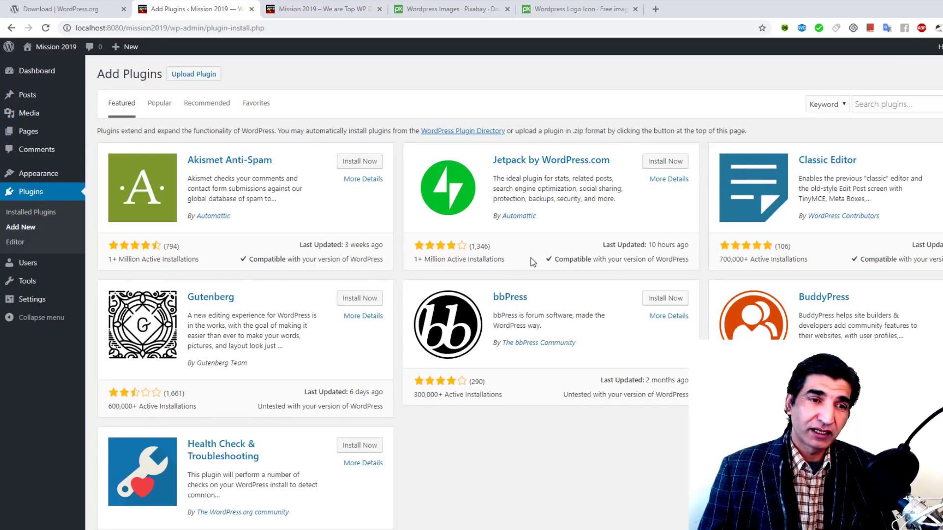
# Step: Search plugins for 'elementor', then install and activate Elementor Page Builder
pyautogui.click(921, 103)
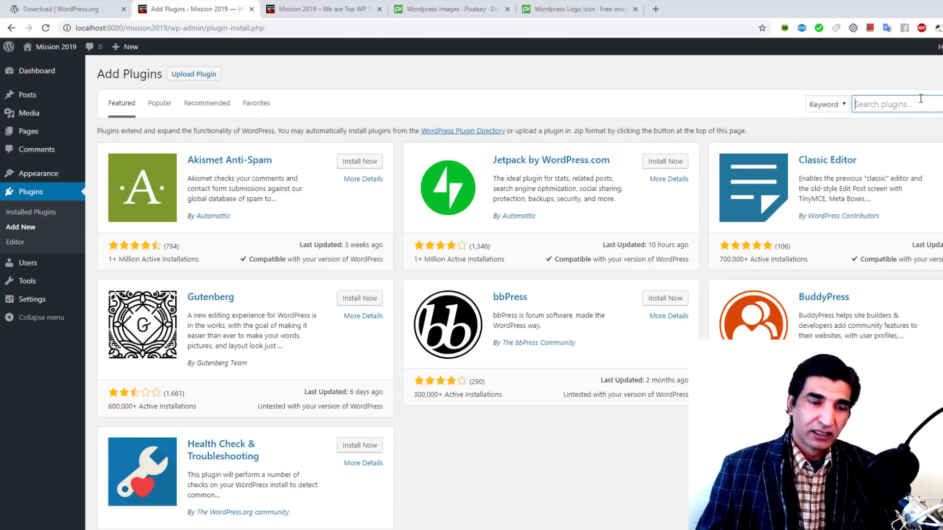
pyautogui.write('elemento')
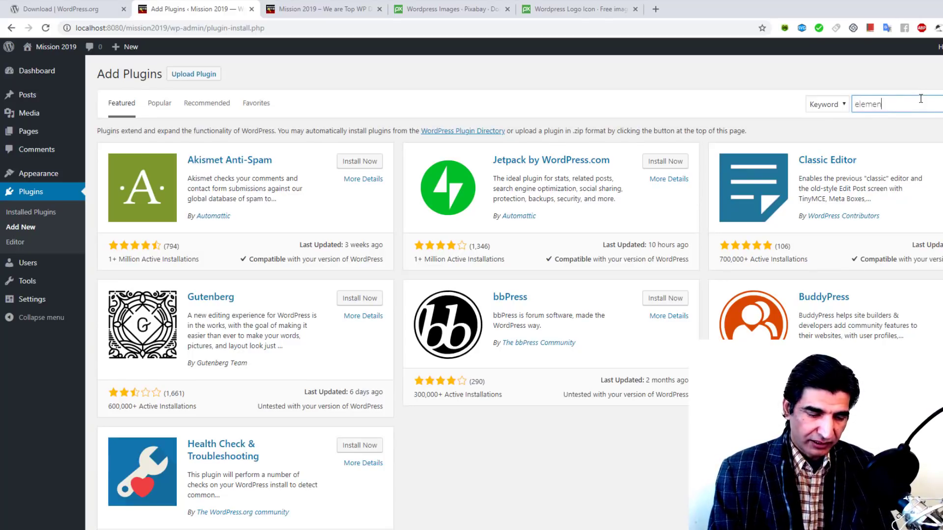
pyautogui.write('r')
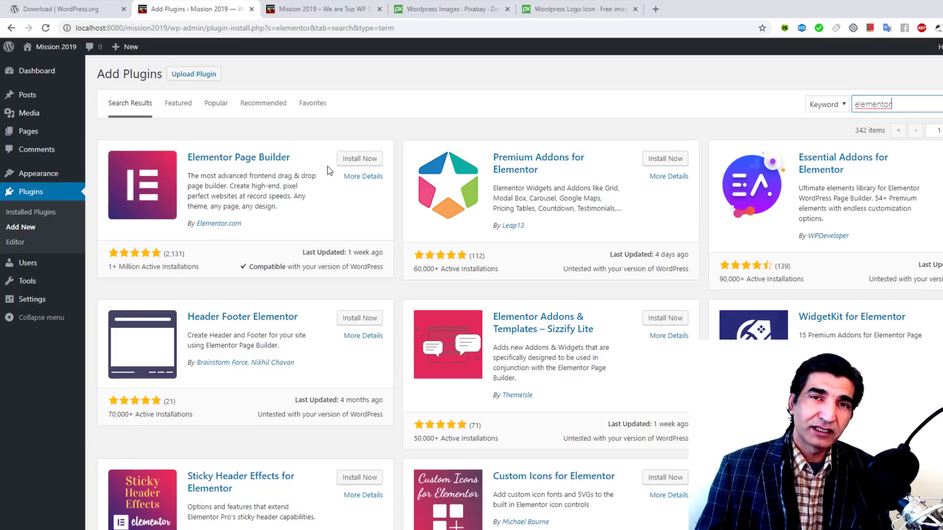
pyautogui.click(358, 158)
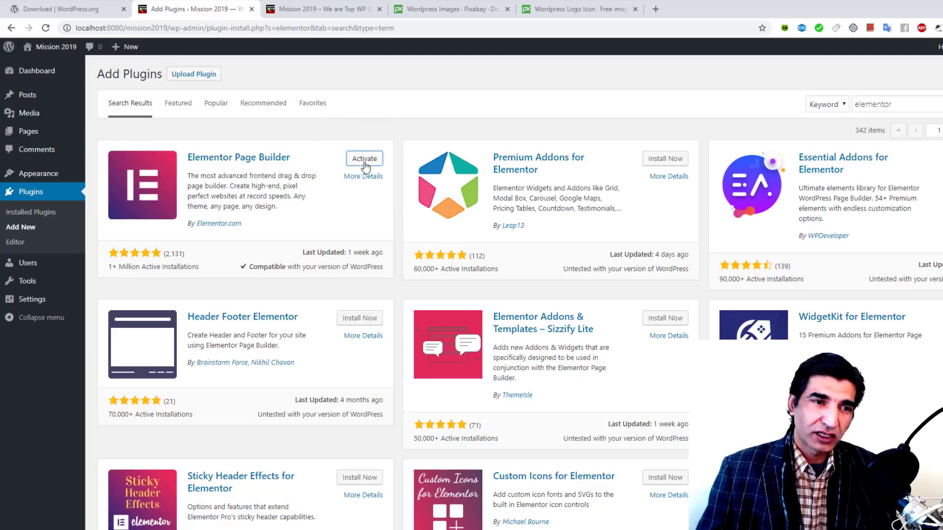
pyautogui.click(363, 162)
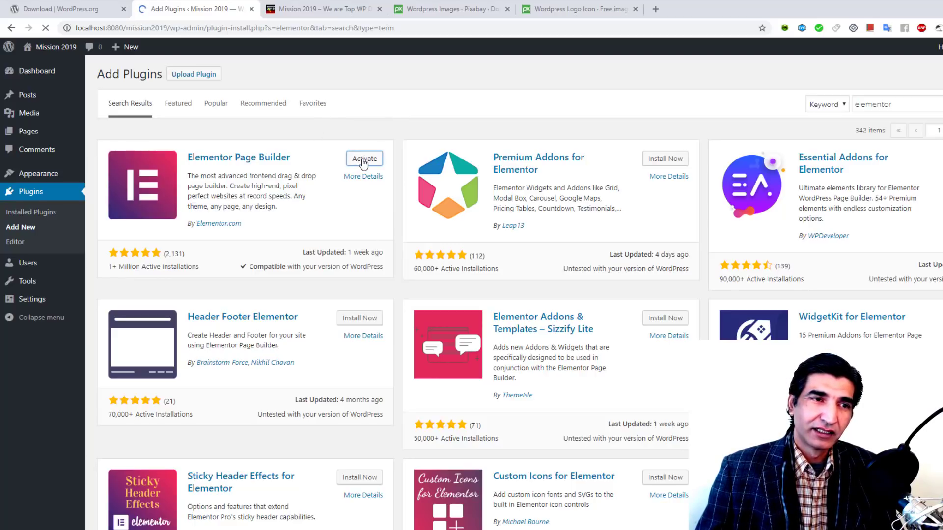
pyautogui.click(316, 9)
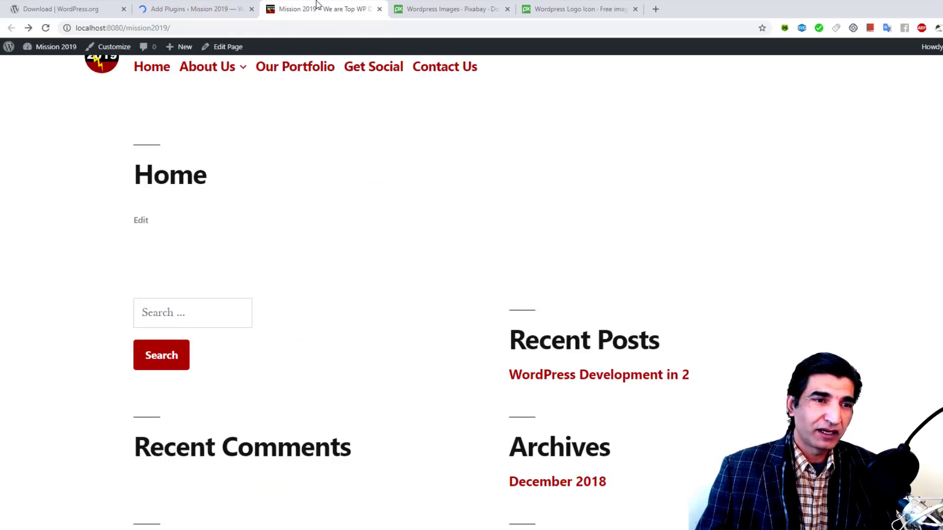
# Step: Reload the live Home page in the site tab and scroll through it
pyautogui.click(44, 29)
pyautogui.scroll(-5, 749, 194)
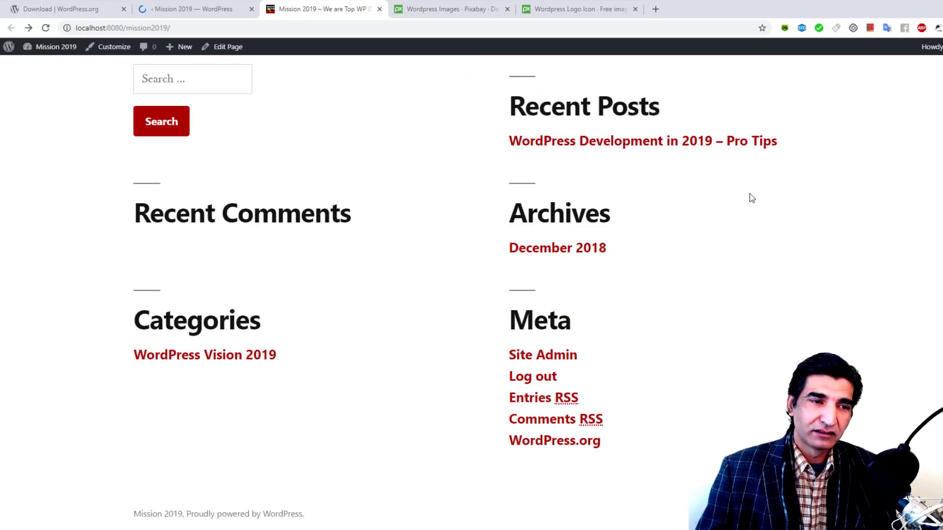
pyautogui.scroll(5, 750, 198)
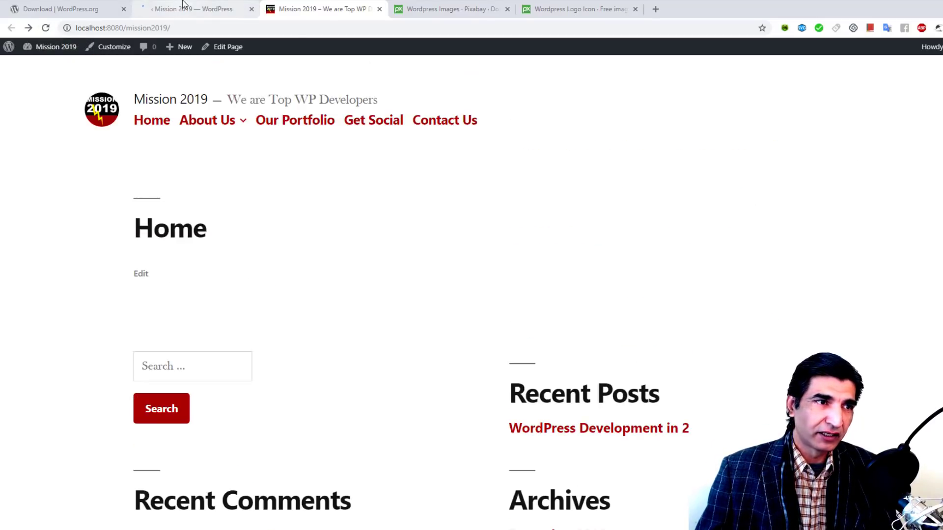
# Step: Back in the admin, close the Elementor Getting Started box and go to All Pages
pyautogui.click(183, 7)
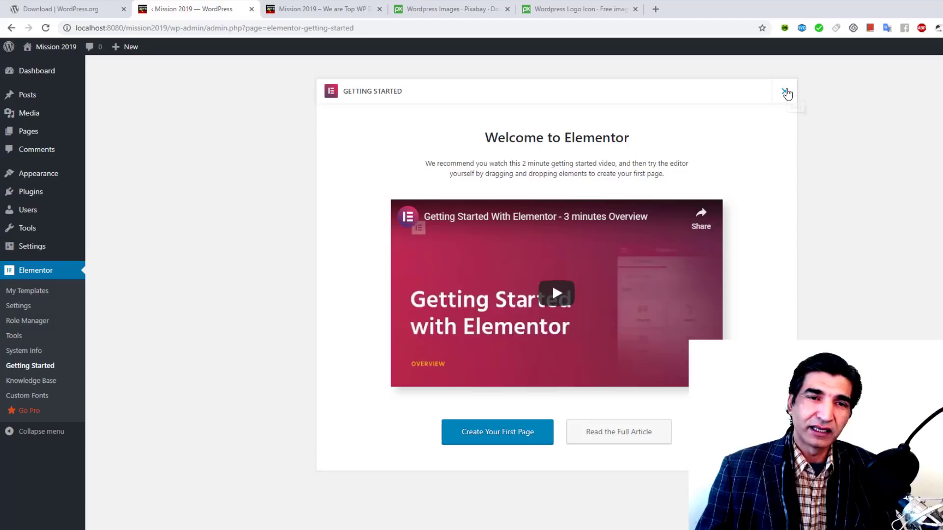
pyautogui.click(786, 93)
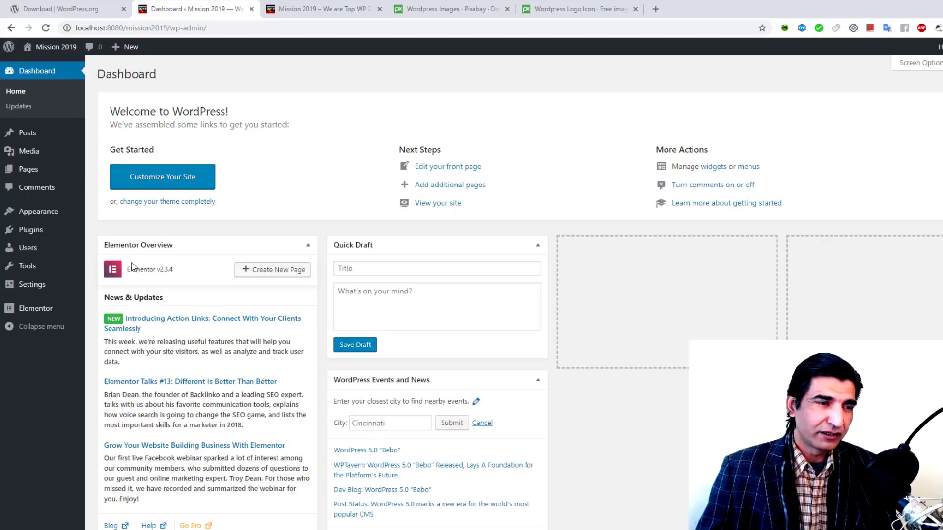
pyautogui.moveTo(26, 173)
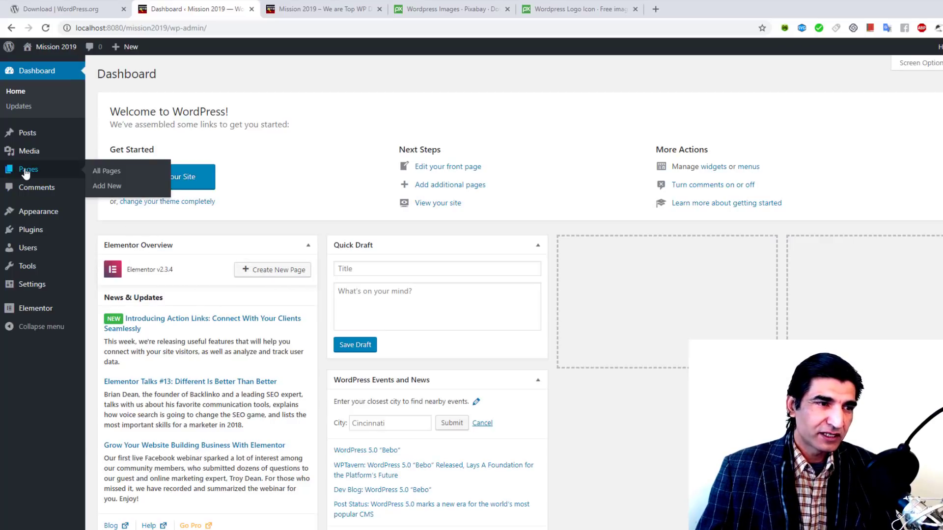
pyautogui.click(129, 175)
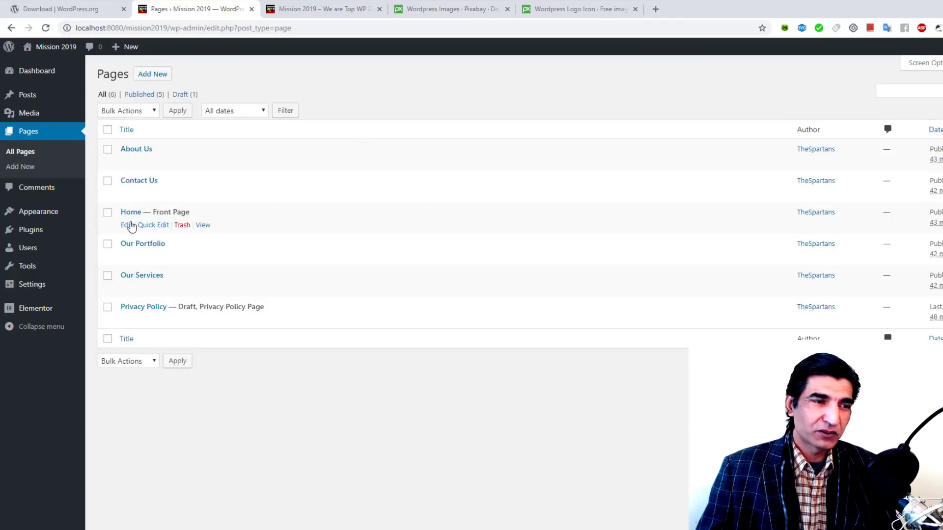
# Step: Edit the Home page from All Pages and choose Edit with Elementor
pyautogui.click(127, 226)
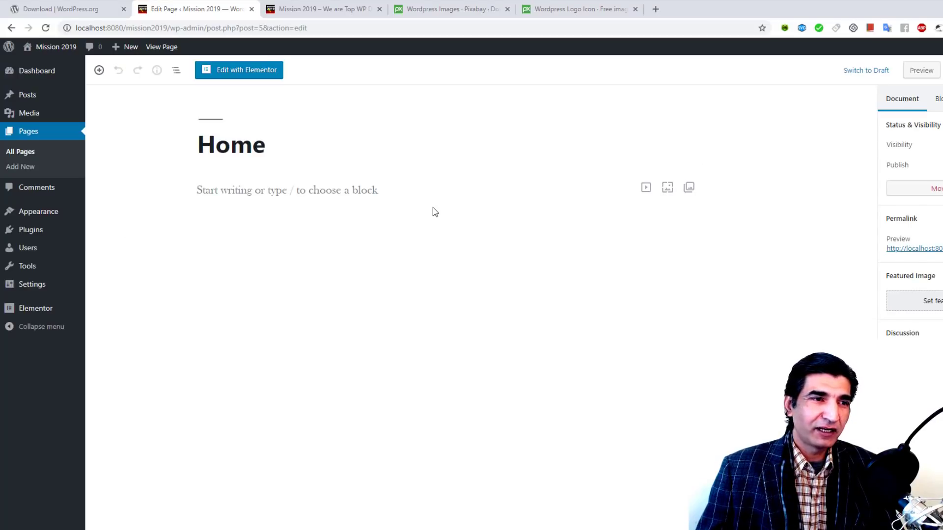
pyautogui.click(197, 147)
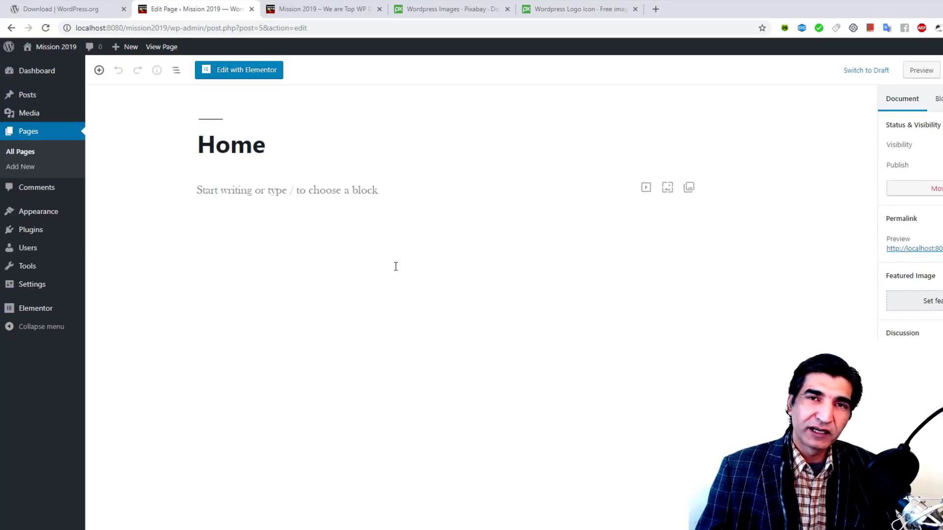
pyautogui.click(237, 75)
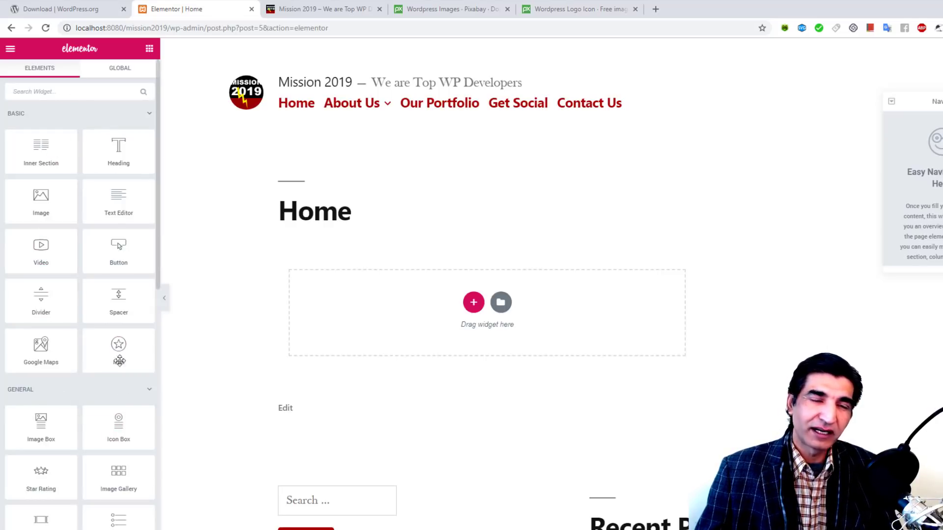
# Step: Review the Default Fonts for primary headline, secondary headline and body text, keeping Roboto
pyautogui.click(10, 51)
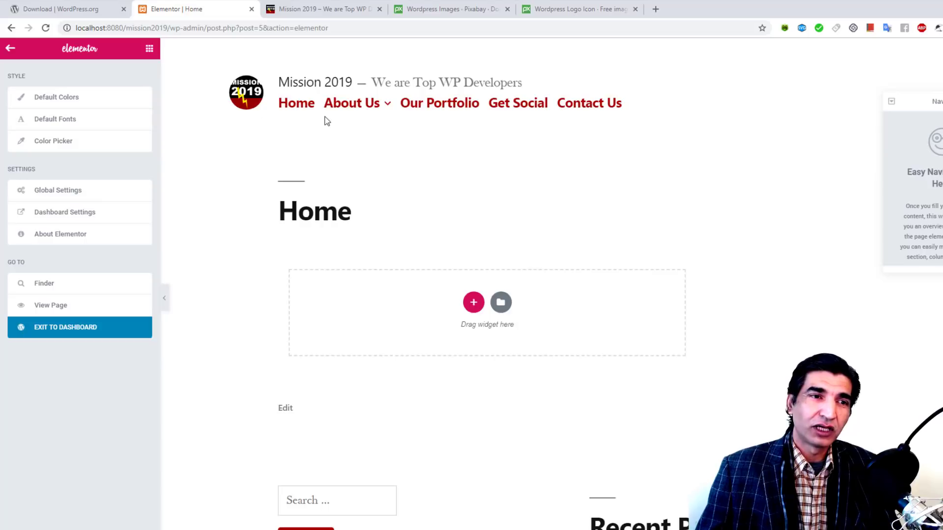
pyautogui.click(49, 121)
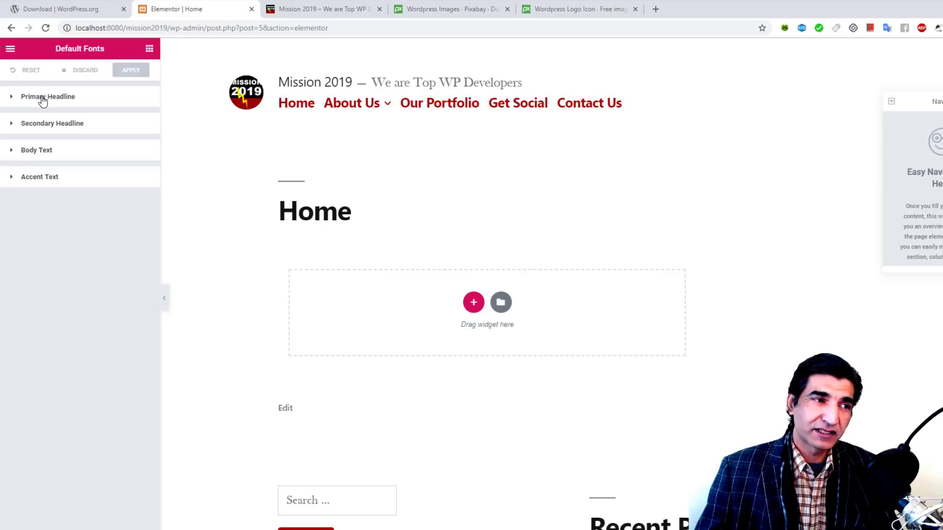
pyautogui.click(42, 98)
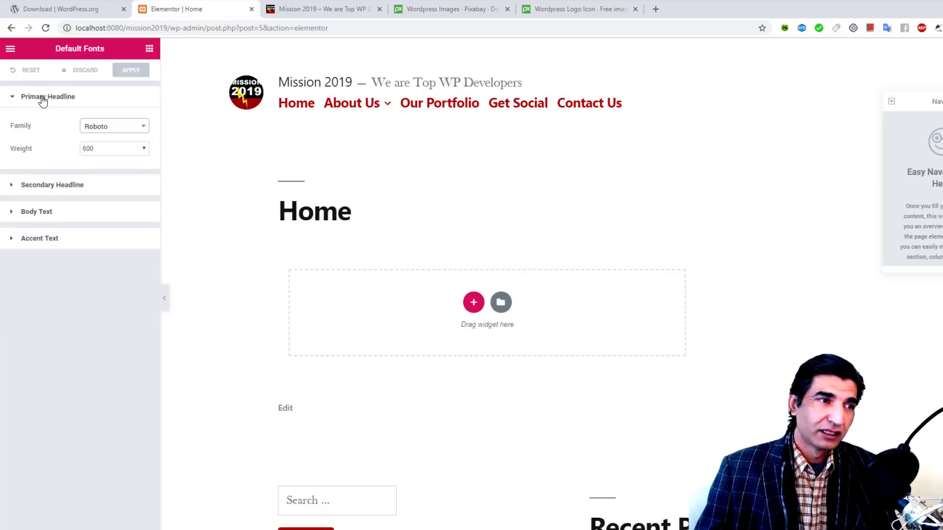
pyautogui.click(112, 129)
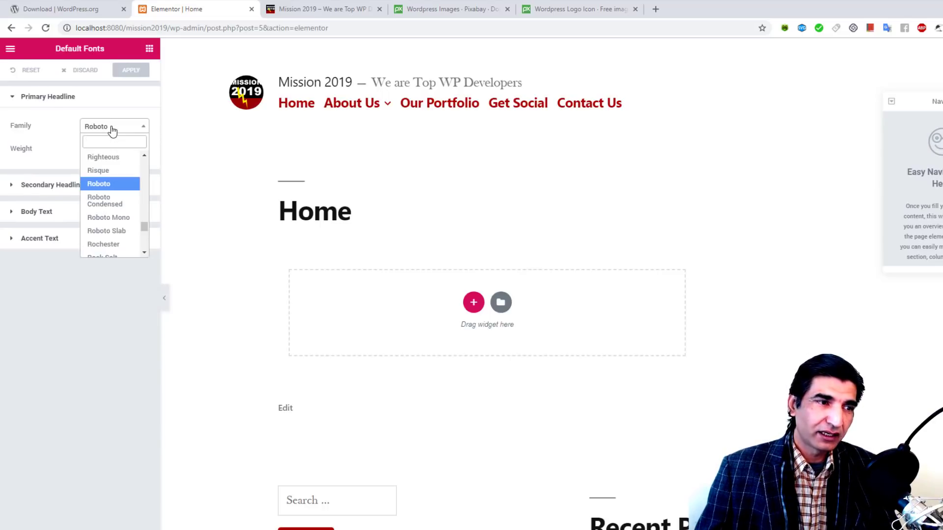
pyautogui.click(112, 129)
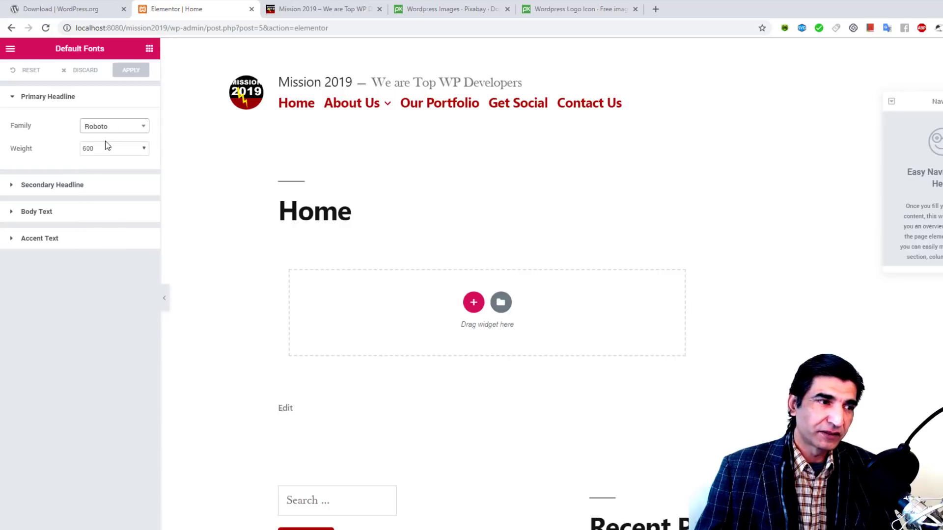
pyautogui.click(86, 187)
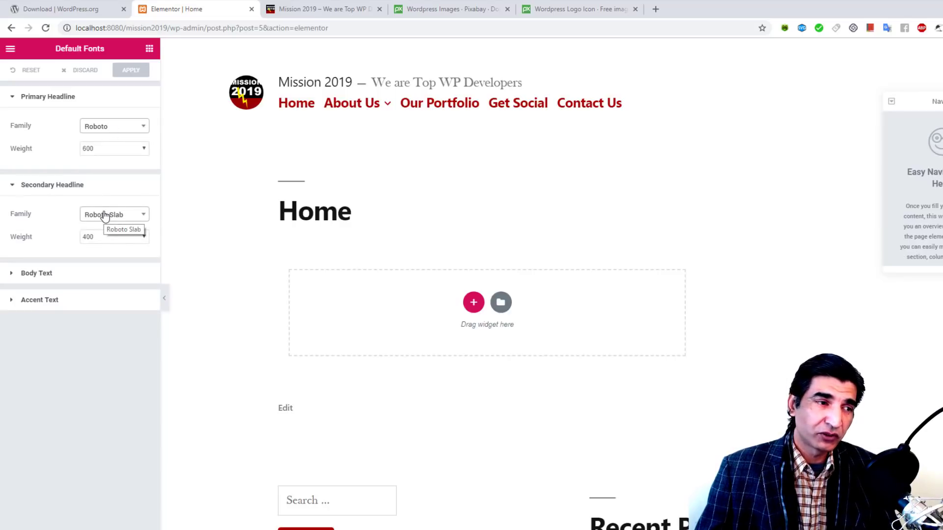
pyautogui.click(76, 279)
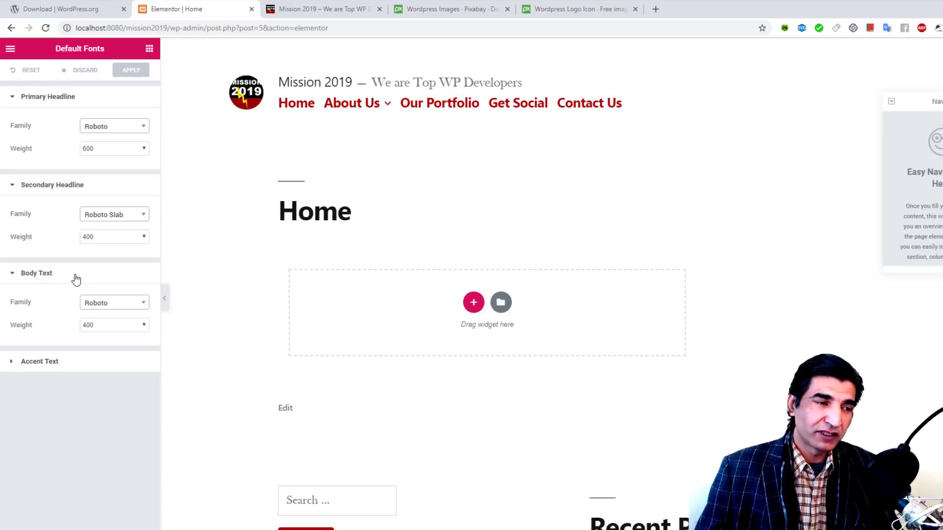
pyautogui.click(104, 304)
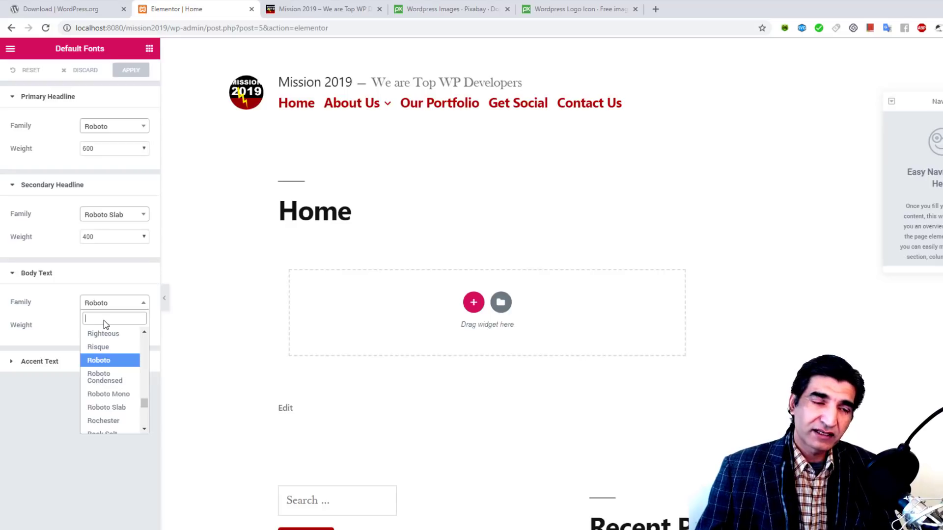
pyautogui.click(109, 306)
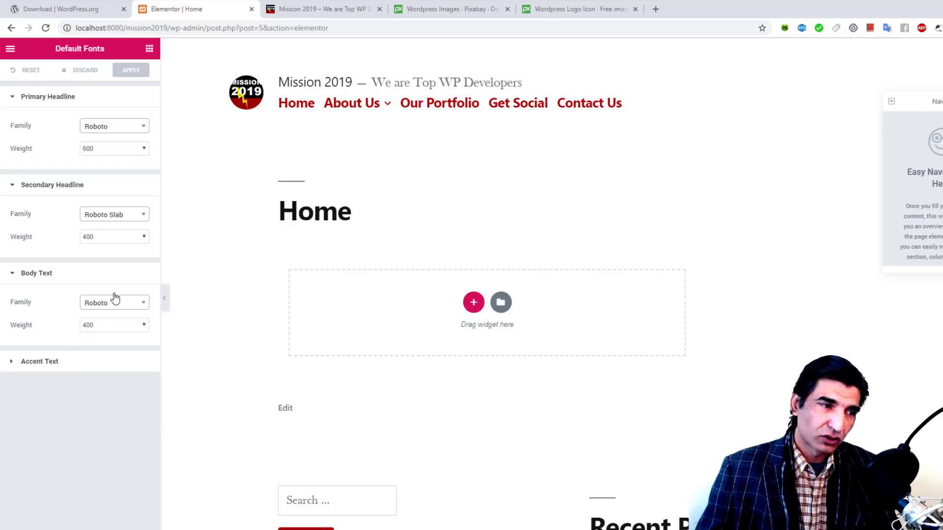
# Step: Select the Joker palette in the Color Picker settings and apply it
pyautogui.click(10, 49)
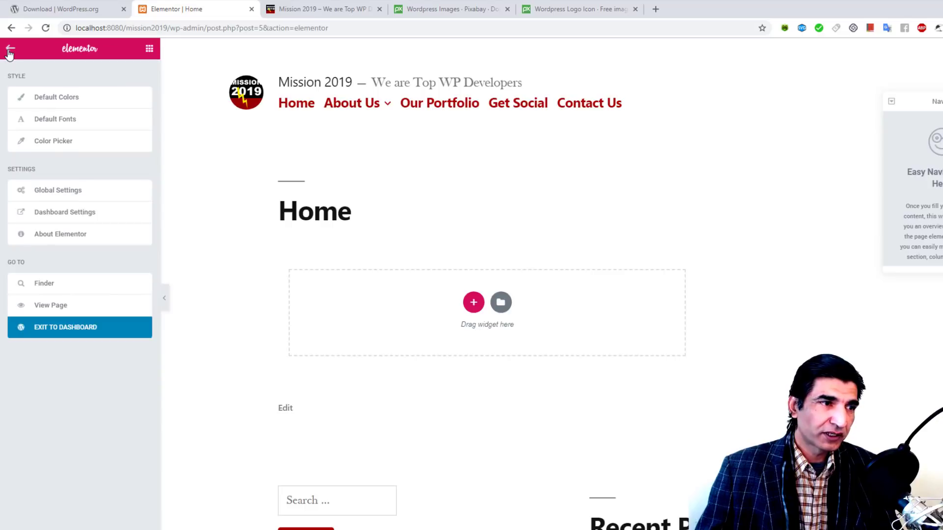
pyautogui.click(57, 145)
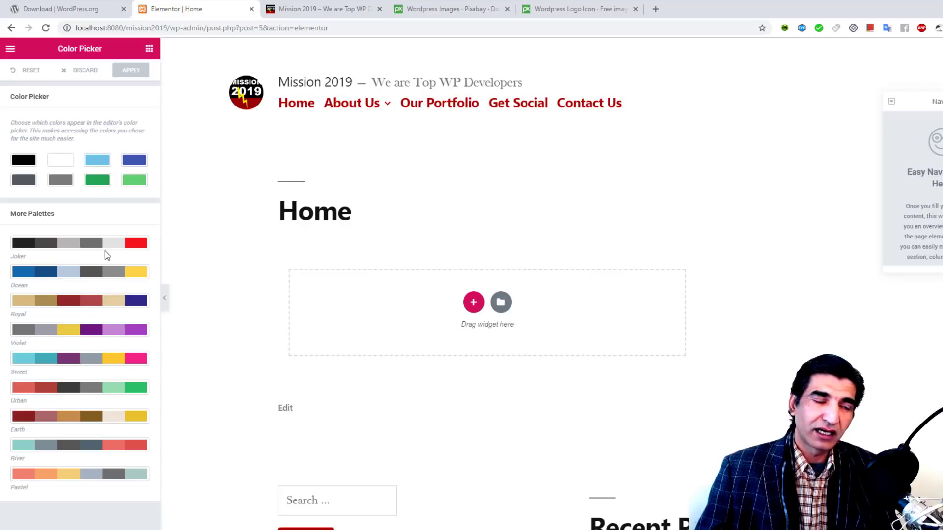
pyautogui.click(90, 244)
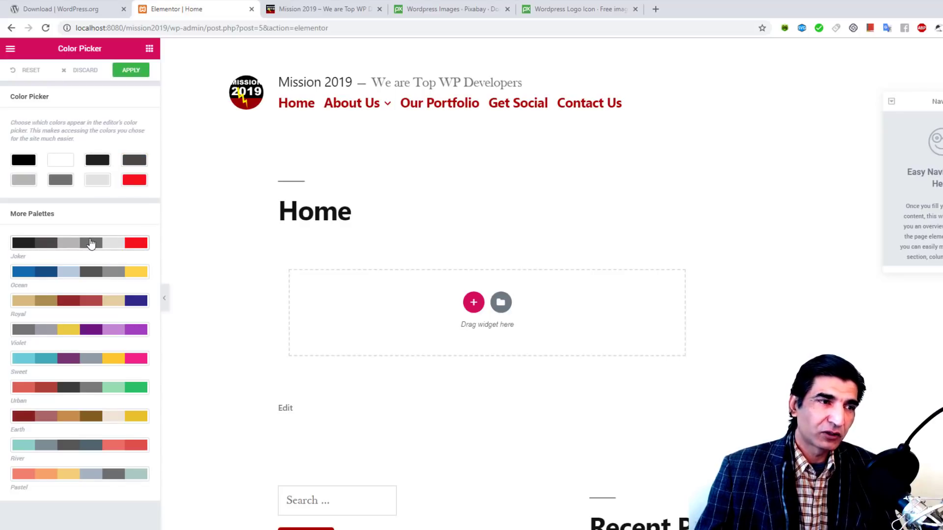
pyautogui.click(125, 72)
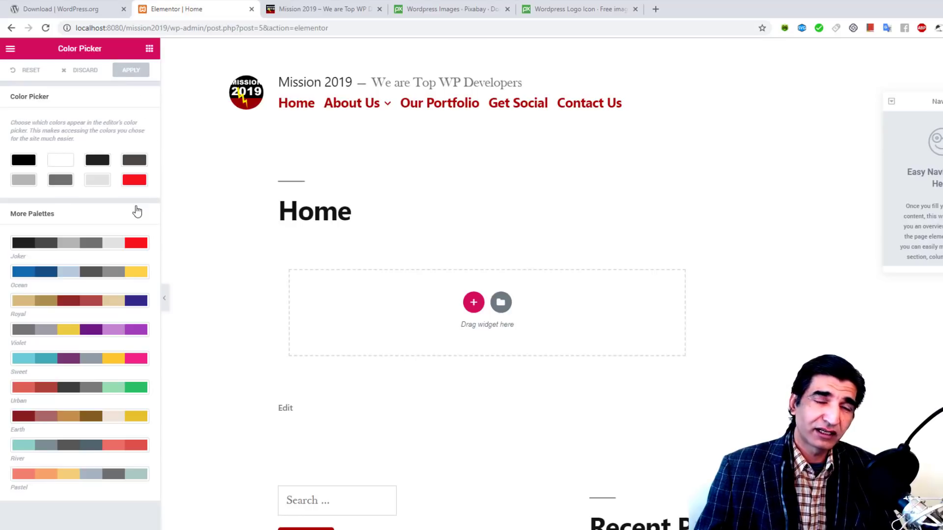
pyautogui.click(9, 50)
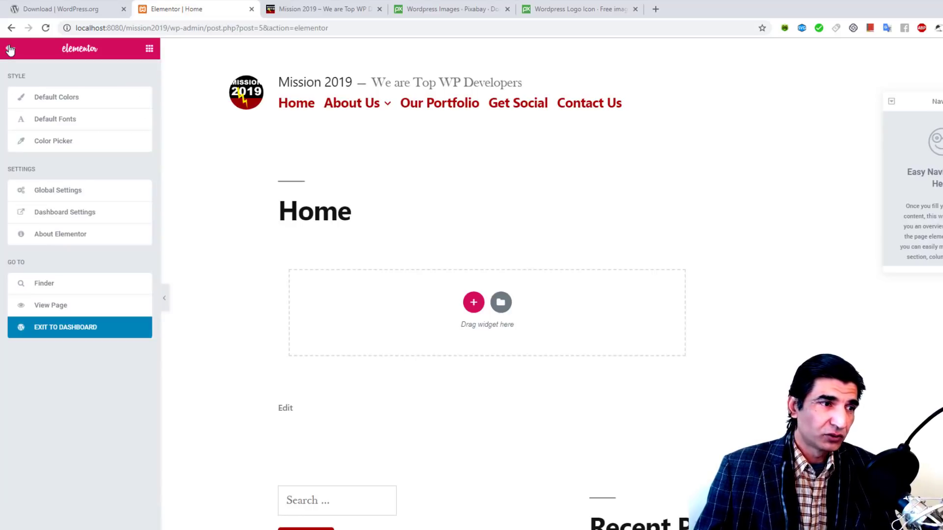
# Step: Review Elementor's Global Settings, including the Lightbox tab
pyautogui.click(64, 192)
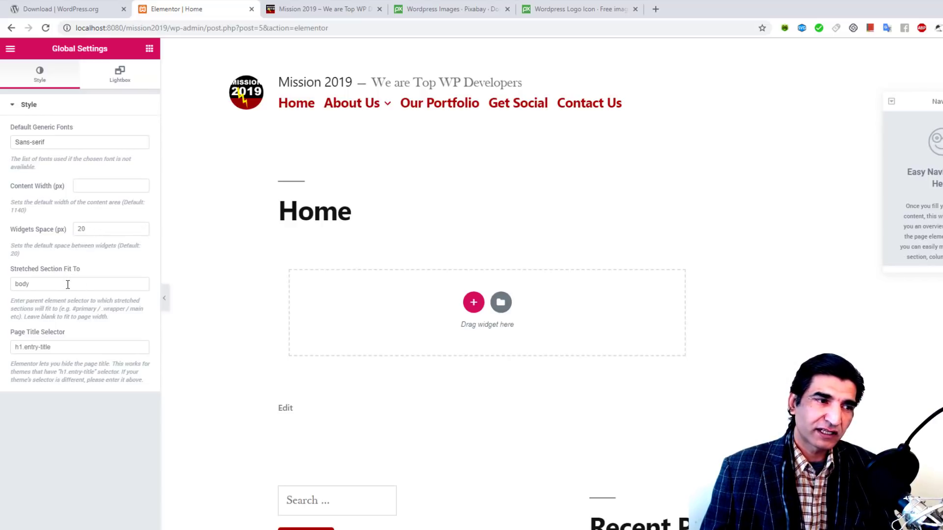
pyautogui.click(120, 77)
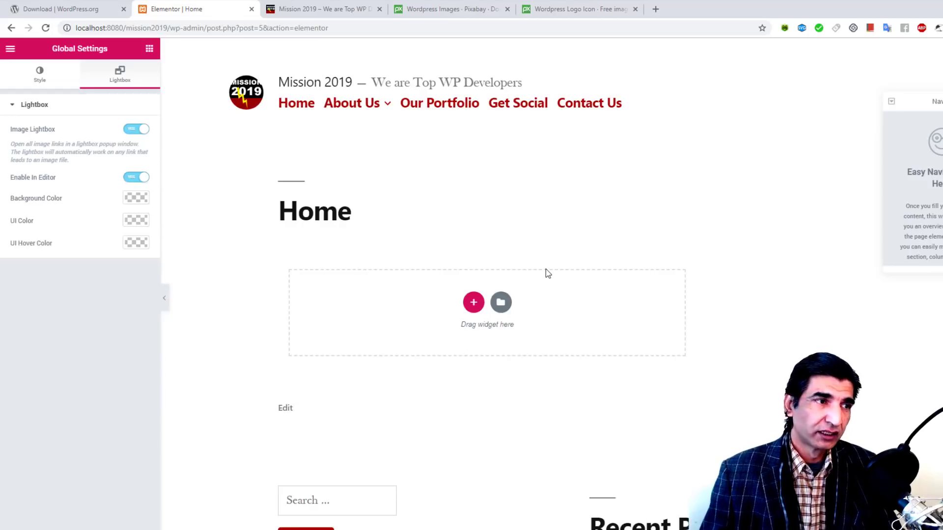
pyautogui.click(11, 48)
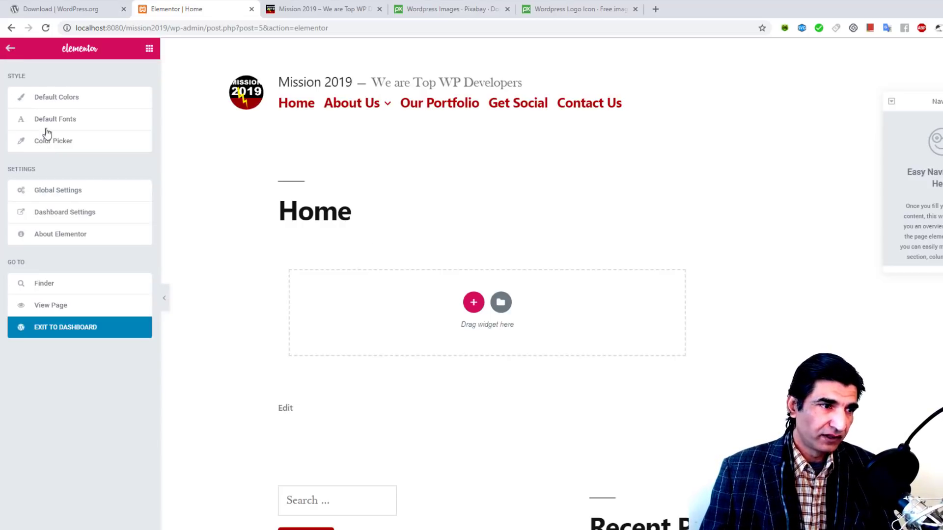
# Step: Check the Style tab of Elementor's Dashboard Settings, then go to All Pages
pyautogui.click(66, 214)
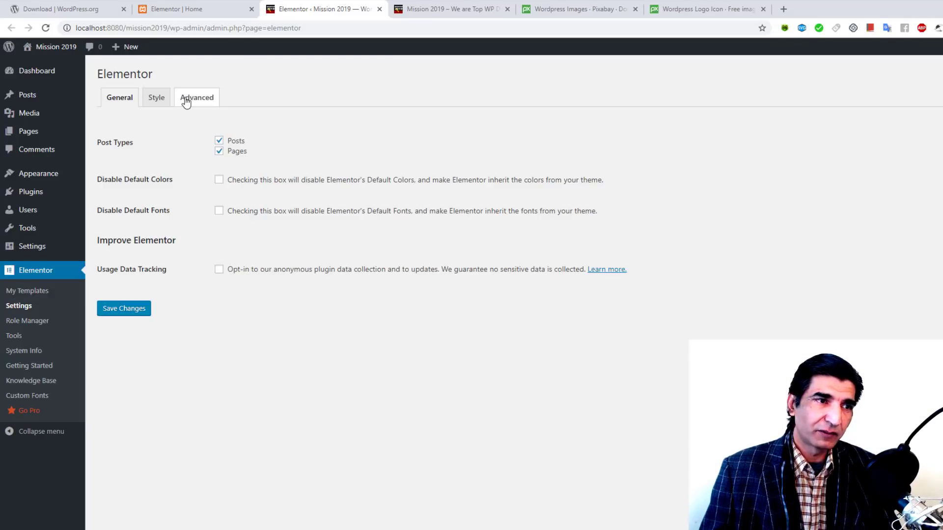
pyautogui.click(157, 98)
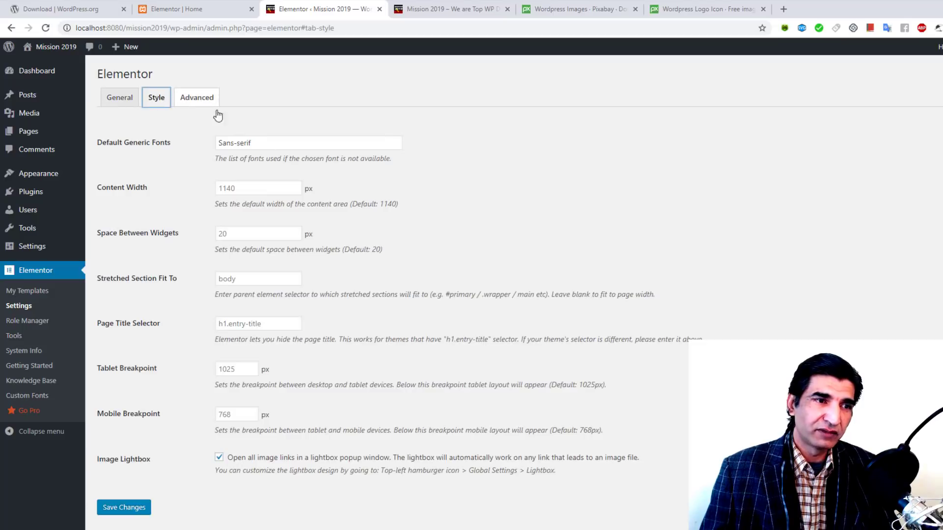
pyautogui.scroll(-1, 222, 197)
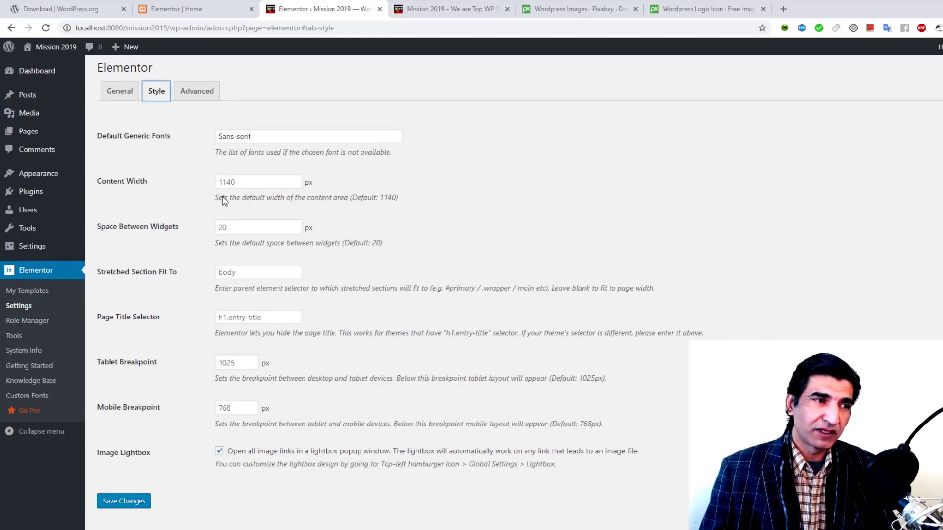
pyautogui.scroll(1, 198, 168)
pyautogui.moveTo(40, 132)
pyautogui.click(105, 131)
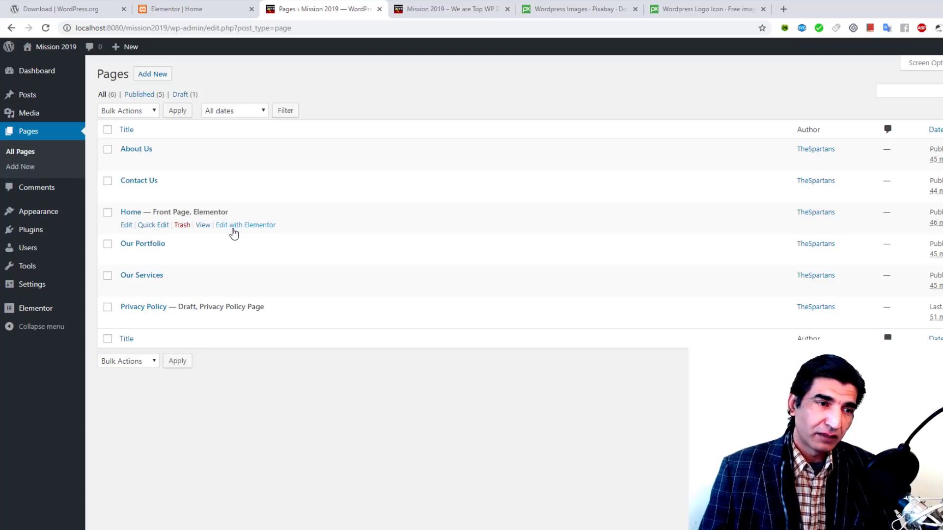
# Step: Open Home in Elementor, collapse Basic and General, then browse and collapse the WordPress widgets
pyautogui.click(231, 229)
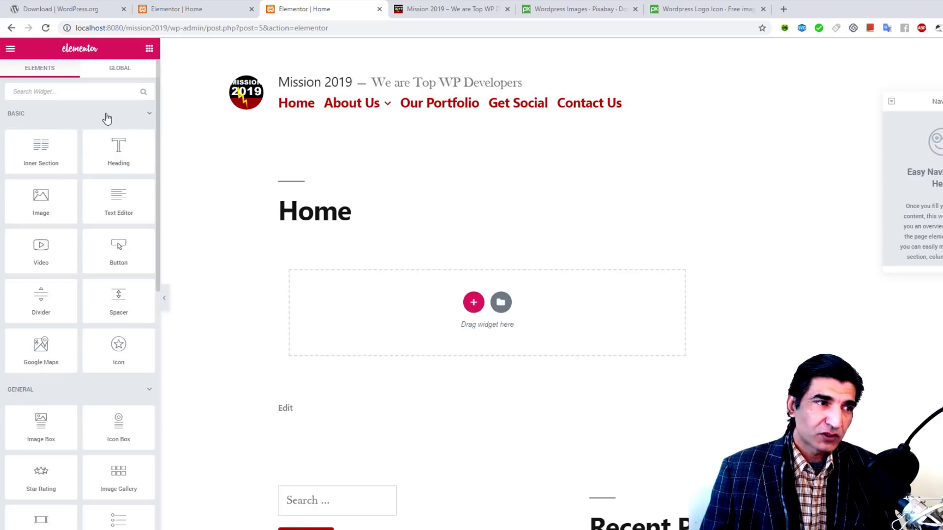
pyautogui.click(148, 117)
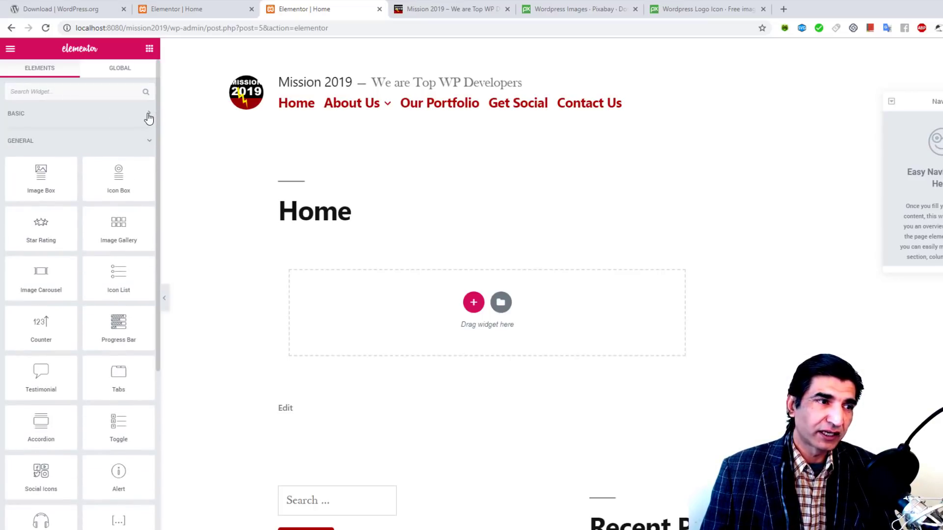
pyautogui.click(149, 143)
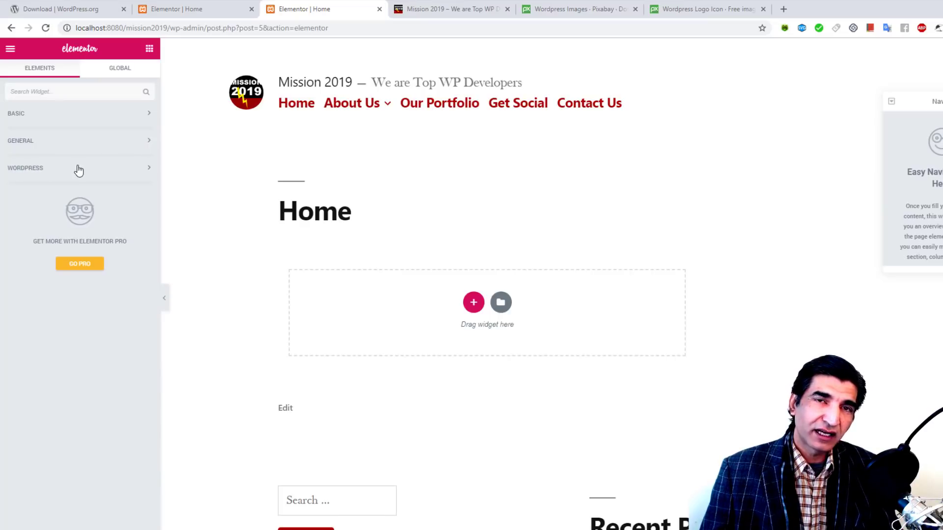
pyautogui.click(122, 178)
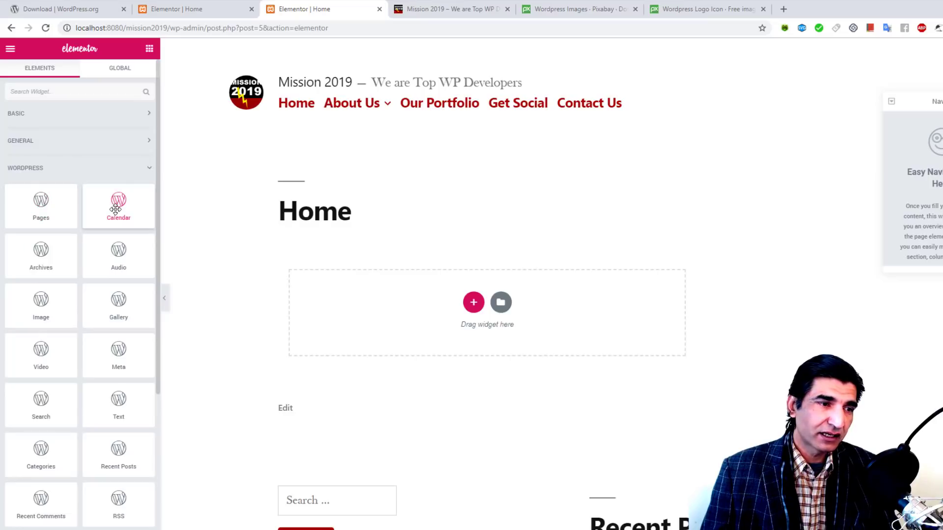
pyautogui.scroll(-4, 54, 265)
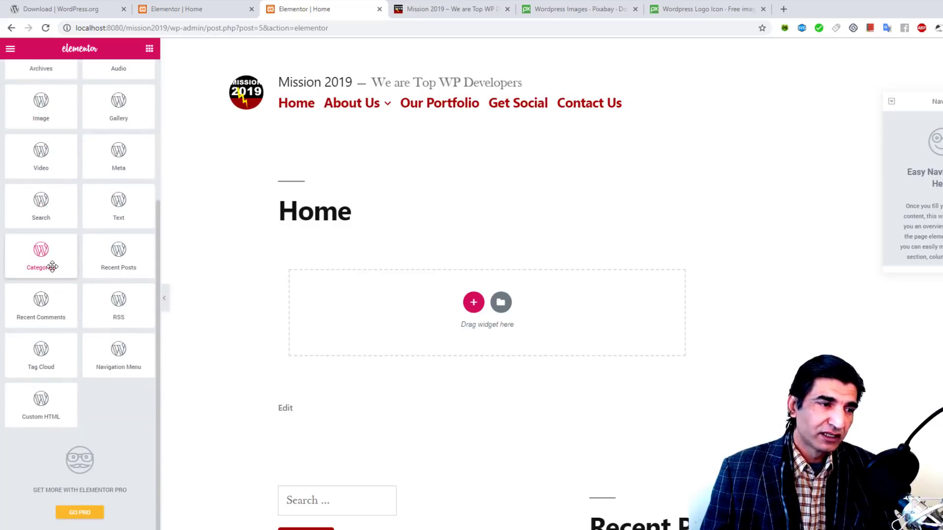
pyautogui.scroll(4, 63, 412)
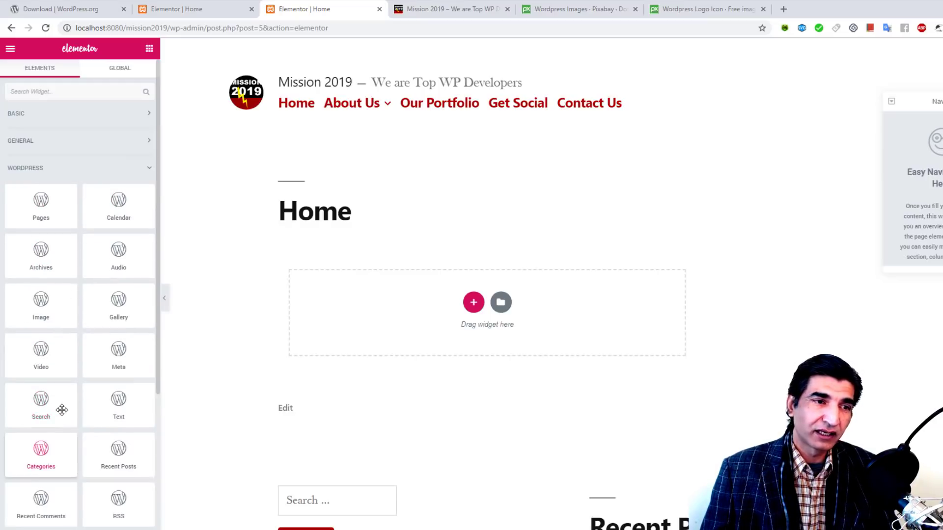
pyautogui.click(144, 169)
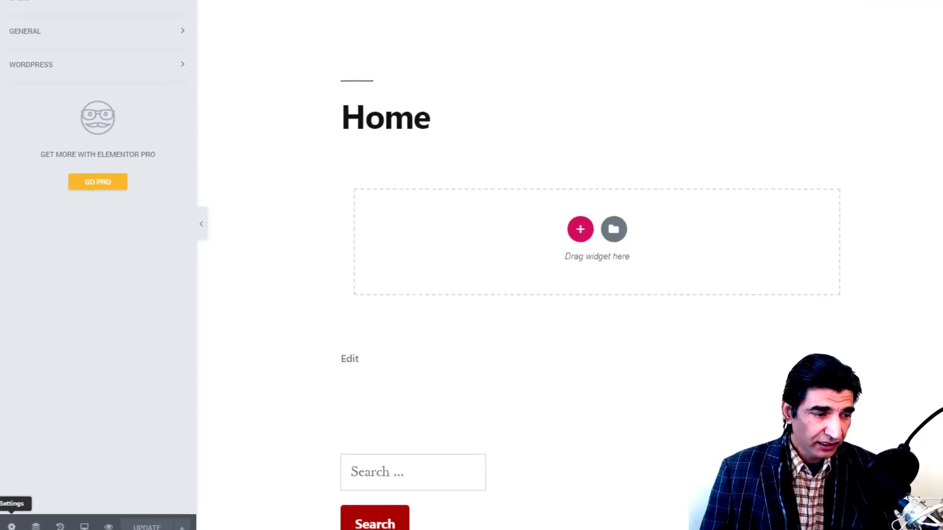
# Step: In Page Settings, keep the status Published and leave the featured image unset
pyautogui.click(11, 529)
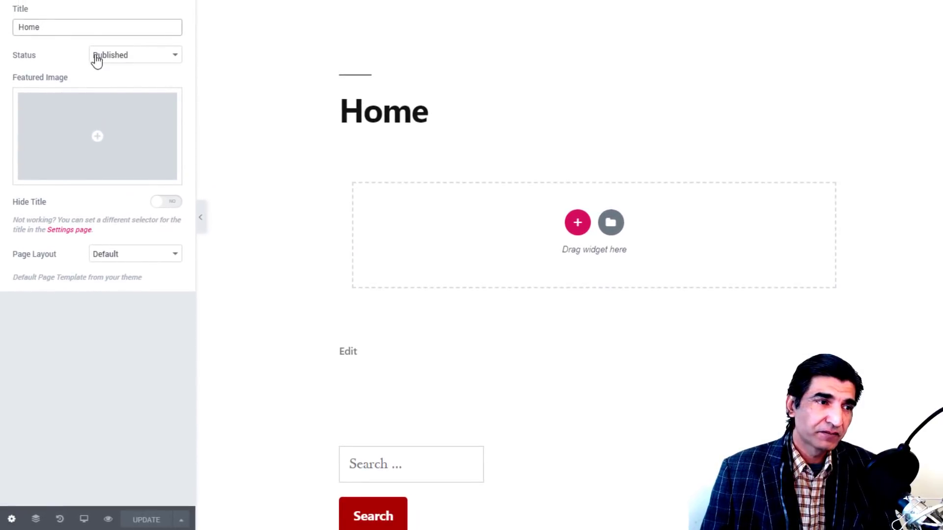
pyautogui.click(118, 60)
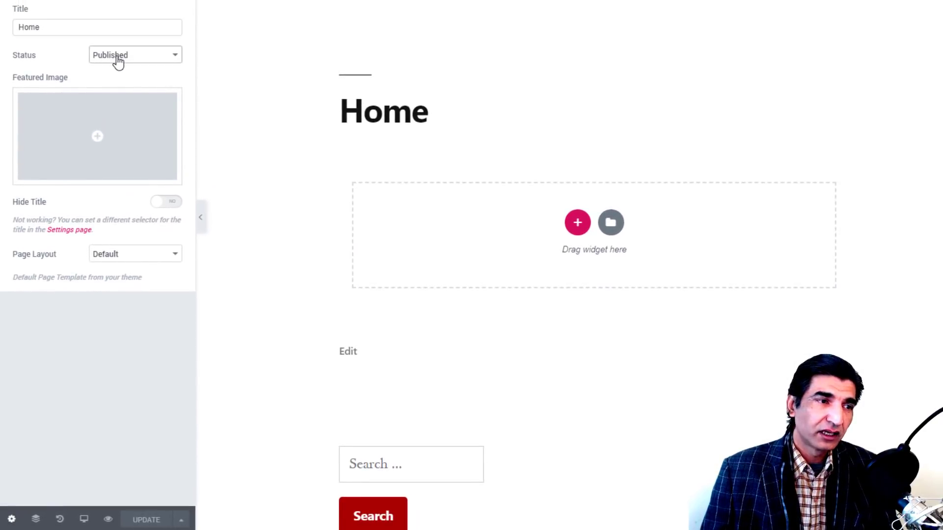
pyautogui.click(66, 63)
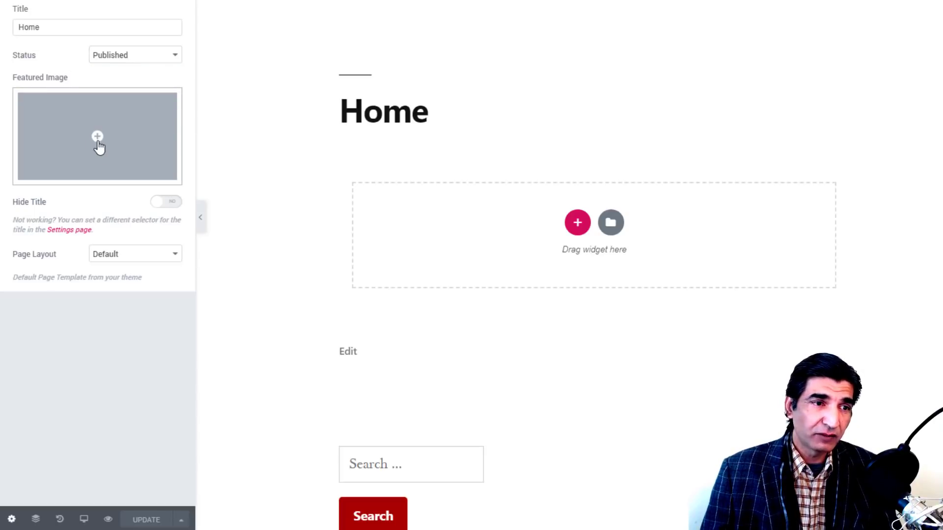
pyautogui.click(98, 138)
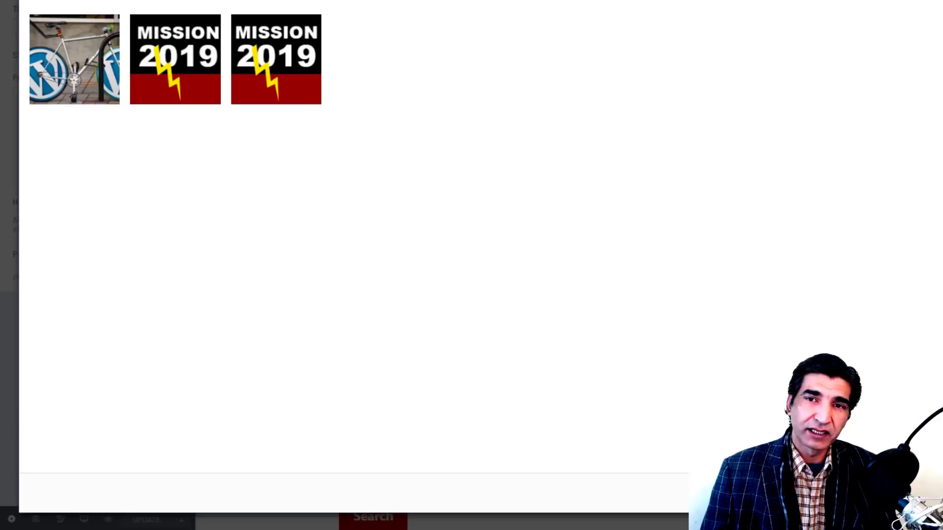
pyautogui.press('Escape')
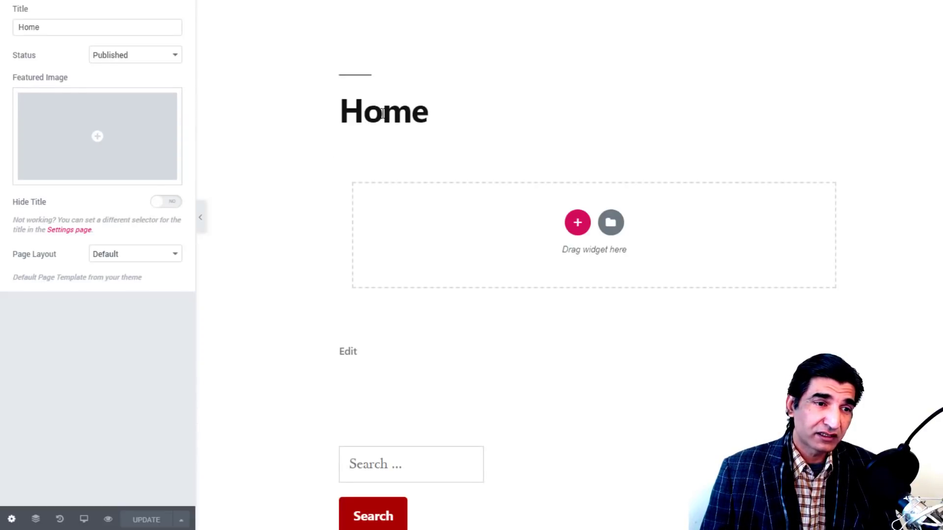
# Step: Set Hide Title to Yes and Page Layout to Elementor Full Width, then Update
pyautogui.click(173, 204)
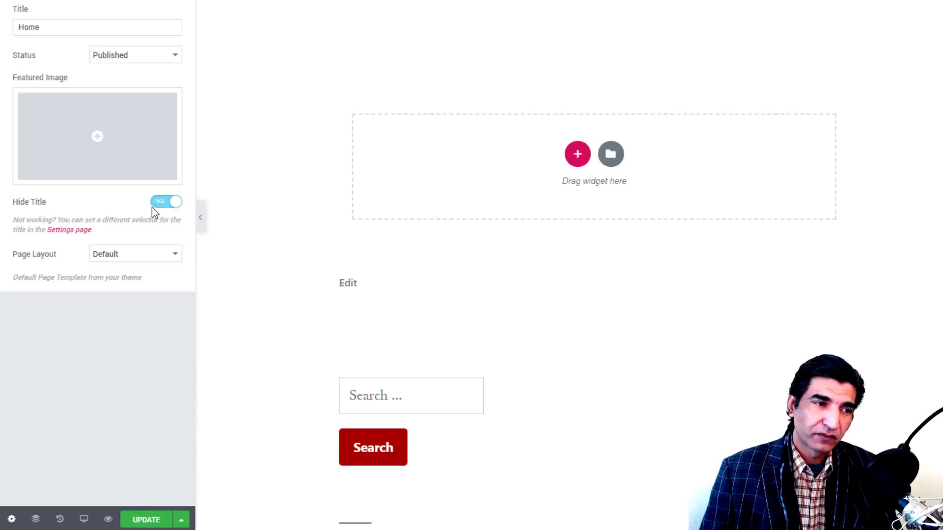
pyautogui.click(154, 204)
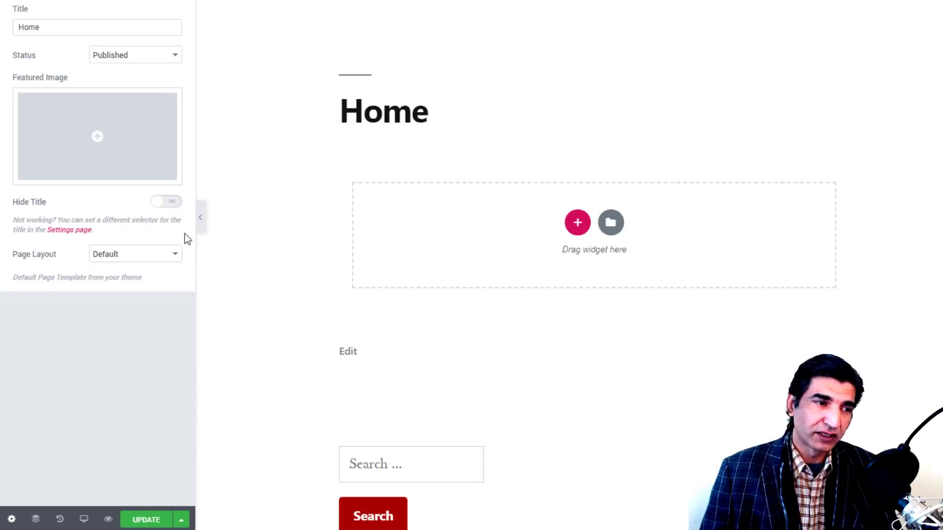
pyautogui.click(176, 203)
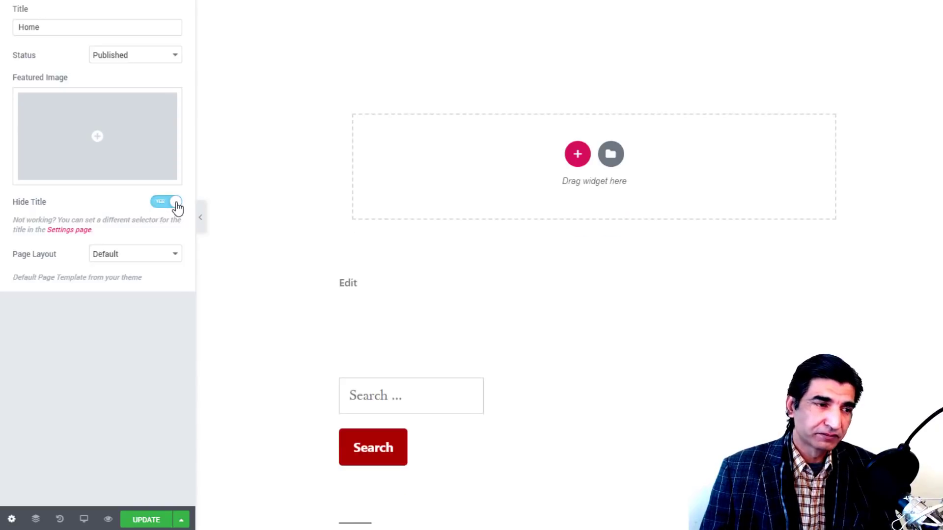
pyautogui.click(140, 259)
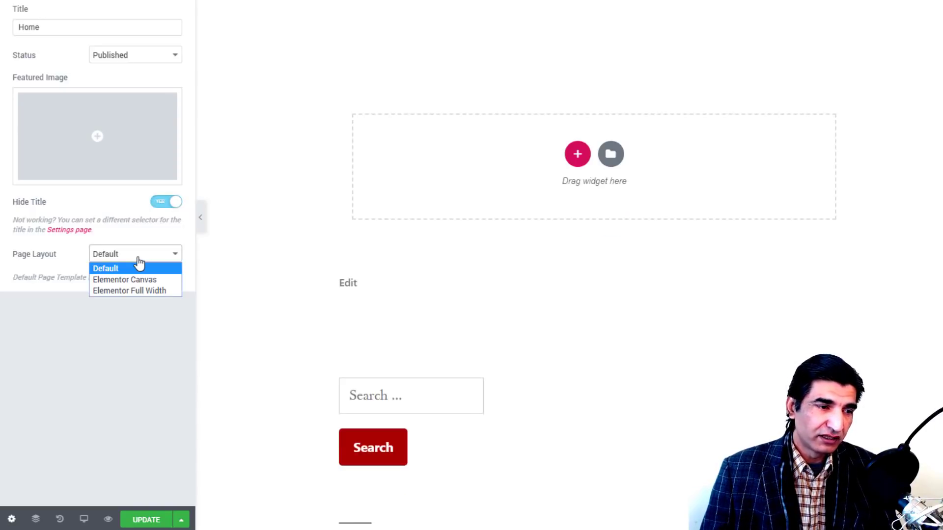
pyautogui.click(135, 291)
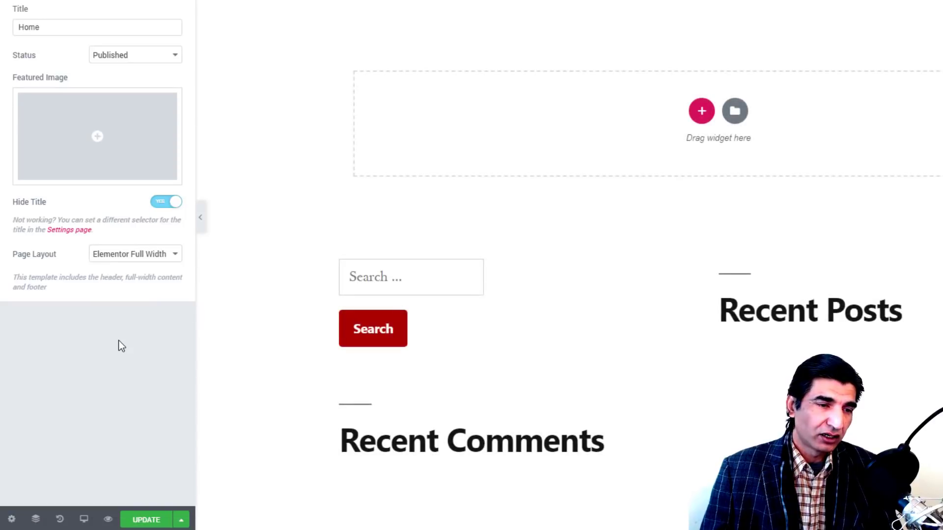
pyautogui.click(142, 524)
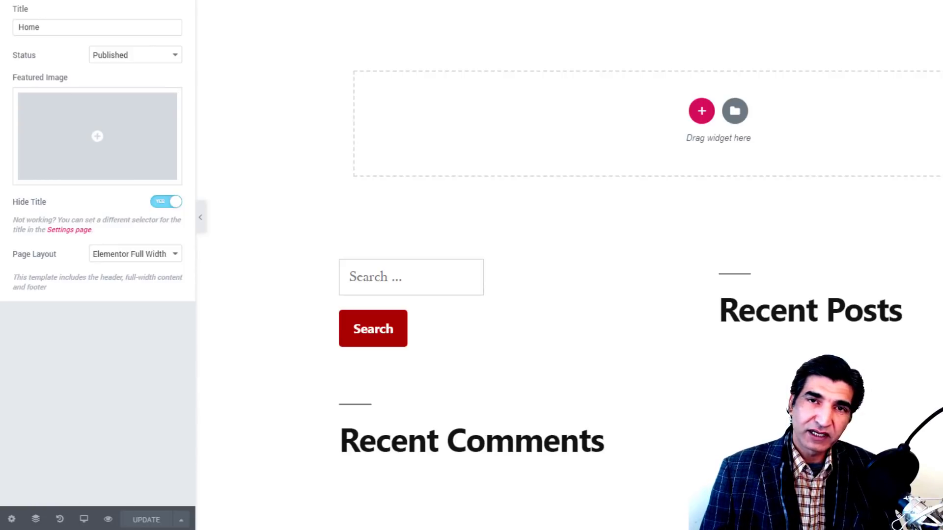
# Step: Open History, then view the Home page in Tablet and Mobile responsive modes
pyautogui.click(60, 519)
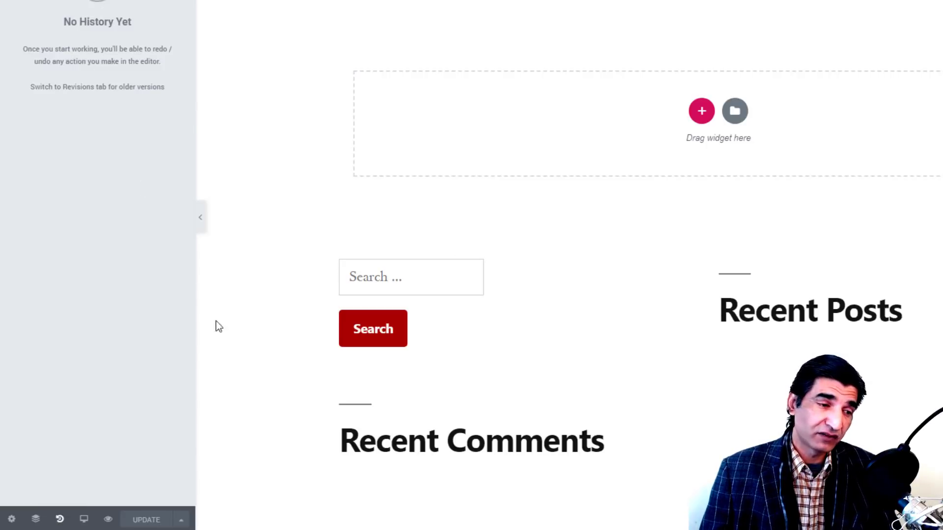
pyautogui.click(84, 521)
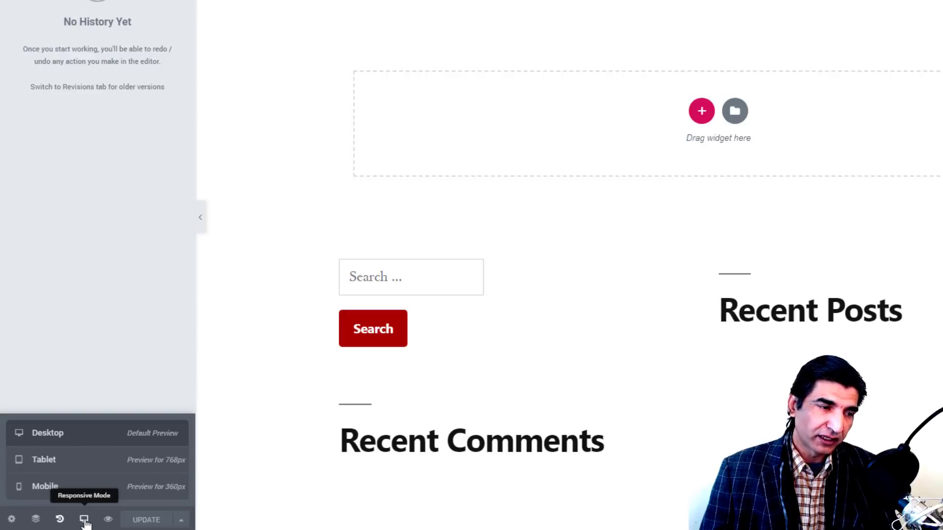
pyautogui.click(66, 466)
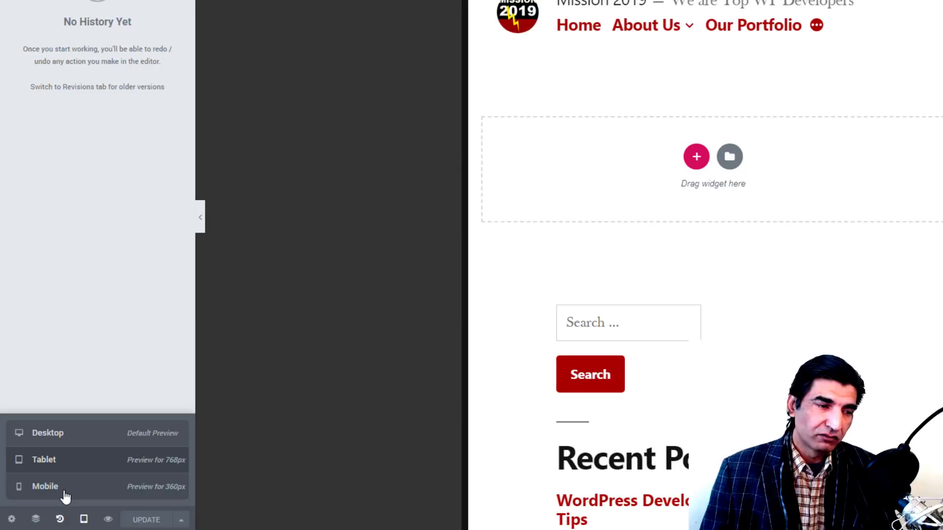
pyautogui.click(63, 489)
pyautogui.scroll(-10, 712, 147)
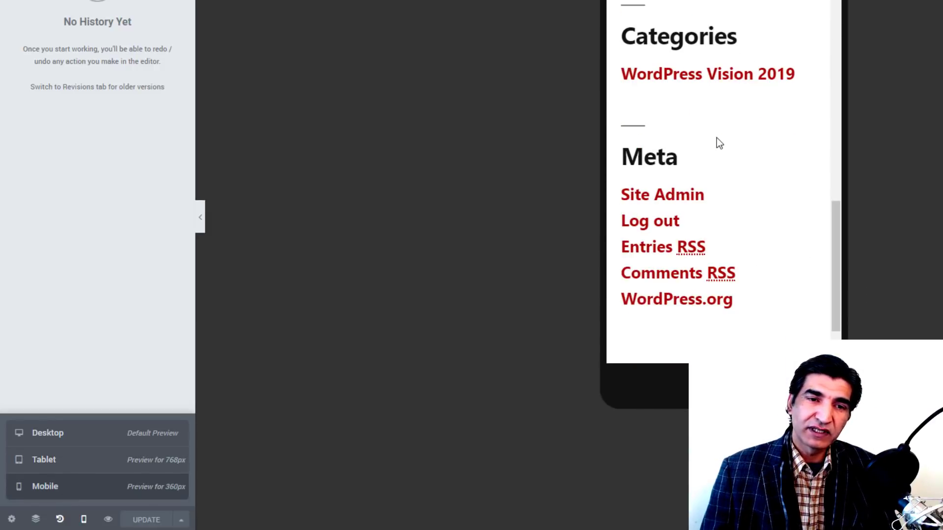
pyautogui.scroll(10, 717, 140)
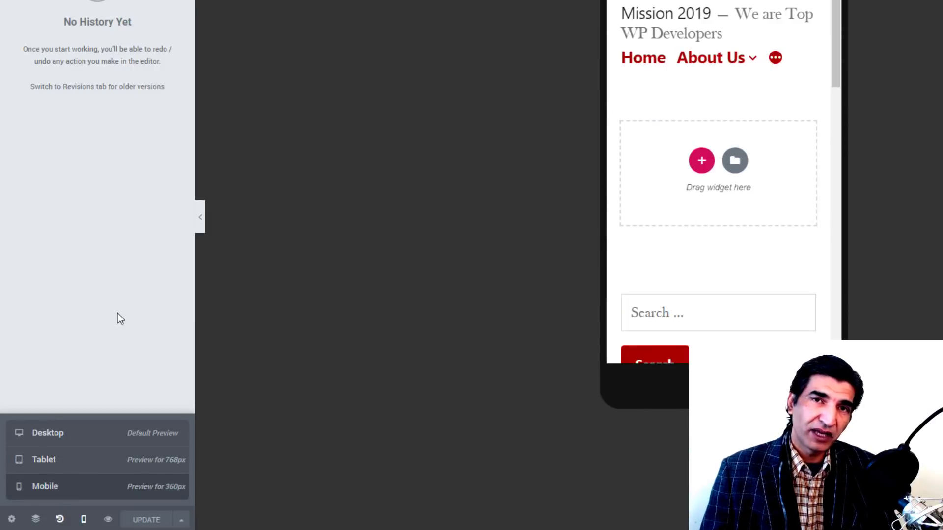
# Step: Open the Preview Changes live preview of the Home page and scroll through it
pyautogui.click(108, 521)
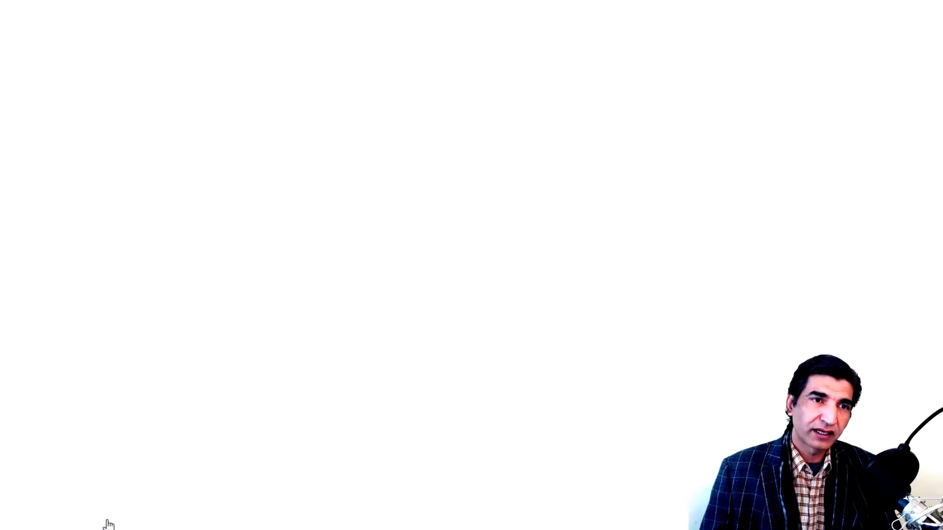
pyautogui.scroll(-3, 643, 117)
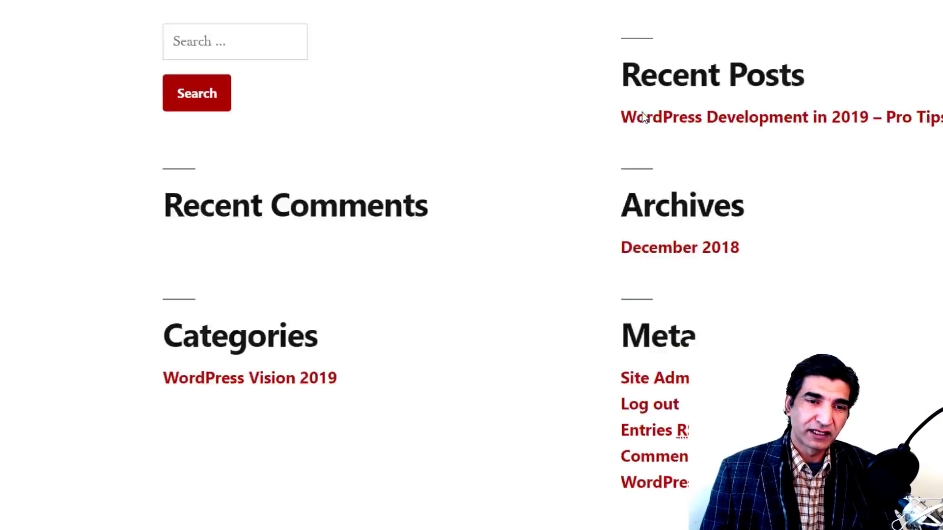
pyautogui.scroll(3, 630, 157)
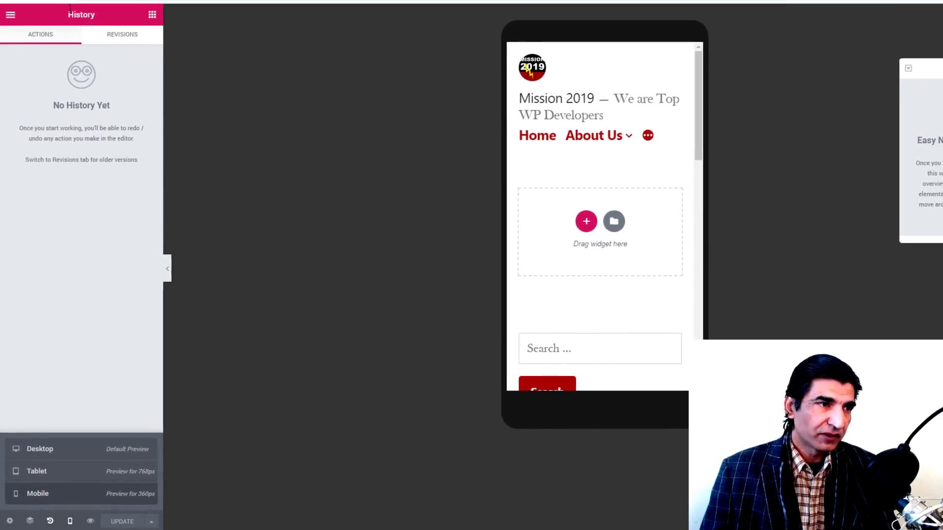
# Step: Switch back to the Desktop preview and add a six-column section at the top of the Home page
pyautogui.click(151, 22)
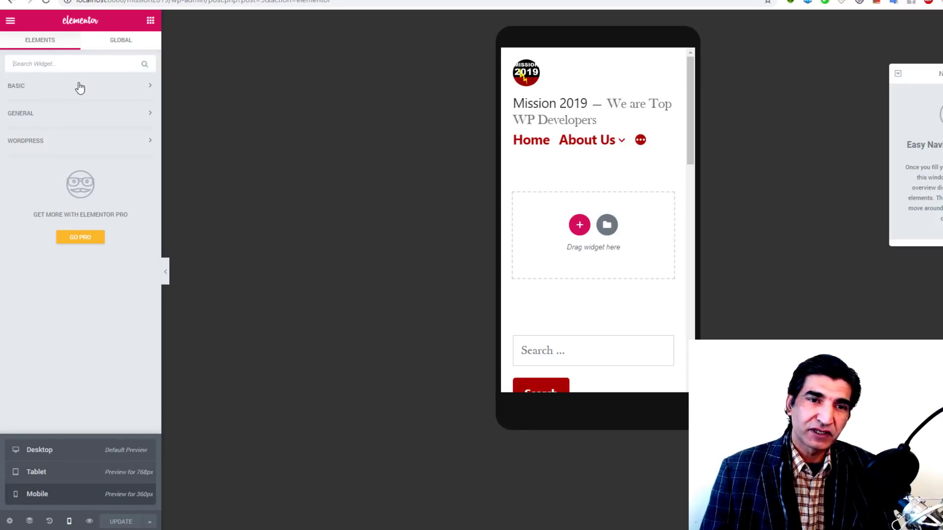
pyautogui.click(54, 450)
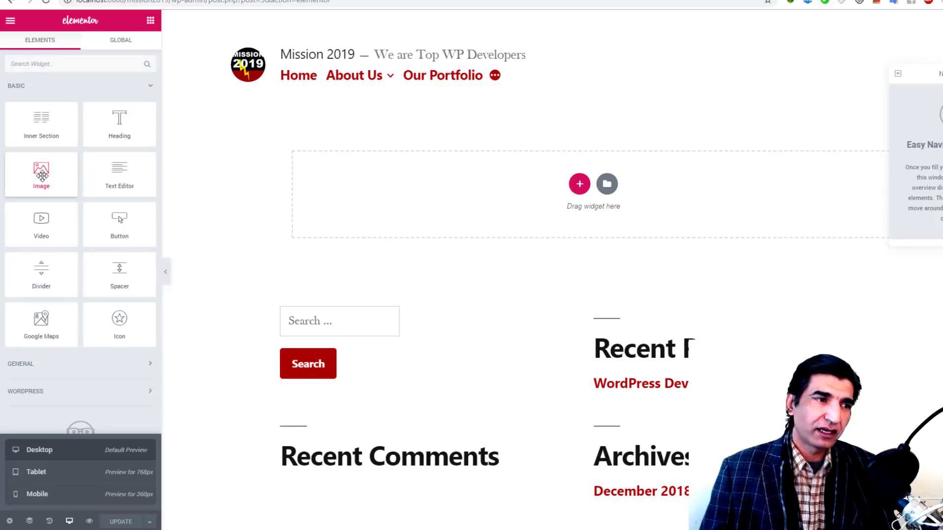
pyautogui.moveTo(42, 176)
pyautogui.mouseDown()
pyautogui.moveTo(221, 205)
pyautogui.moveTo(547, 183)
pyautogui.moveTo(552, 149)
pyautogui.moveTo(718, 175)
pyautogui.moveTo(437, 93)
pyautogui.moveTo(498, 201)
pyautogui.moveTo(280, 202)
pyautogui.moveTo(57, 177)
pyautogui.mouseUp()
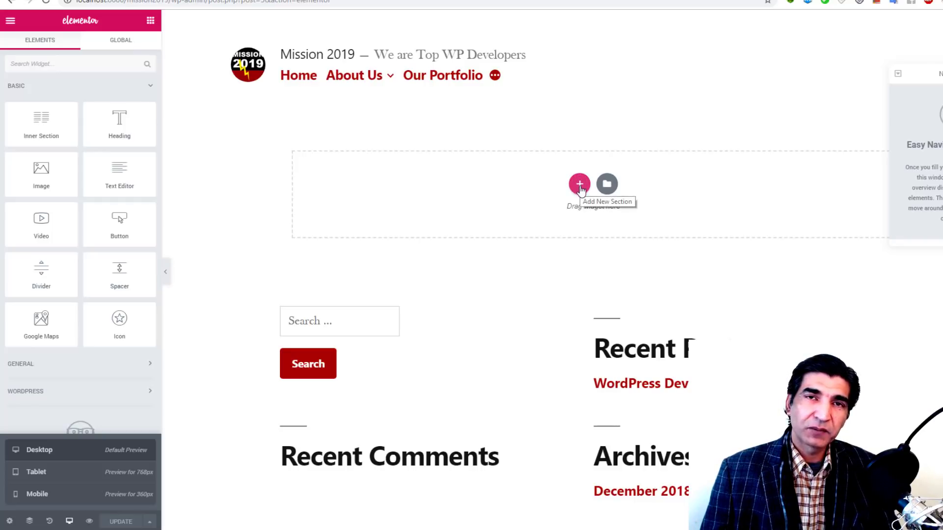
pyautogui.click(579, 185)
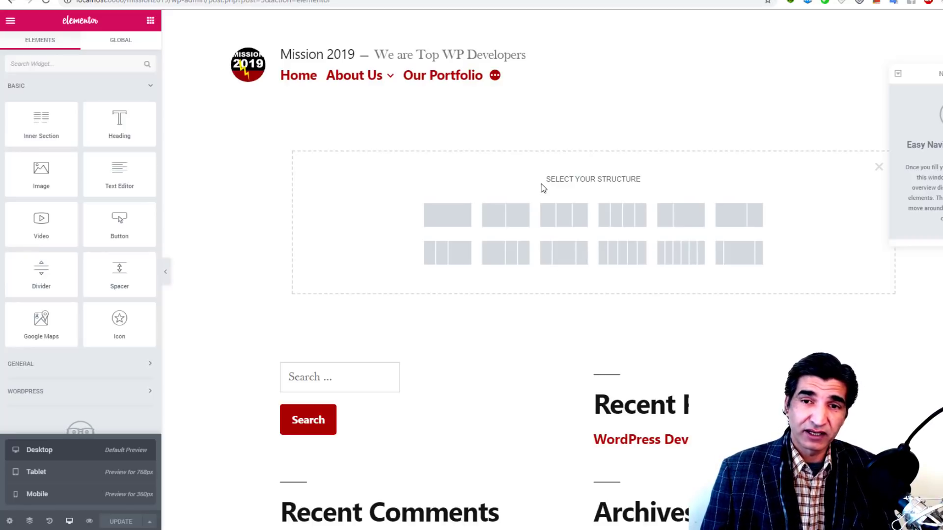
pyautogui.click(681, 260)
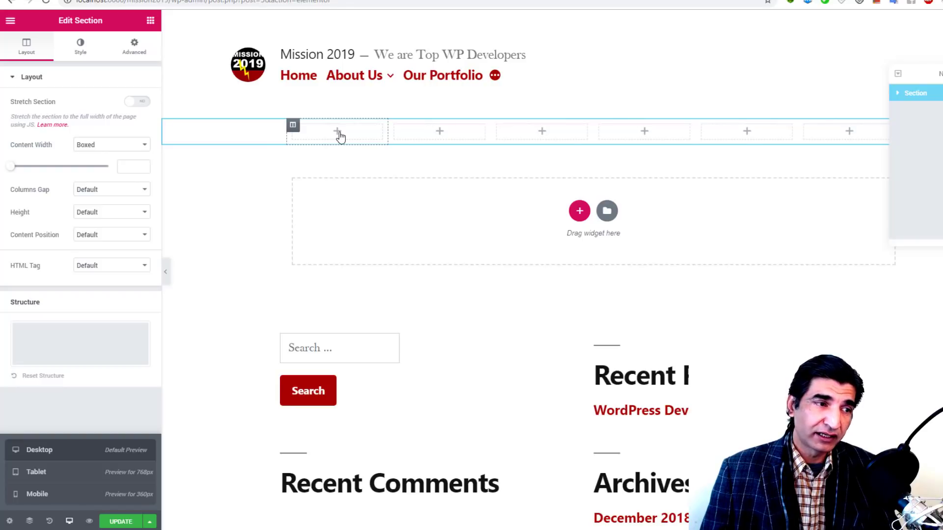
# Step: Drop an Image widget into the first column and insert the bicycle photo from the Media Library
pyautogui.click(151, 22)
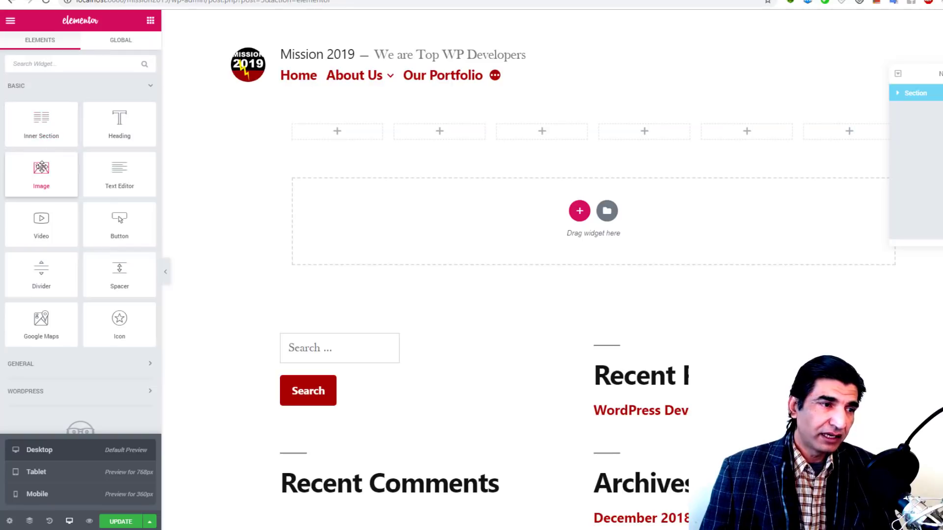
pyautogui.moveTo(59, 183); pyautogui.dragTo(335, 137)
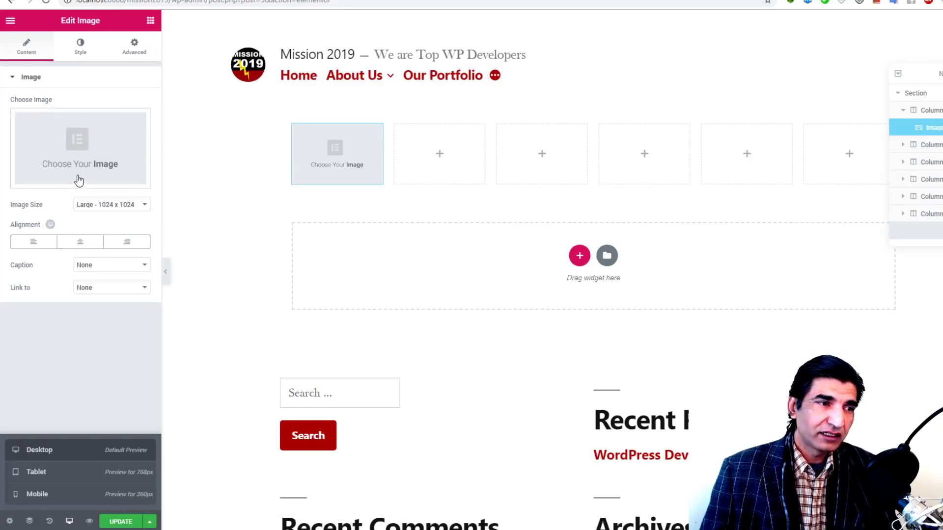
pyautogui.click(80, 158)
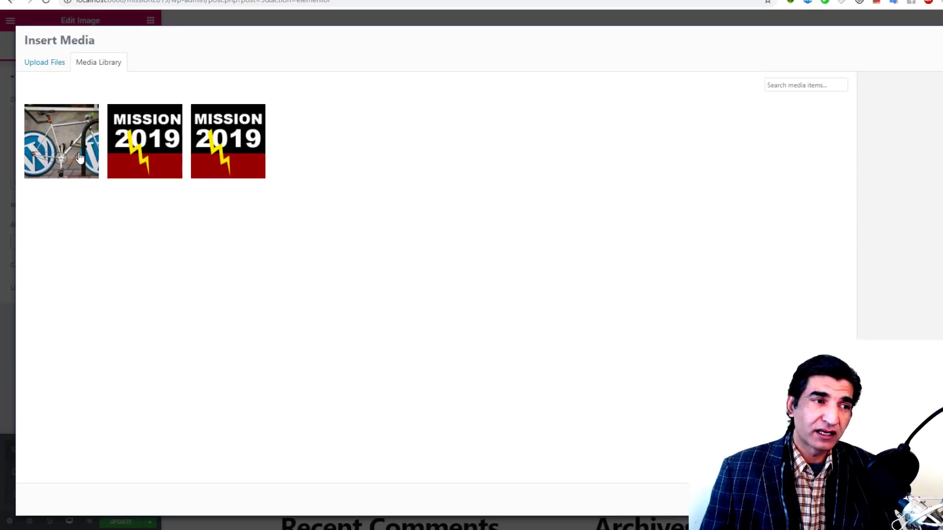
pyautogui.click(39, 136)
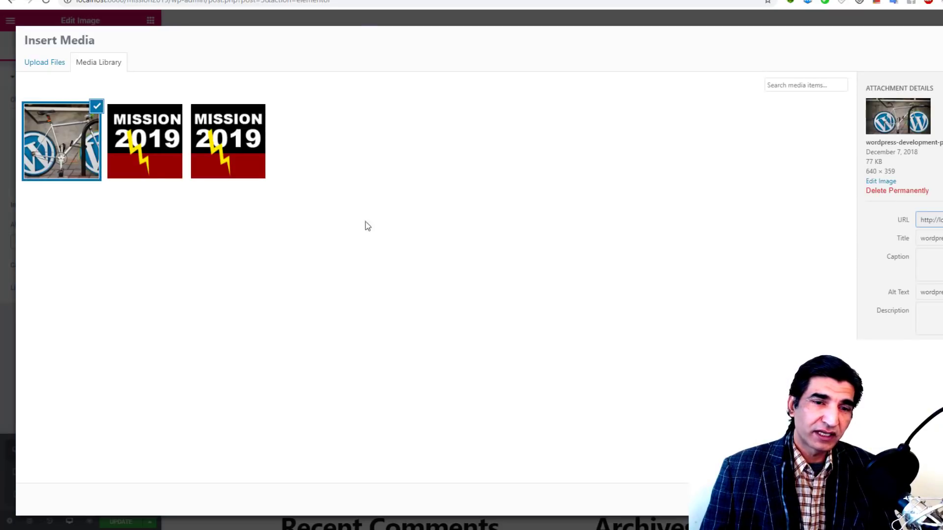
pyautogui.click(898, 500)
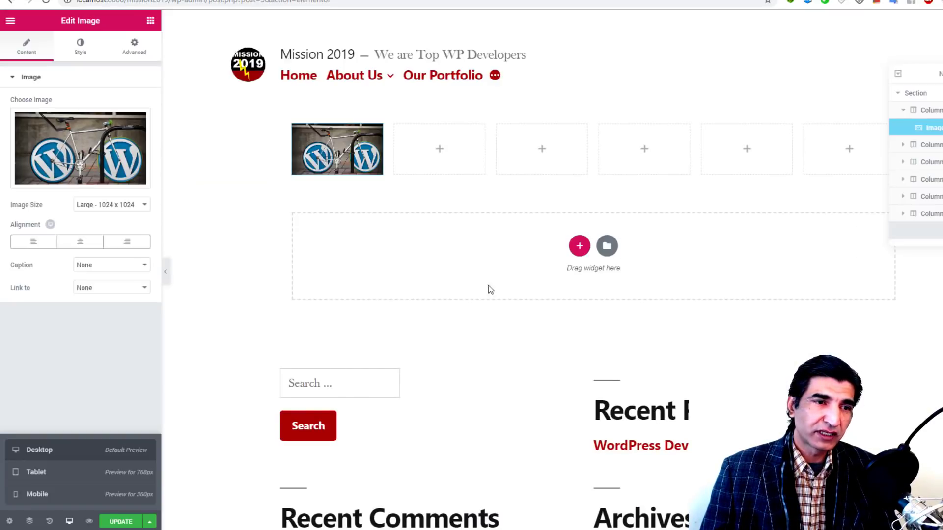
# Step: Copy the bicycle Image widget and paste it into columns two through six
pyautogui.rightClick(353, 144)
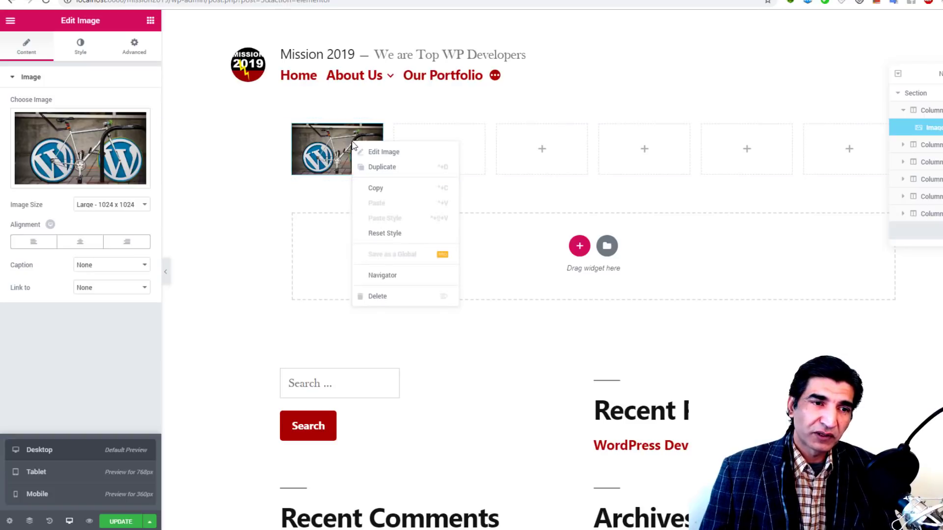
pyautogui.click(375, 193)
pyautogui.rightClick(442, 149)
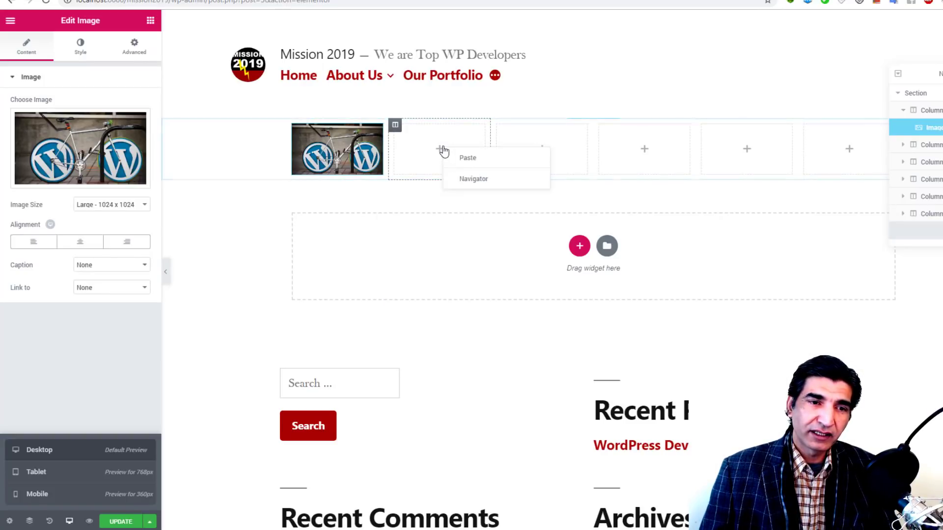
pyautogui.click(467, 163)
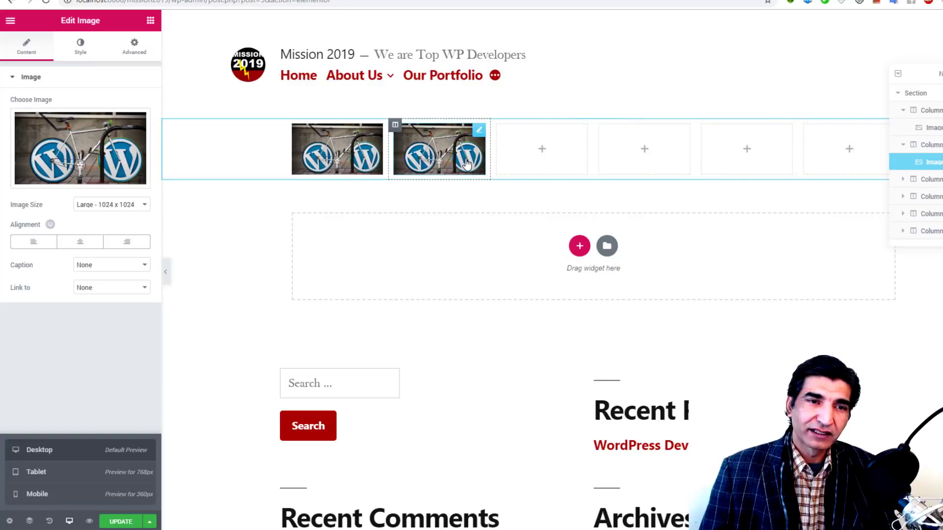
pyautogui.rightClick(529, 146)
pyautogui.click(540, 156)
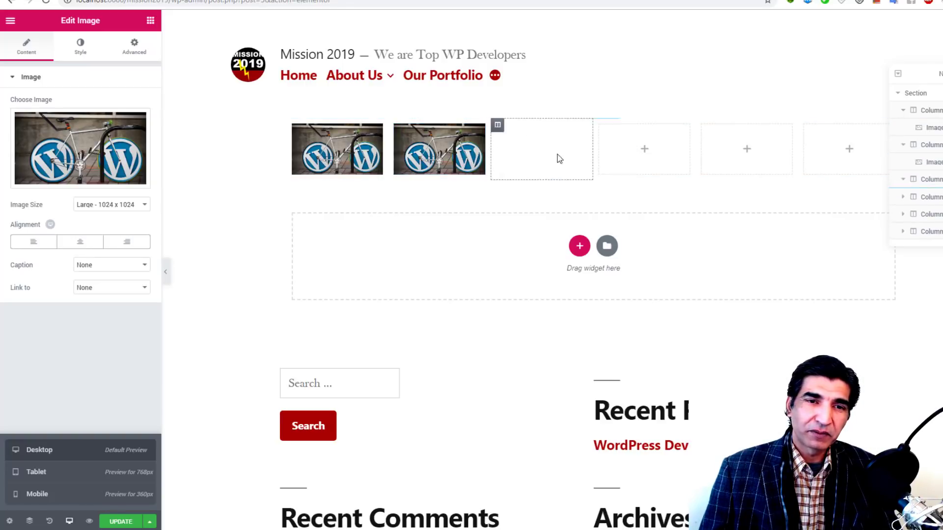
pyautogui.rightClick(642, 150)
pyautogui.click(667, 159)
pyautogui.rightClick(751, 153)
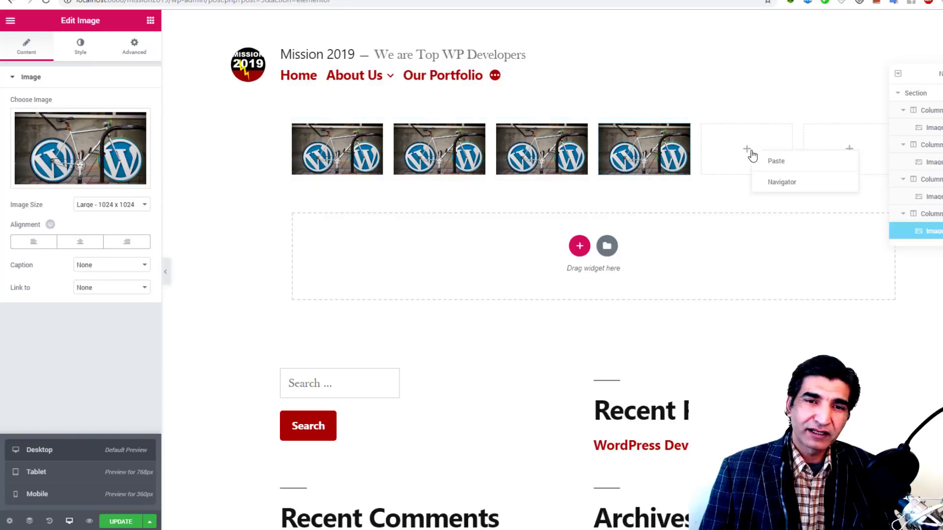
pyautogui.click(774, 164)
pyautogui.rightClick(833, 150)
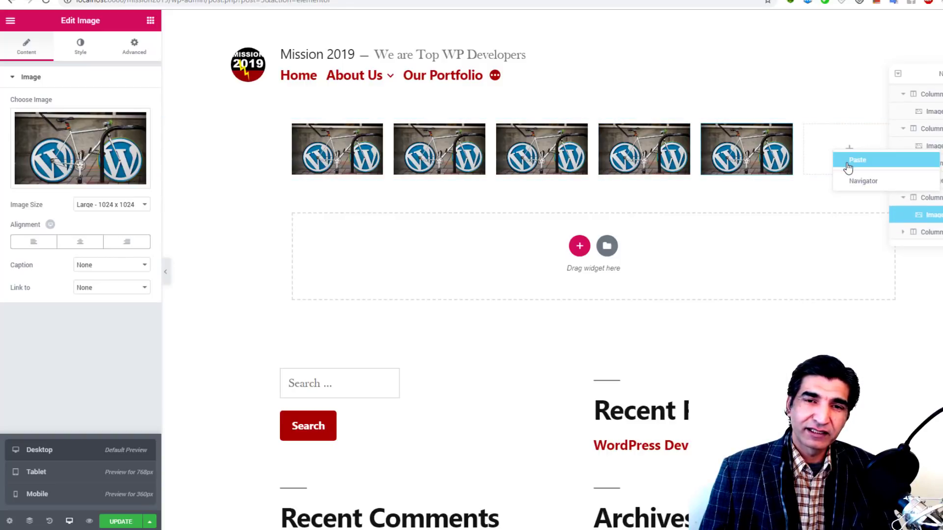
pyautogui.click(842, 157)
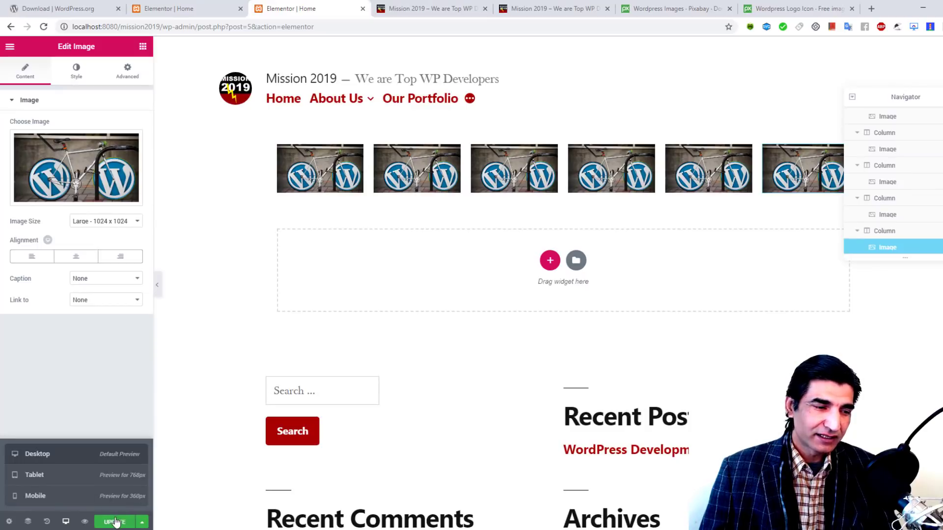
pyautogui.click(116, 522)
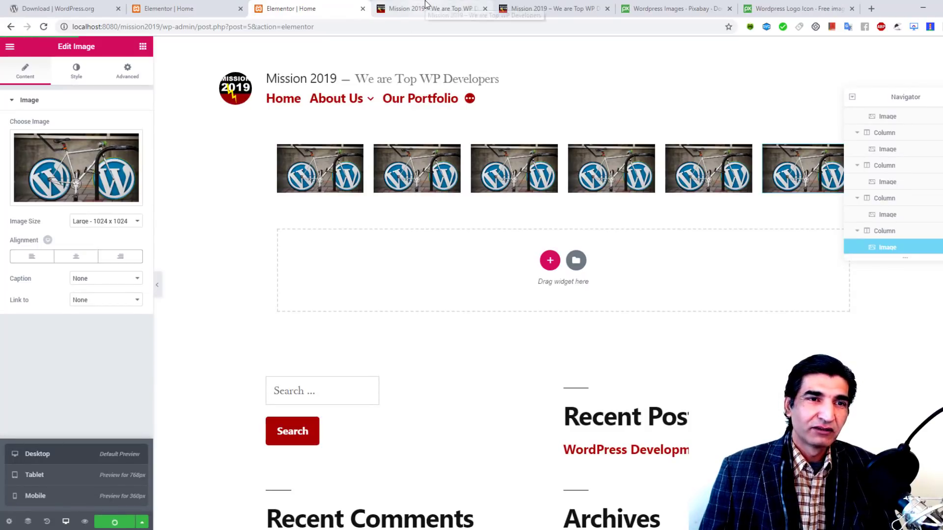
pyautogui.click(423, 7)
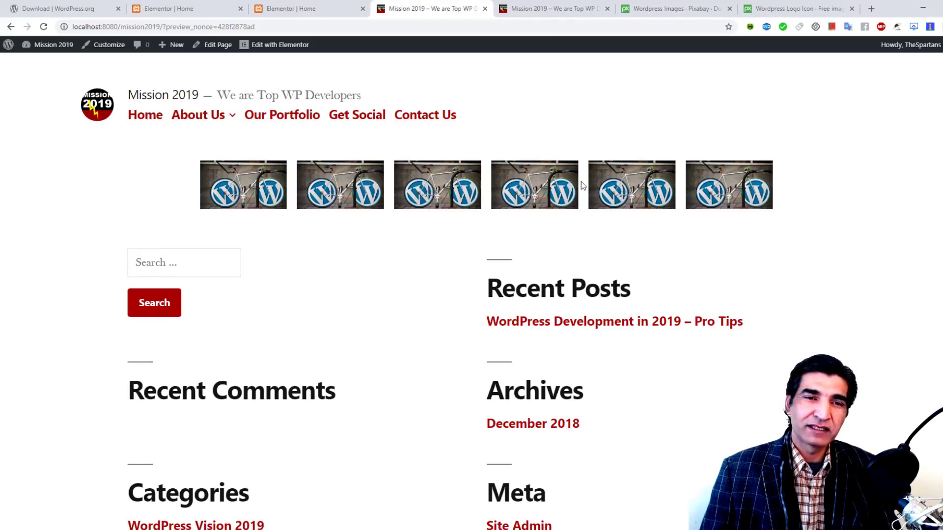
pyautogui.click(334, 8)
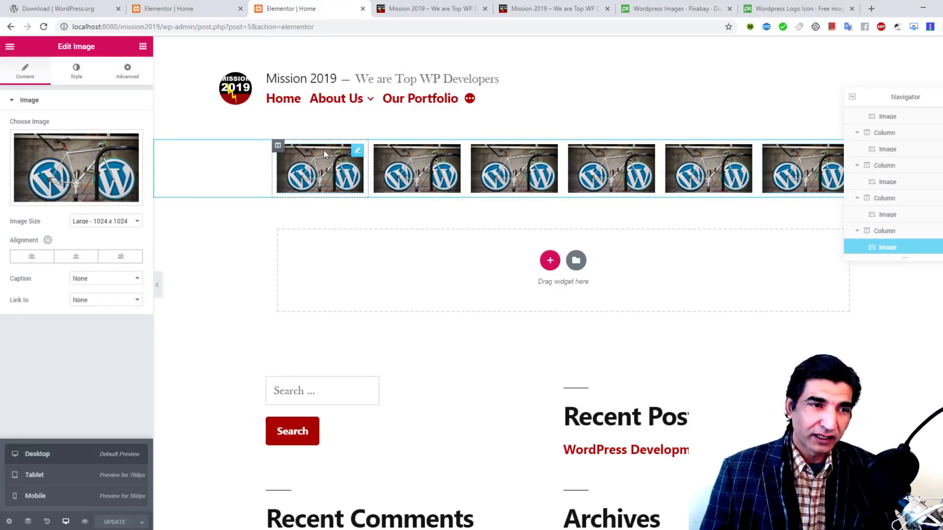
pyautogui.click(357, 151)
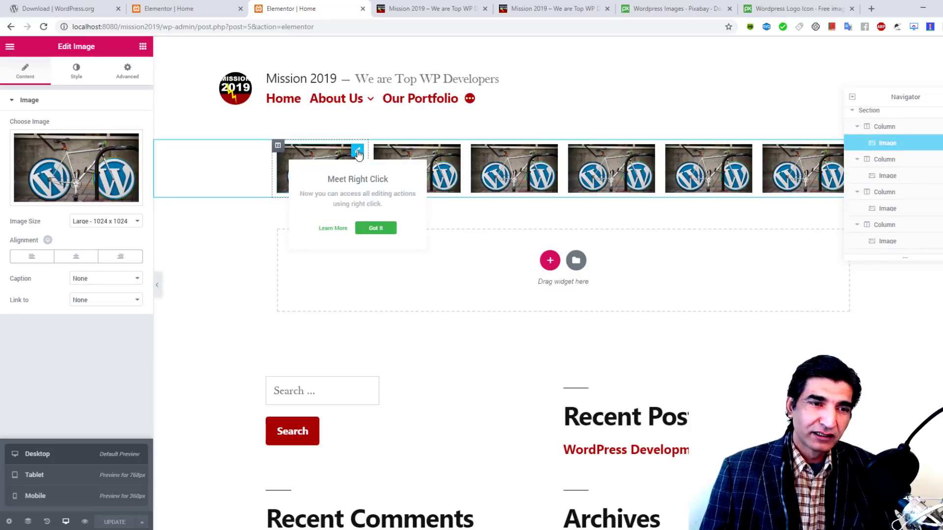
pyautogui.click(376, 229)
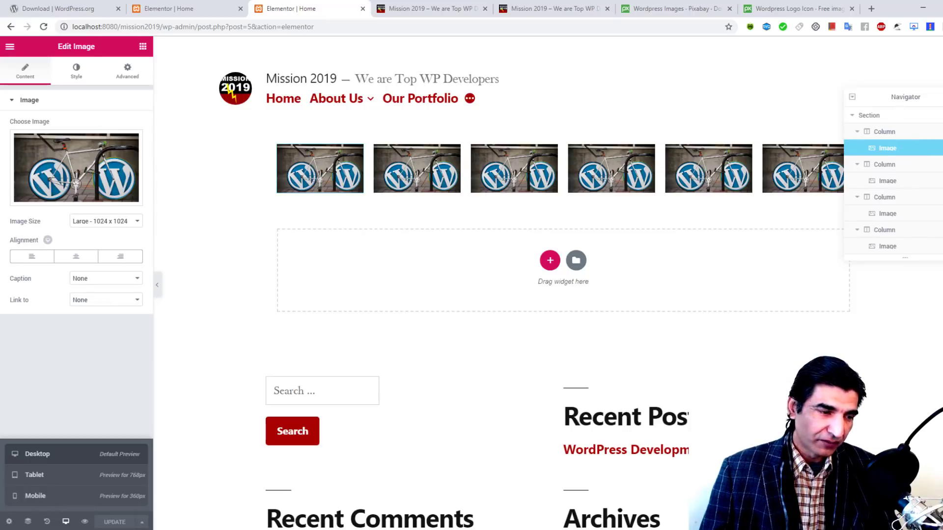
pyautogui.click(28, 521)
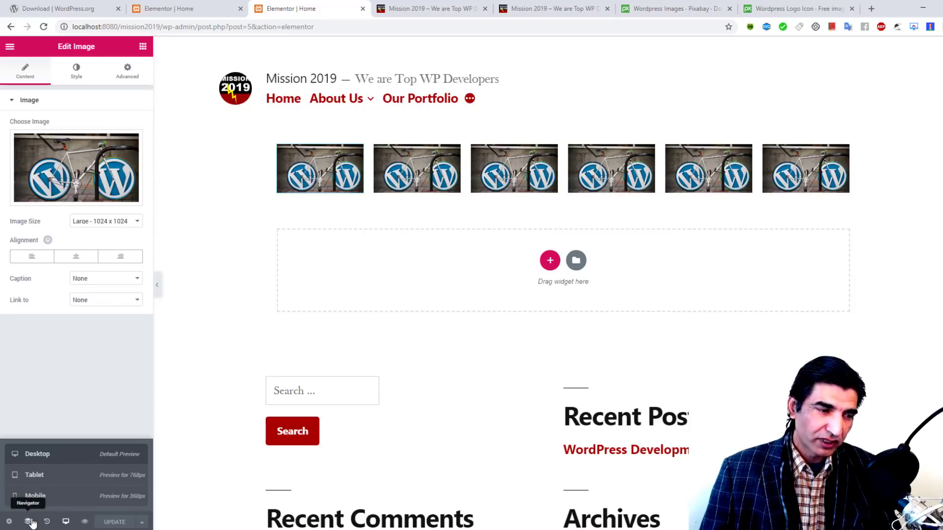
pyautogui.click(29, 521)
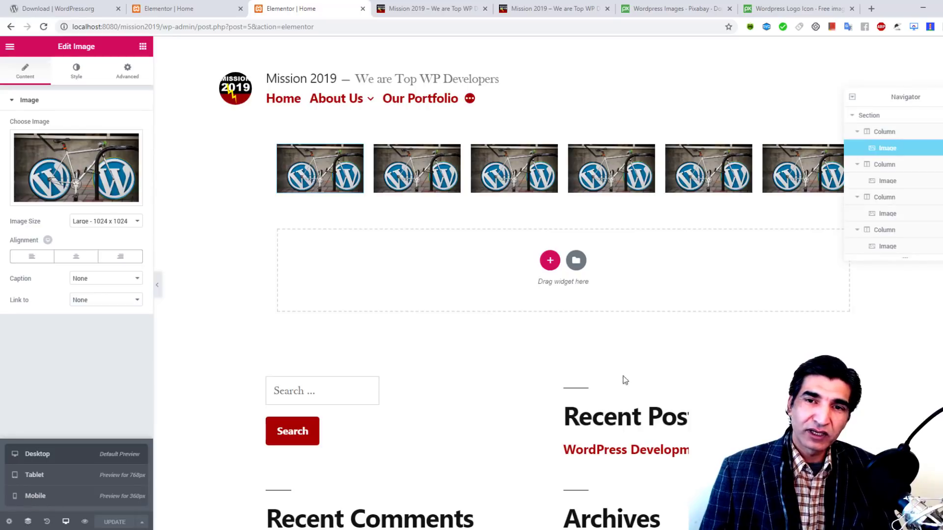
pyautogui.click(853, 117)
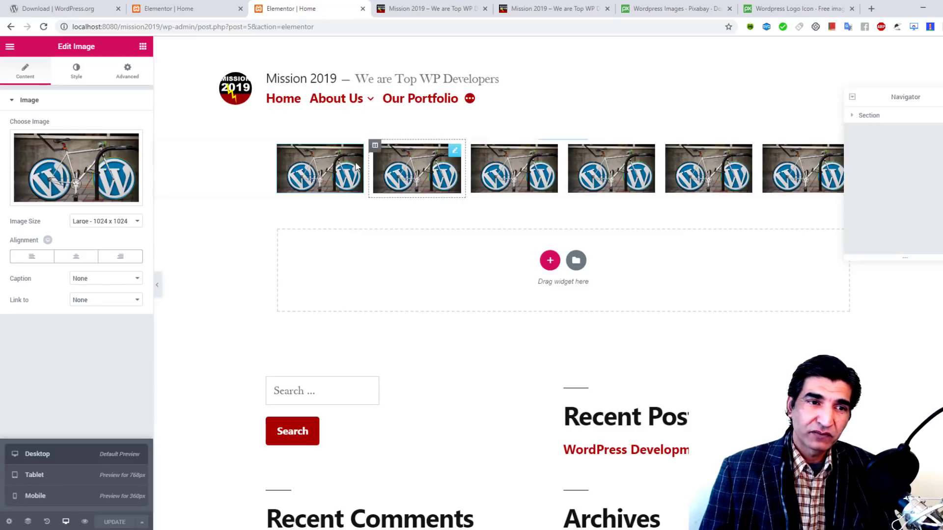
# Step: Expand the section in the Navigator and switch the first image's caption from Custom Caption to Attachment Caption
pyautogui.click(860, 118)
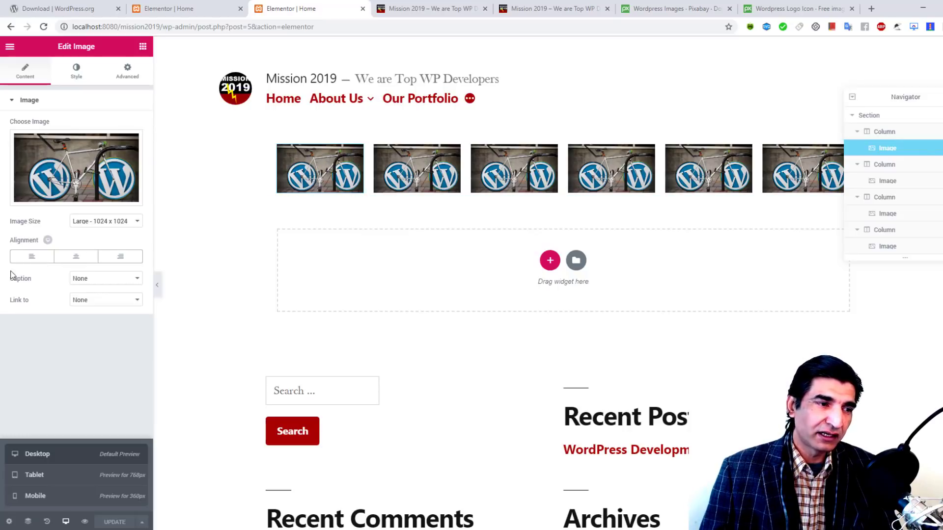
pyautogui.click(109, 279)
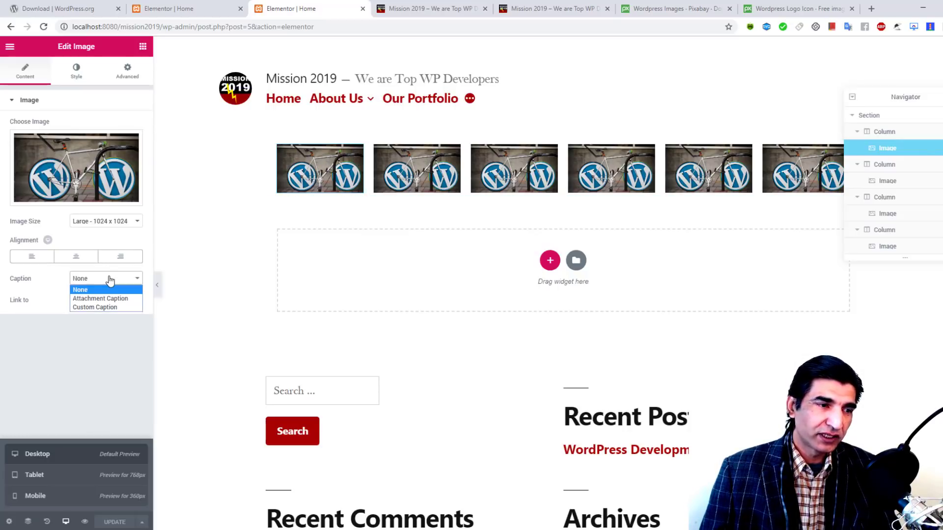
pyautogui.click(116, 309)
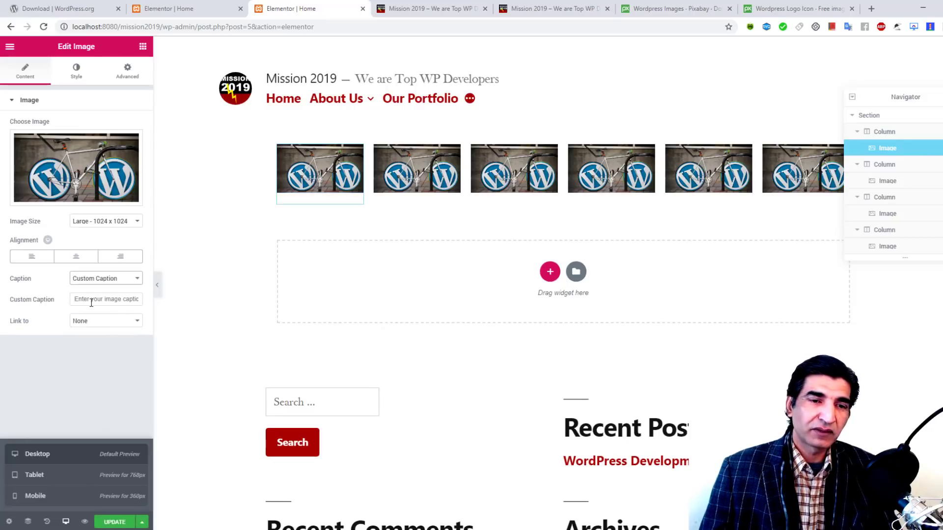
pyautogui.click(98, 279)
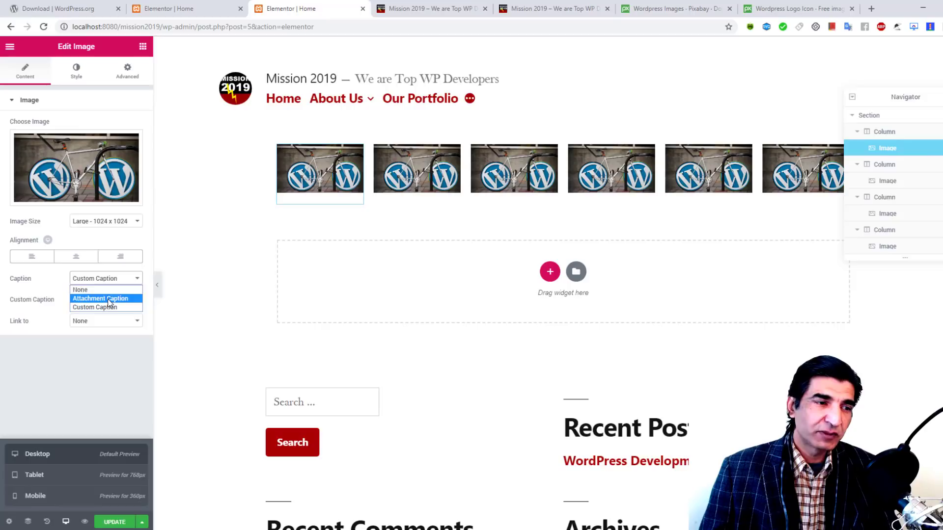
pyautogui.click(109, 300)
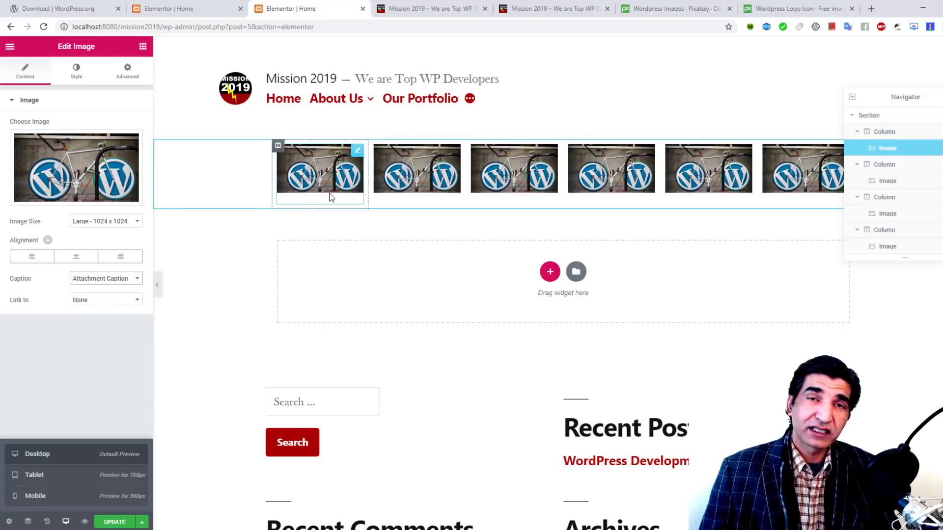
pyautogui.click(93, 301)
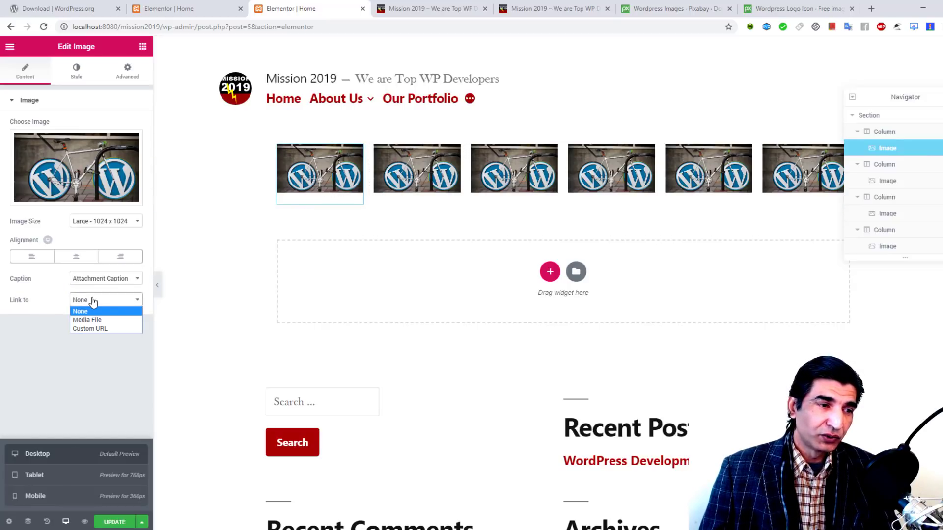
pyautogui.click(105, 329)
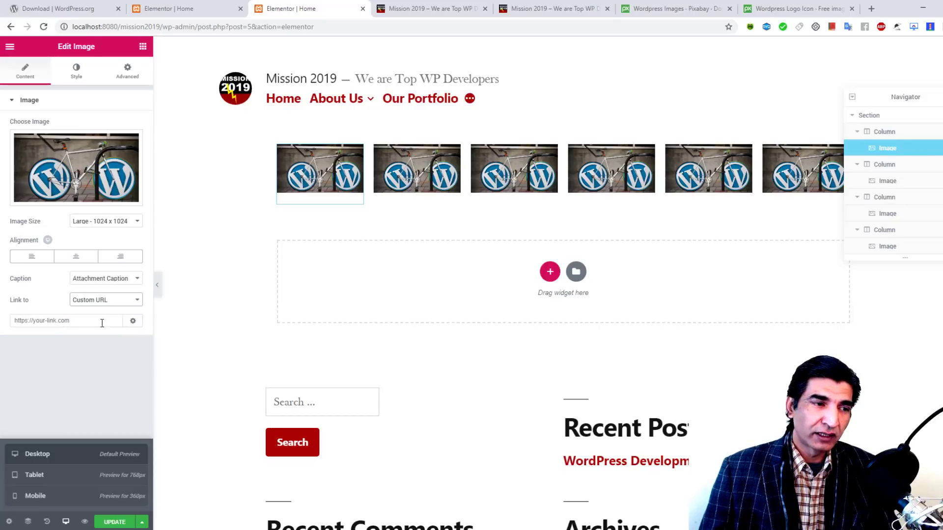
pyautogui.click(95, 322)
pyautogui.write('h')
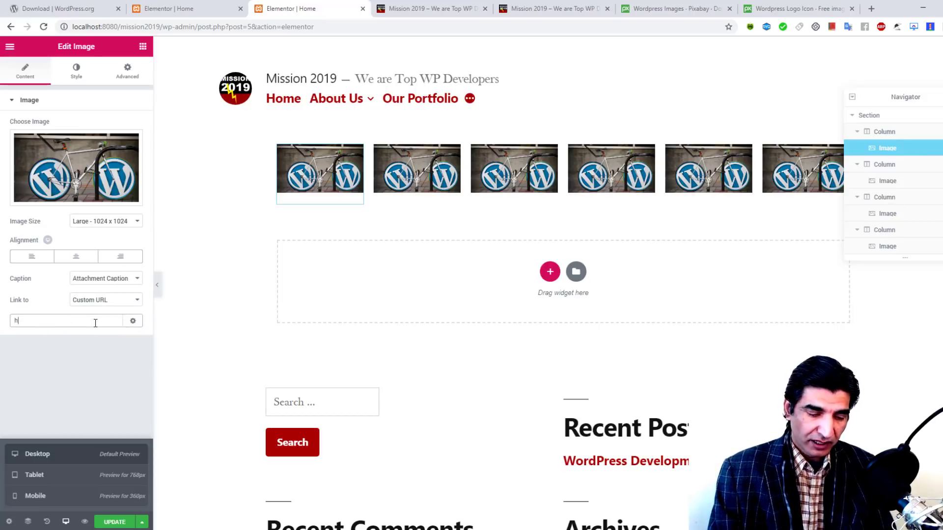
pyautogui.write('ttps://ww')
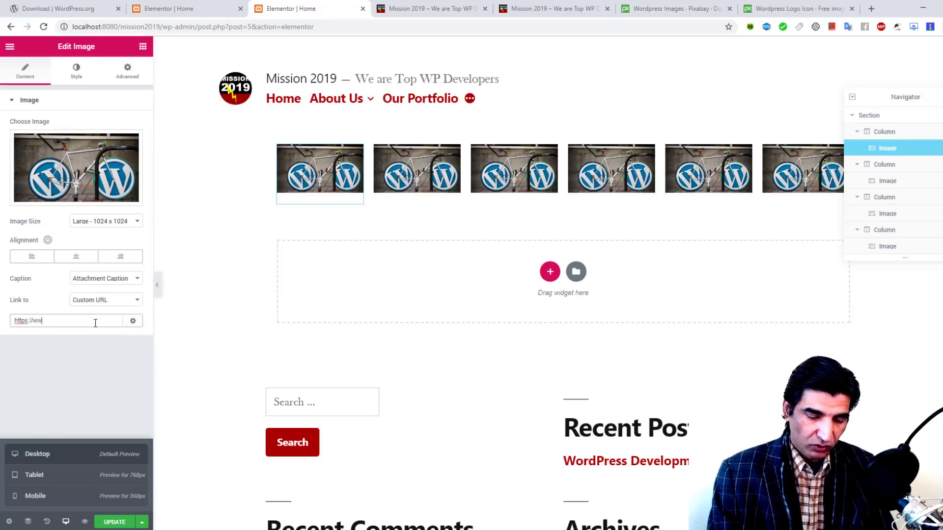
pyautogui.write('w.youtube')
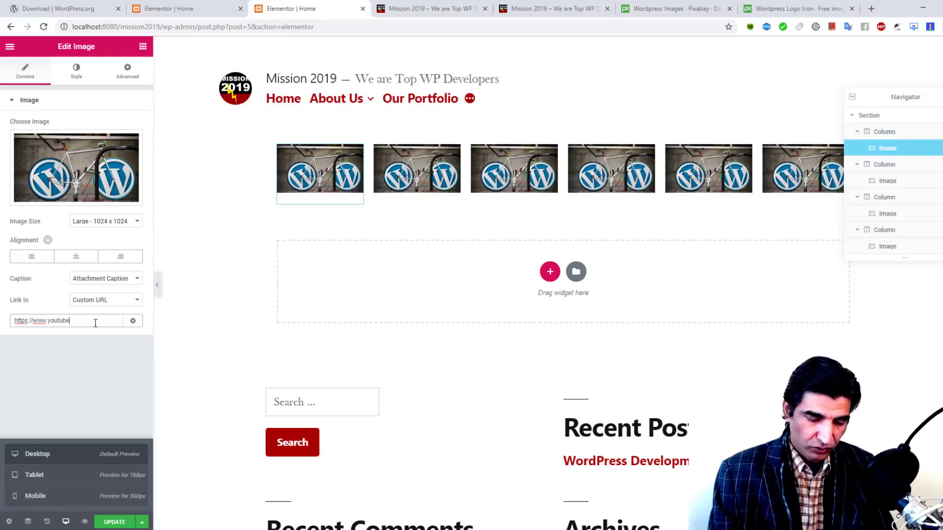
pyautogui.write('.com/Free')
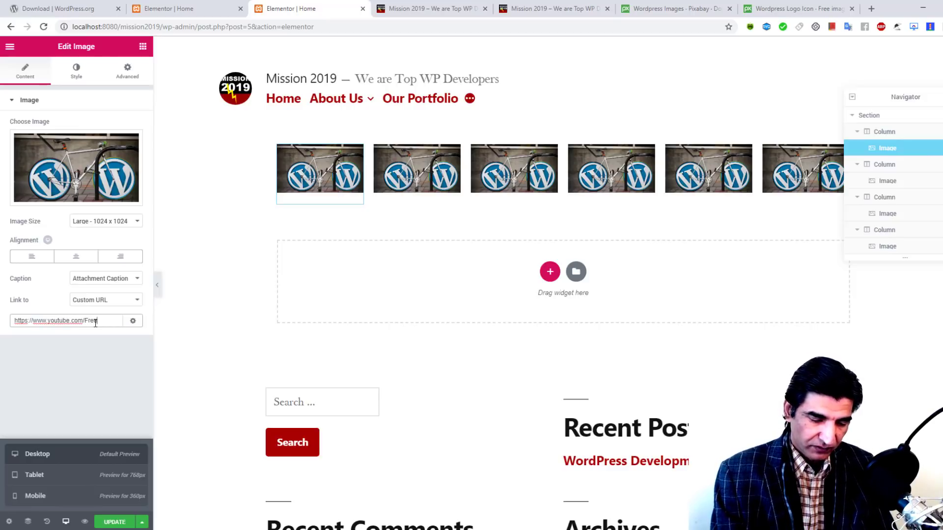
pyautogui.write('lancePakistan')
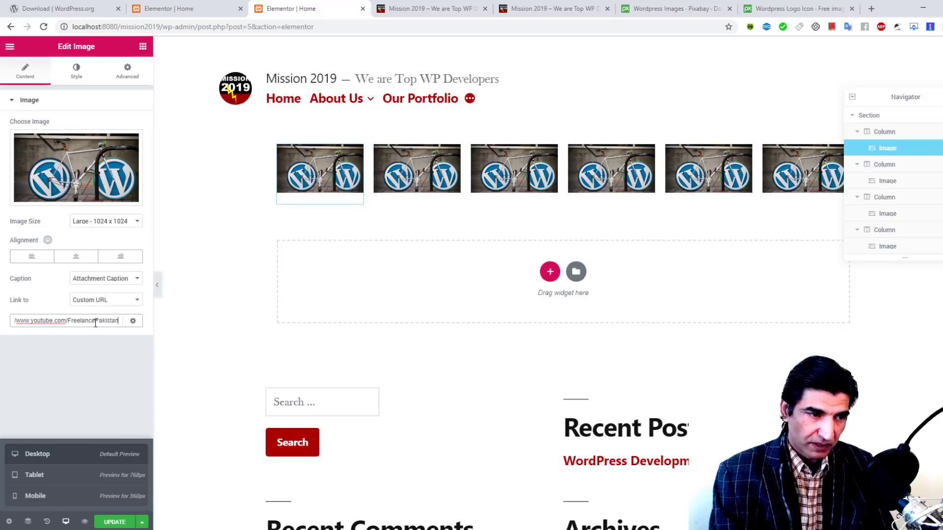
pyautogui.click(109, 521)
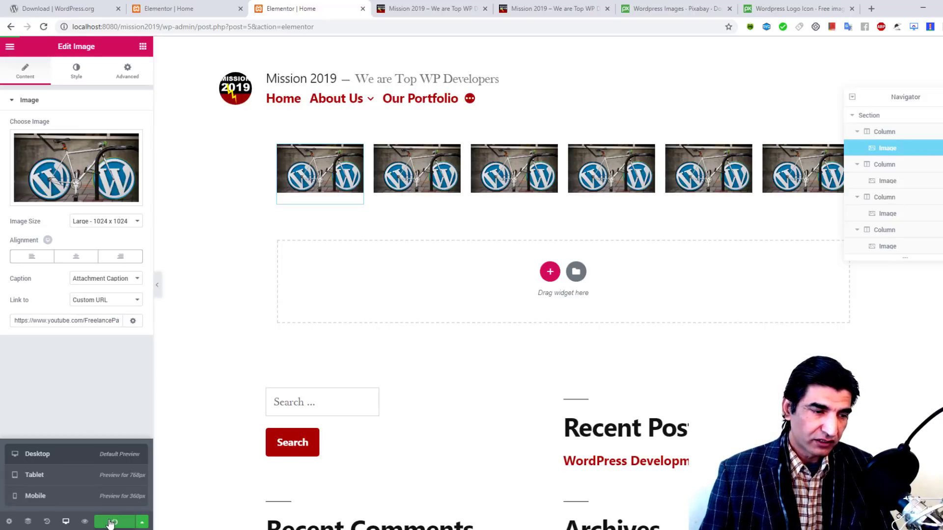
pyautogui.click(84, 522)
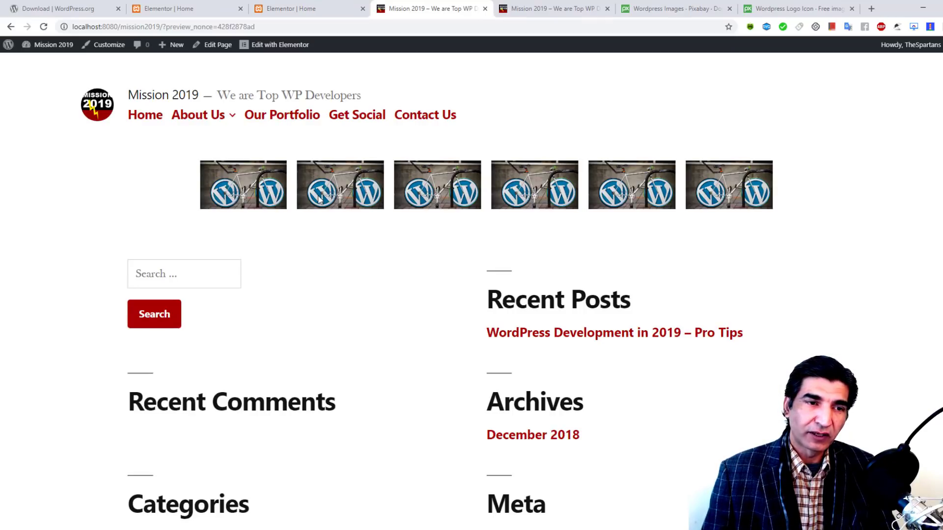
# Step: Test the image's YouTube link, then set it to open in a new window and update
pyautogui.click(240, 197)
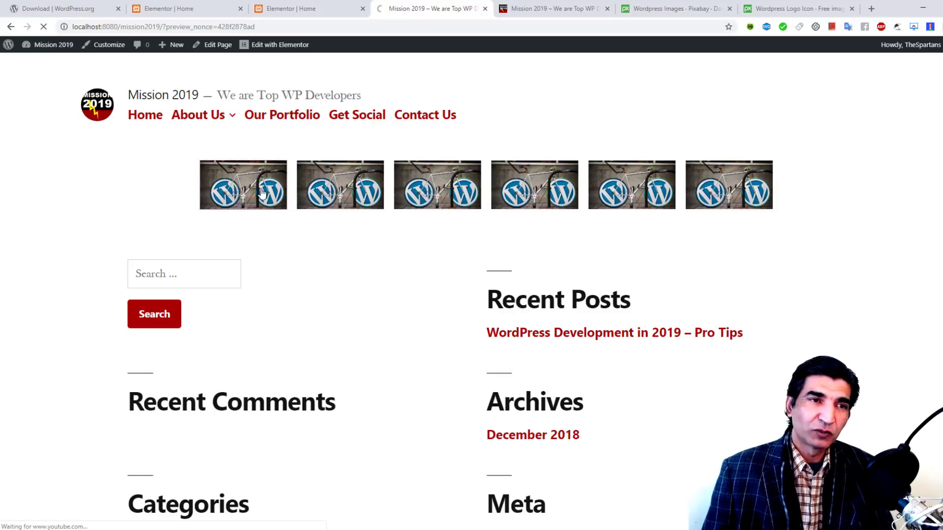
pyautogui.click(11, 27)
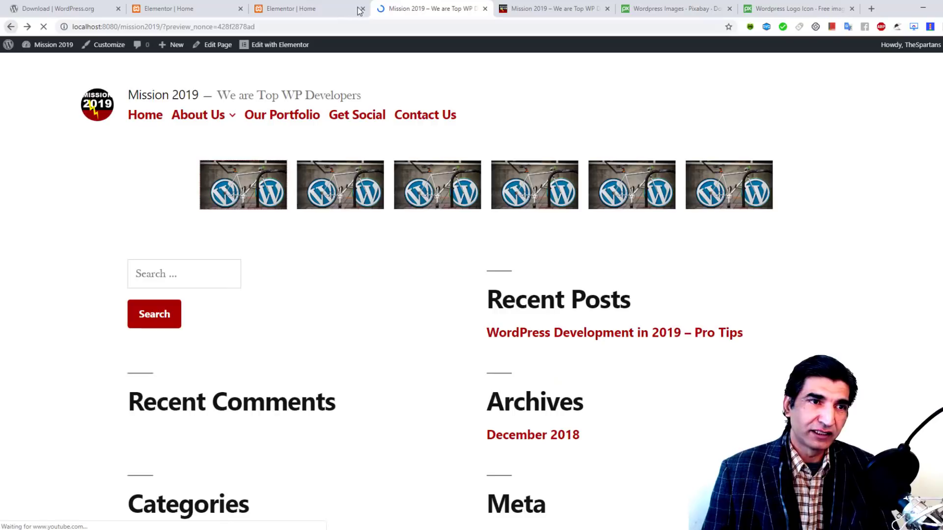
pyautogui.click(300, 9)
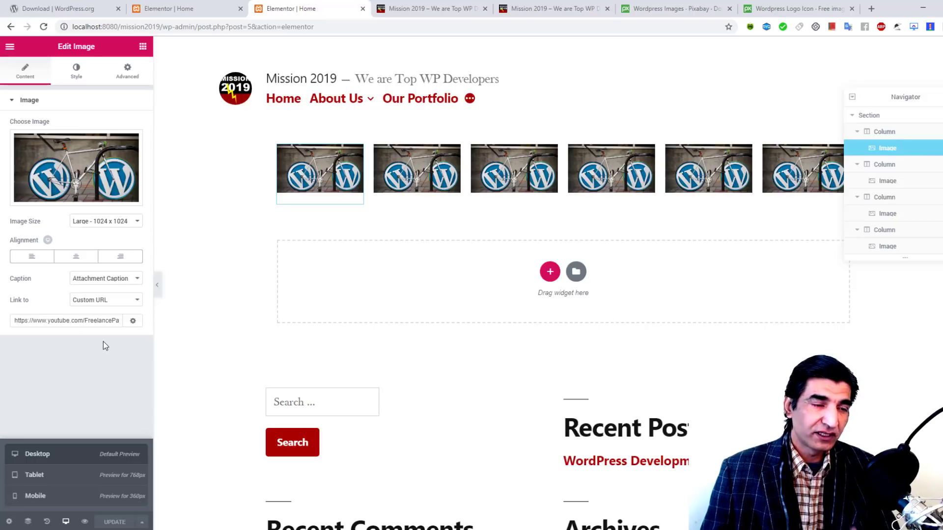
pyautogui.click(133, 322)
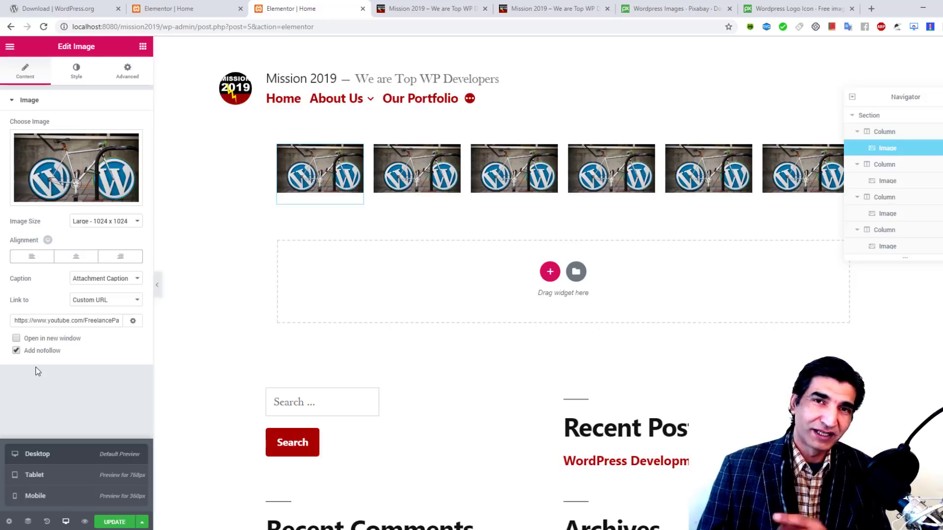
pyautogui.click(16, 338)
pyautogui.click(115, 522)
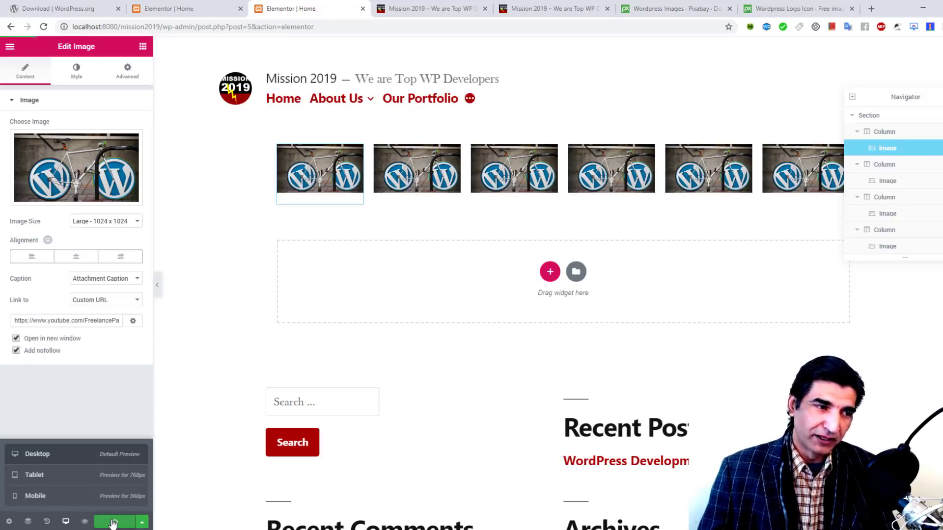
# Step: Confirm in the preview that the link opens in a new tab, then close it and return to the editor
pyautogui.click(413, 5)
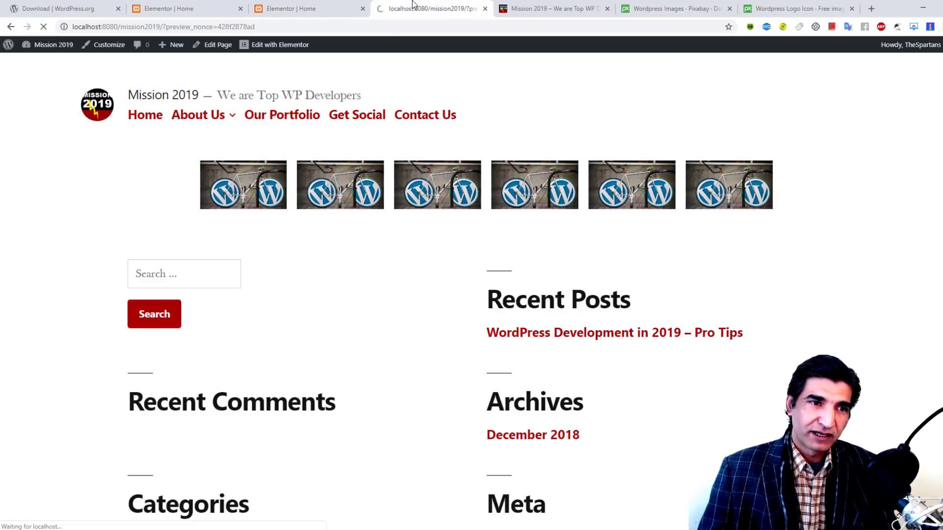
pyautogui.click(235, 188)
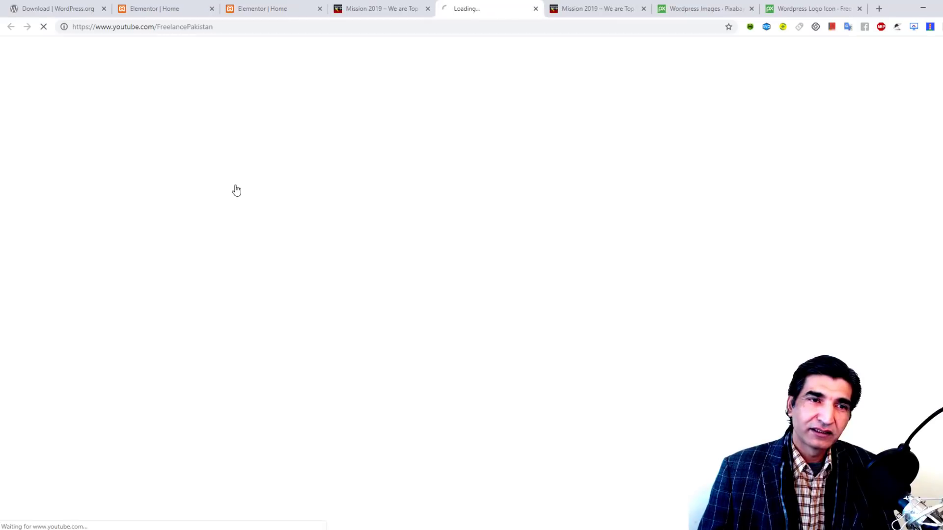
pyautogui.click(536, 8)
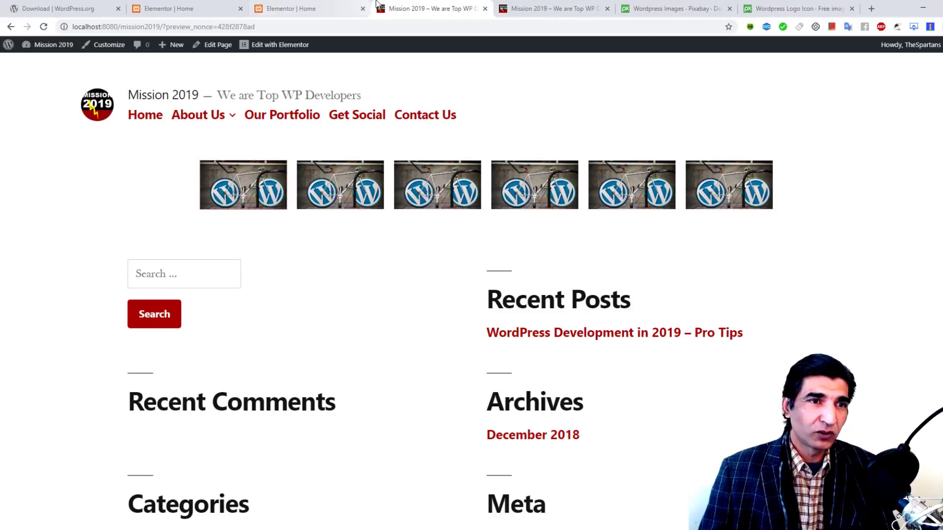
pyautogui.hotkey('ctrl', 'shift', 'Tab')
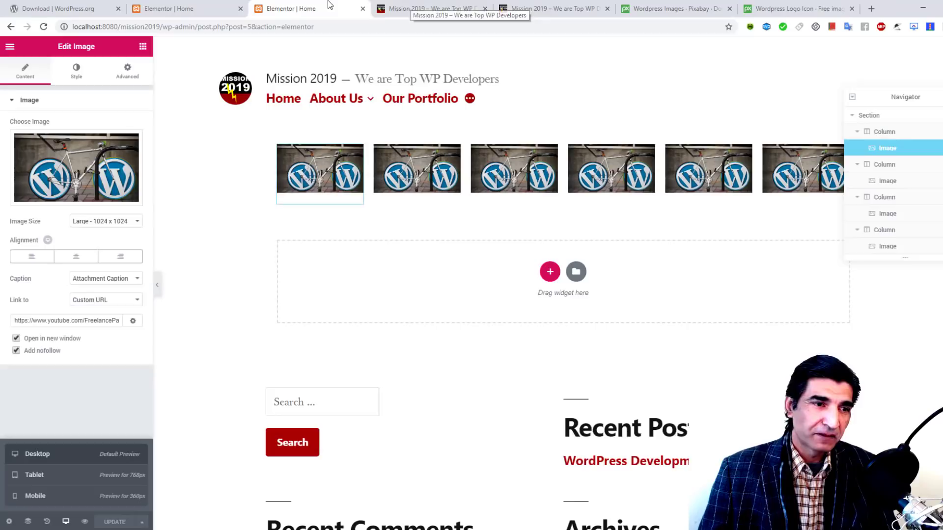
pyautogui.click(147, 46)
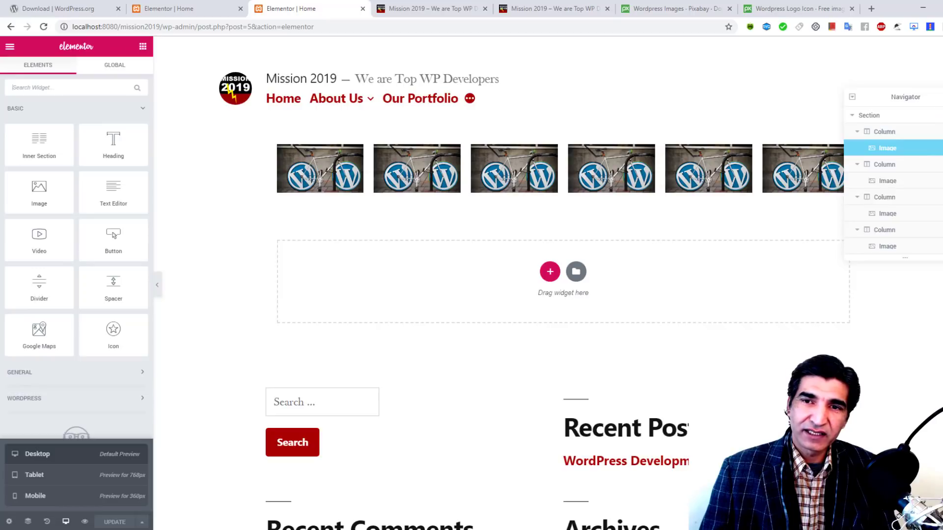
pyautogui.rightClick(892, 121)
pyautogui.click(906, 243)
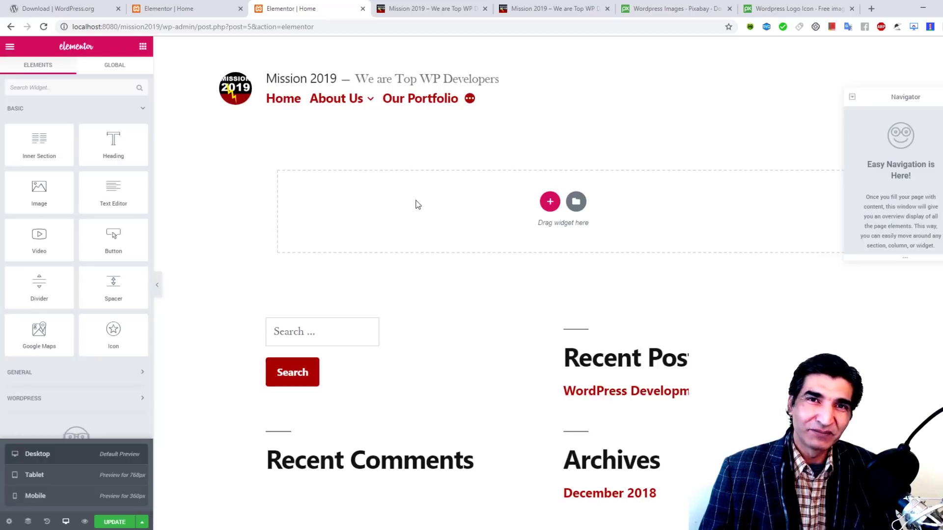
# Step: Browse the template library's Pages, sort by Popular, and insert a homepage template
pyautogui.click(576, 201)
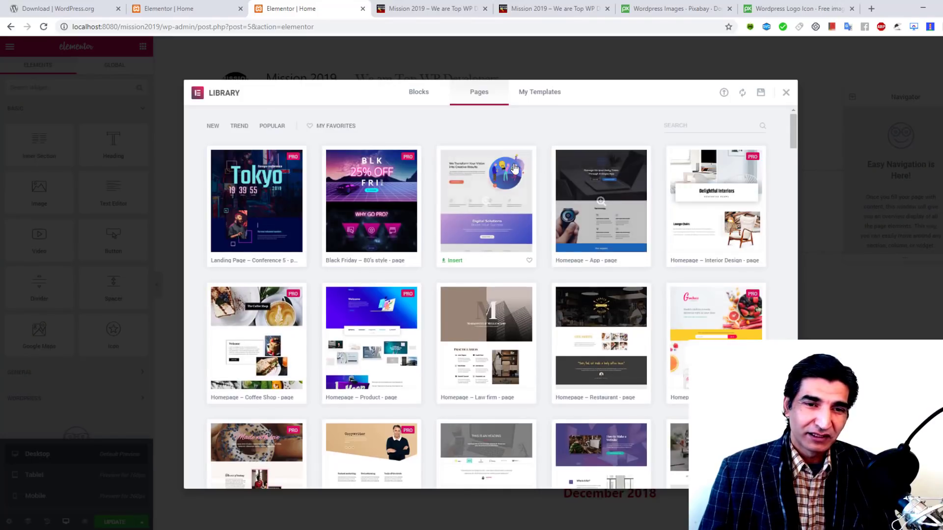
pyautogui.scroll(-15, 552, 199)
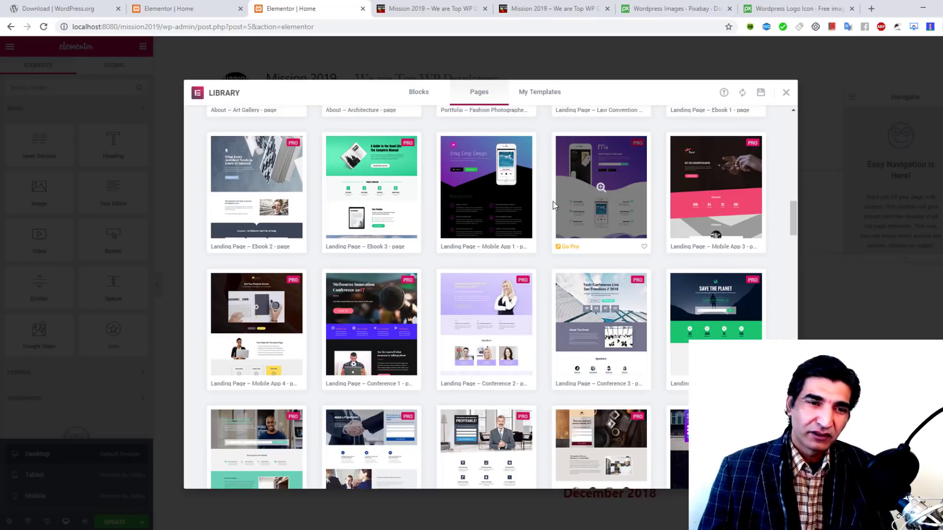
pyautogui.scroll(-10, 552, 206)
pyautogui.scroll(8, 553, 205)
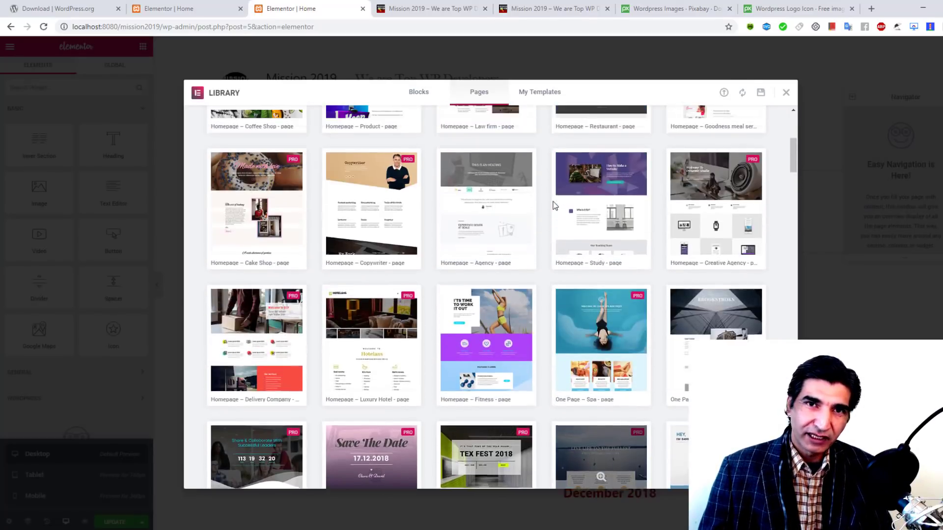
pyautogui.scroll(3, 552, 205)
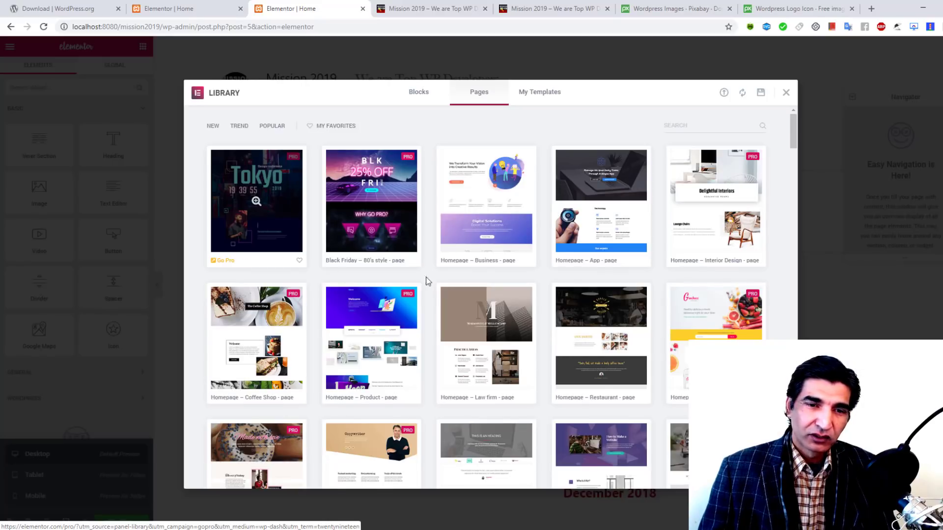
pyautogui.scroll(-1, 498, 265)
pyautogui.scroll(1, 498, 261)
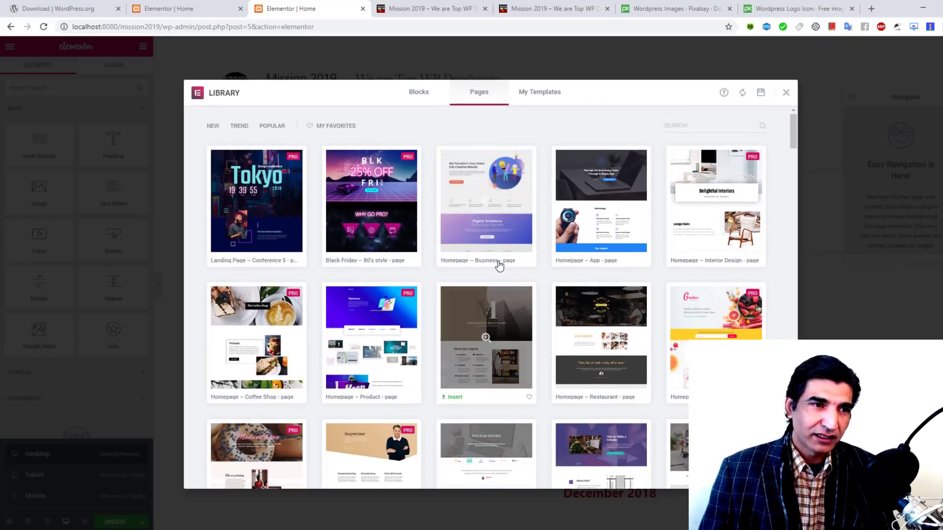
pyautogui.click(273, 126)
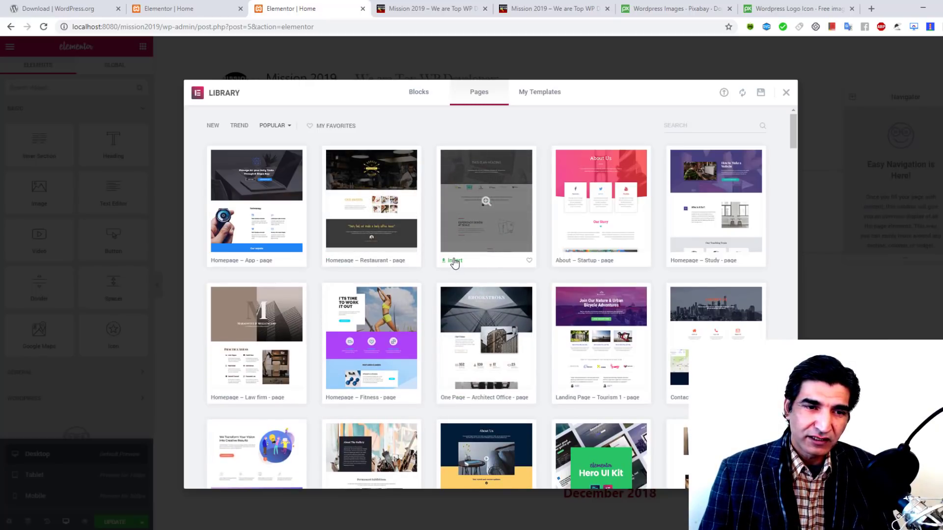
pyautogui.click(455, 261)
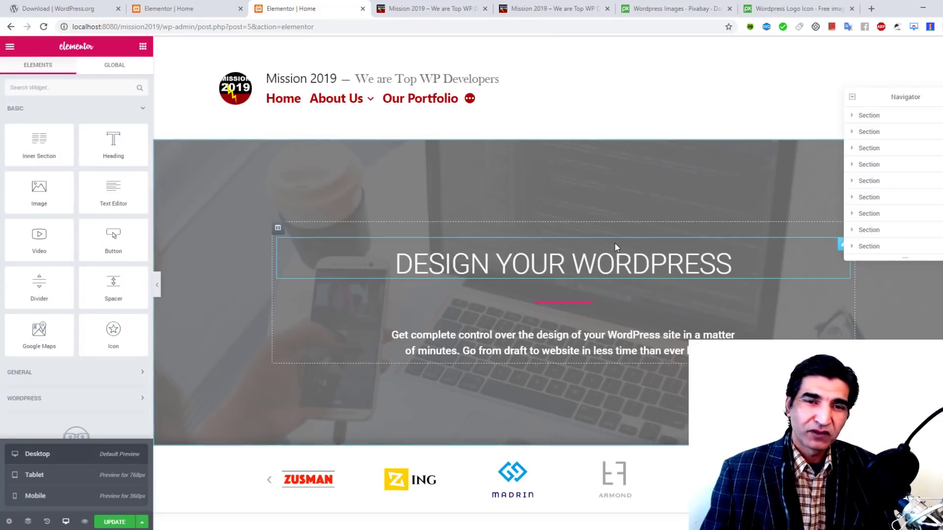
# Step: Update the Home page to save the inserted template
pyautogui.scroll(-20, 596, 175)
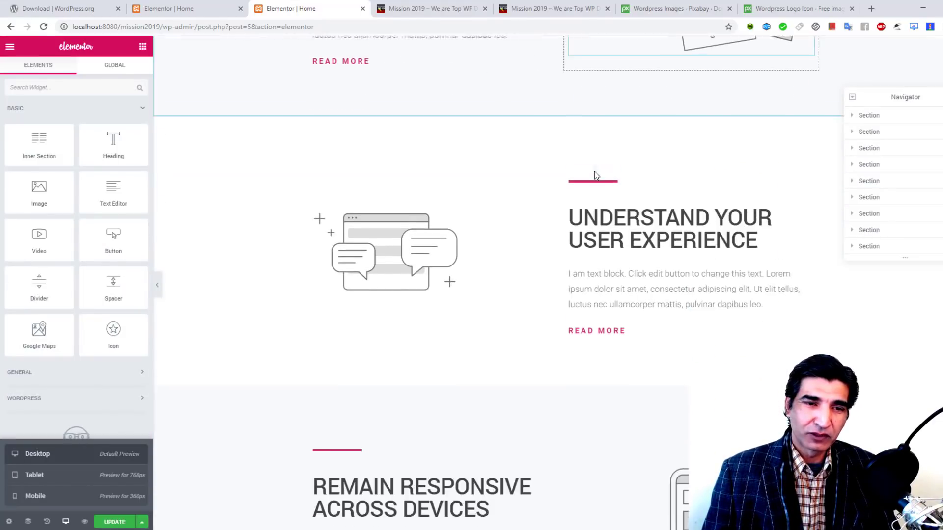
pyautogui.scroll(-10, 594, 171)
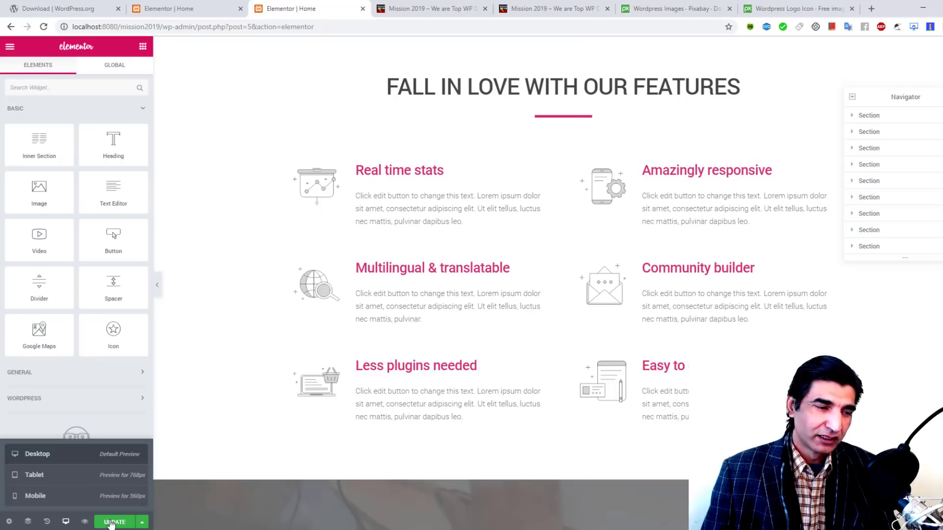
pyautogui.click(111, 522)
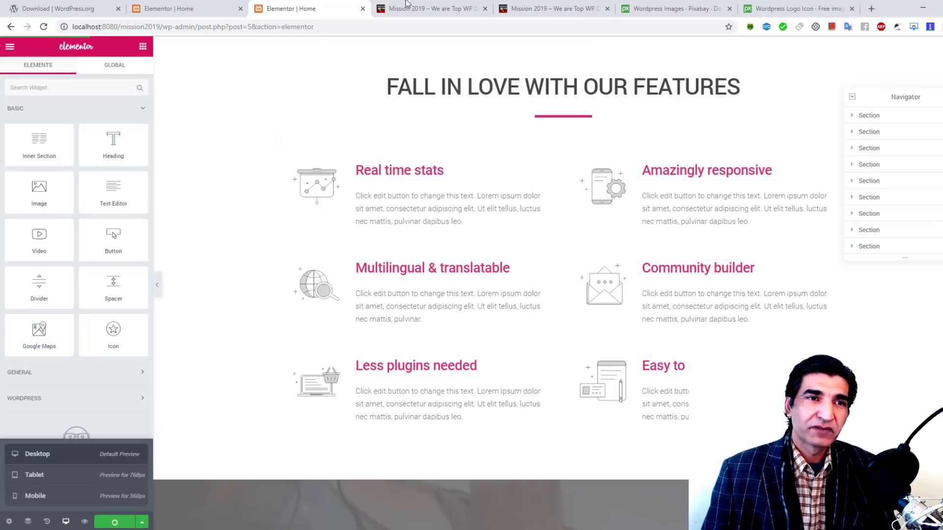
# Step: Scroll through the live page to check the hero, carousel and feature sections, then return to the editor
pyautogui.click(428, 7)
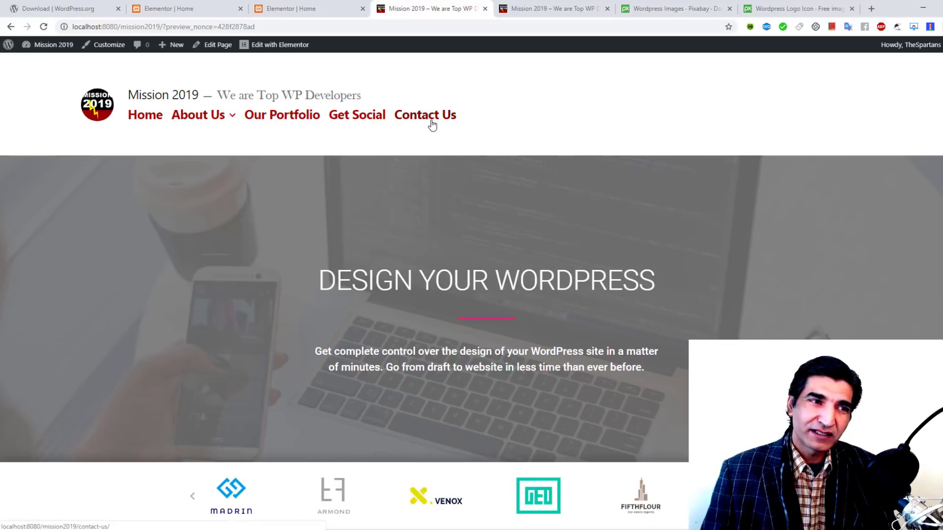
pyautogui.scroll(-3, 431, 123)
pyautogui.scroll(-15, 670, 182)
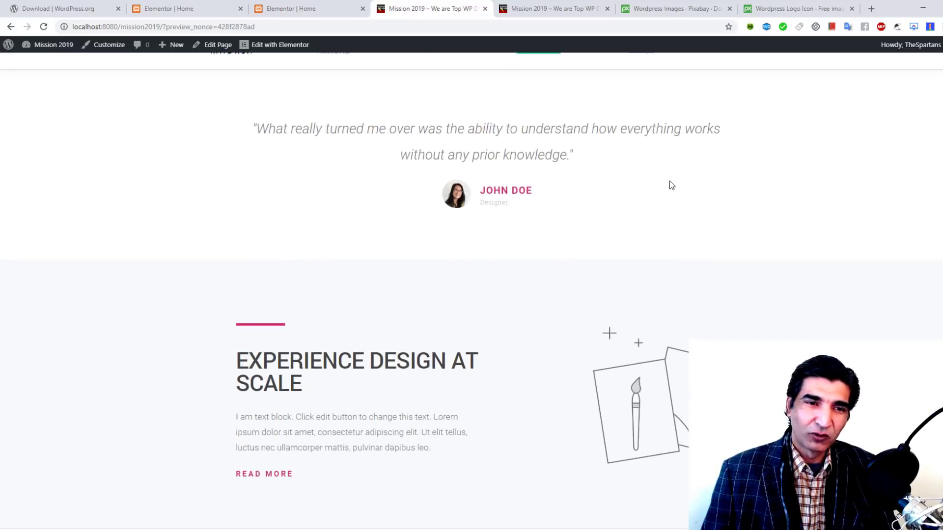
pyautogui.scroll(-20, 544, 280)
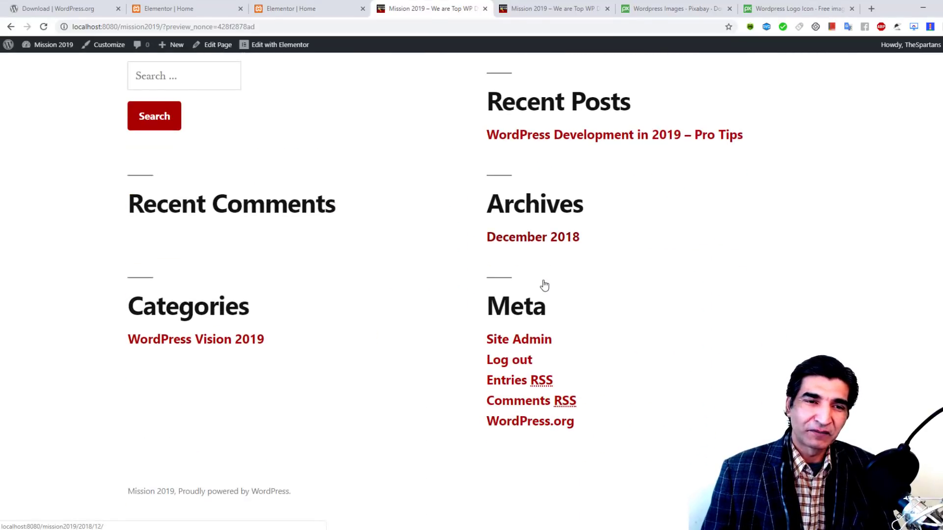
pyautogui.scroll(20, 544, 282)
pyautogui.scroll(5, 543, 284)
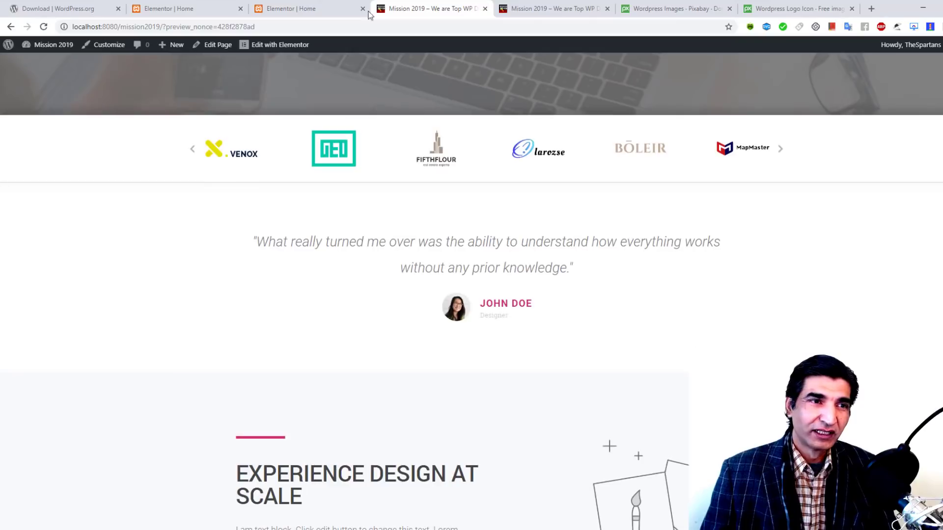
pyautogui.click(341, 6)
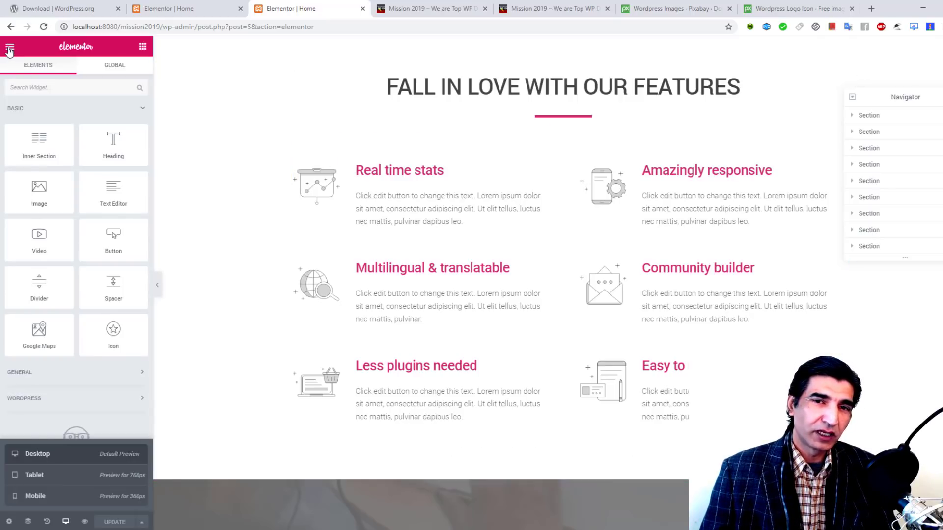
# Step: Toggle the hero section's visibility off and on, then drag the Navigator panel higher
pyautogui.scroll(15, 384, 251)
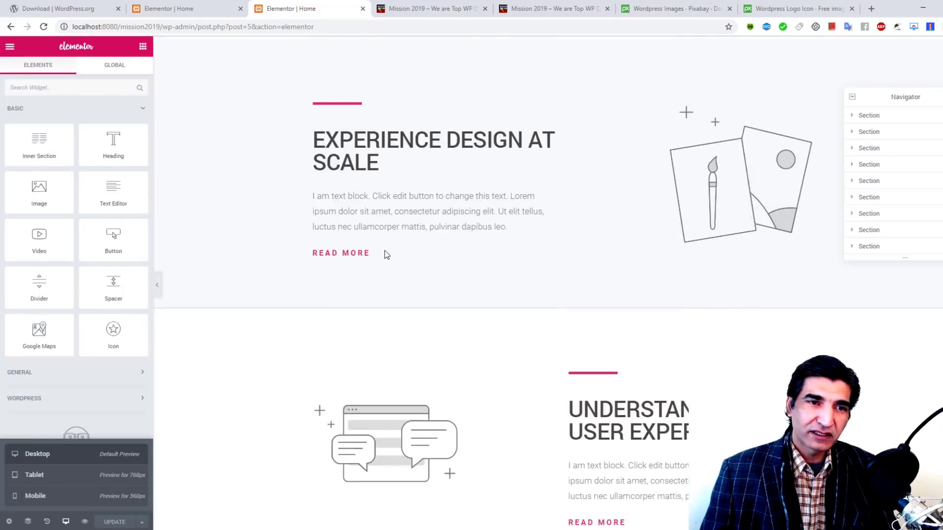
pyautogui.scroll(1, 384, 254)
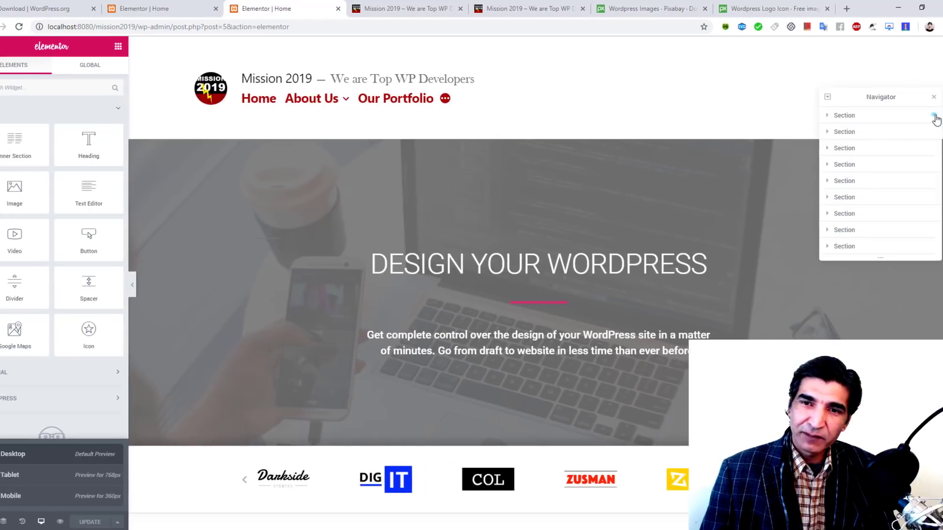
pyautogui.click(922, 116)
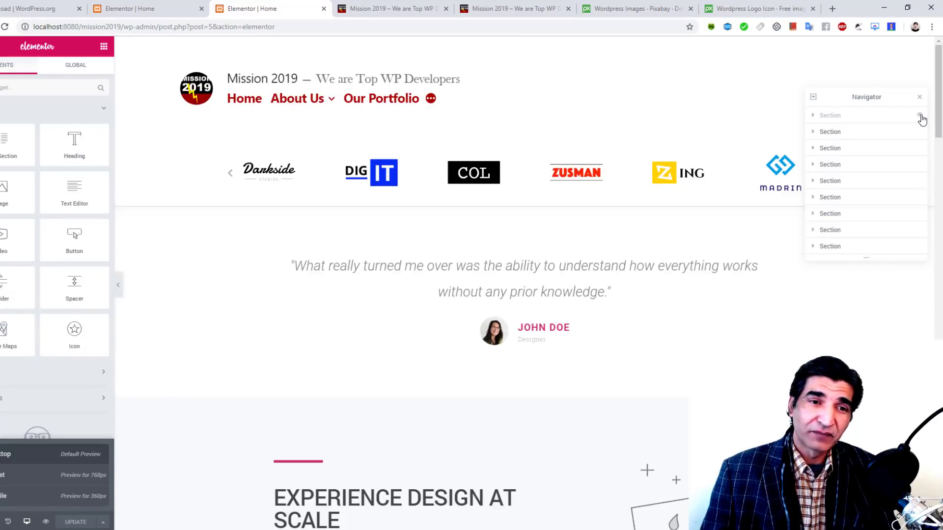
pyautogui.click(921, 117)
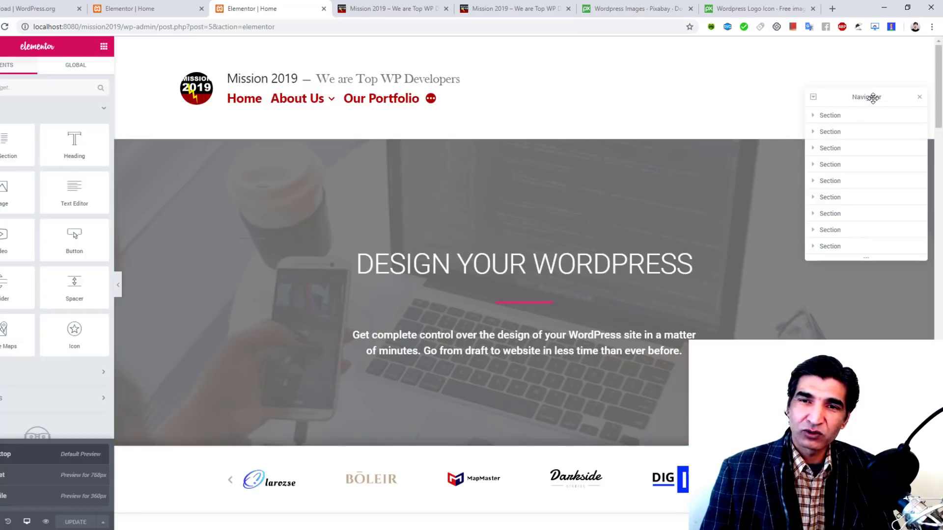
pyautogui.moveTo(873, 98); pyautogui.dragTo(735, 70)
pyautogui.scroll(-3, 881, 145)
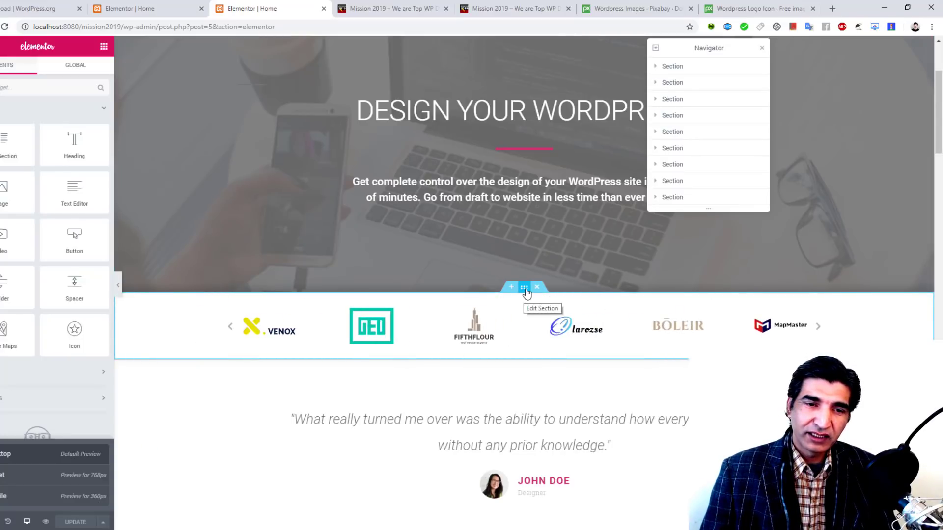
# Step: Step through the carousel, hero, heading and divider settings, ending at the hero description's settings
pyautogui.click(524, 287)
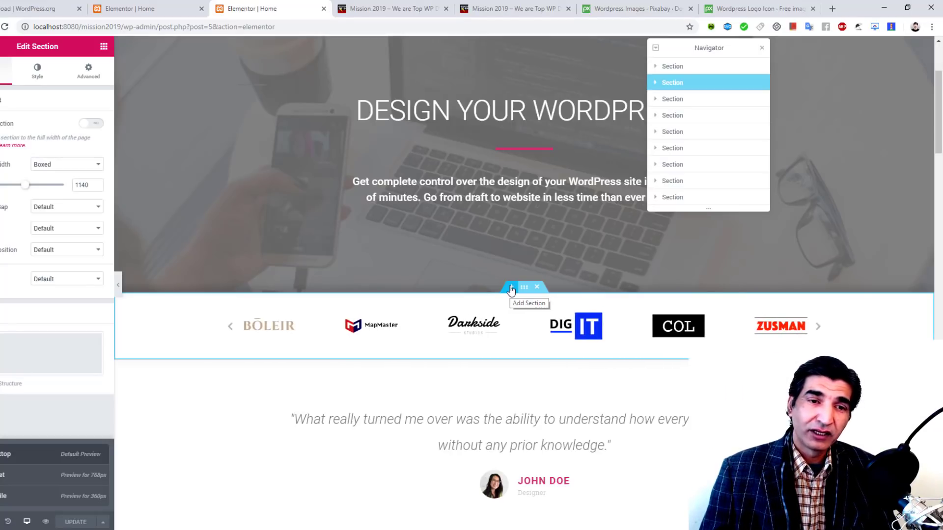
pyautogui.click(510, 261)
pyautogui.scroll(3, 511, 261)
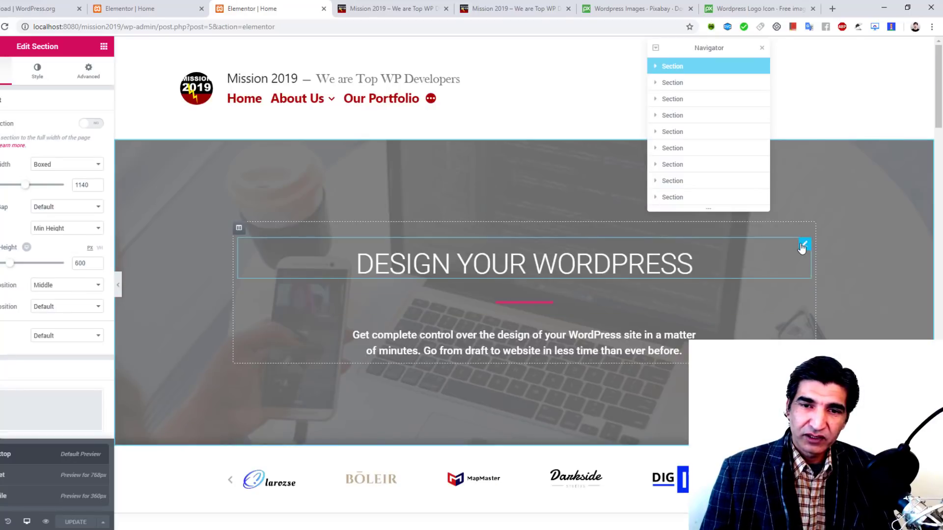
pyautogui.click(804, 245)
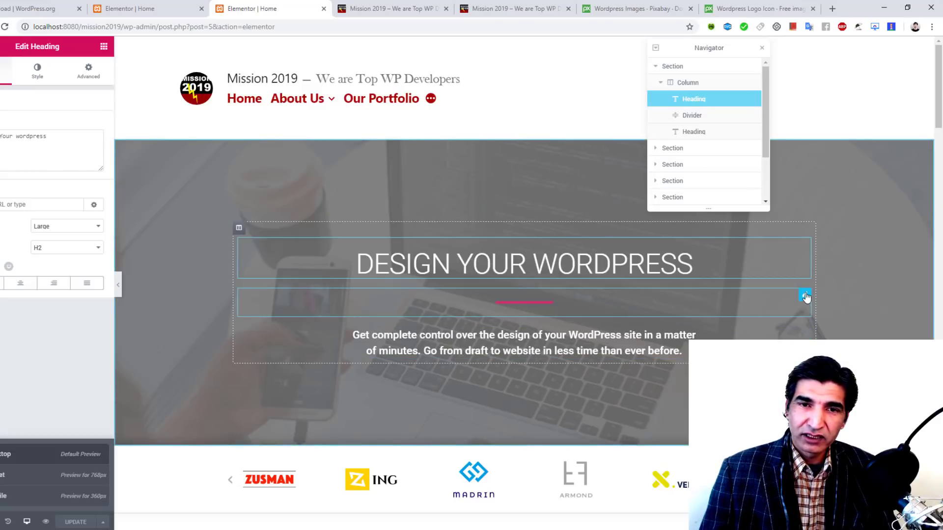
pyautogui.click(804, 294)
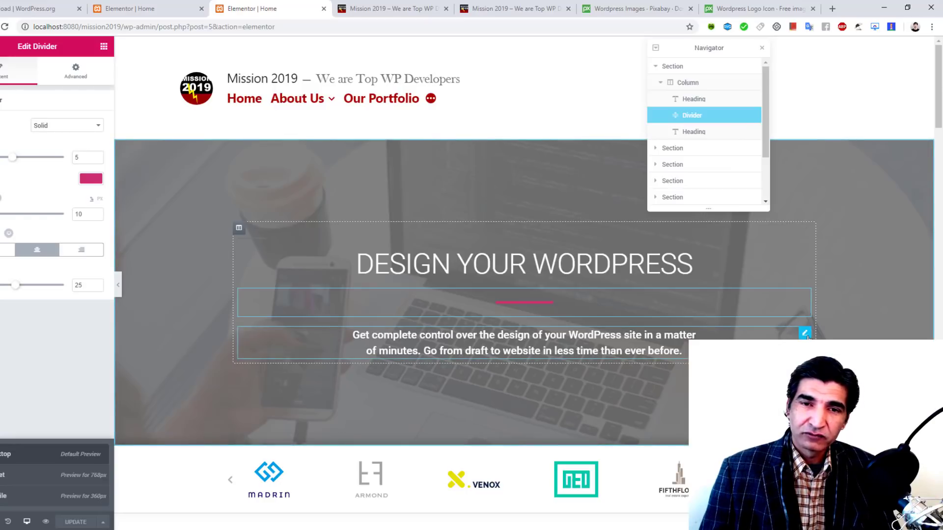
pyautogui.click(804, 333)
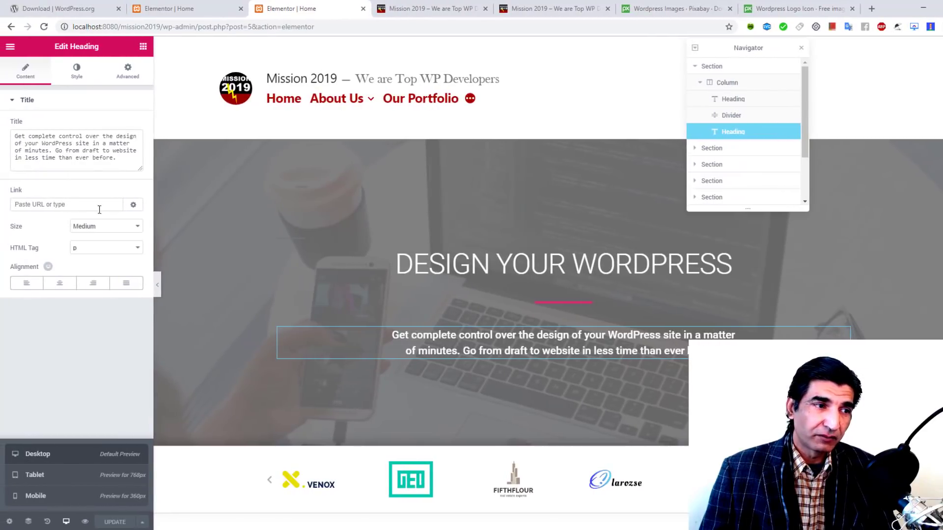
pyautogui.click(135, 207)
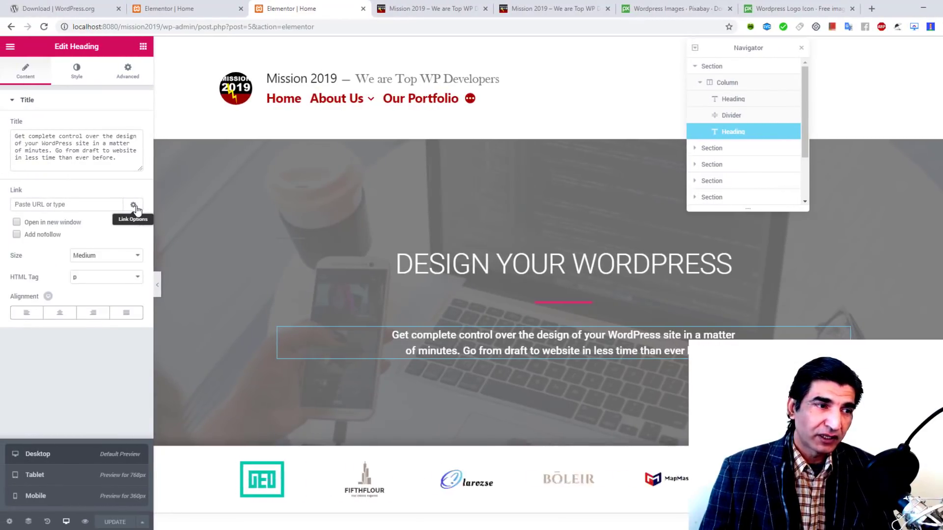
pyautogui.click(134, 206)
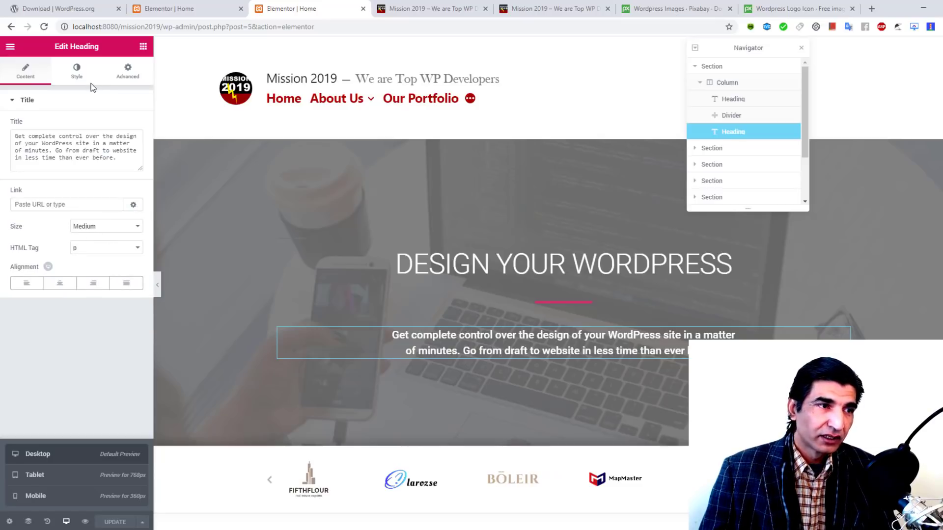
pyautogui.click(80, 76)
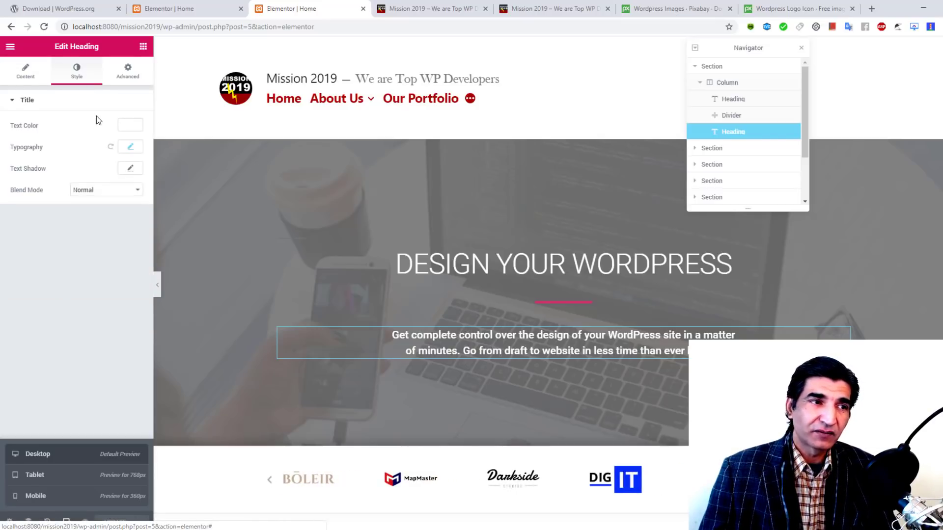
pyautogui.click(131, 128)
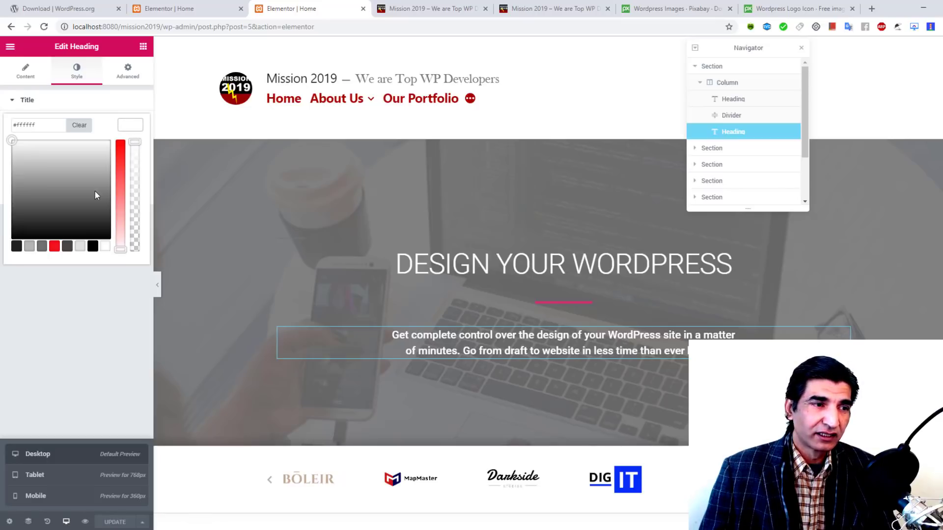
pyautogui.moveTo(95, 191)
pyautogui.mouseDown()
pyautogui.moveTo(62, 222)
pyautogui.moveTo(69, 231)
pyautogui.mouseUp()
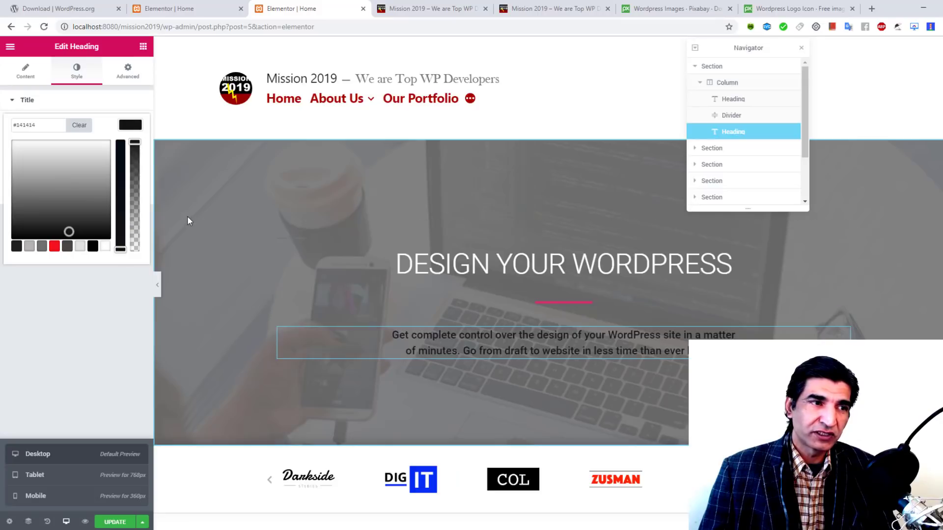
pyautogui.click(80, 126)
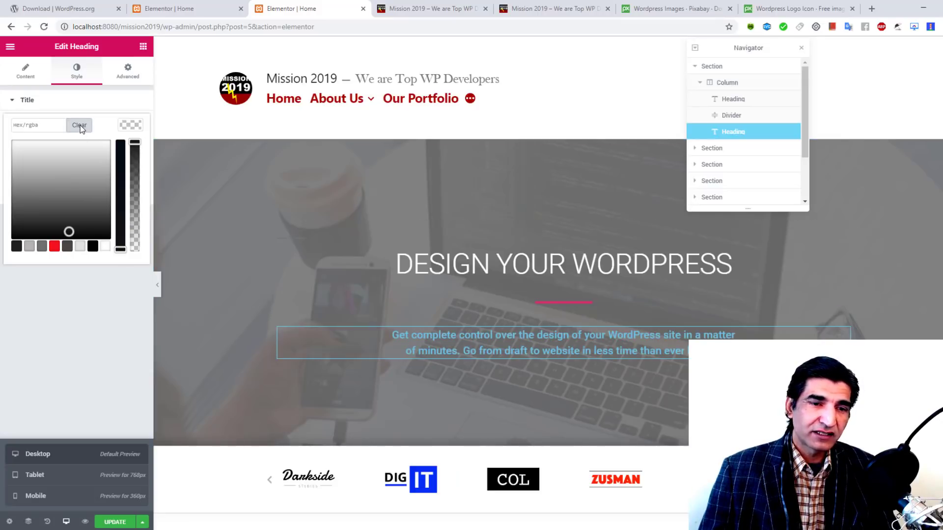
pyautogui.click(123, 106)
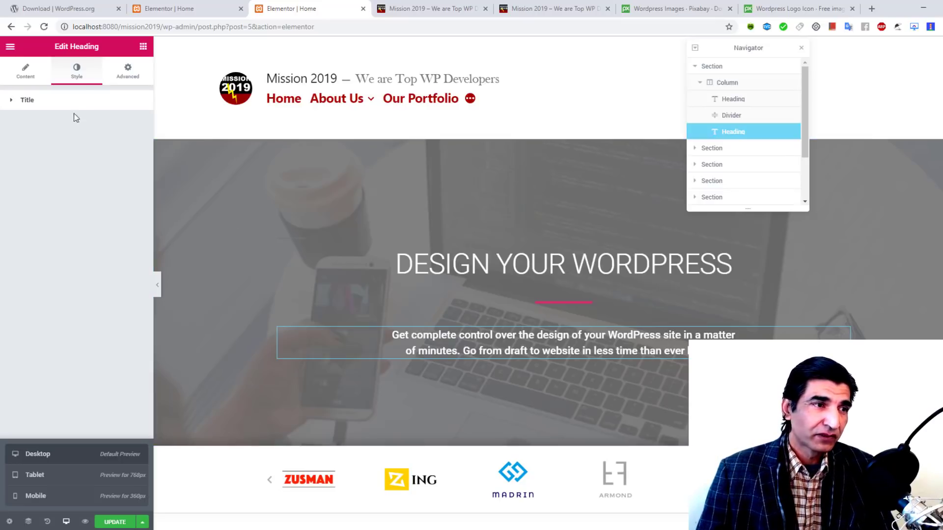
# Step: In Advanced, lower the linked margin to -9 then -15, then set it to 0 on all sides
pyautogui.click(135, 78)
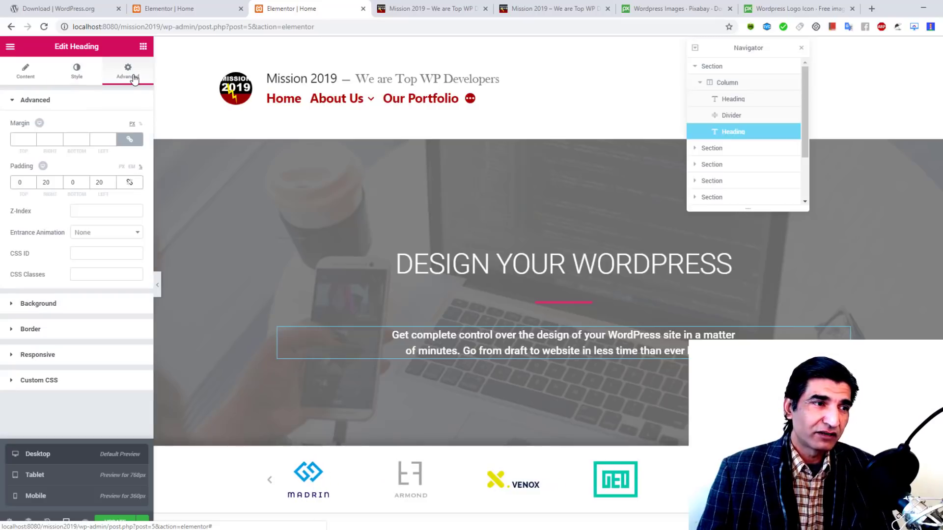
pyautogui.click(33, 141)
pyautogui.click(33, 141)
pyautogui.click(33, 141)
pyautogui.click(33, 141)
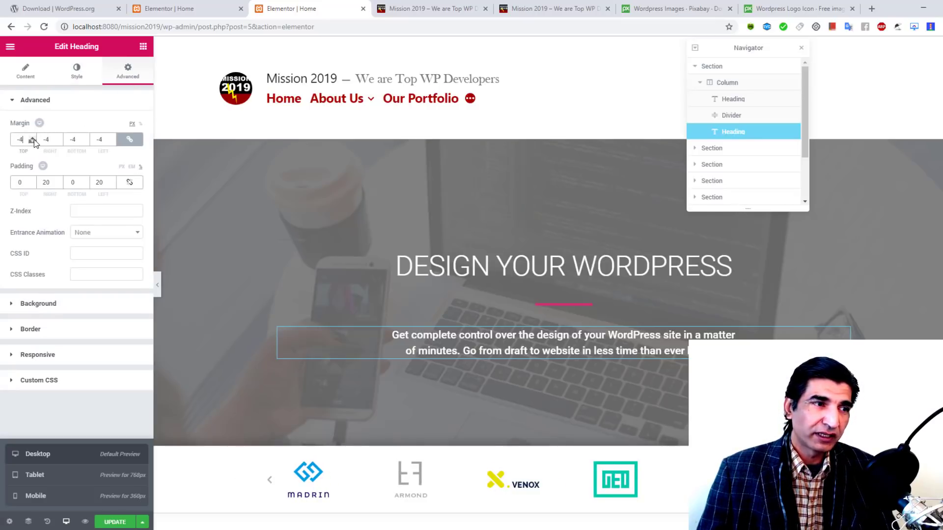
pyautogui.click(33, 140)
pyautogui.click(34, 141)
pyautogui.click(34, 141)
pyautogui.click(34, 141)
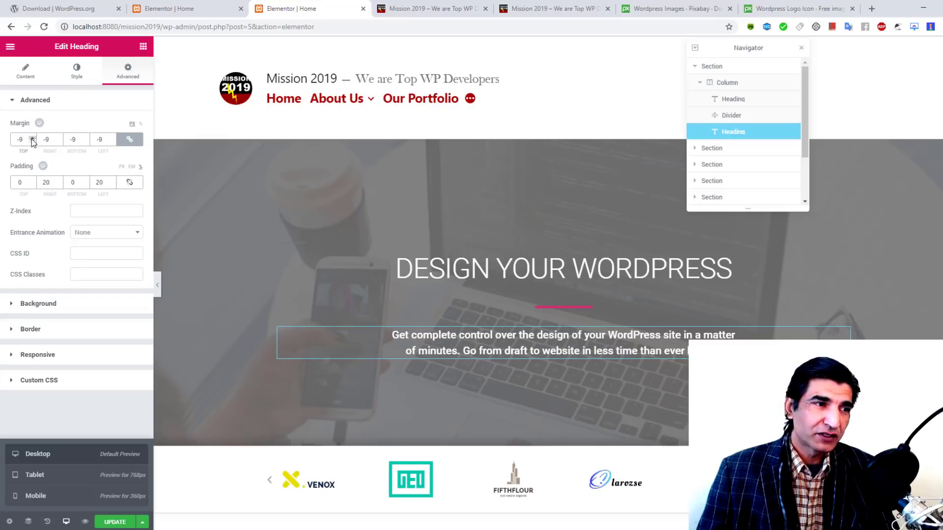
pyautogui.click(32, 141)
pyautogui.click(33, 142)
pyautogui.click(32, 142)
pyautogui.click(32, 141)
pyautogui.click(32, 142)
pyautogui.click(32, 142)
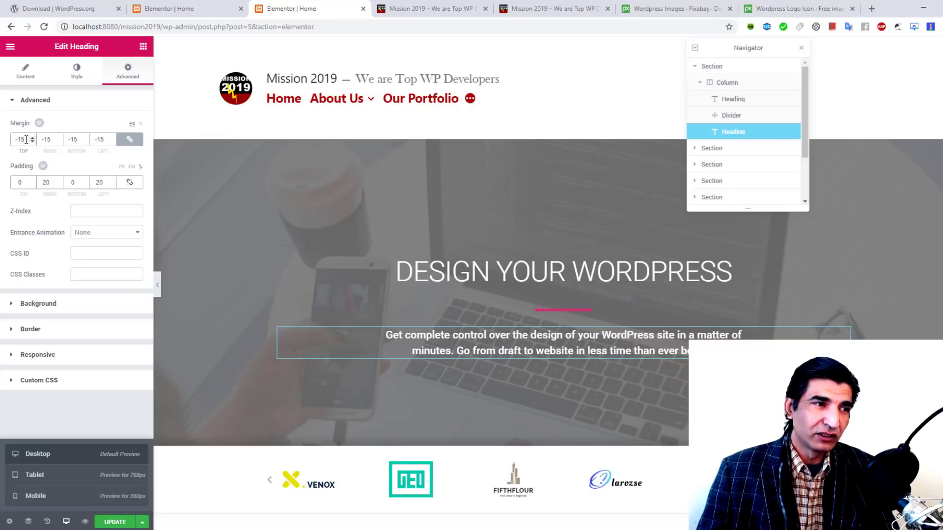
pyautogui.doubleClick(26, 140)
pyautogui.write('0')
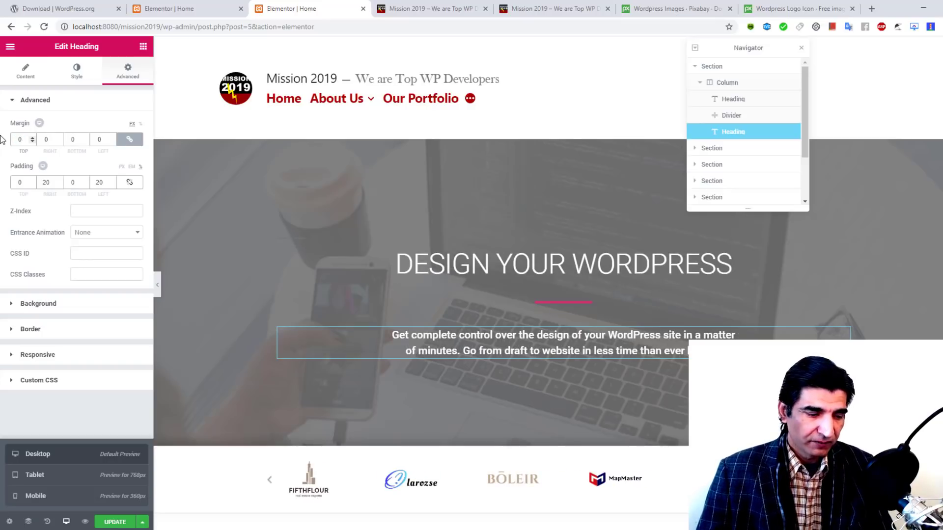
pyautogui.press('Tab')
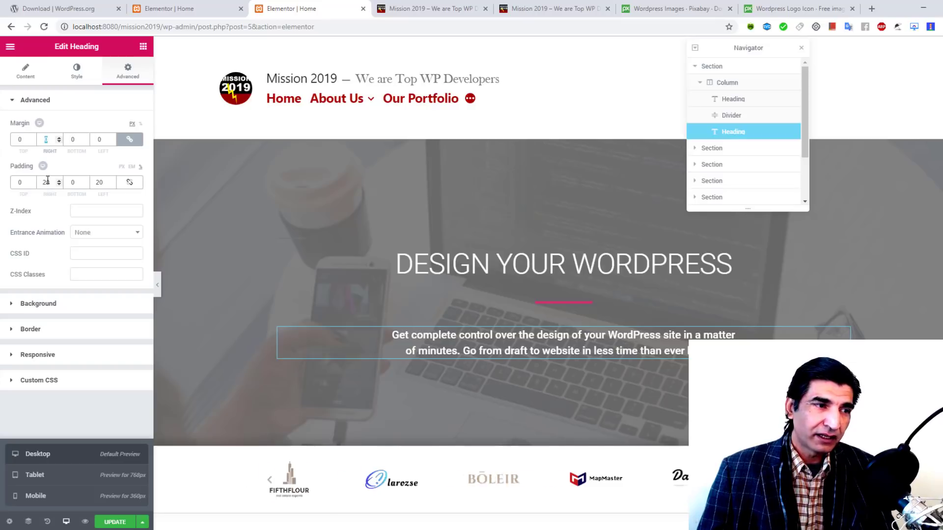
# Step: Give the hero description text a Classic red background in its Normal state
pyautogui.click(72, 311)
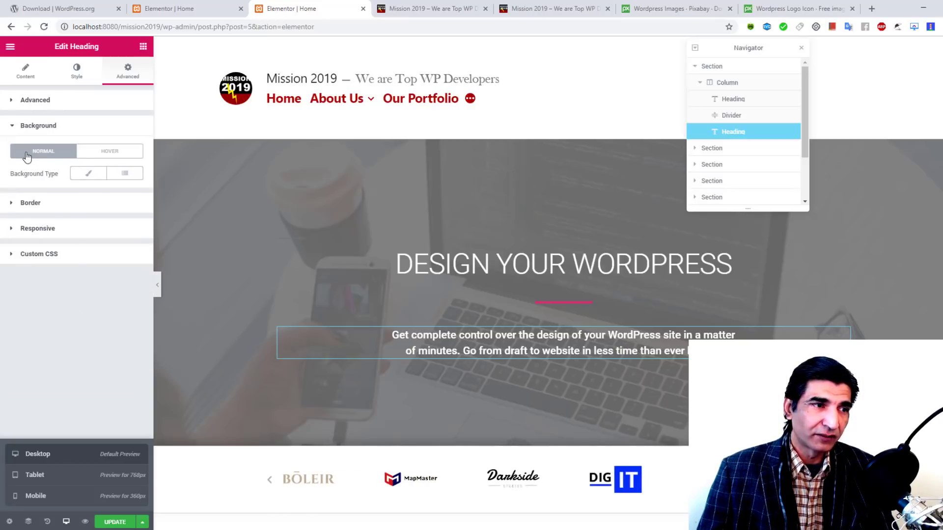
pyautogui.click(114, 153)
pyautogui.click(52, 155)
pyautogui.click(105, 151)
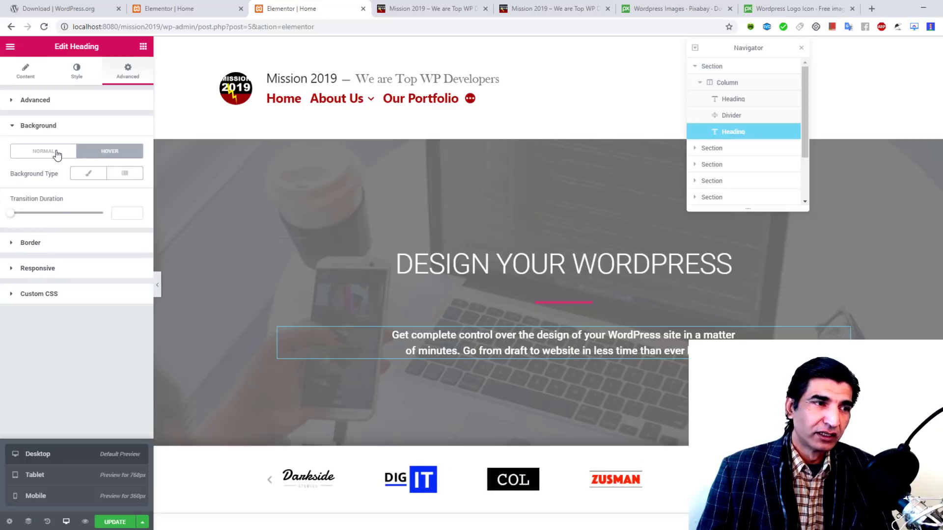
pyautogui.click(56, 154)
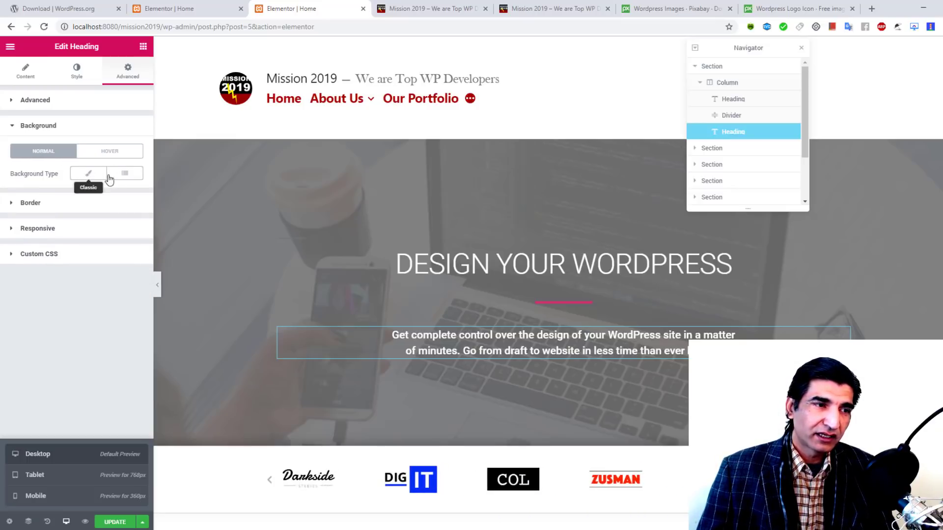
pyautogui.click(105, 151)
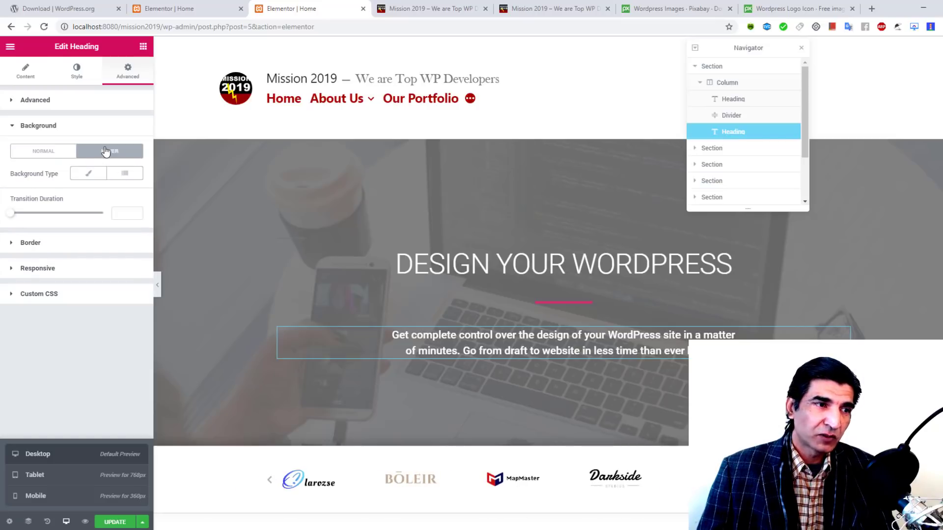
pyautogui.click(51, 152)
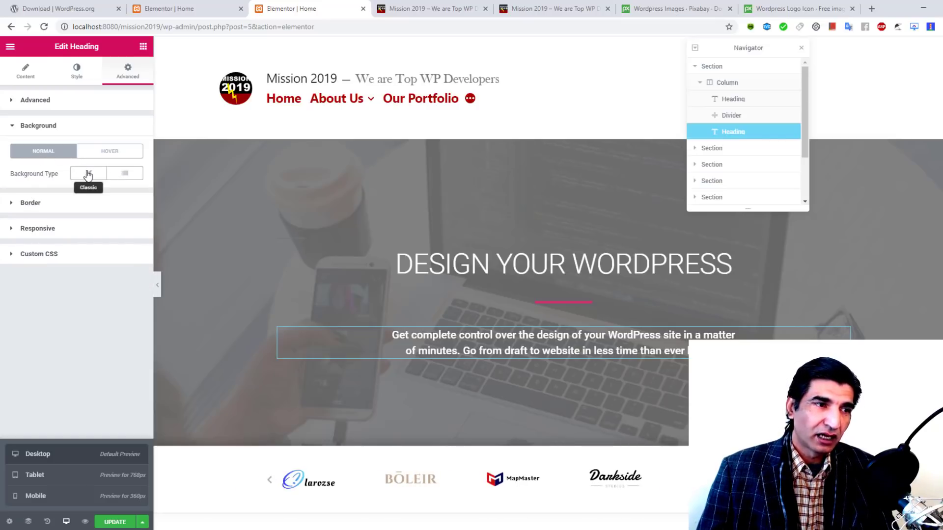
pyautogui.click(88, 174)
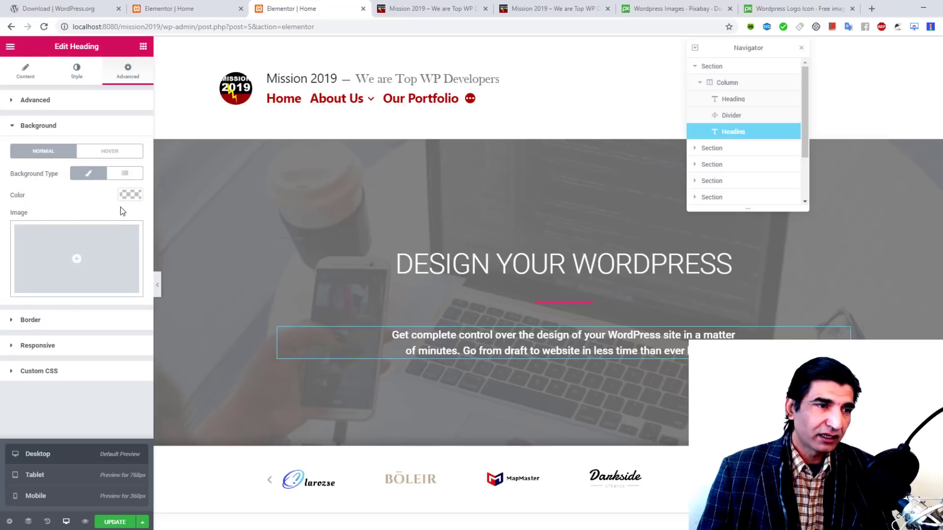
pyautogui.click(133, 196)
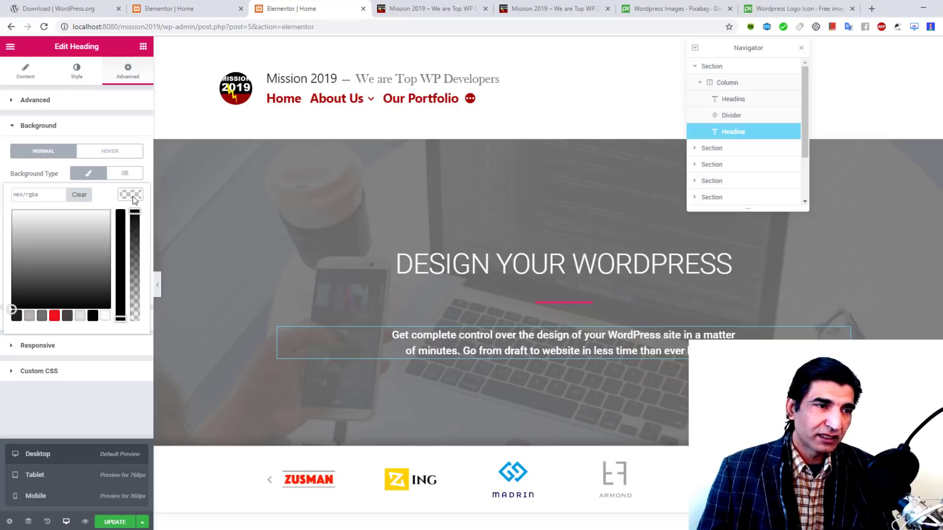
pyautogui.click(54, 317)
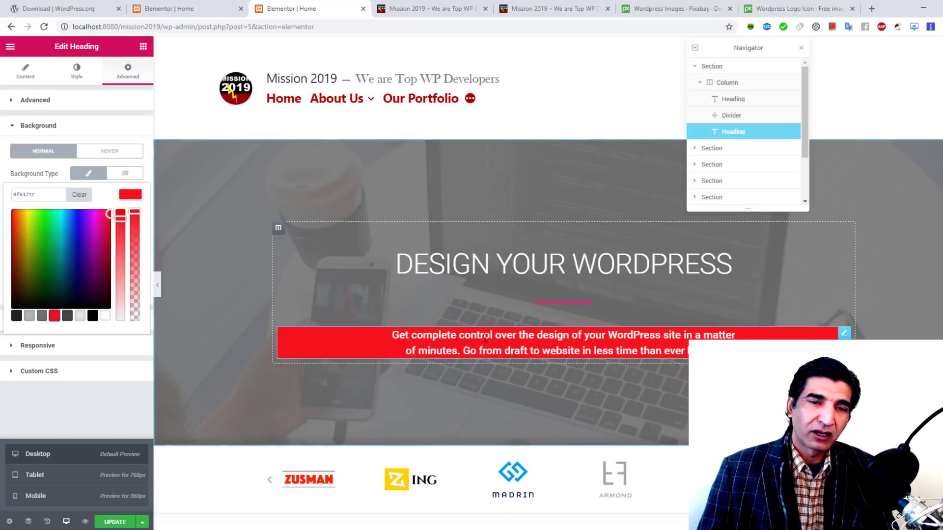
# Step: Set the description's Hover background to Classic dark grey (#404646)
pyautogui.click(117, 154)
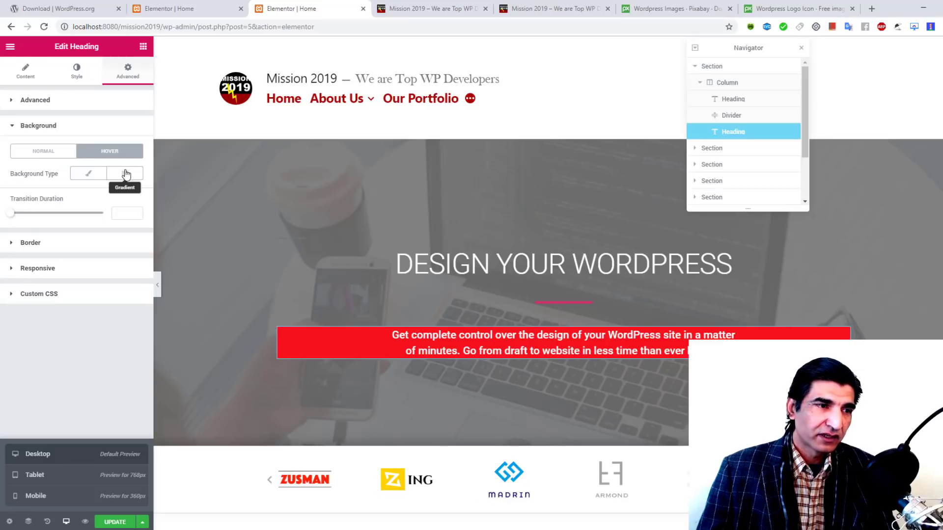
pyautogui.click(89, 173)
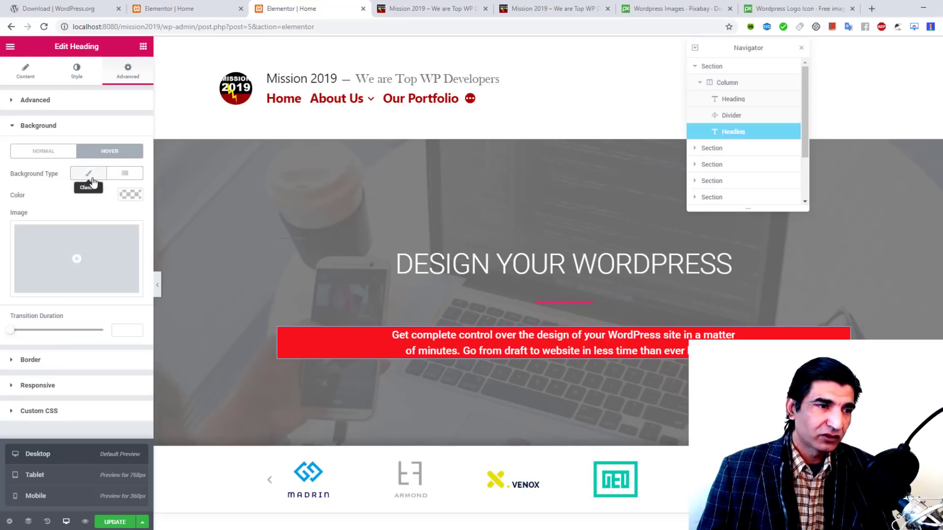
pyautogui.click(130, 195)
pyautogui.click(67, 316)
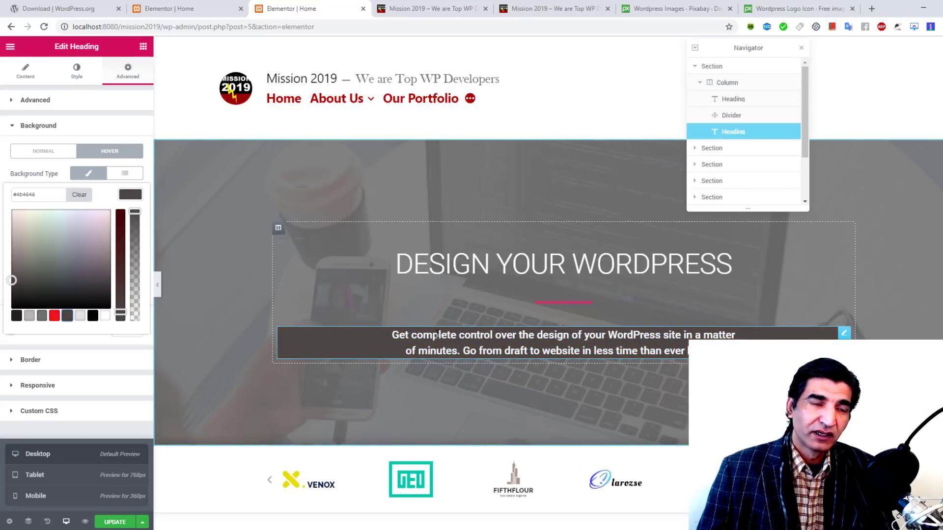
pyautogui.click(222, 198)
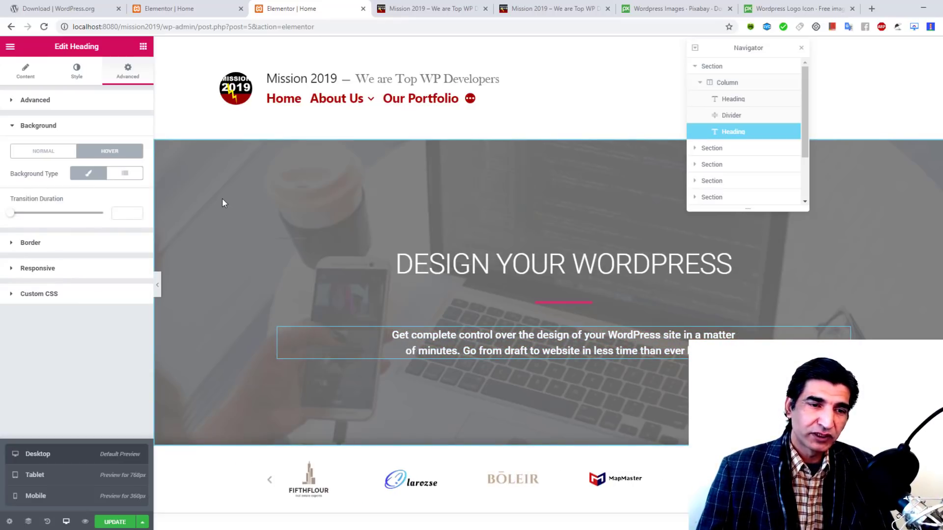
# Step: Undo to restore the bicycle image row, then insert the Homepage – Agency template below it
pyautogui.hotkey('ctrl', 'z')
pyautogui.hotkey('ctrl', 'z')
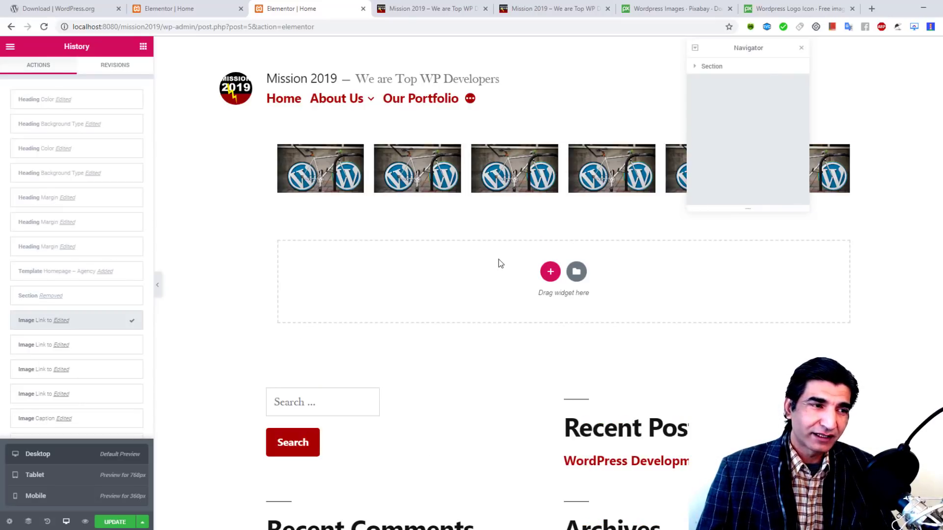
pyautogui.click(577, 272)
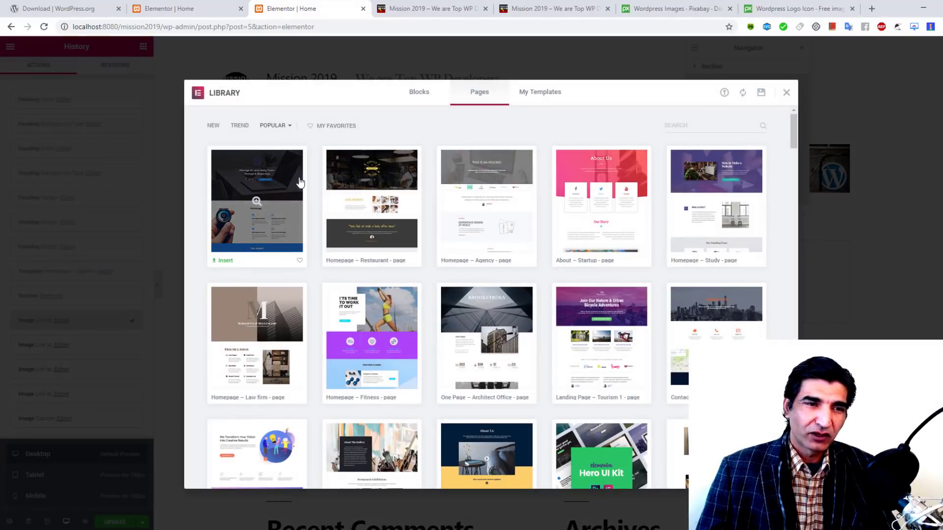
pyautogui.click(452, 261)
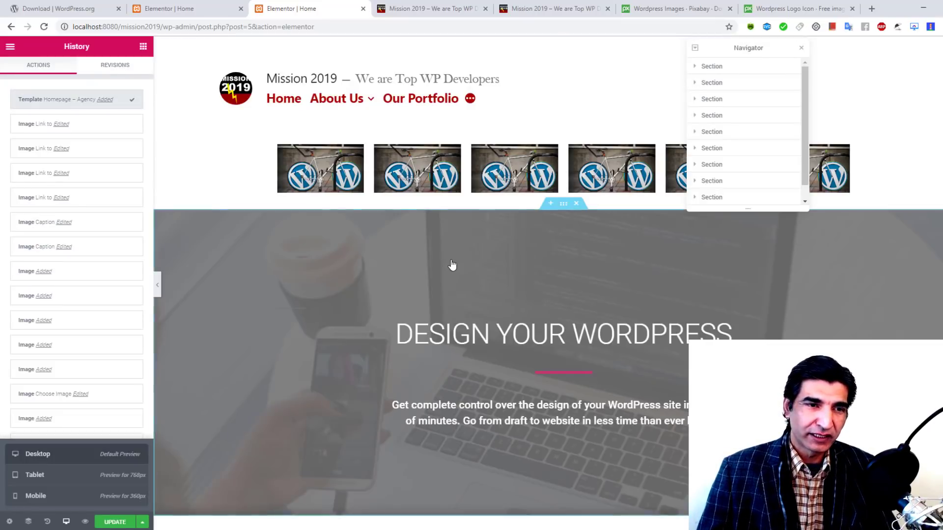
pyautogui.click(452, 266)
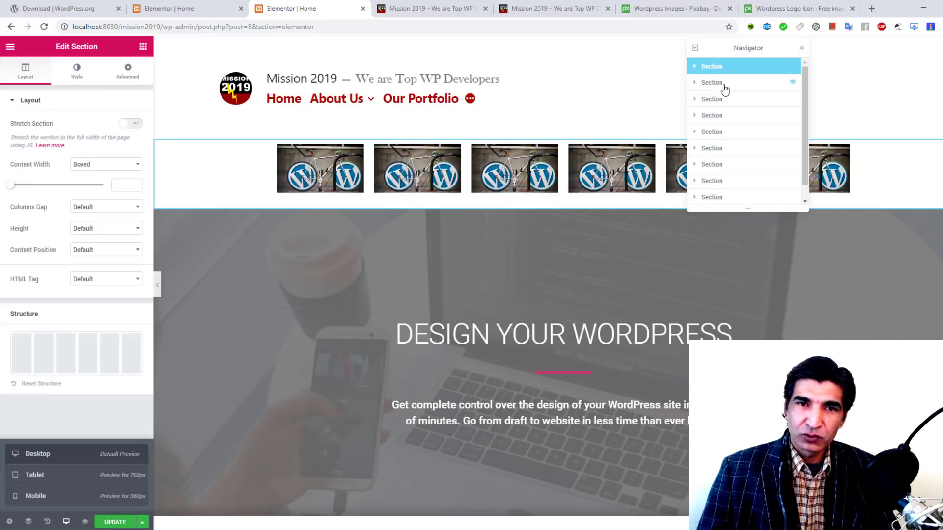
# Step: Delete the bicycle image row section via the Navigator and update the Home page
pyautogui.rightClick(724, 66)
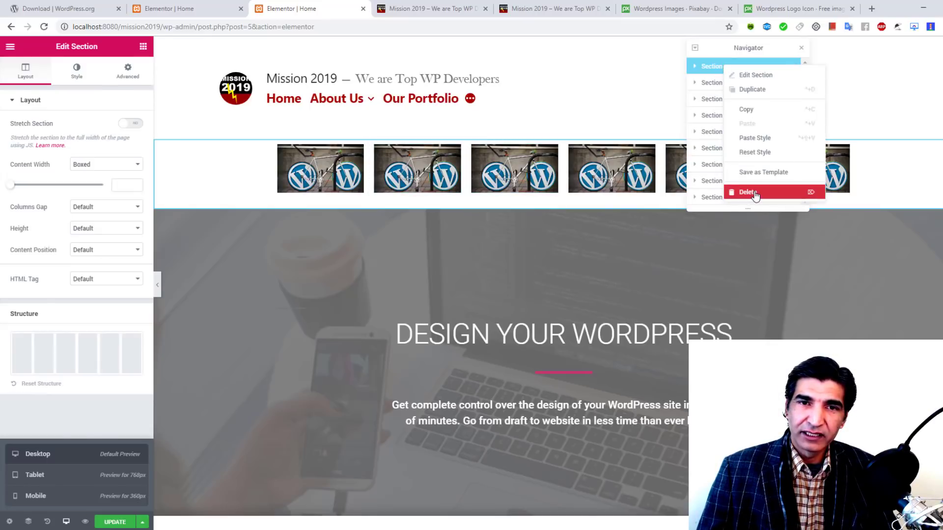
pyautogui.click(756, 194)
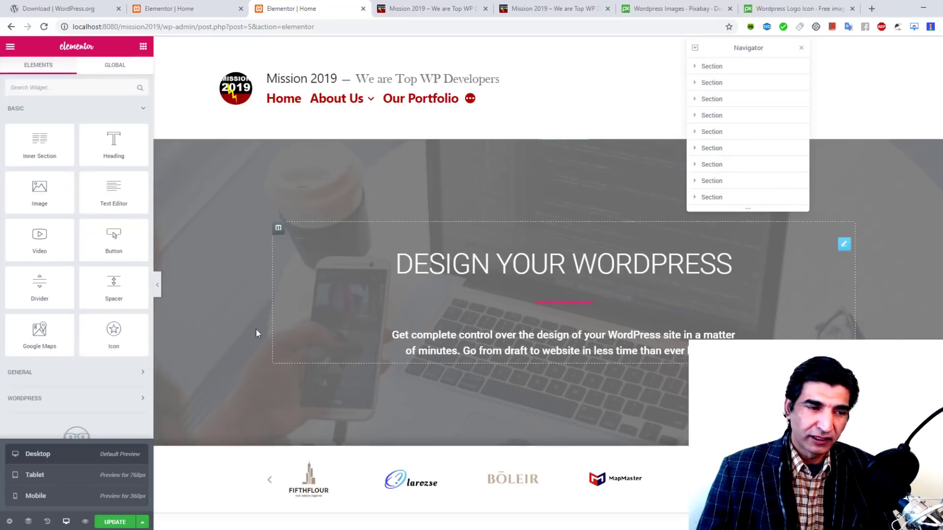
pyautogui.click(120, 522)
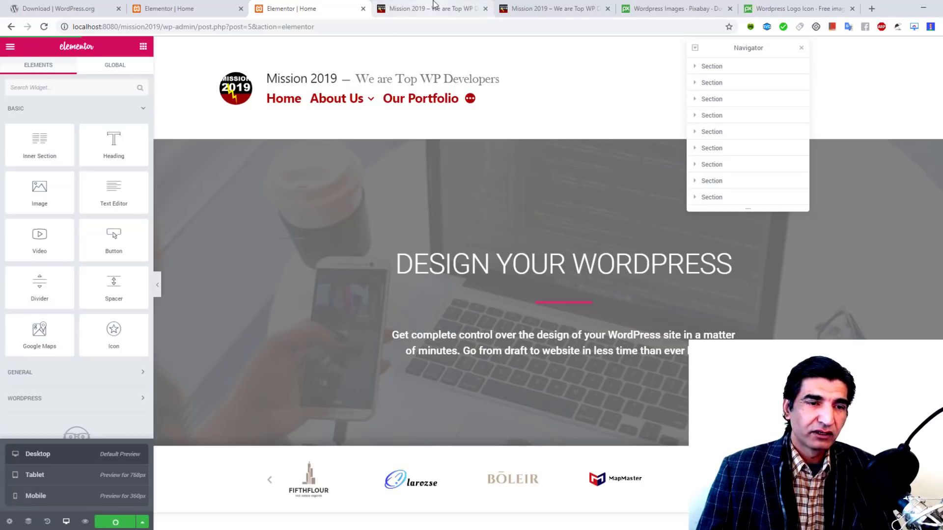
# Step: Check the live preview of the Home page, then exit Elementor to the dashboard
pyautogui.click(435, 5)
pyautogui.click(43, 27)
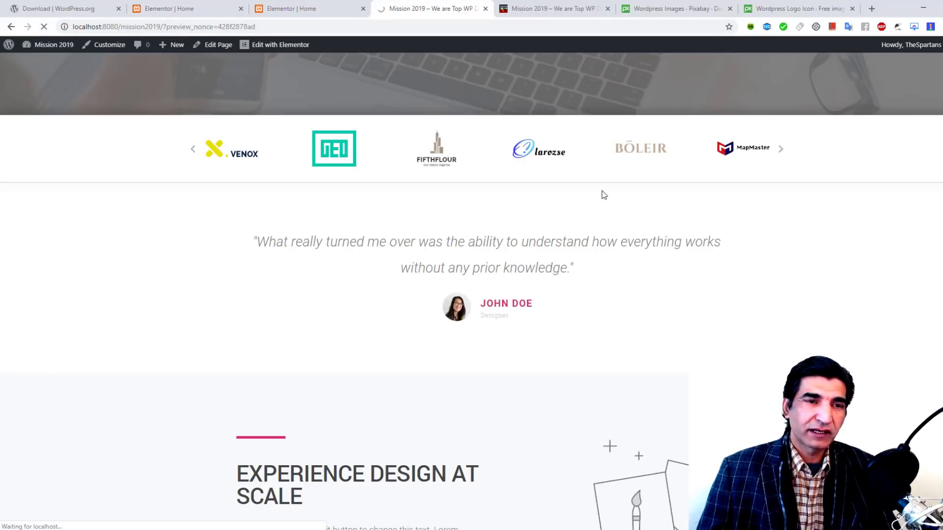
pyautogui.scroll(6, 668, 202)
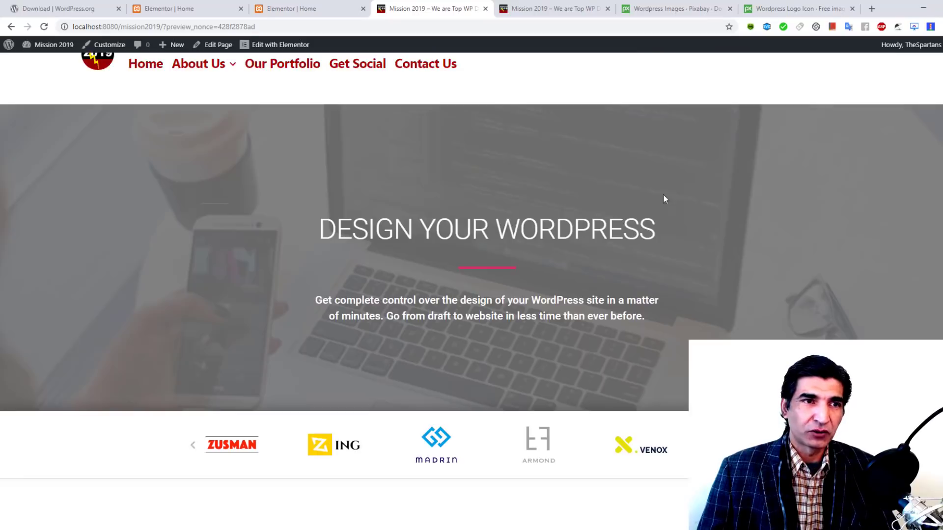
pyautogui.click(292, 6)
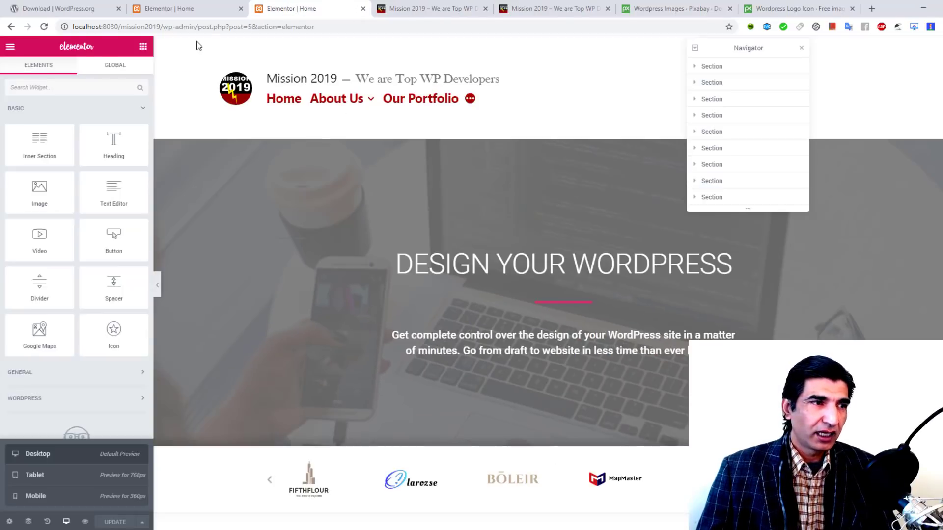
pyautogui.click(11, 49)
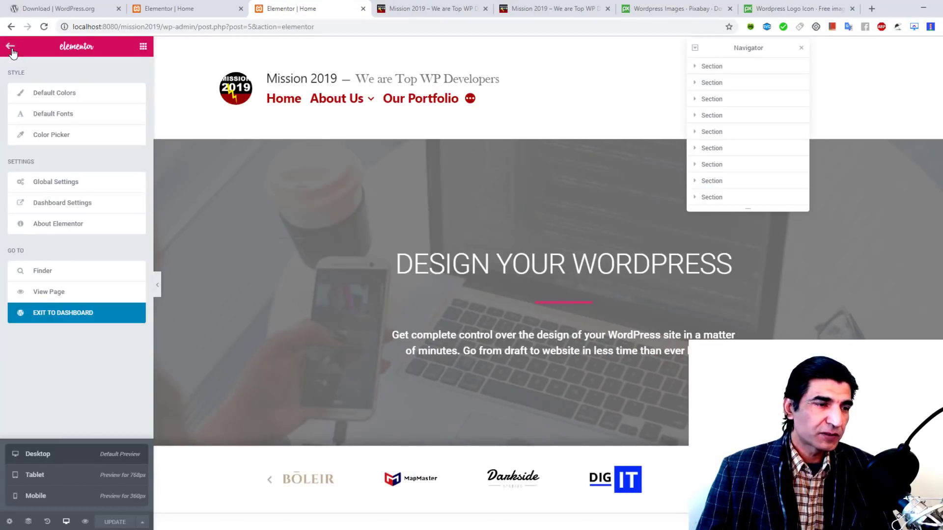
pyautogui.click(60, 313)
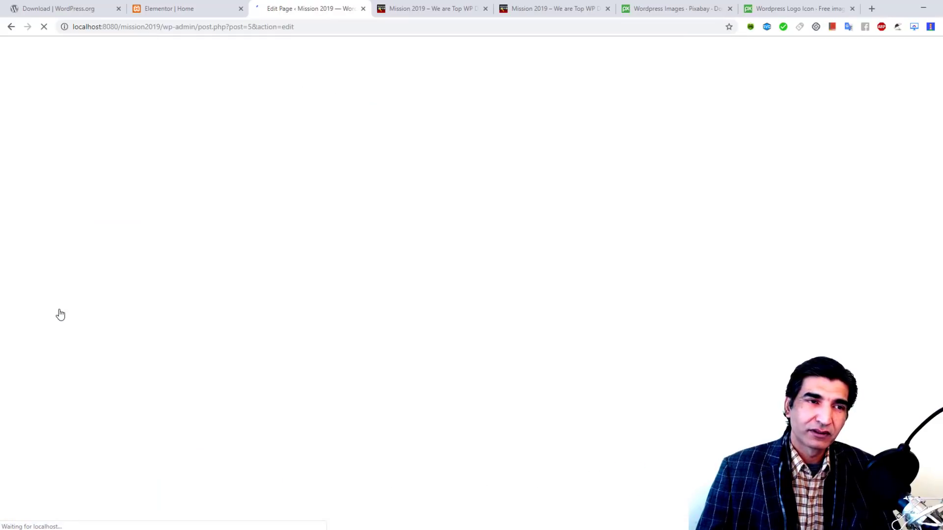
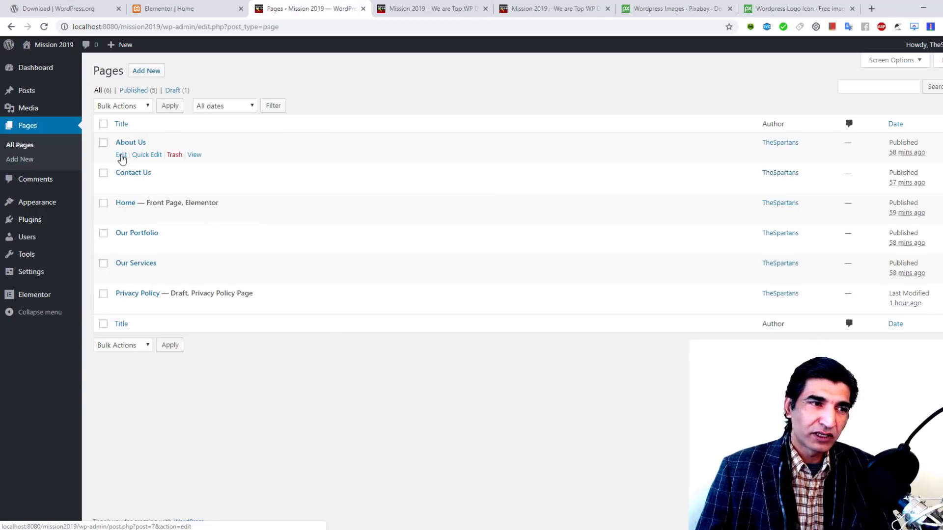
# Step: Open the About Us page in the Elementor editor
pyautogui.click(121, 155)
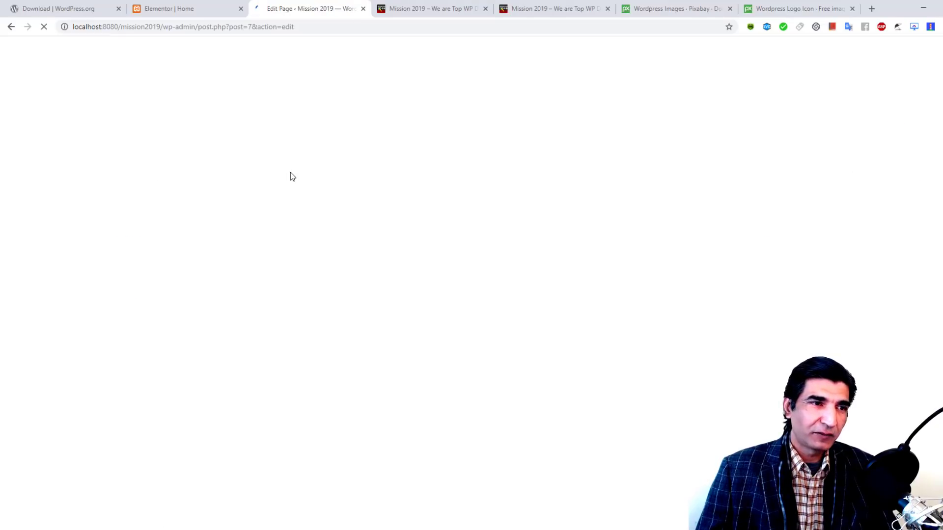
pyautogui.click(235, 69)
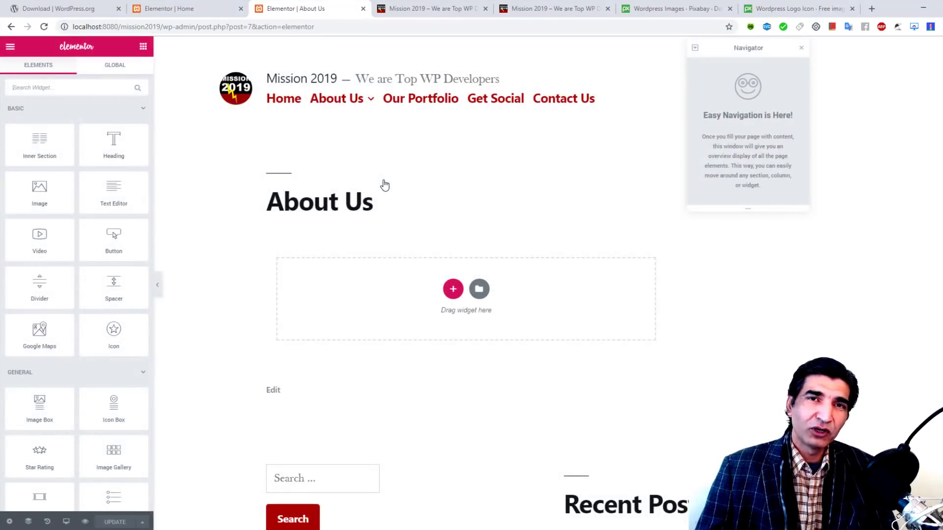
pyautogui.click(13, 53)
pyautogui.click(11, 49)
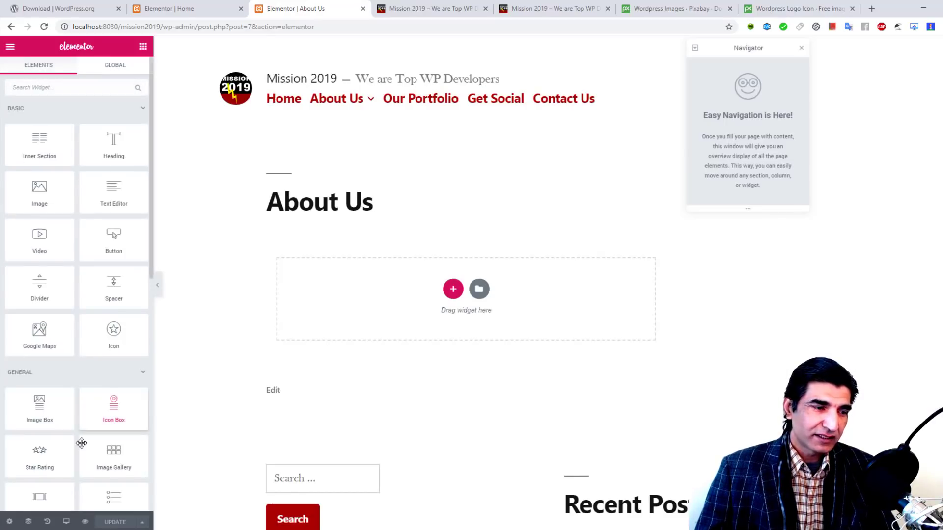
# Step: Set the About Us page layout to Elementor Full Width in Page Settings
pyautogui.click(9, 521)
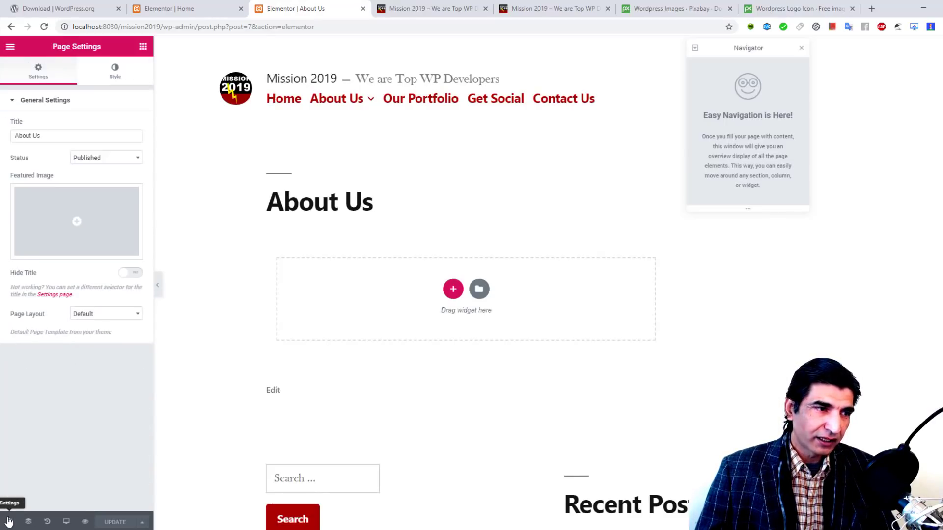
pyautogui.click(104, 320)
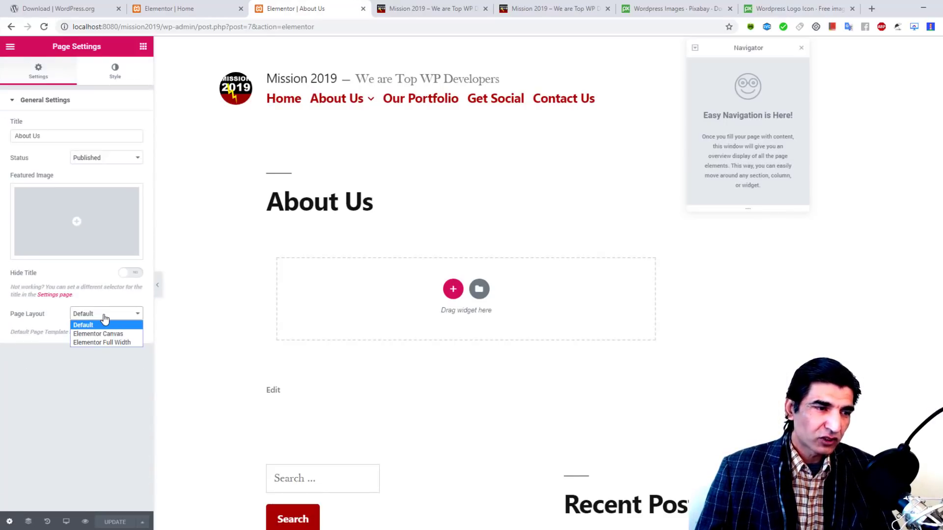
pyautogui.click(116, 345)
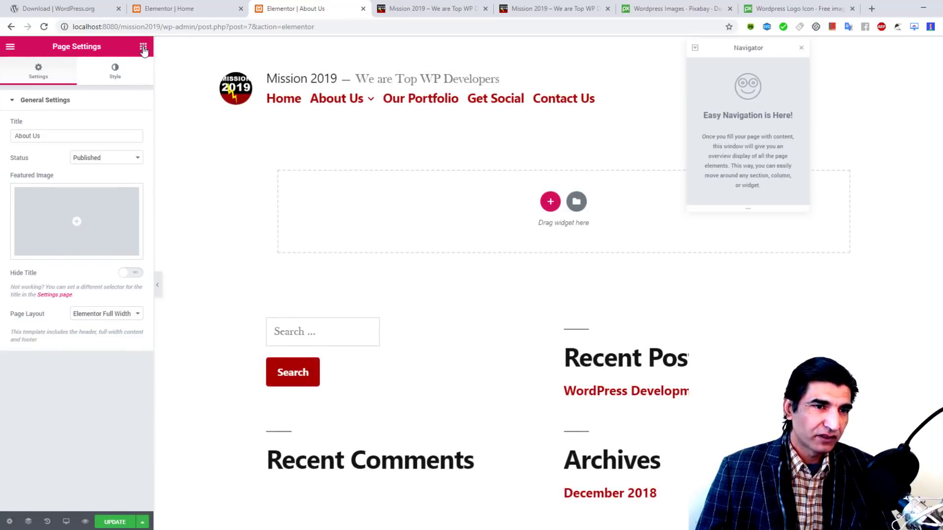
pyautogui.click(144, 49)
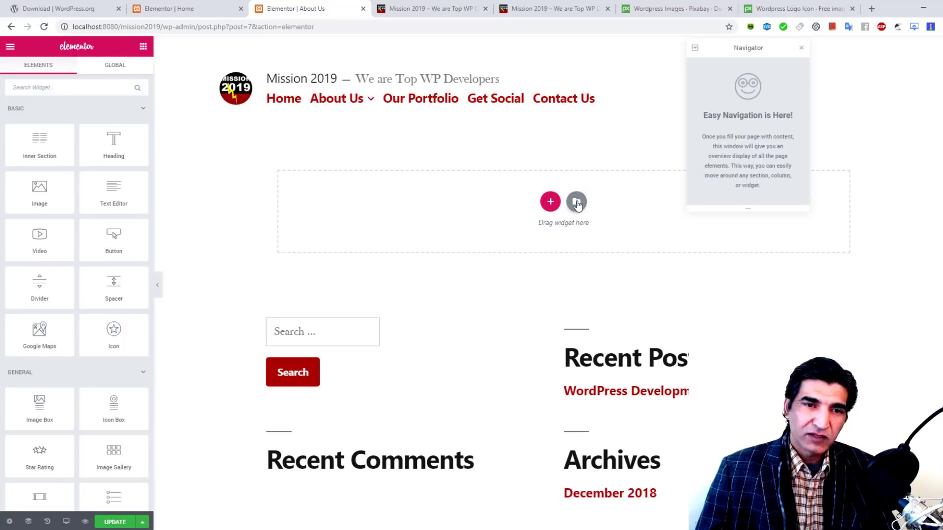
pyautogui.click(576, 202)
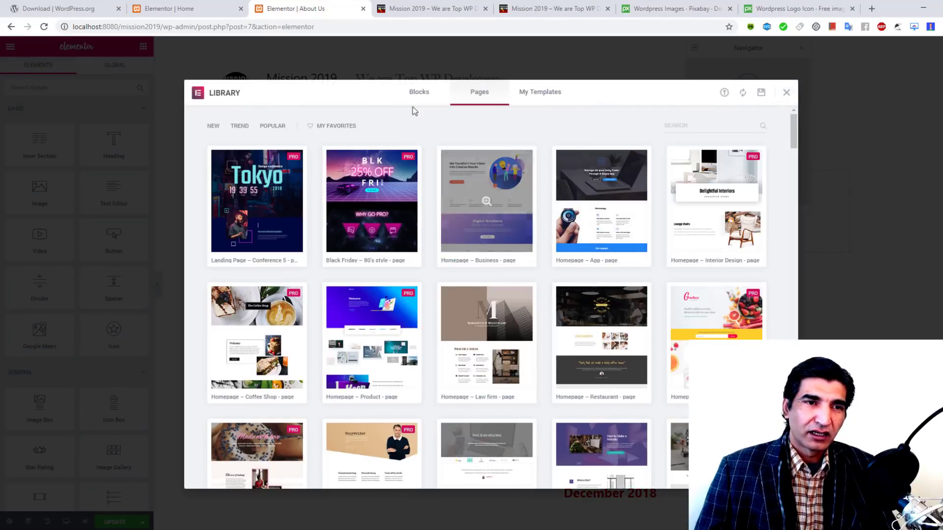
# Step: Sort page templates by Popular and insert the About – Startup template
pyautogui.click(265, 129)
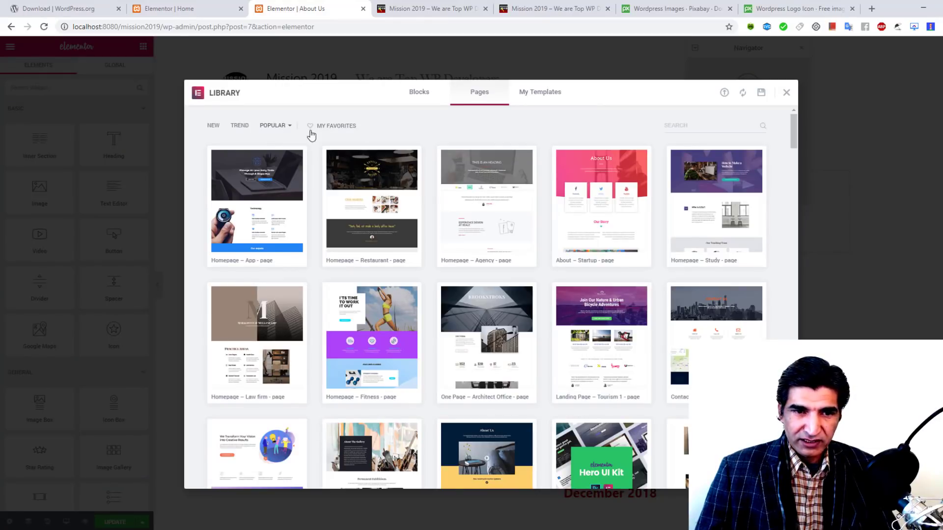
pyautogui.click(570, 262)
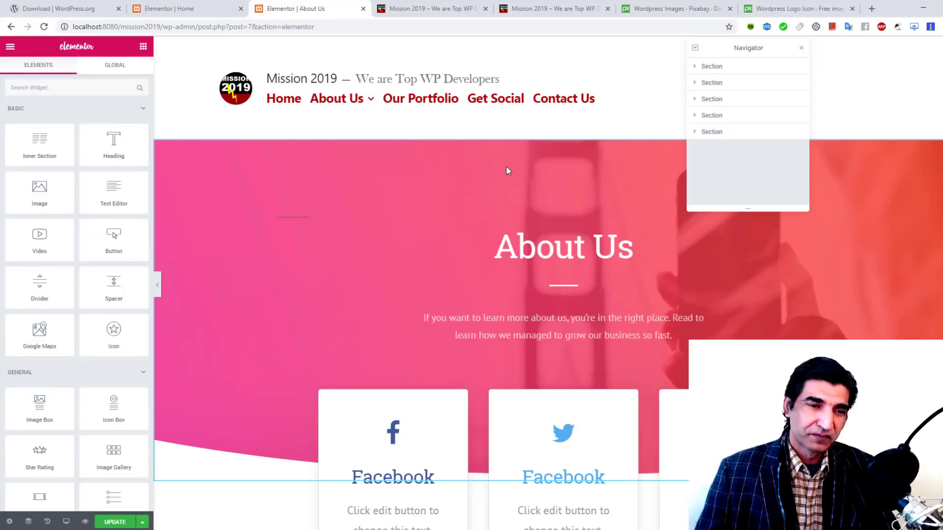
pyautogui.scroll(-3, 506, 166)
pyautogui.scroll(-6, 506, 166)
pyautogui.scroll(4, 505, 166)
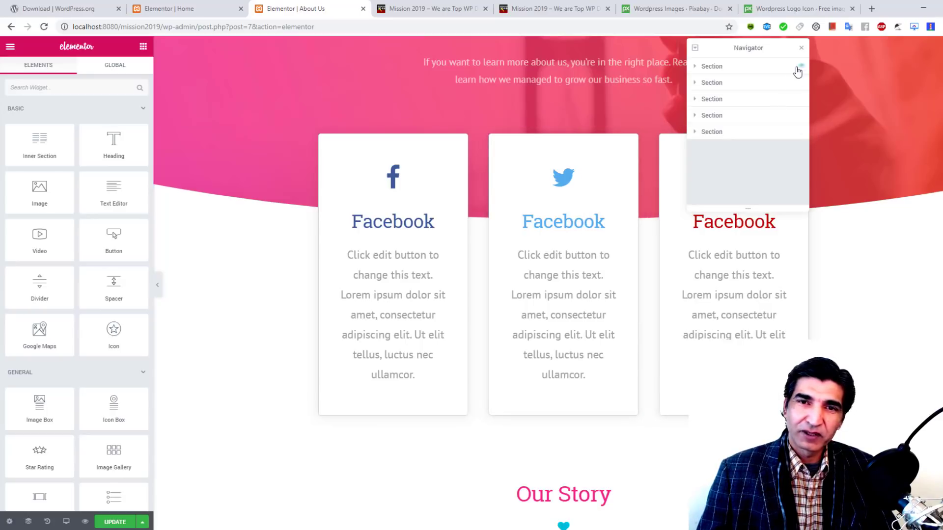
# Step: Change the middle social card's title from Facebook to Twitter
pyautogui.moveTo(765, 47); pyautogui.dragTo(910, 61)
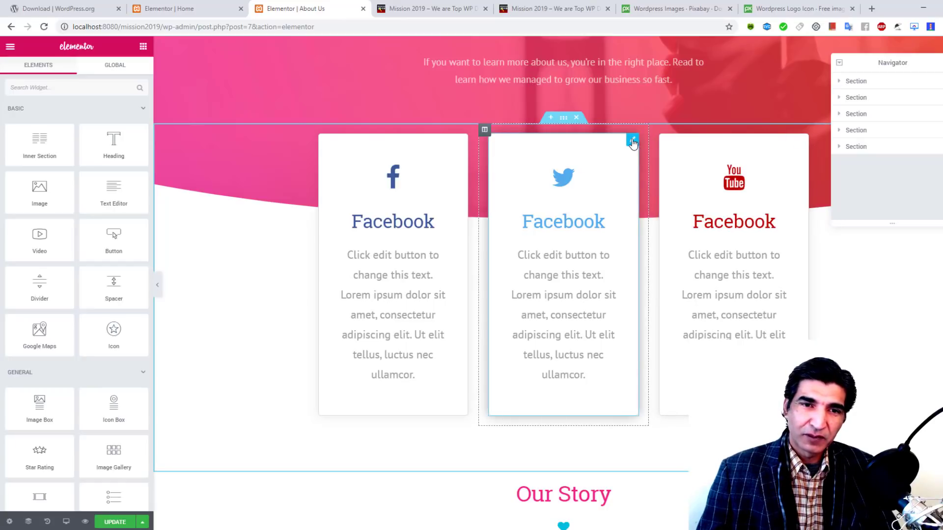
pyautogui.moveTo(633, 143); pyautogui.dragTo(632, 142)
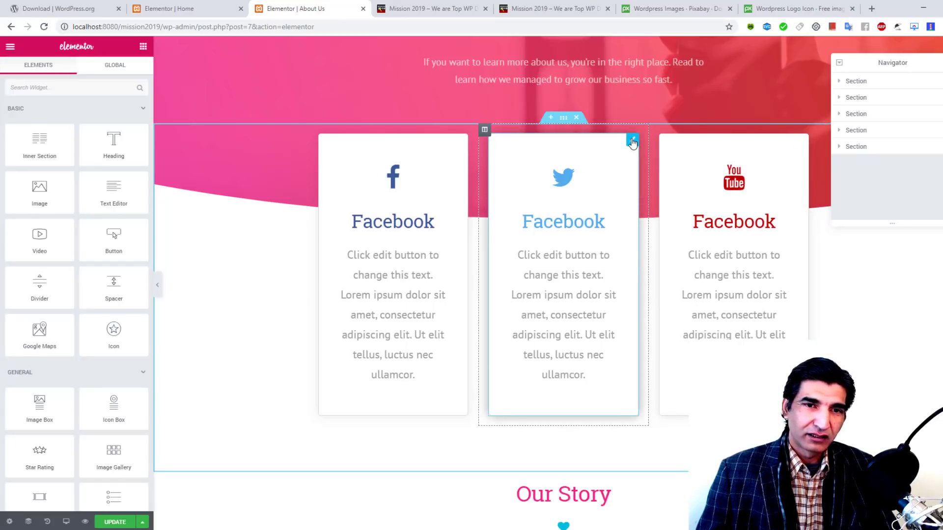
pyautogui.click(632, 143)
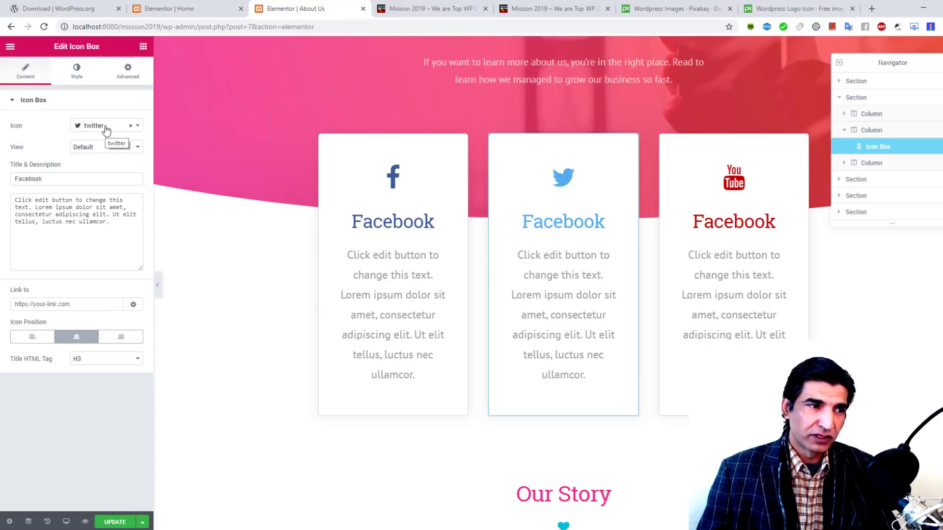
pyautogui.doubleClick(28, 179)
pyautogui.write('Twitter')
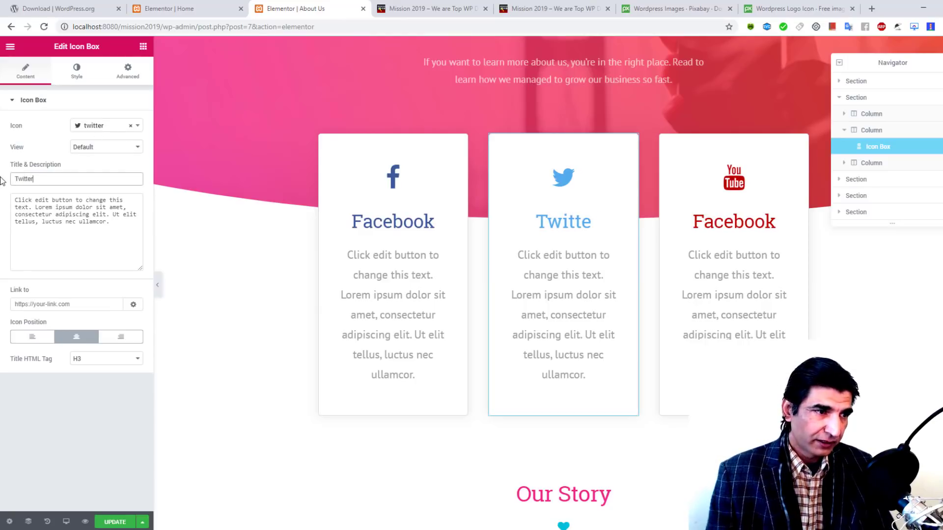
pyautogui.click(90, 236)
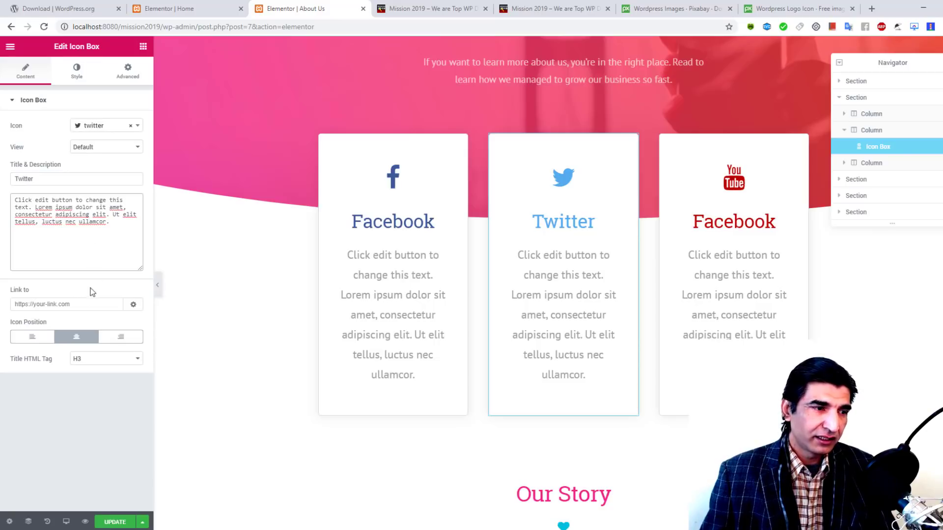
pyautogui.click(91, 300)
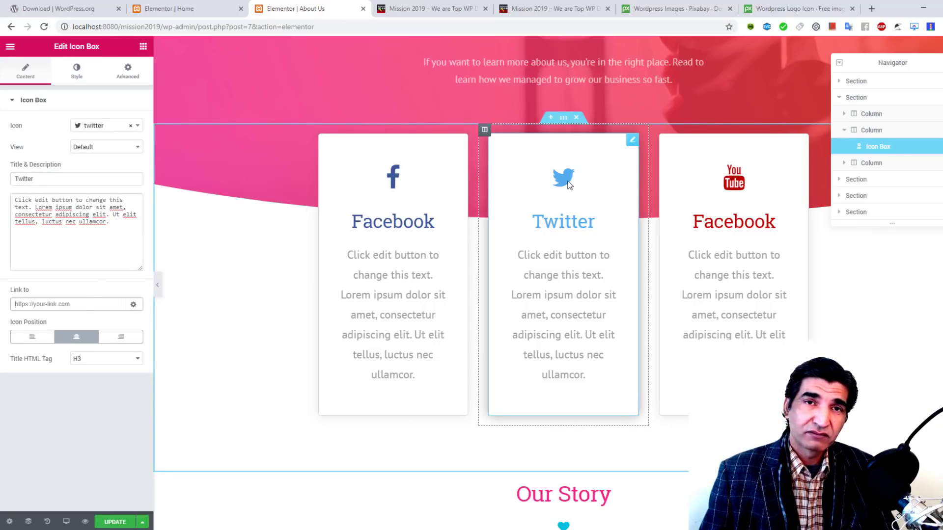
# Step: Retitle the third social card from Facebook to YouTube
pyautogui.click(803, 141)
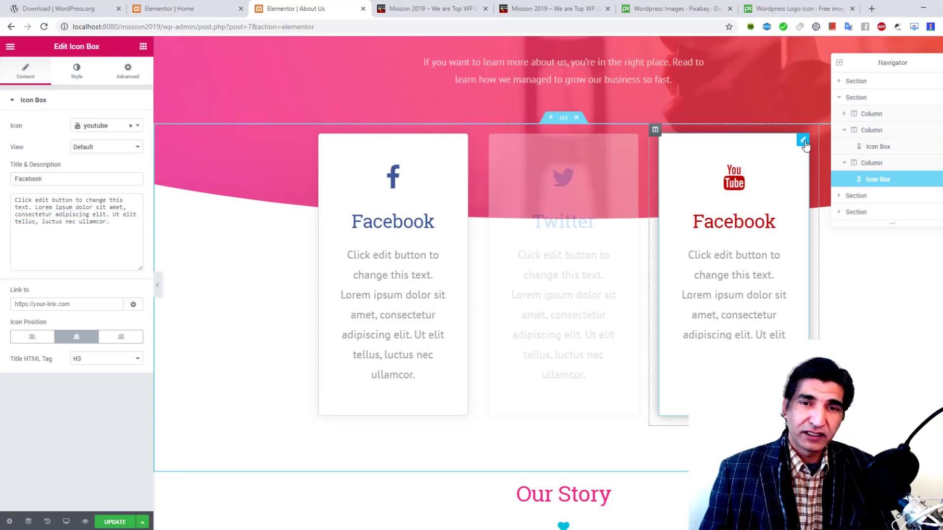
pyautogui.moveTo(49, 179); pyautogui.dragTo(2, 184)
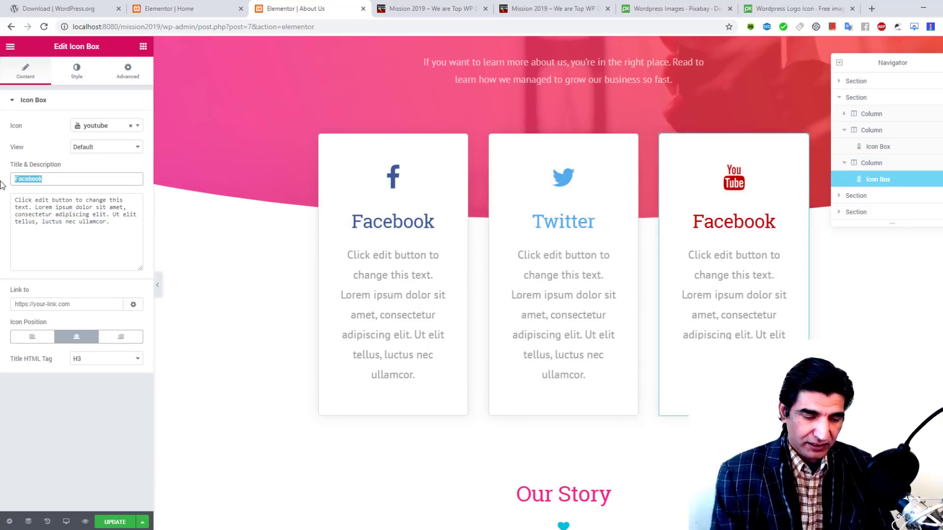
pyautogui.write('YouTube')
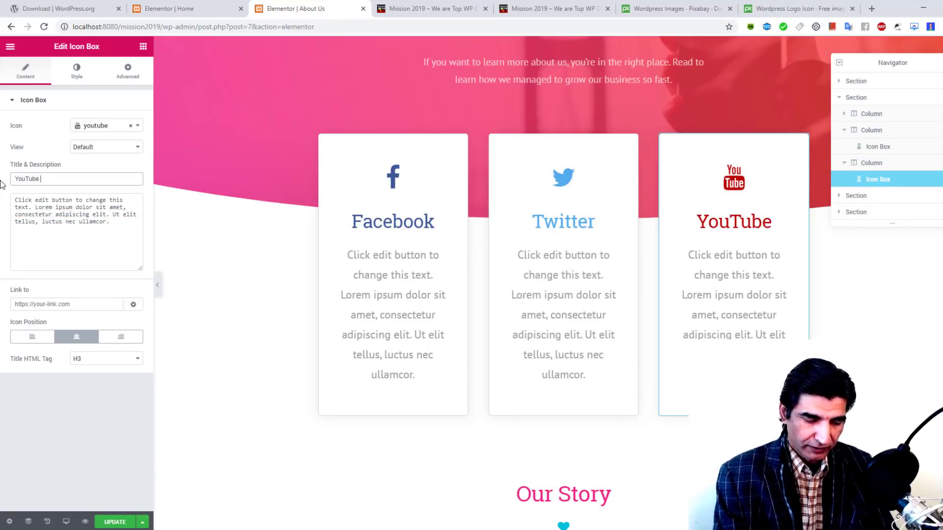
pyautogui.write(' Channel')
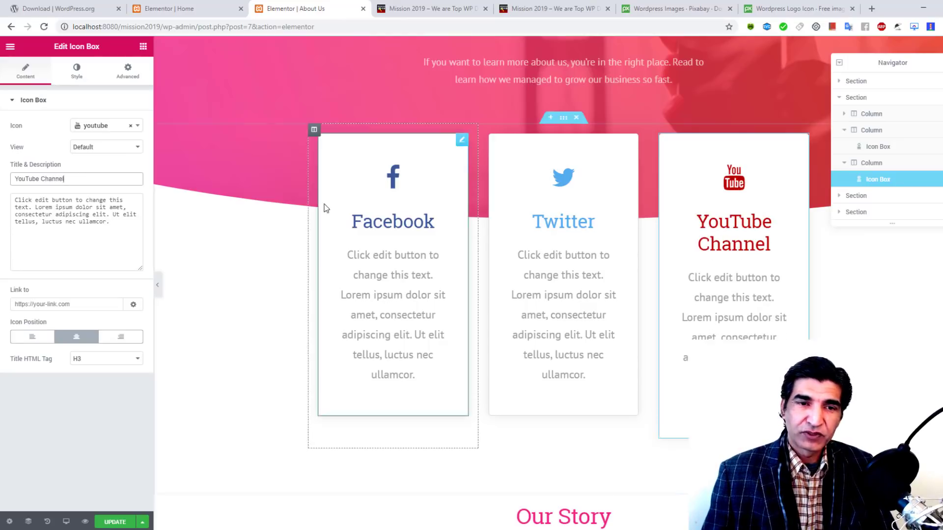
pyautogui.press('BackSpace')
pyautogui.press('BackSpace')
pyautogui.press('BackSpace')
pyautogui.press('BackSpace')
pyautogui.press('BackSpace')
pyautogui.press('BackSpace')
pyautogui.press('BackSpace')
pyautogui.press('BackSpace')
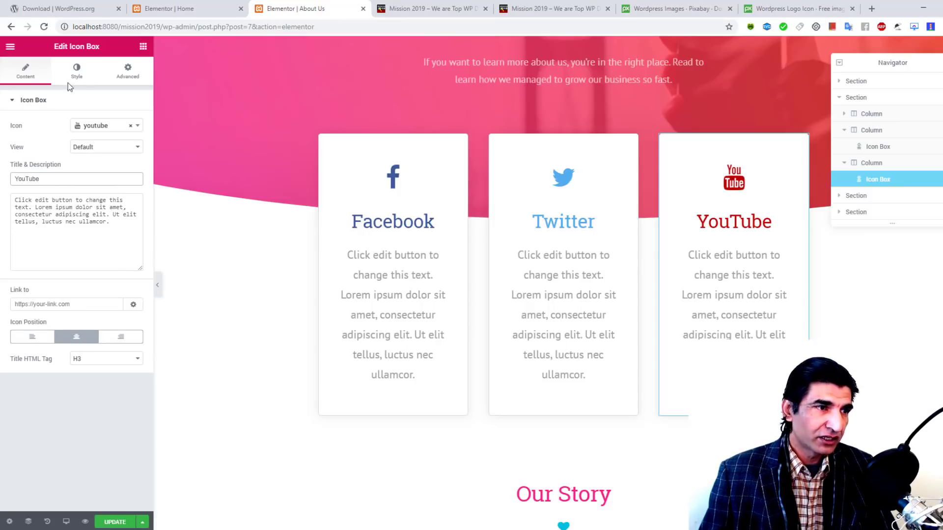
# Step: In the YouTube card's Style settings, keep icon spacing at 25 and reset the icon size
pyautogui.click(78, 74)
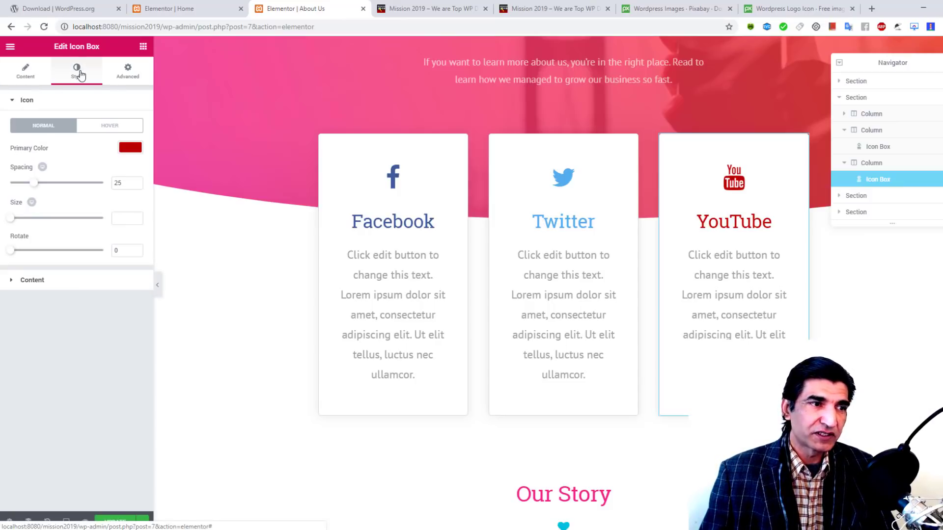
pyautogui.click(128, 78)
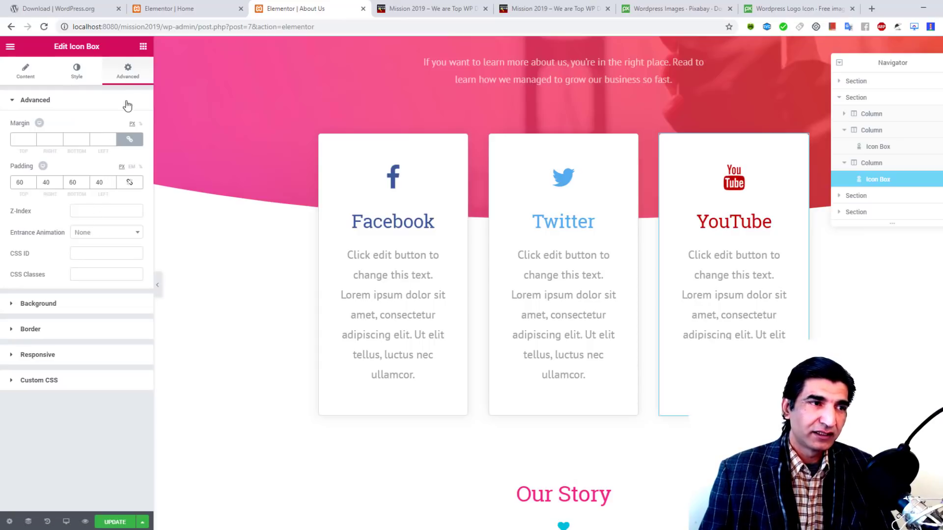
pyautogui.click(31, 74)
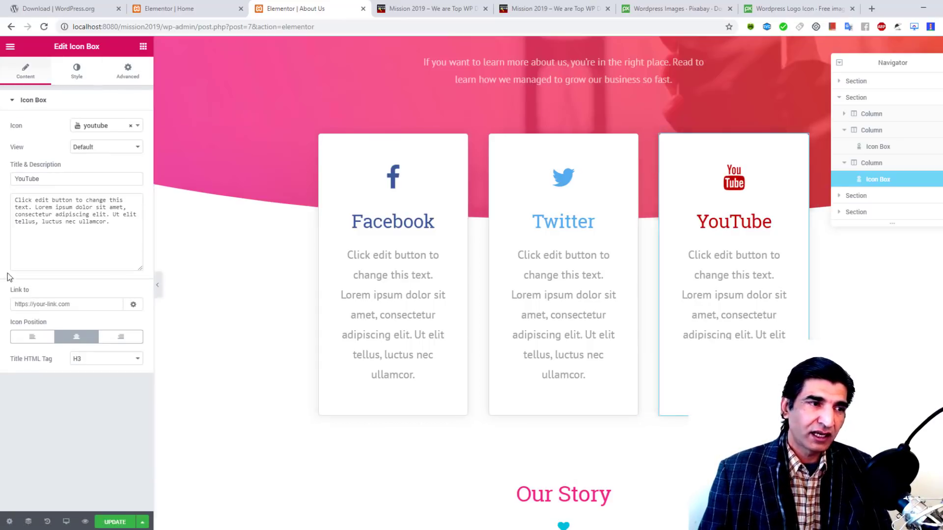
pyautogui.click(76, 71)
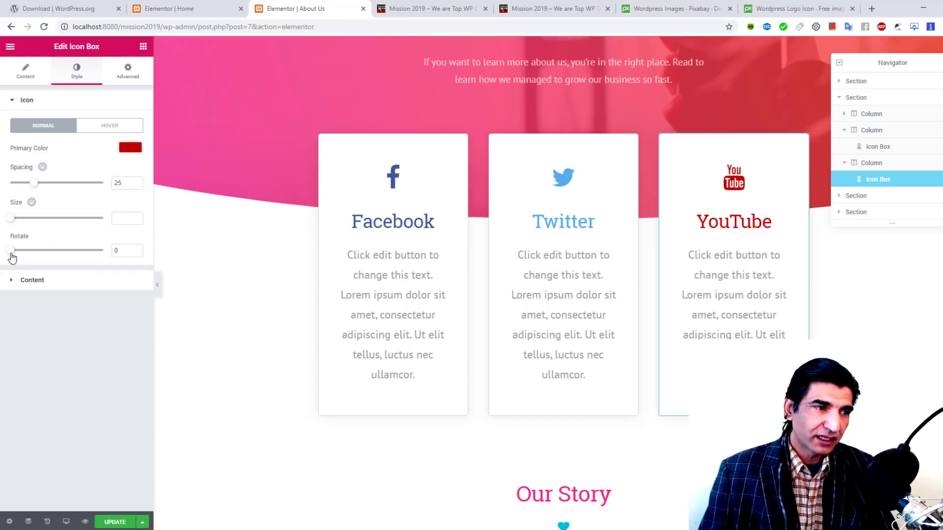
pyautogui.moveTo(12, 253); pyautogui.dragTo(8, 220)
pyautogui.moveTo(35, 185); pyautogui.dragTo(2, 201)
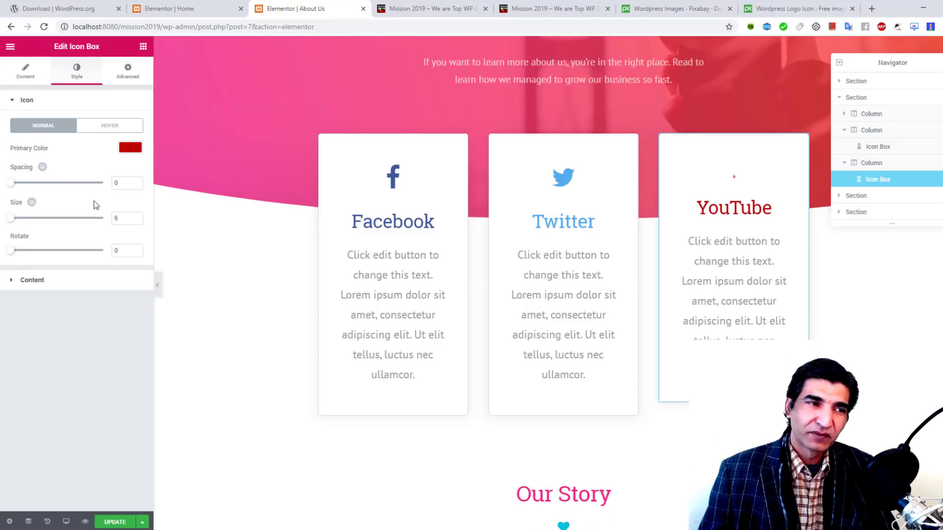
pyautogui.doubleClick(131, 182)
pyautogui.write('2')
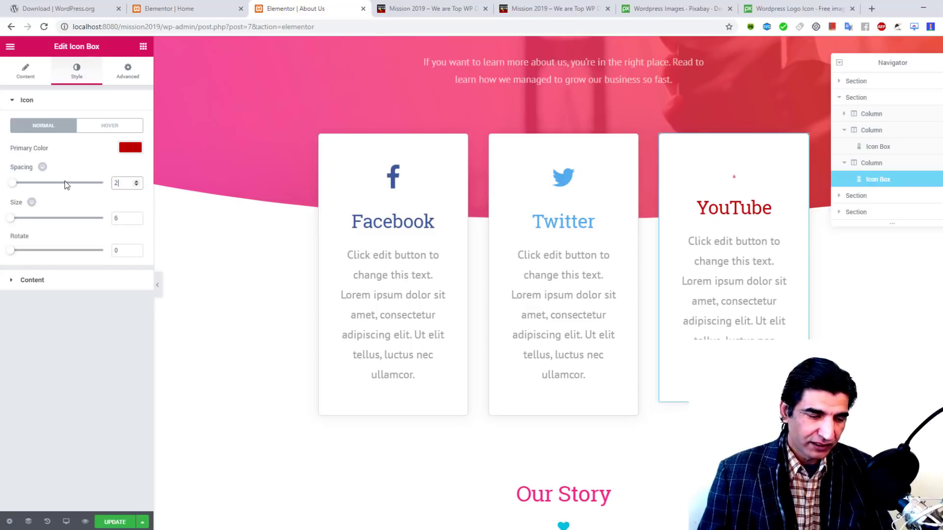
pyautogui.write('5')
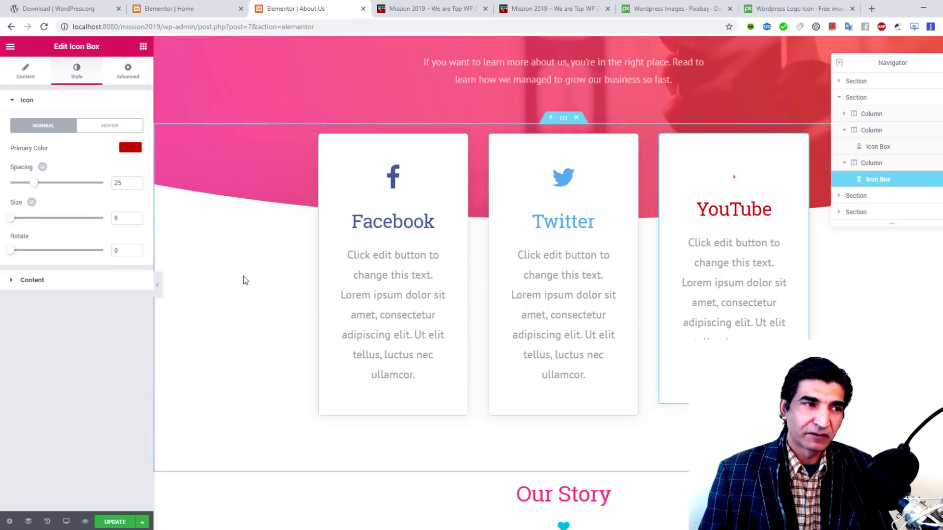
pyautogui.press('BackSpace')
pyautogui.press('BackSpace')
pyautogui.write('0')
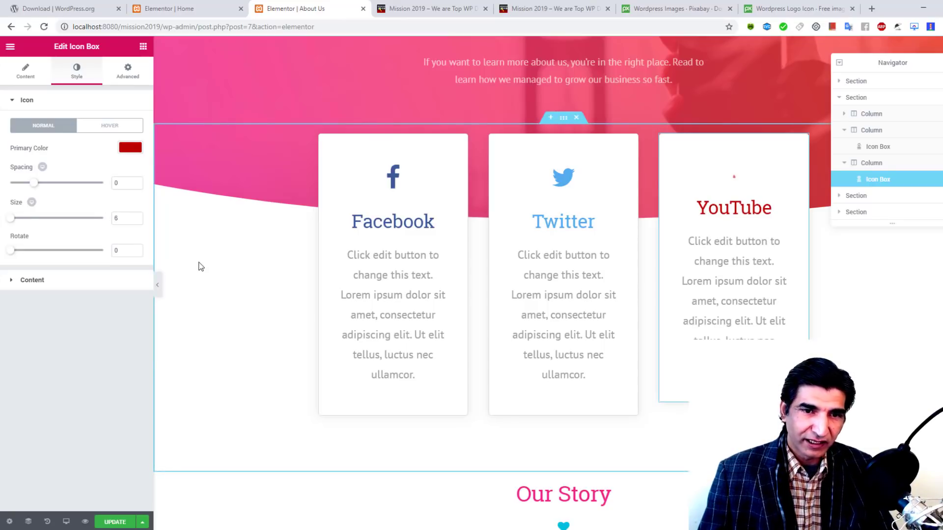
pyautogui.hotkey('ctrl', 'z')
pyautogui.hotkey('ctrl', 'z')
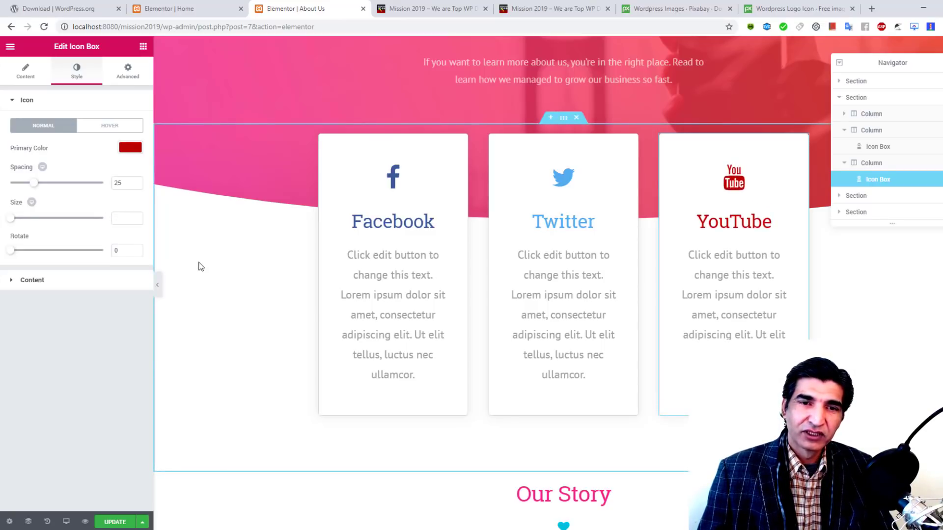
# Step: Review the card's Advanced Background, Border and Responsive settings, toggling Hide On Desktop on and off
pyautogui.click(131, 72)
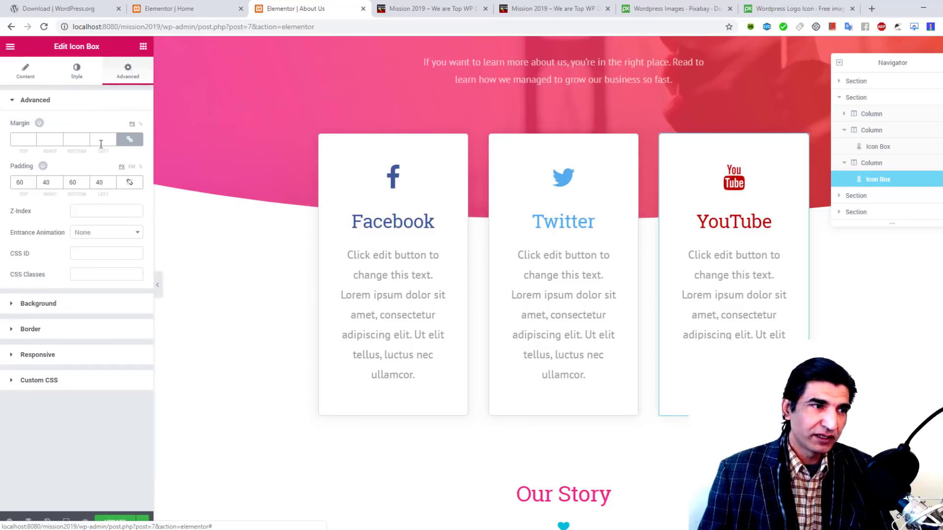
pyautogui.click(57, 305)
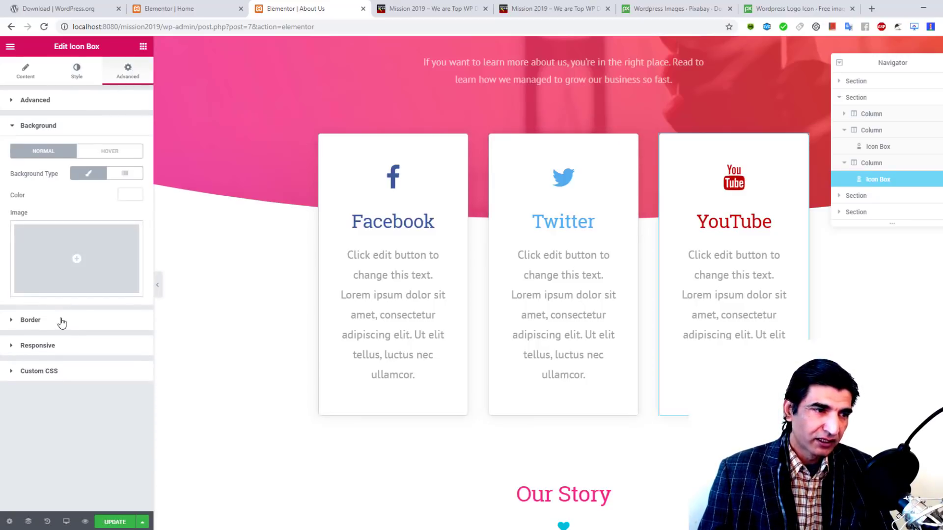
pyautogui.click(60, 321)
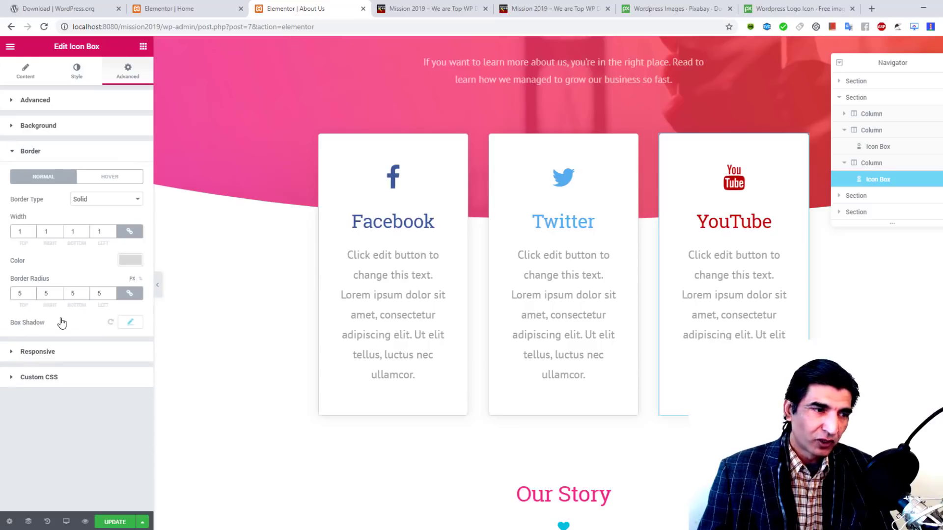
pyautogui.click(49, 352)
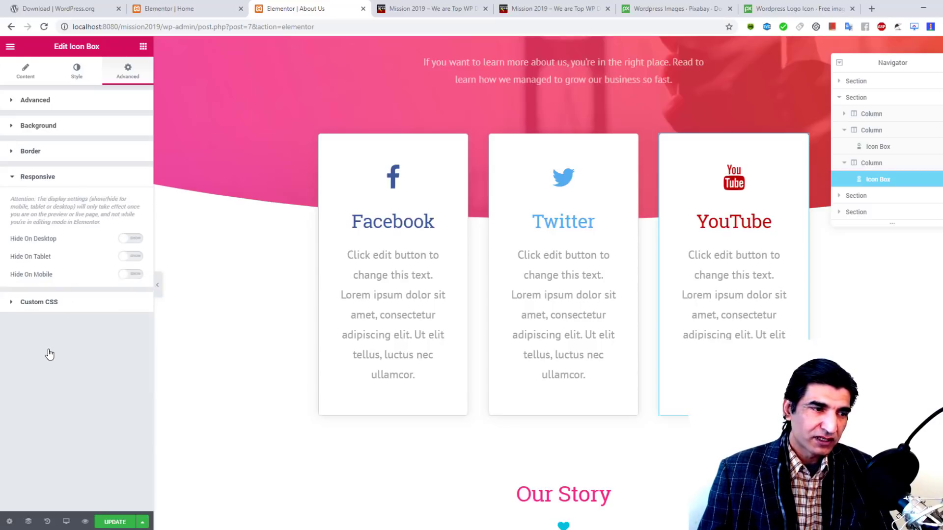
pyautogui.click(133, 239)
pyautogui.click(127, 242)
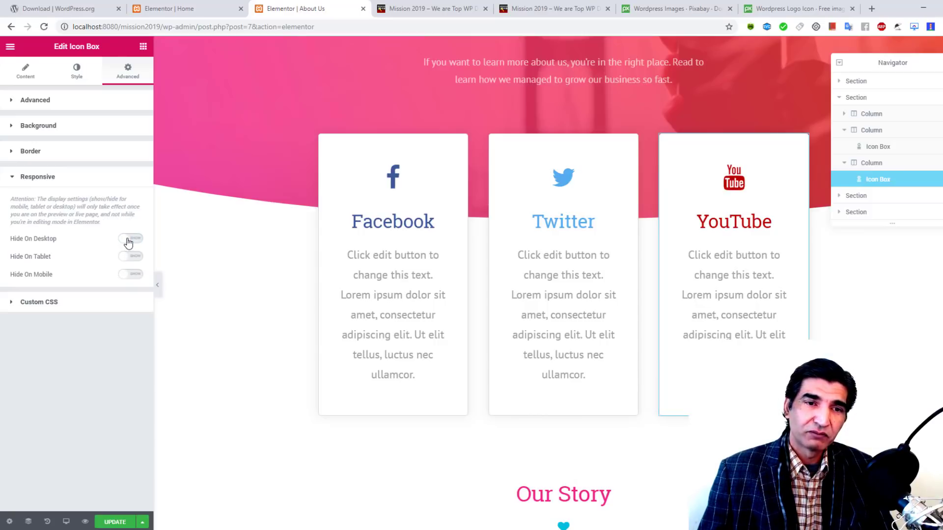
# Step: Update the About Us page to save its Elementor changes
pyautogui.scroll(-12, 403, 231)
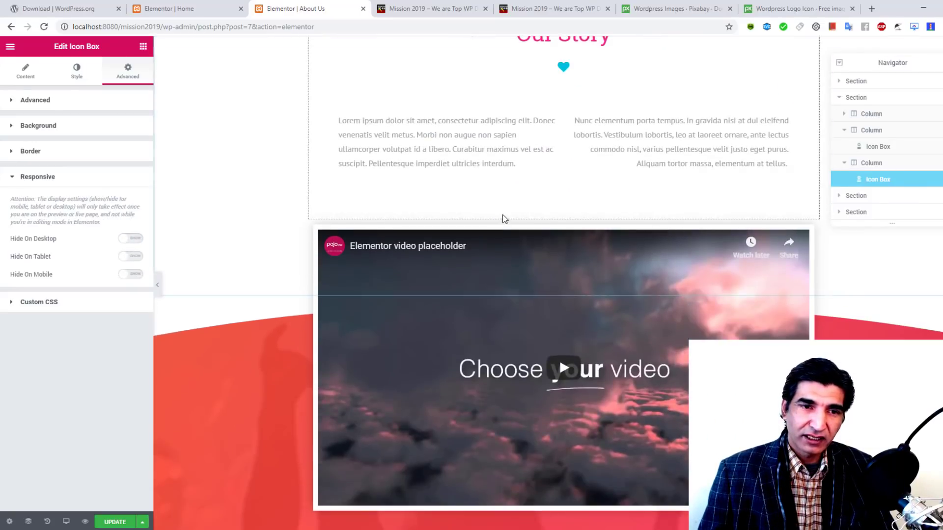
pyautogui.scroll(5, 476, 202)
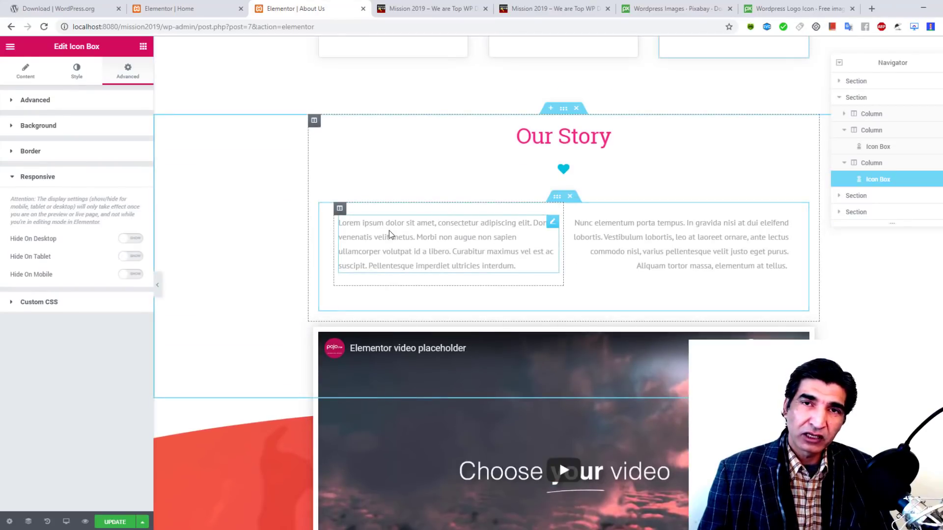
pyautogui.scroll(-6, 390, 235)
pyautogui.scroll(-12, 391, 235)
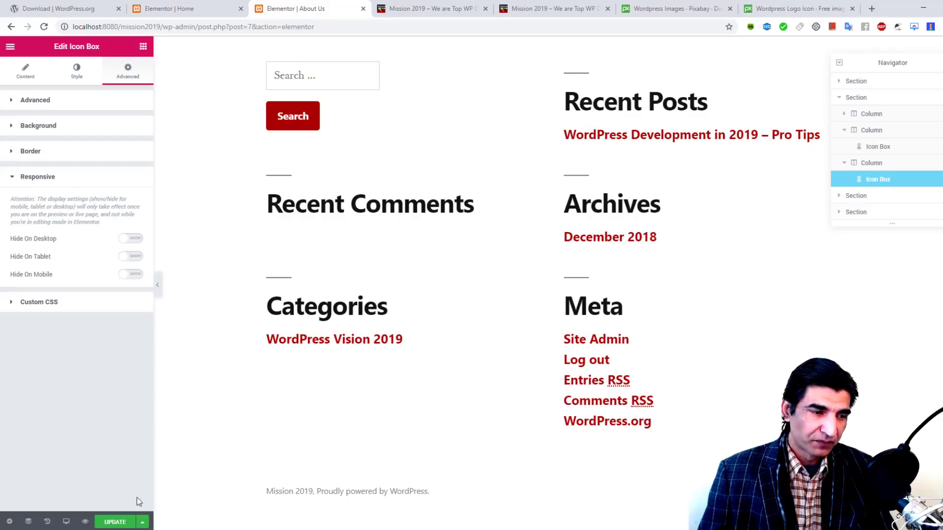
pyautogui.click(112, 523)
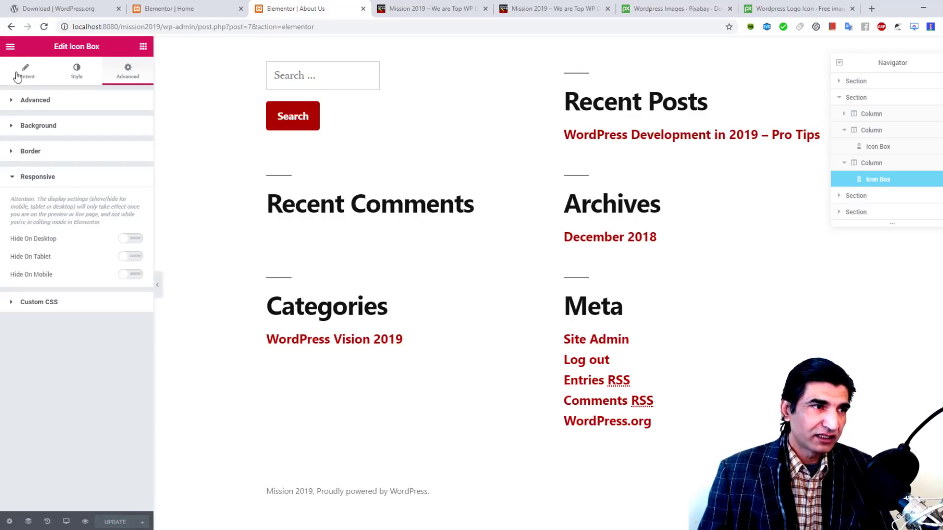
# Step: Exit Elementor to the dashboard and open the All Pages list
pyautogui.click(7, 49)
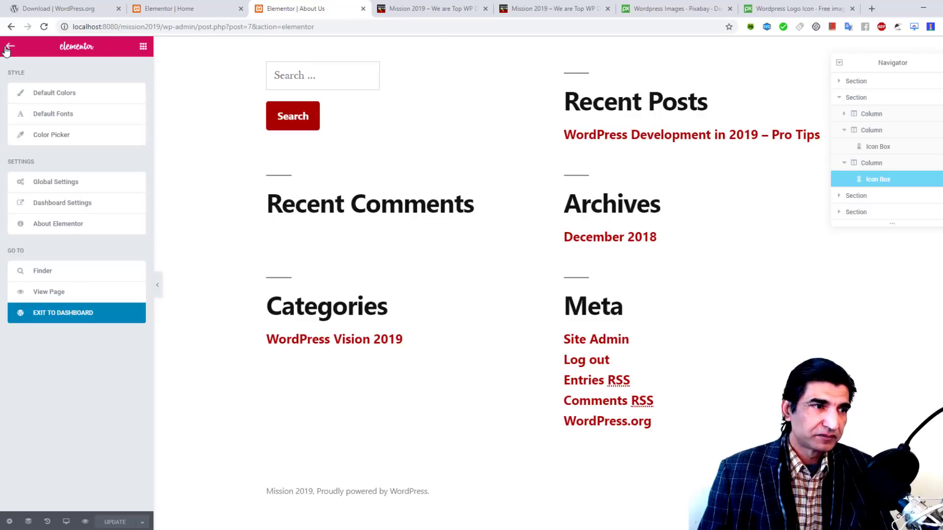
pyautogui.click(62, 315)
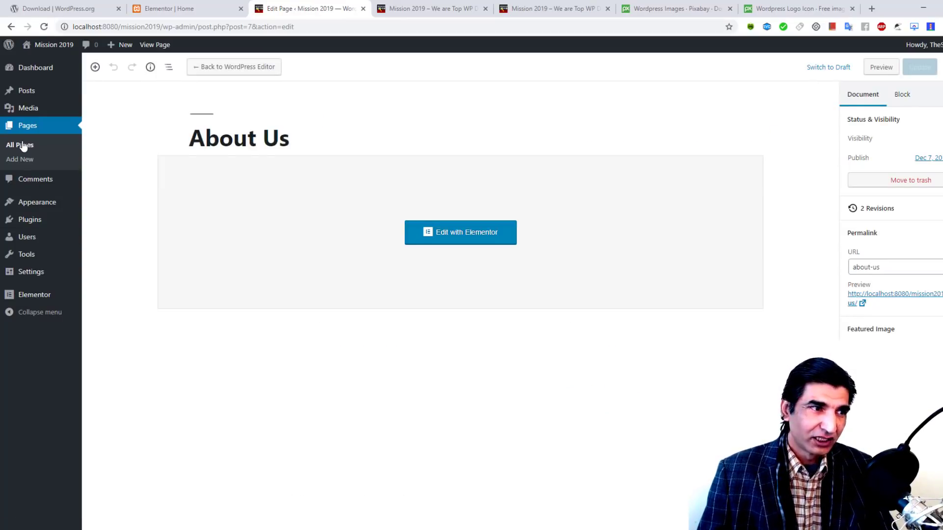
pyautogui.click(23, 145)
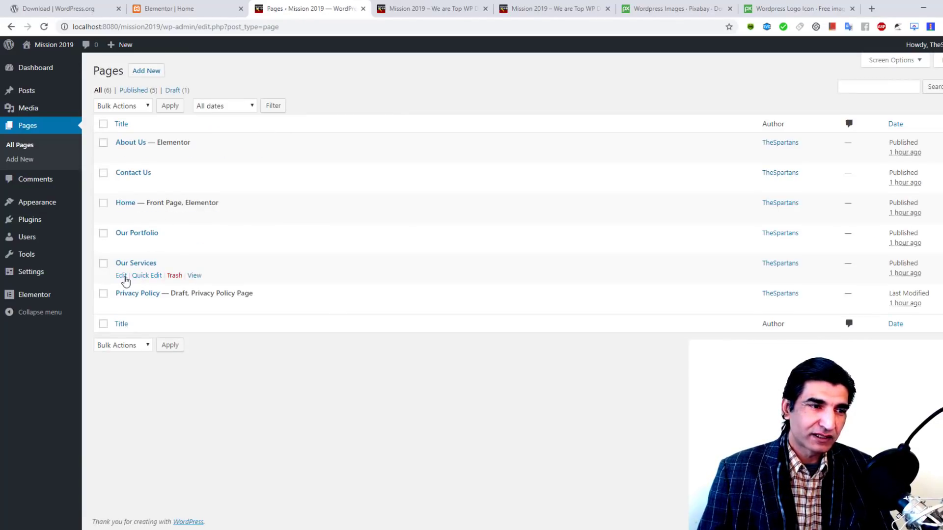
# Step: Open Our Services in Elementor, search templates for 'SERVI', and insert Services – Moving
pyautogui.click(123, 276)
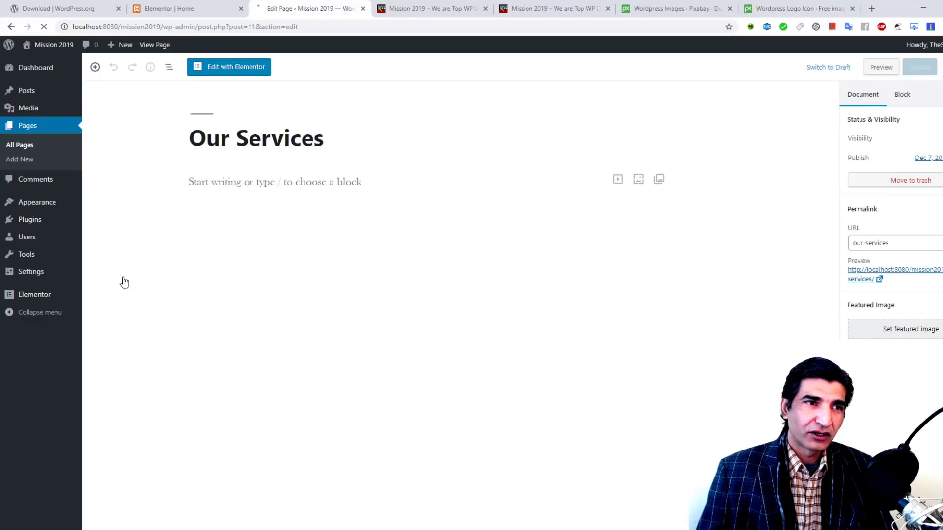
pyautogui.click(241, 66)
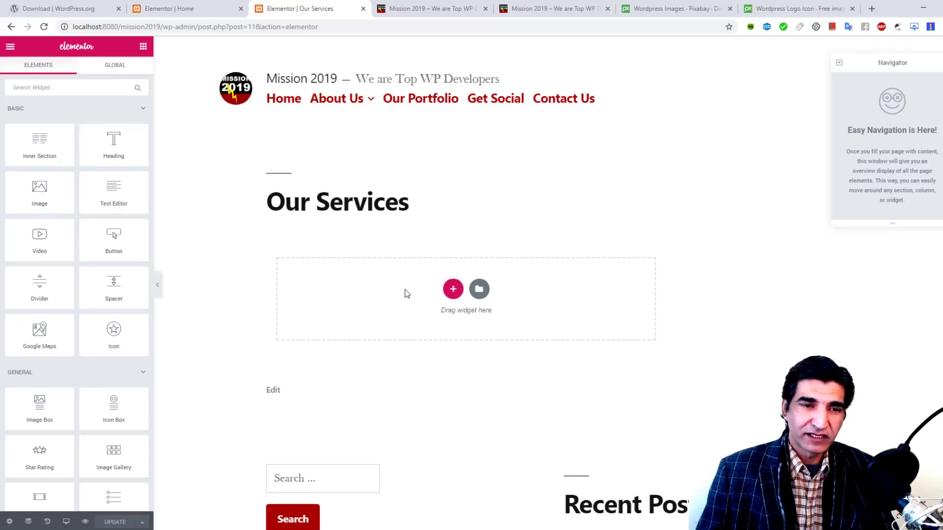
pyautogui.click(479, 289)
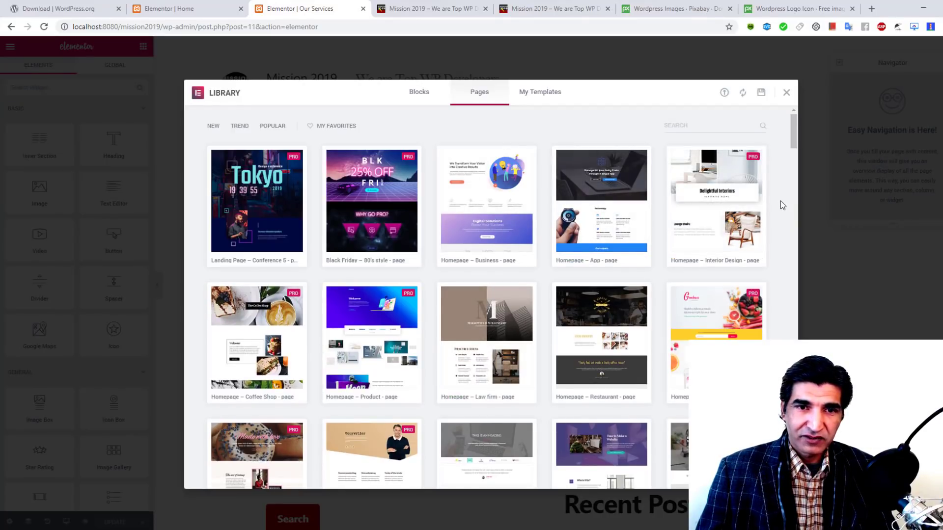
pyautogui.click(730, 123)
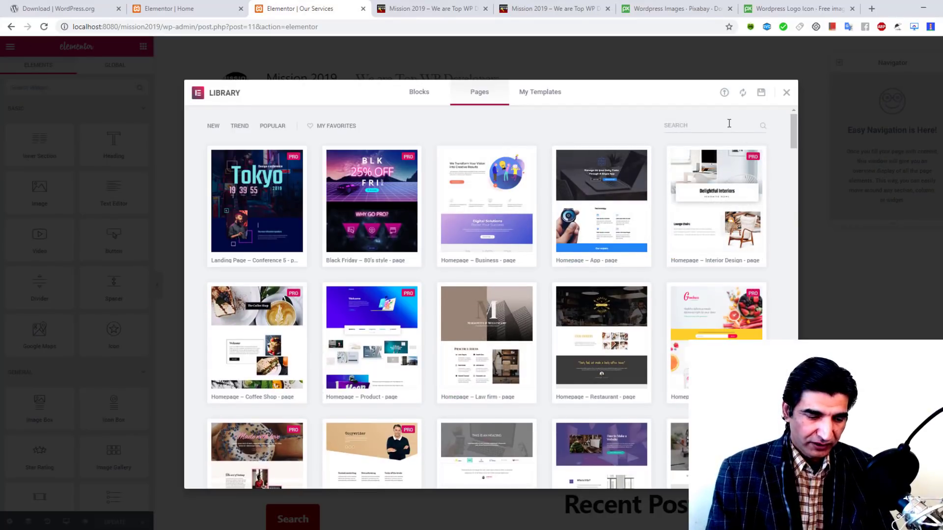
pyautogui.write('SERVIC')
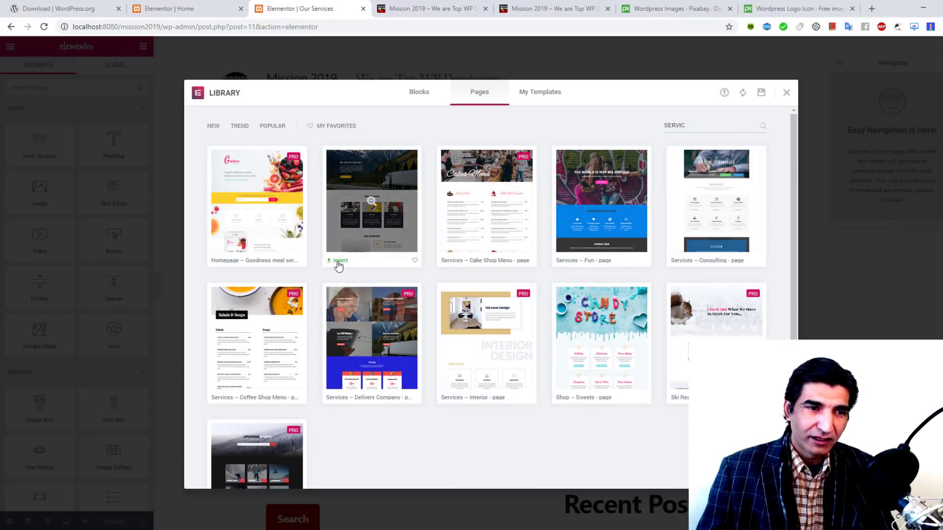
pyautogui.click(339, 264)
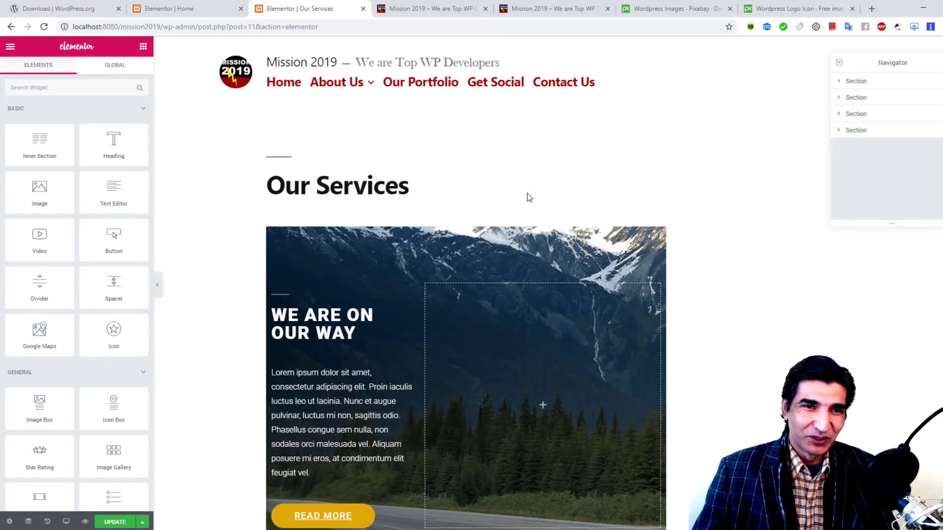
# Step: Set the Our Services page layout to Elementor Full Width and update the page
pyautogui.scroll(-4, 747, 210)
pyautogui.scroll(-6, 688, 207)
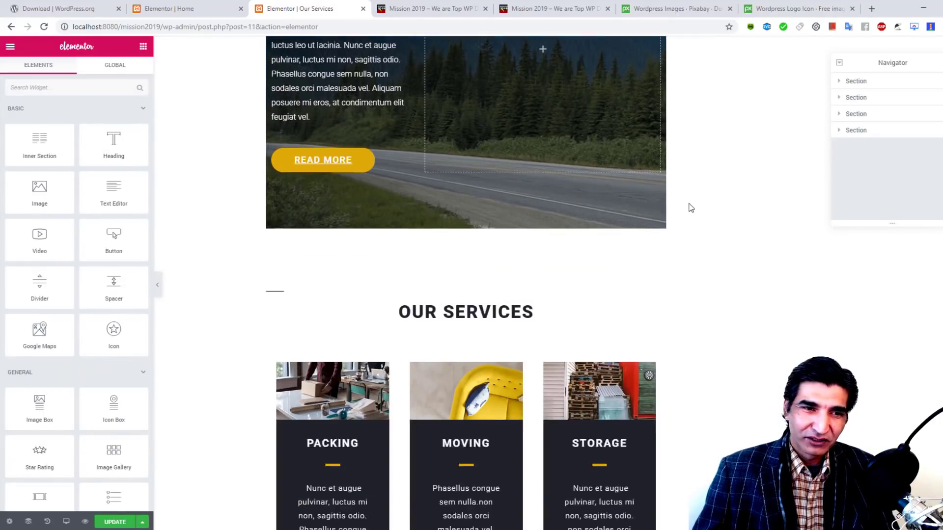
pyautogui.click(9, 522)
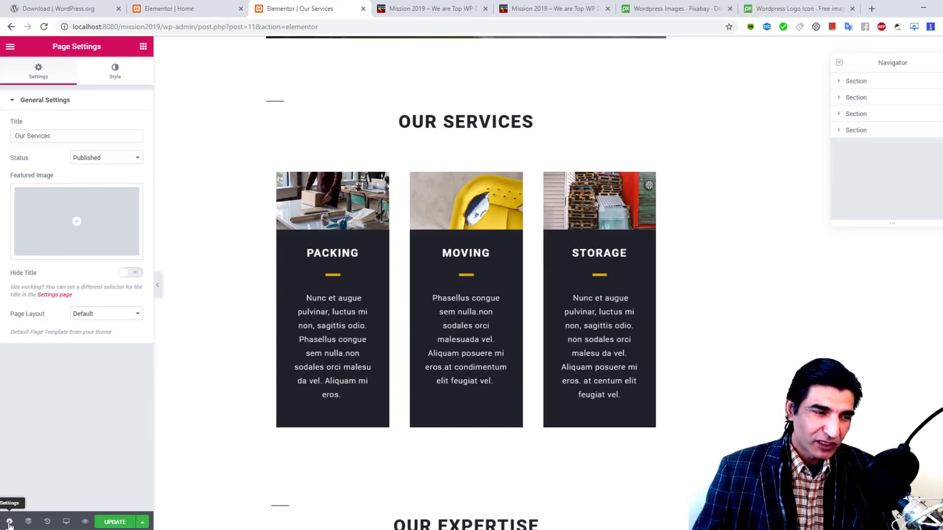
pyautogui.click(118, 314)
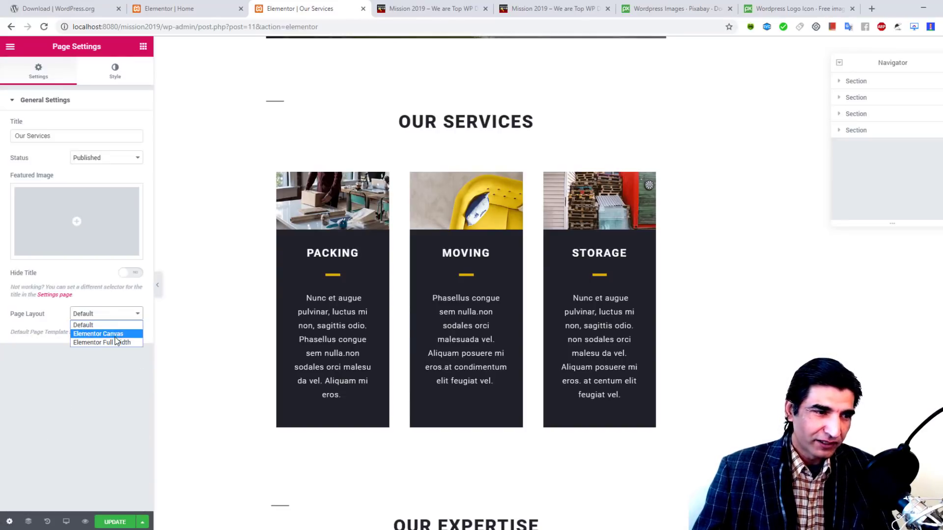
pyautogui.click(118, 343)
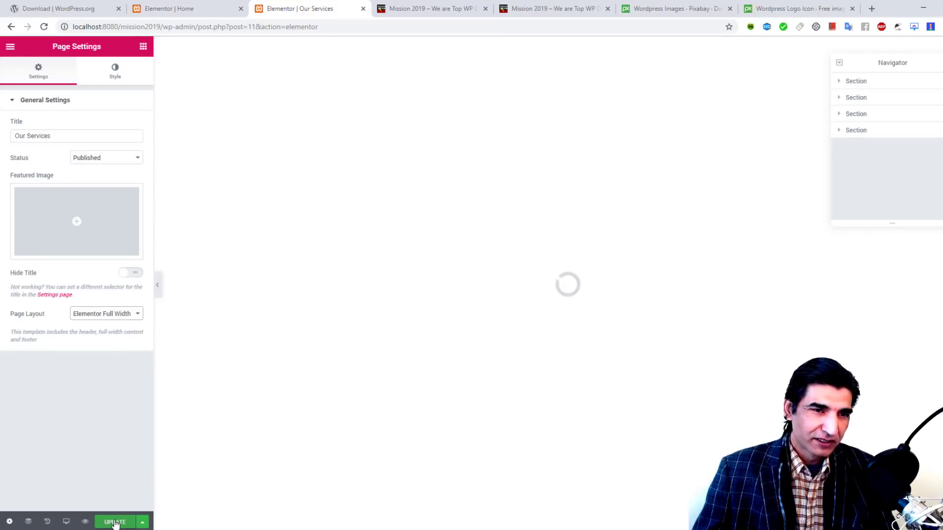
pyautogui.click(114, 524)
# Step: Exit Elementor to the dashboard and open the All Pages list
pyautogui.scroll(10, 538, 261)
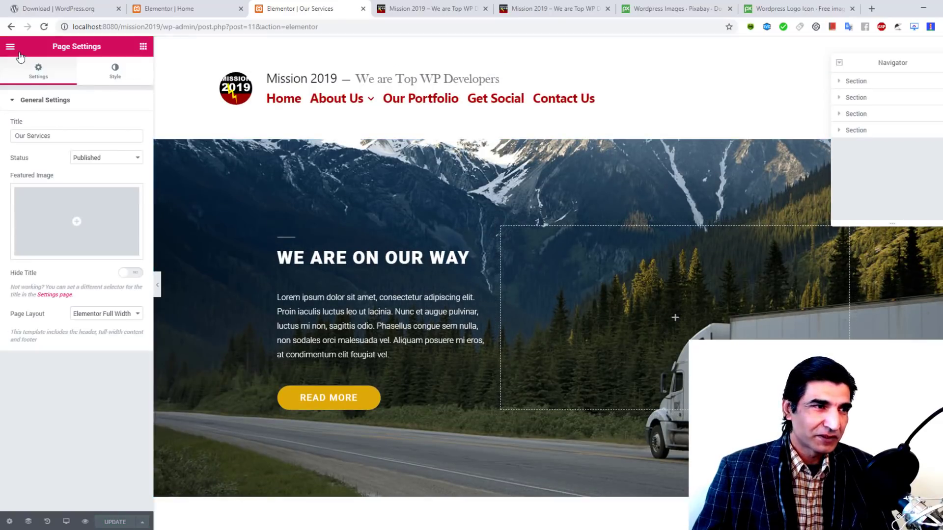
pyautogui.click(10, 47)
pyautogui.click(62, 320)
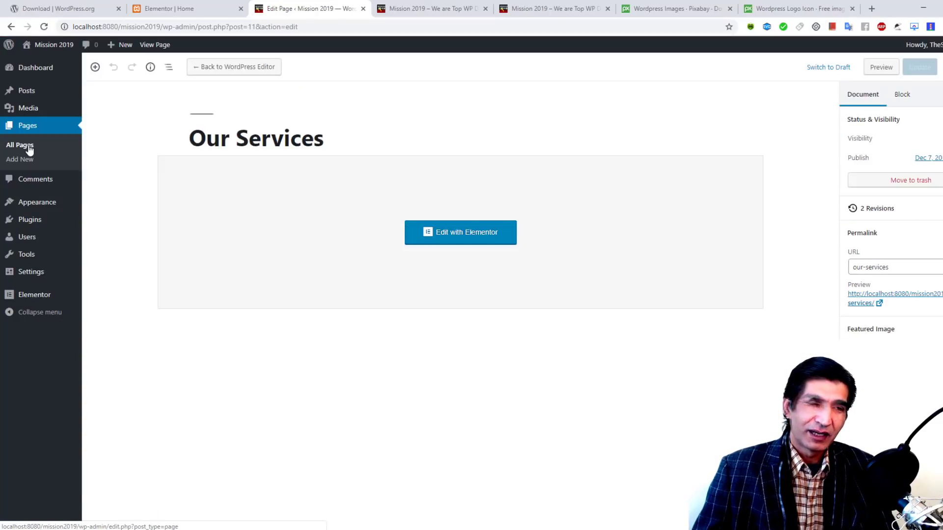
pyautogui.click(25, 145)
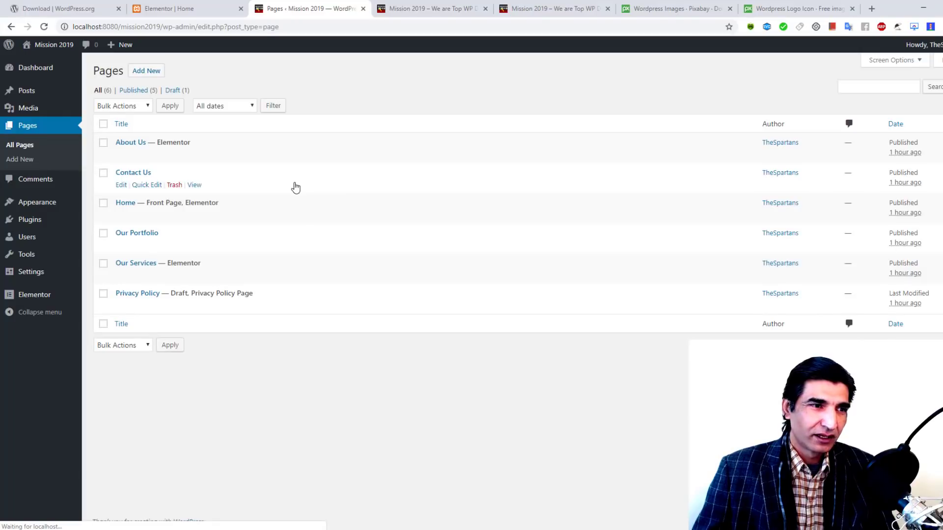
# Step: Open Contact Us in Elementor, search templates for 'contact', and insert the Contact – Modern template
pyautogui.click(121, 185)
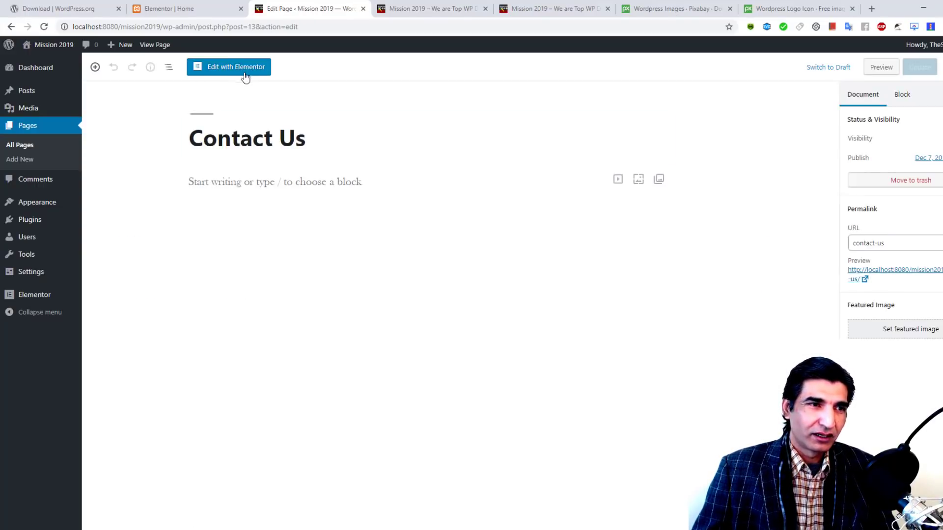
pyautogui.click(241, 69)
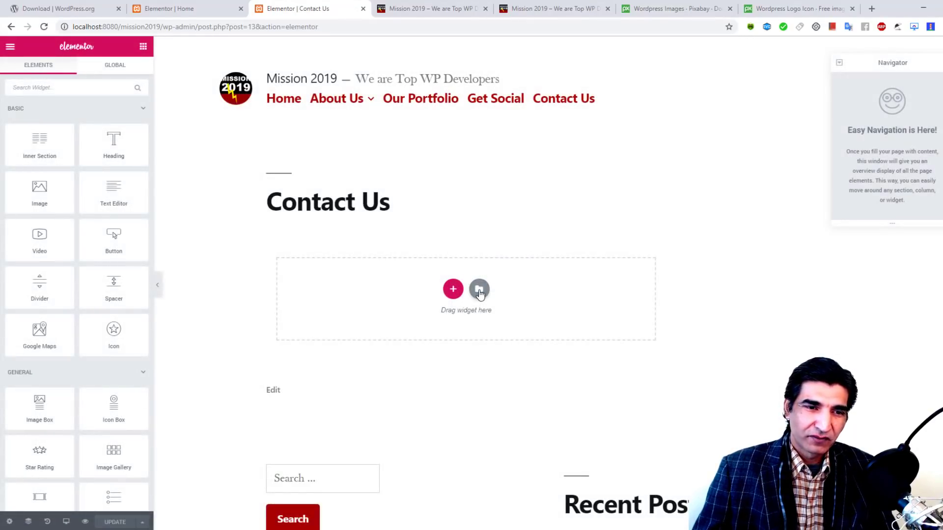
pyautogui.click(478, 289)
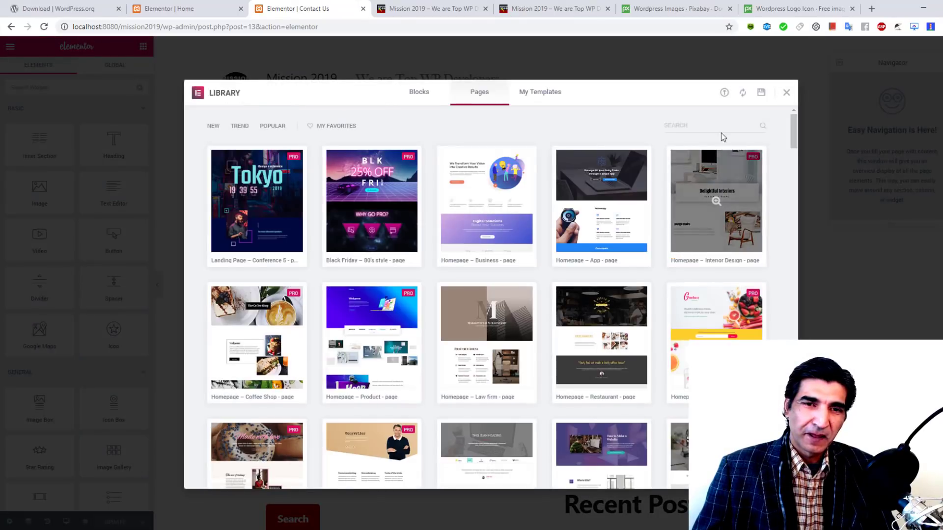
pyautogui.click(719, 124)
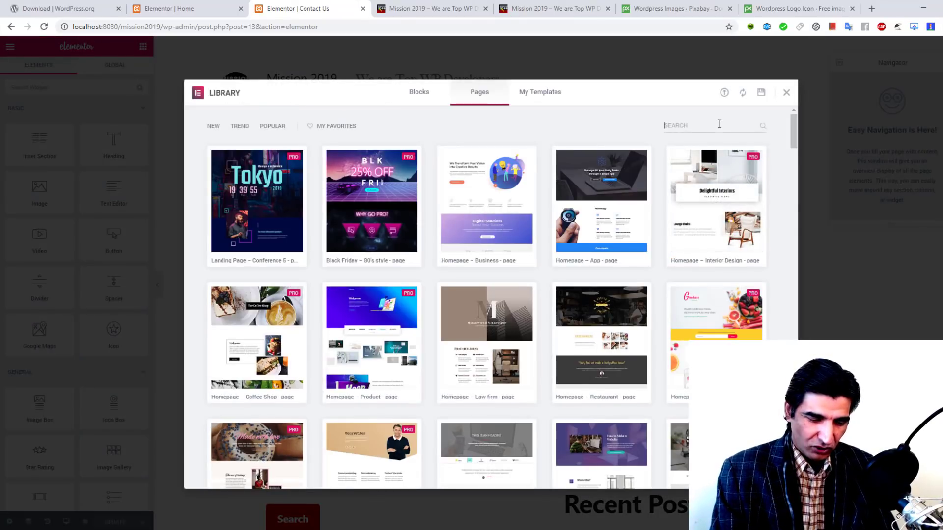
pyautogui.write('contact')
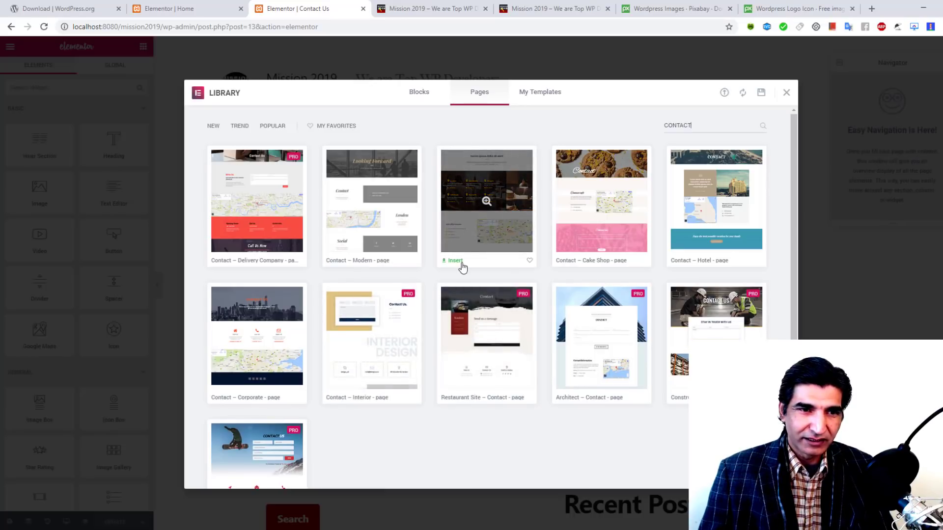
pyautogui.click(338, 262)
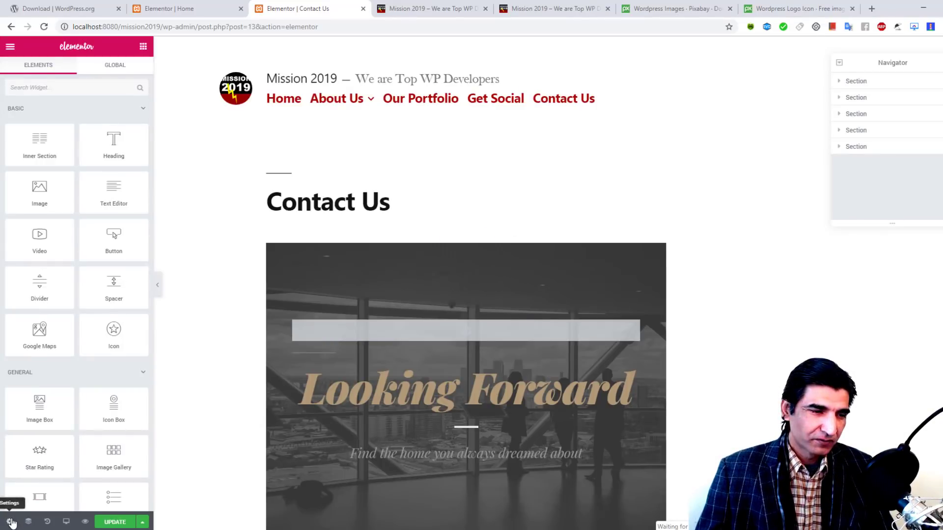
# Step: Set the Contact Us page layout to Elementor Full Width and check the Looking Forward hero
pyautogui.click(11, 522)
pyautogui.click(98, 315)
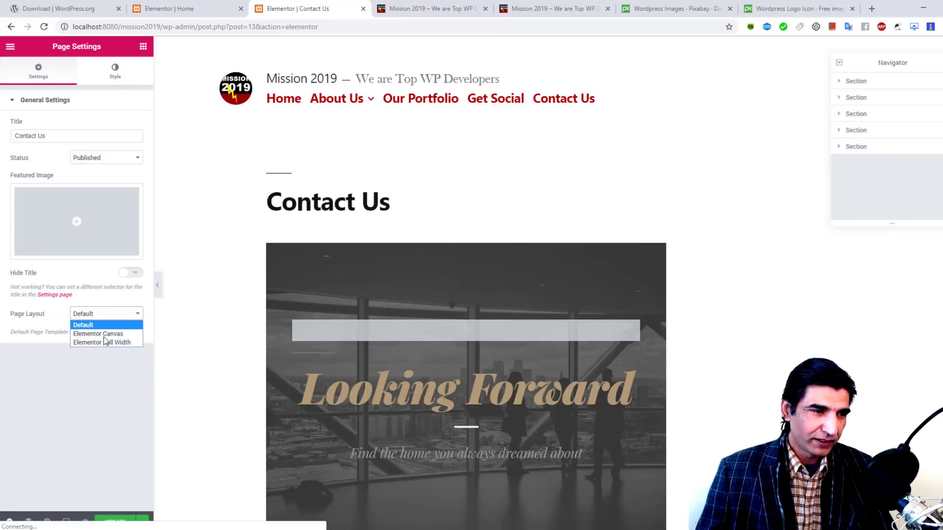
pyautogui.click(105, 343)
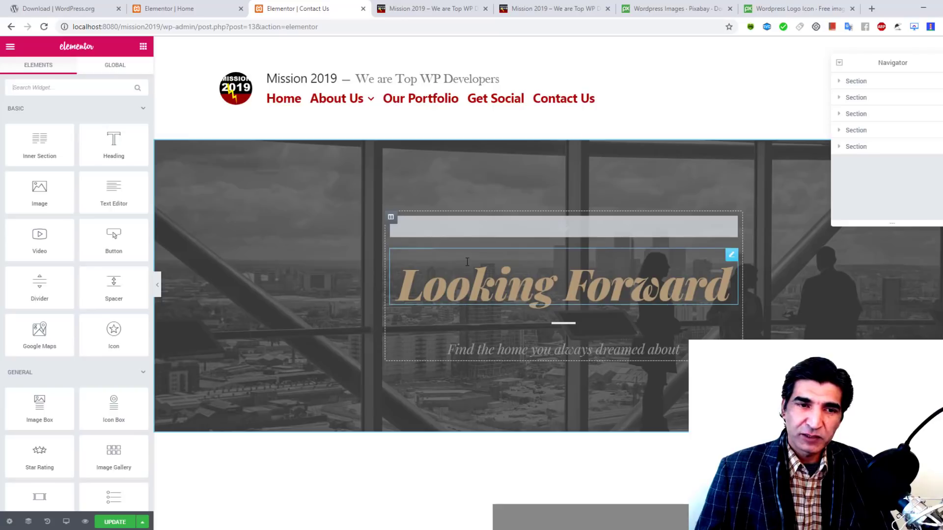
pyautogui.scroll(-2, 538, 319)
pyautogui.scroll(2, 539, 315)
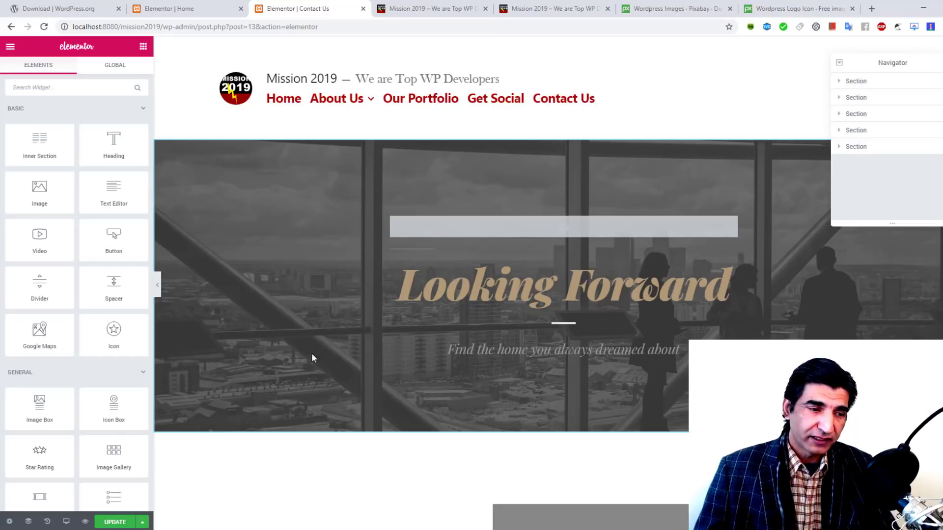
# Step: Save the Contact Us page as a template named 'Spartans Contact'
pyautogui.click(142, 522)
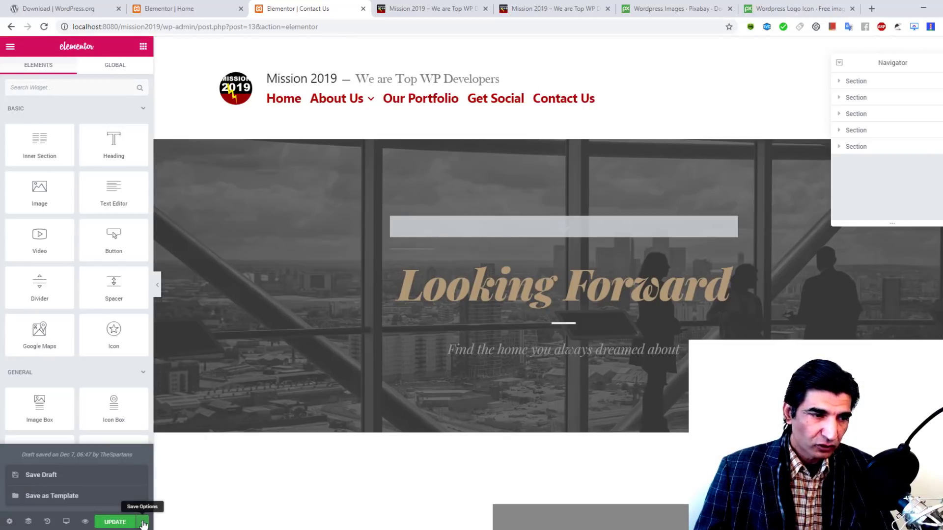
pyautogui.click(69, 498)
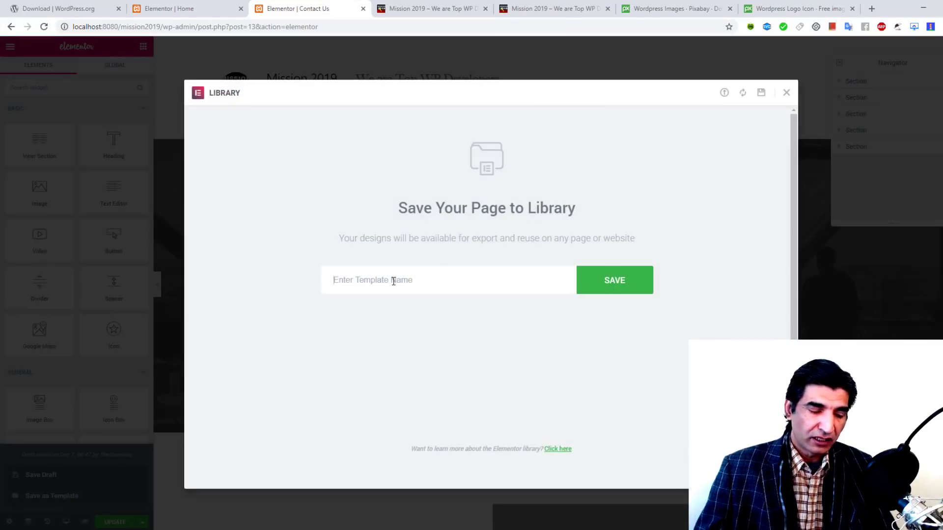
pyautogui.write('Spartans')
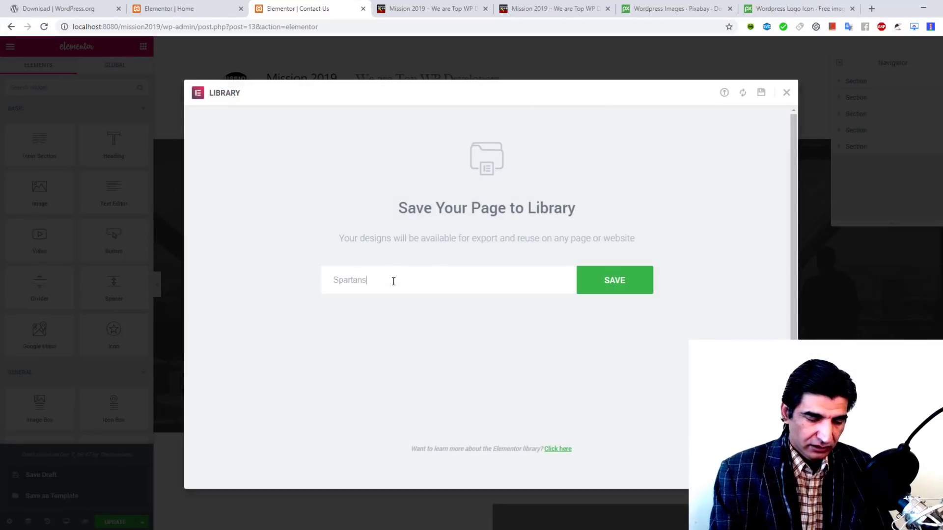
pyautogui.write(' Contac')
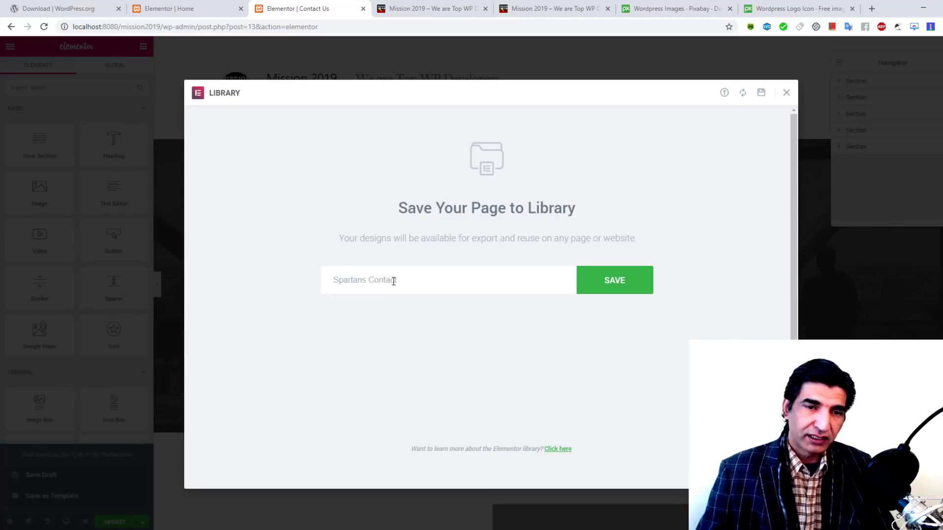
pyautogui.write('t')
pyautogui.click(610, 288)
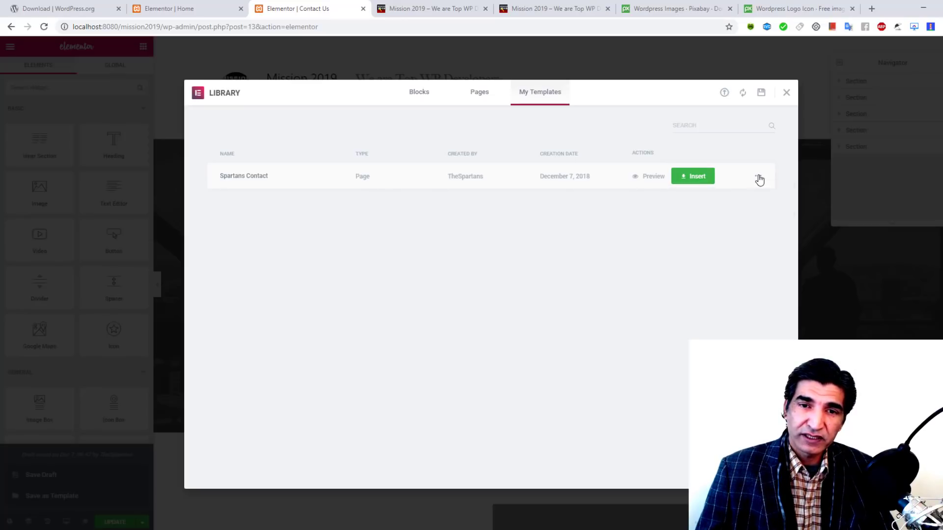
# Step: Try exporting the Spartans Contact template, stay in the editor, and close the library
pyautogui.click(759, 176)
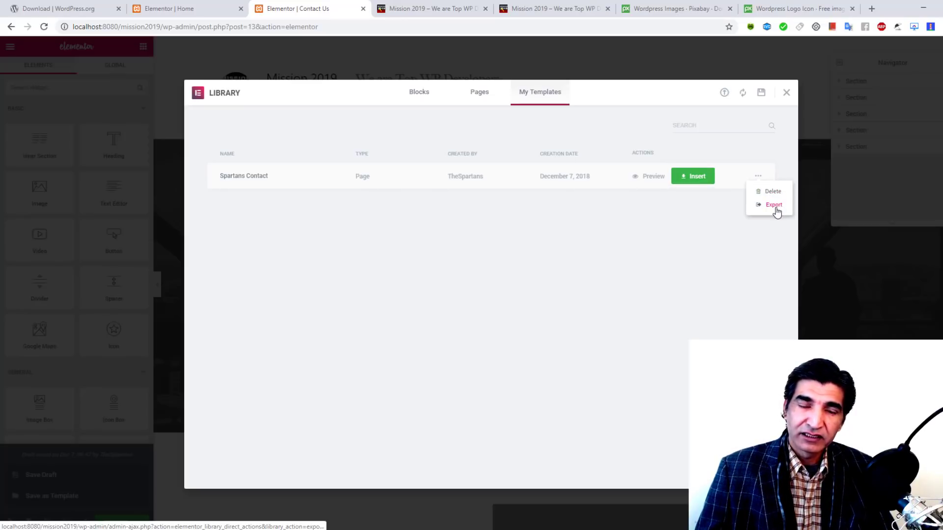
pyautogui.click(774, 209)
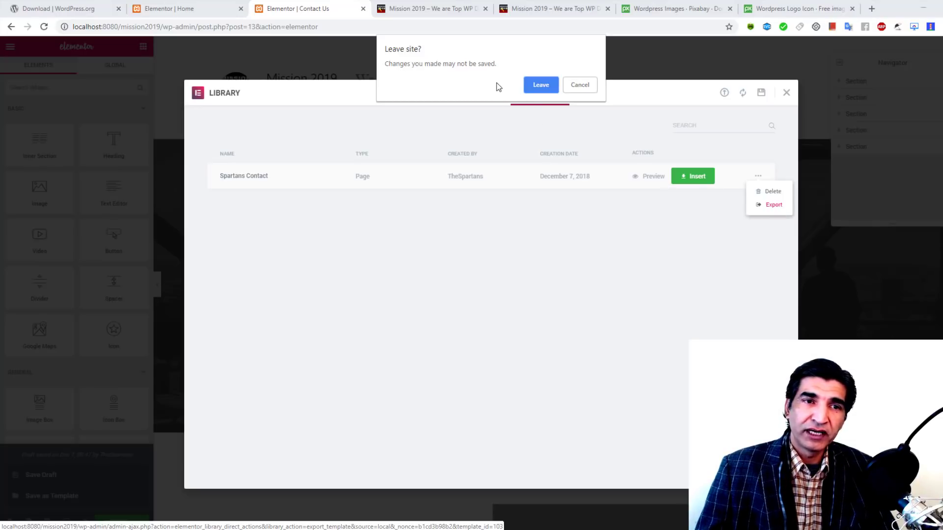
pyautogui.click(581, 89)
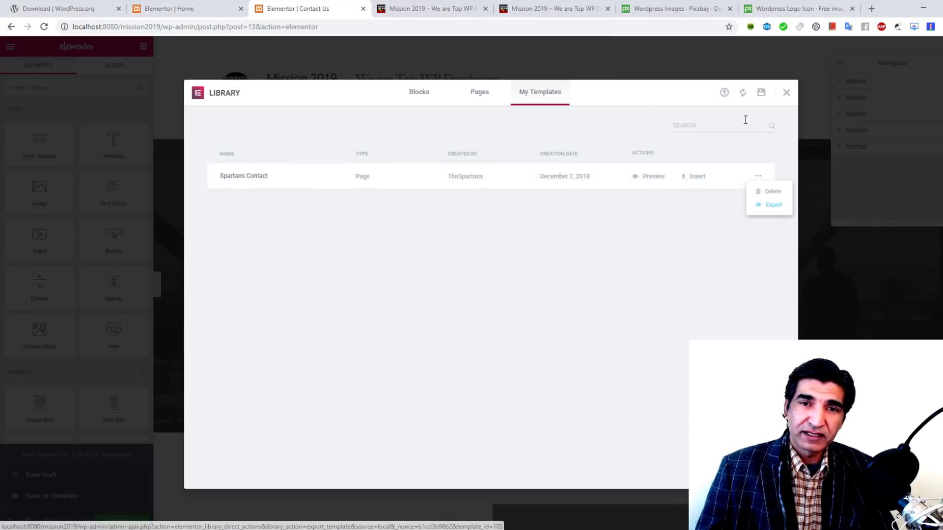
pyautogui.click(788, 94)
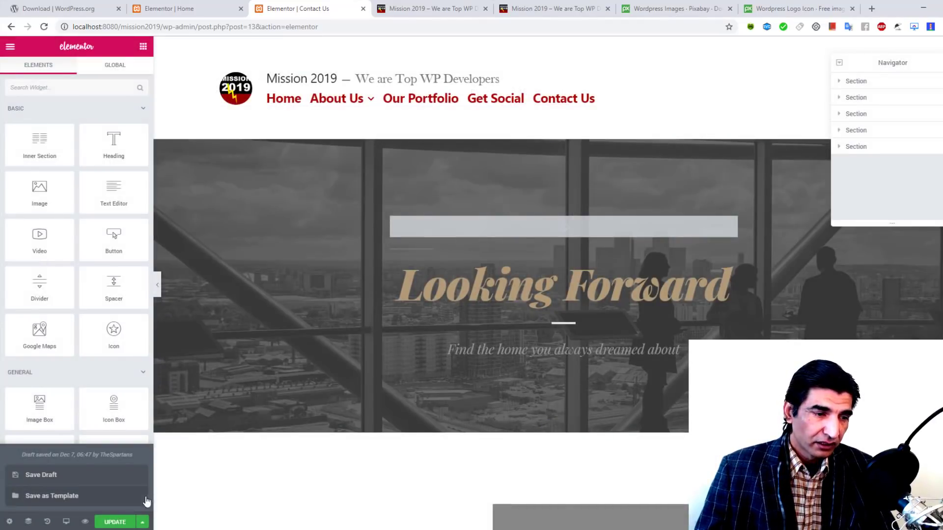
# Step: Update the Contact Us page, exit to the dashboard, and open Our Portfolio in Elementor
pyautogui.click(117, 523)
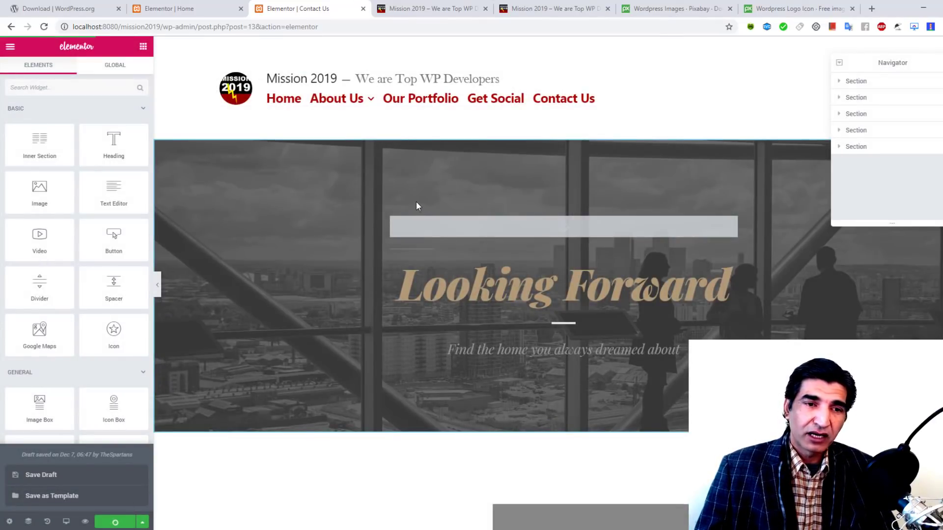
pyautogui.click(10, 46)
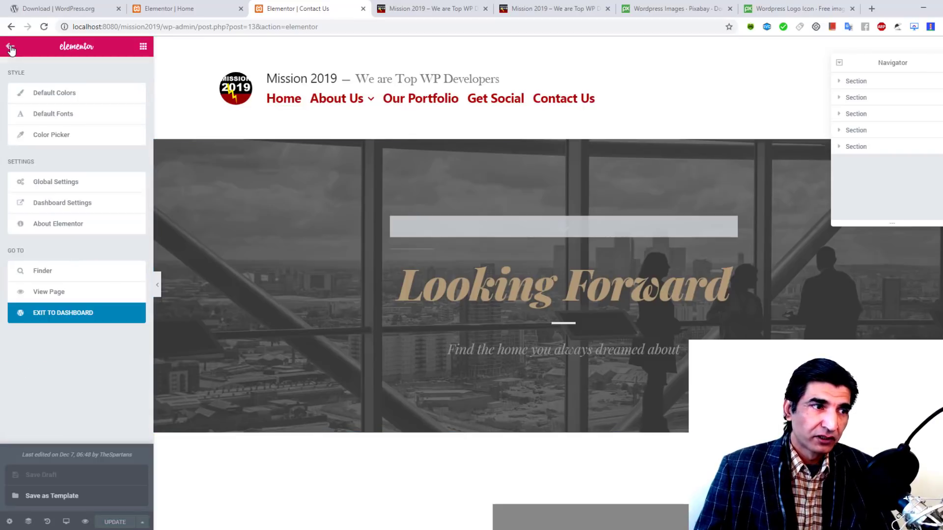
pyautogui.click(63, 317)
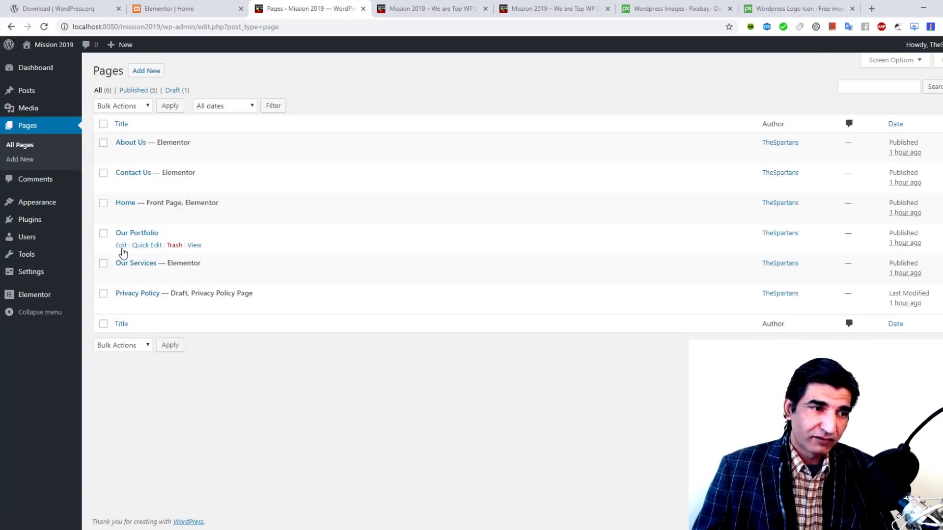
pyautogui.click(121, 245)
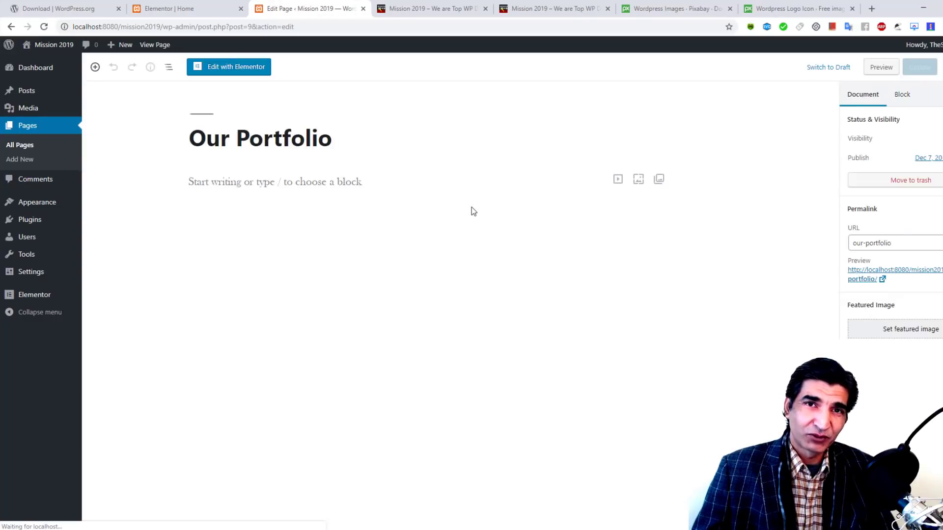
pyautogui.click(240, 68)
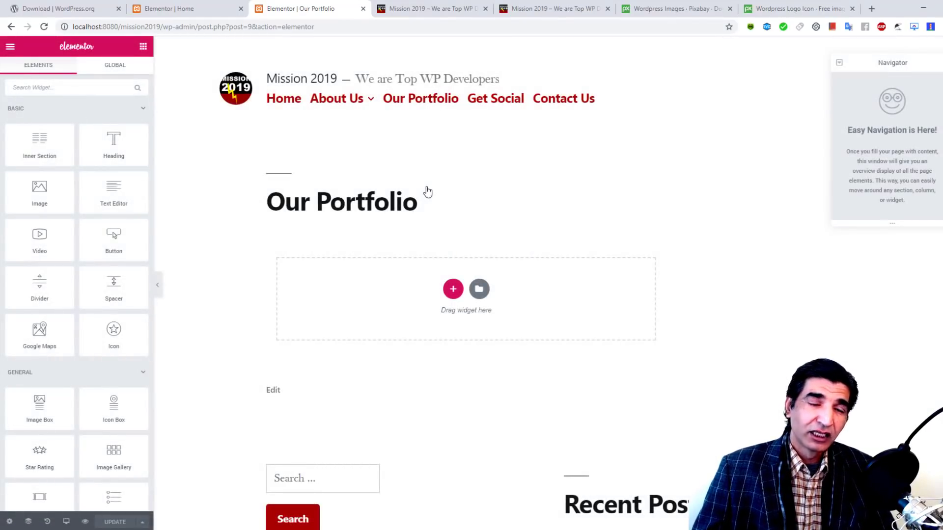
pyautogui.click(478, 291)
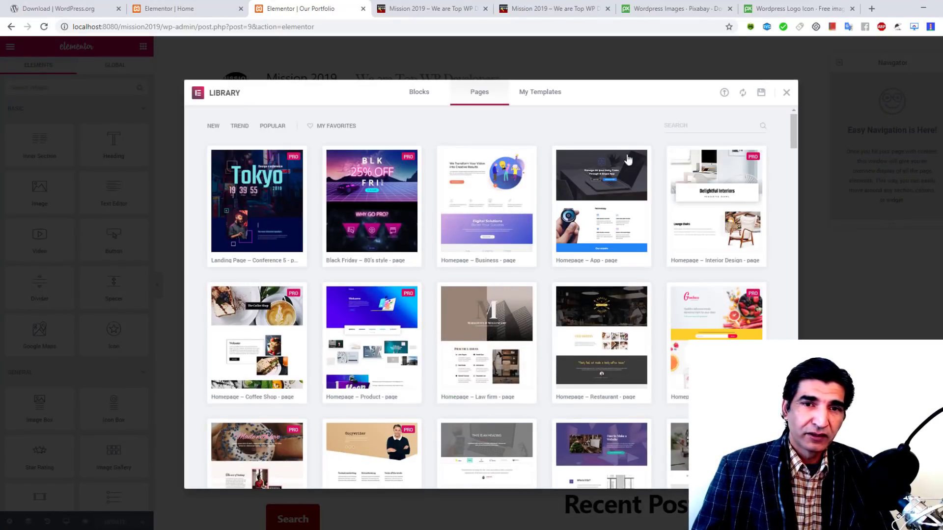
pyautogui.write('portfo')
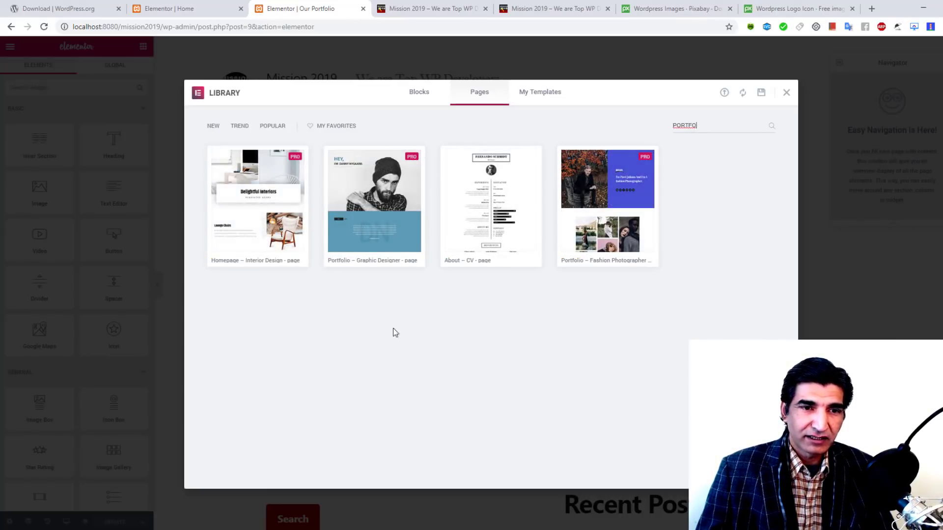
pyautogui.click(459, 261)
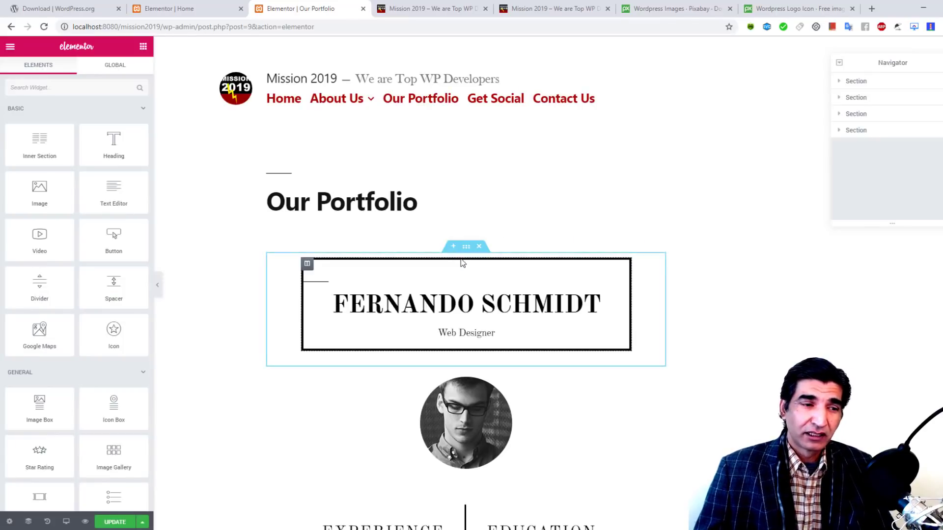
pyautogui.click(9, 522)
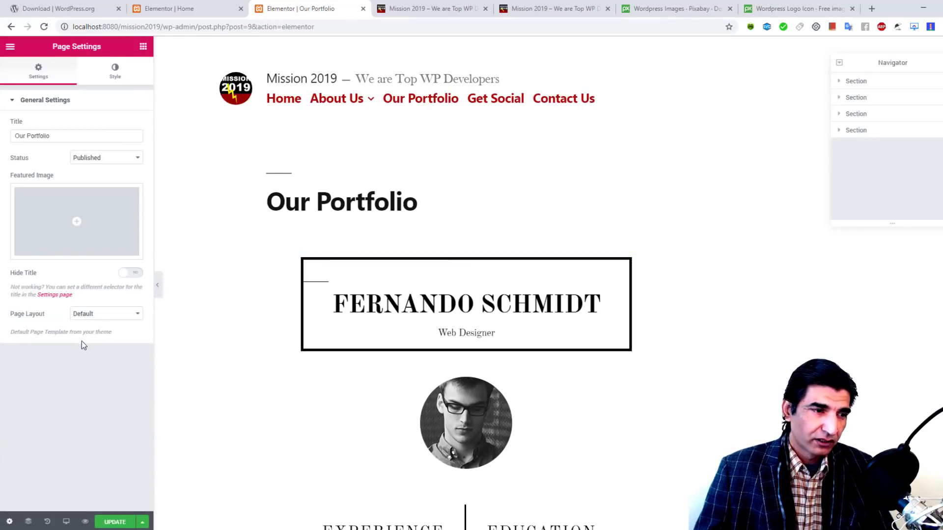
pyautogui.click(93, 315)
pyautogui.click(104, 343)
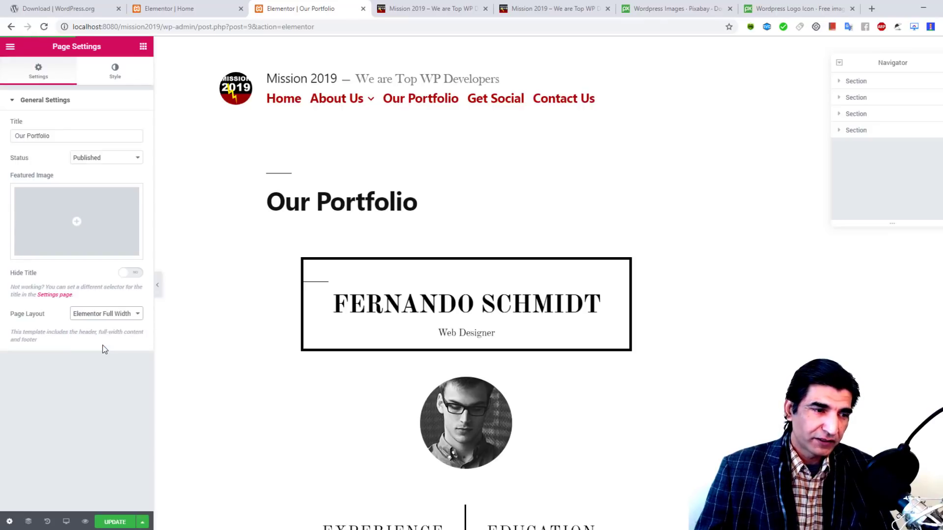
pyautogui.click(120, 520)
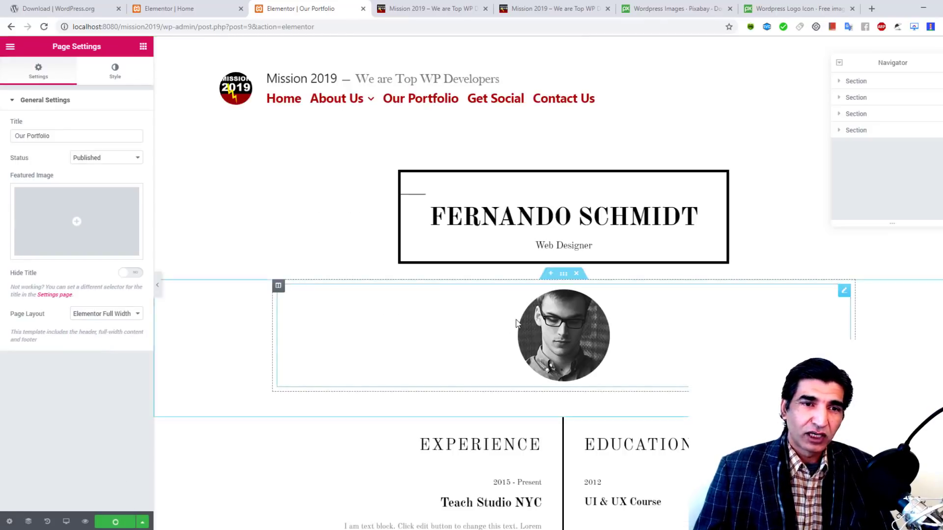
pyautogui.scroll(-2, 554, 167)
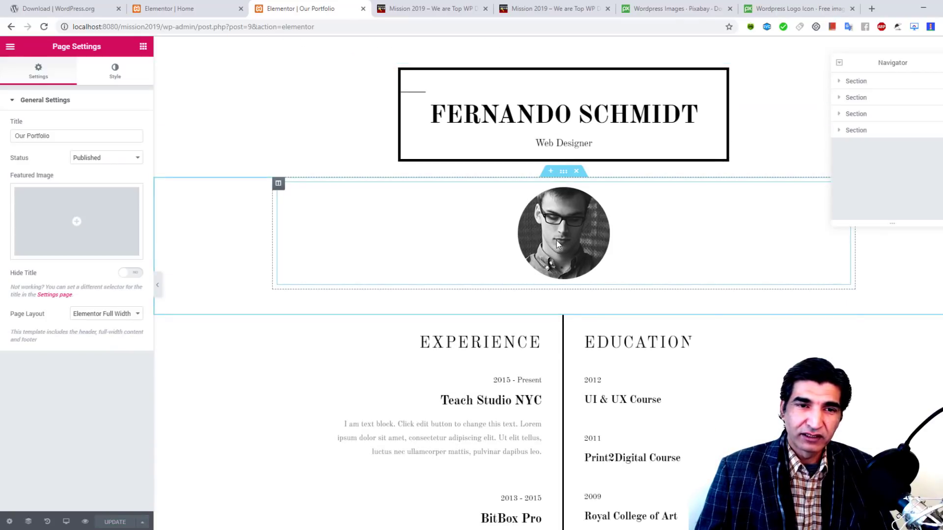
pyautogui.scroll(-10, 578, 235)
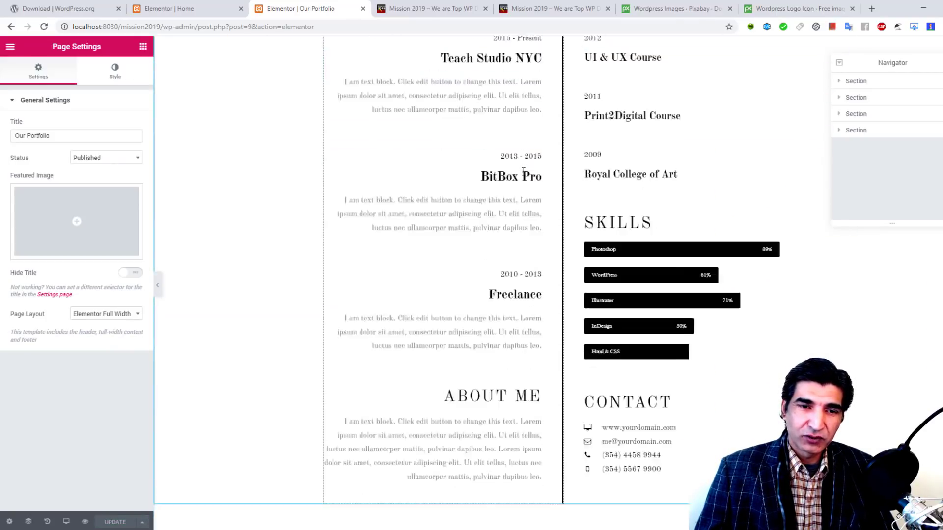
pyautogui.scroll(-5, 469, 247)
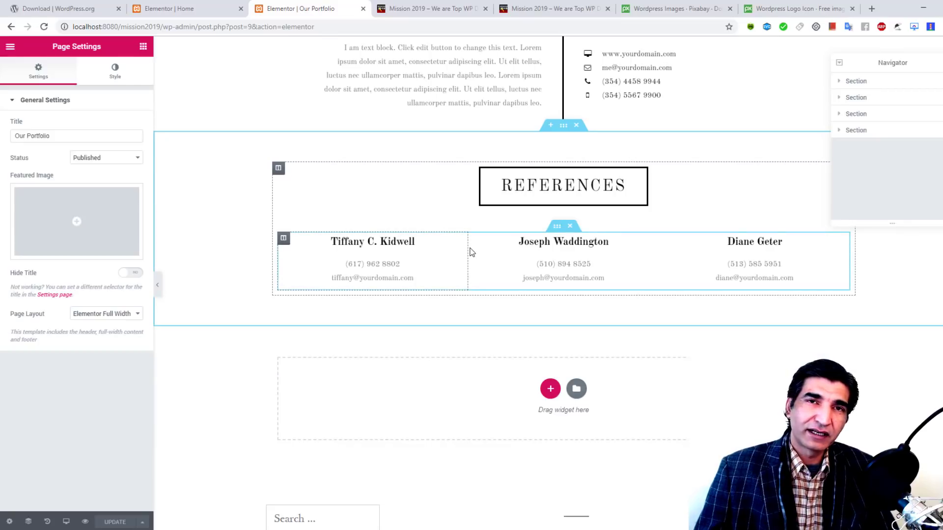
pyautogui.scroll(6, 469, 248)
pyautogui.scroll(-7, 470, 248)
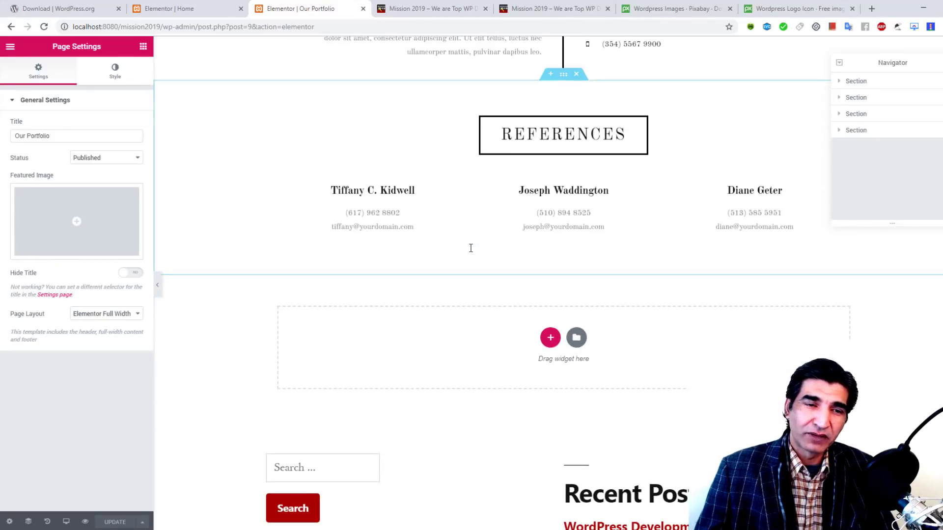
pyautogui.scroll(20, 470, 248)
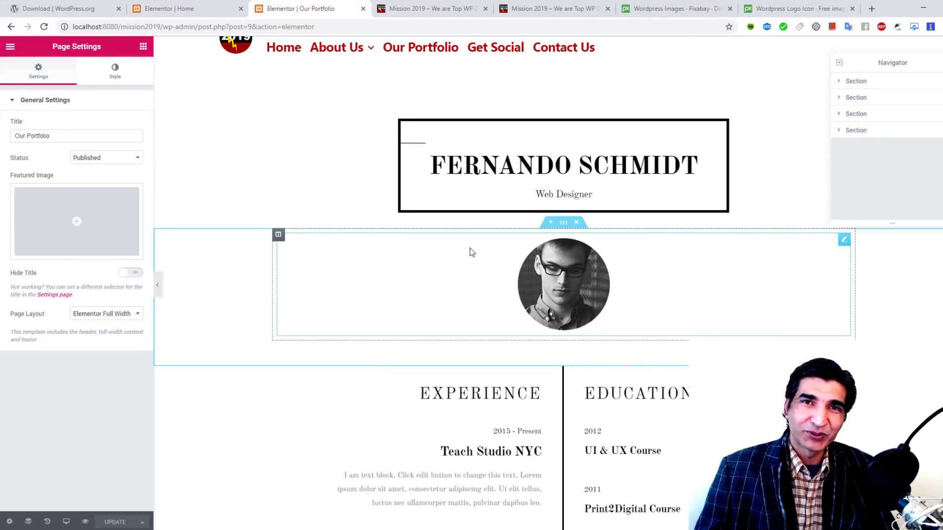
pyautogui.scroll(-1, 472, 252)
pyautogui.scroll(-5, 472, 252)
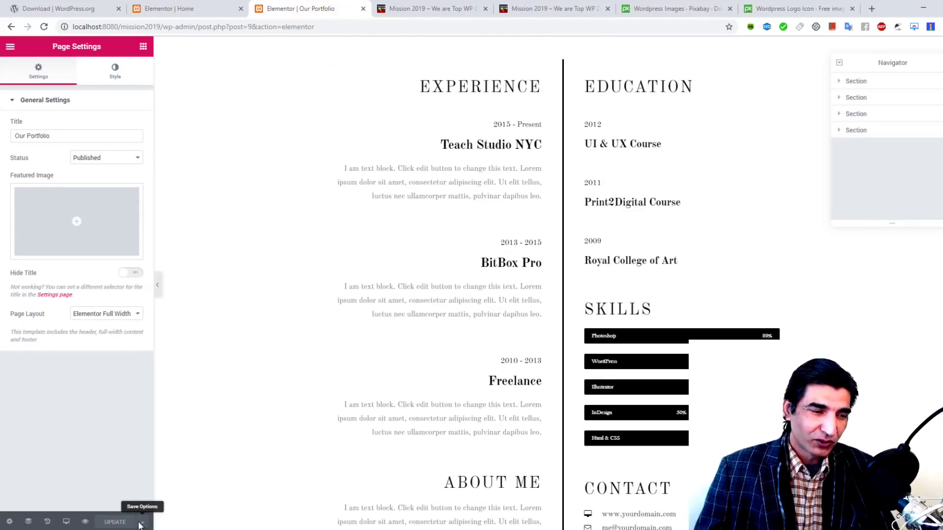
# Step: Save the Our Portfolio layout to the Elementor library as the template 'Spartans CV'
pyautogui.click(143, 521)
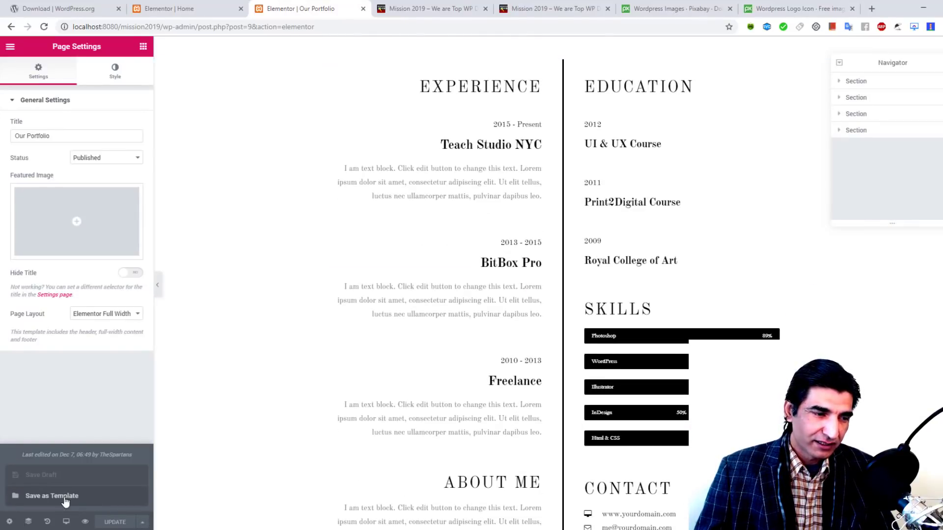
pyautogui.click(65, 497)
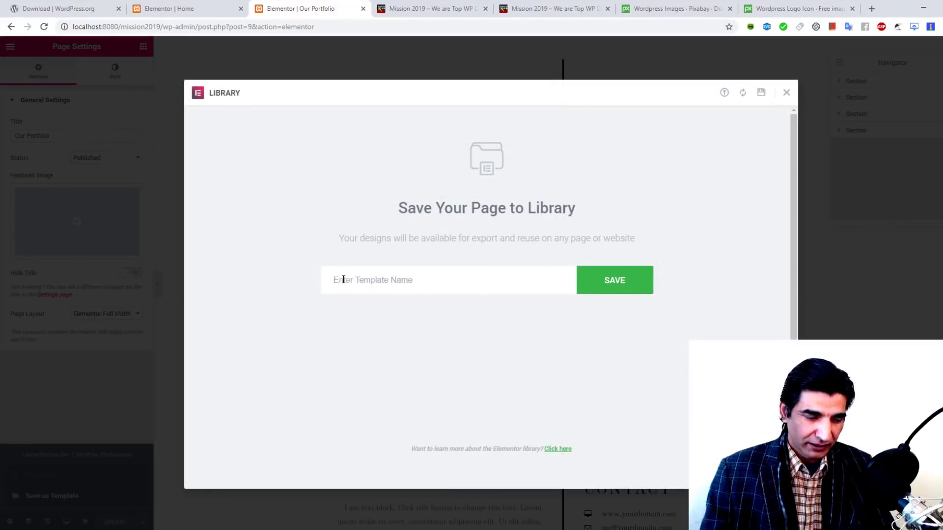
pyautogui.click(344, 280)
pyautogui.write('Spartans CV')
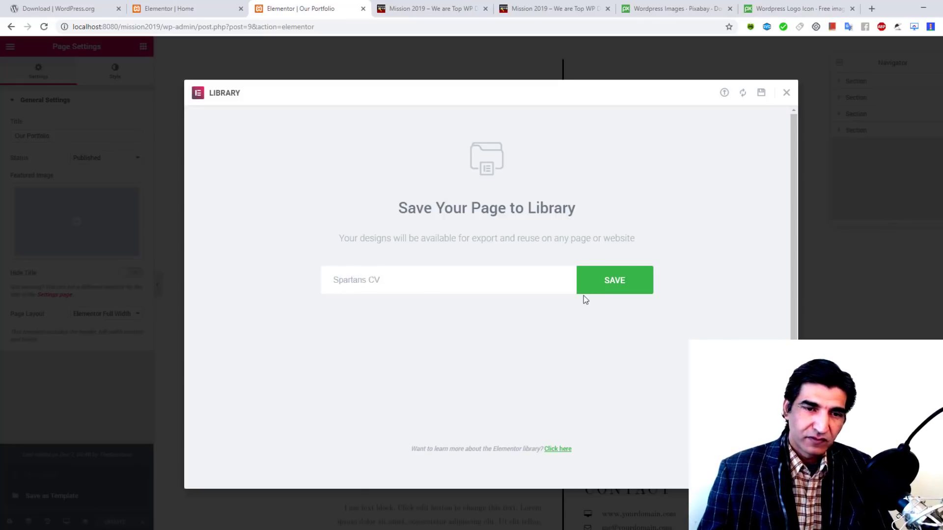
pyautogui.click(598, 285)
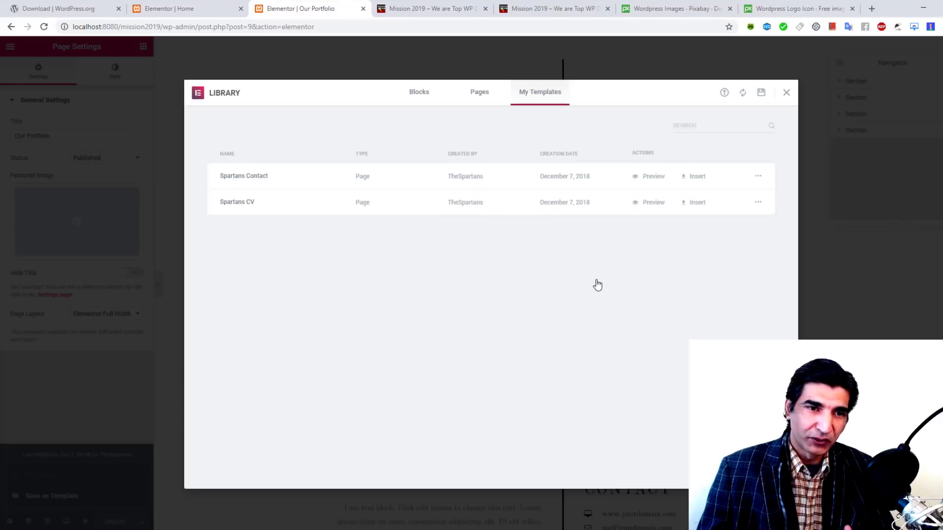
pyautogui.click(787, 93)
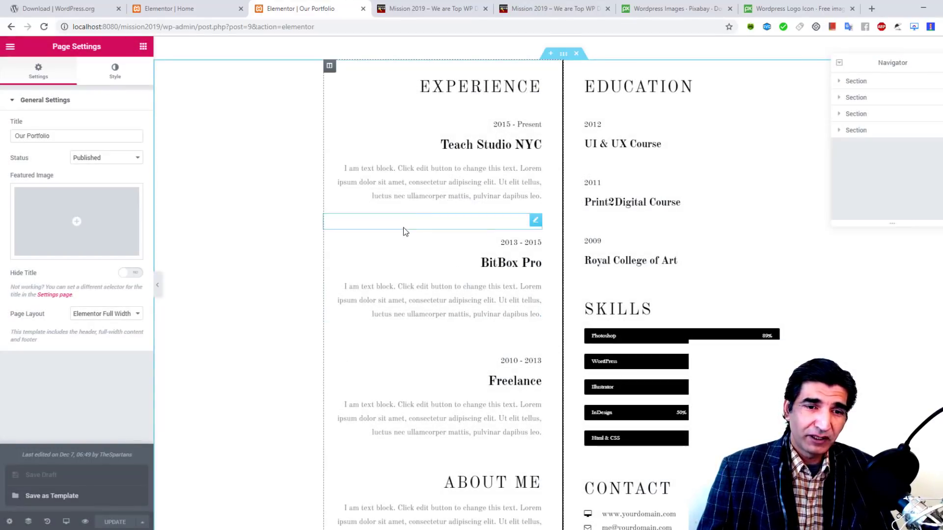
# Step: Exit Elementor to the dashboard and reload the live site's home page
pyautogui.click(10, 47)
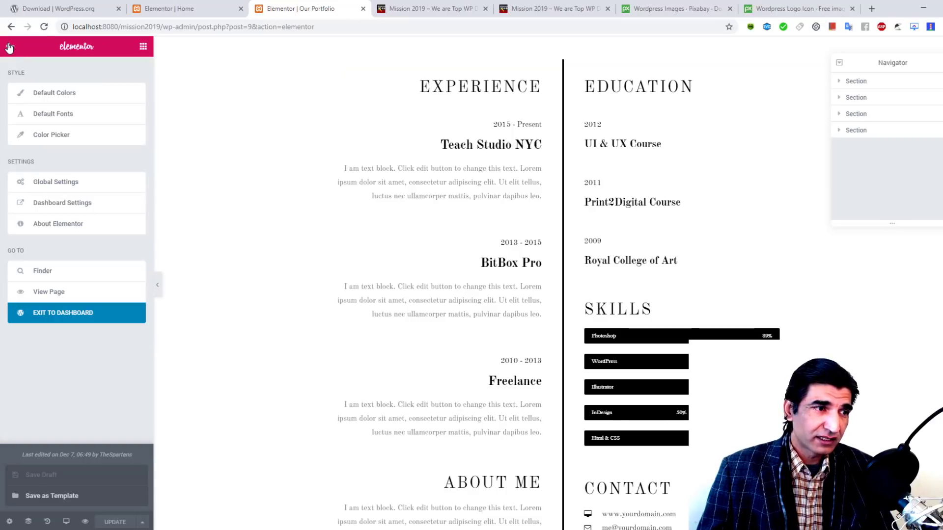
pyautogui.click(46, 317)
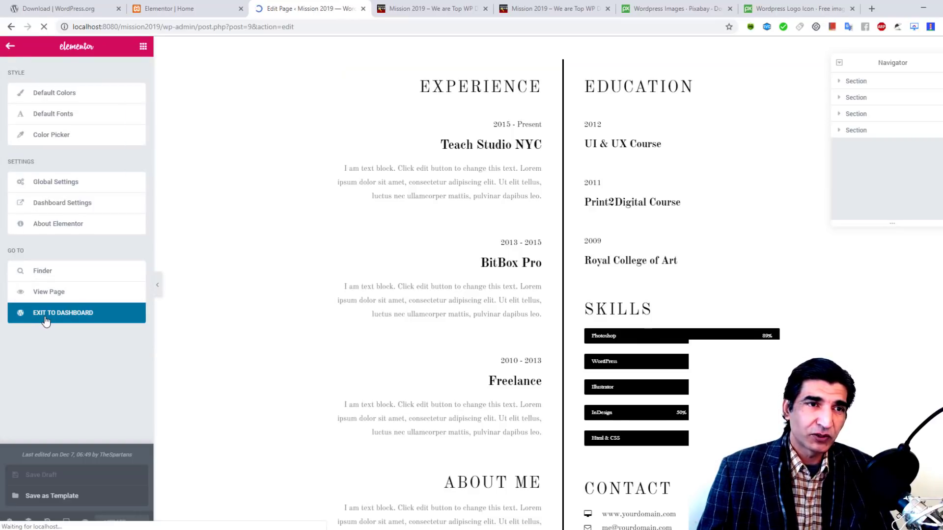
pyautogui.click(421, 4)
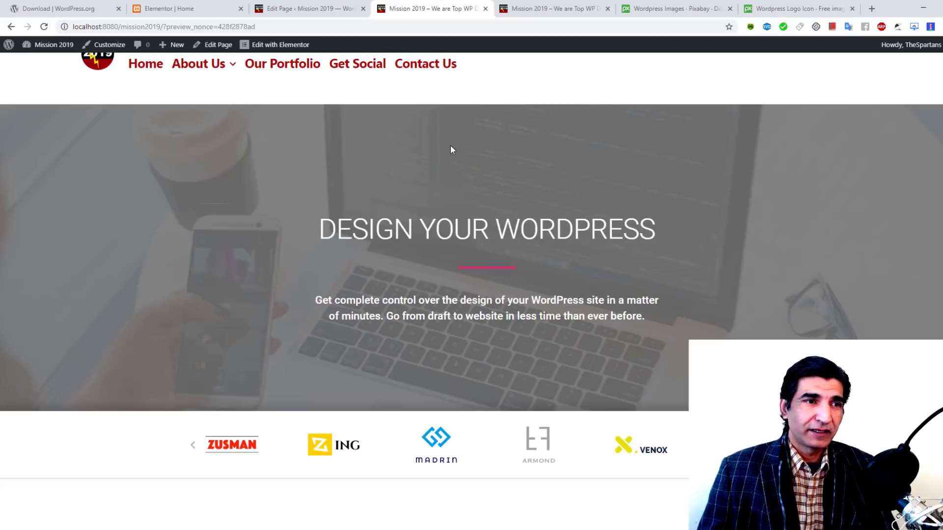
pyautogui.scroll(1, 450, 145)
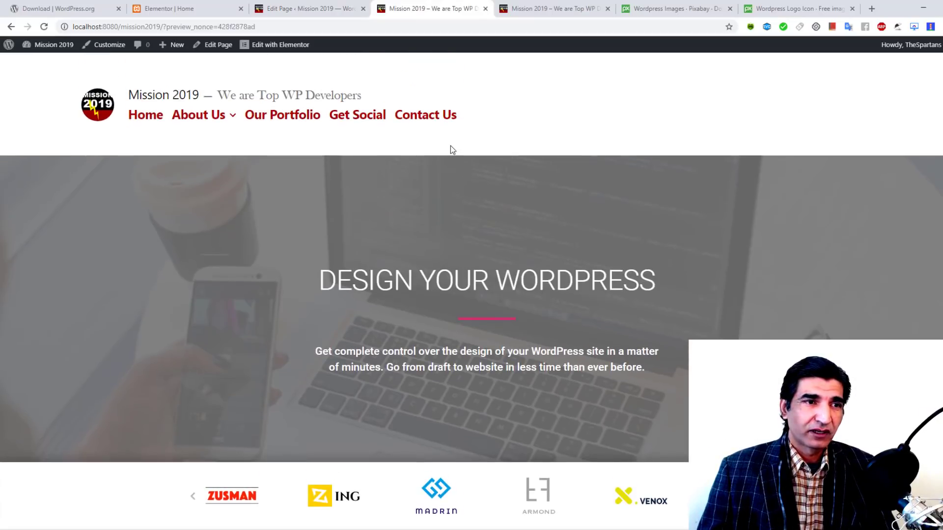
pyautogui.click(43, 28)
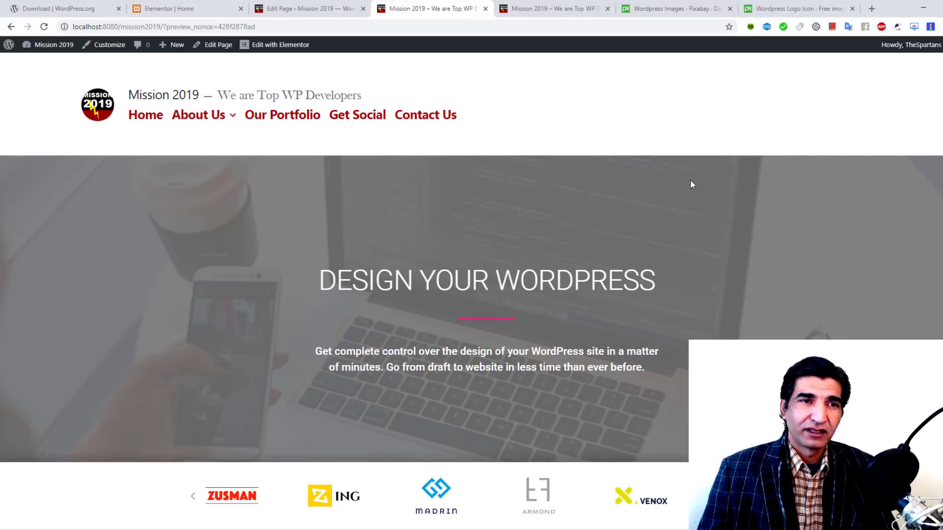
pyautogui.scroll(-20, 690, 181)
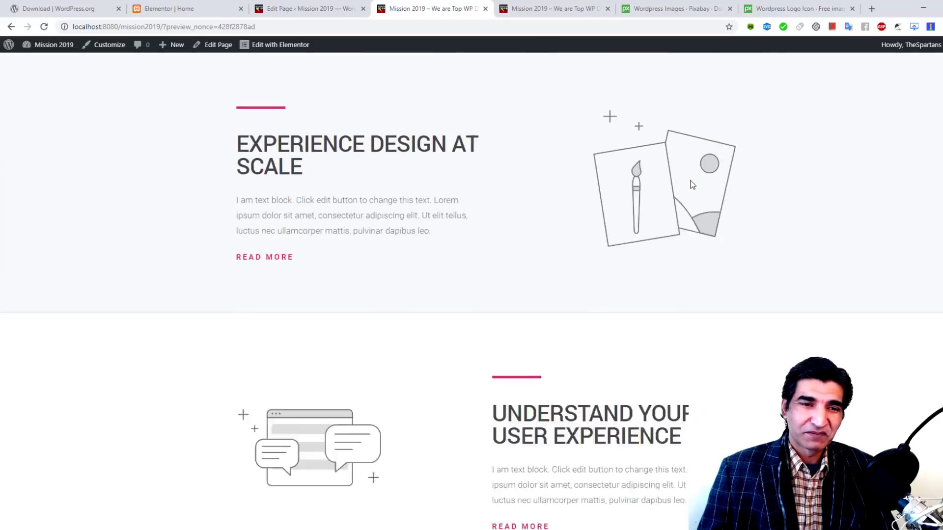
pyautogui.scroll(20, 690, 181)
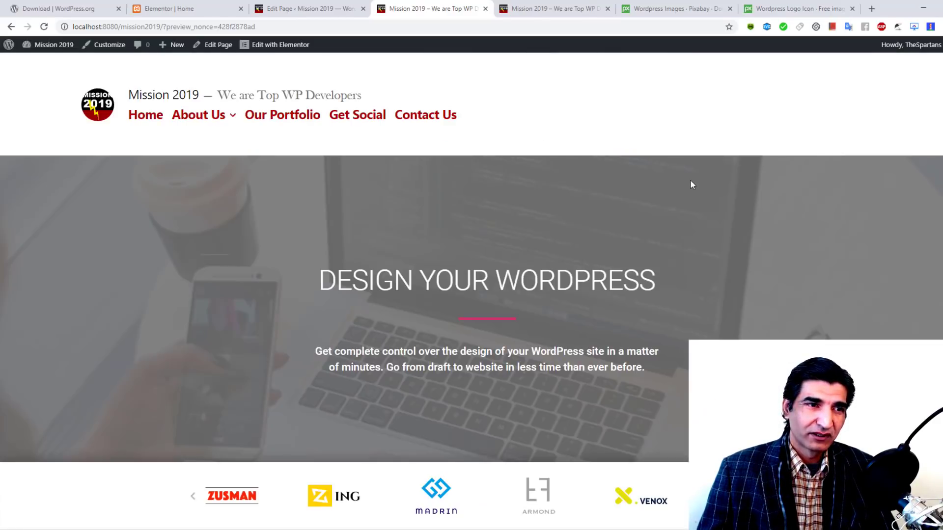
# Step: Browse the About Us, Our Services and Our Portfolio pages on the live site
pyautogui.click(198, 118)
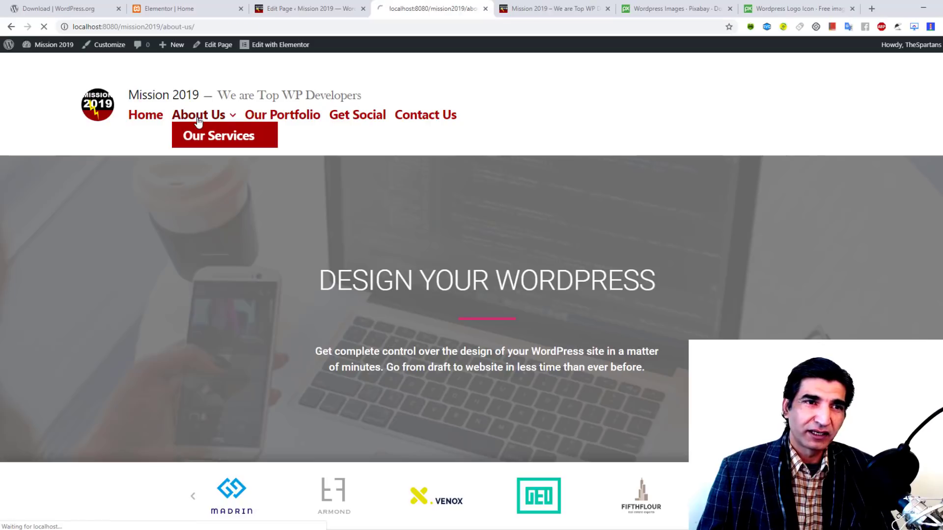
pyautogui.scroll(-20, 538, 204)
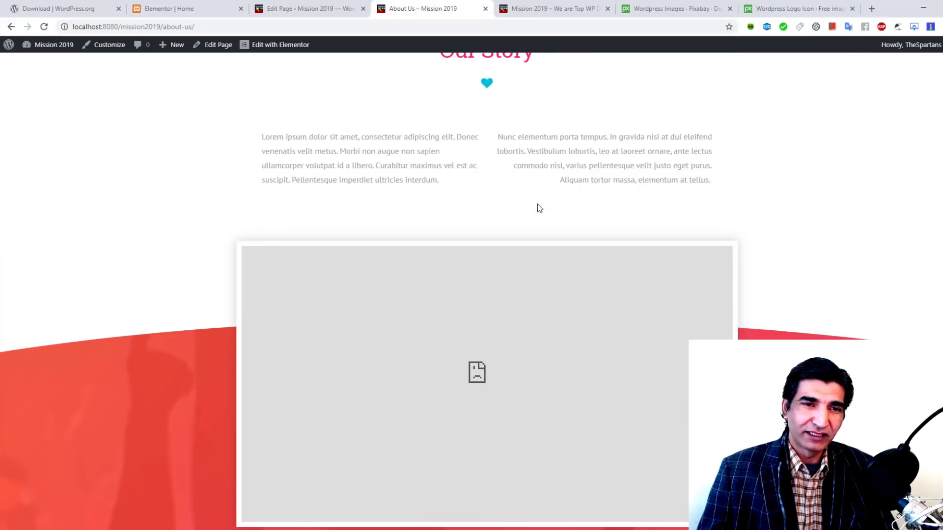
pyautogui.scroll(10, 535, 212)
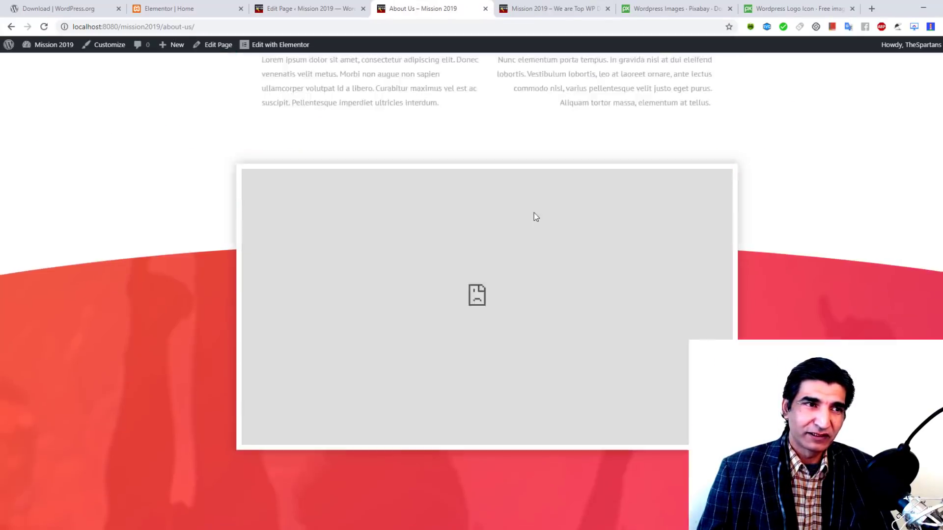
pyautogui.scroll(10, 258, 183)
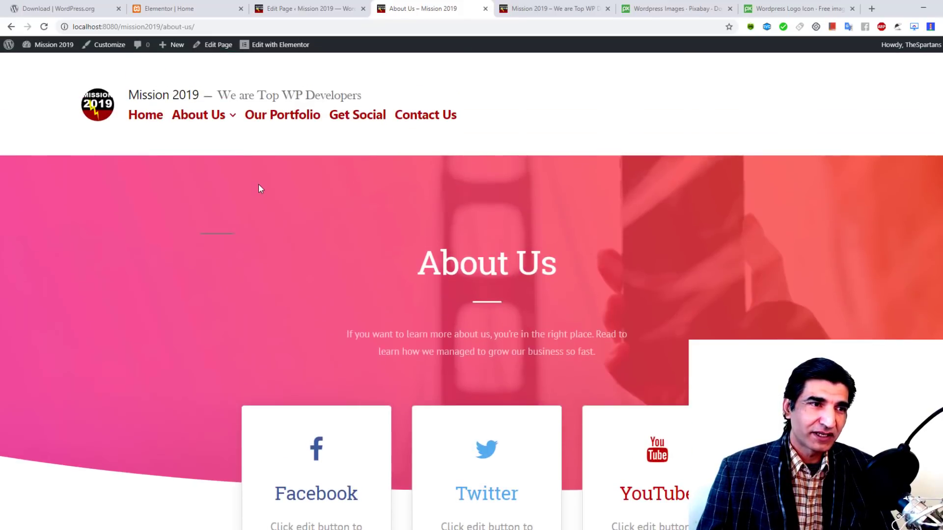
pyautogui.click(211, 140)
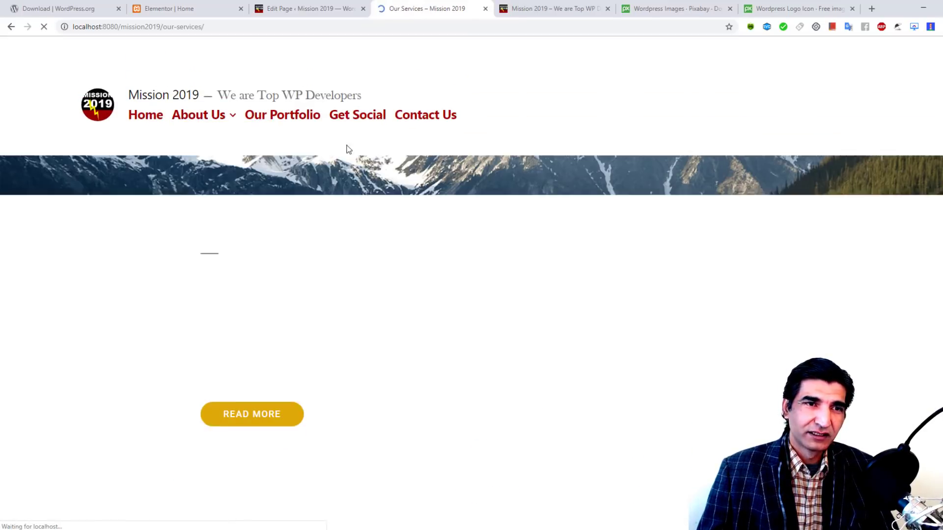
pyautogui.scroll(-6, 422, 197)
pyautogui.scroll(-15, 424, 207)
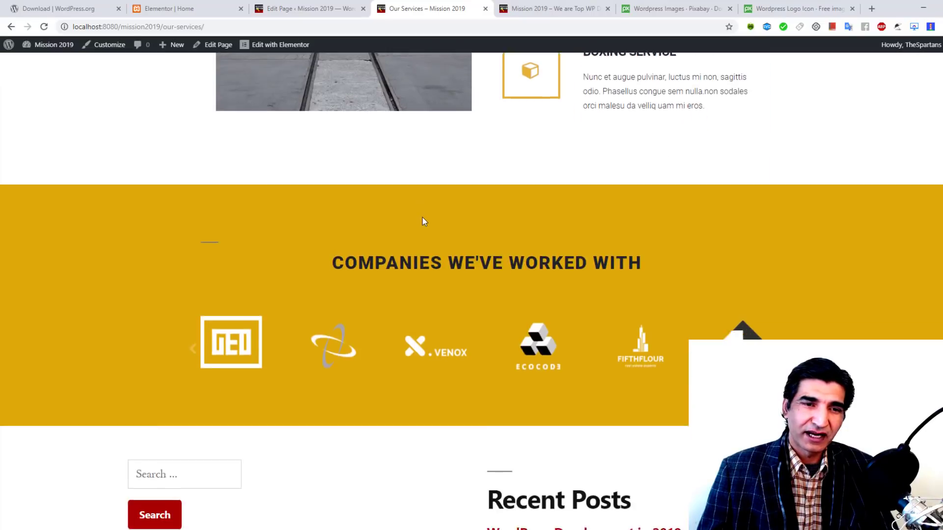
pyautogui.scroll(20, 424, 221)
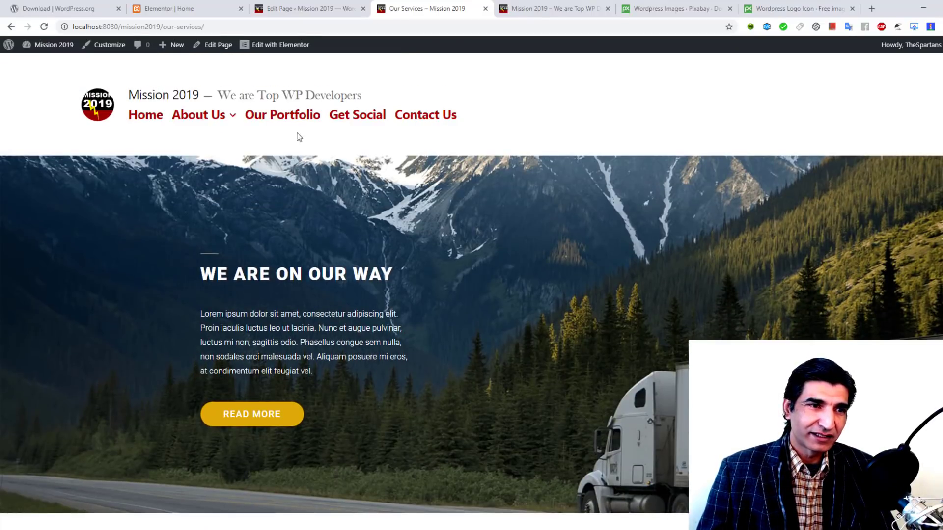
pyautogui.click(294, 115)
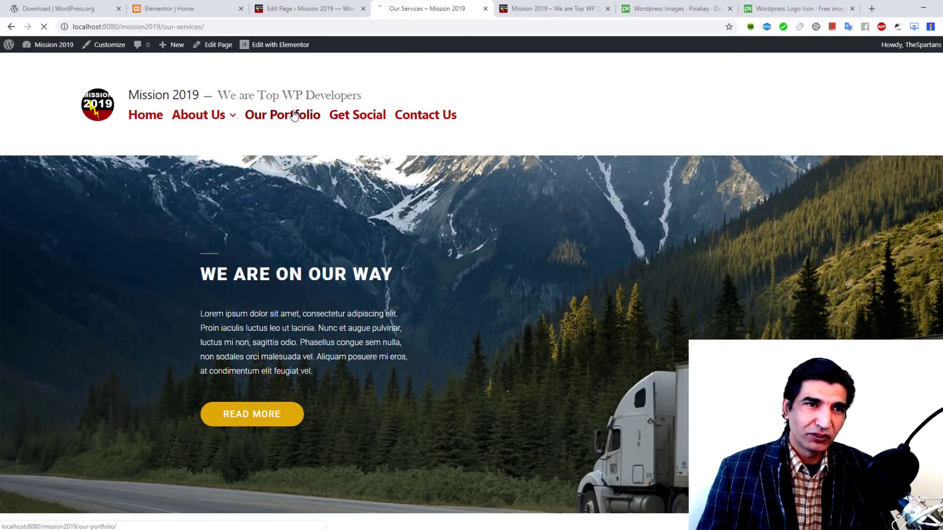
# Step: Open the live Contact Us page and scroll through its Looking Forward banner, London map and social links
pyautogui.scroll(-6, 265, 207)
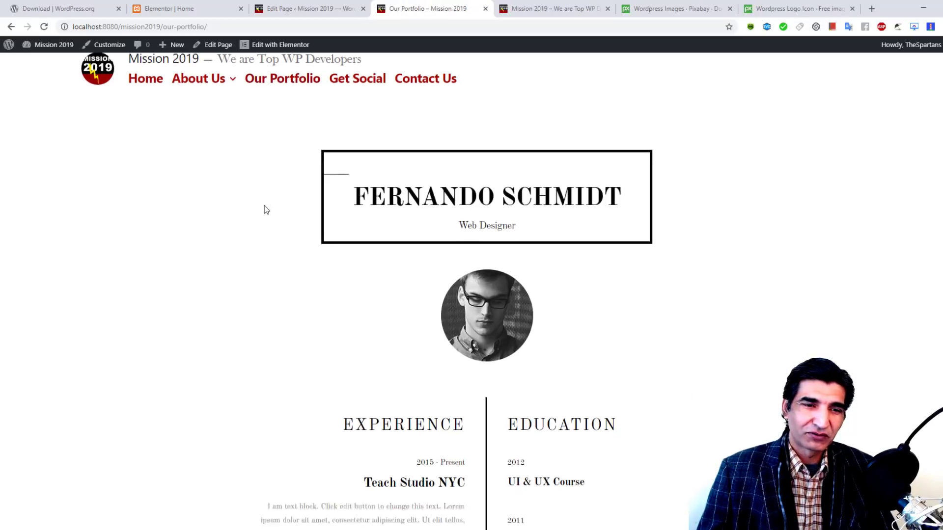
pyautogui.scroll(-15, 264, 206)
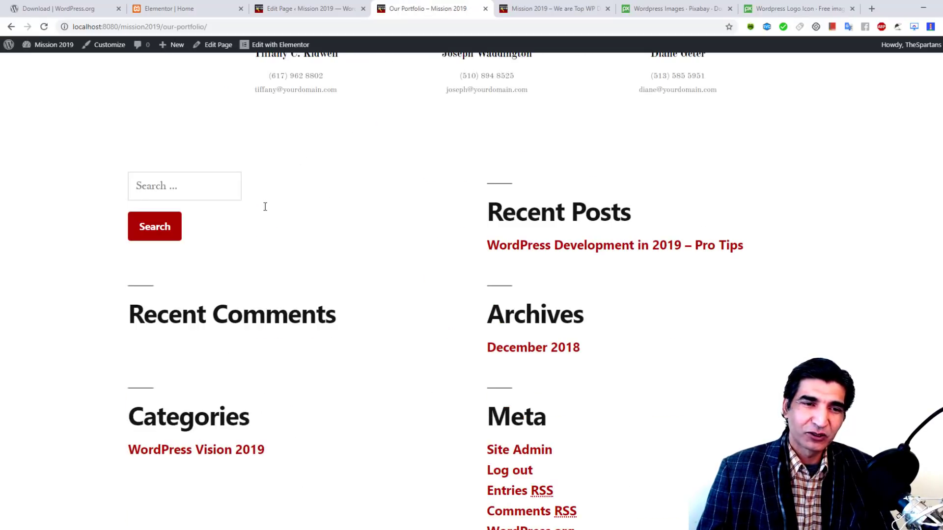
pyautogui.scroll(20, 264, 206)
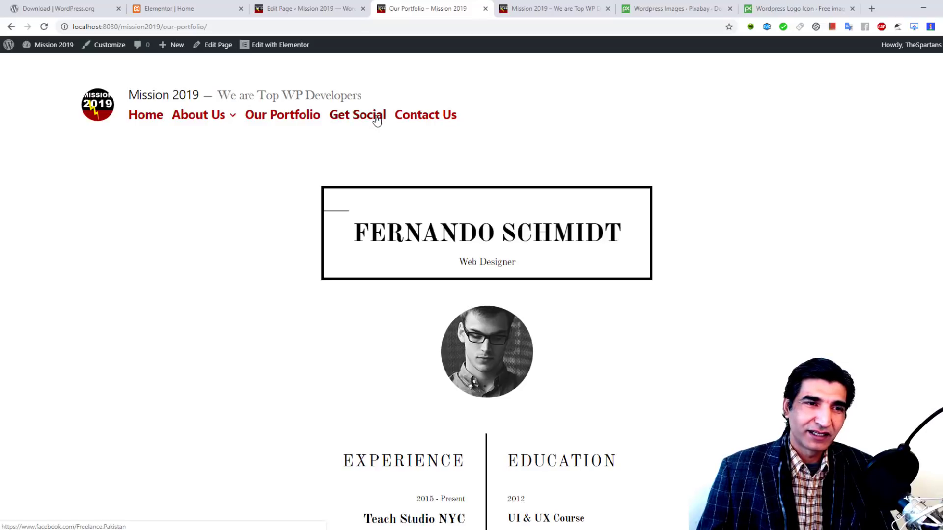
pyautogui.click(420, 118)
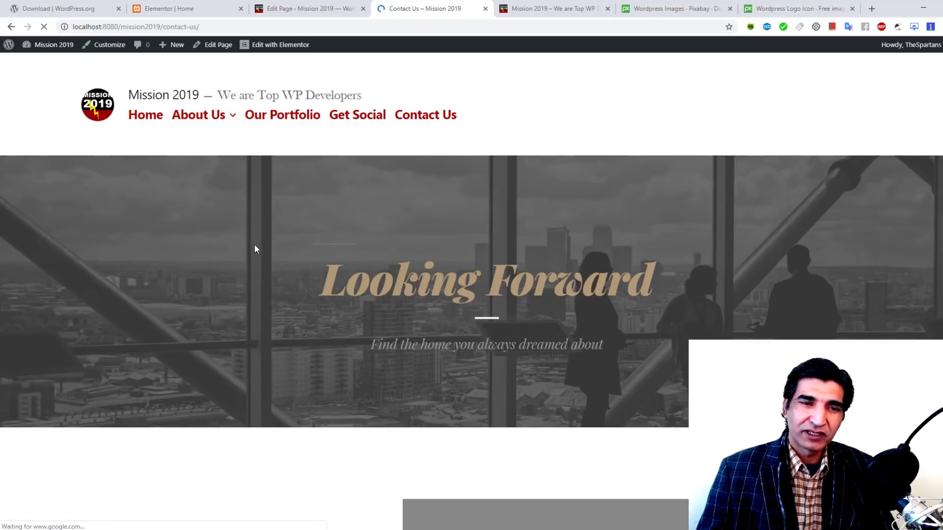
pyautogui.scroll(-6, 747, 255)
pyautogui.scroll(6, 747, 254)
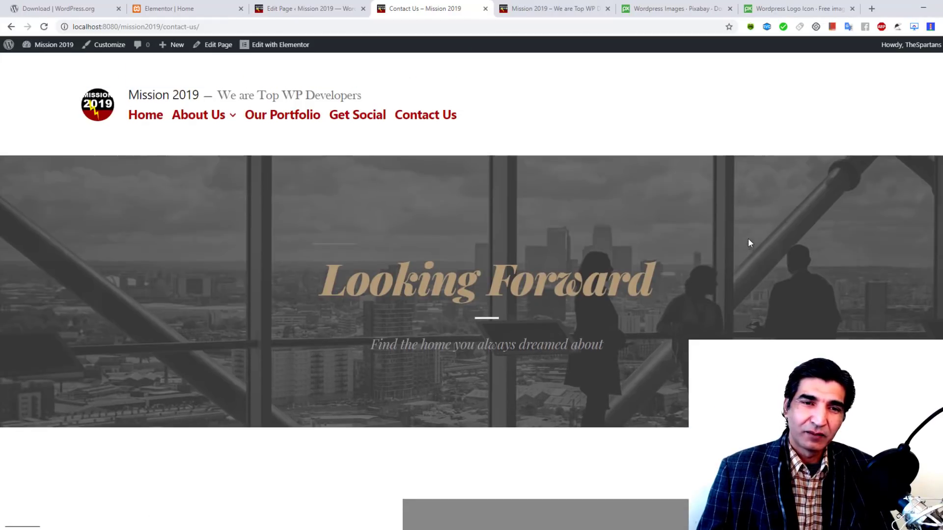
pyautogui.scroll(-7, 336, 197)
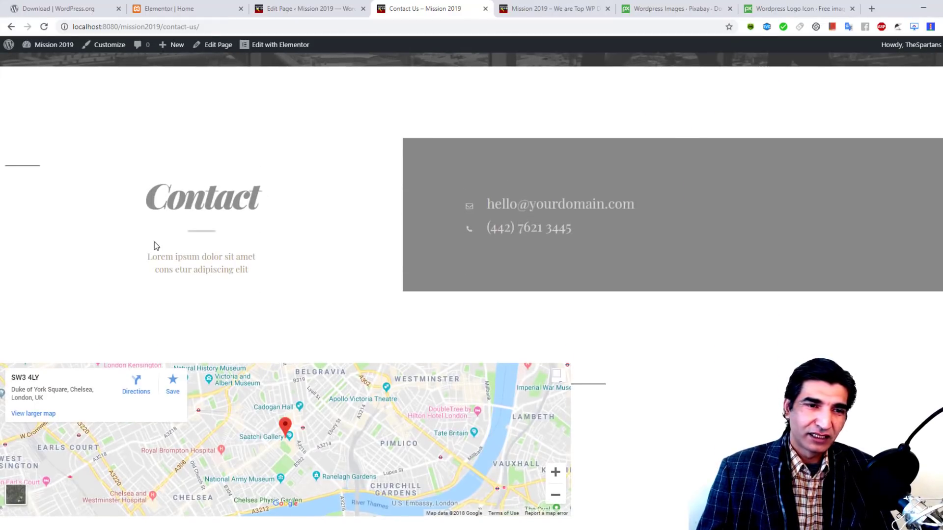
pyautogui.scroll(-1, 154, 246)
pyautogui.scroll(-9, 460, 227)
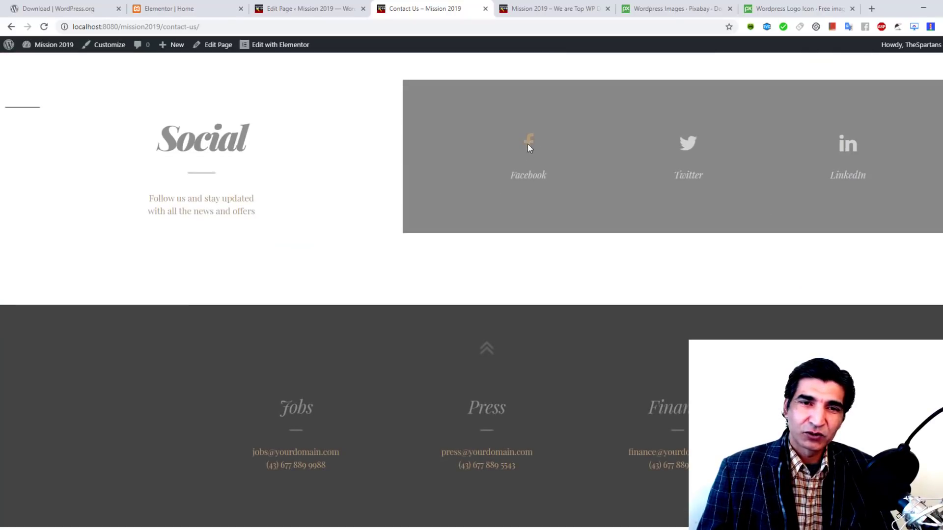
pyautogui.scroll(-2, 770, 185)
pyautogui.scroll(-5, 493, 282)
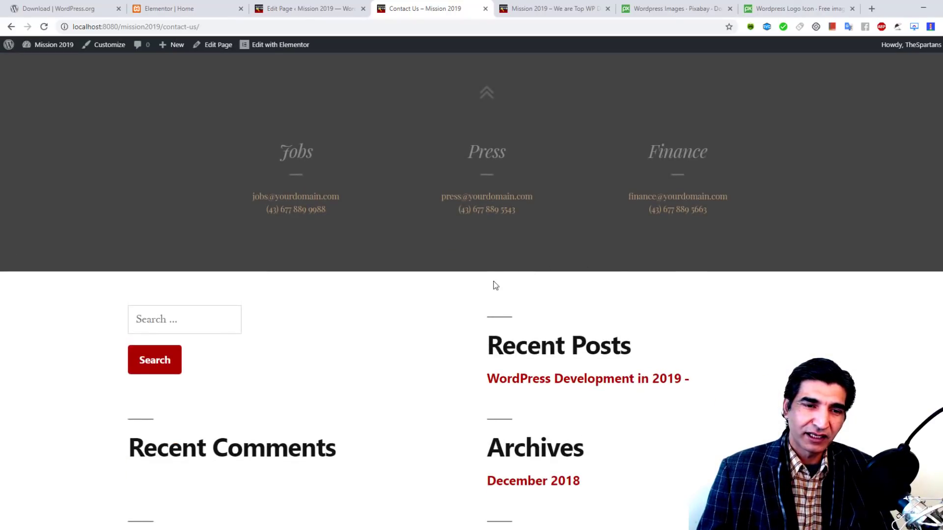
pyautogui.scroll(20, 493, 282)
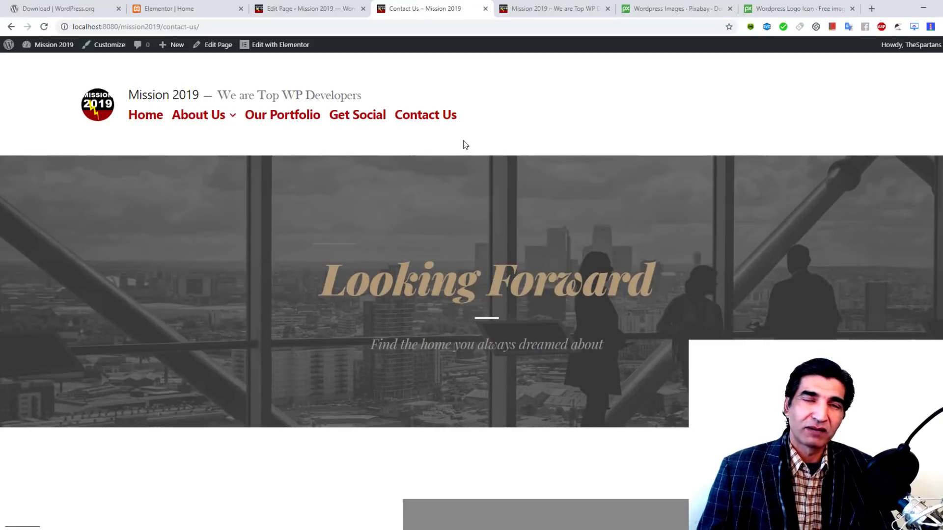
# Step: Open the 'WordPress Development in 2019 – Pro Tips' post from All Posts in Elementor
pyautogui.click(328, 5)
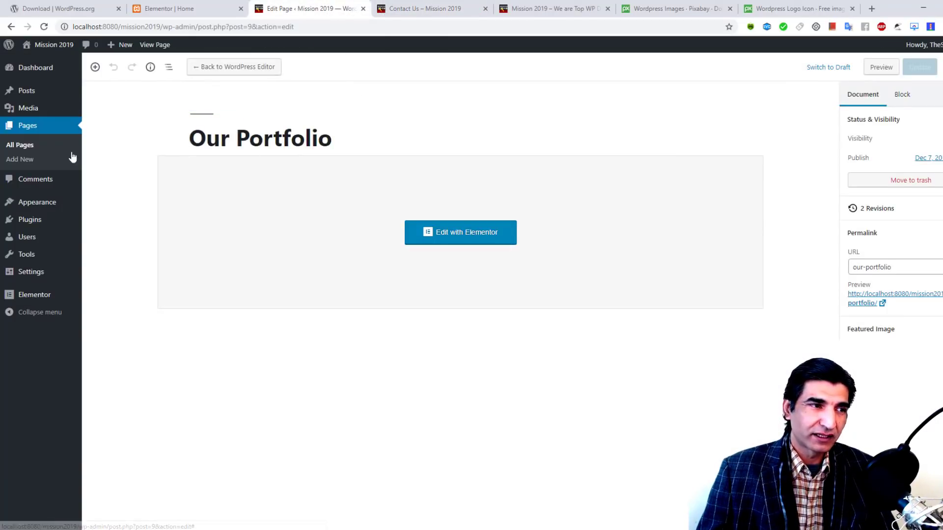
pyautogui.click(29, 146)
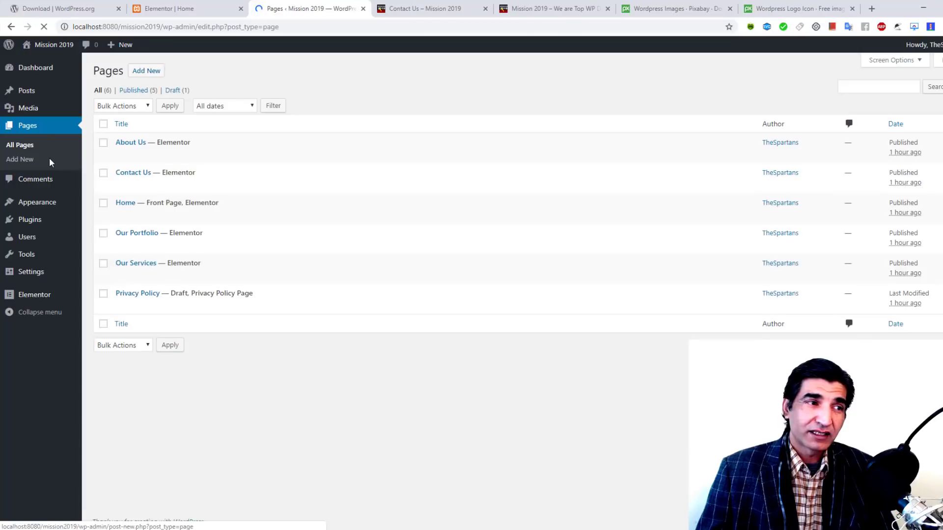
pyautogui.moveTo(41, 93)
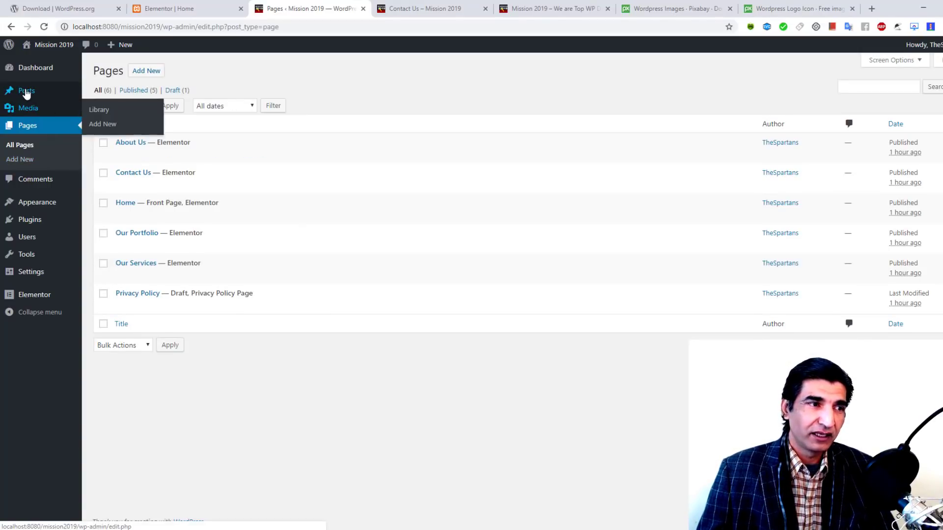
pyautogui.click(104, 92)
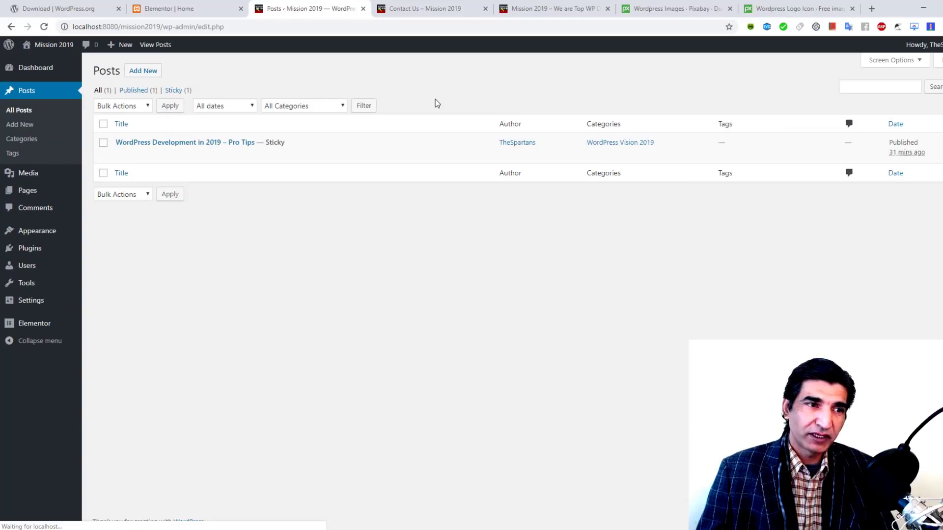
pyautogui.click(122, 155)
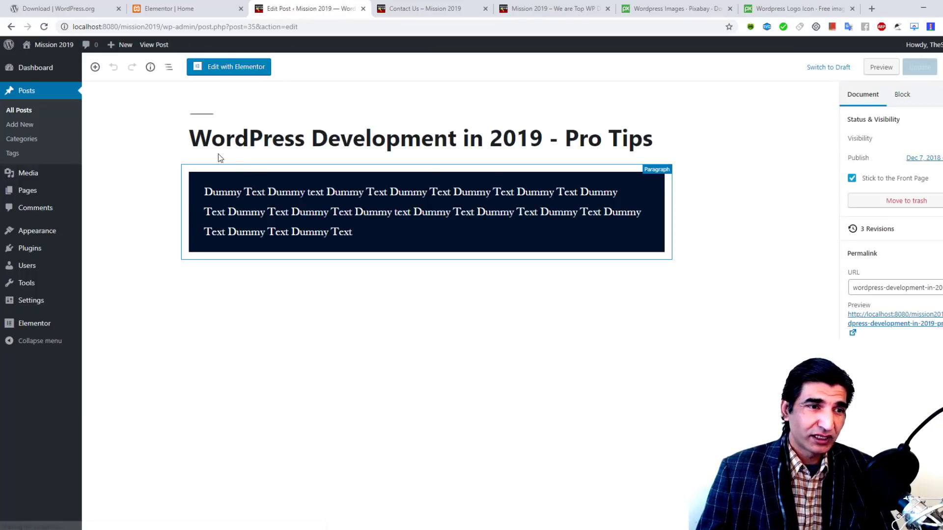
pyautogui.click(241, 68)
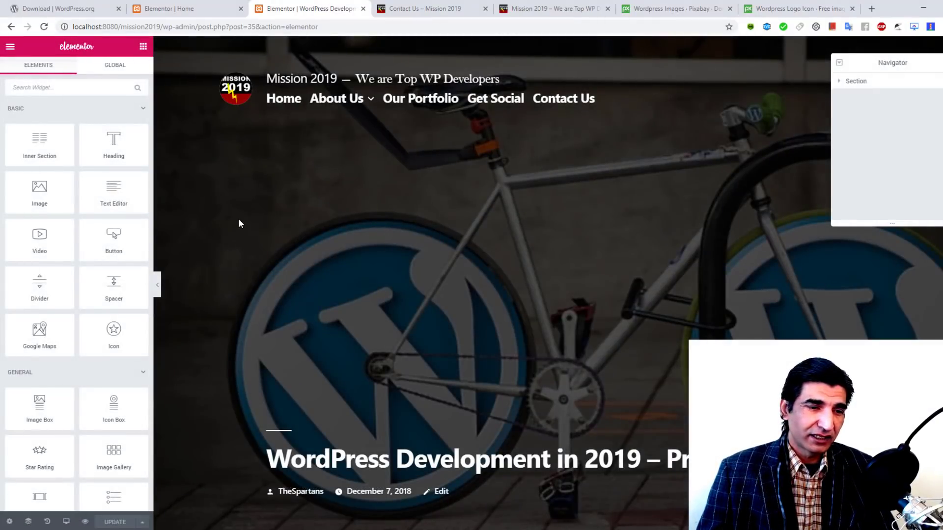
# Step: Open the template library from the empty section's Add Template icon
pyautogui.scroll(-8, 479, 235)
pyautogui.scroll(-2, 479, 234)
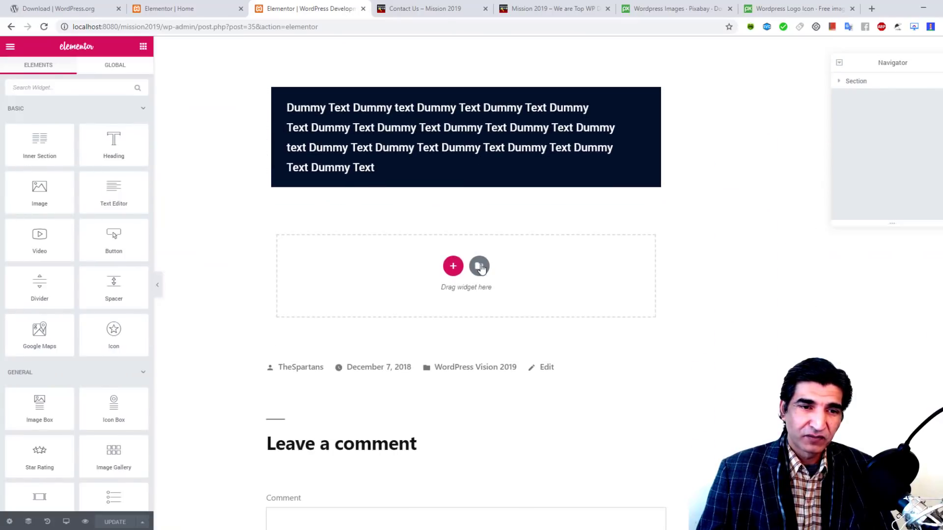
pyautogui.click(480, 266)
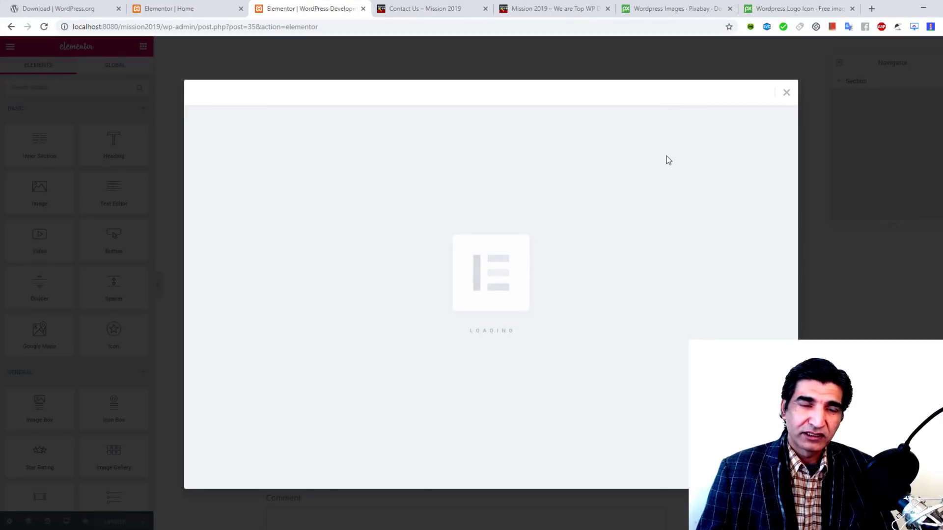
# Step: Search the library Pages for 'POST' and insert the Blog Post – Launch template
pyautogui.click(708, 126)
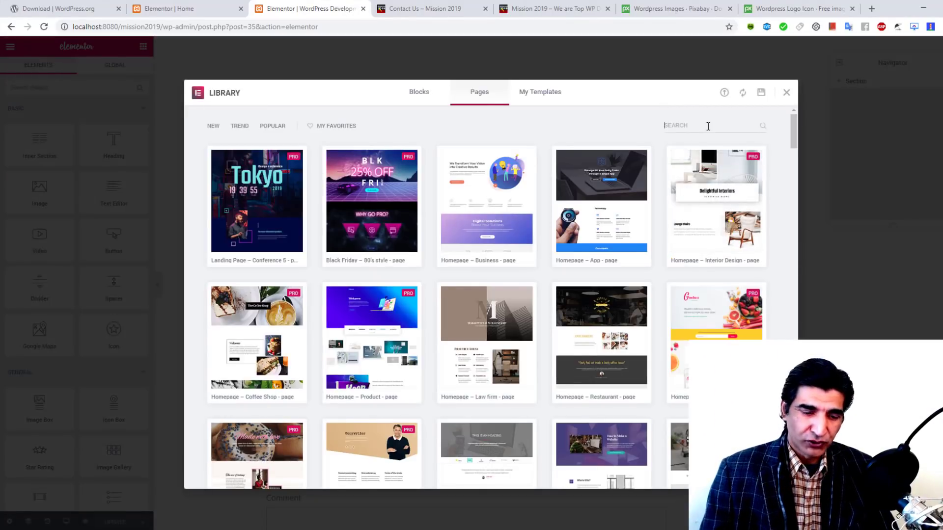
pyautogui.write('POST')
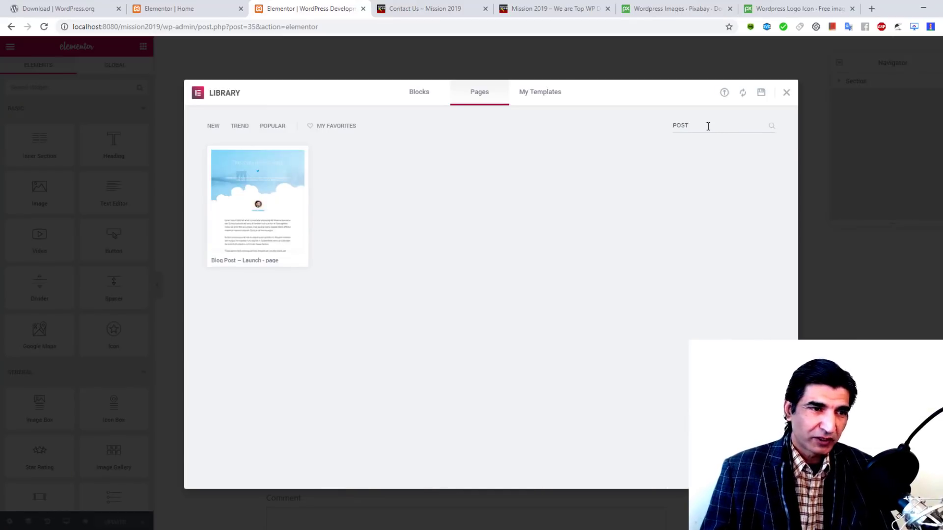
pyautogui.moveTo(270, 185)
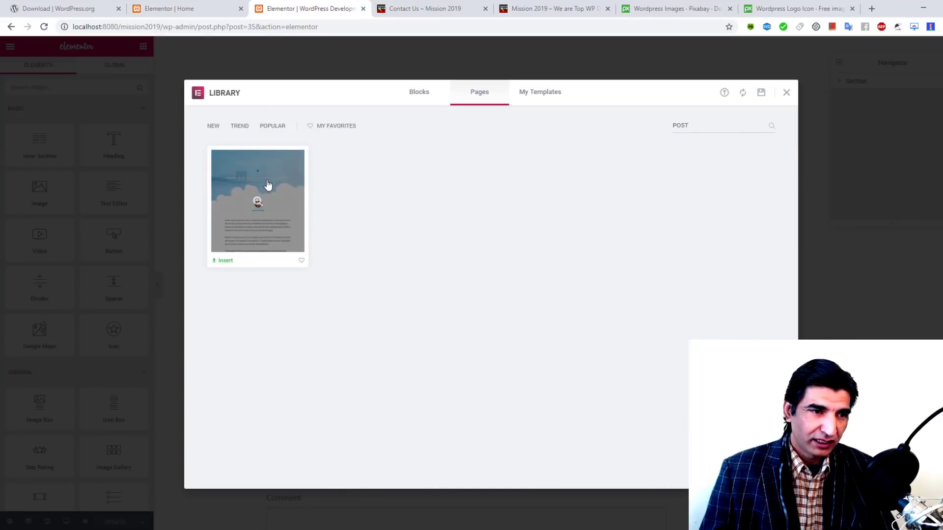
pyautogui.click(224, 261)
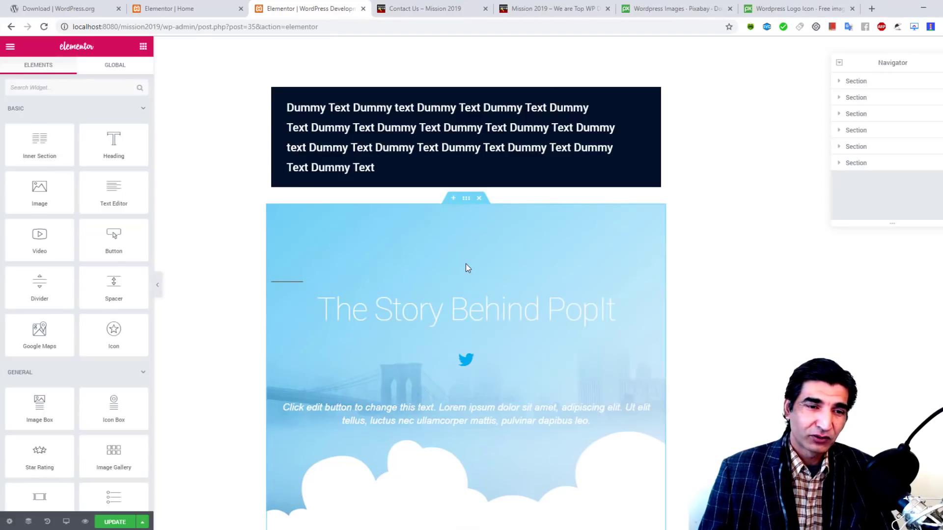
pyautogui.scroll(-3, 735, 131)
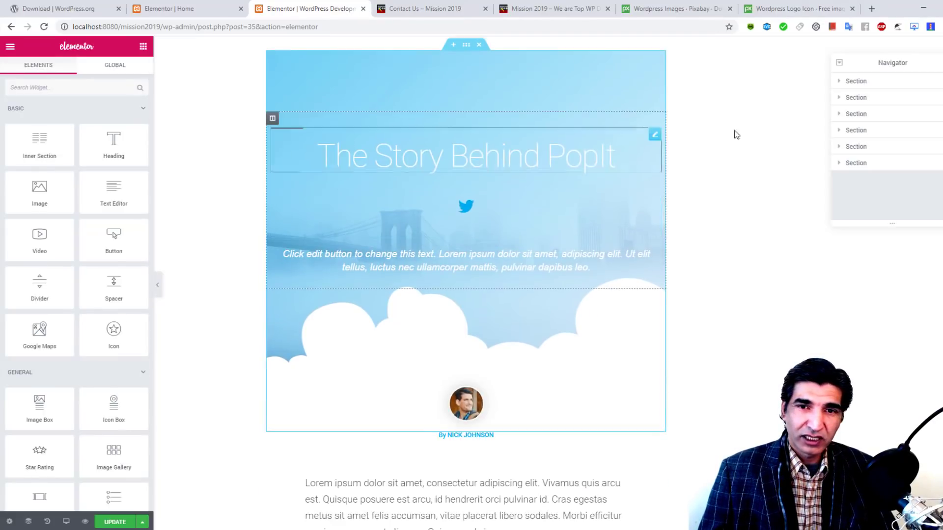
pyautogui.scroll(-9, 754, 113)
pyautogui.scroll(-15, 751, 129)
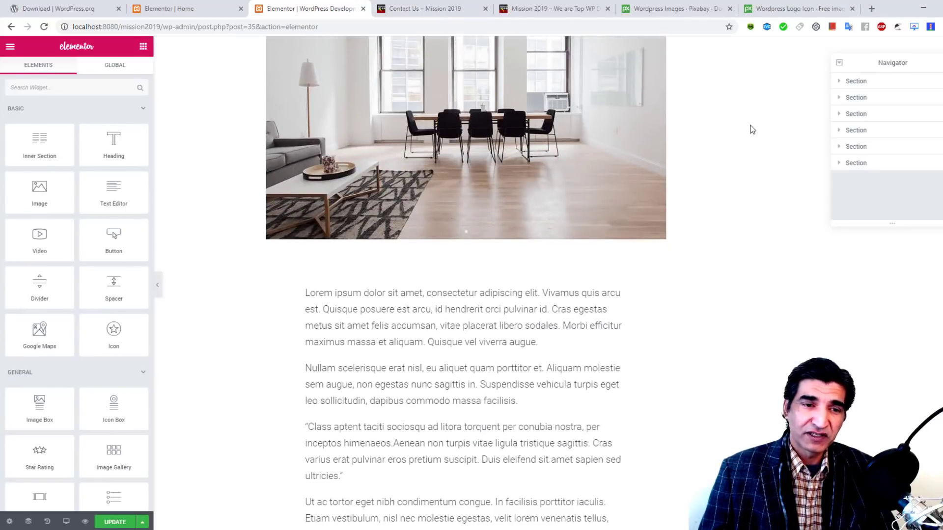
pyautogui.scroll(20, 752, 167)
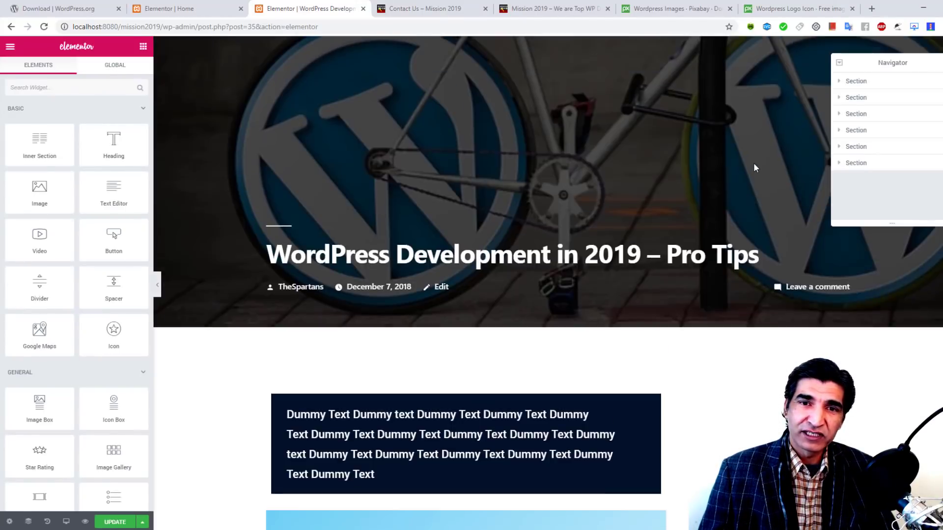
pyautogui.scroll(-8, 755, 168)
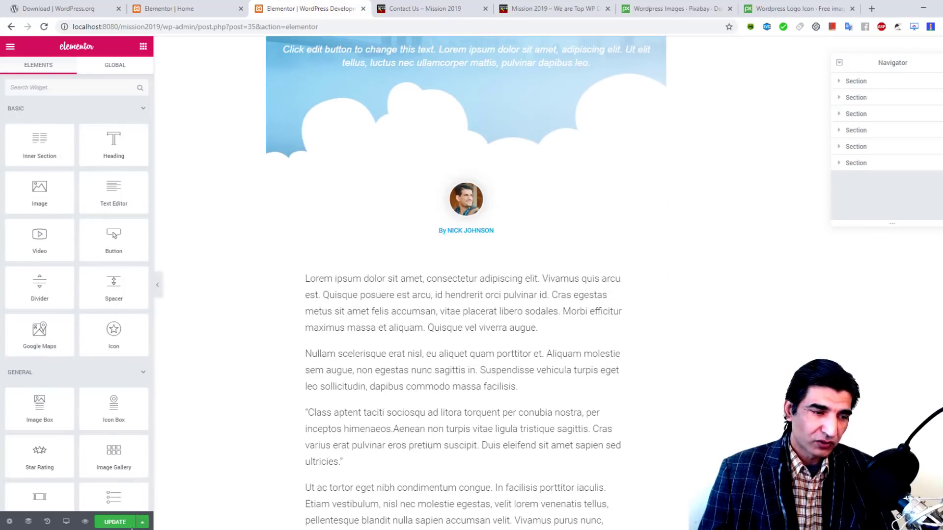
# Step: Update the Pro Tips post and save it as the library template 'Spartans Post'
pyautogui.click(115, 522)
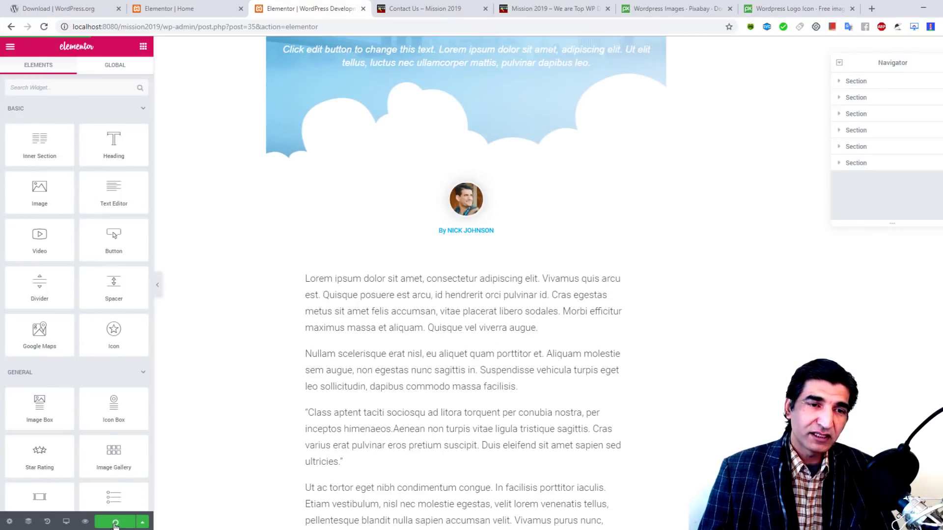
pyautogui.click(142, 522)
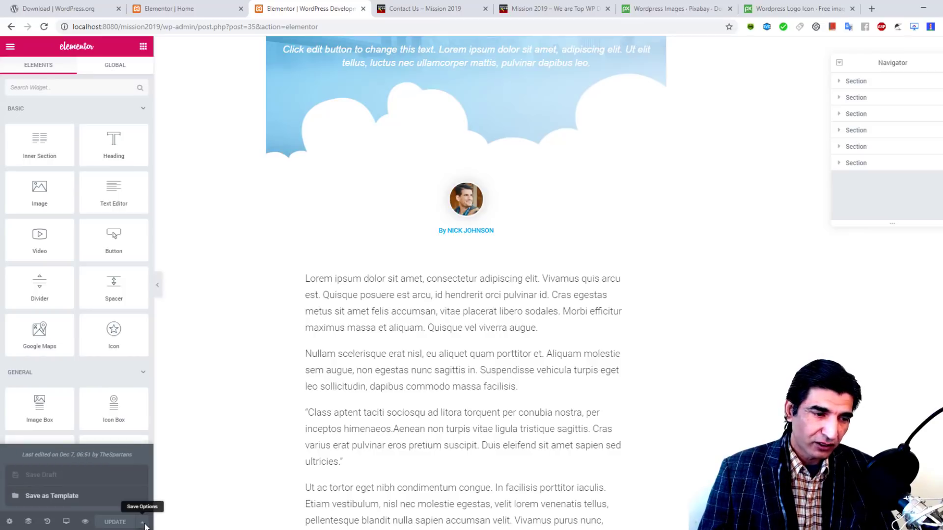
pyautogui.click(86, 501)
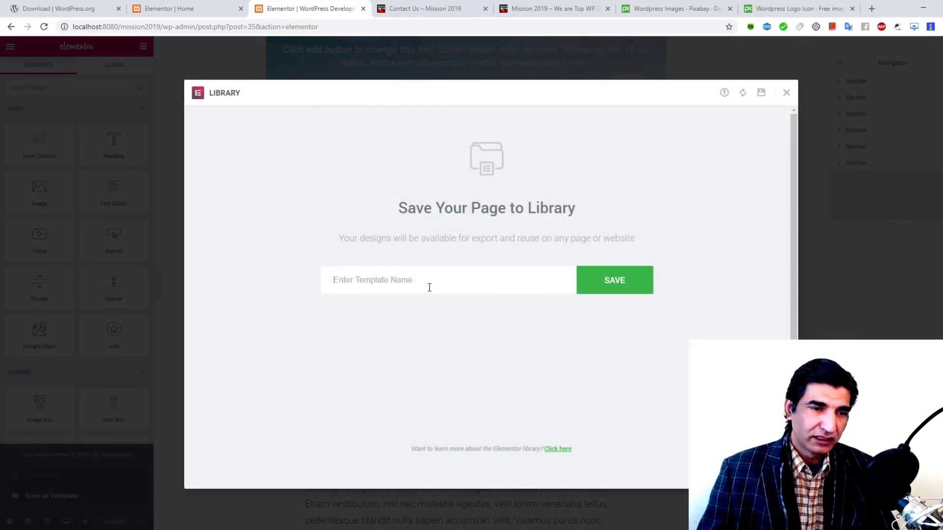
pyautogui.write('S')
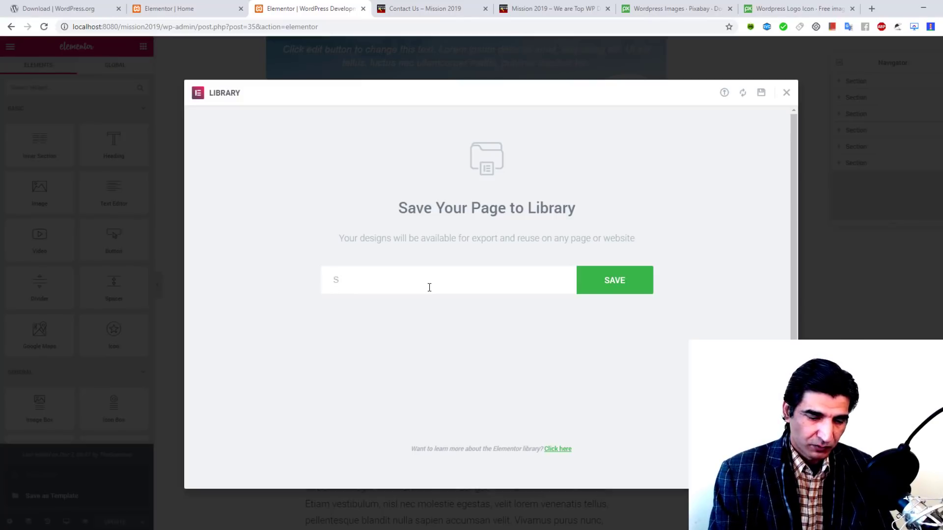
pyautogui.write('aartans Post')
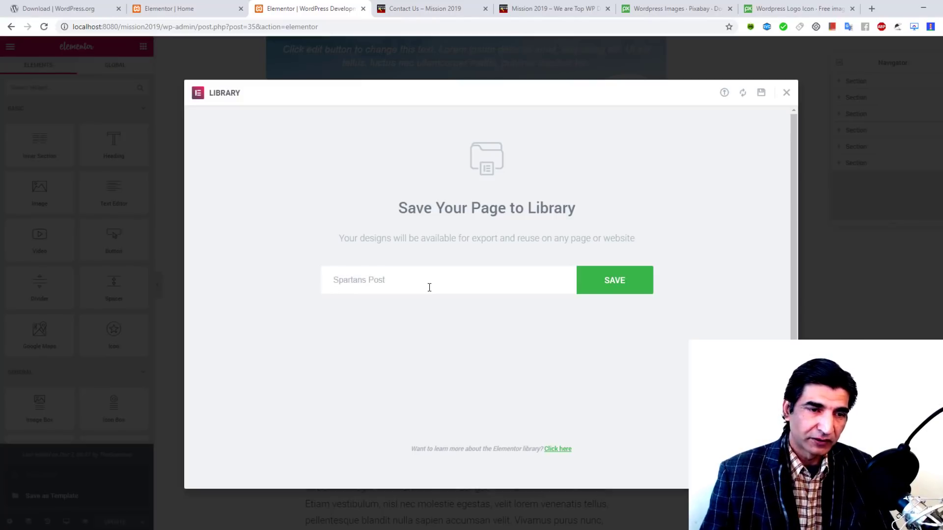
pyautogui.click(637, 279)
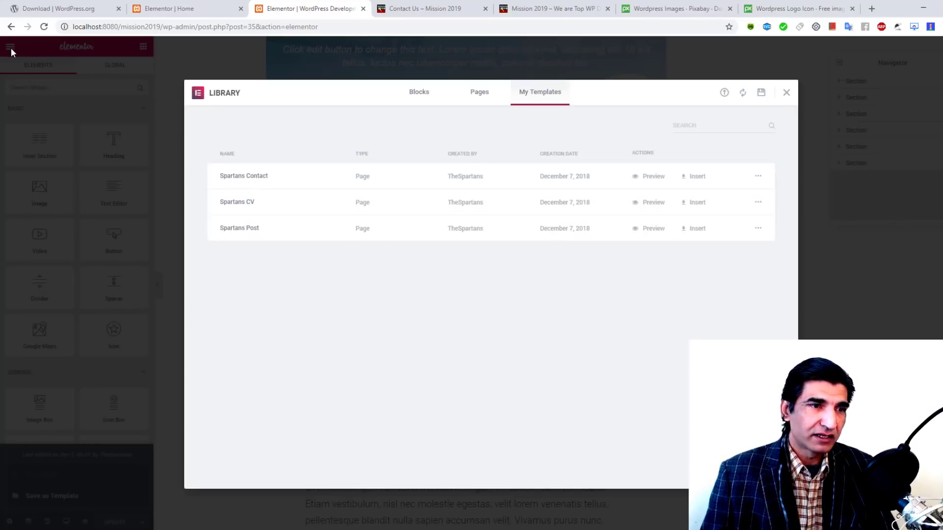
pyautogui.click(11, 48)
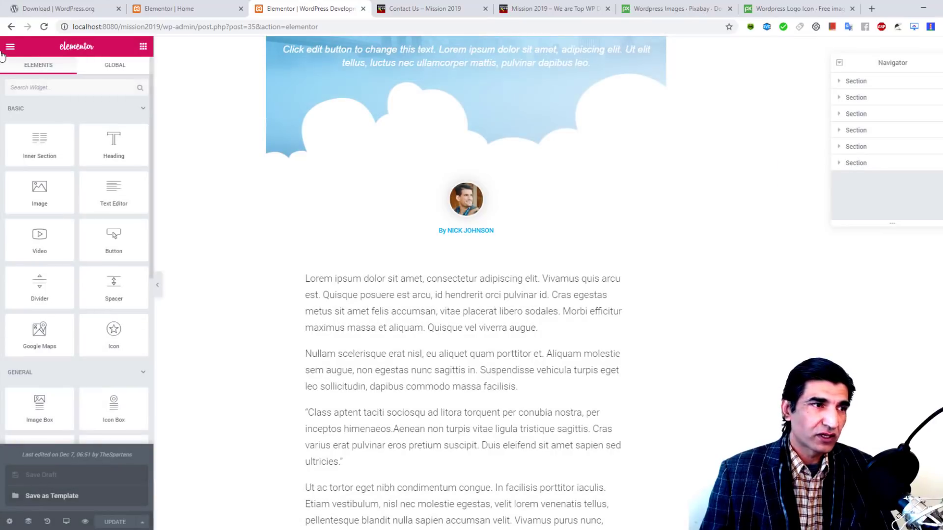
pyautogui.click(11, 48)
# Step: Exit Elementor to the dashboard and view the site's home page
pyautogui.click(57, 313)
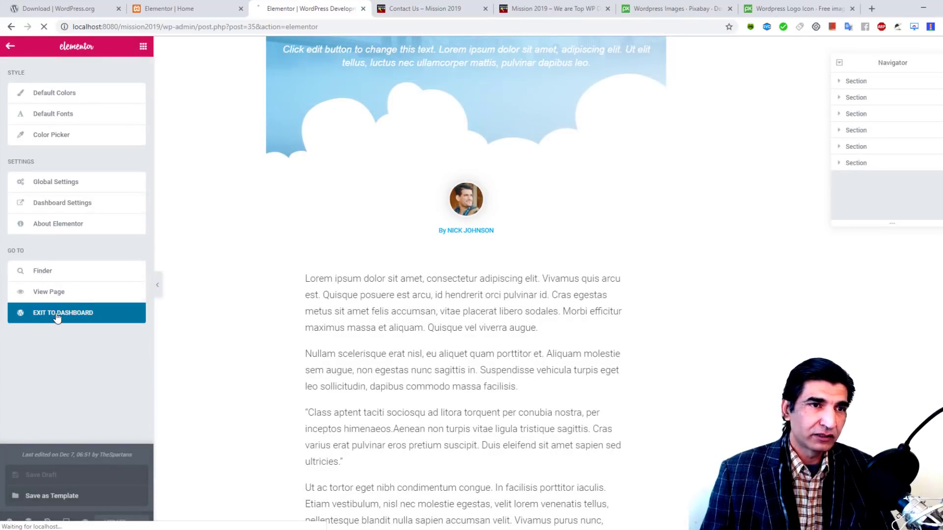
pyautogui.click(396, 5)
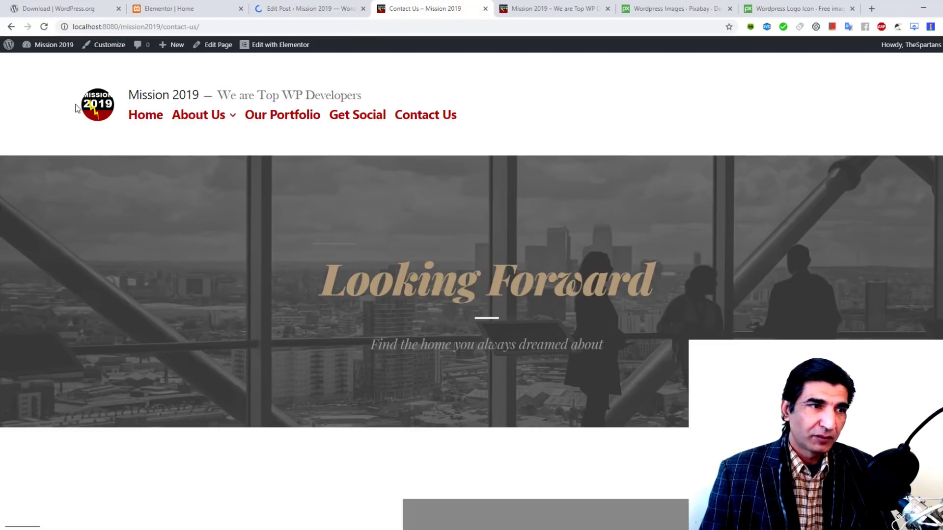
pyautogui.click(94, 102)
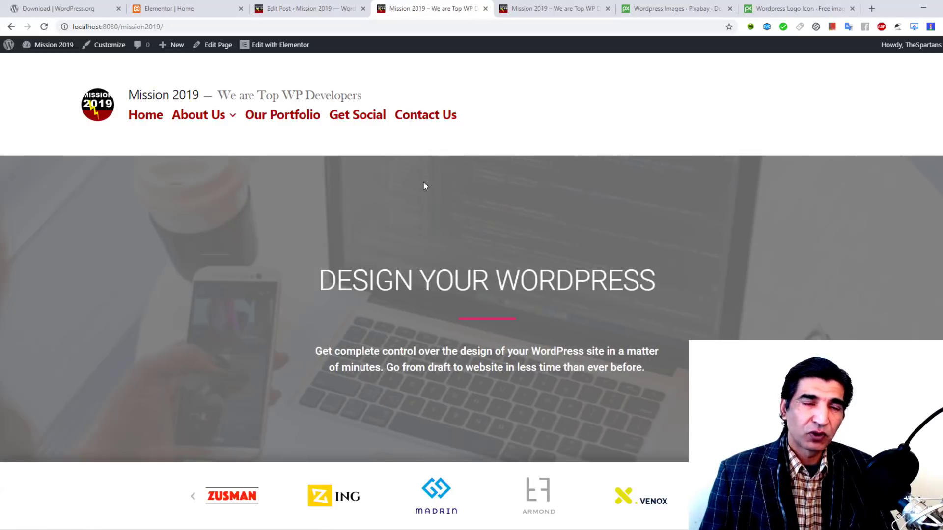
pyautogui.click(326, 5)
# Step: Create a new page titled 'Our Blog' with the Default template and publish it
pyautogui.moveTo(63, 194)
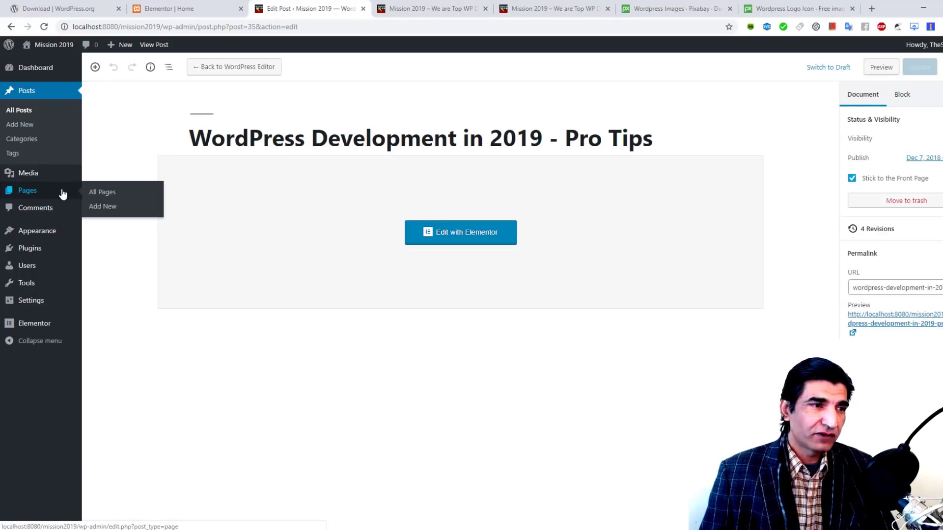
pyautogui.click(107, 207)
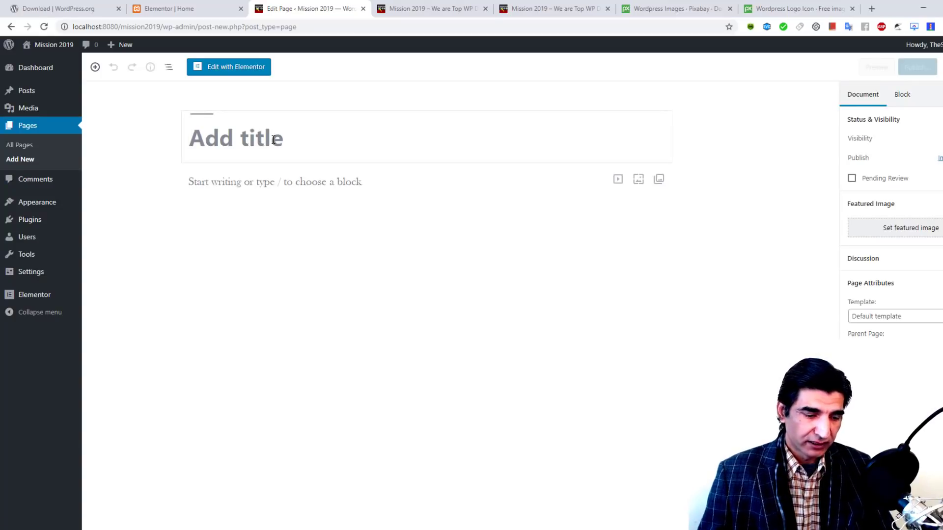
pyautogui.write('Our Blog')
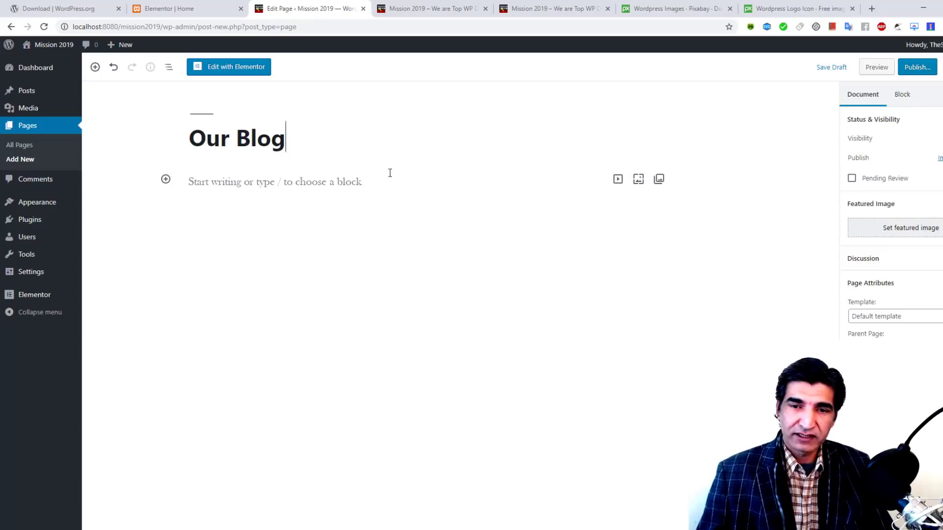
pyautogui.click(922, 317)
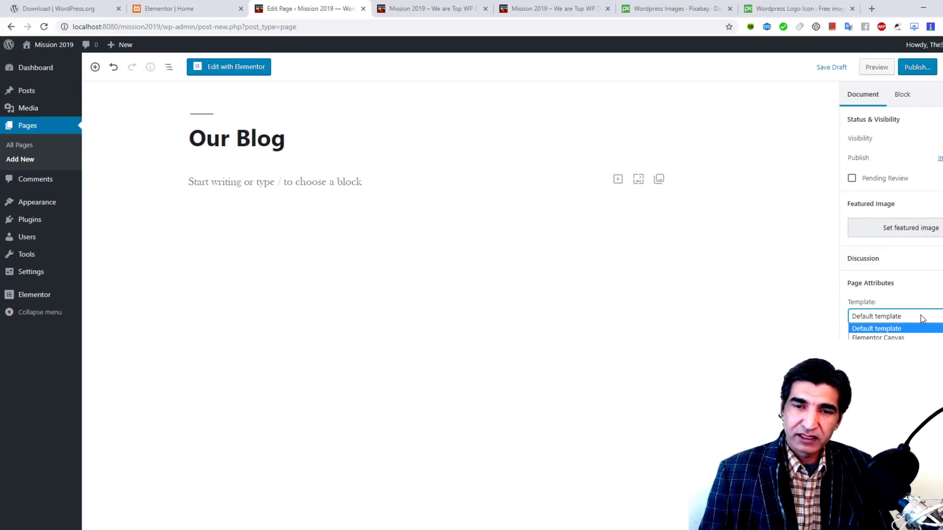
pyautogui.click(922, 316)
pyautogui.click(916, 69)
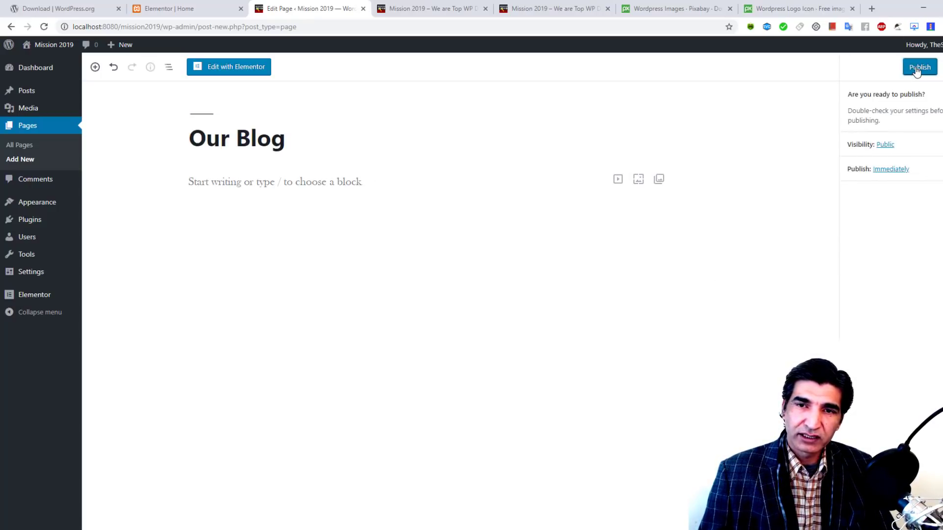
pyautogui.click(916, 68)
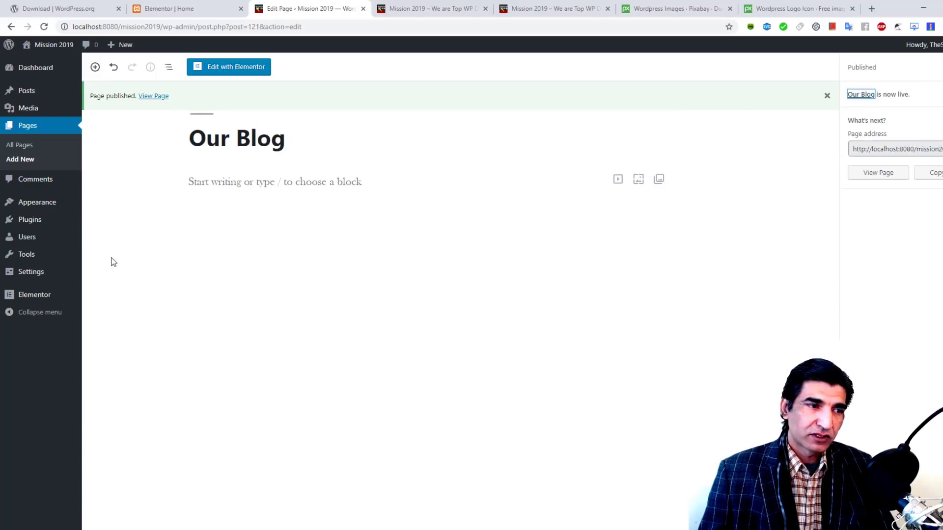
pyautogui.moveTo(40, 278)
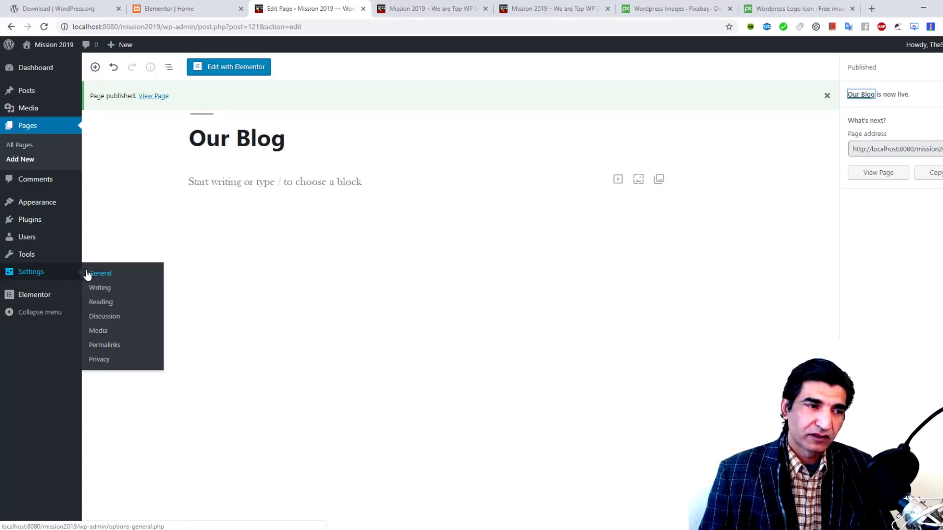
# Step: Set the Reading settings' Posts page to Our Blog and save the changes
pyautogui.click(105, 308)
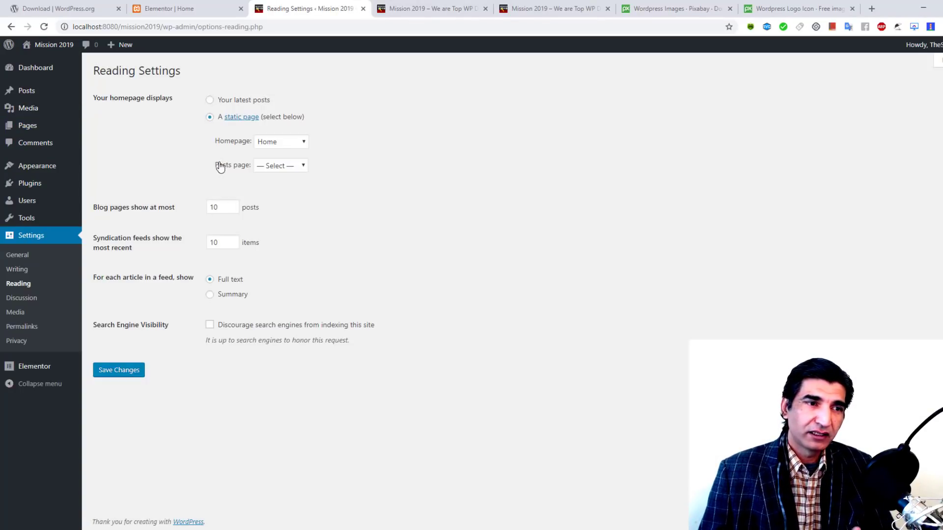
pyautogui.click(284, 166)
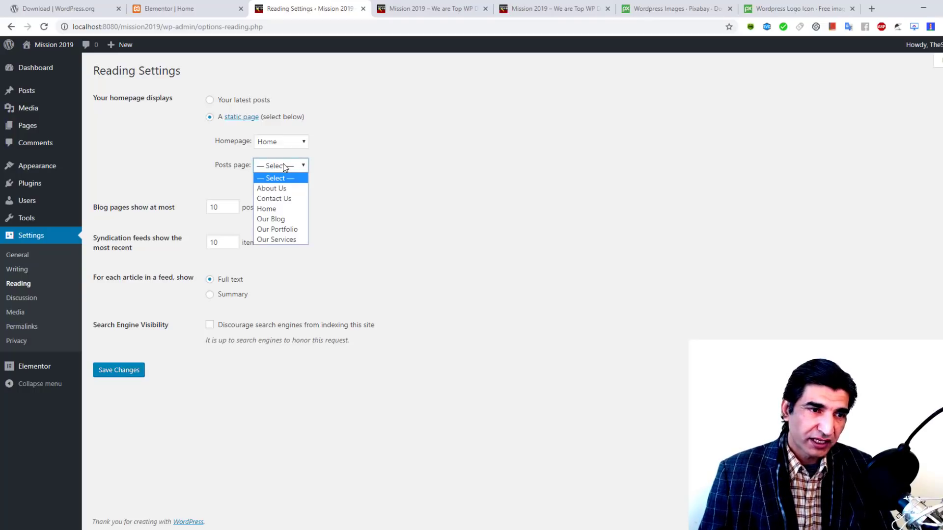
pyautogui.click(278, 219)
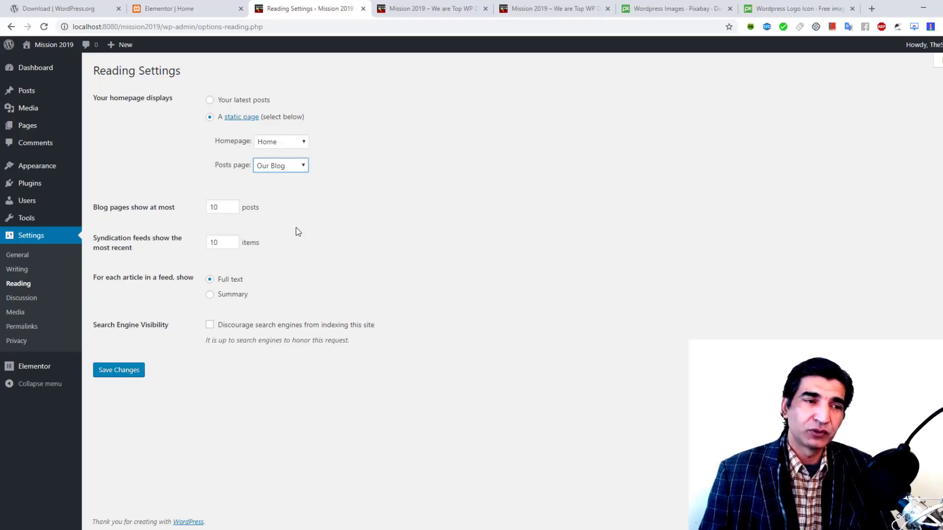
pyautogui.click(116, 373)
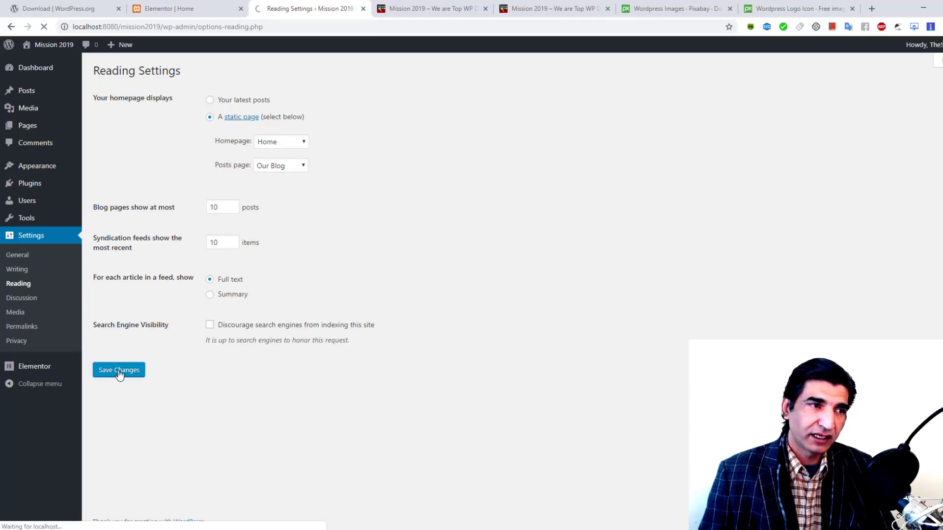
# Step: Reload the site homepage to check the change, then return to the settings tab
pyautogui.click(424, 11)
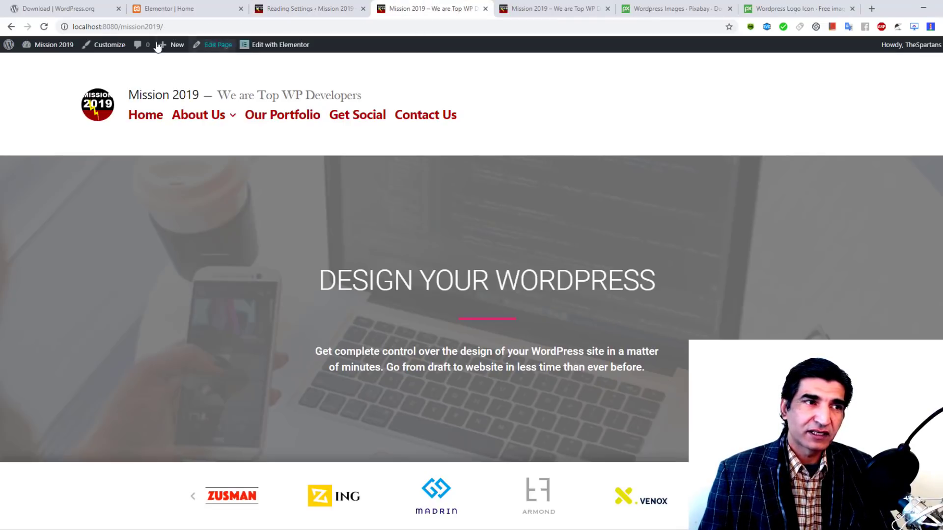
pyautogui.click(44, 27)
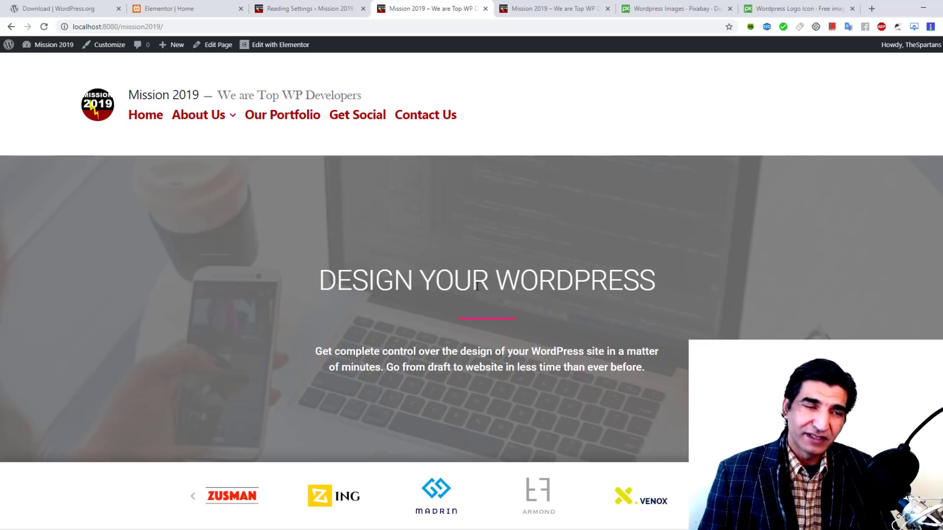
pyautogui.click(320, 6)
# Step: Add Our Blog to the main menu above Contact Us, save the menu, and reload the homepage
pyautogui.moveTo(42, 172)
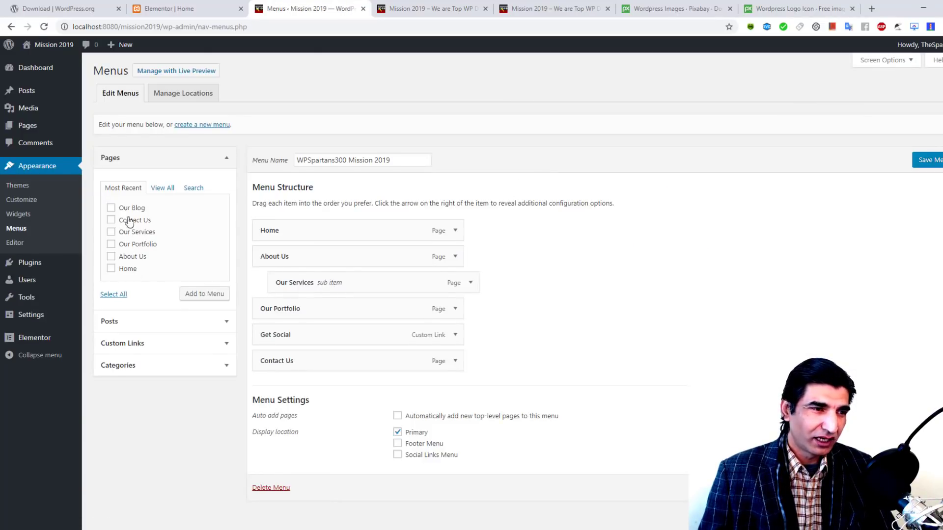
pyautogui.click(197, 293)
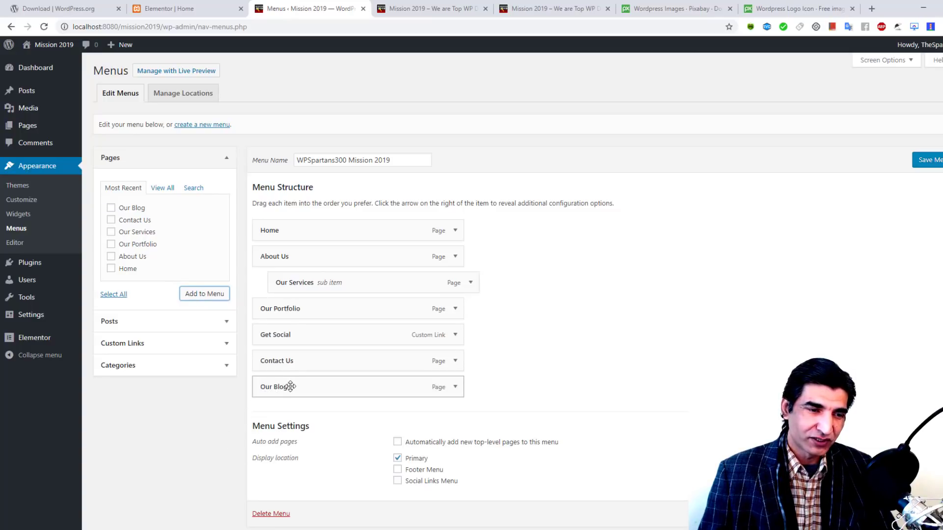
pyautogui.moveTo(291, 385); pyautogui.dragTo(294, 359)
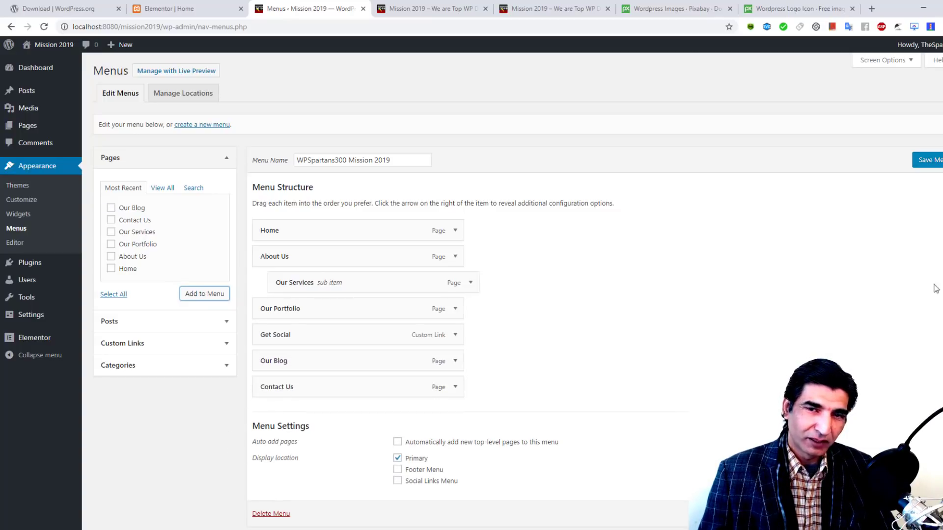
pyautogui.click(934, 162)
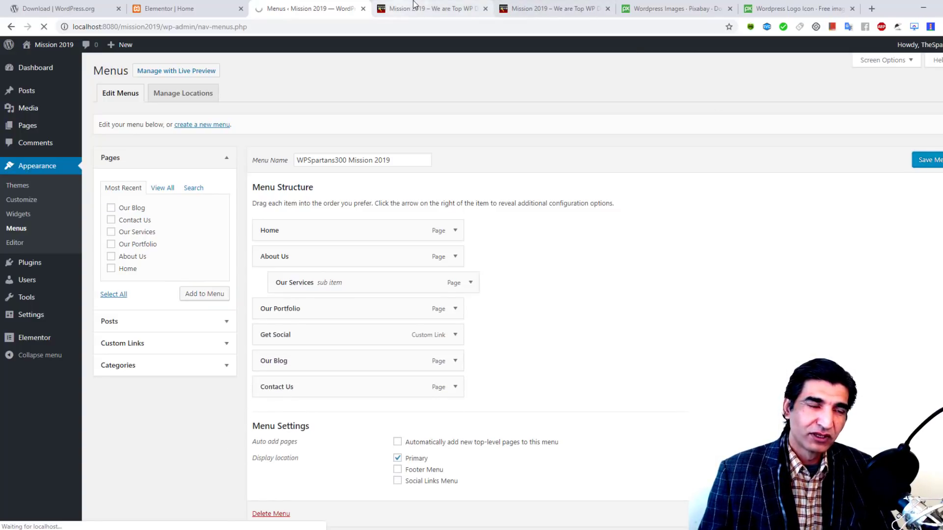
pyautogui.click(427, 9)
pyautogui.click(44, 27)
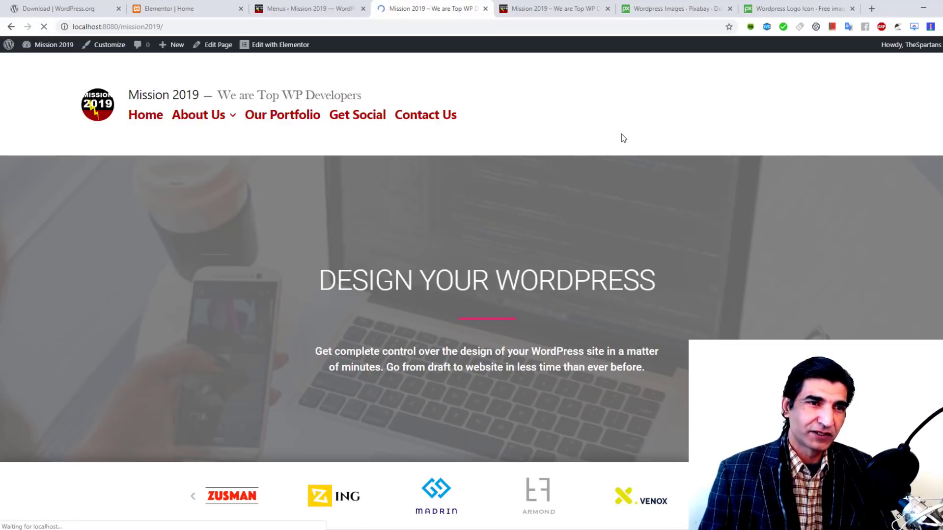
# Step: Open the Our Blog page and scroll past the Pro Tips post to the footer widgets
pyautogui.scroll(-3, 256, 248)
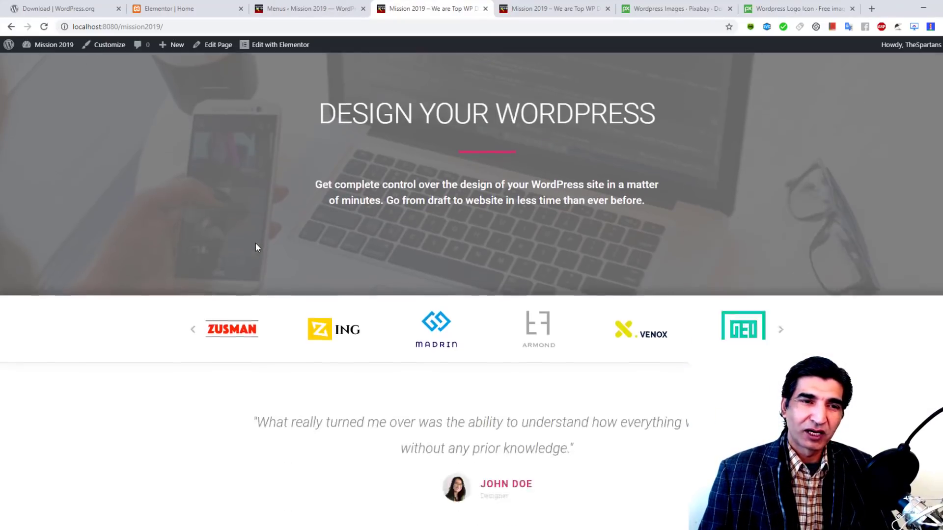
pyautogui.scroll(3, 256, 248)
pyautogui.click(427, 118)
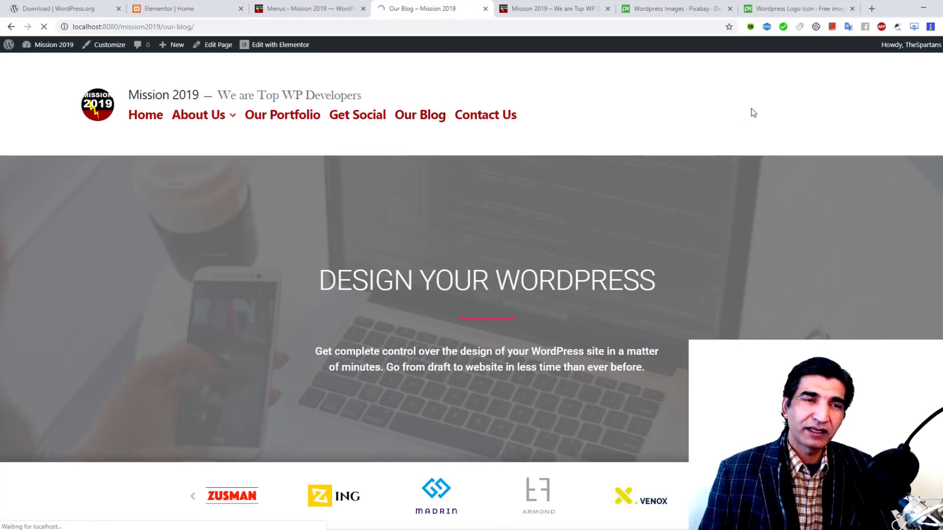
pyautogui.scroll(-15, 737, 142)
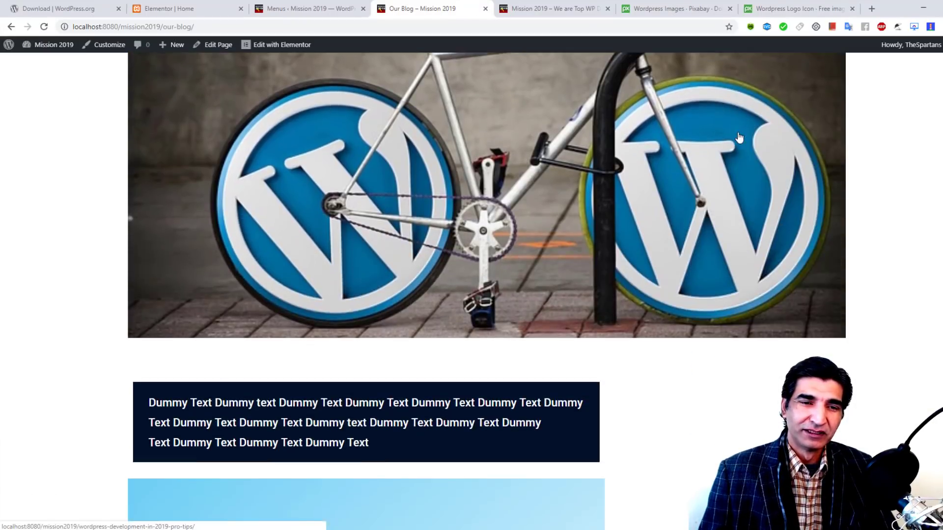
pyautogui.scroll(15, 727, 153)
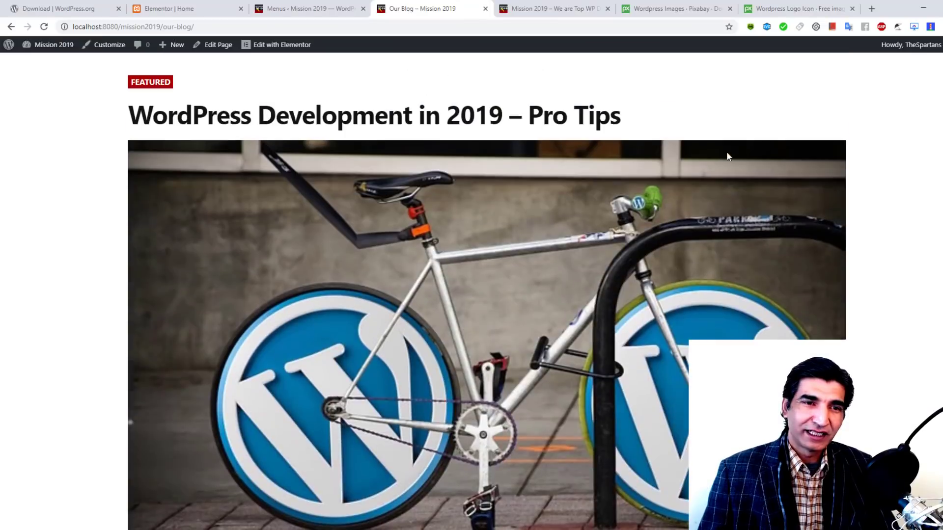
pyautogui.scroll(-5, 350, 167)
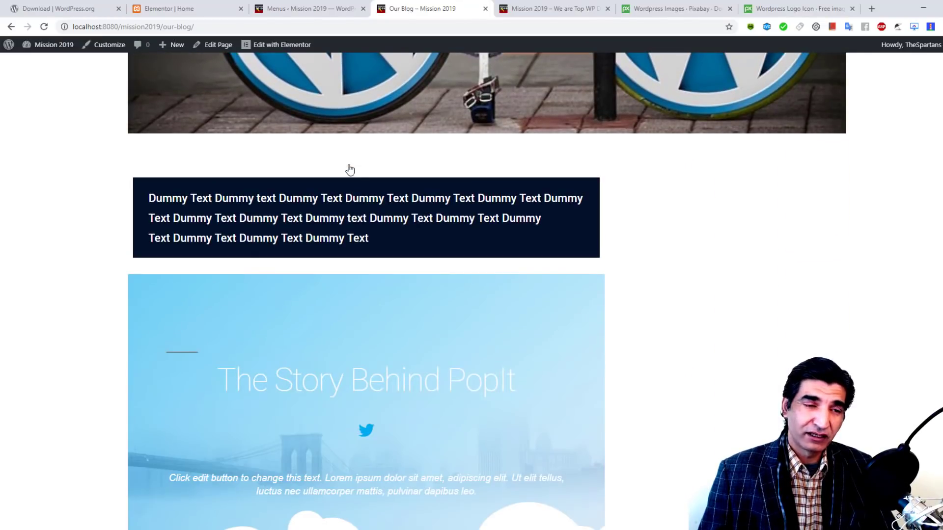
pyautogui.scroll(-6, 349, 167)
pyautogui.scroll(-15, 364, 235)
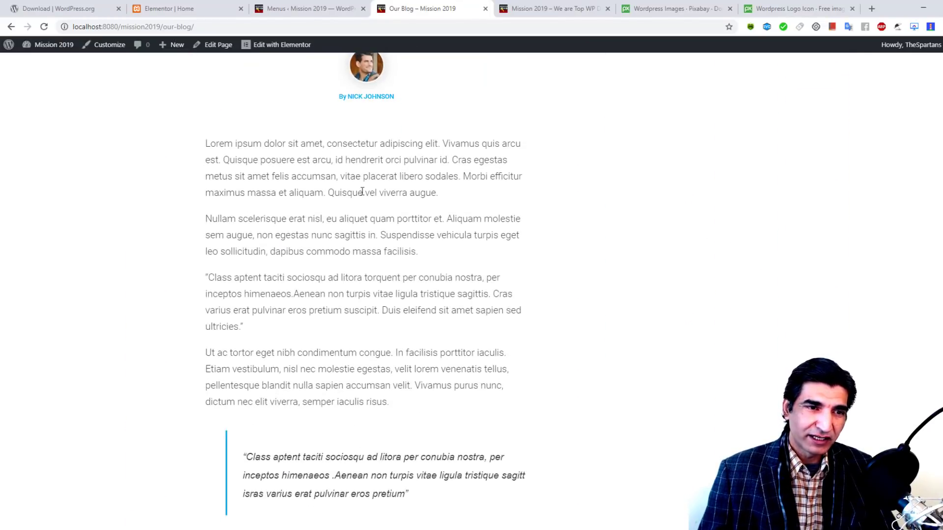
pyautogui.scroll(-6, 369, 262)
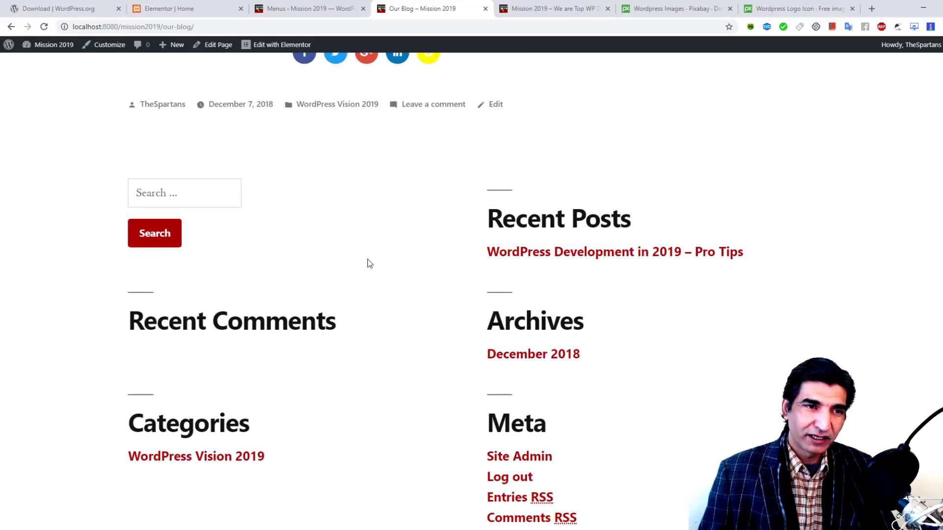
pyautogui.scroll(5, 368, 263)
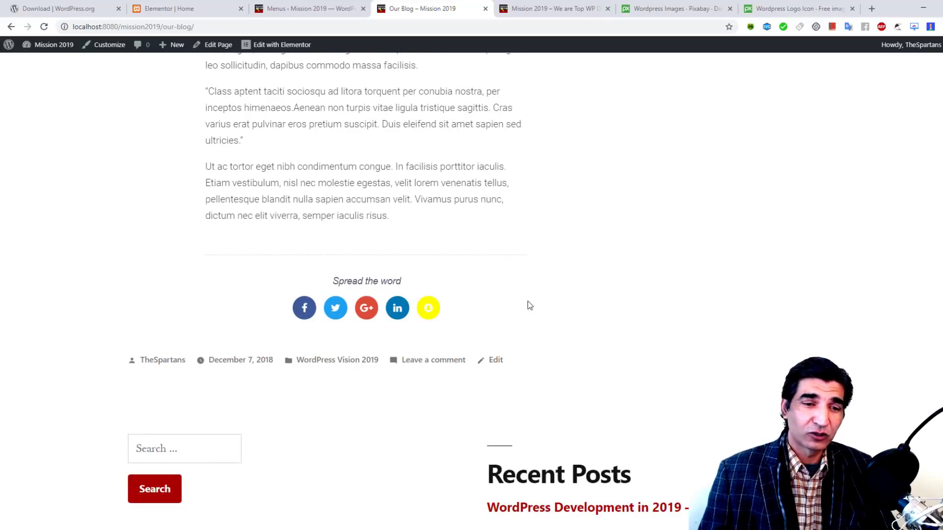
pyautogui.scroll(-7, 526, 305)
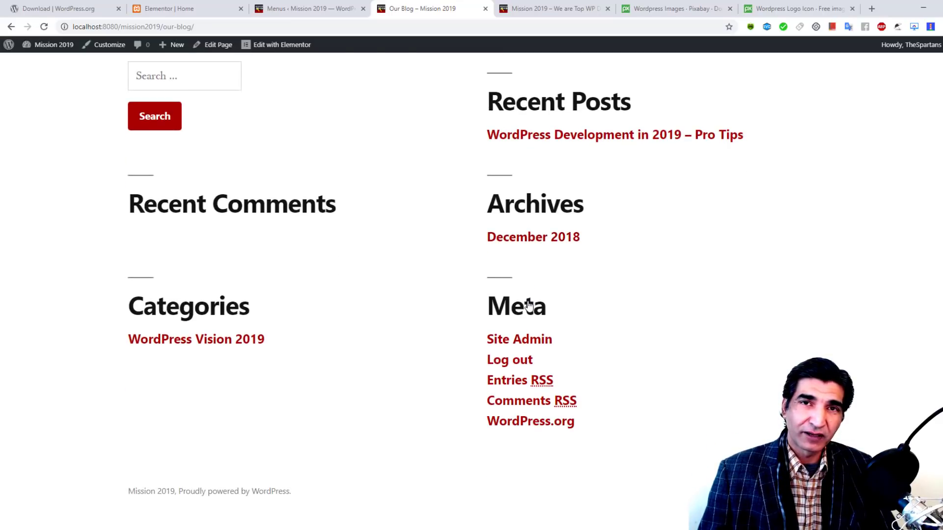
pyautogui.scroll(10, 526, 305)
# Step: In the Customizer's Footer widgets, remove the Search and Recent Posts widgets
pyautogui.click(304, 9)
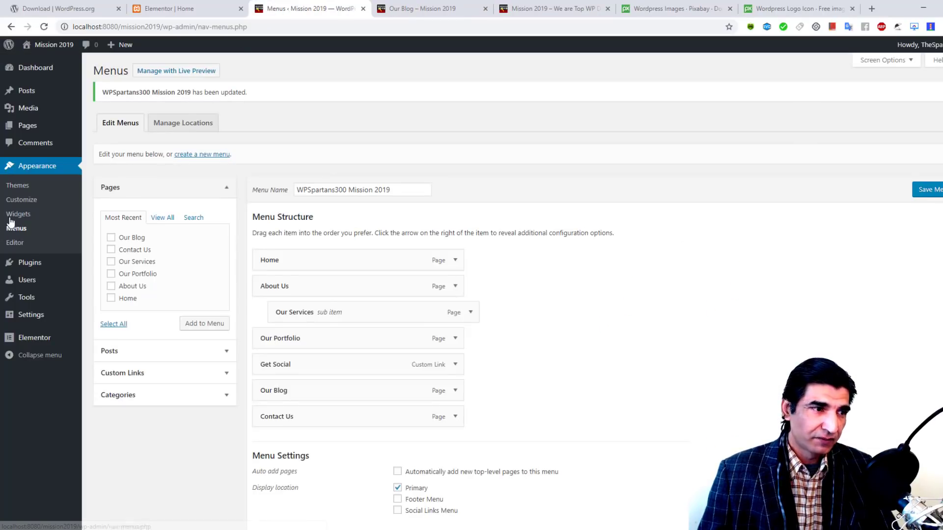
pyautogui.click(21, 199)
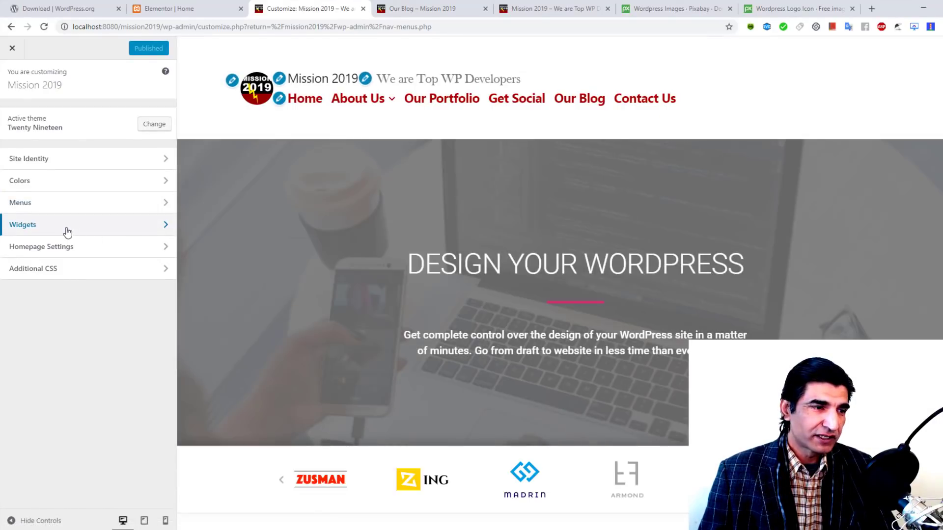
pyautogui.click(68, 226)
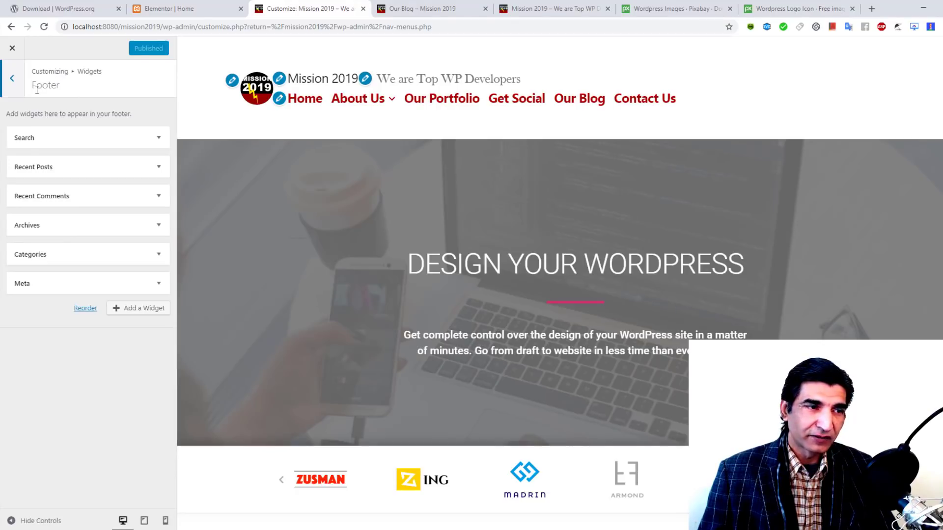
pyautogui.click(159, 140)
pyautogui.click(21, 191)
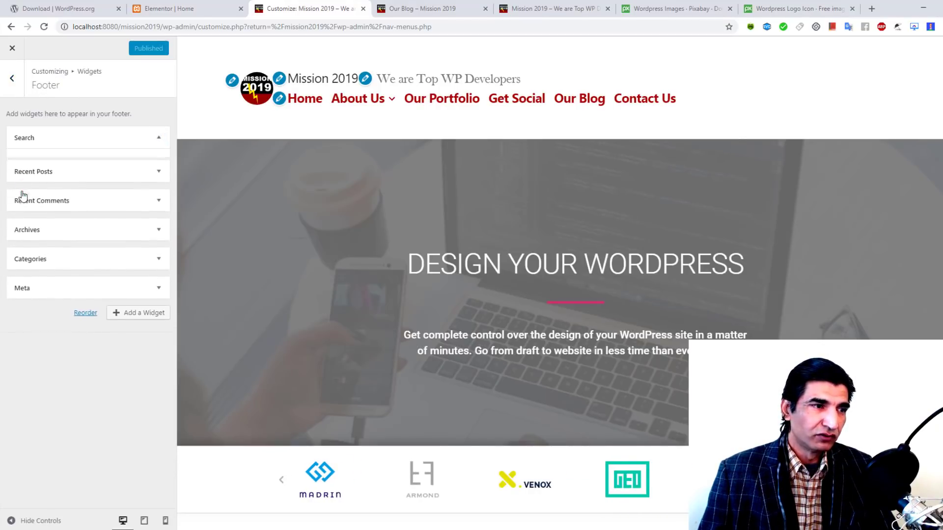
pyautogui.click(157, 139)
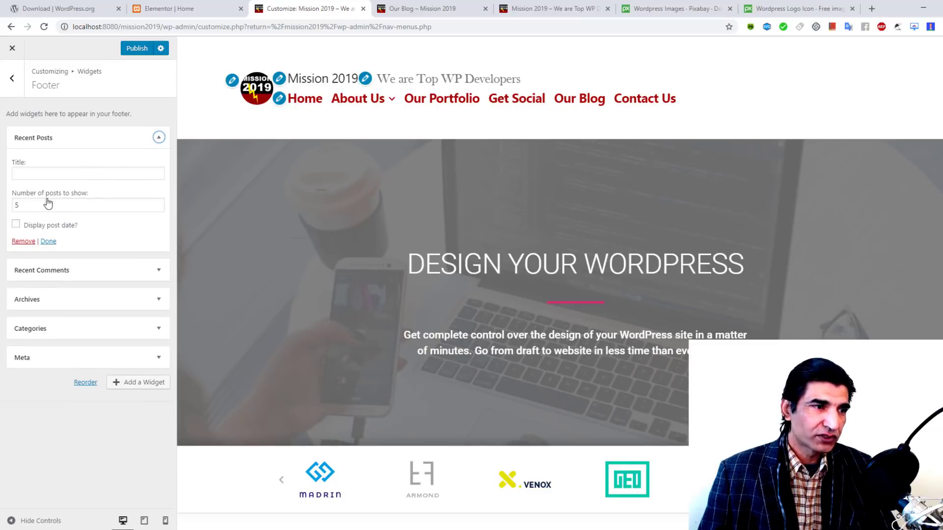
pyautogui.click(23, 241)
# Step: Remove the Recent Comments, Archives, Categories and Meta widgets, then bring up the Our Blog tab
pyautogui.click(157, 138)
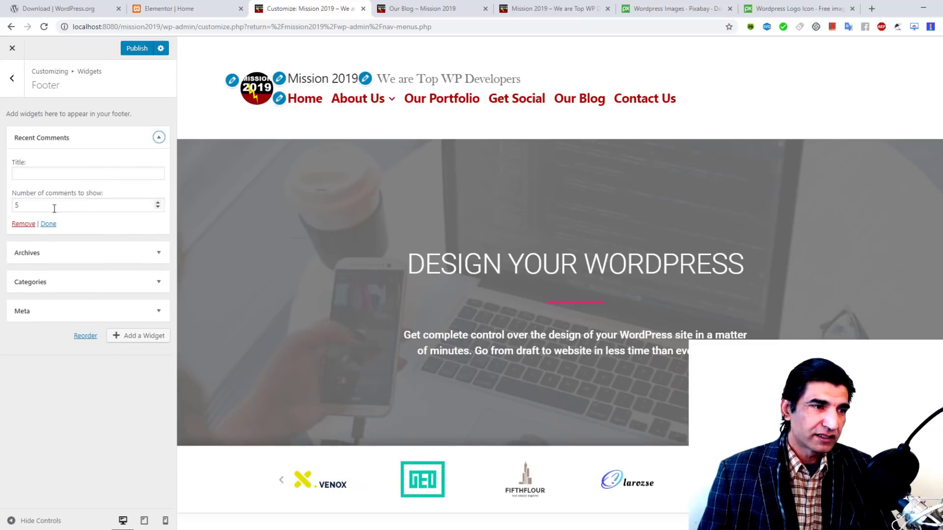
pyautogui.click(27, 226)
pyautogui.click(158, 137)
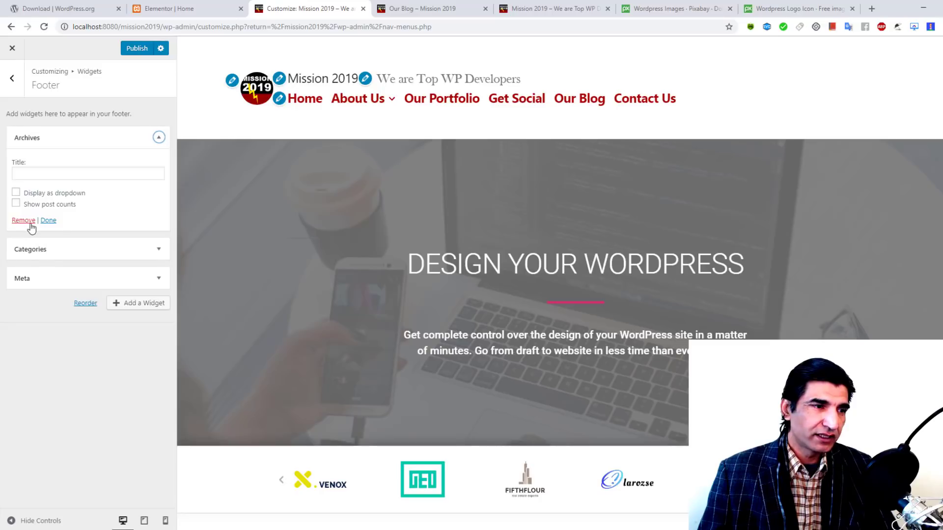
pyautogui.click(30, 221)
pyautogui.click(158, 137)
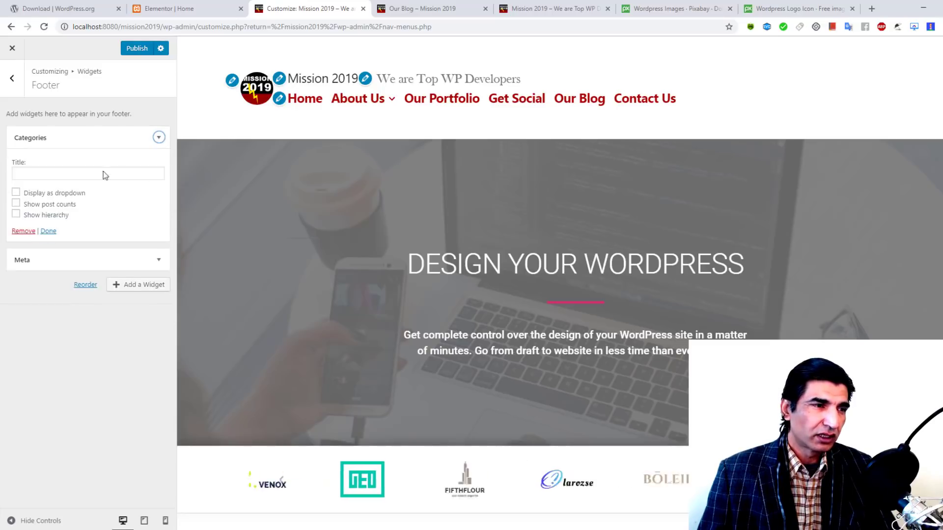
pyautogui.click(27, 235)
pyautogui.click(157, 137)
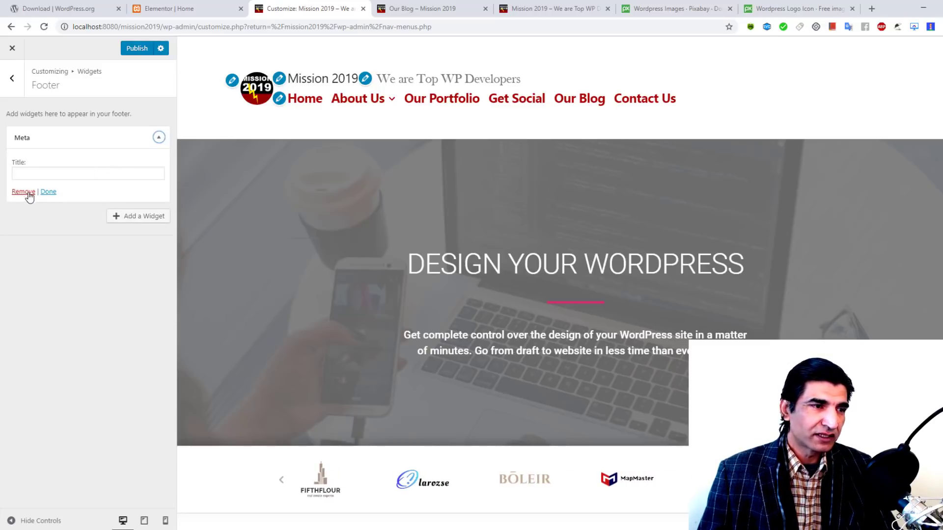
pyautogui.click(28, 193)
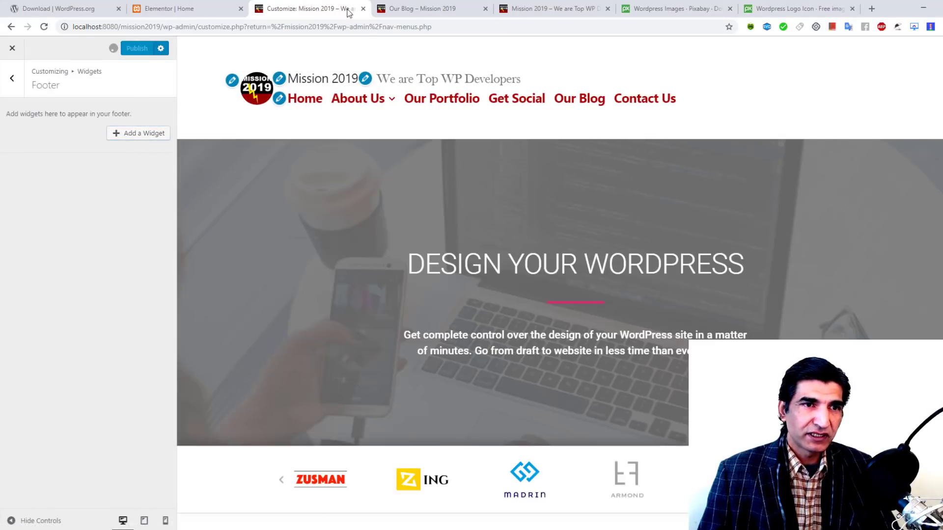
pyautogui.click(400, 7)
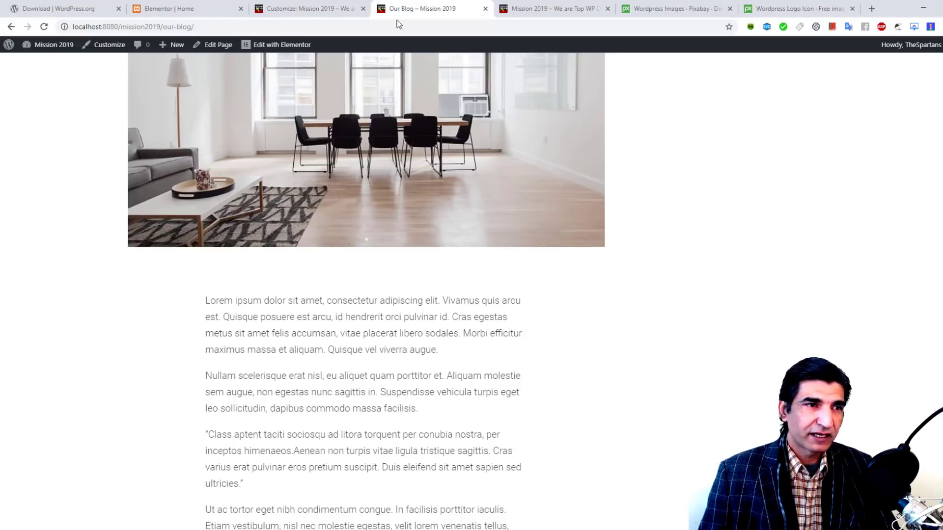
# Step: Go from the blog to the Home page, look it over, and launch Edit with Elementor
pyautogui.scroll(15, 355, 237)
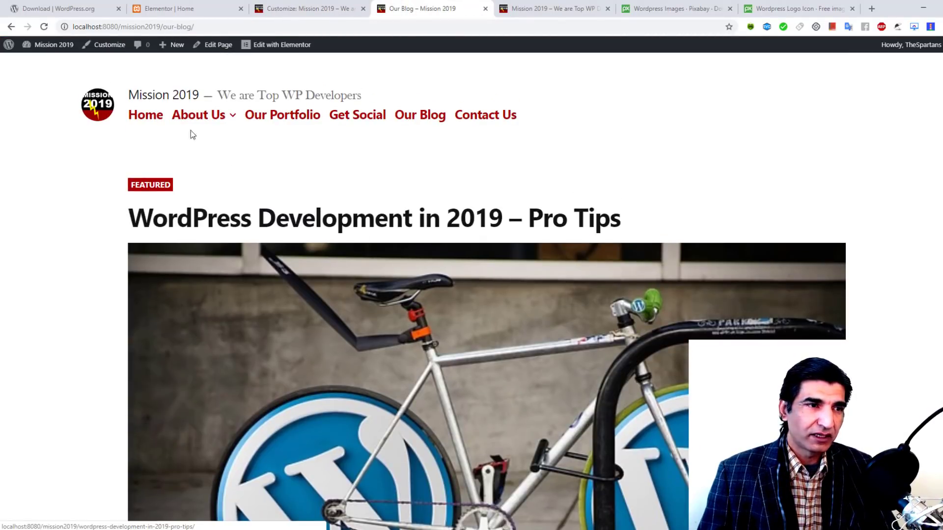
pyautogui.click(145, 115)
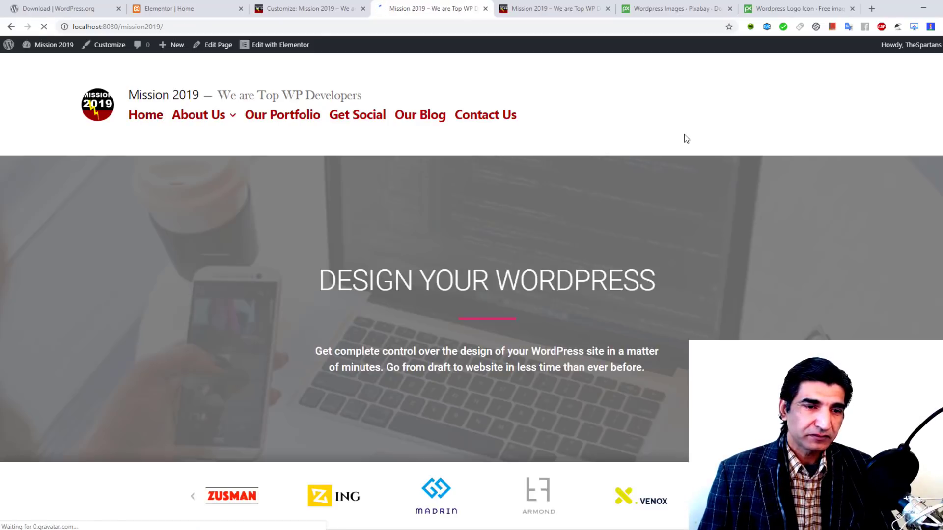
pyautogui.scroll(-20, 685, 134)
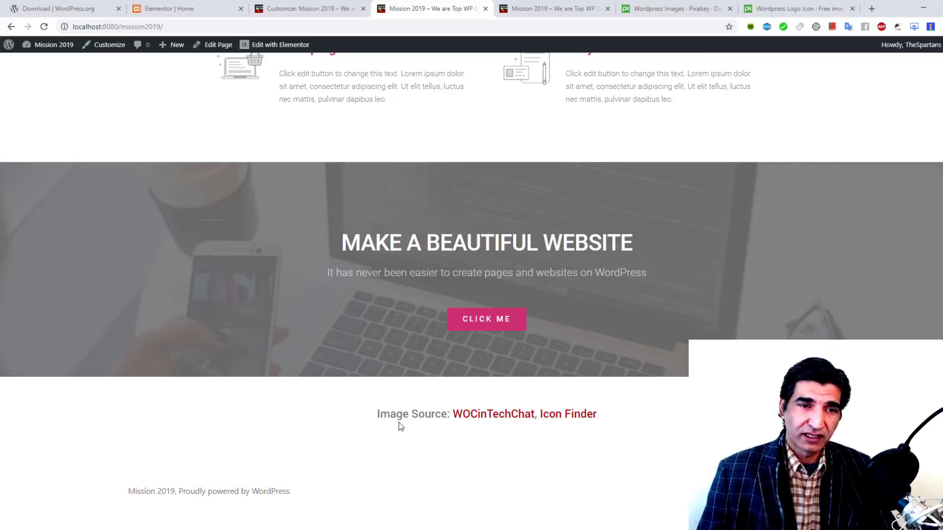
pyautogui.scroll(20, 400, 426)
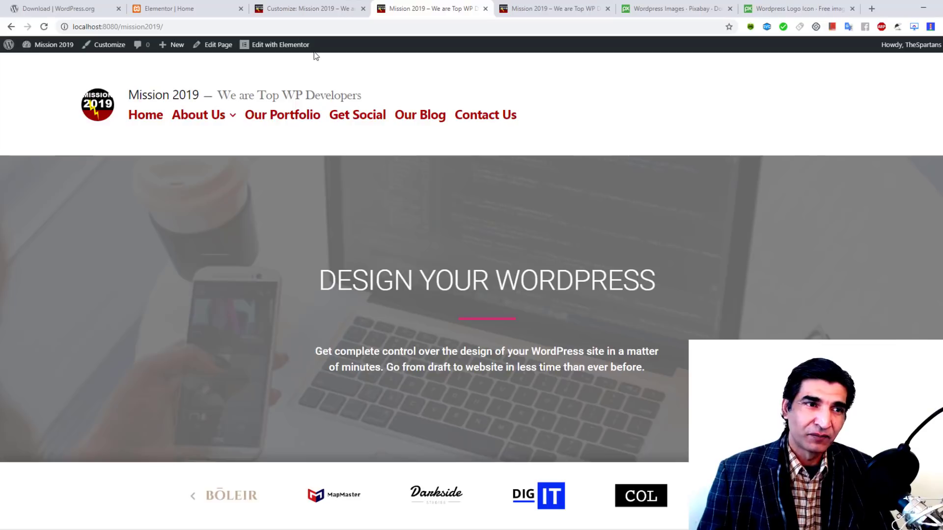
pyautogui.click(290, 45)
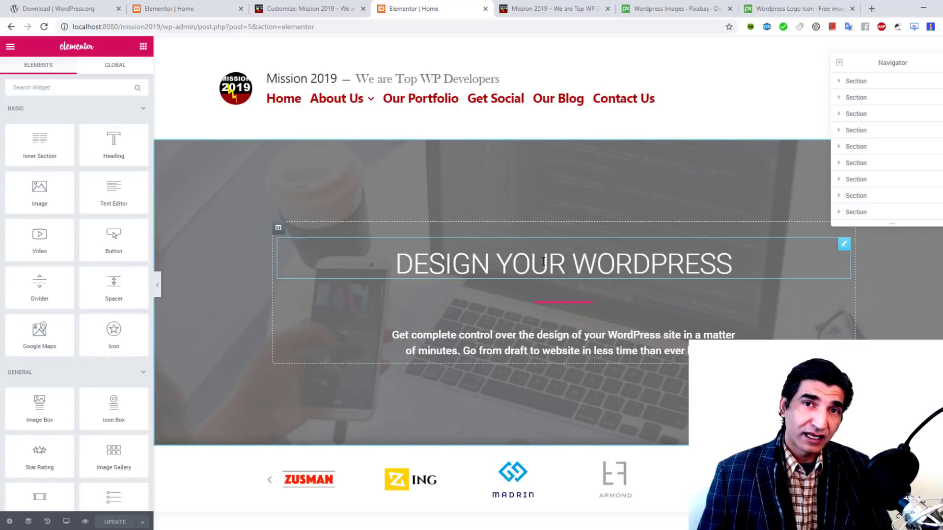
# Step: Add an empty section above the testimonial and open its template library
pyautogui.scroll(-3, 550, 262)
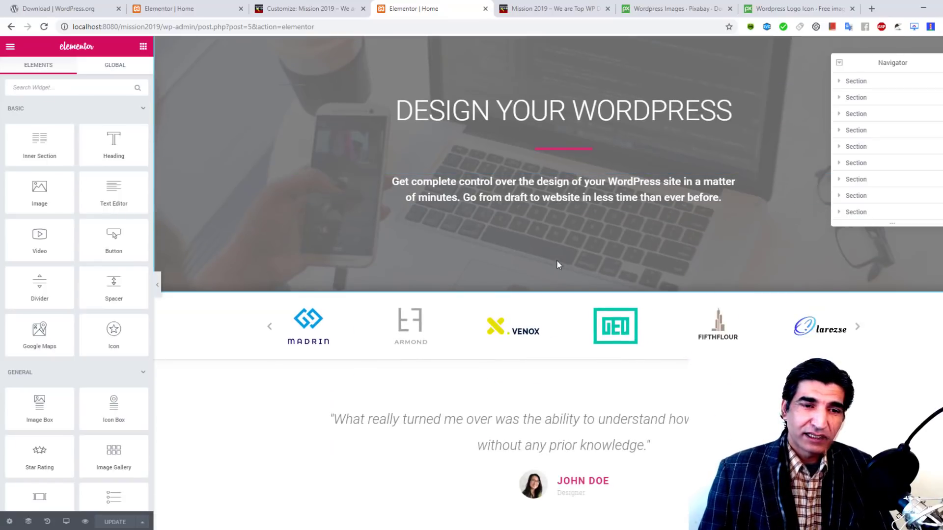
pyautogui.scroll(-3, 557, 263)
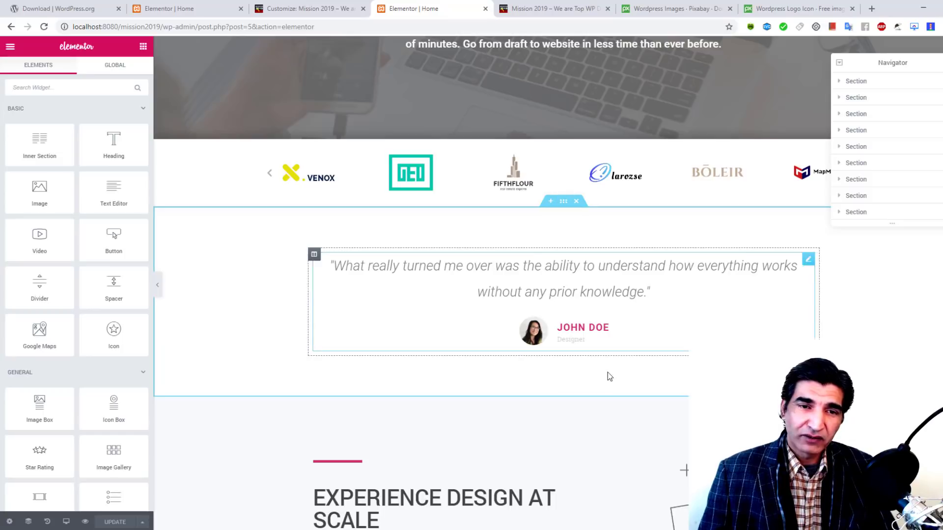
pyautogui.click(550, 201)
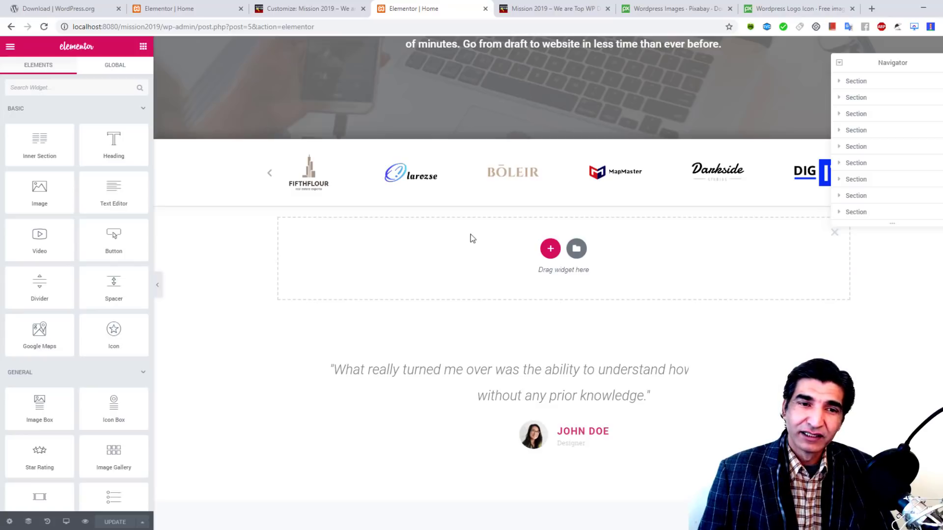
pyautogui.click(574, 251)
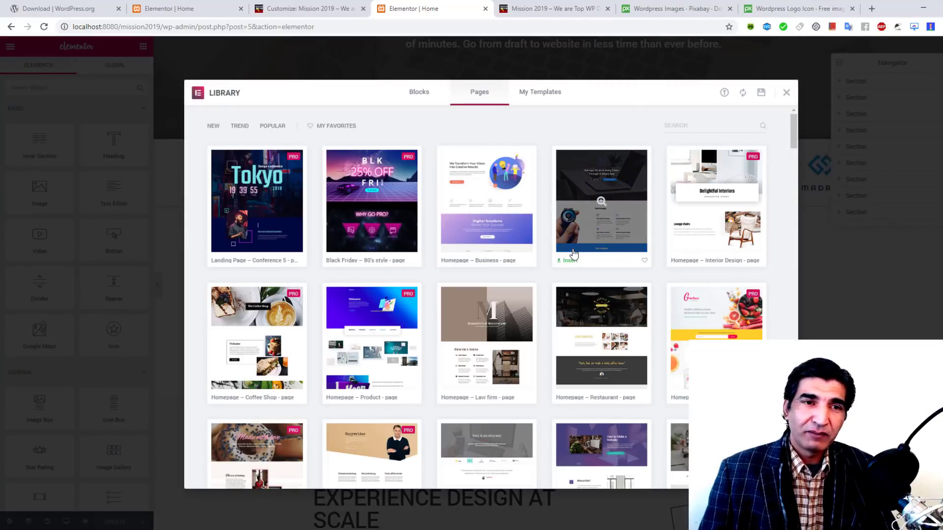
# Step: Insert the Strategy planning block from the Library's Blocks tab into the new section
pyautogui.click(417, 98)
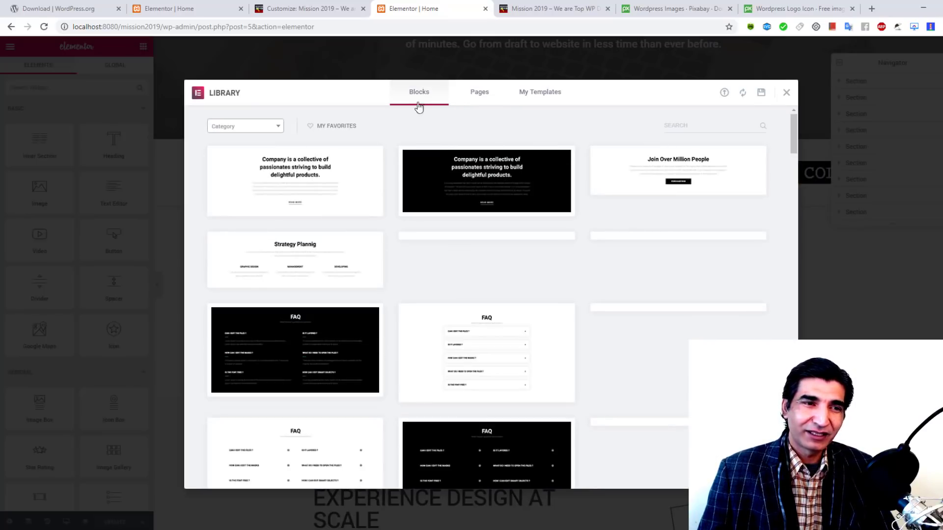
pyautogui.moveTo(355, 210)
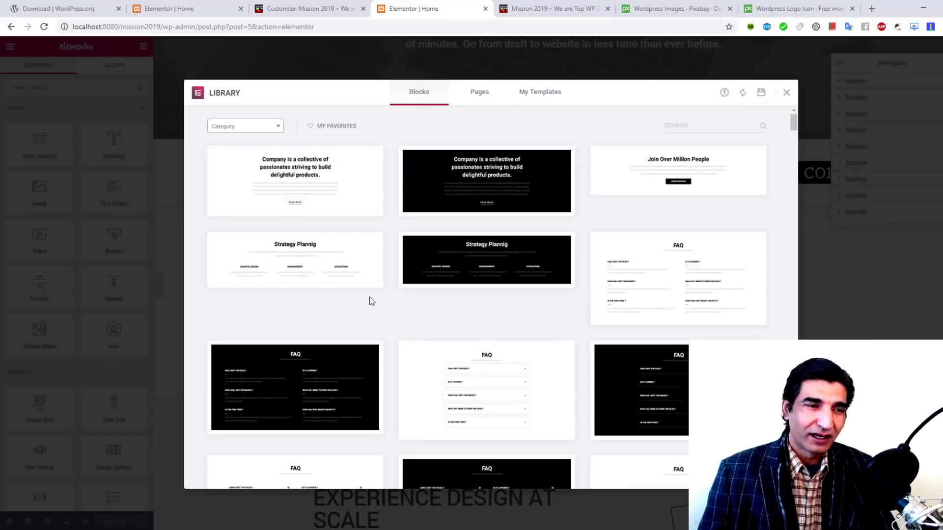
pyautogui.moveTo(670, 183)
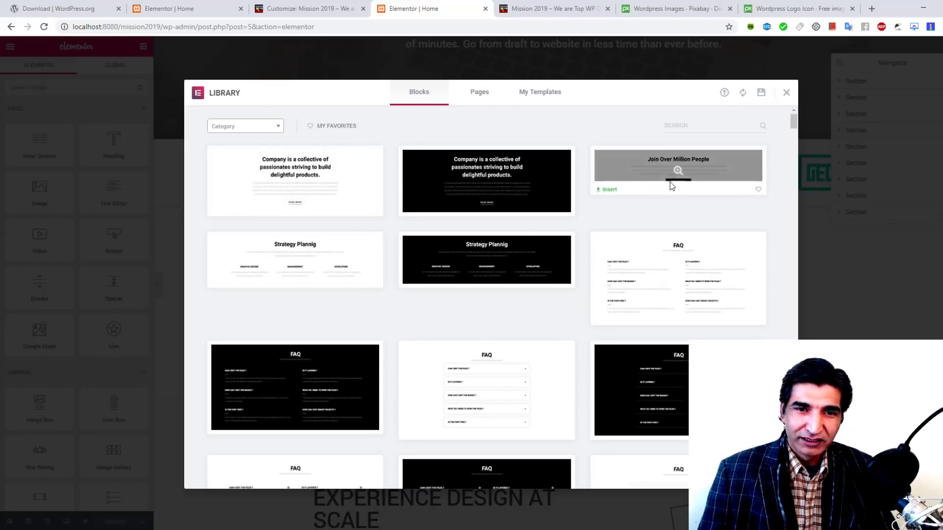
pyautogui.moveTo(276, 208)
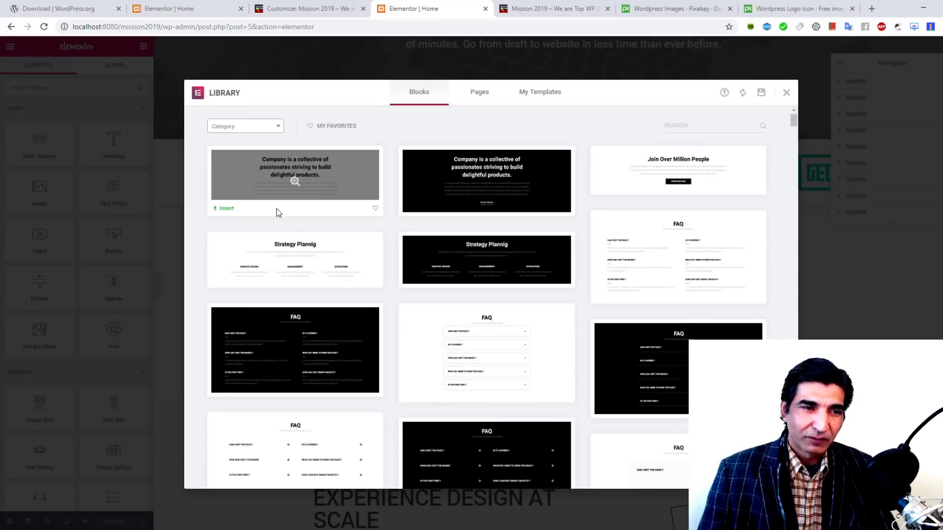
pyautogui.moveTo(317, 264)
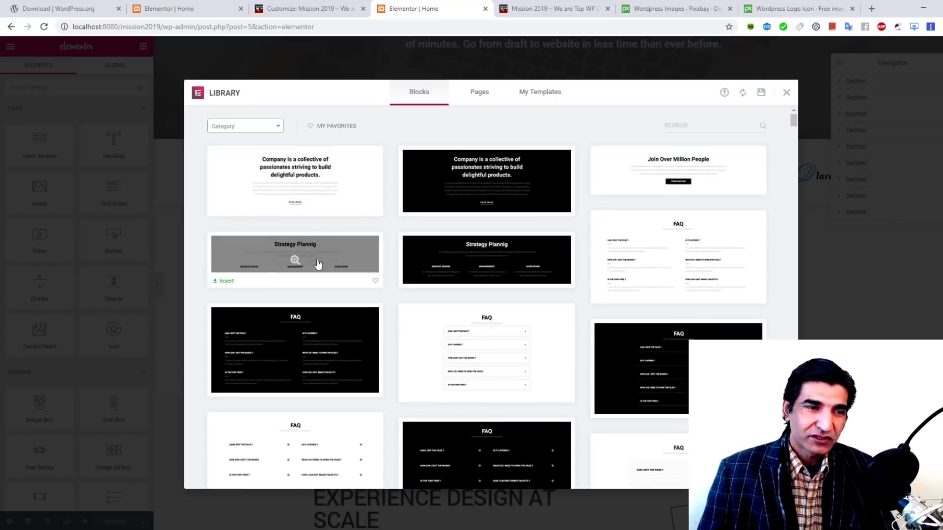
pyautogui.click(226, 281)
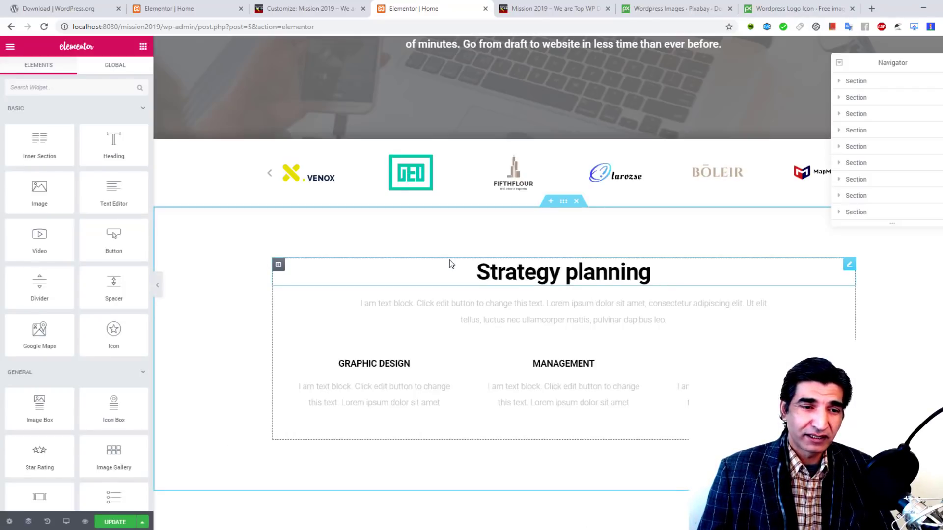
# Step: Update the Home page and reload it on the live site tab
pyautogui.scroll(-2, 449, 264)
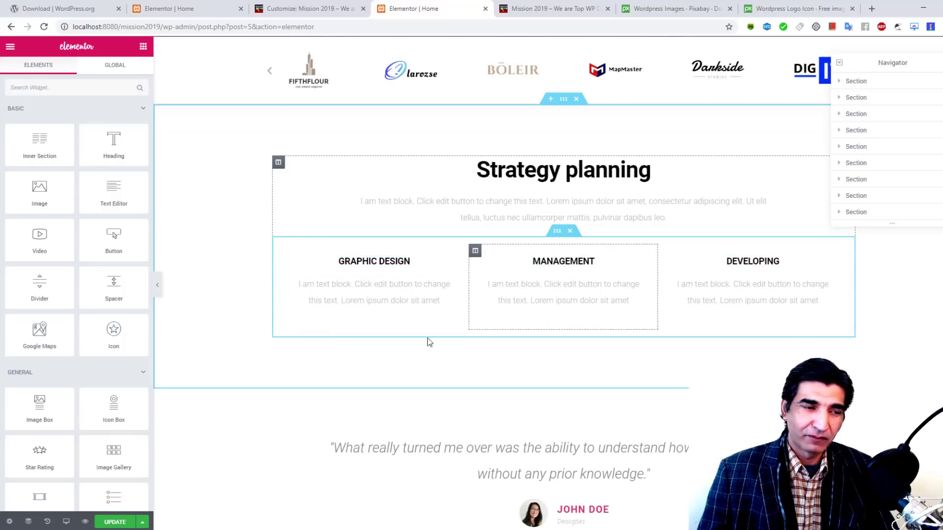
pyautogui.click(109, 523)
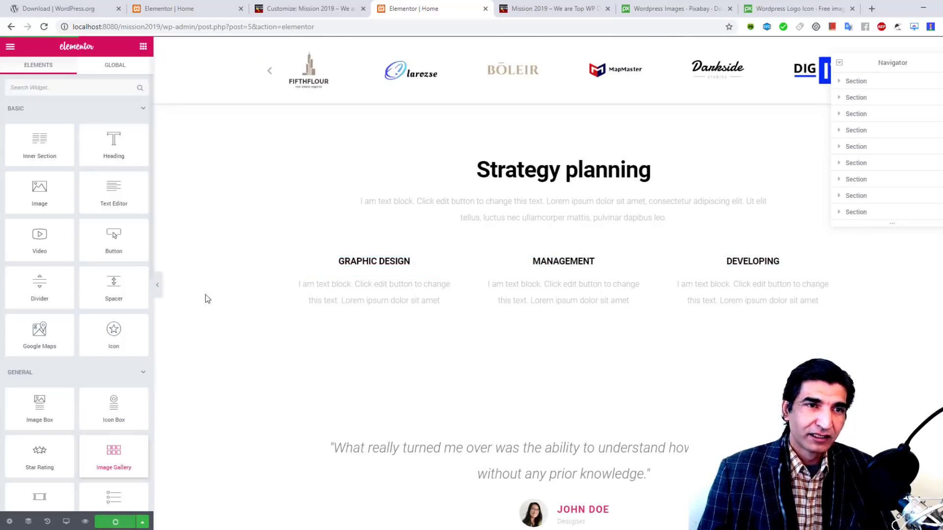
pyautogui.click(536, 5)
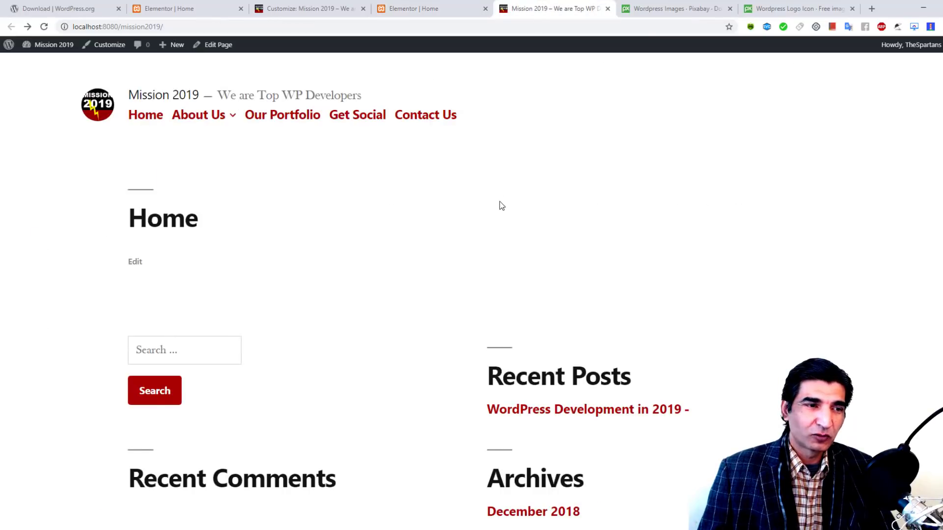
pyautogui.scroll(-5, 499, 203)
pyautogui.scroll(5, 500, 204)
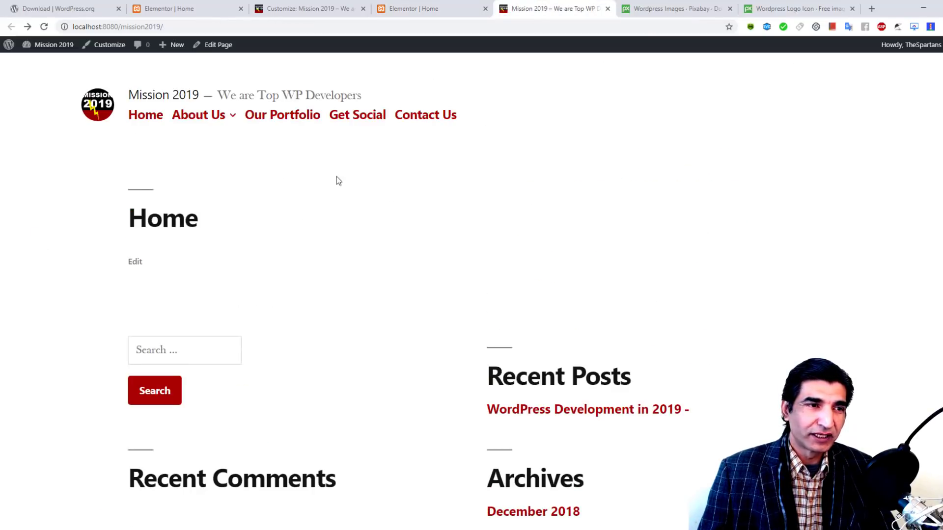
pyautogui.click(134, 117)
# Step: Check the Strategy planning block on the live page, then return to the Elementor | Home tab
pyautogui.scroll(-7, 685, 120)
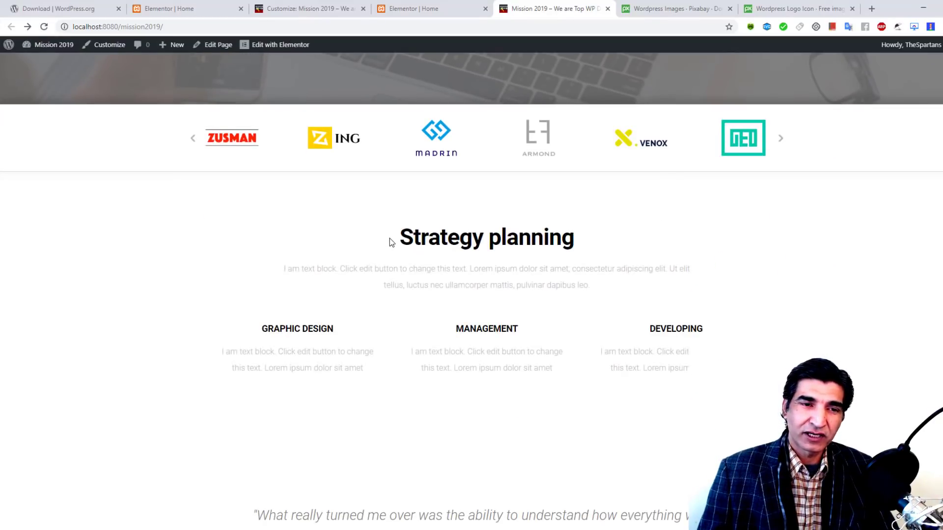
pyautogui.moveTo(390, 238); pyautogui.dragTo(568, 231)
pyautogui.scroll(-4, 568, 231)
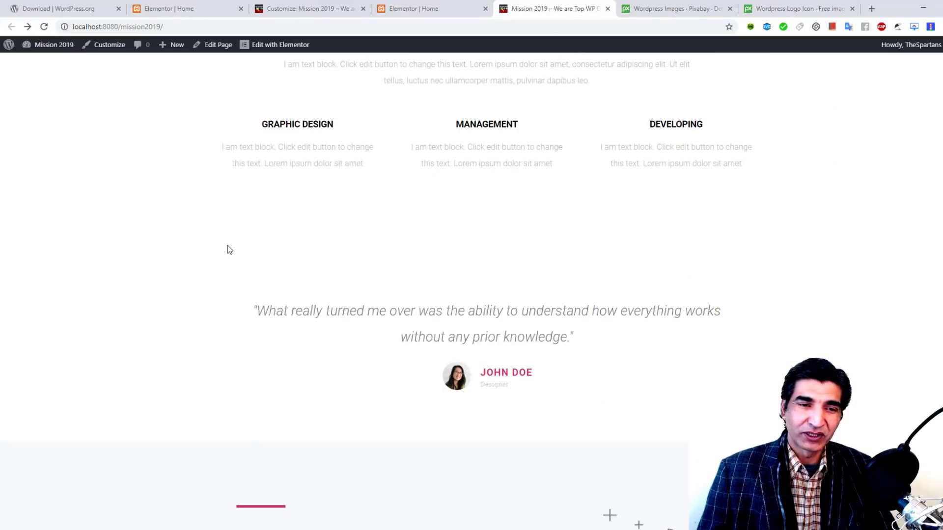
pyautogui.scroll(-11, 436, 259)
pyautogui.scroll(20, 437, 257)
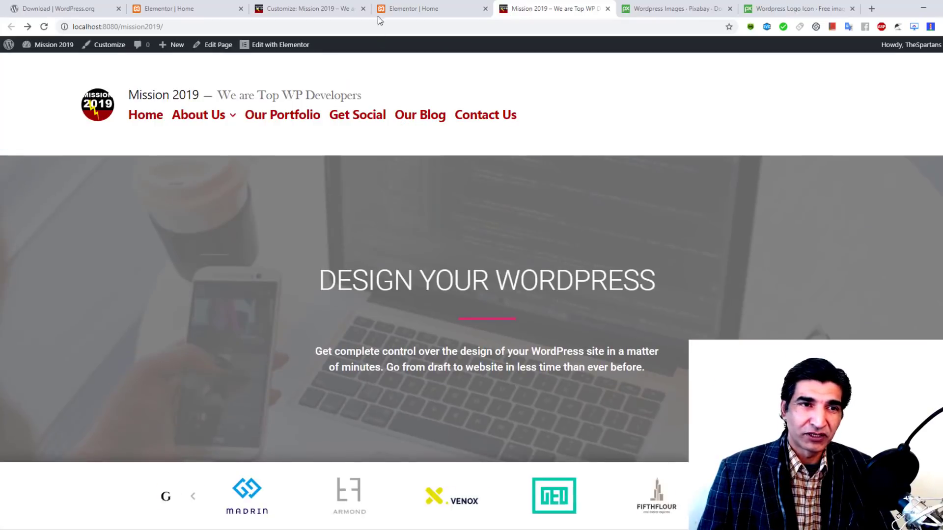
pyautogui.click(420, 6)
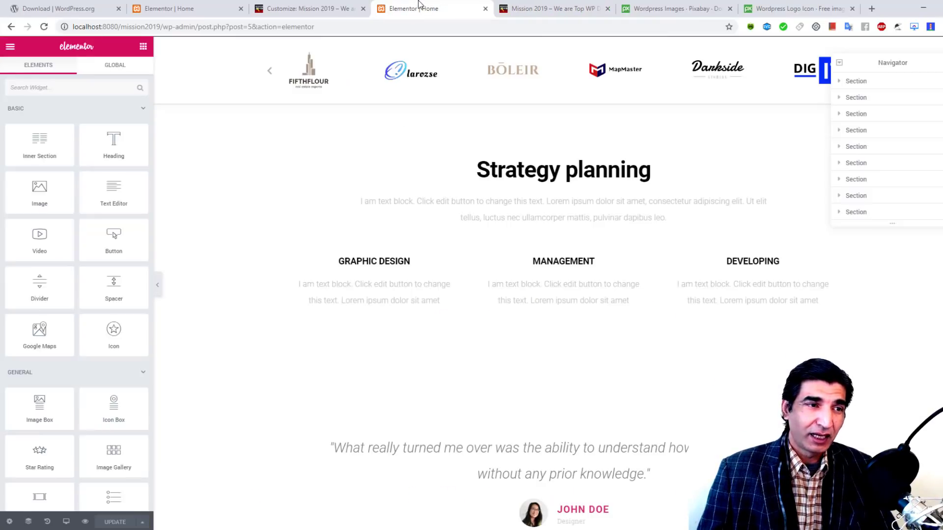
# Step: Leave Elementor for the dashboard and switch the Home page back to the block editor
pyautogui.click(10, 46)
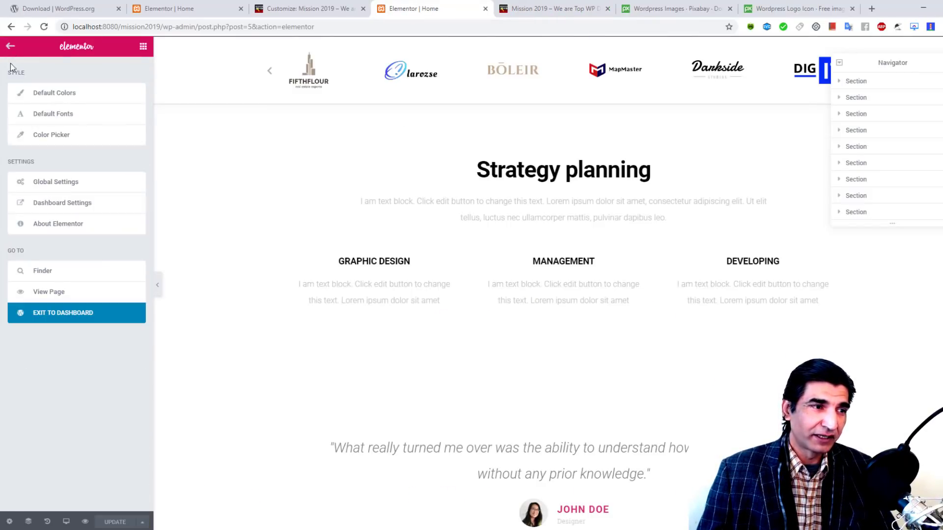
pyautogui.click(49, 313)
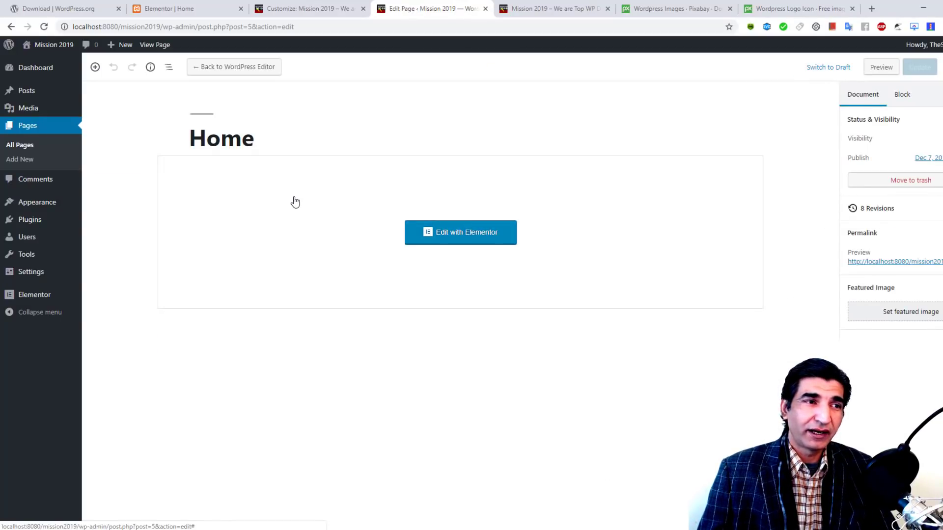
pyautogui.click(249, 74)
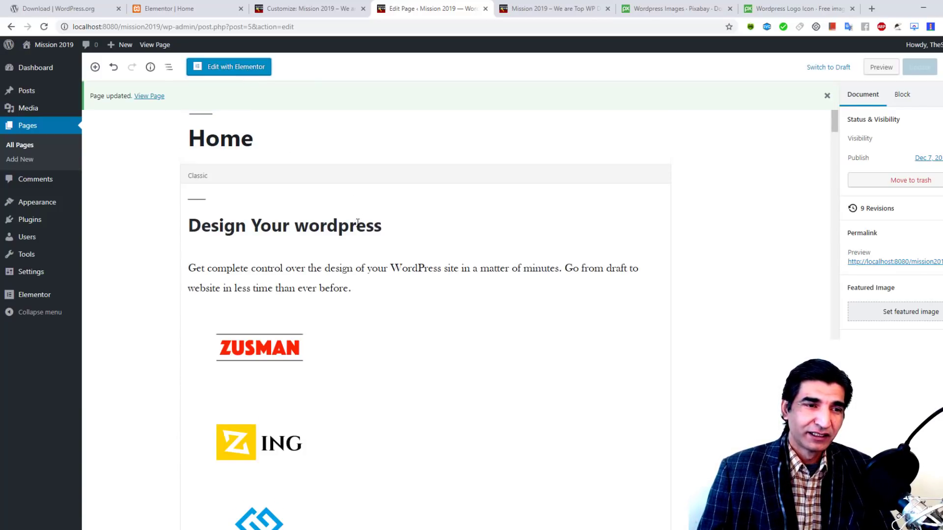
pyautogui.scroll(-20, 358, 222)
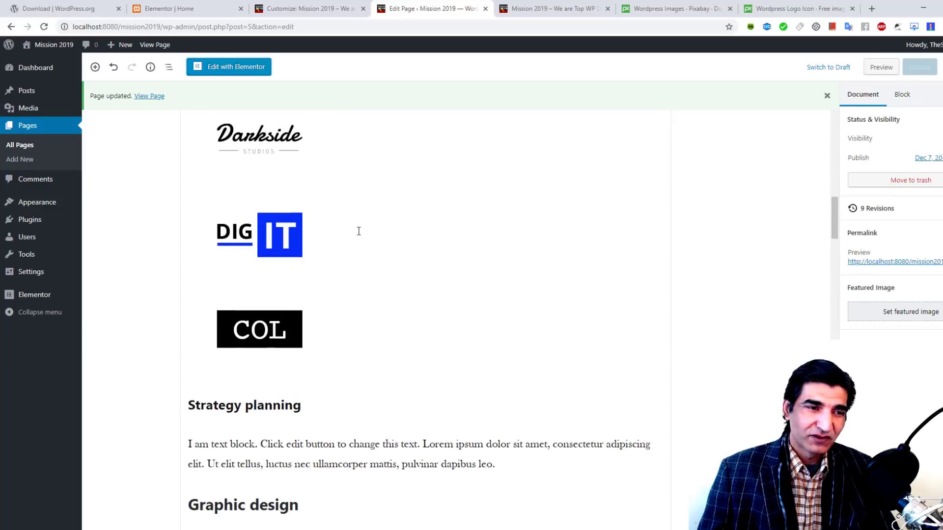
pyautogui.scroll(-6, 358, 231)
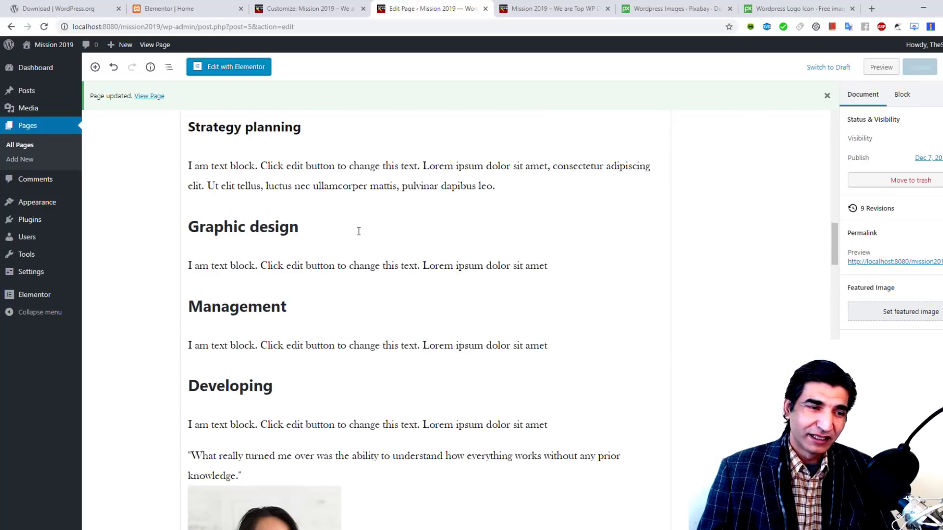
pyautogui.scroll(-6, 359, 232)
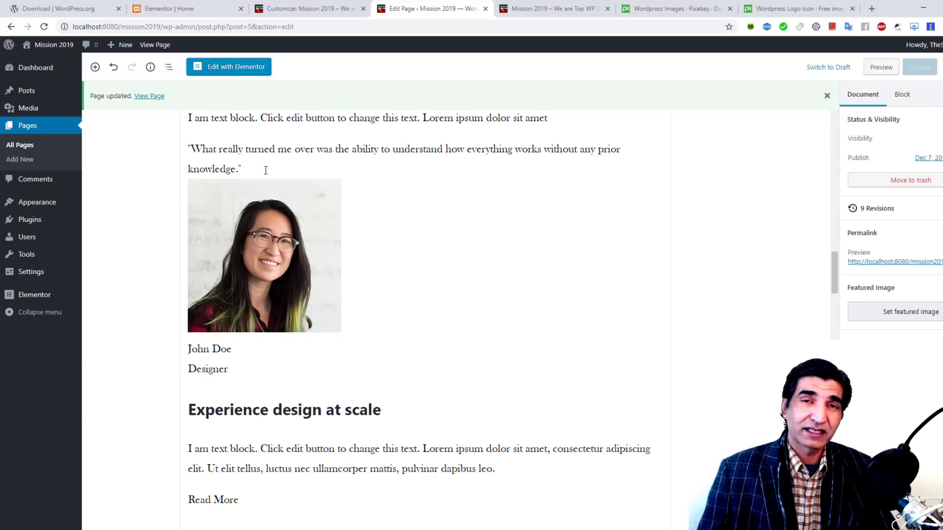
pyautogui.scroll(20, 509, 300)
# Step: Insert an empty line before 'Strategy planning' in the Classic block
pyautogui.click(233, 234)
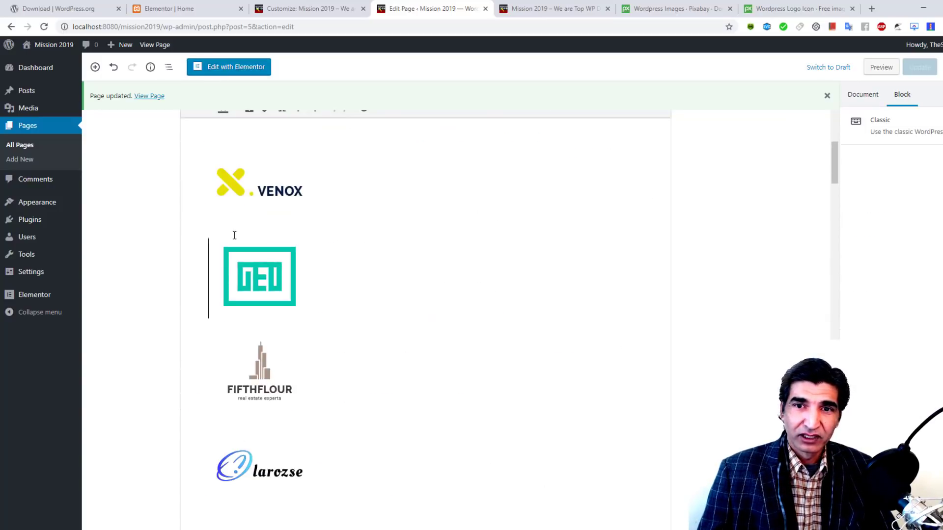
pyautogui.scroll(2, 235, 236)
pyautogui.scroll(-14, 235, 236)
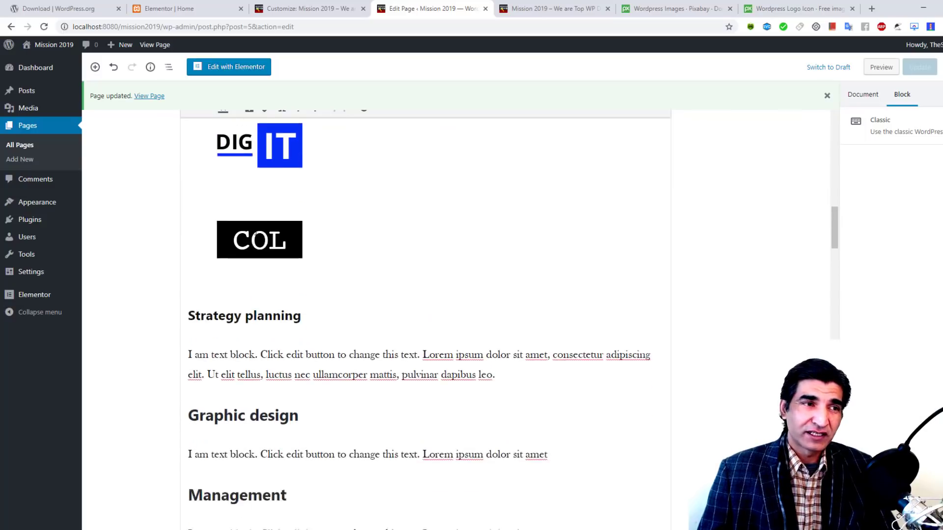
pyautogui.scroll(-1, 246, 236)
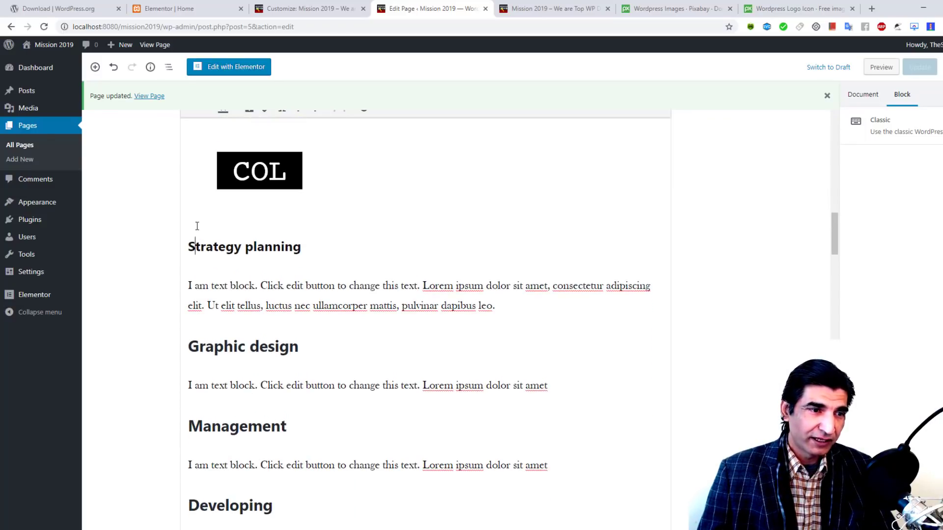
pyautogui.click(195, 245)
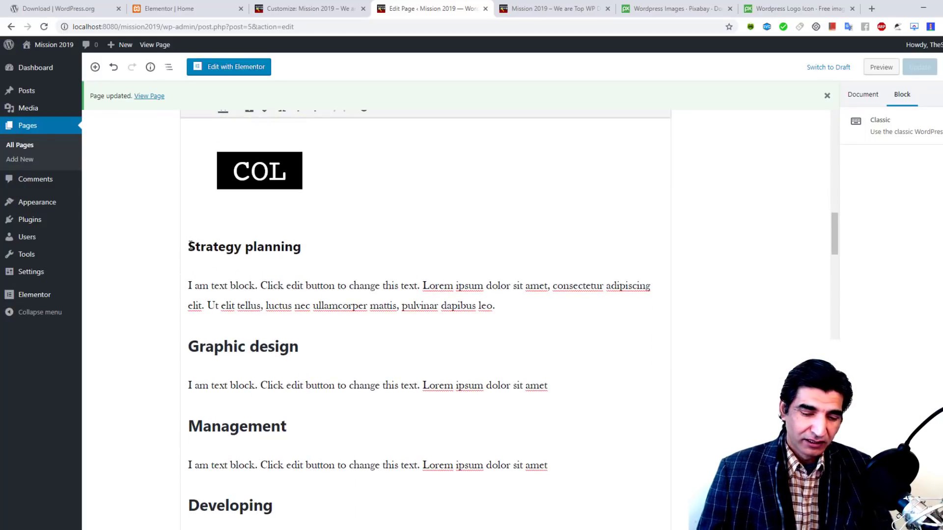
pyautogui.press('Return')
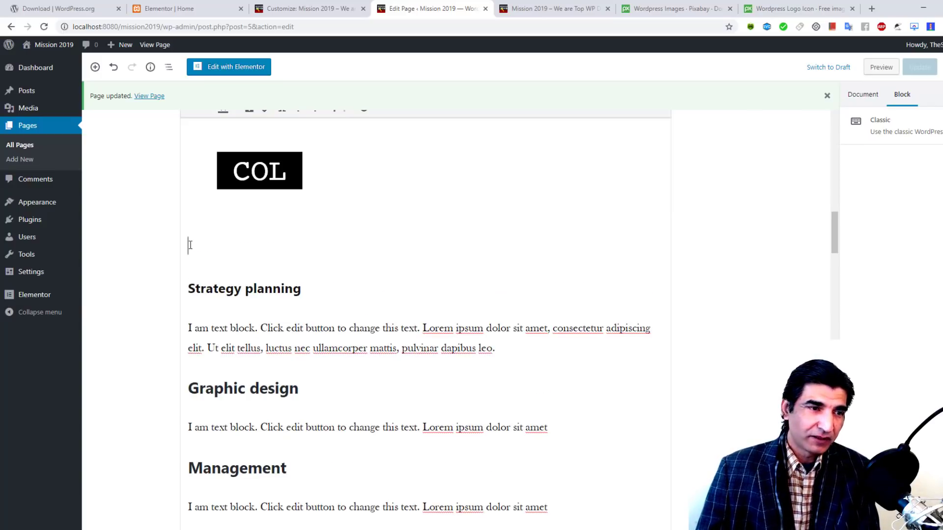
pyautogui.click(95, 67)
pyautogui.click(95, 67)
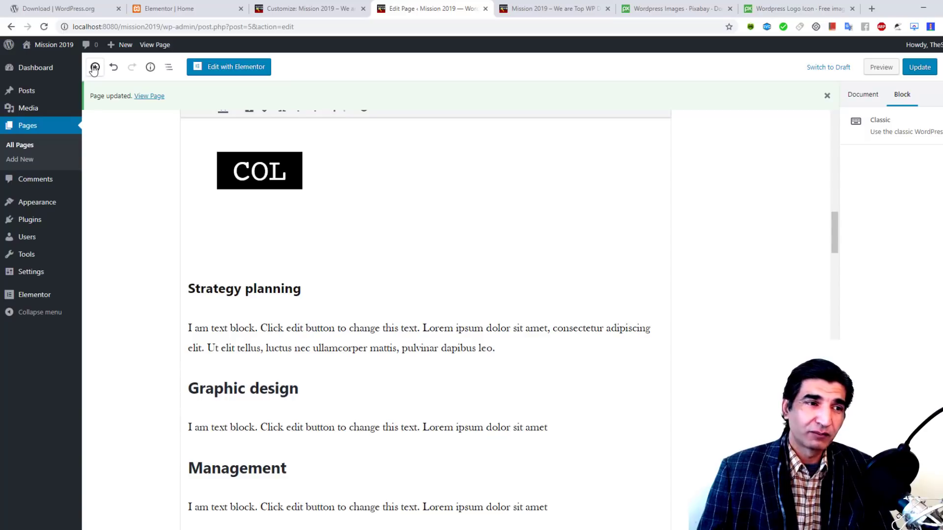
pyautogui.click(94, 67)
pyautogui.click(95, 67)
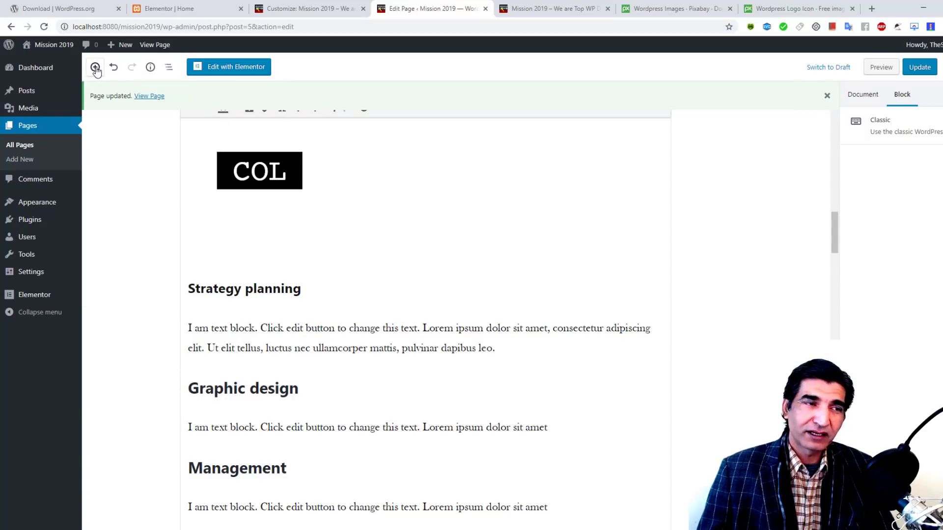
# Step: Add a Quote block: "We're just testing the integration of Gutenberg and Elementor. Please don't mind, Spartans :):):):)", then update
pyautogui.click(95, 67)
pyautogui.scroll(-3, 203, 162)
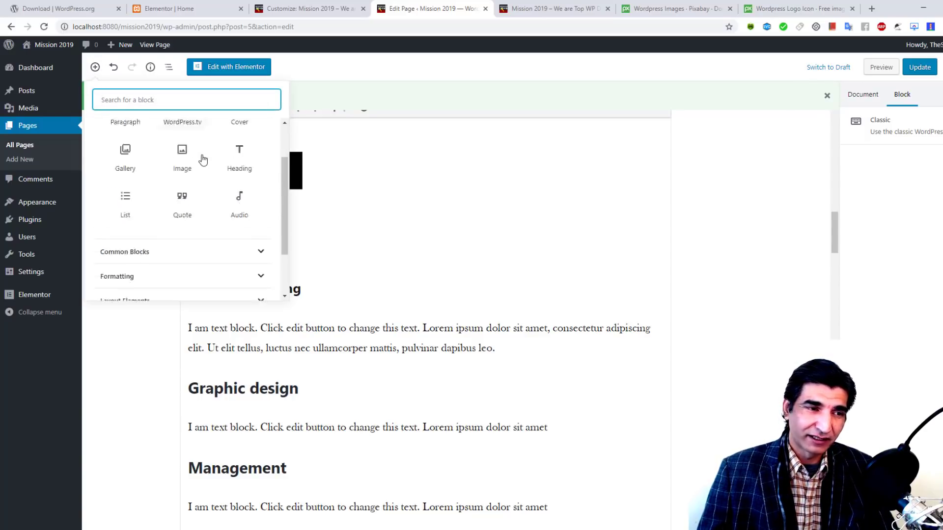
pyautogui.scroll(3, 200, 178)
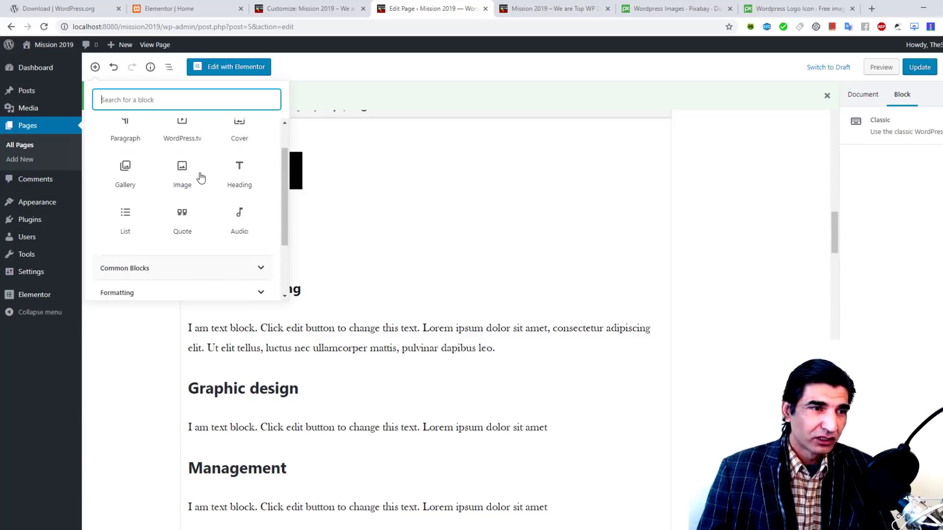
pyautogui.click(185, 237)
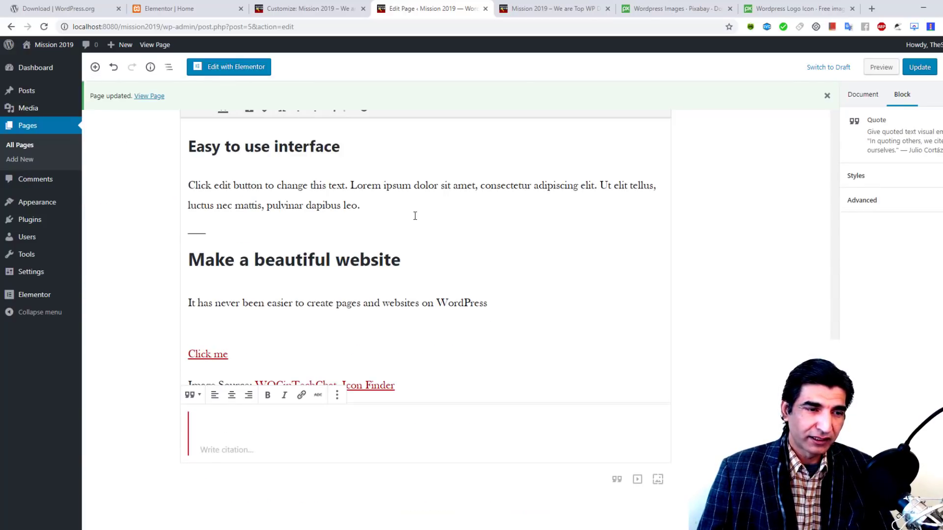
pyautogui.write('W')
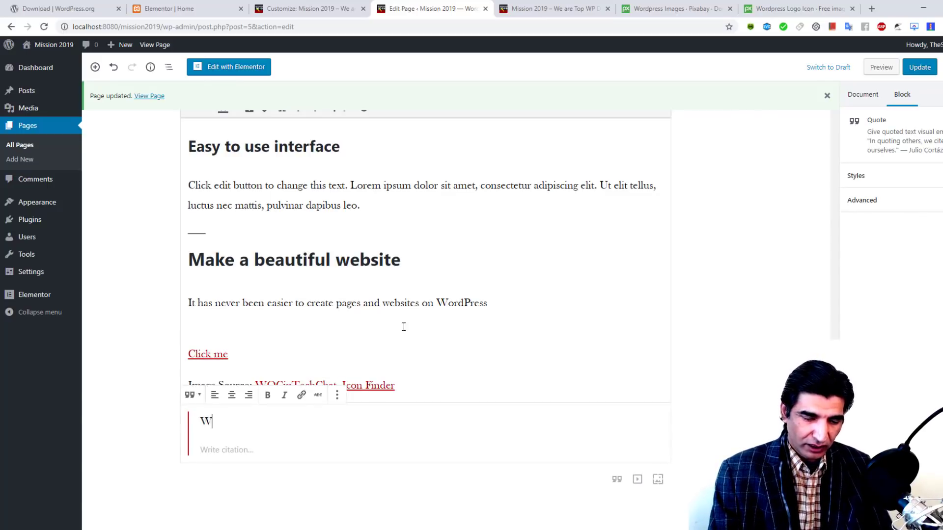
pyautogui.write("e're just")
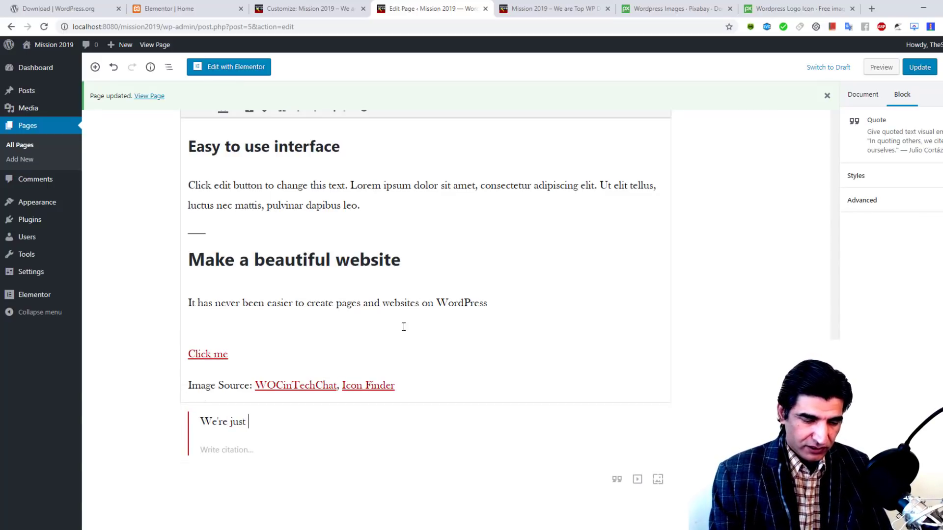
pyautogui.write(' testi')
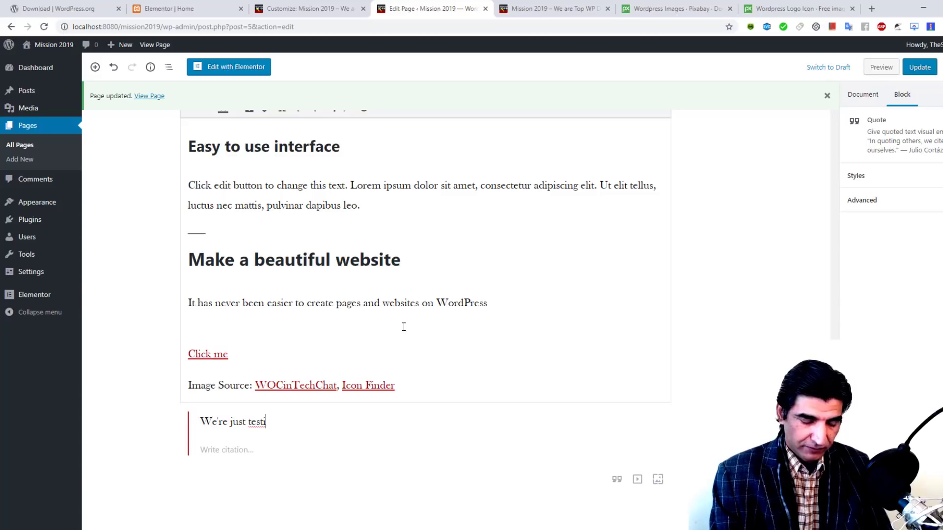
pyautogui.write('ng the integr')
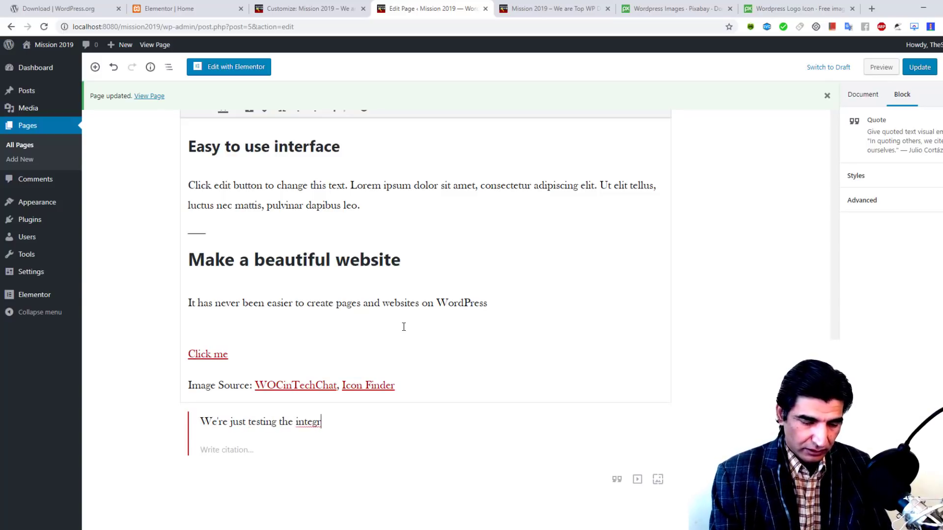
pyautogui.write('ation of ')
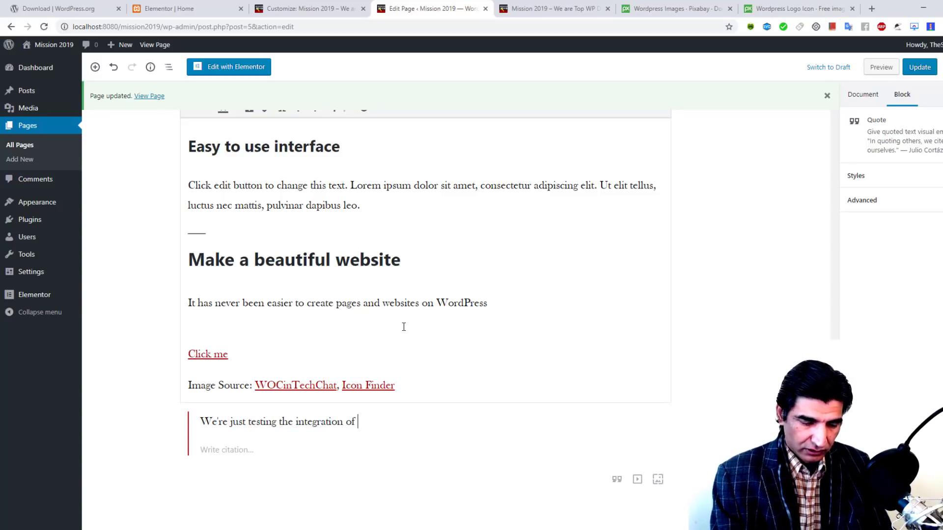
pyautogui.write('Gutenberg and Elemwen')
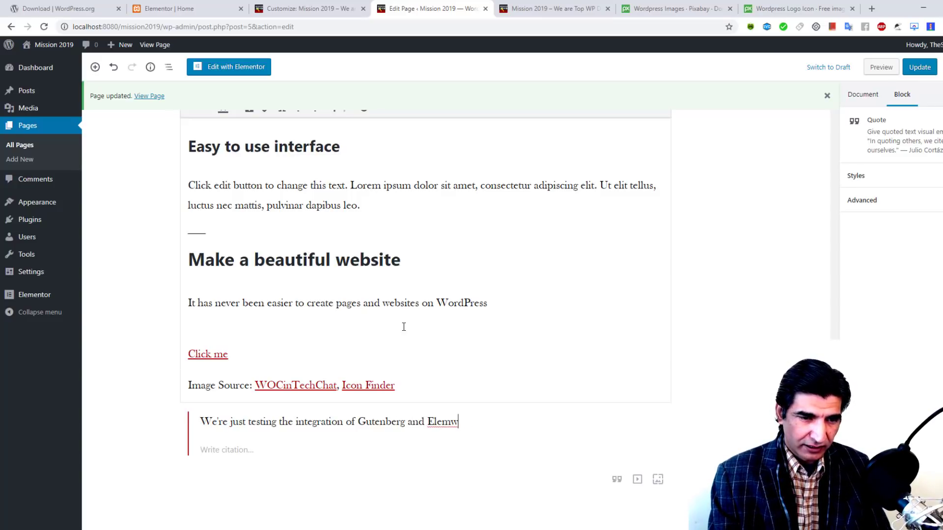
pyautogui.press('BackSpace')
pyautogui.write('entor. ')
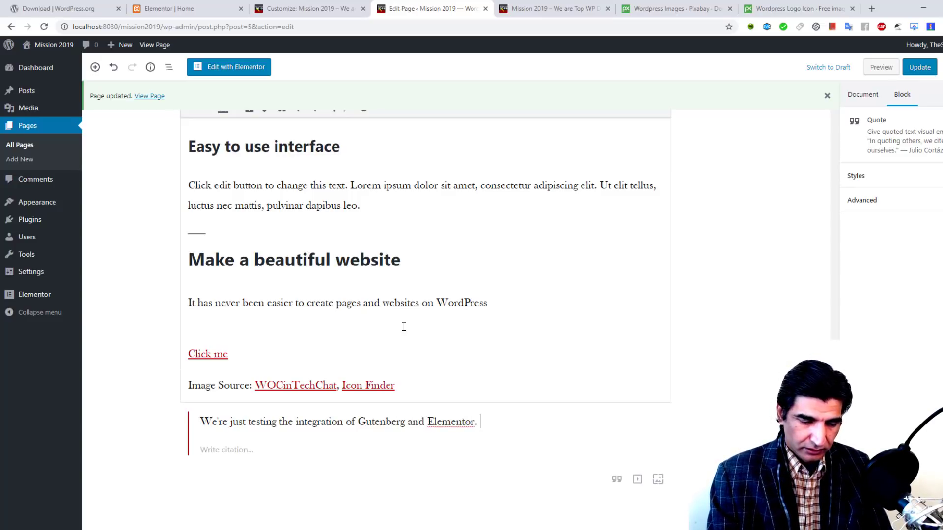
pyautogui.write('Please ')
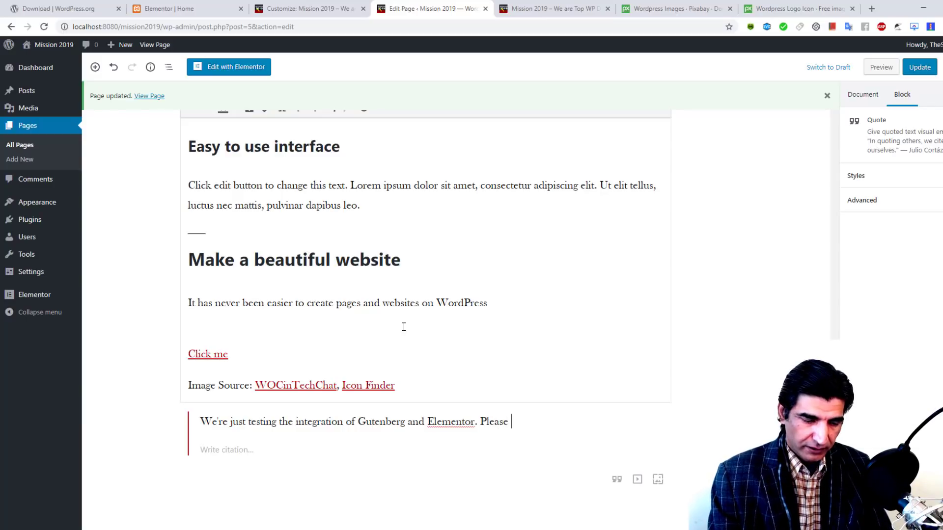
pyautogui.write("don't mind")
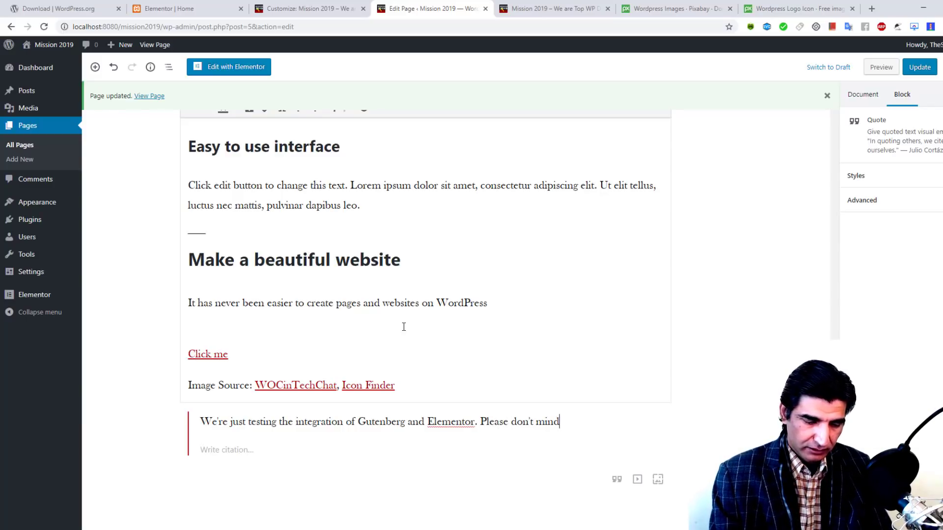
pyautogui.write(', Spartans ')
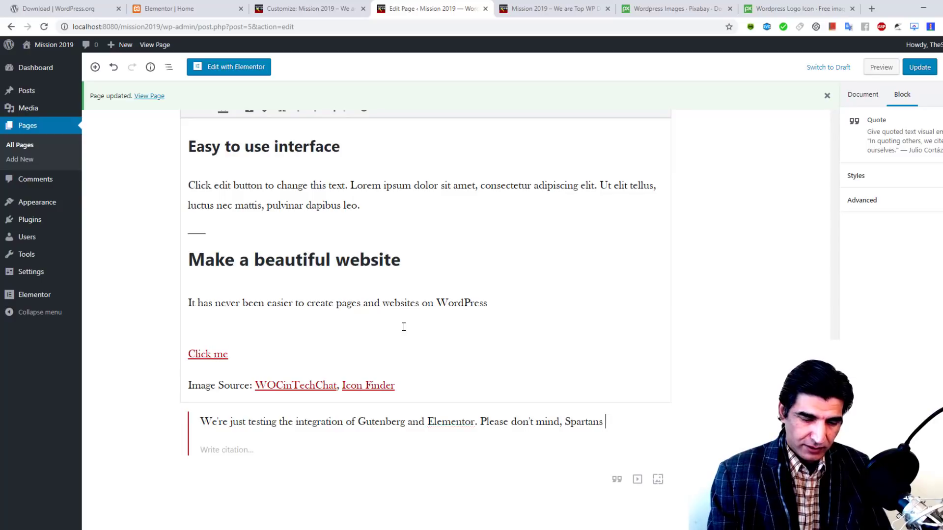
pyautogui.write(':):):):)')
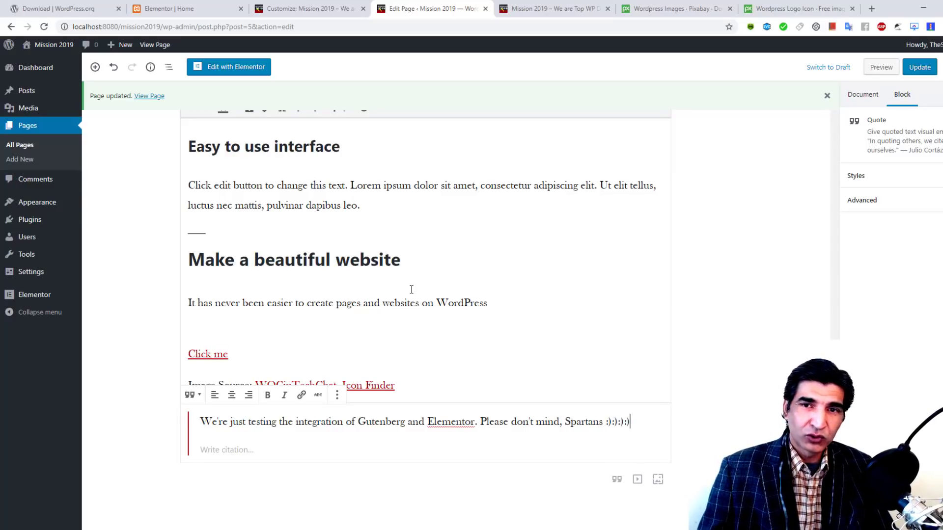
pyautogui.click(923, 69)
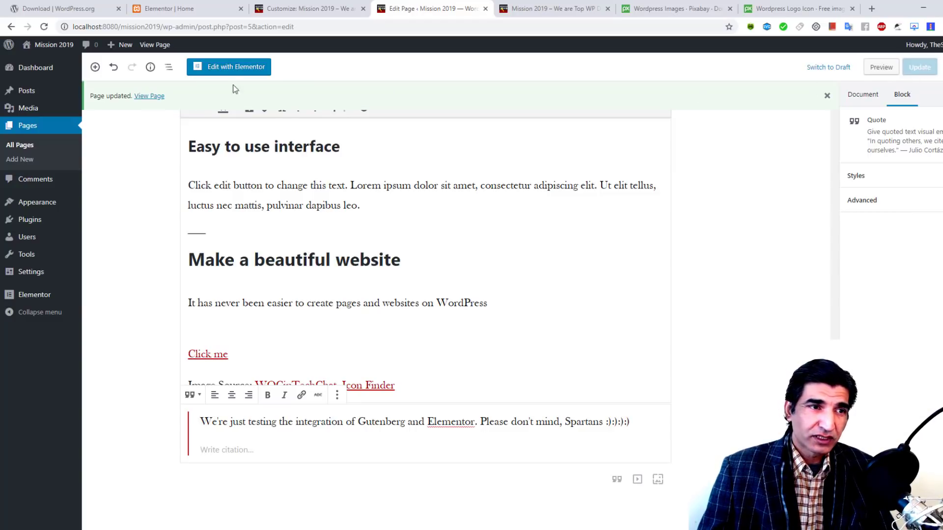
# Step: Reopen Home in Elementor, scroll through it, then switch to the live Mission 2019 tab
pyautogui.click(234, 67)
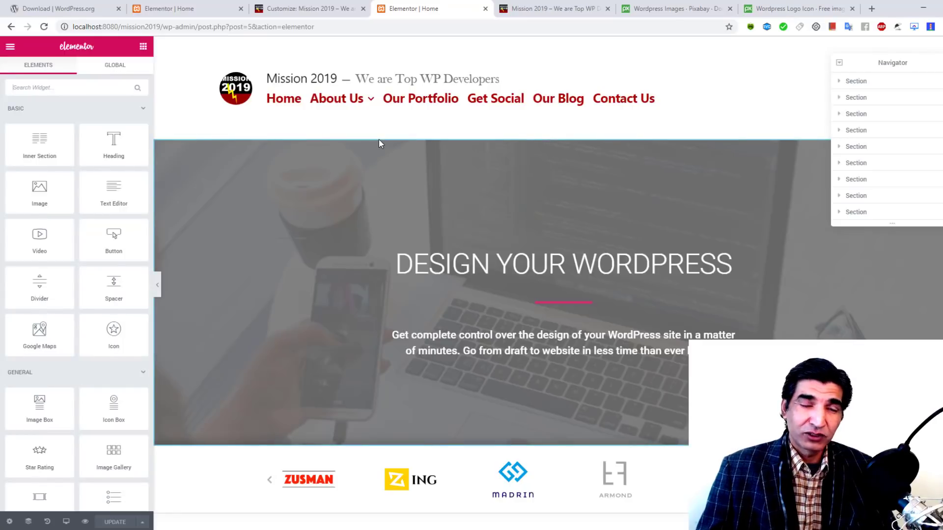
pyautogui.scroll(-4, 380, 145)
pyautogui.scroll(-8, 388, 154)
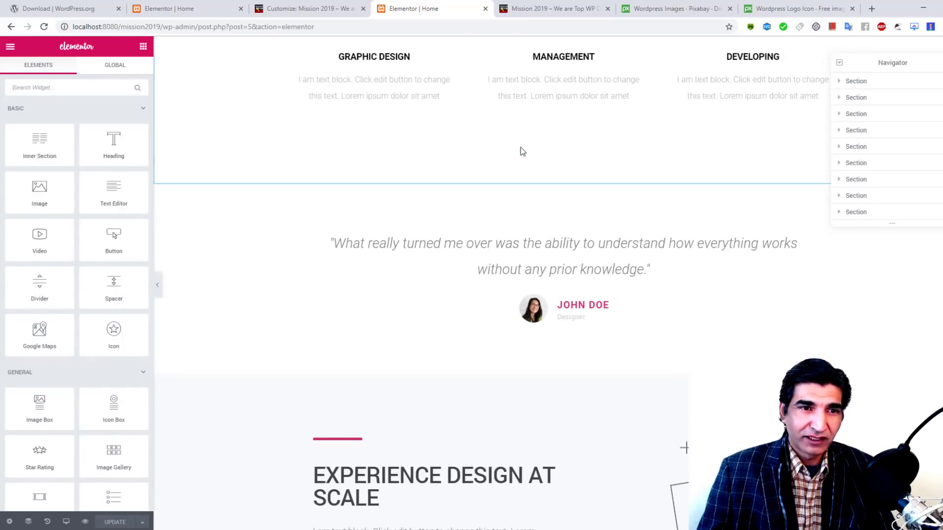
pyautogui.scroll(-1, 513, 132)
pyautogui.scroll(-15, 514, 131)
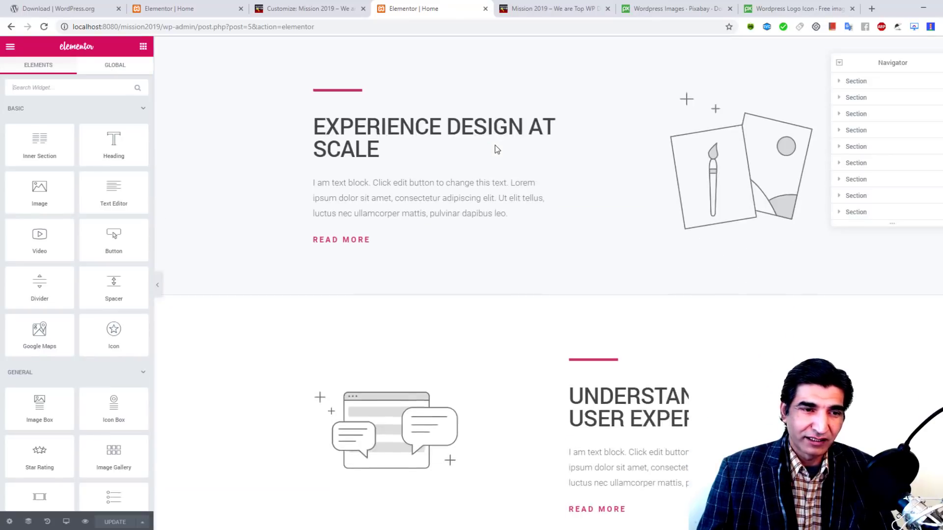
pyautogui.scroll(-15, 496, 148)
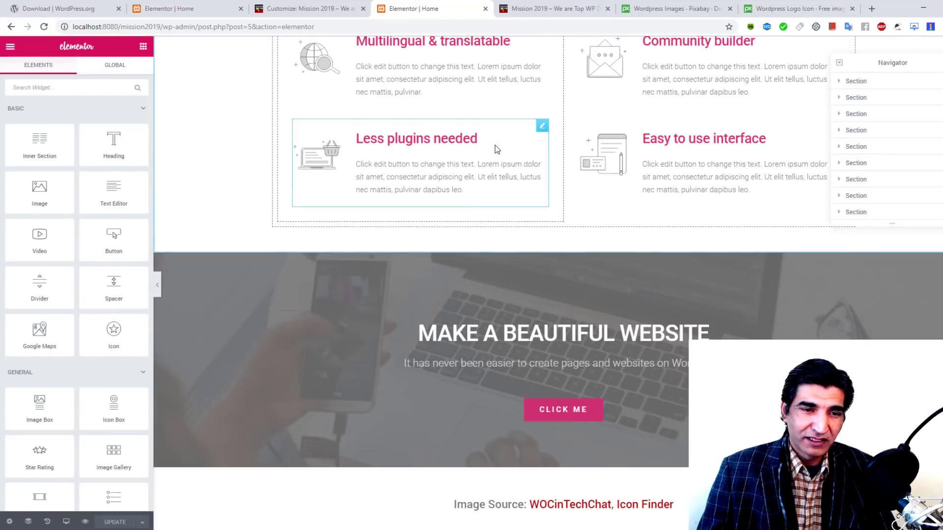
pyautogui.scroll(9, 494, 144)
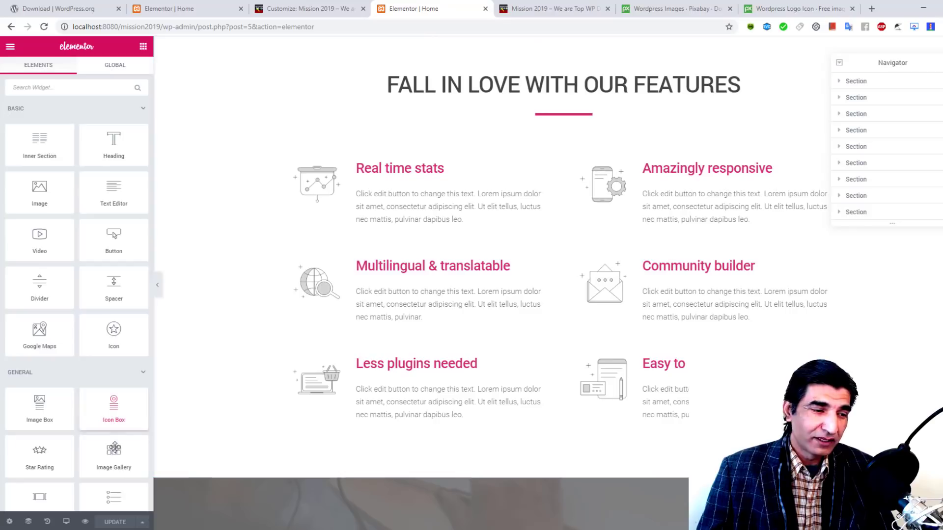
pyautogui.click(560, 9)
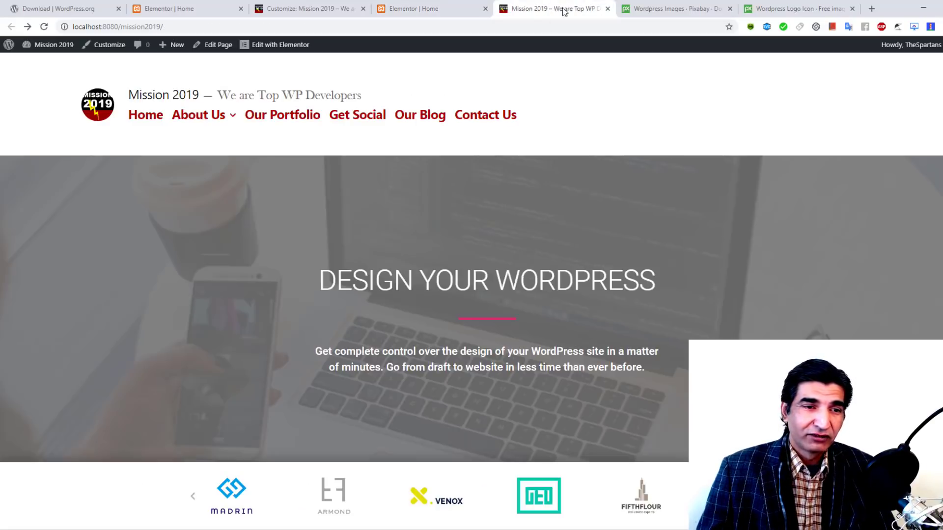
# Step: Reload the live homepage, scroll through it, and return to the Elementor | Home tab
pyautogui.click(44, 27)
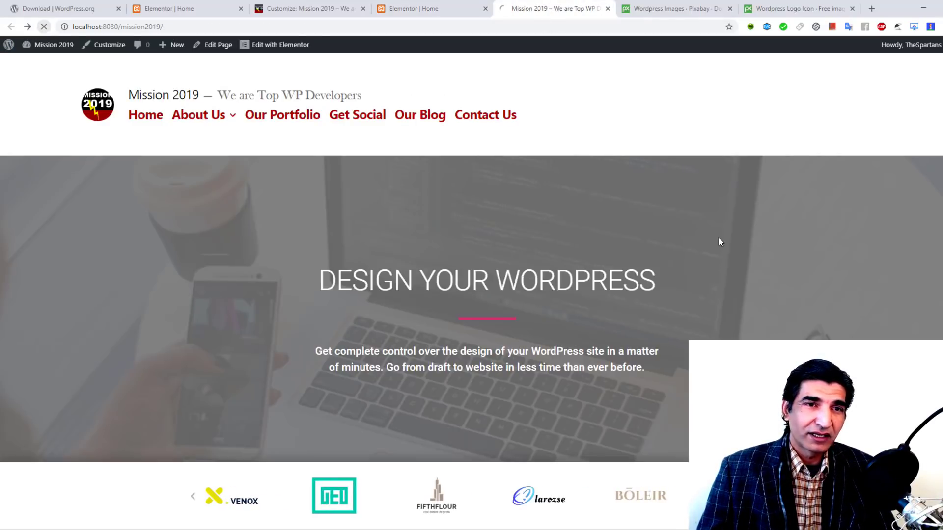
pyautogui.scroll(-9, 664, 162)
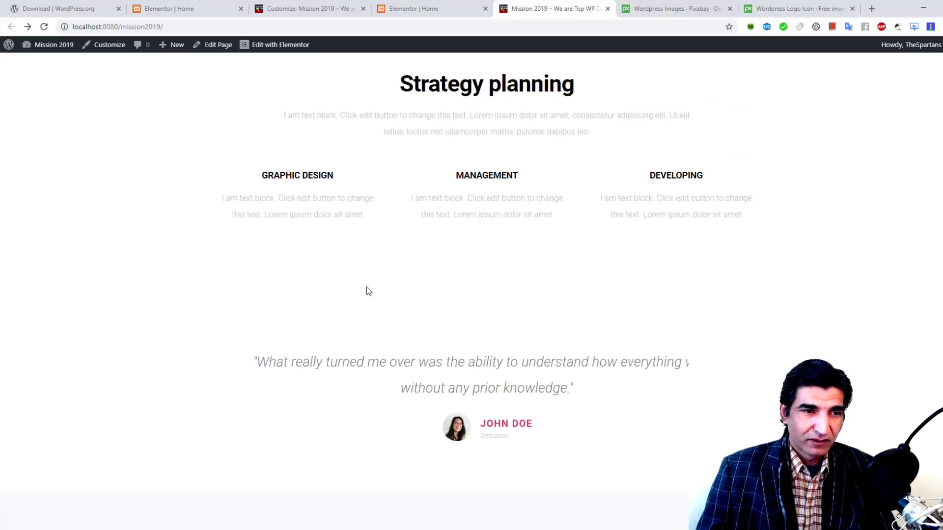
pyautogui.moveTo(367, 290); pyautogui.dragTo(568, 325)
pyautogui.click(633, 295)
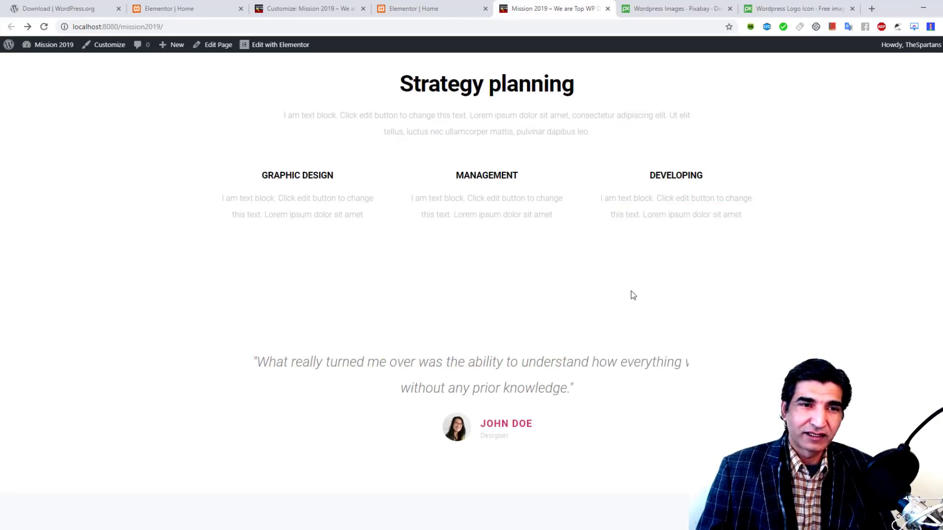
pyautogui.scroll(-10, 633, 295)
pyautogui.scroll(-15, 632, 294)
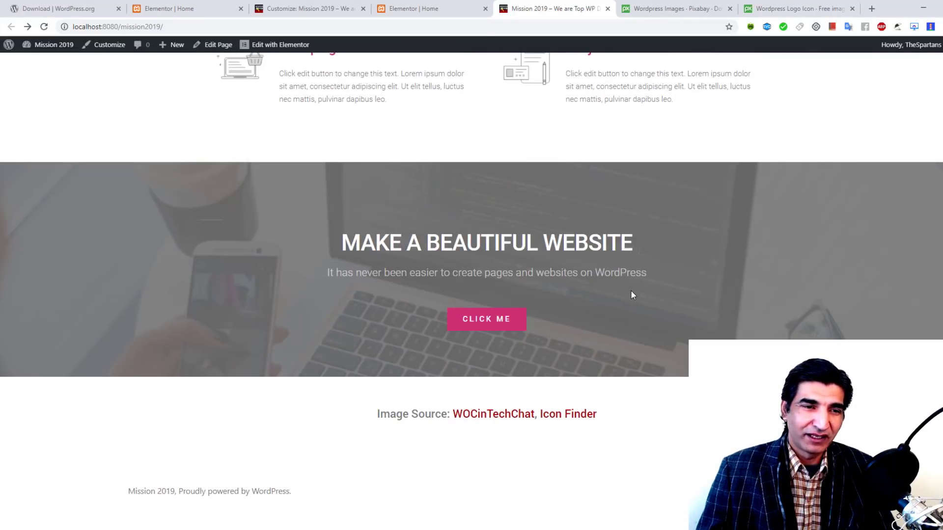
pyautogui.scroll(20, 632, 291)
pyautogui.scroll(3, 632, 293)
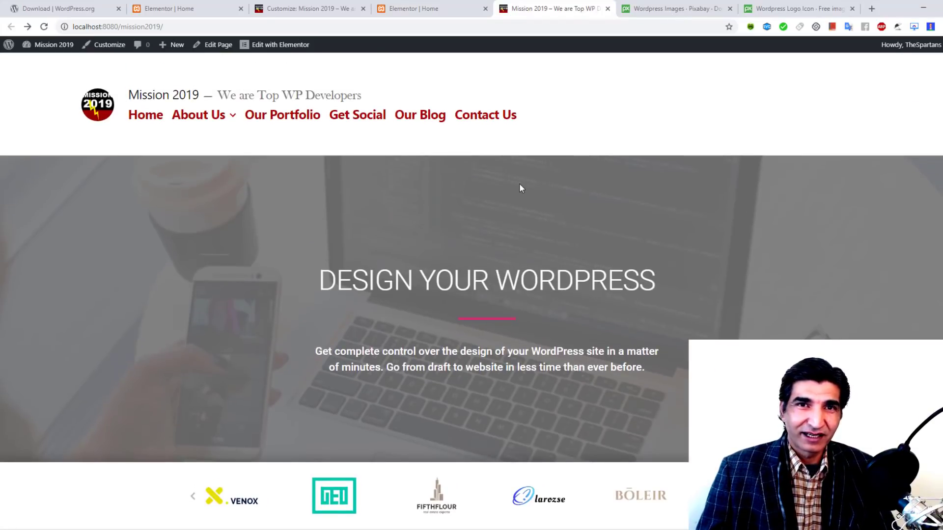
pyautogui.click(406, 7)
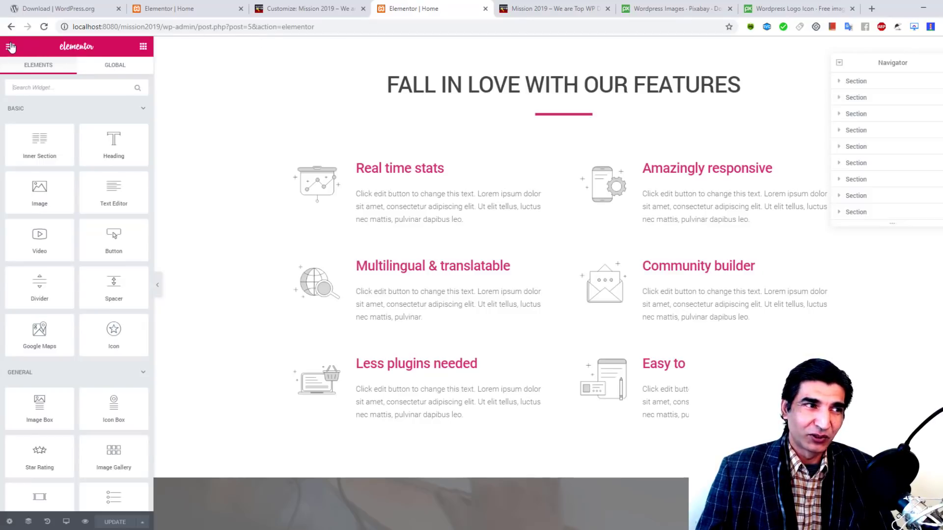
# Step: Leave Elementor and switch the Home page back to the WordPress block editor
pyautogui.click(10, 47)
pyautogui.click(48, 313)
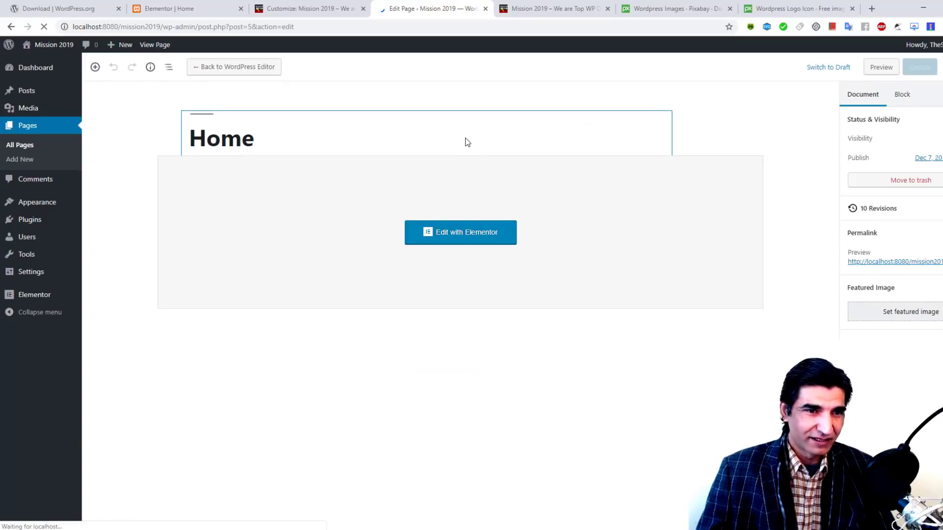
pyautogui.click(225, 67)
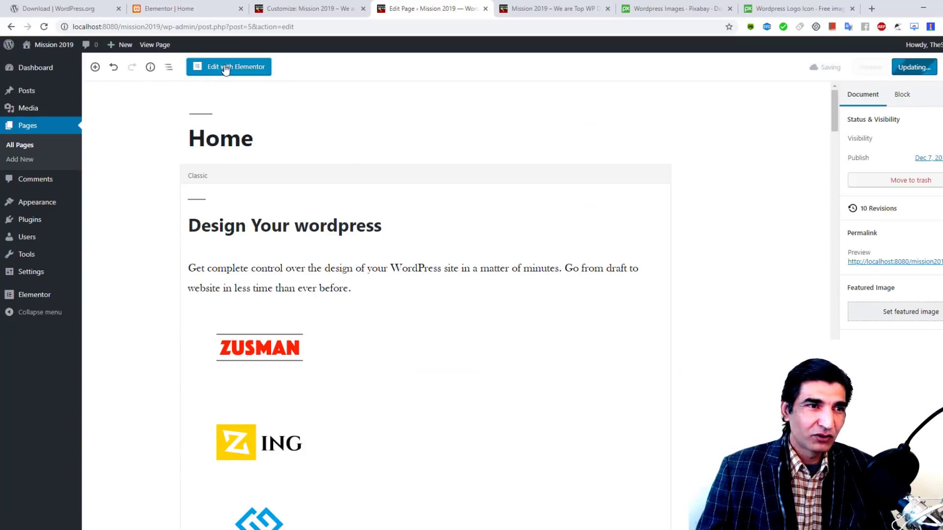
# Step: Insert an empty YouTube embed block above the quote and open a new browser tab
pyautogui.scroll(-15, 398, 156)
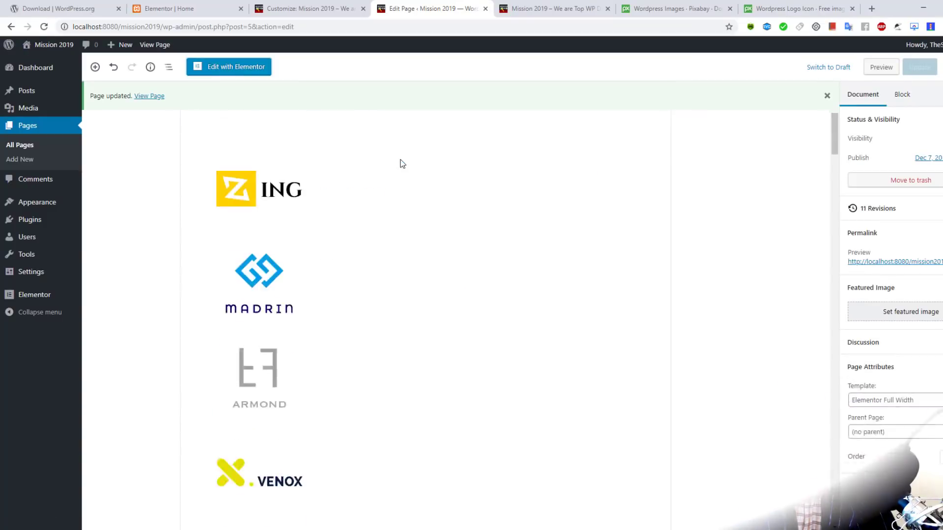
pyautogui.click(95, 68)
pyautogui.scroll(-5, 164, 278)
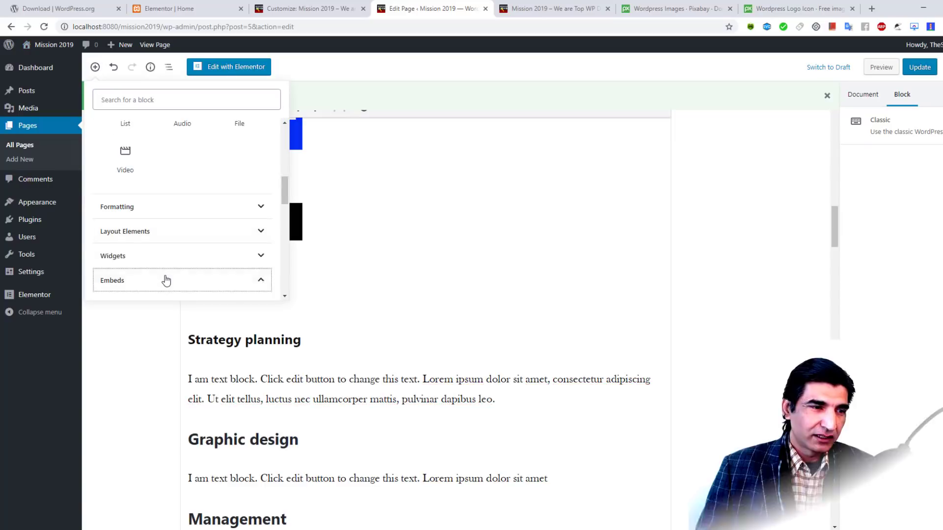
pyautogui.click(164, 278)
pyautogui.click(120, 216)
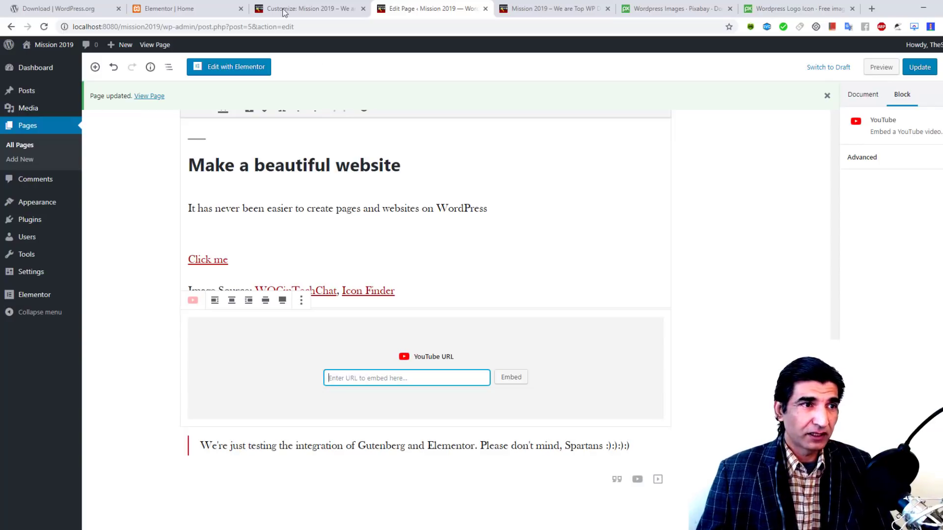
pyautogui.click(873, 8)
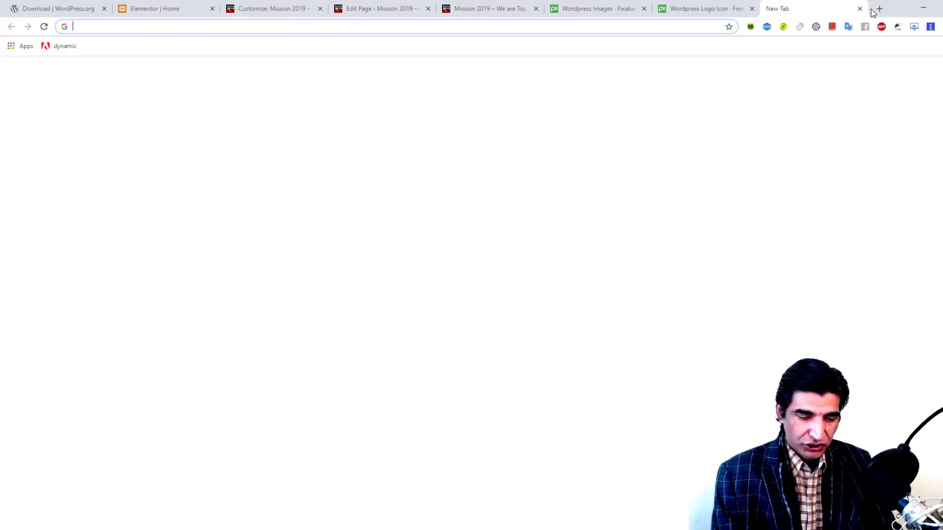
# Step: Go to the Freelance Pakistan channel's Videos list and copy the newest upload's link
pyautogui.write('yout')
pyautogui.press('Return')
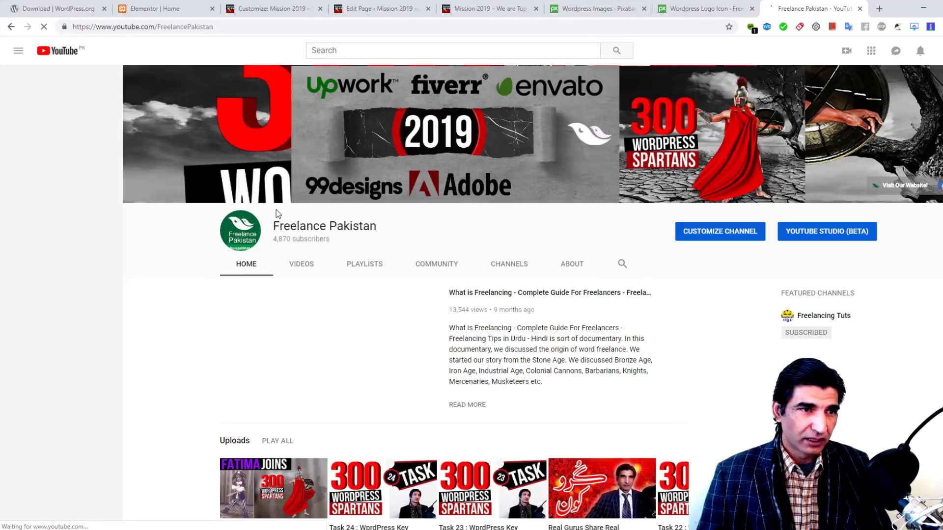
pyautogui.click(299, 265)
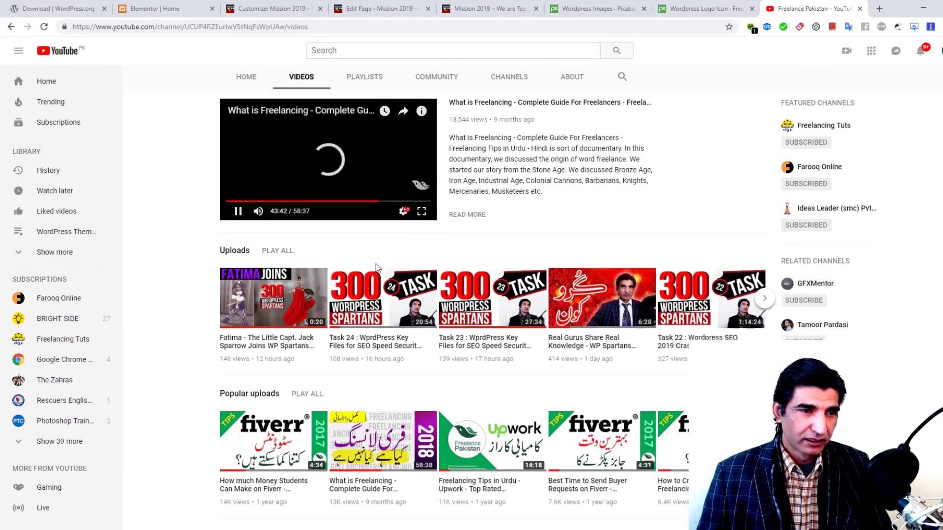
pyautogui.scroll(-5, 334, 188)
pyautogui.scroll(4, 334, 188)
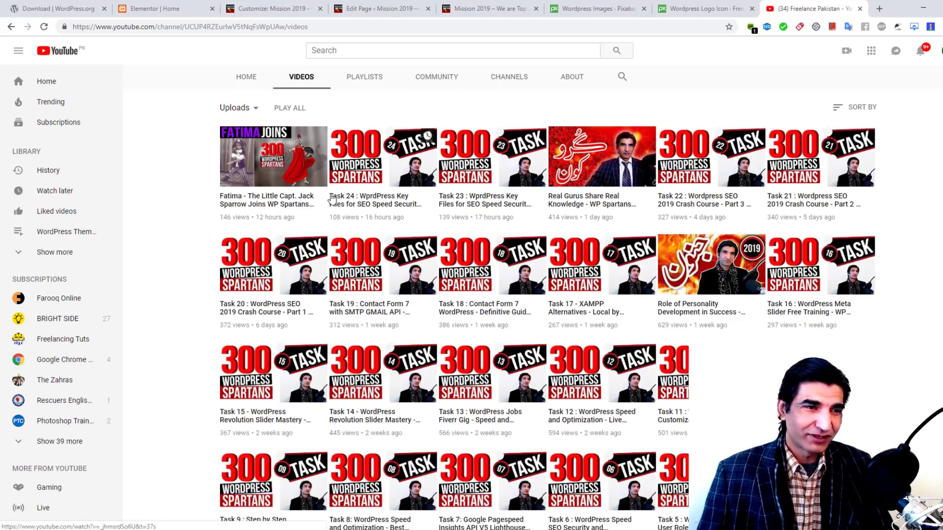
pyautogui.rightClick(278, 167)
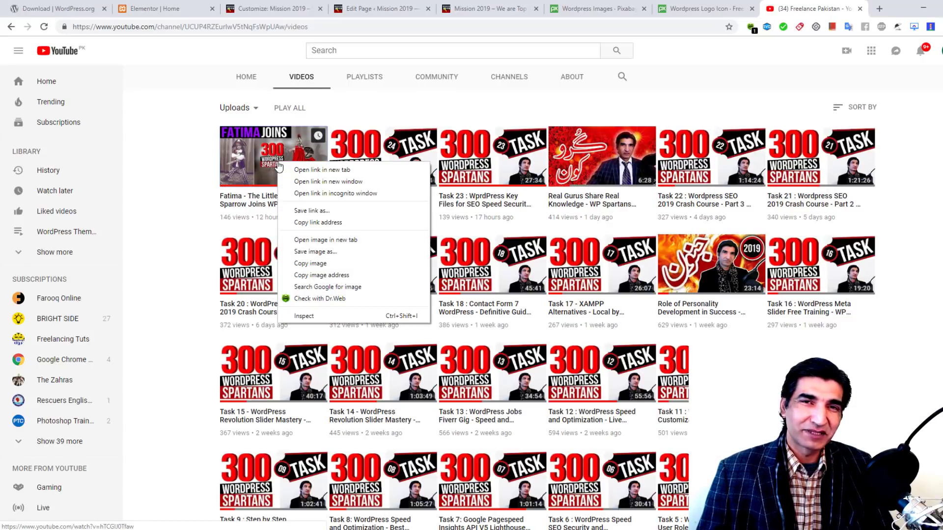
pyautogui.click(317, 224)
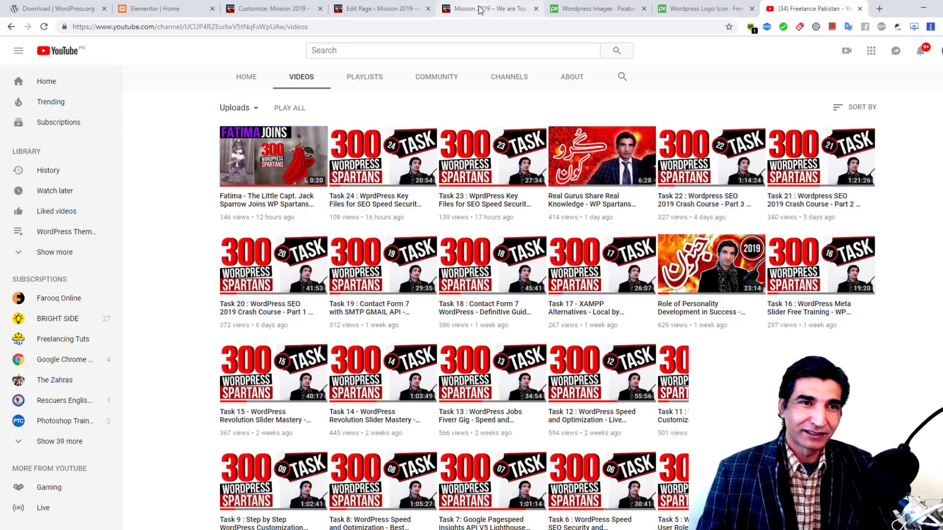
# Step: Recopy the newest video's link from the channel list and return to the page editor
pyautogui.click(480, 11)
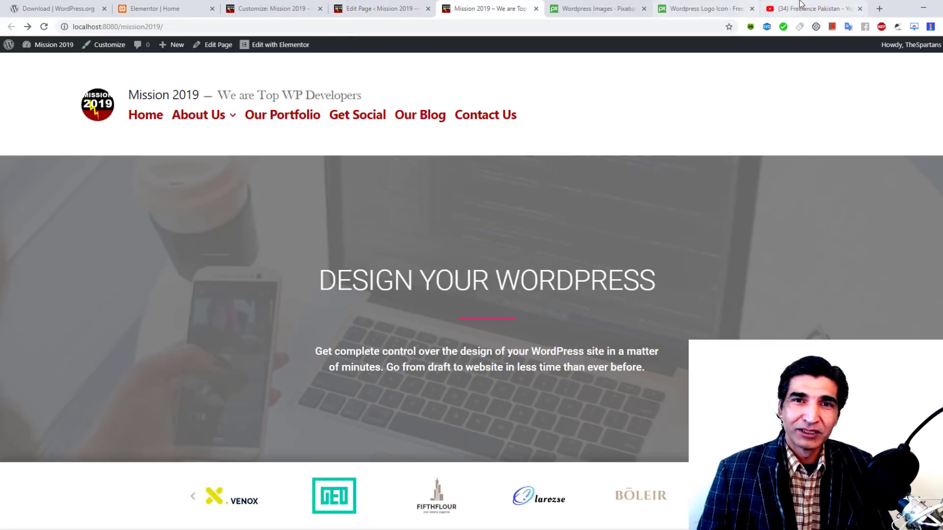
pyautogui.click(806, 7)
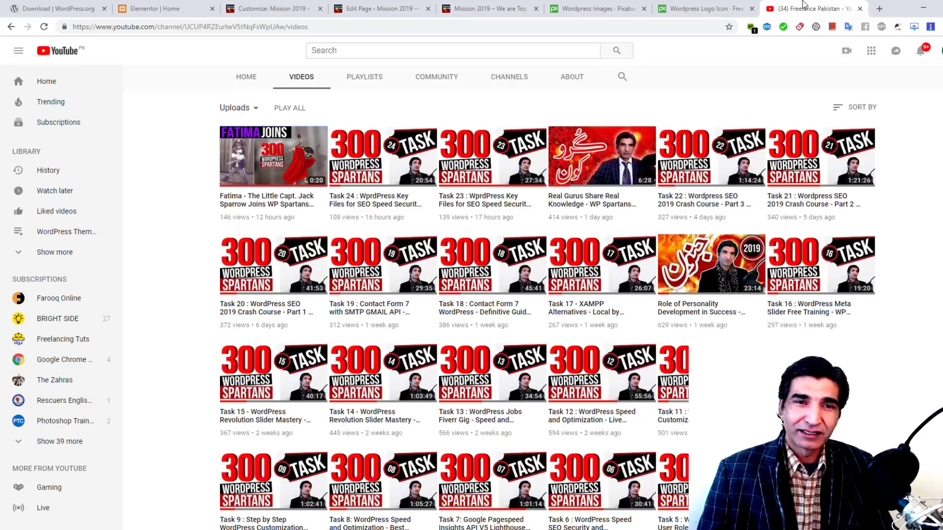
pyautogui.rightClick(294, 143)
pyautogui.click(328, 203)
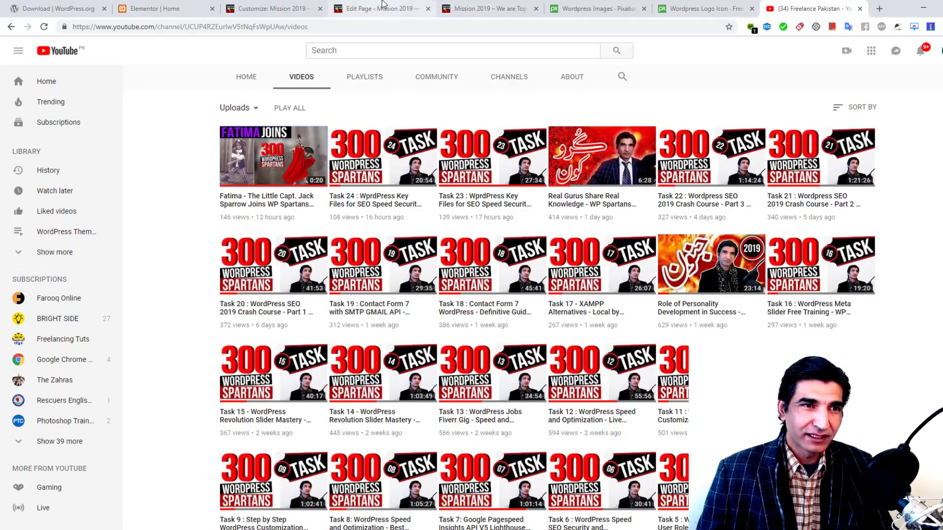
pyautogui.click(385, 9)
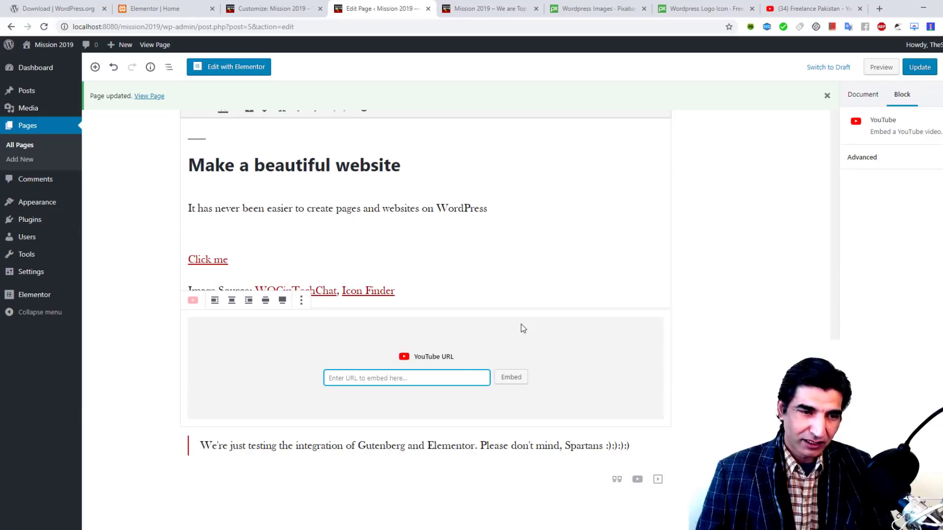
# Step: Paste the copied video link into the YouTube embed block and update the page
pyautogui.hotkey('ctrl', 'v')
pyautogui.click(919, 67)
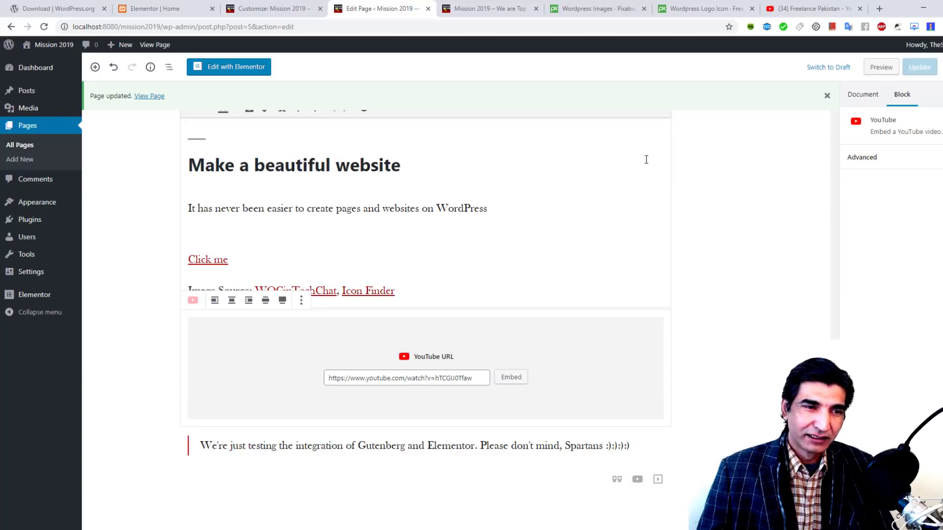
pyautogui.click(491, 8)
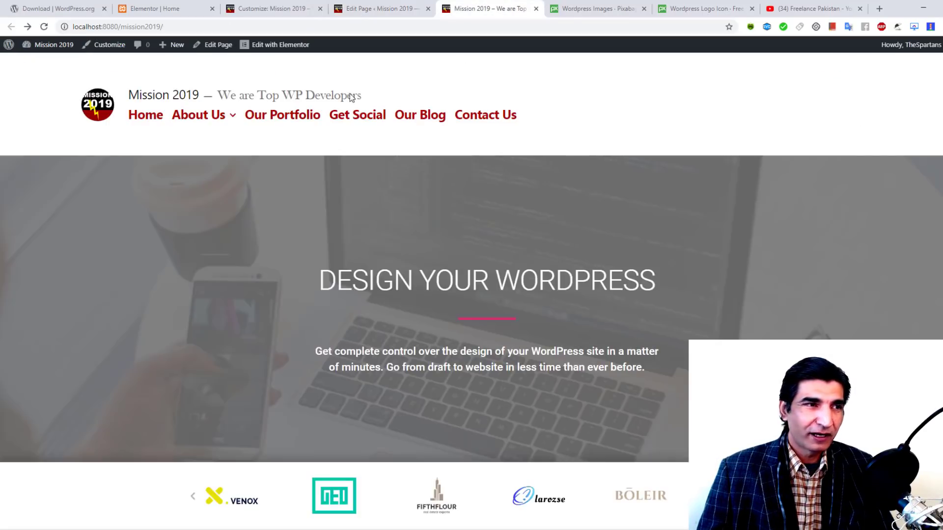
# Step: Reload the live homepage, scroll through the unstyled result, and return to the editor
pyautogui.click(44, 27)
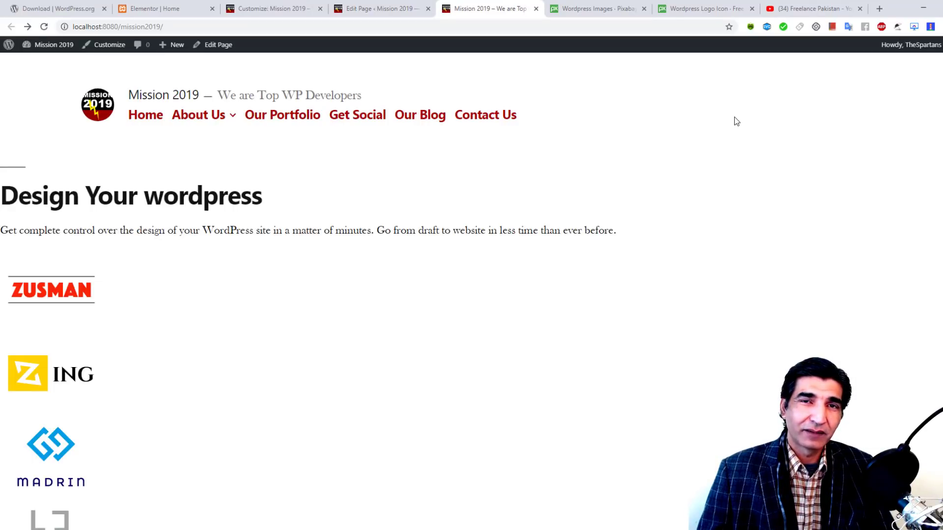
pyautogui.scroll(-13, 699, 223)
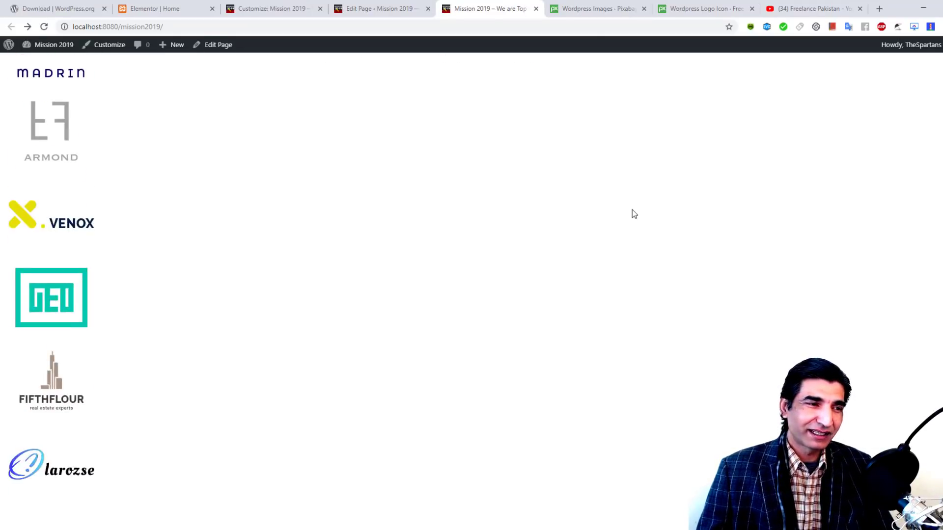
pyautogui.scroll(-20, 634, 213)
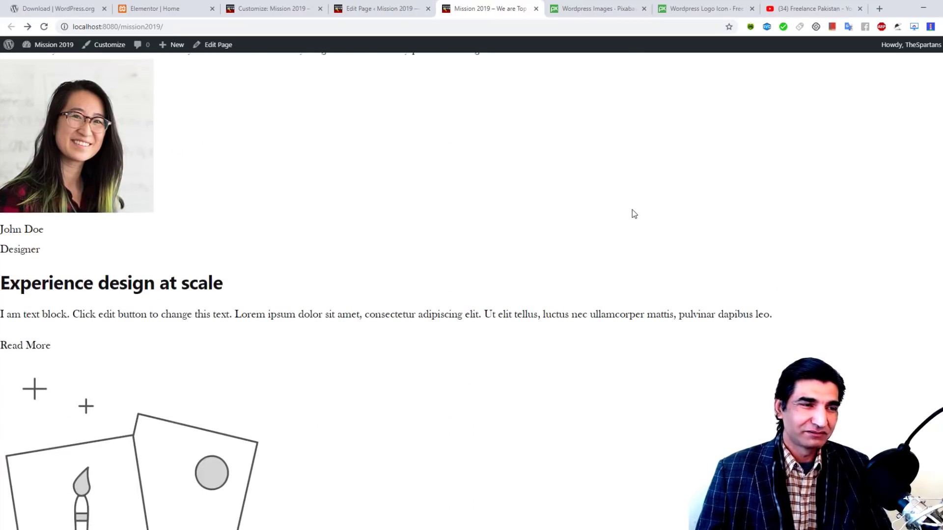
pyautogui.scroll(-20, 632, 224)
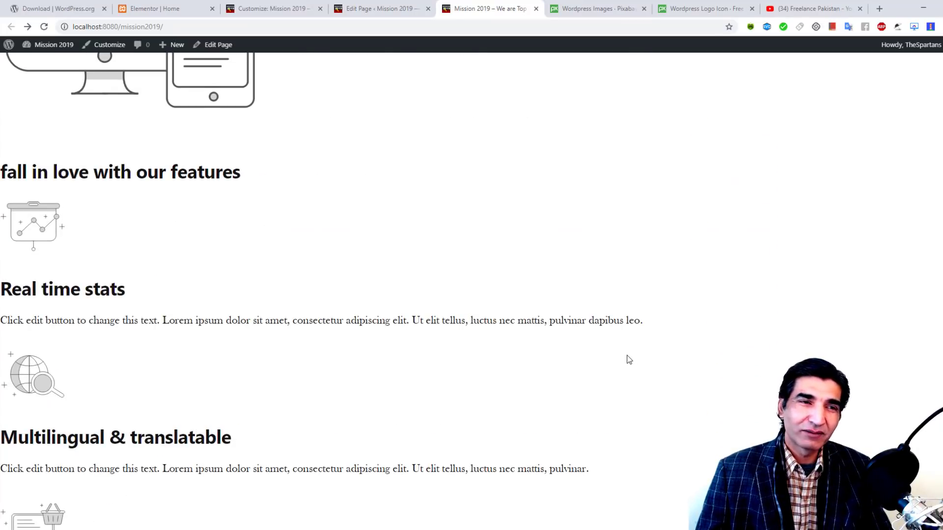
pyautogui.scroll(-5, 629, 360)
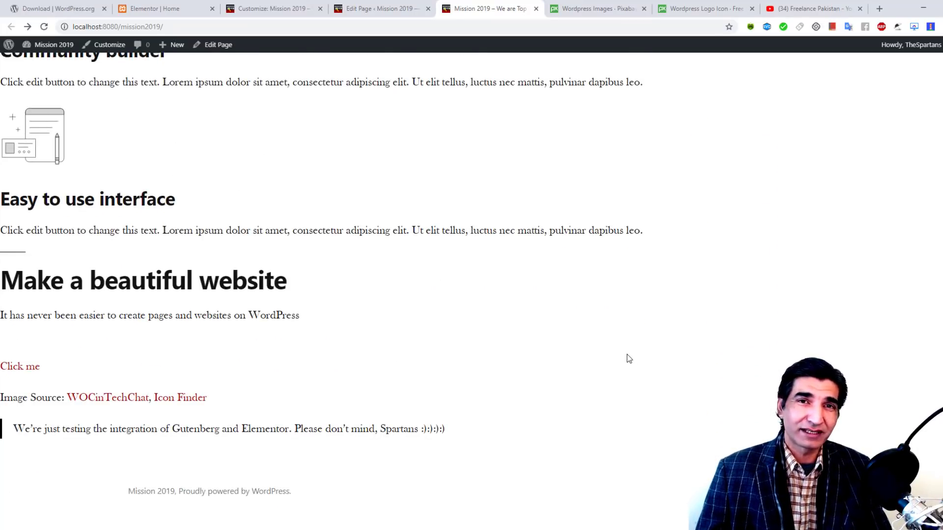
pyautogui.click(403, 7)
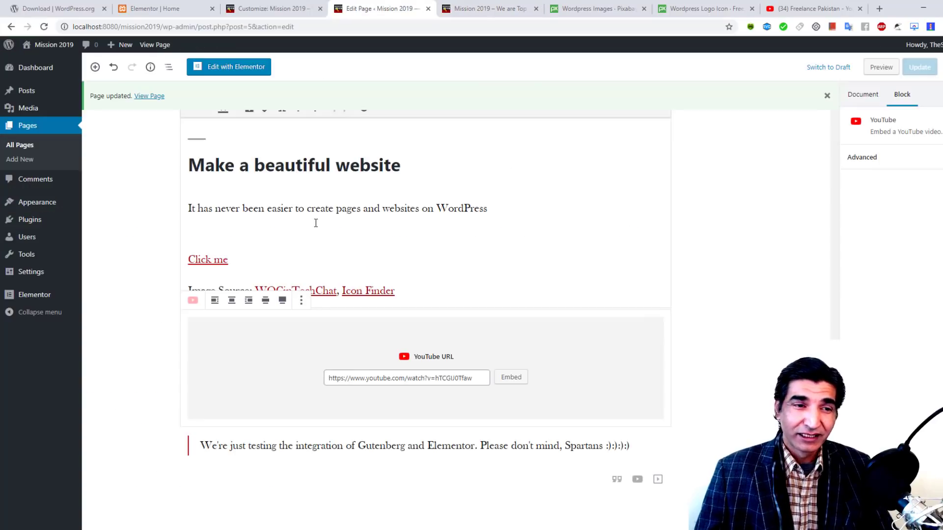
# Step: Open the Home page in Elementor and scroll to the testimonial above 'Experience Design at Scale'
pyautogui.click(237, 68)
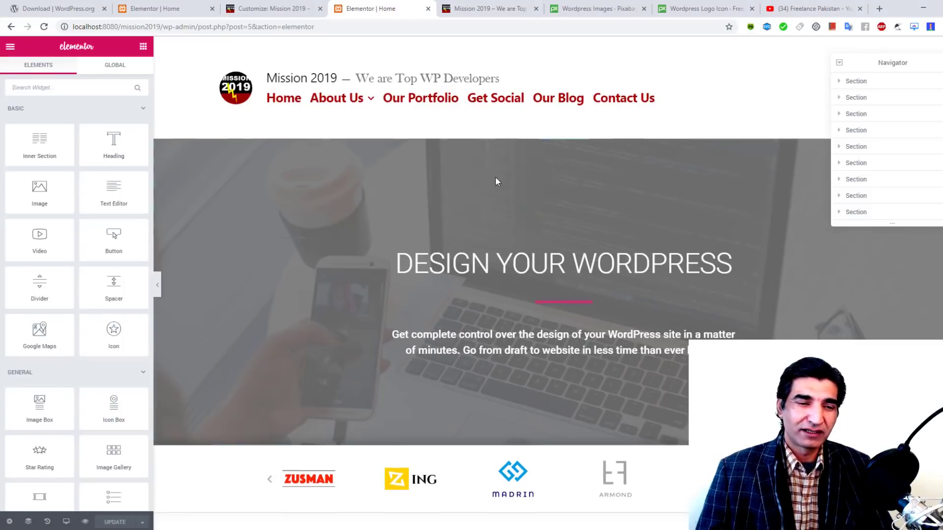
pyautogui.scroll(-5, 496, 182)
pyautogui.scroll(-6, 496, 190)
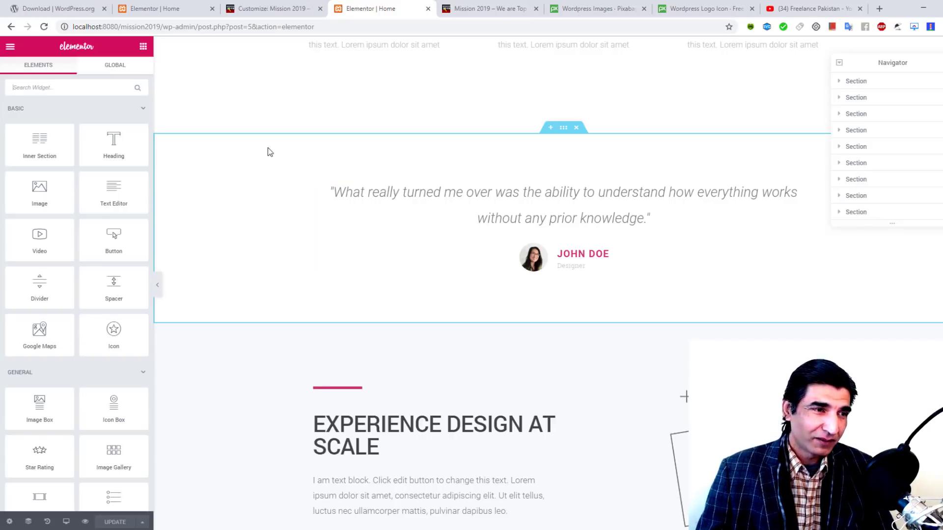
# Step: Place a WordPress Text widget from the WordPress category above the testimonial quote
pyautogui.click(143, 109)
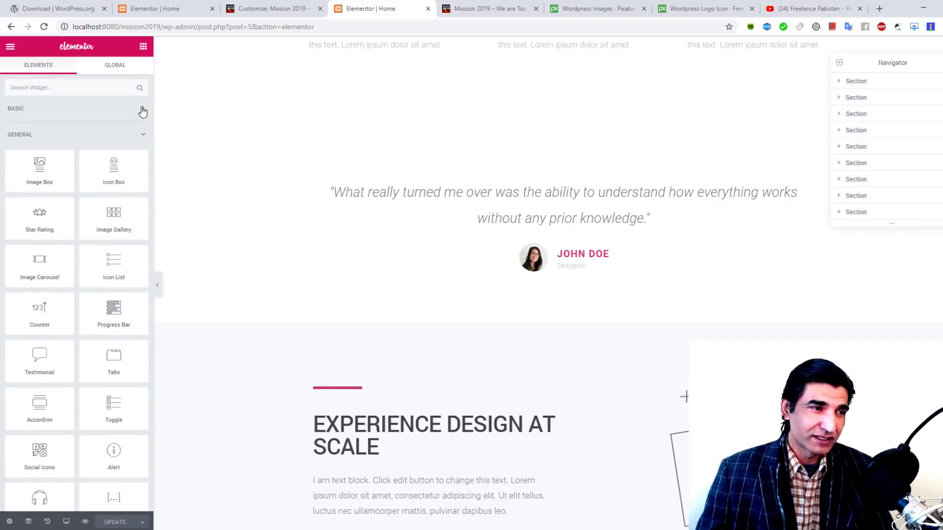
pyautogui.click(143, 135)
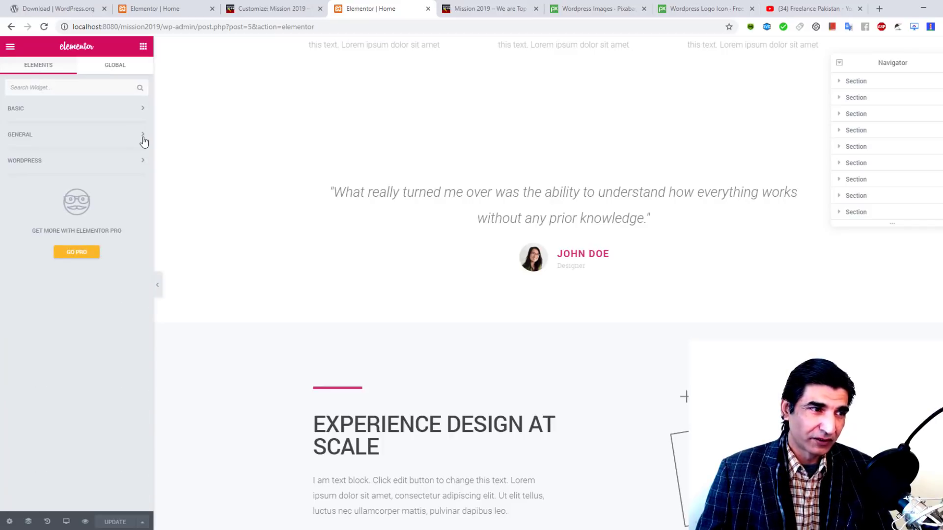
pyautogui.click(139, 162)
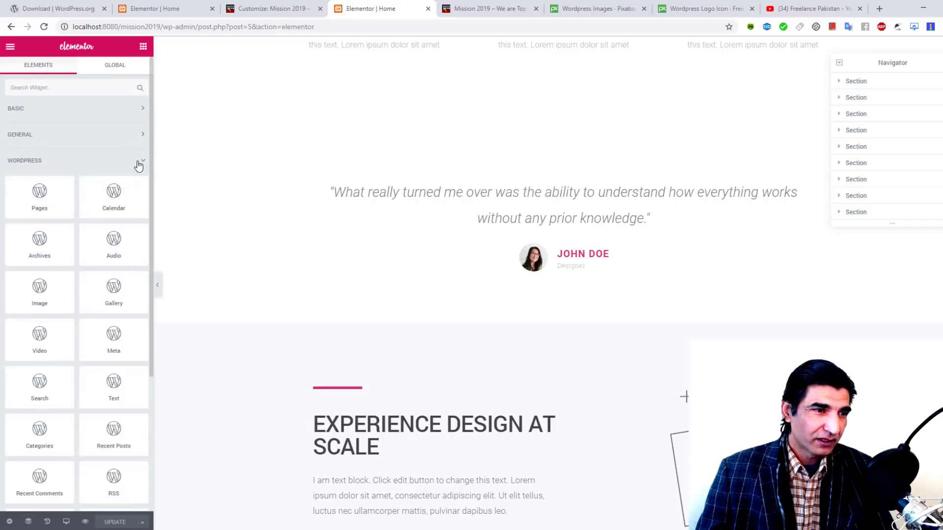
pyautogui.scroll(-2, 48, 223)
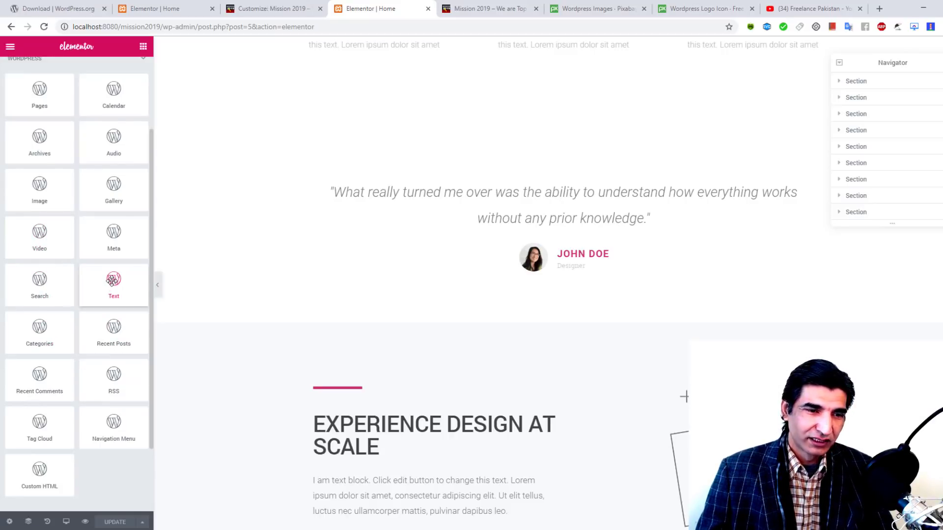
pyautogui.moveTo(112, 281); pyautogui.dragTo(500, 182)
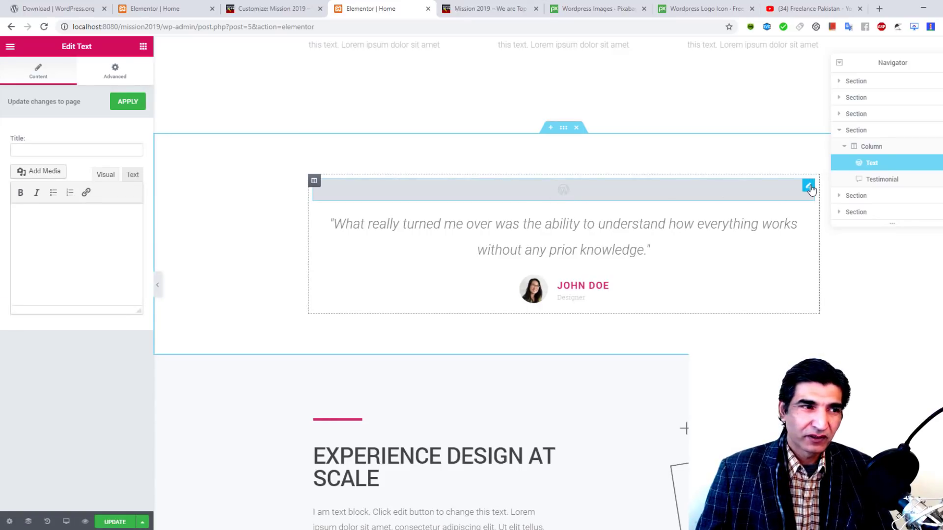
# Step: Title the widget 'Demo Gutenberg', insert the MISSION 2019 image, and save the page
pyautogui.click(53, 150)
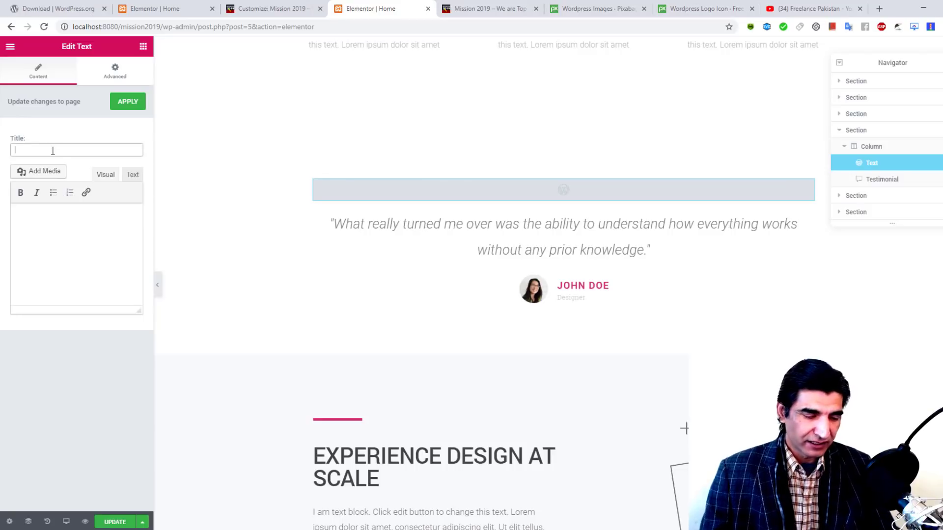
pyautogui.write('Demo Gu')
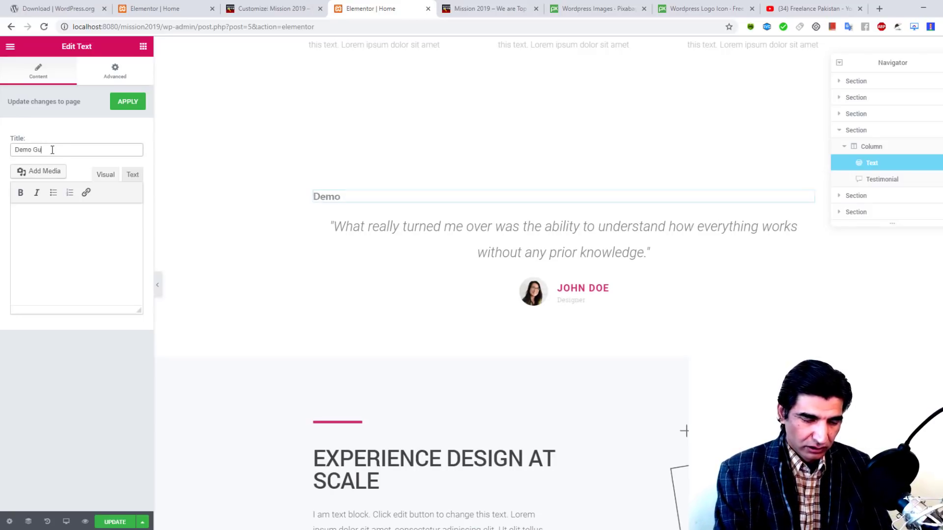
pyautogui.write('tenberg')
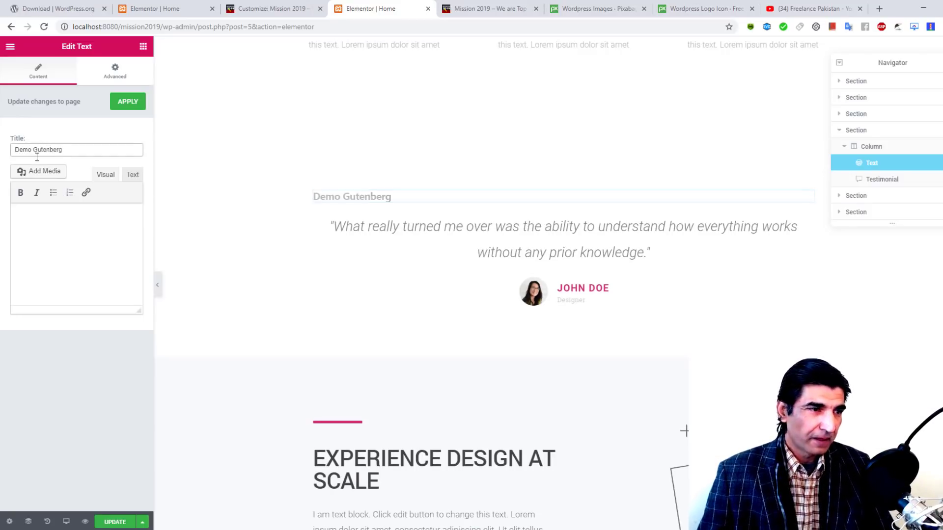
pyautogui.click(57, 239)
pyautogui.click(49, 176)
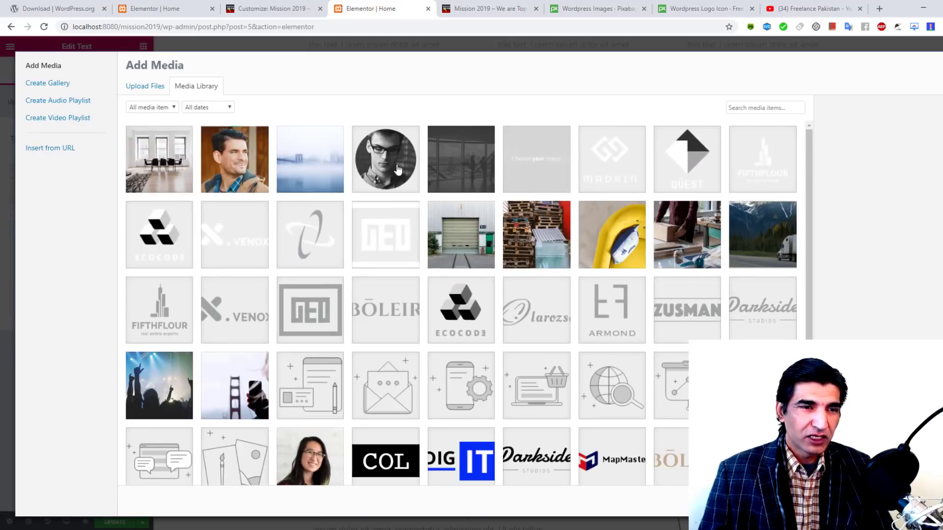
pyautogui.scroll(-3, 398, 169)
pyautogui.click(164, 450)
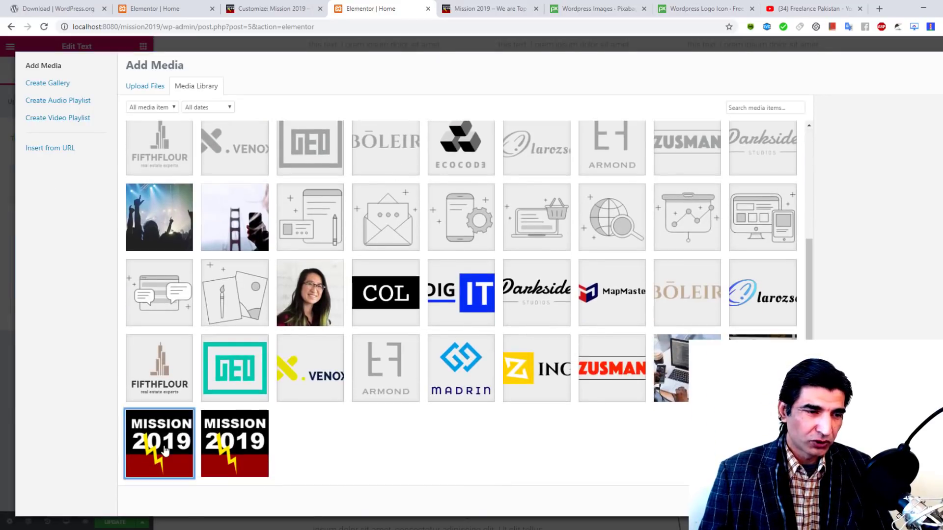
pyautogui.click(923, 502)
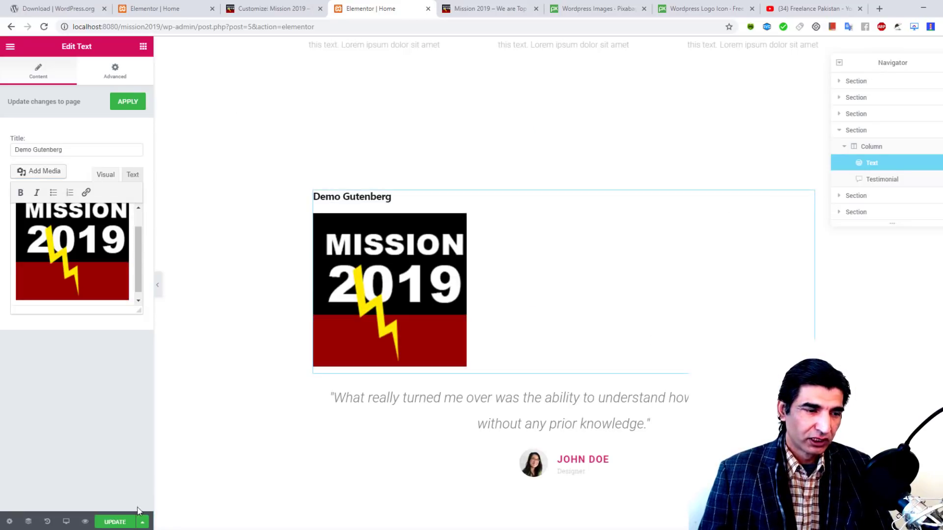
pyautogui.click(119, 523)
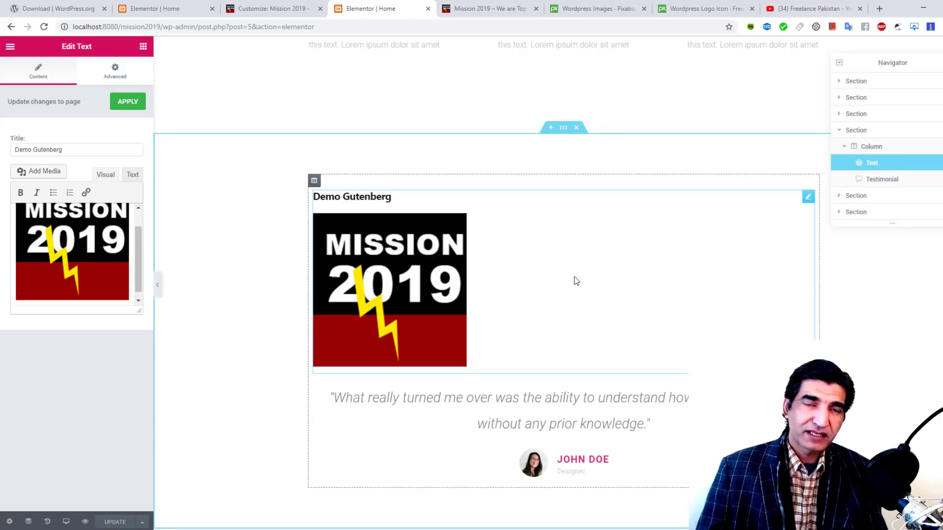
# Step: Reload the live homepage and scroll to the Demo Gutenberg heading and Mission 2019 logo
pyautogui.click(479, 6)
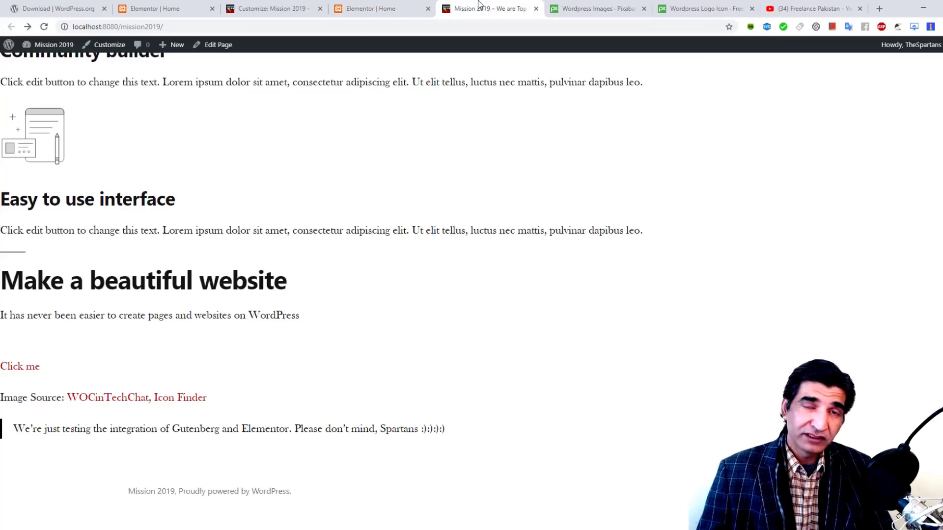
pyautogui.click(44, 26)
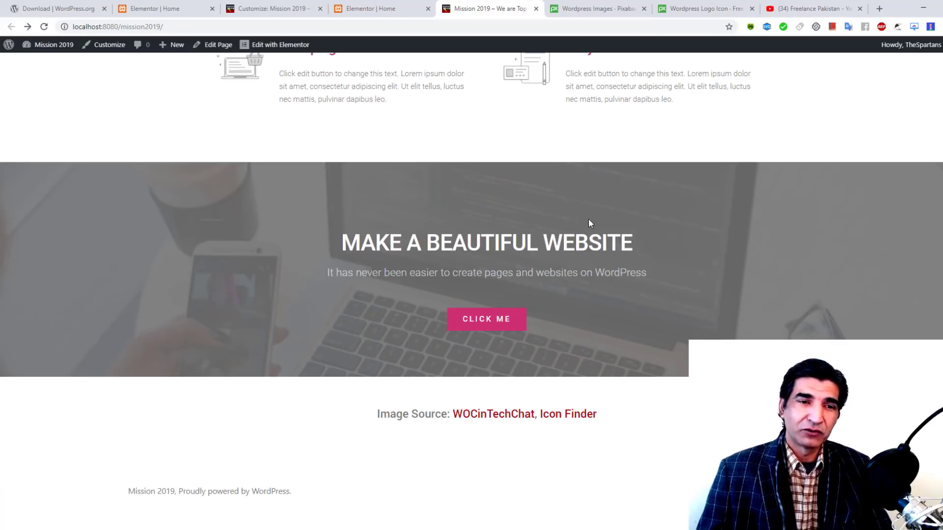
pyautogui.scroll(20, 588, 219)
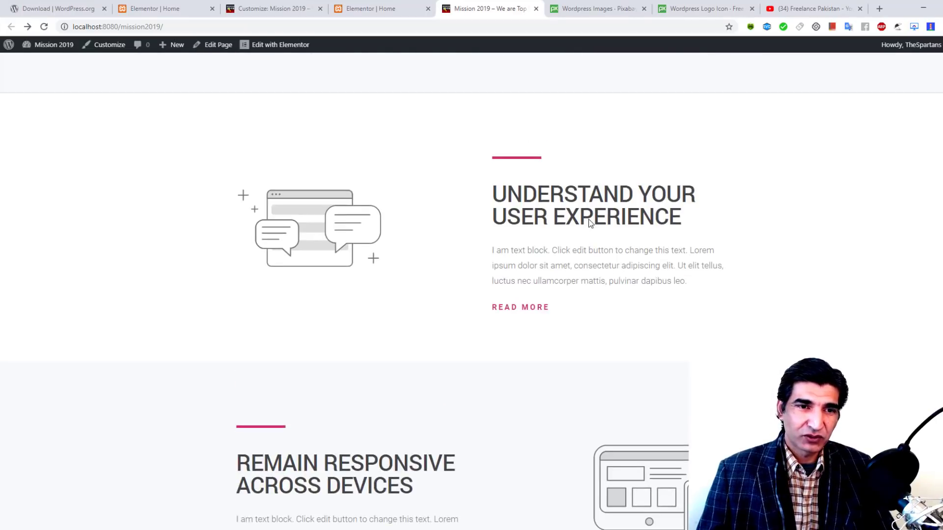
pyautogui.scroll(10, 589, 219)
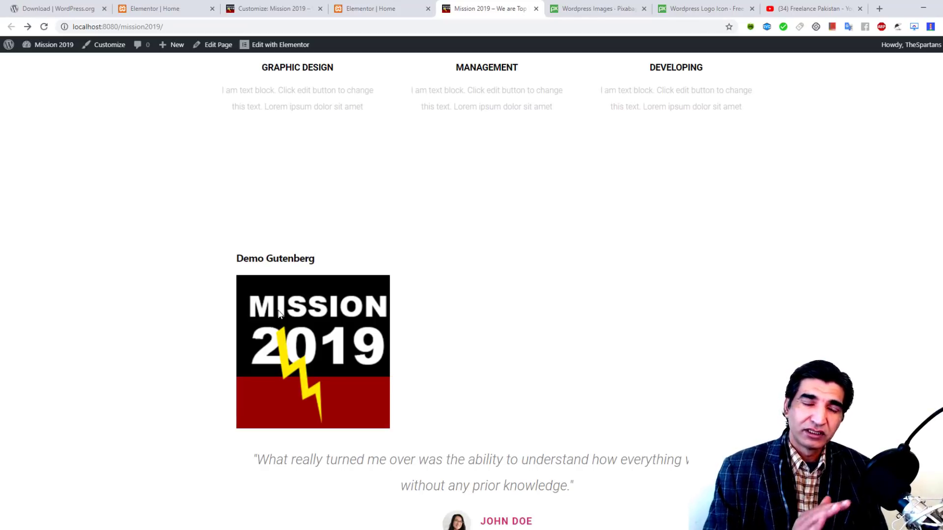
pyautogui.scroll(-1, 278, 315)
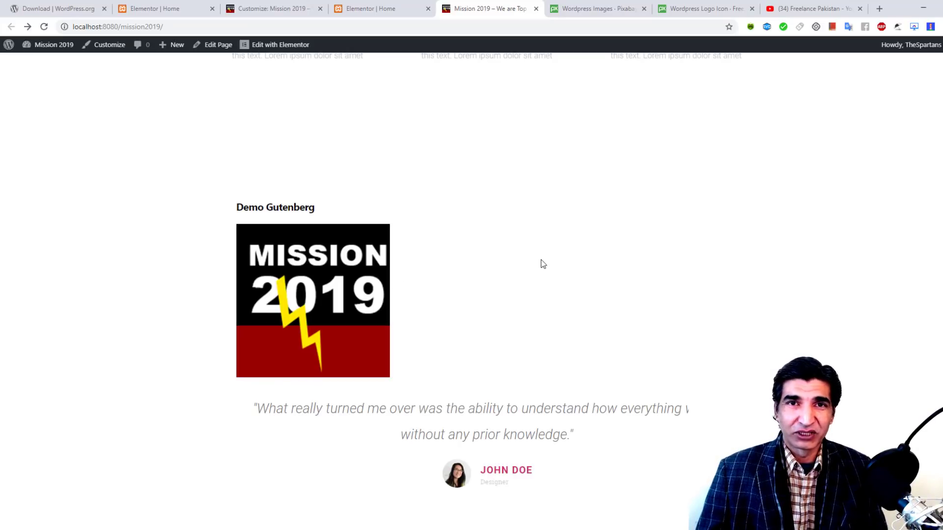
pyautogui.scroll(-7, 543, 264)
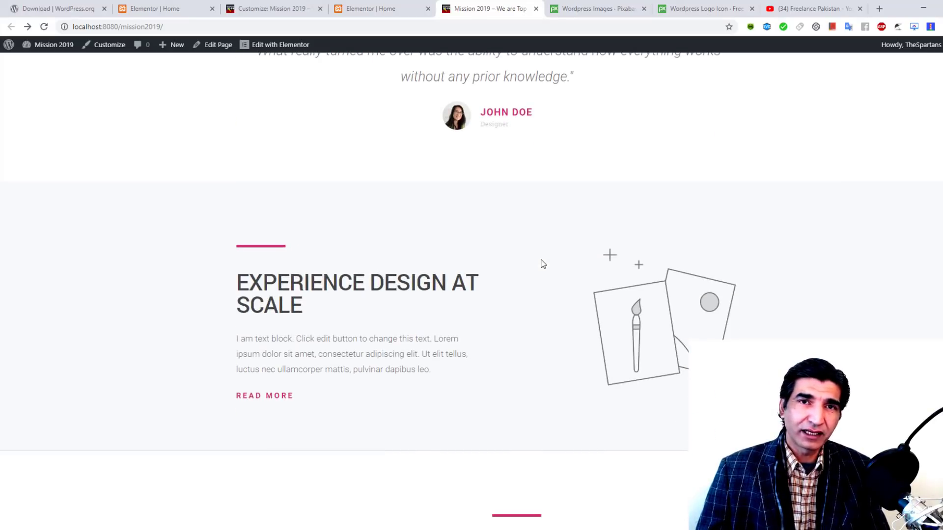
pyautogui.scroll(-4, 543, 264)
pyautogui.scroll(8, 542, 263)
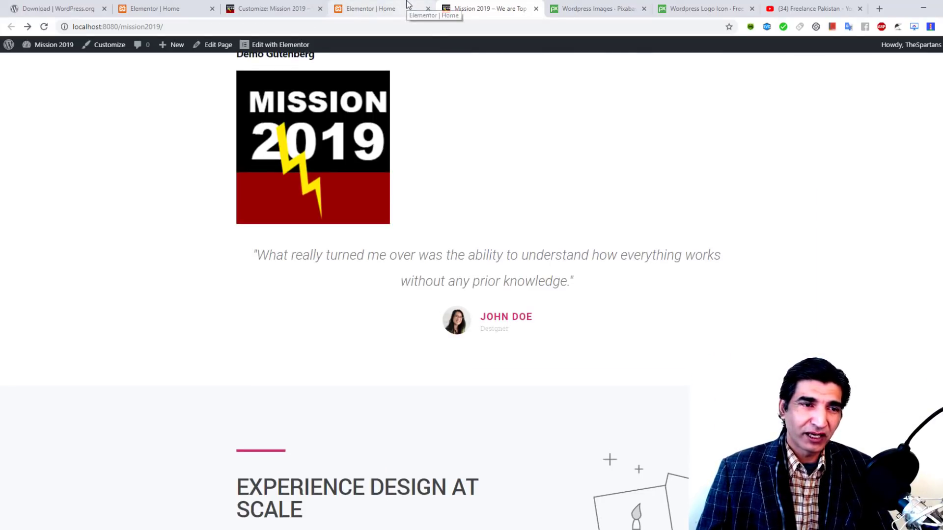
# Step: Delete the Demo Gutenberg Text widget via the Navigator, update, and reload the live site
pyautogui.click(407, 4)
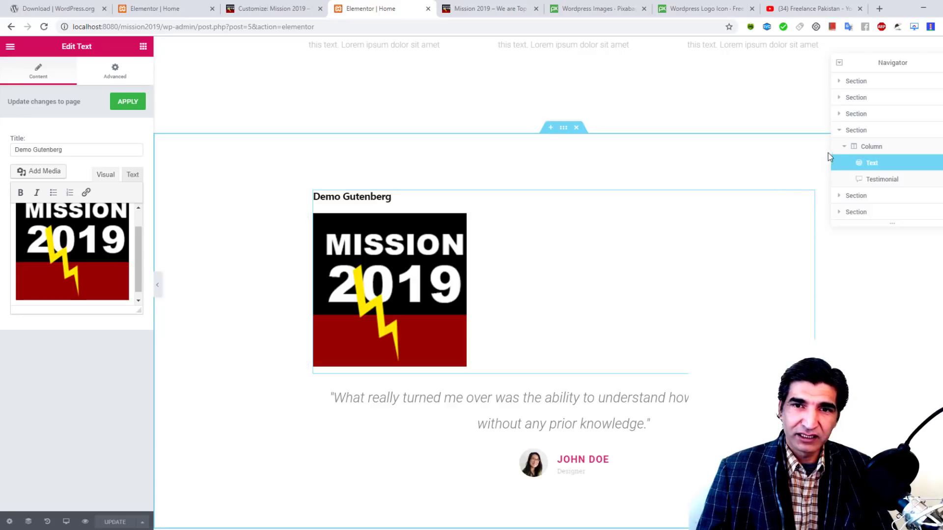
pyautogui.rightClick(873, 164)
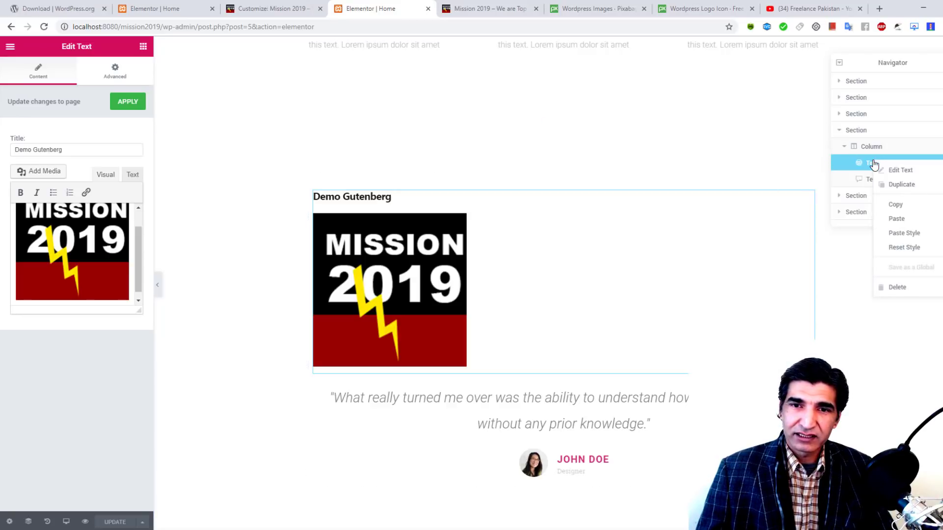
pyautogui.click(897, 288)
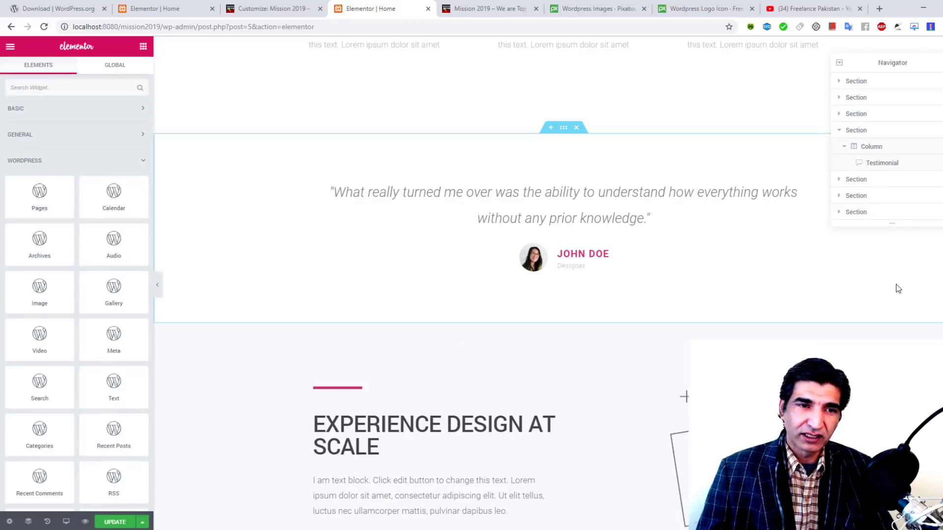
pyautogui.click(112, 522)
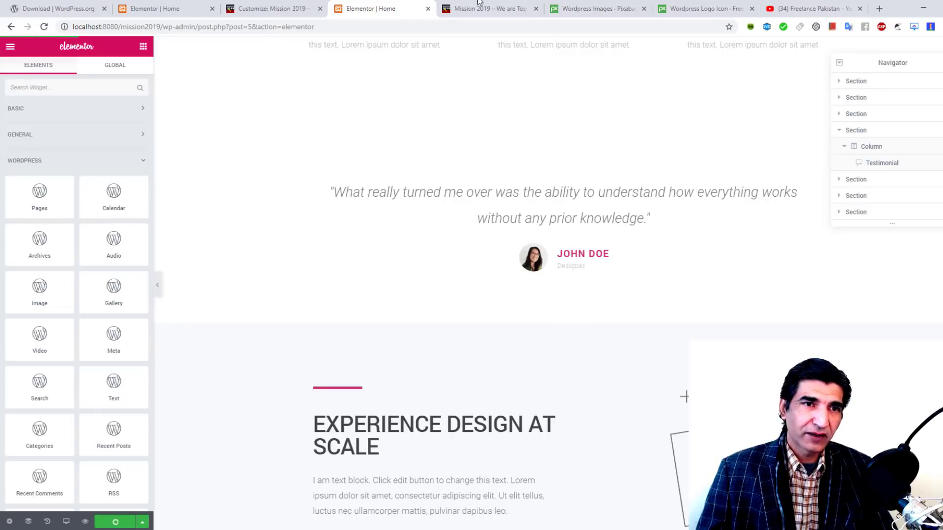
pyautogui.click(486, 9)
pyautogui.click(44, 26)
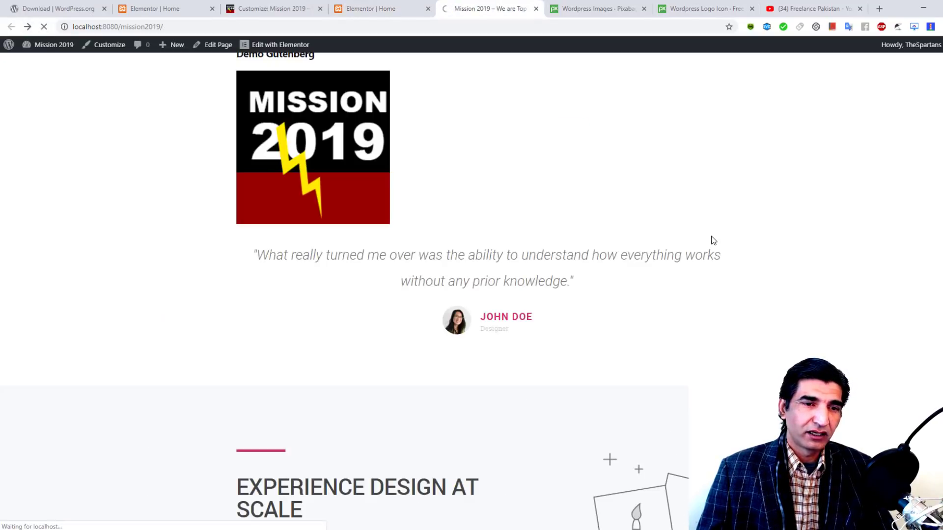
# Step: Scroll the live homepage to confirm Strategy planning now leads straight into the testimonial quote
pyautogui.scroll(9, 712, 241)
pyautogui.scroll(8, 714, 241)
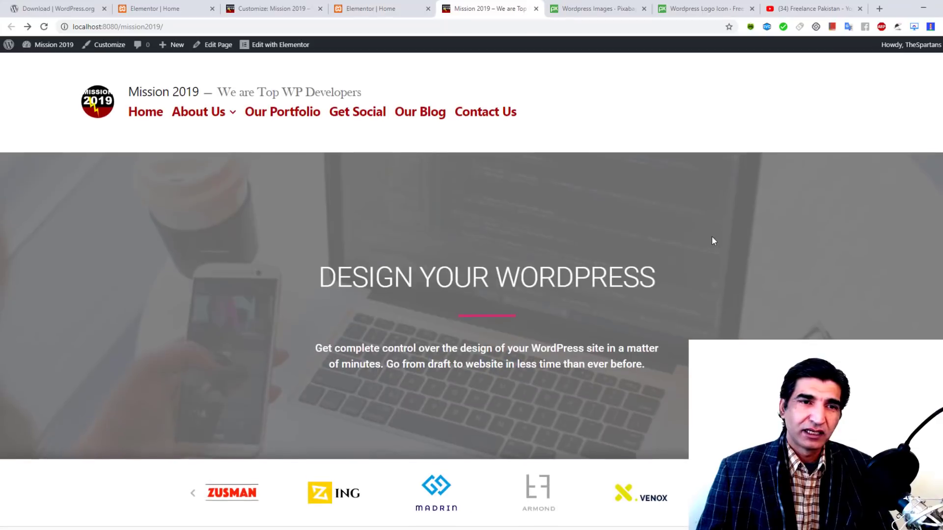
pyautogui.scroll(-7, 714, 241)
pyautogui.scroll(-1, 714, 240)
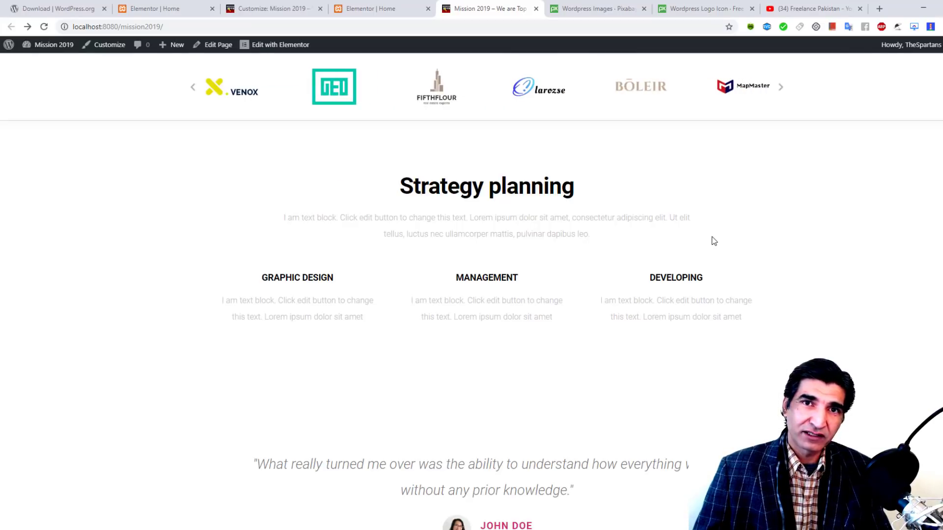
pyautogui.scroll(-1, 625, 193)
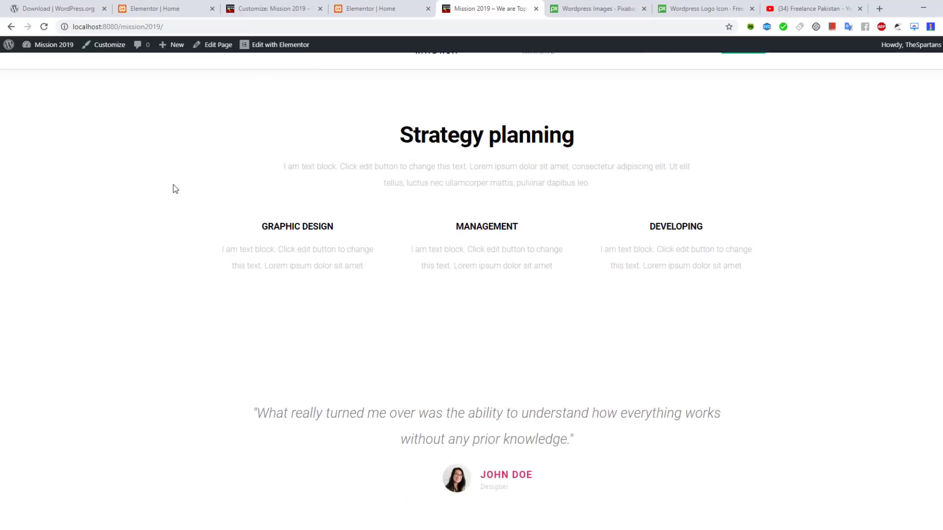